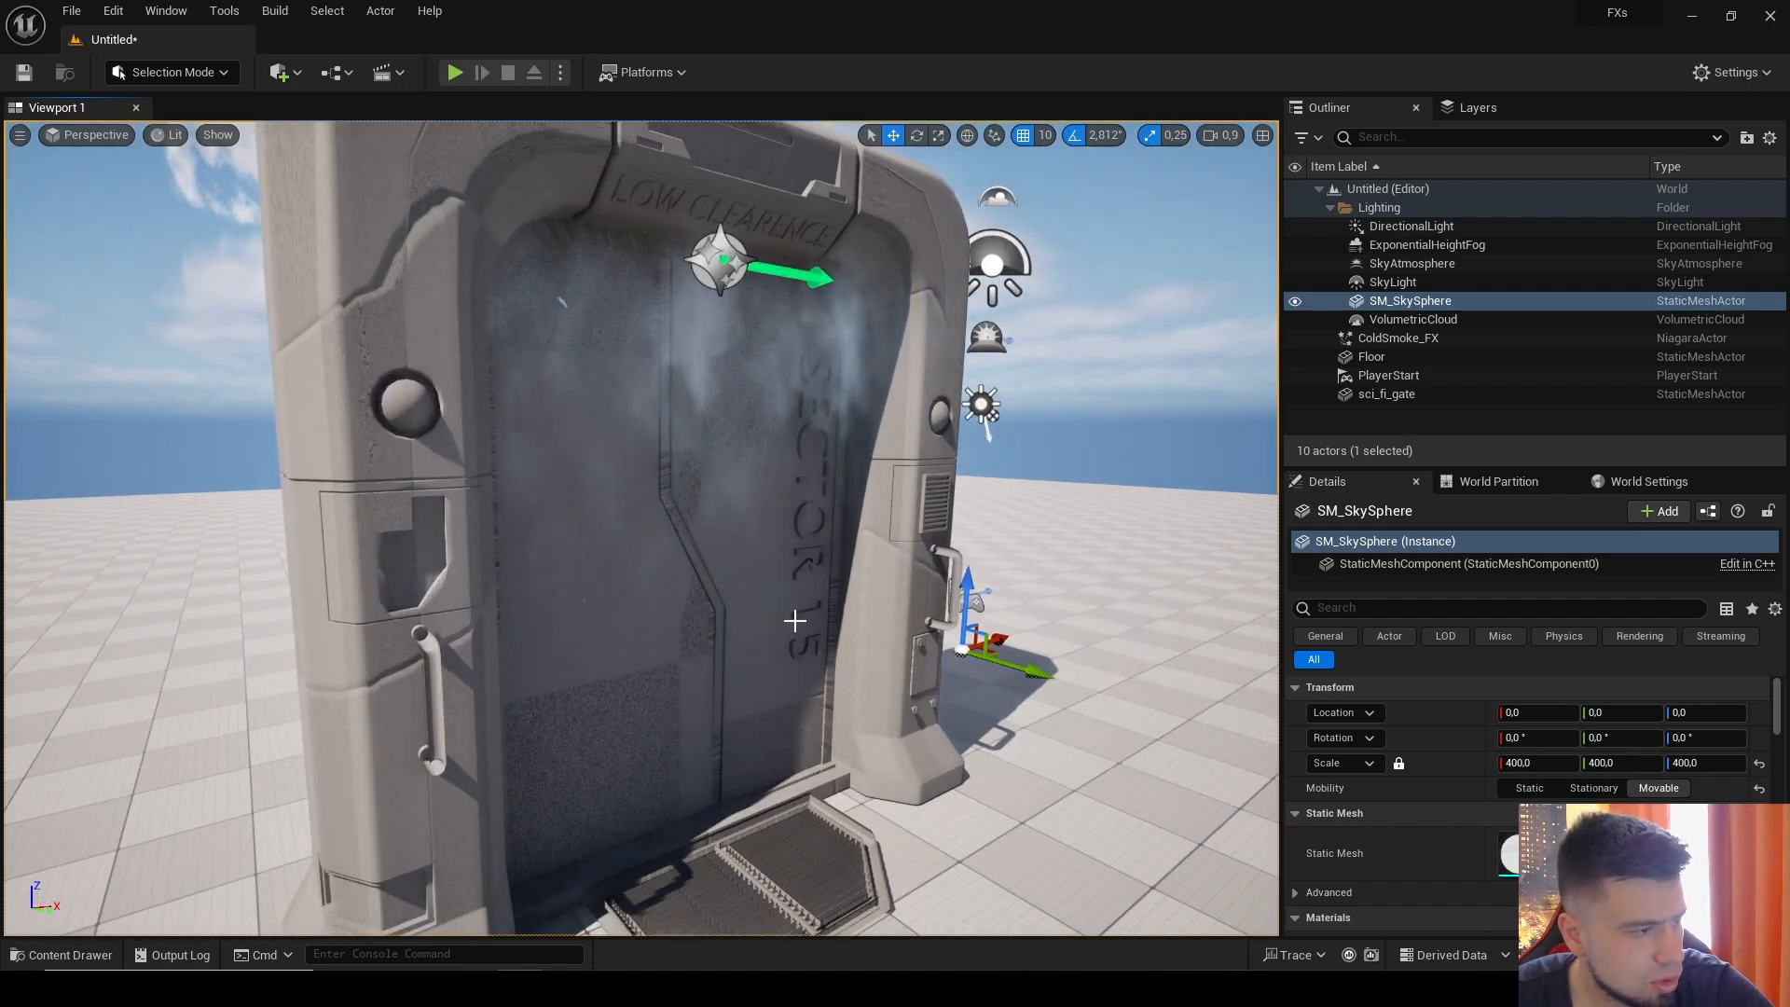
middle_drag(795, 620, 650, 605)
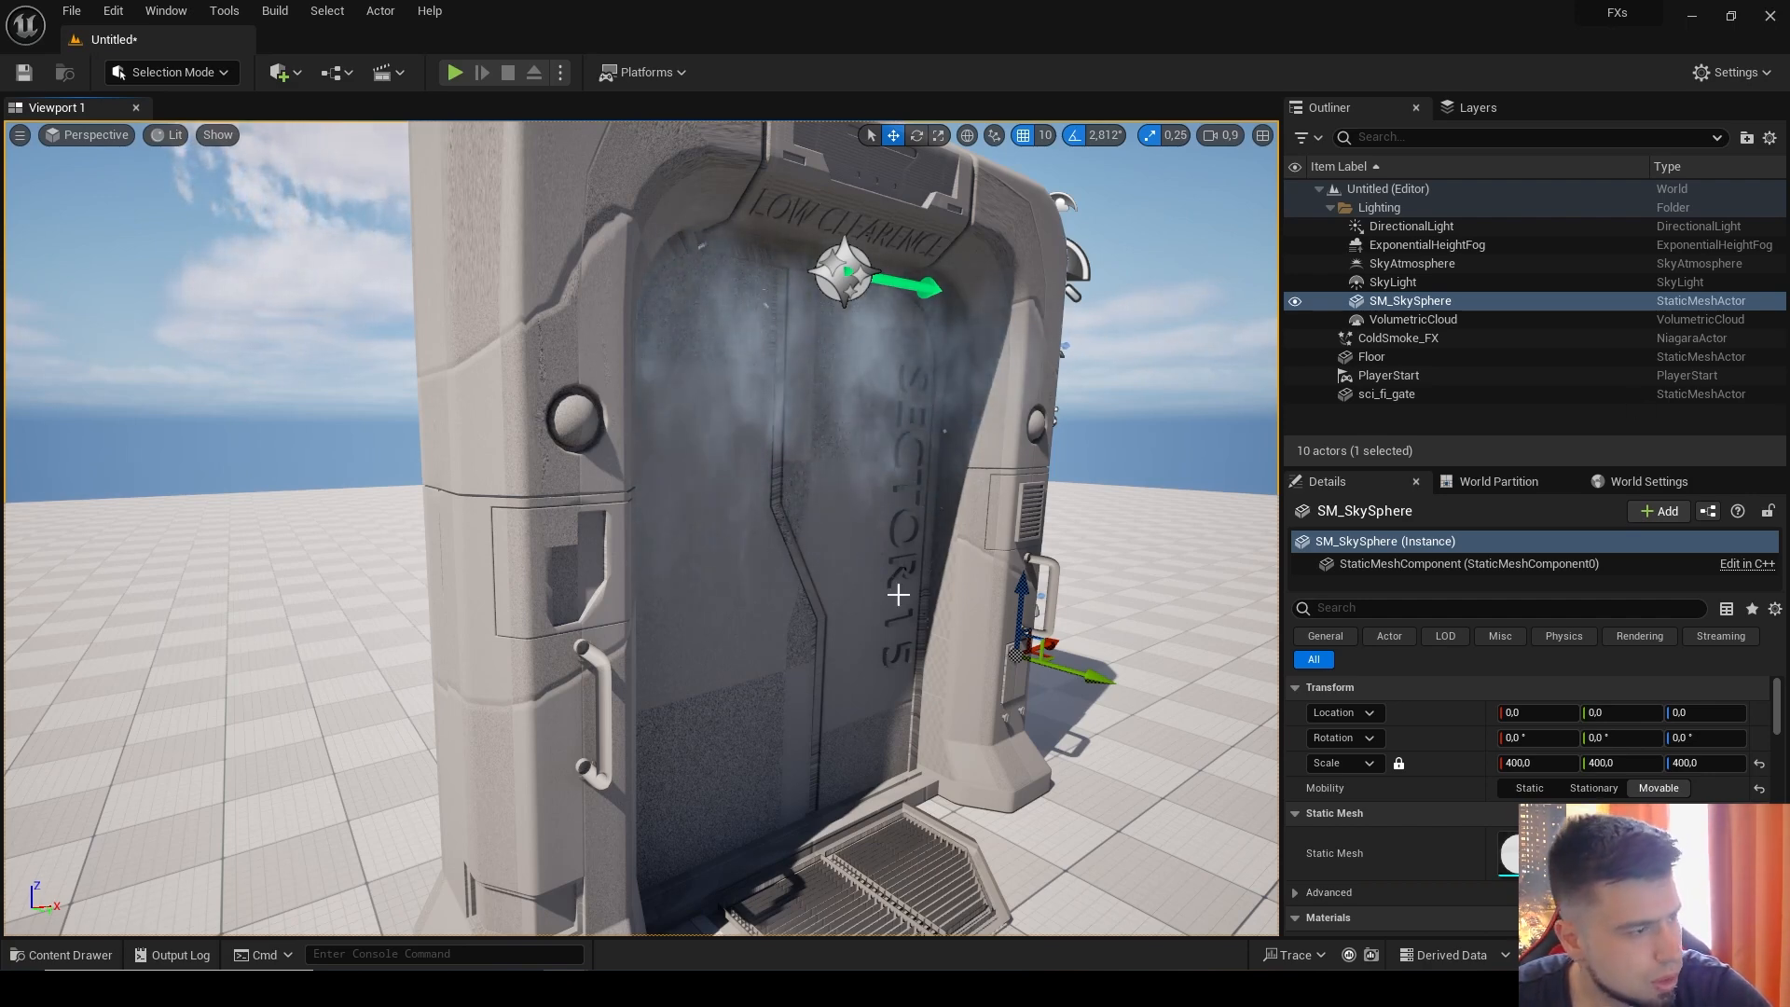
middle_drag(883, 727, 918, 699)
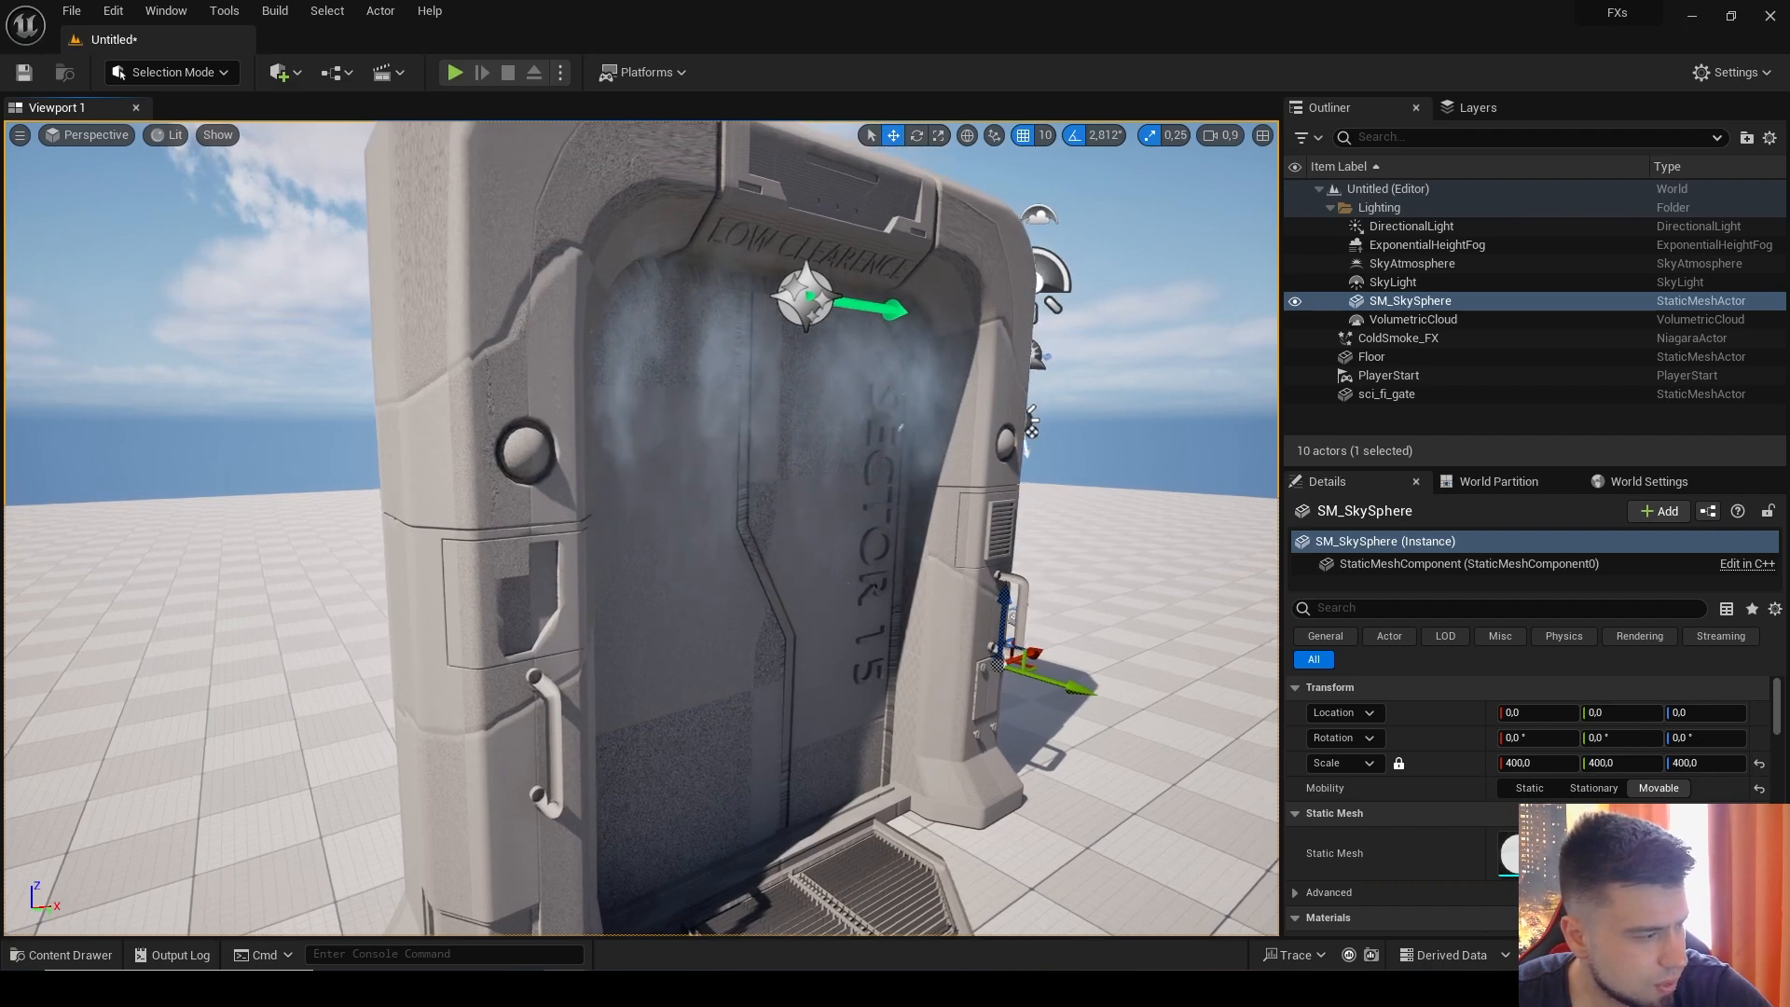
Step: Create a new material named ColdSmokeM in the VFX content folder
click(58, 956)
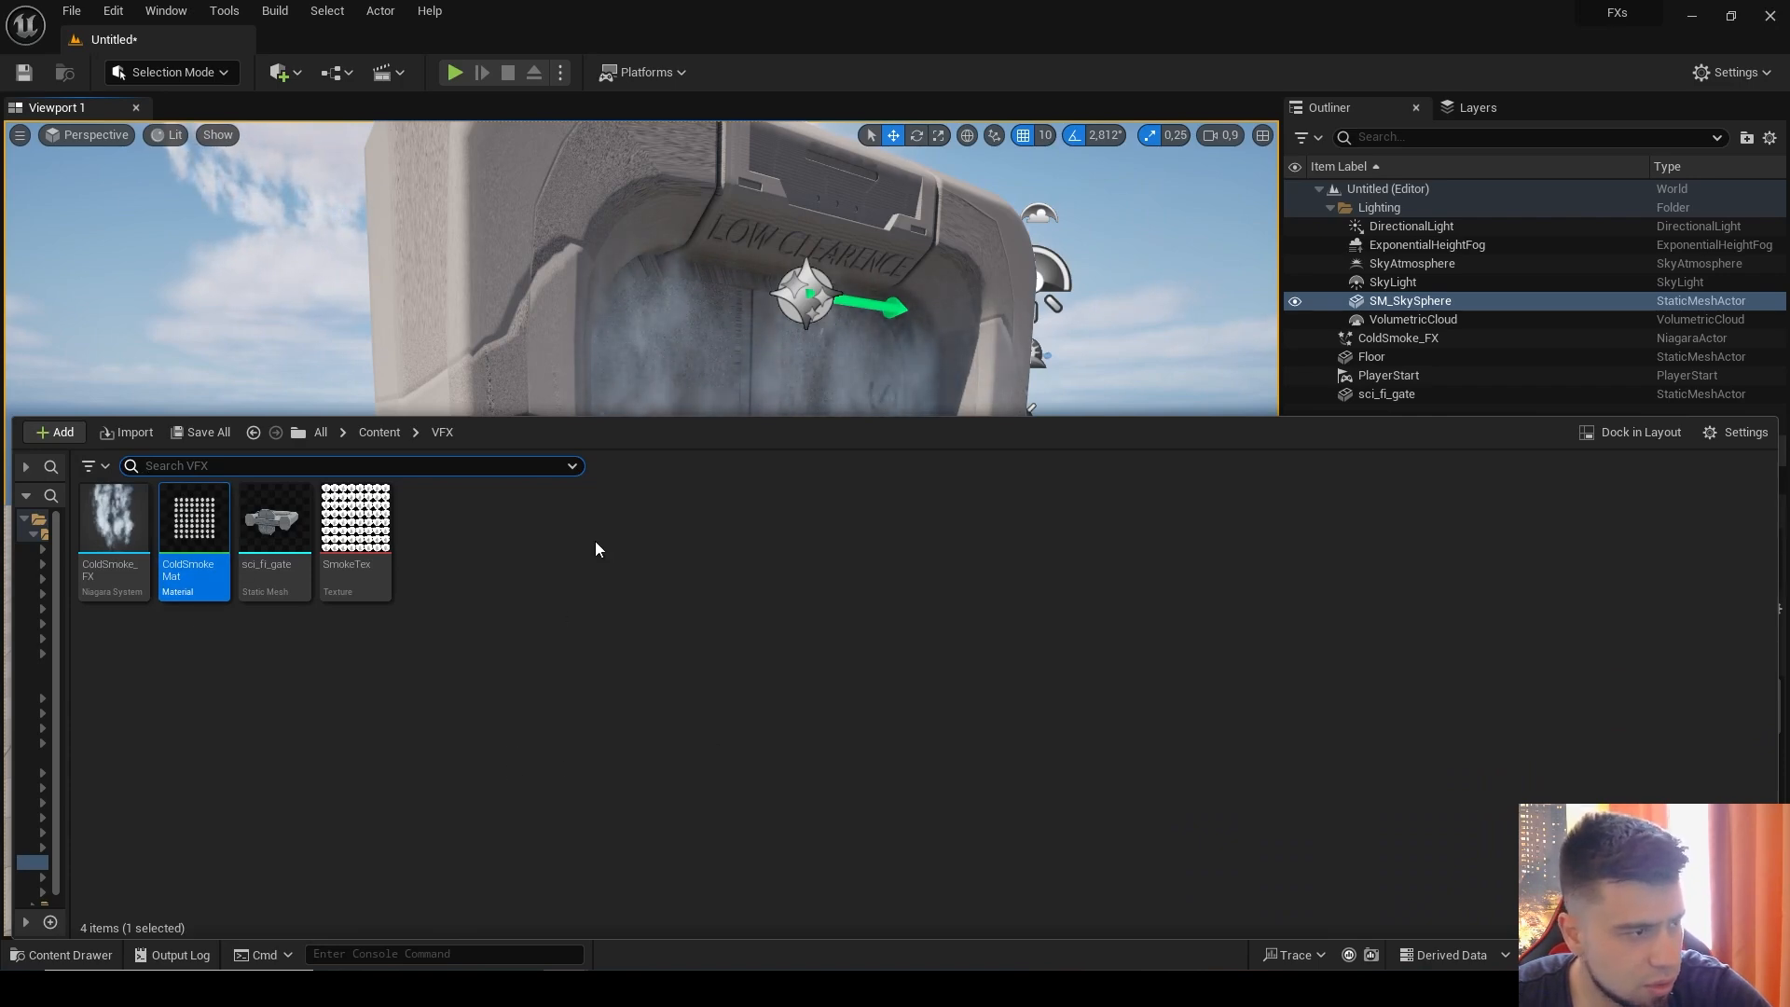
right_click(613, 559)
mouse_move(802, 602)
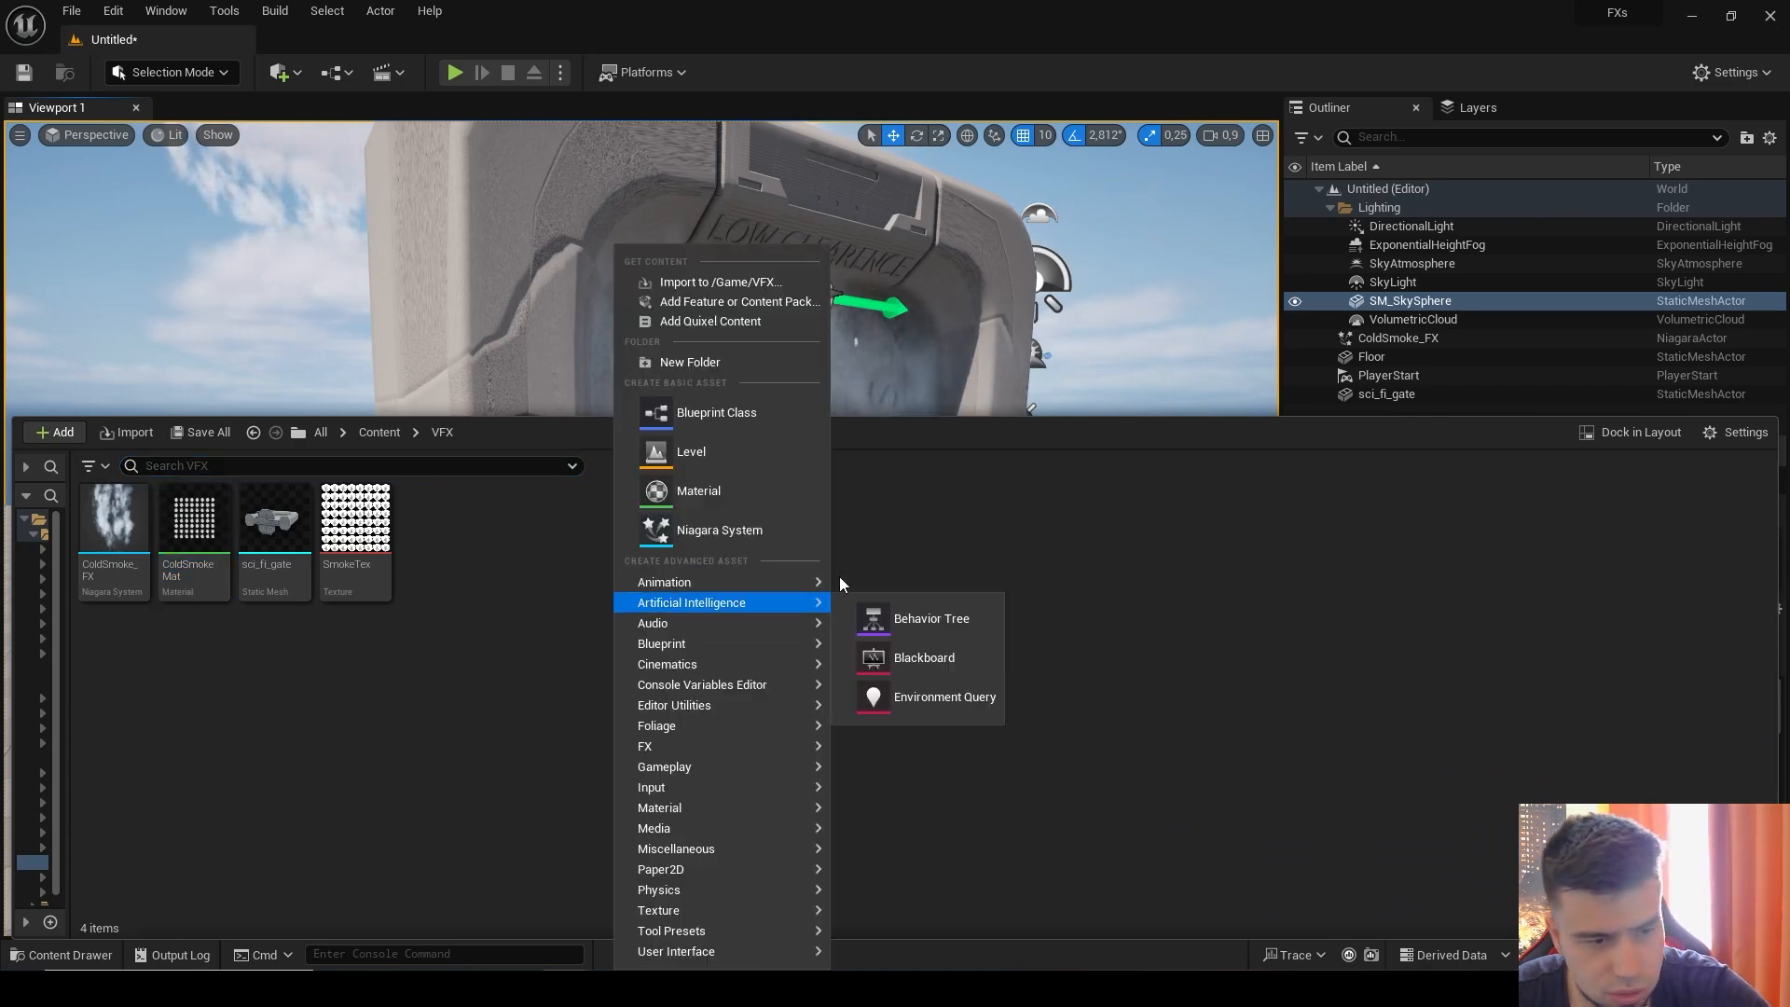
right_click(547, 606)
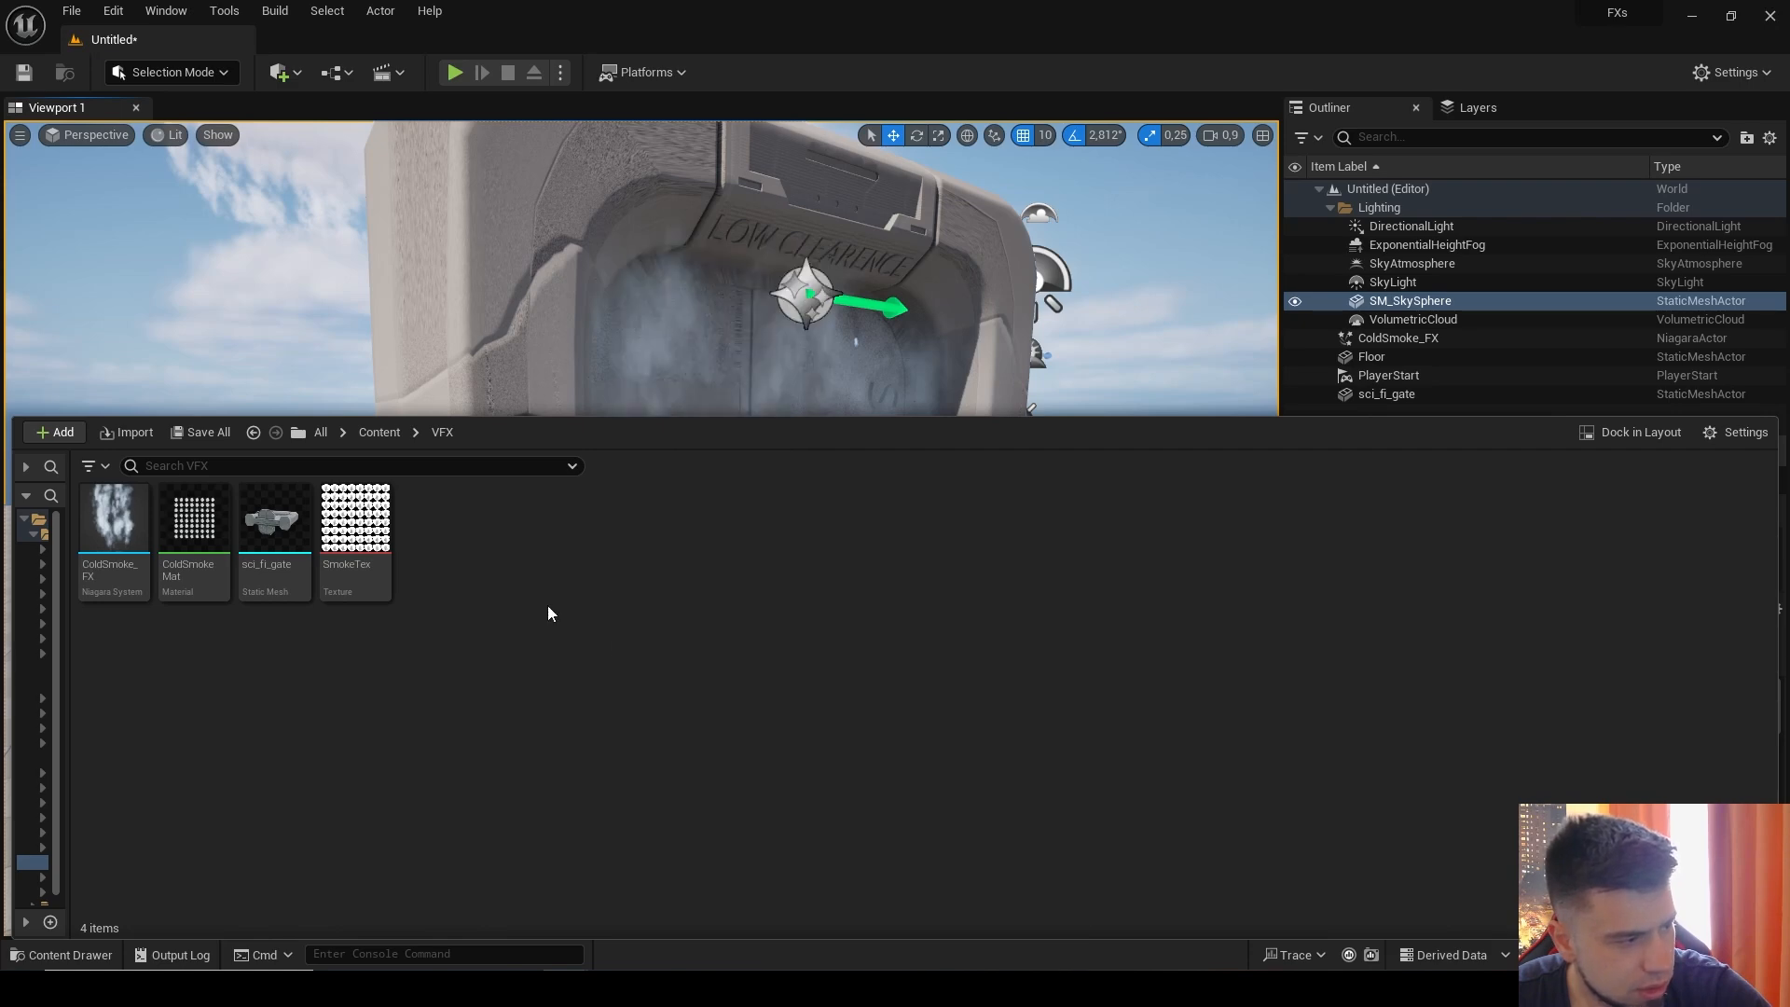
click(676, 479)
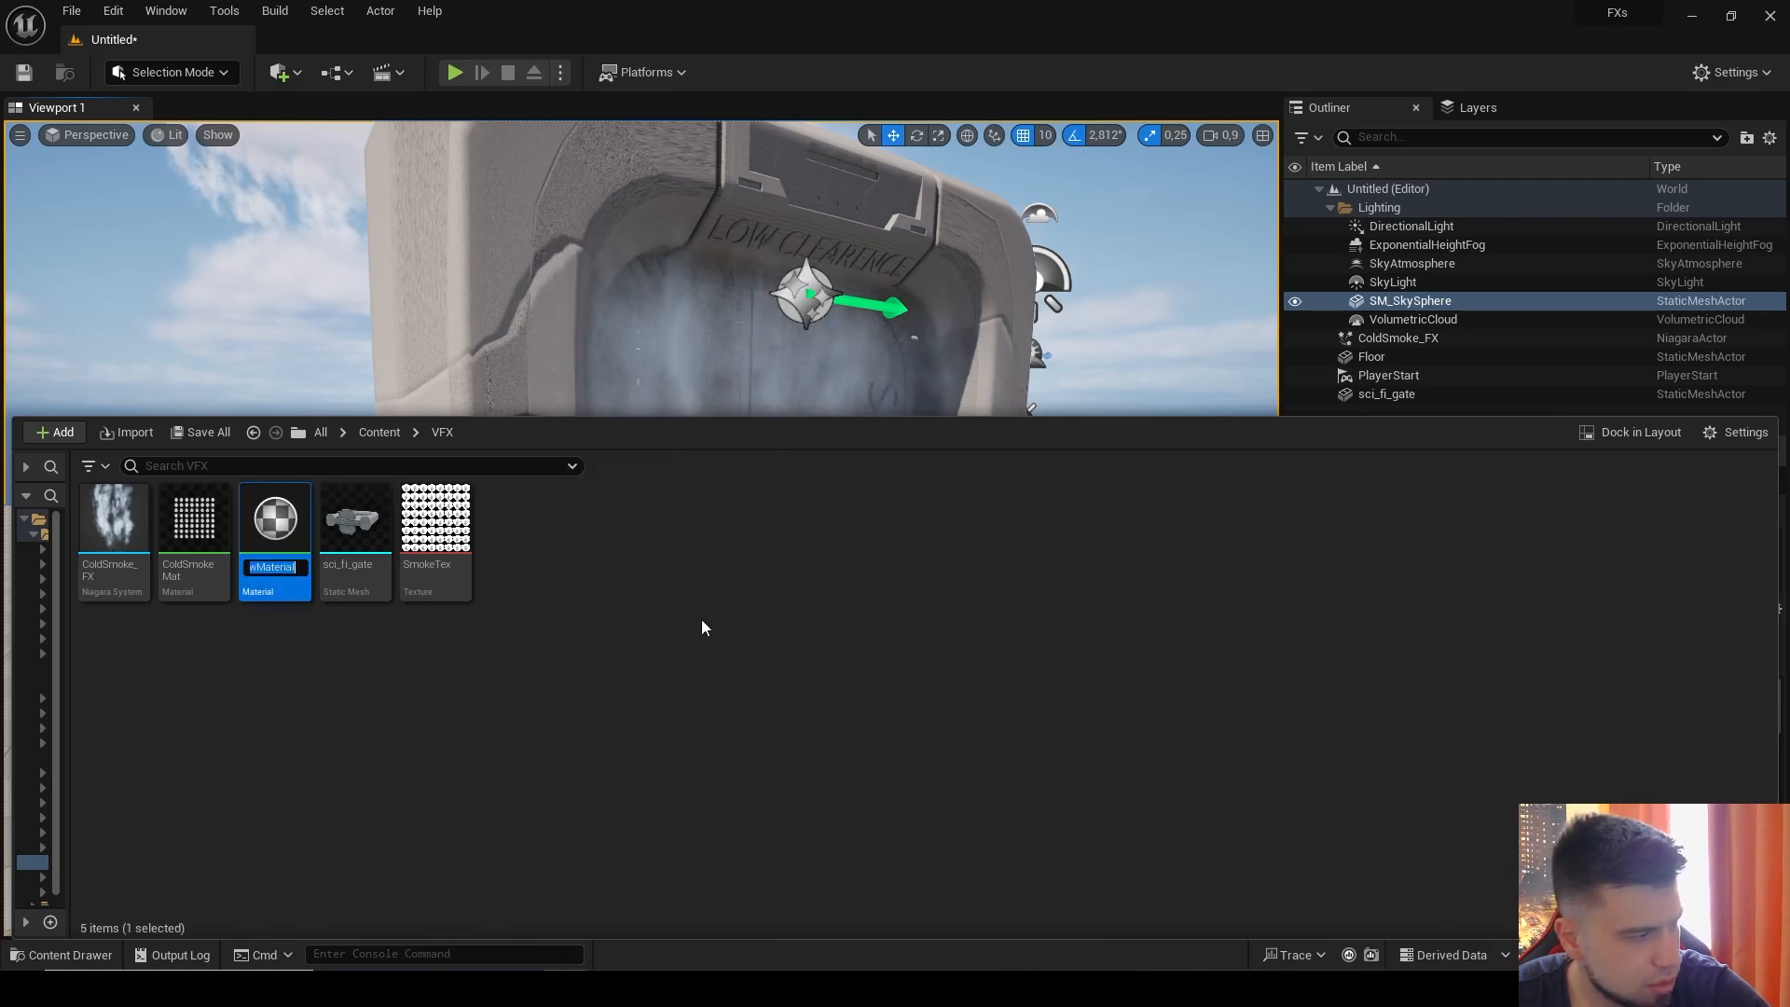
text(Cold)
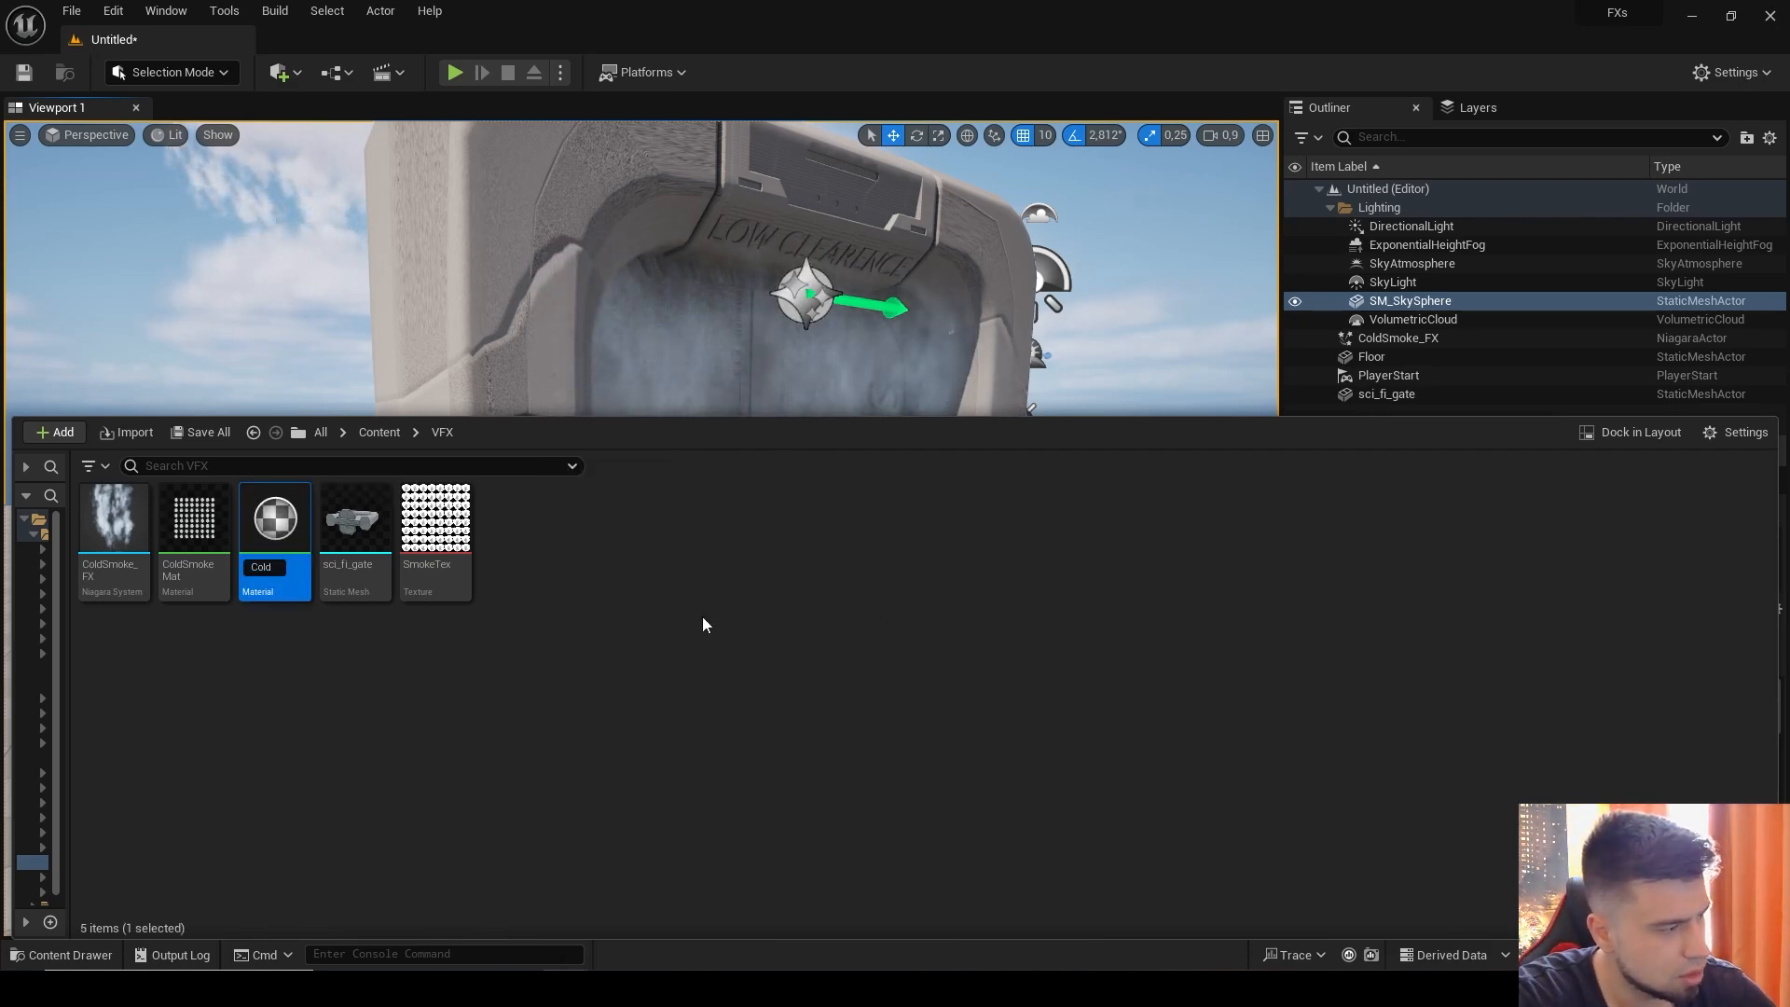
text(SmokeM)
key(Return)
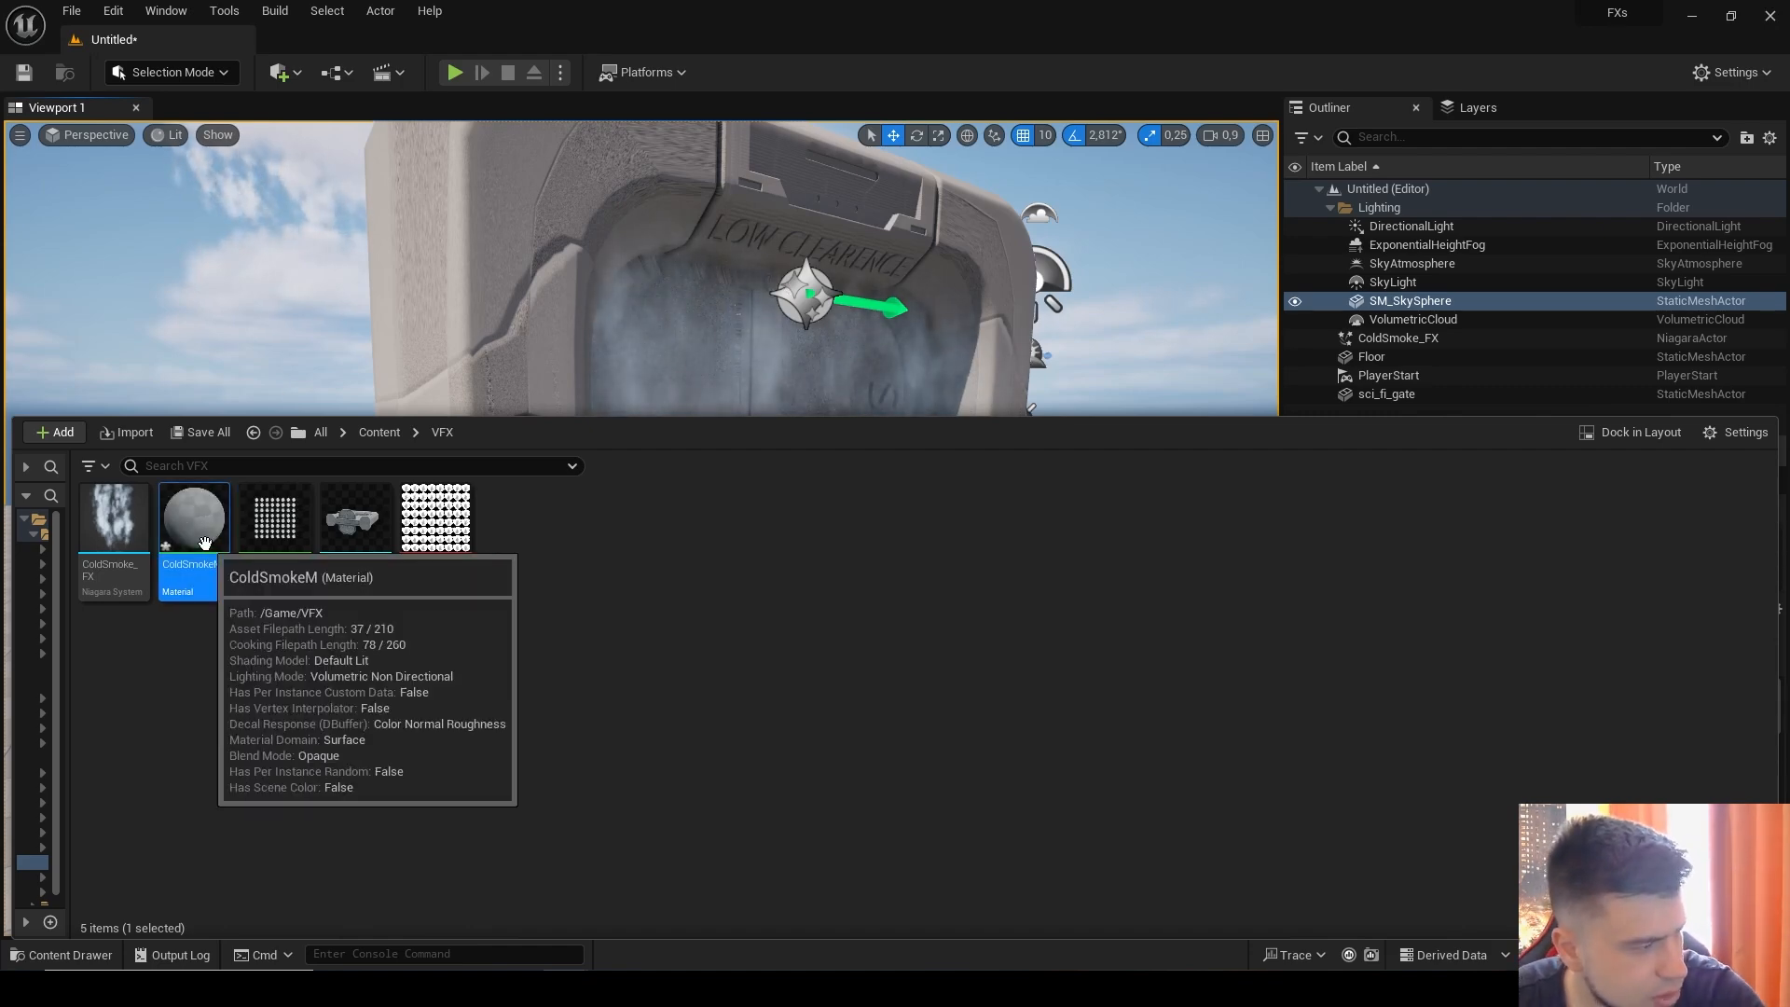
Step: Open the ColdSmokeM material in a maximized editor window and set its blend mode to Translucent
double_click(199, 537)
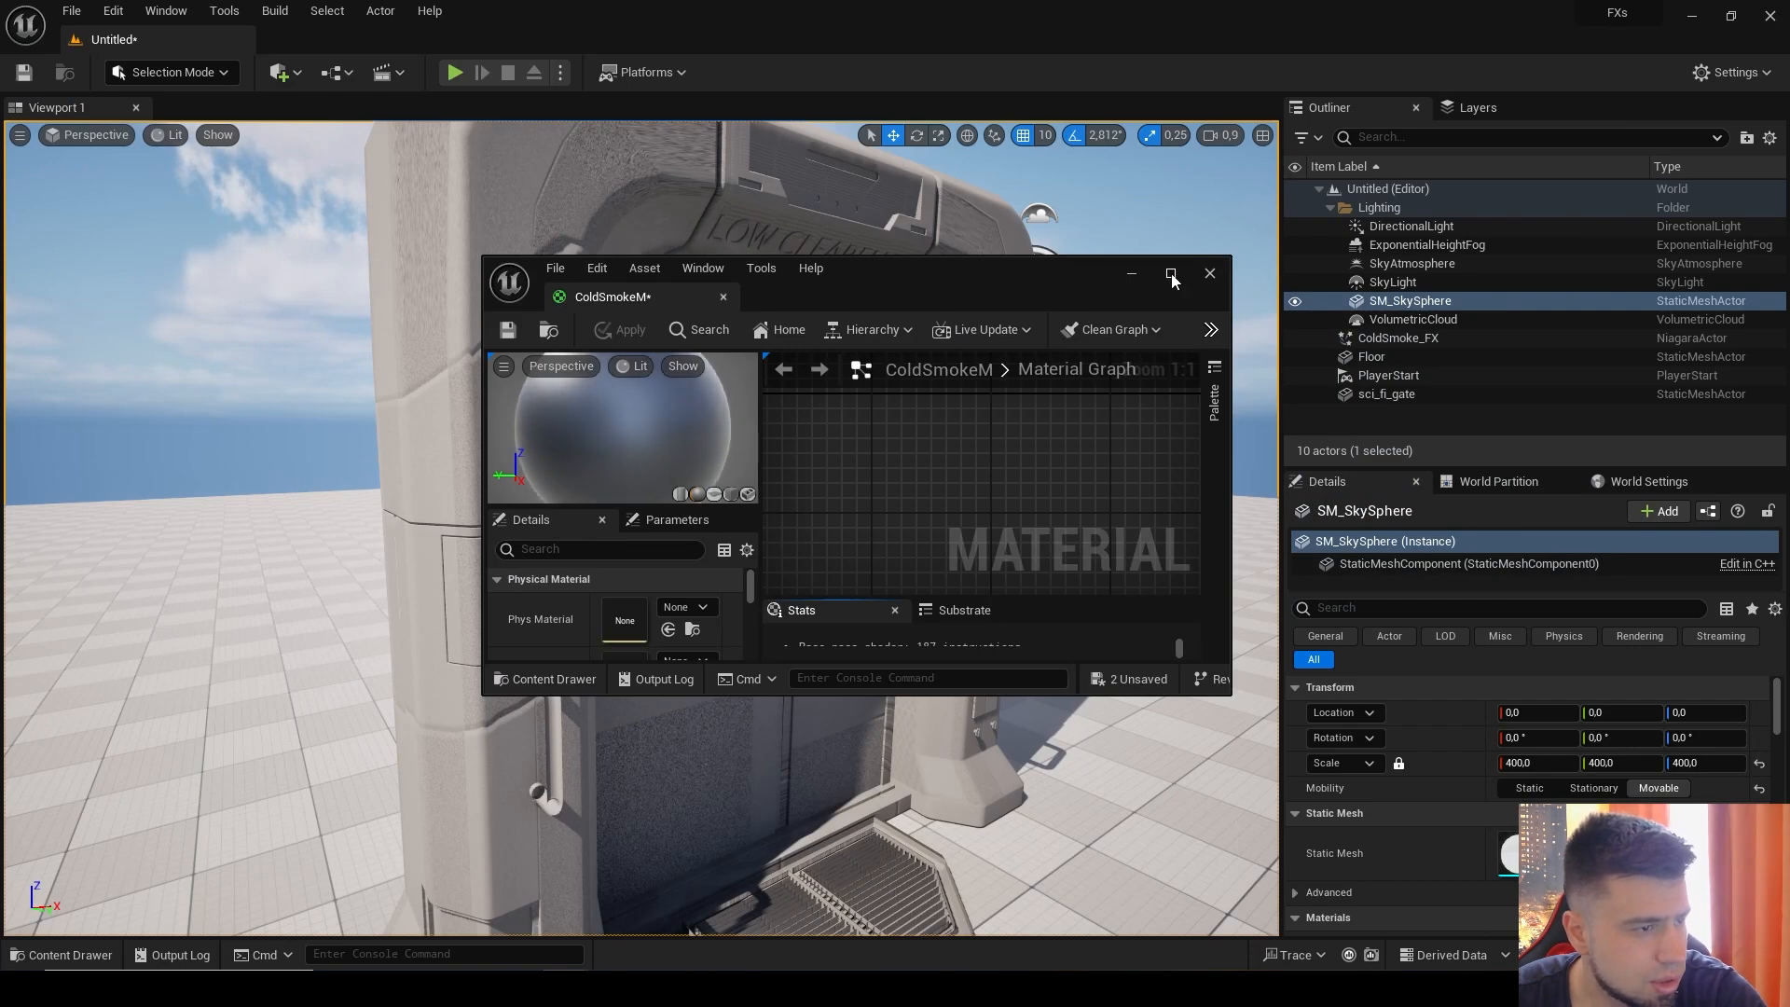
double_click(1023, 266)
right_drag(1007, 298, 1195, 382)
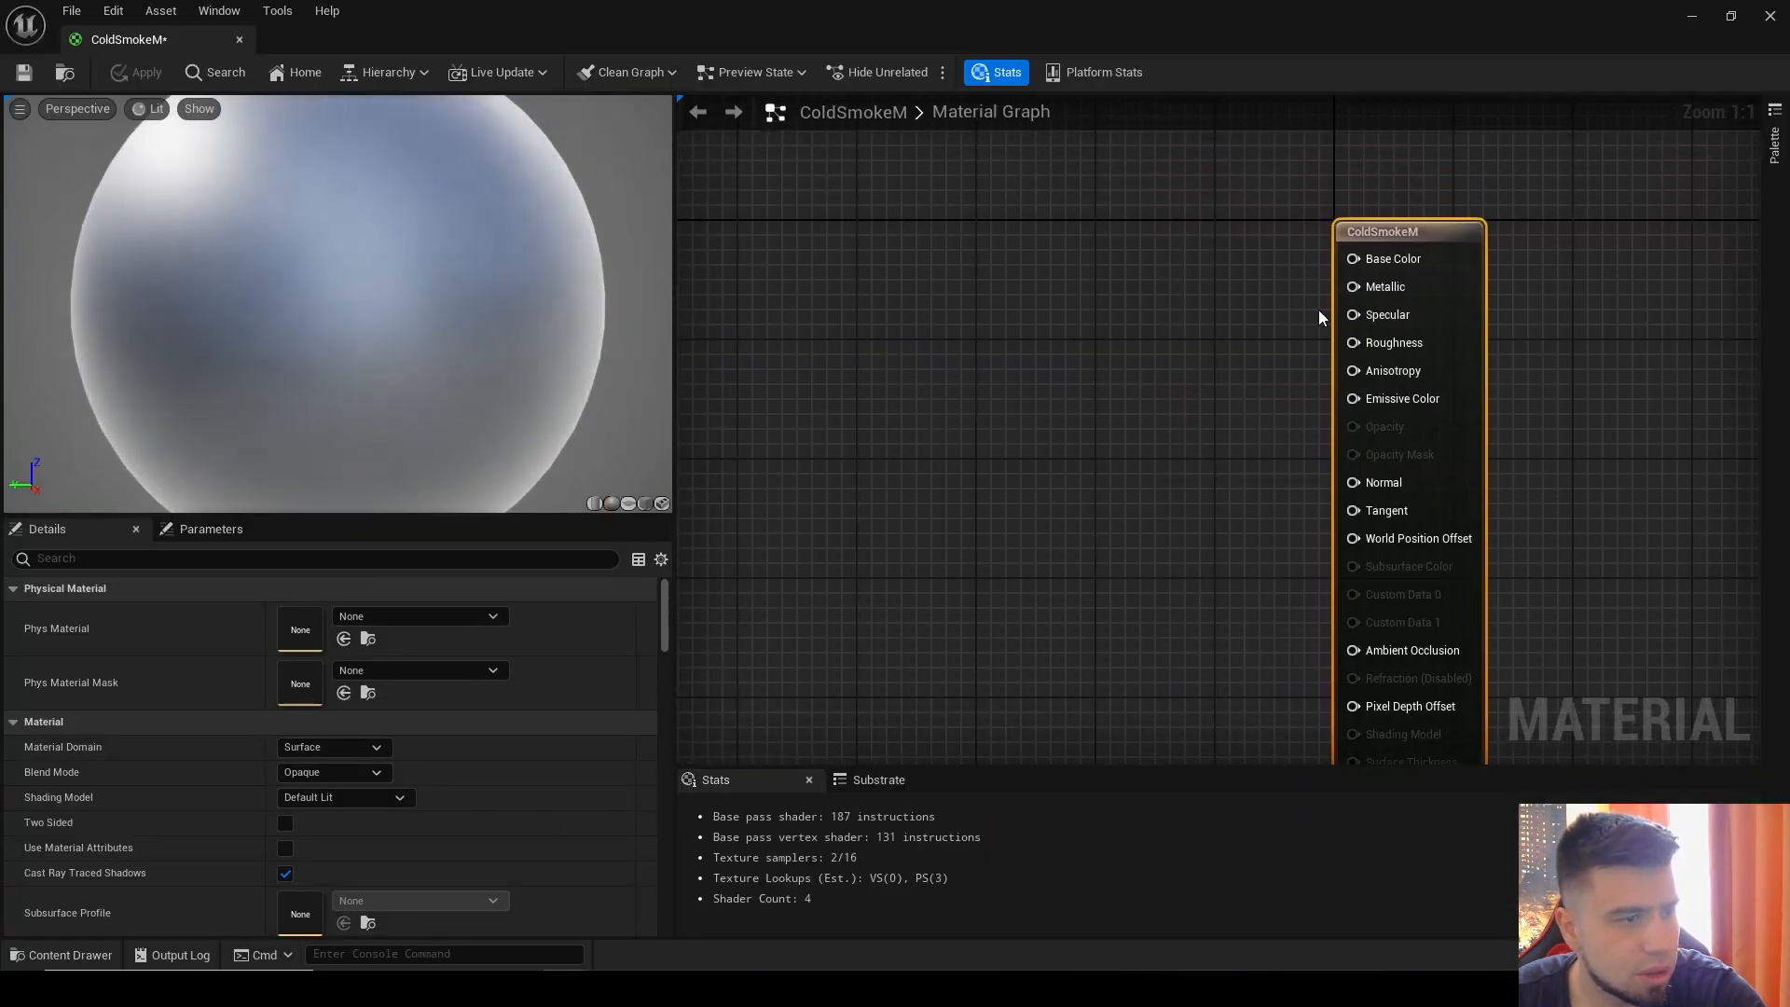
drag(1428, 237, 1490, 208)
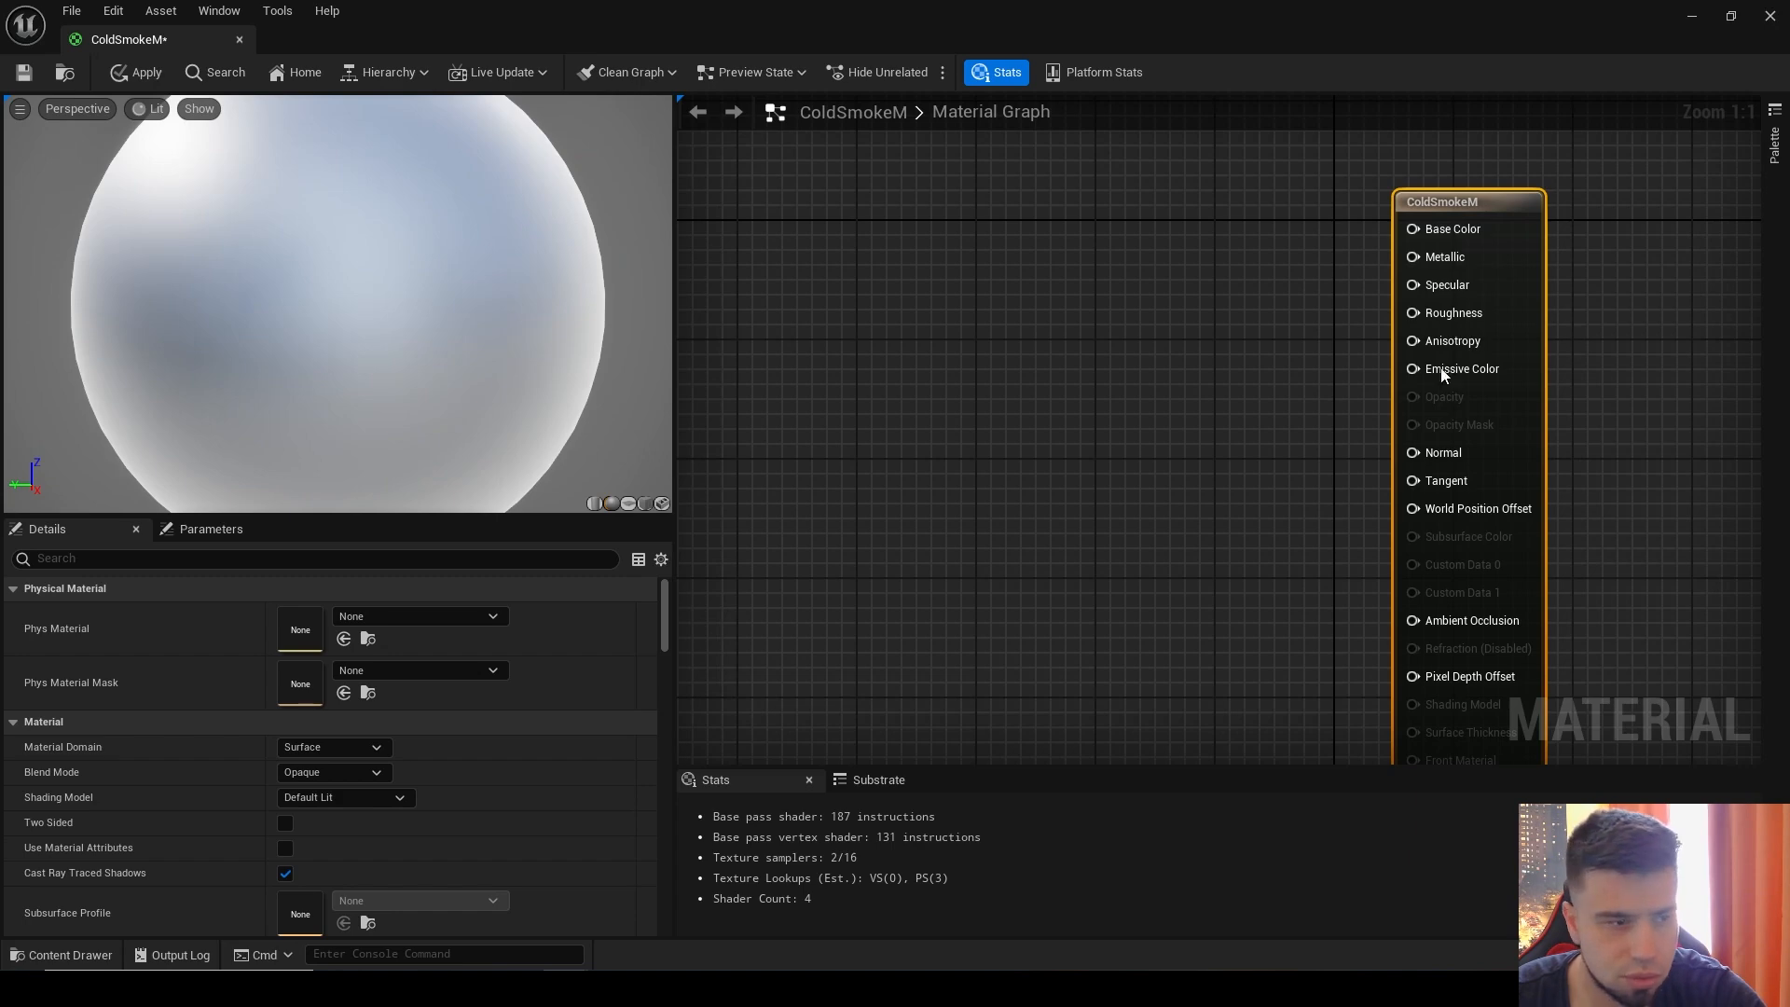
drag(1471, 209, 1456, 212)
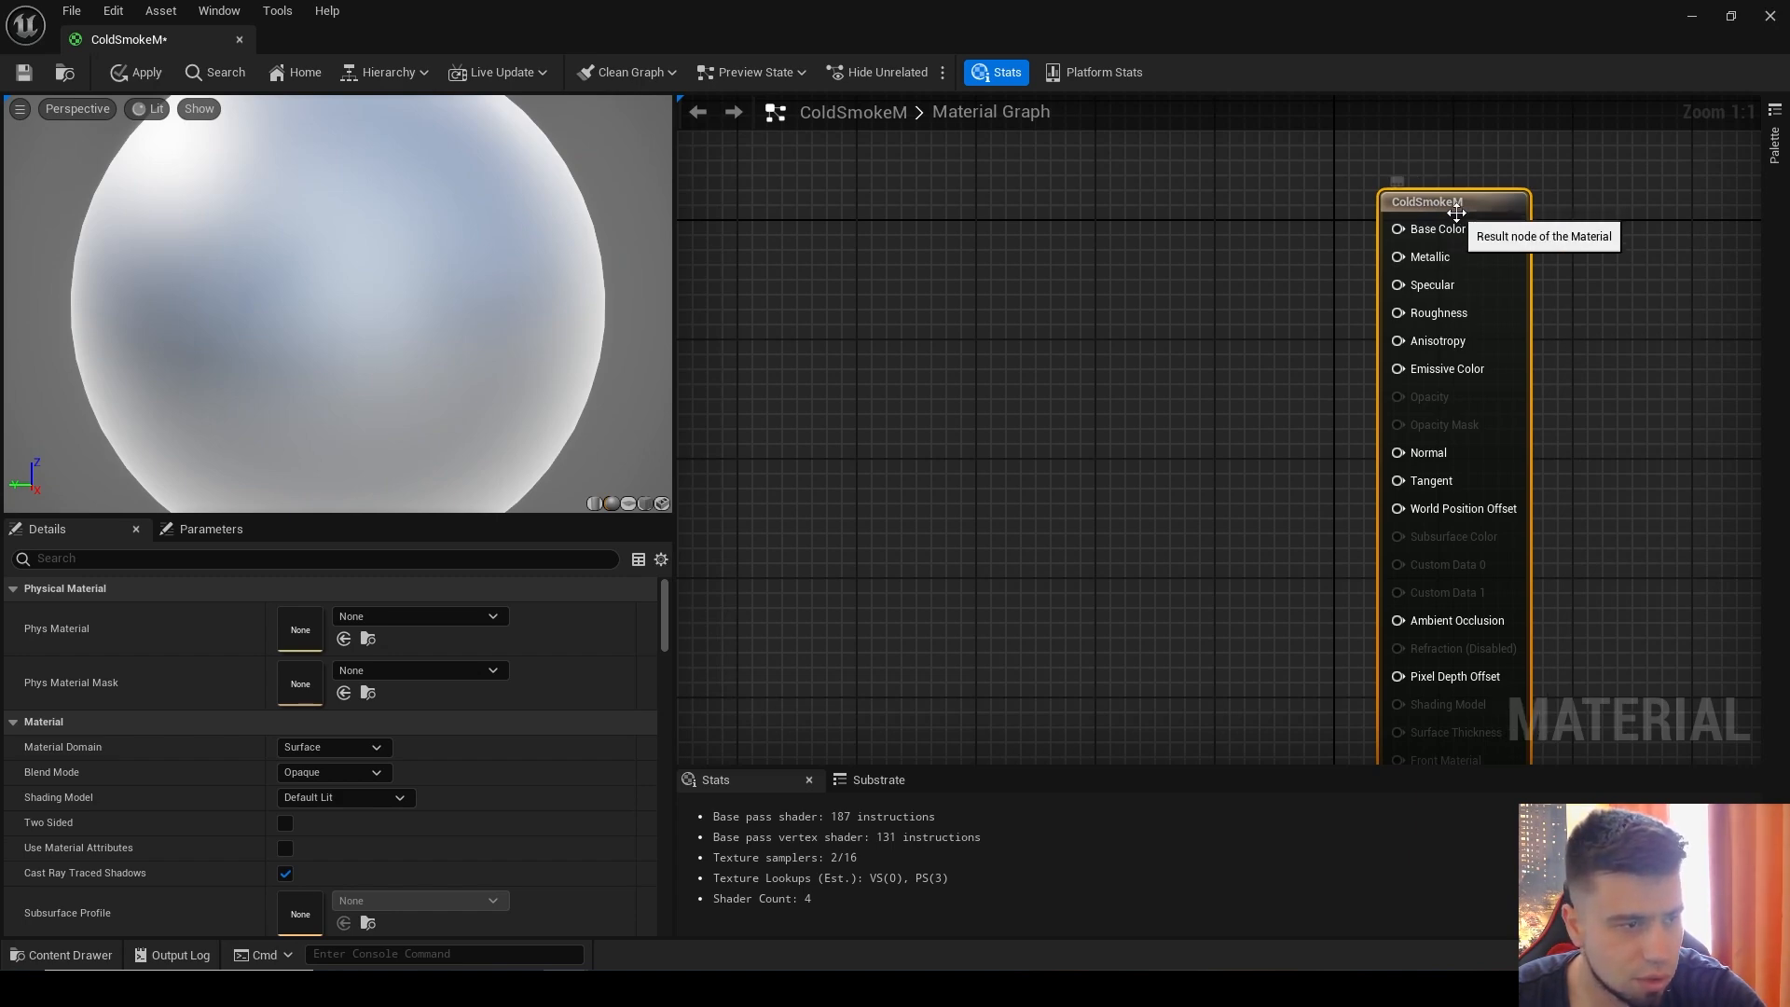
click(350, 775)
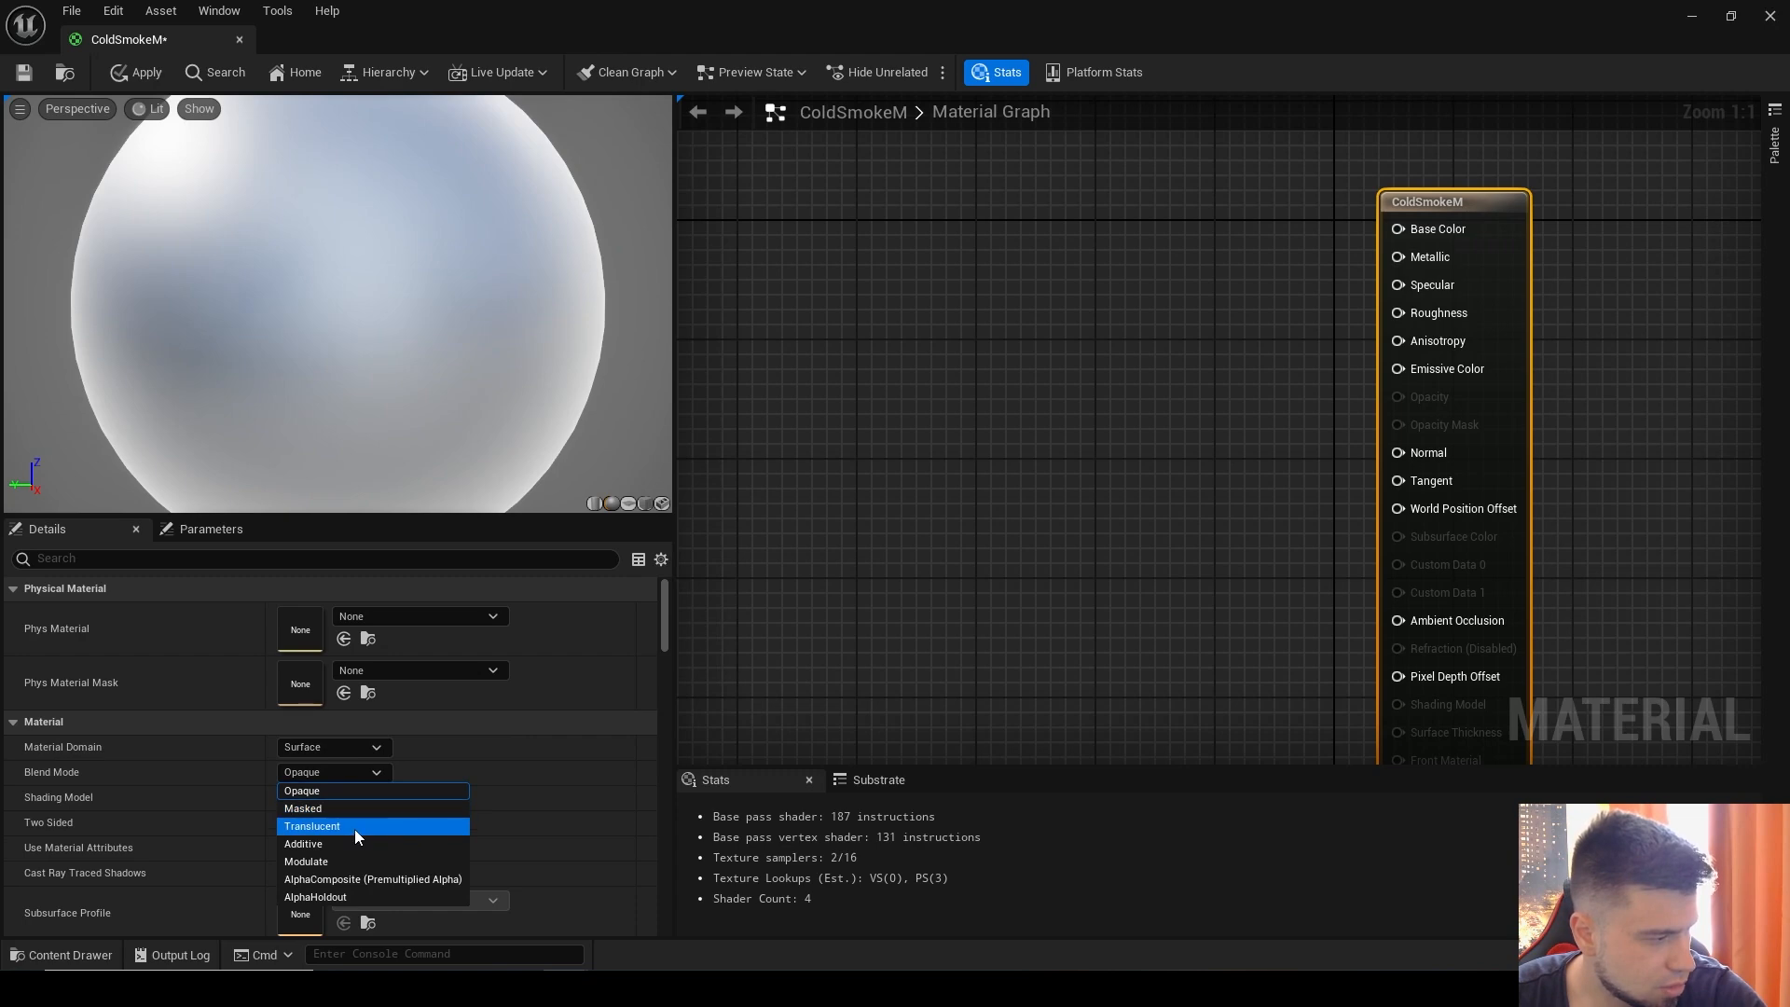
click(354, 829)
Step: Add the SmokeTex texture from the VFX folder to the material graph as a Texture Sample node
scroll(1109, 470, down, 2)
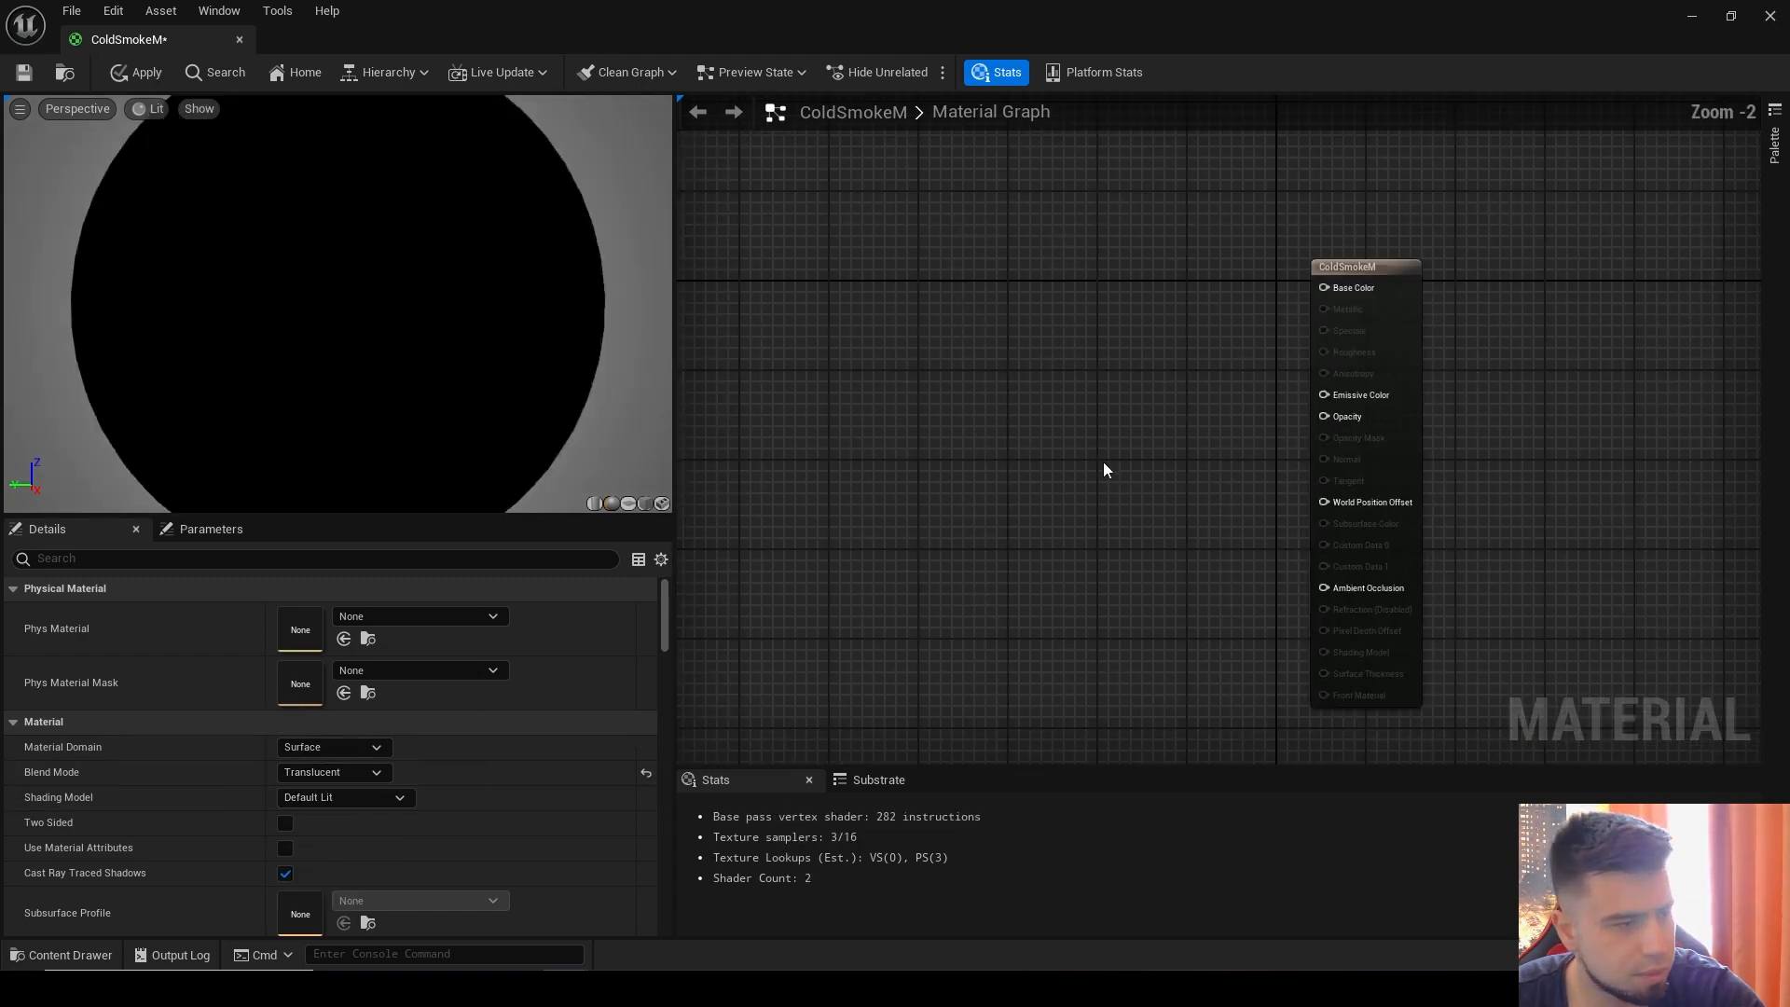
right_drag(962, 410, 1013, 406)
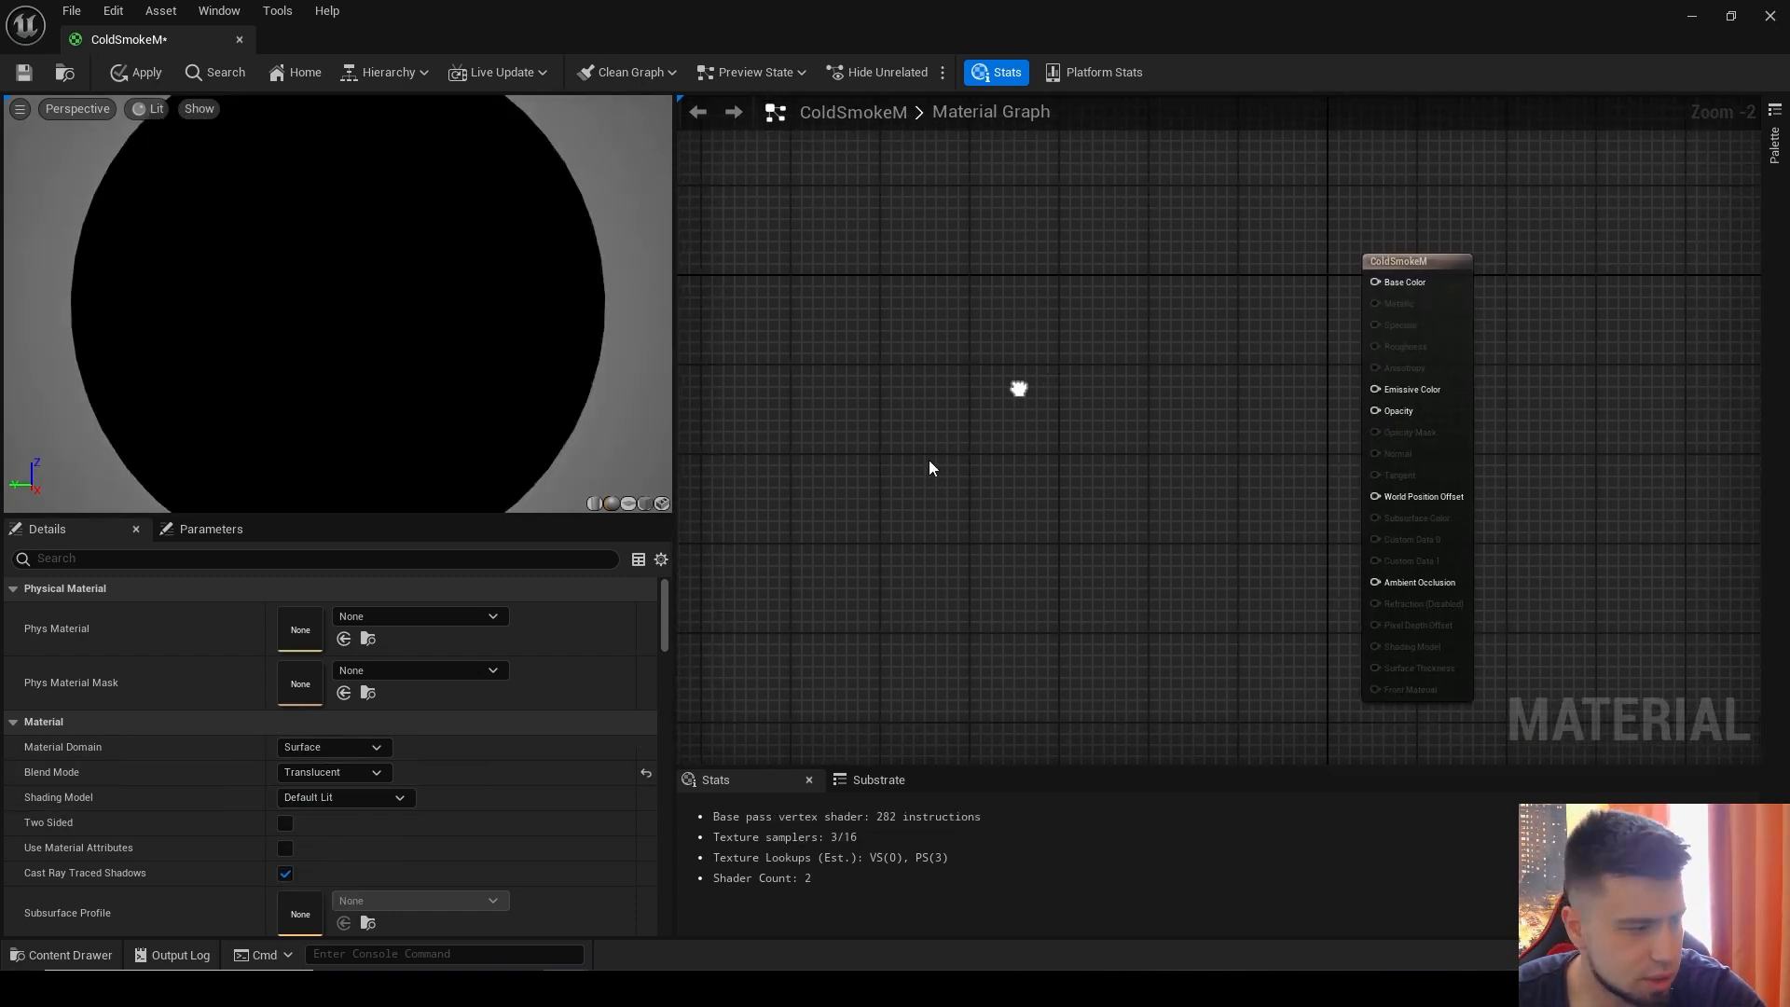
click(70, 954)
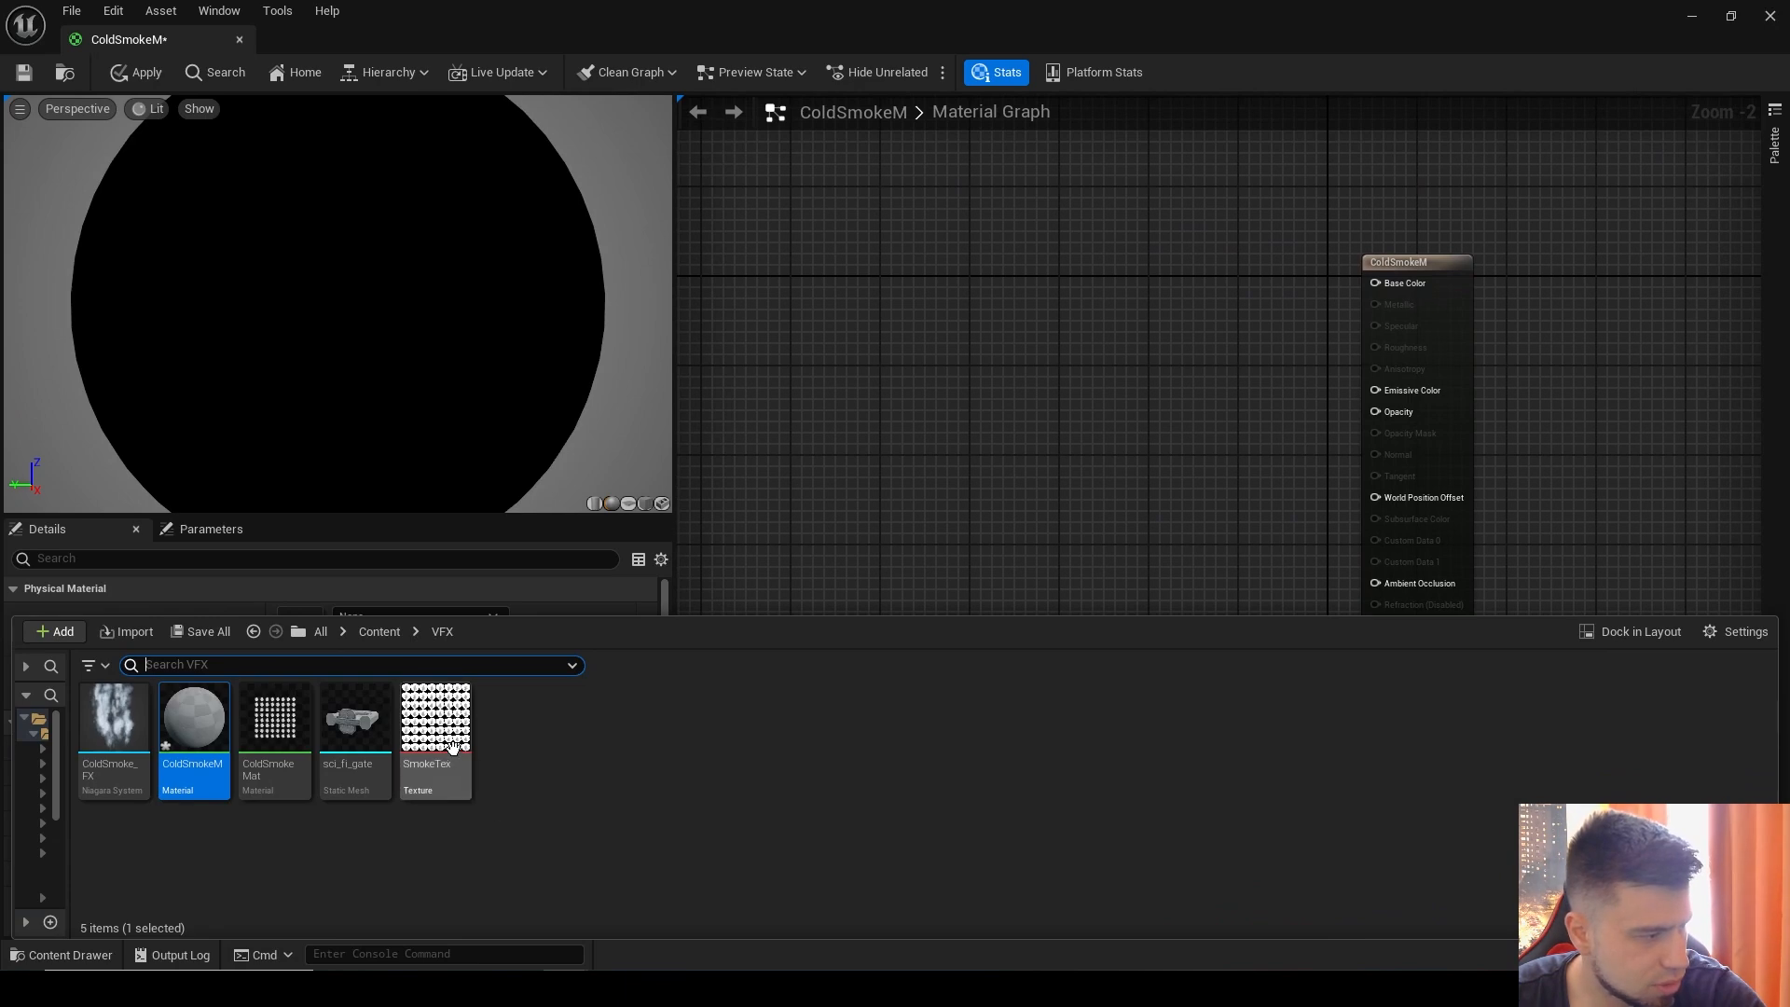
drag(435, 737, 854, 385)
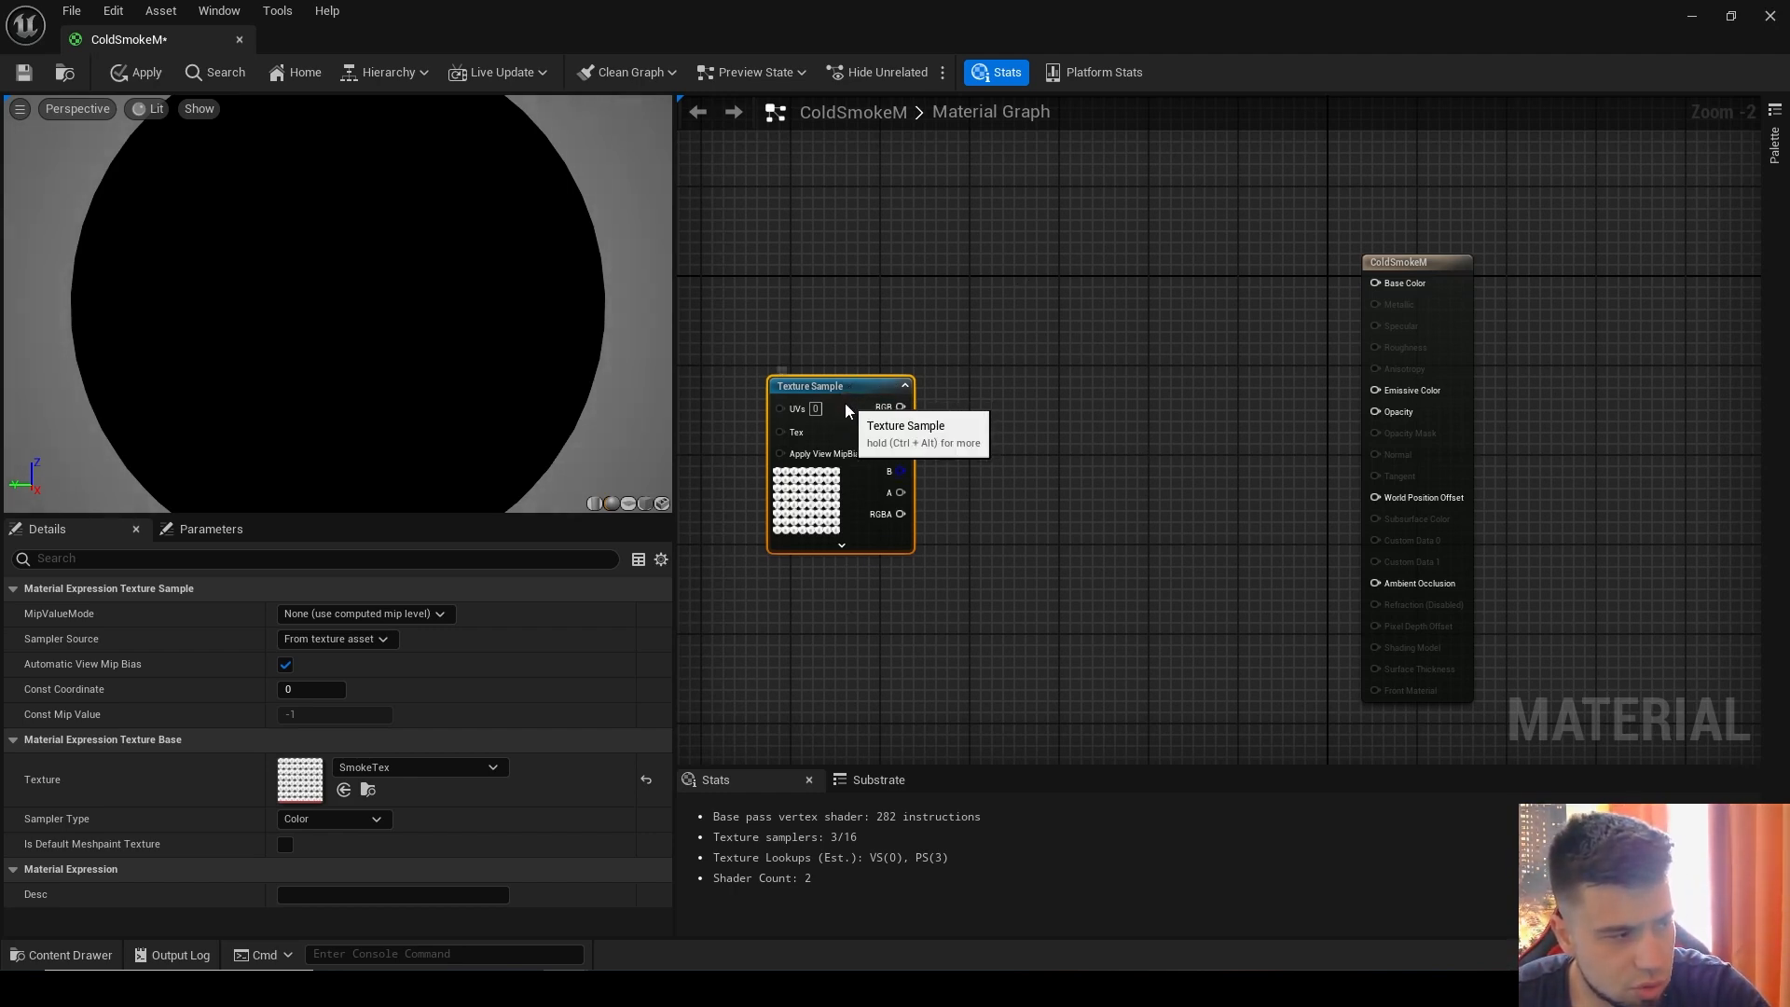
mouse_move(845, 403)
mouse_down()
mouse_move(859, 461)
mouse_move(850, 412)
mouse_up()
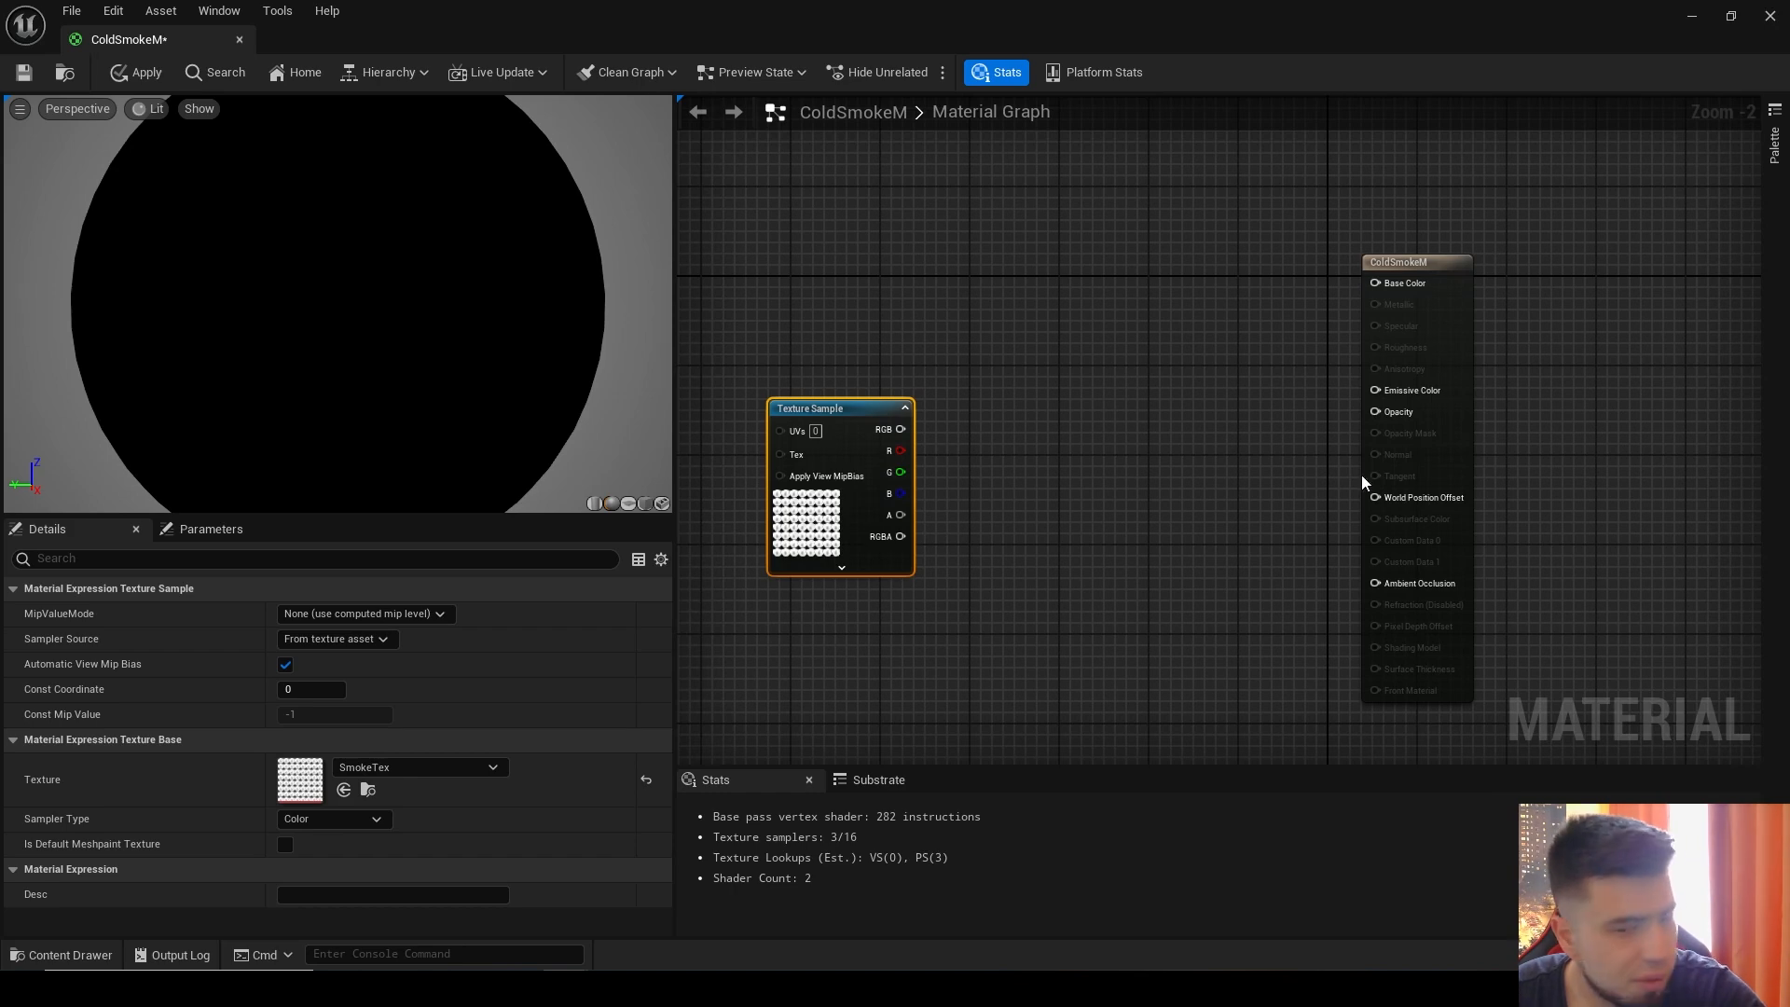
Step: Add a ParticleColor node and arrange it above the Texture Sample node
right_click(849, 233)
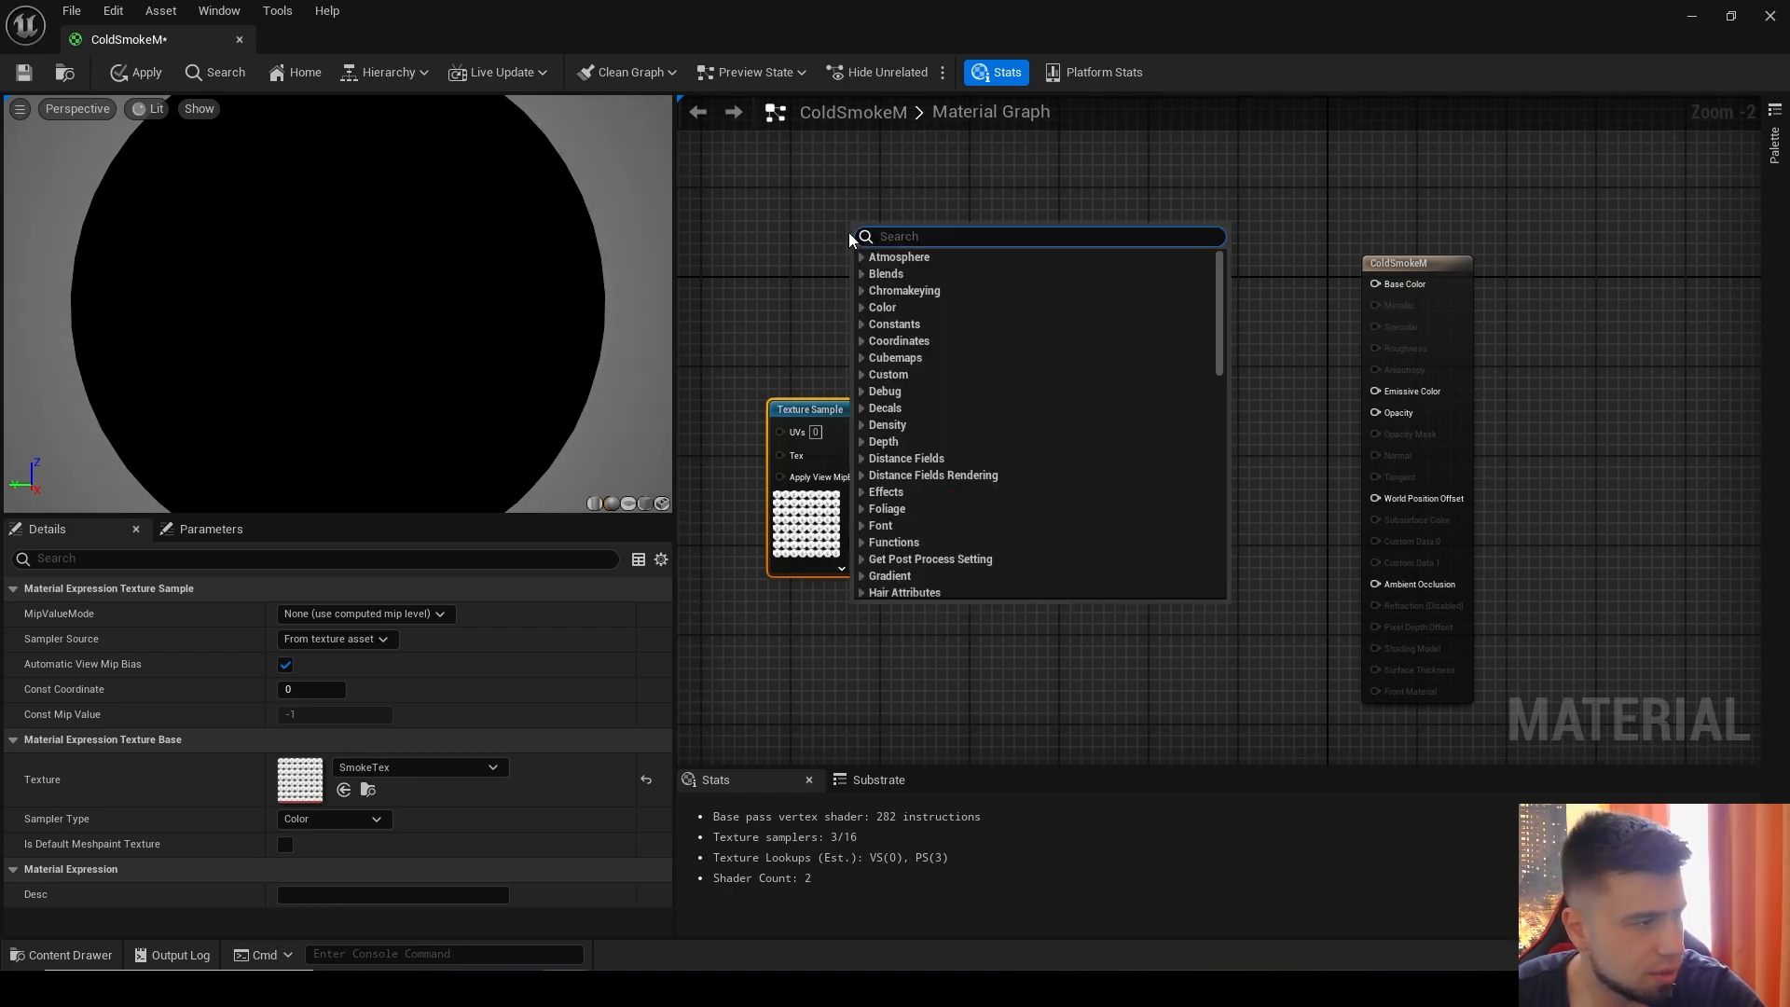
text(parti)
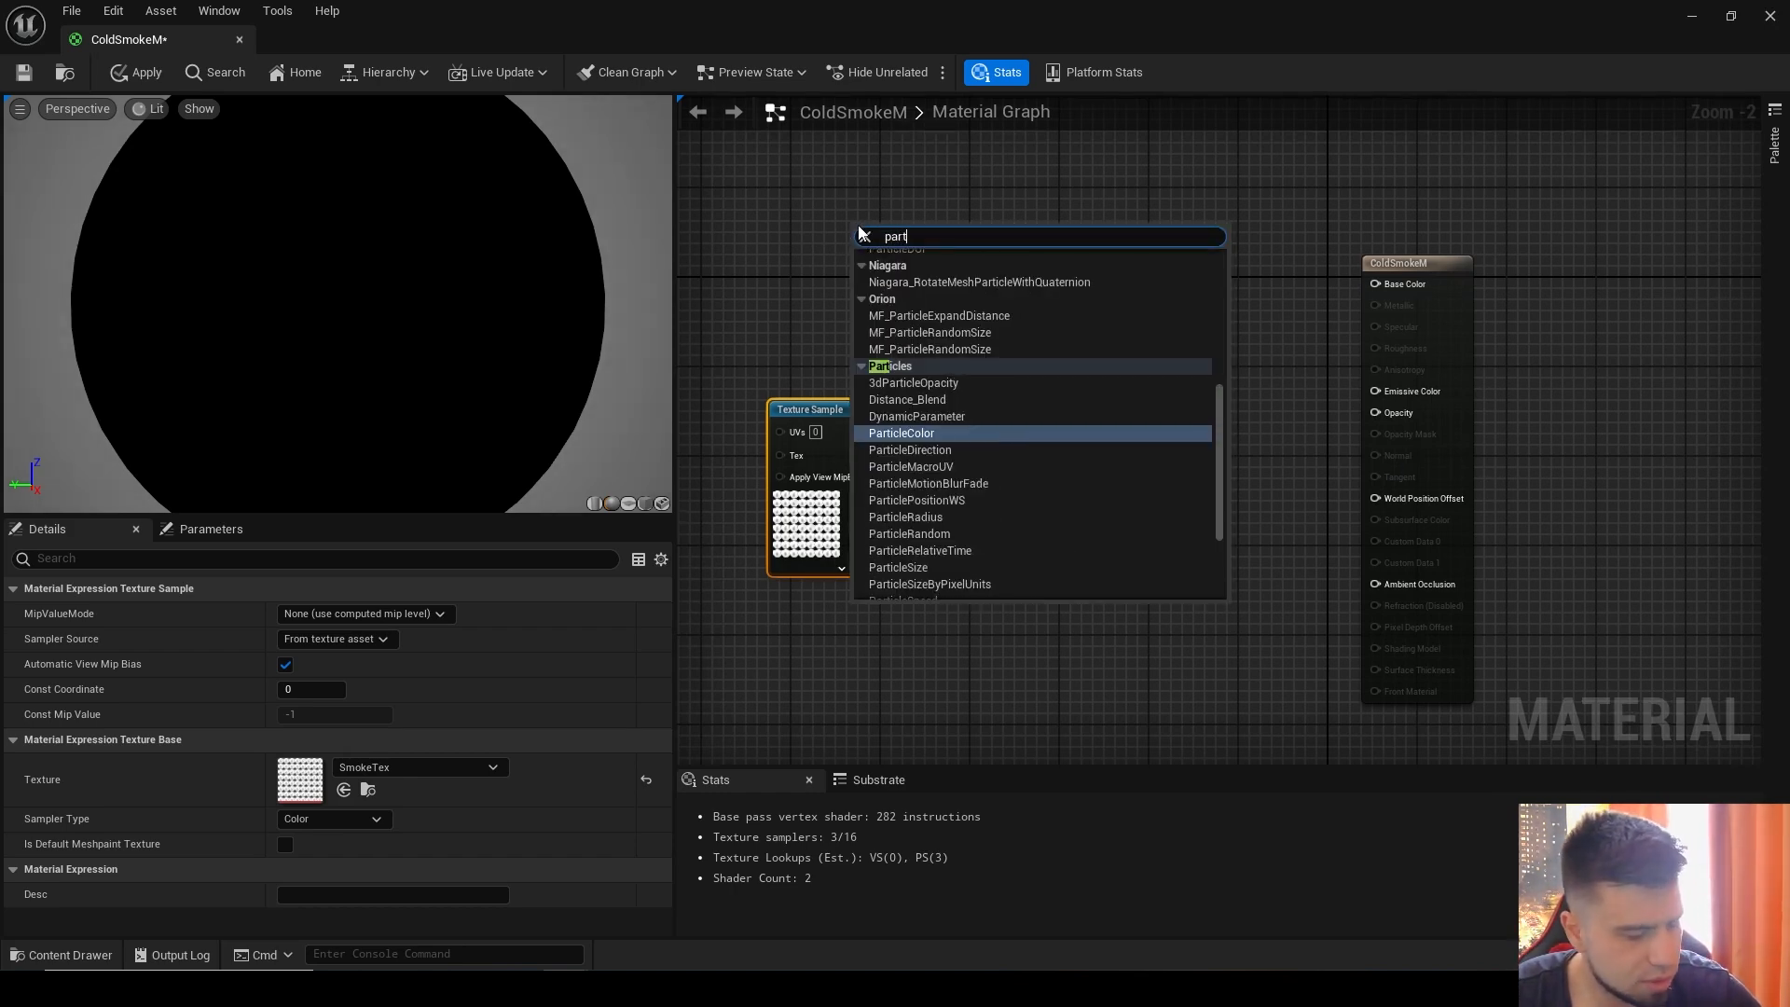
click(919, 433)
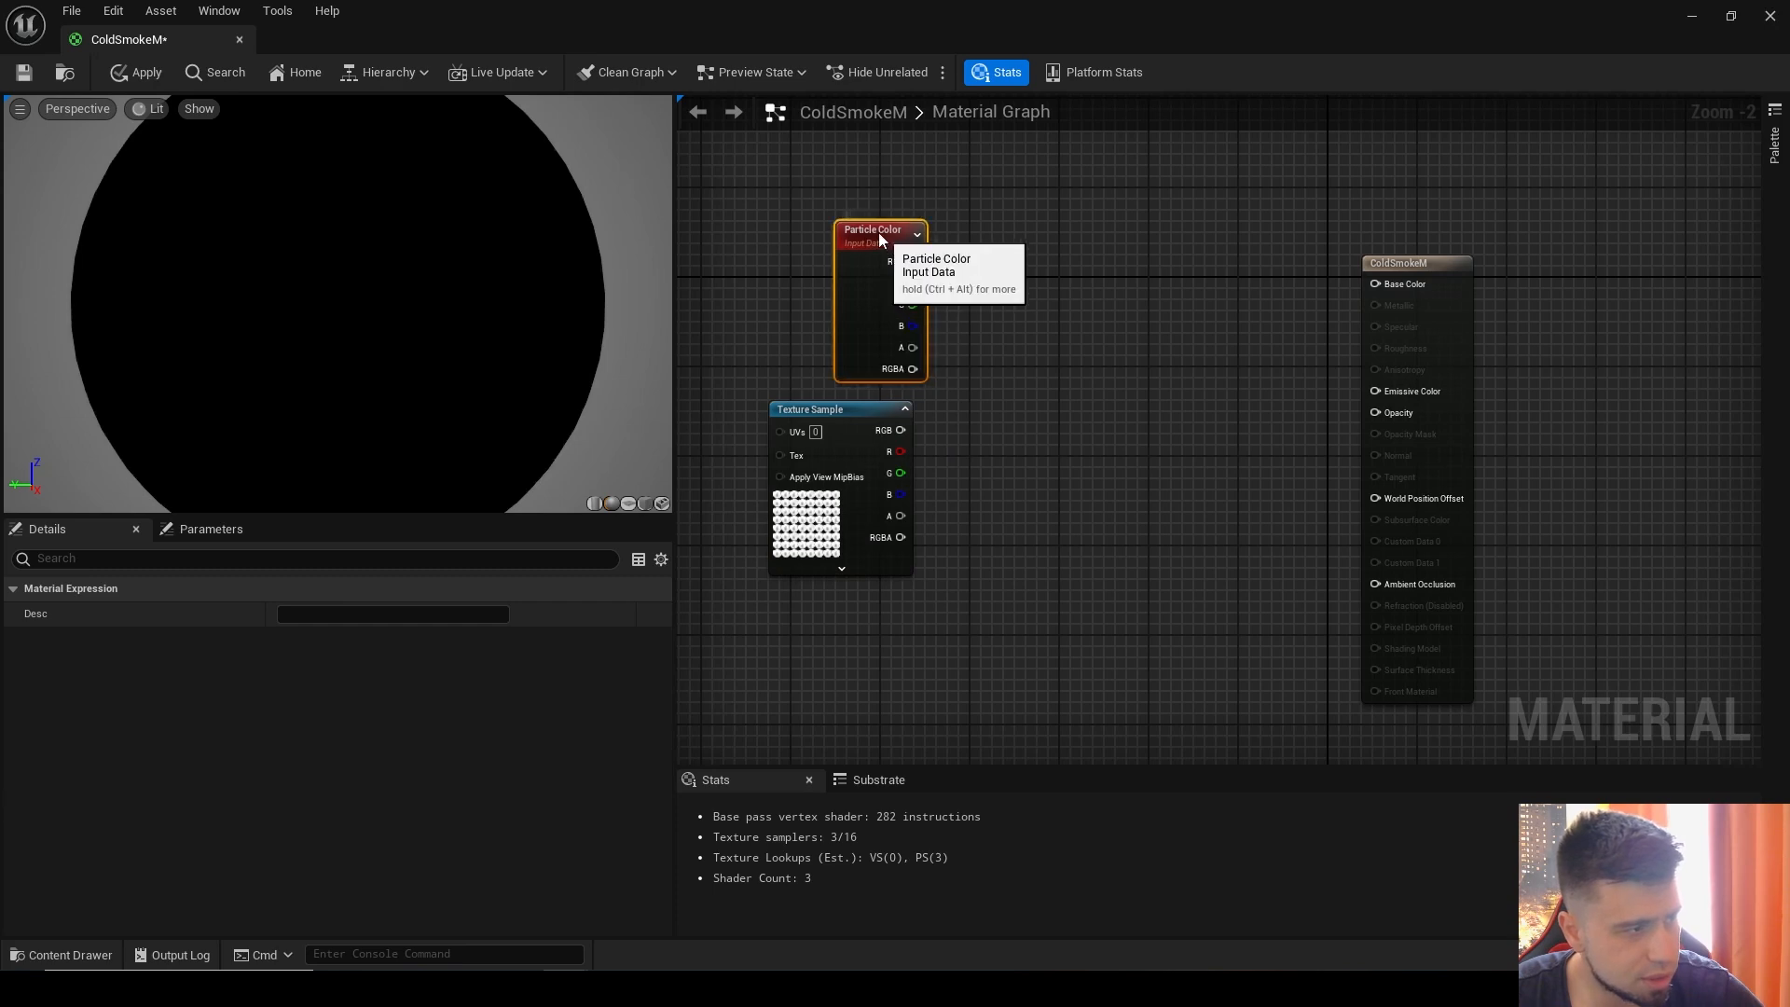
drag(870, 427, 815, 431)
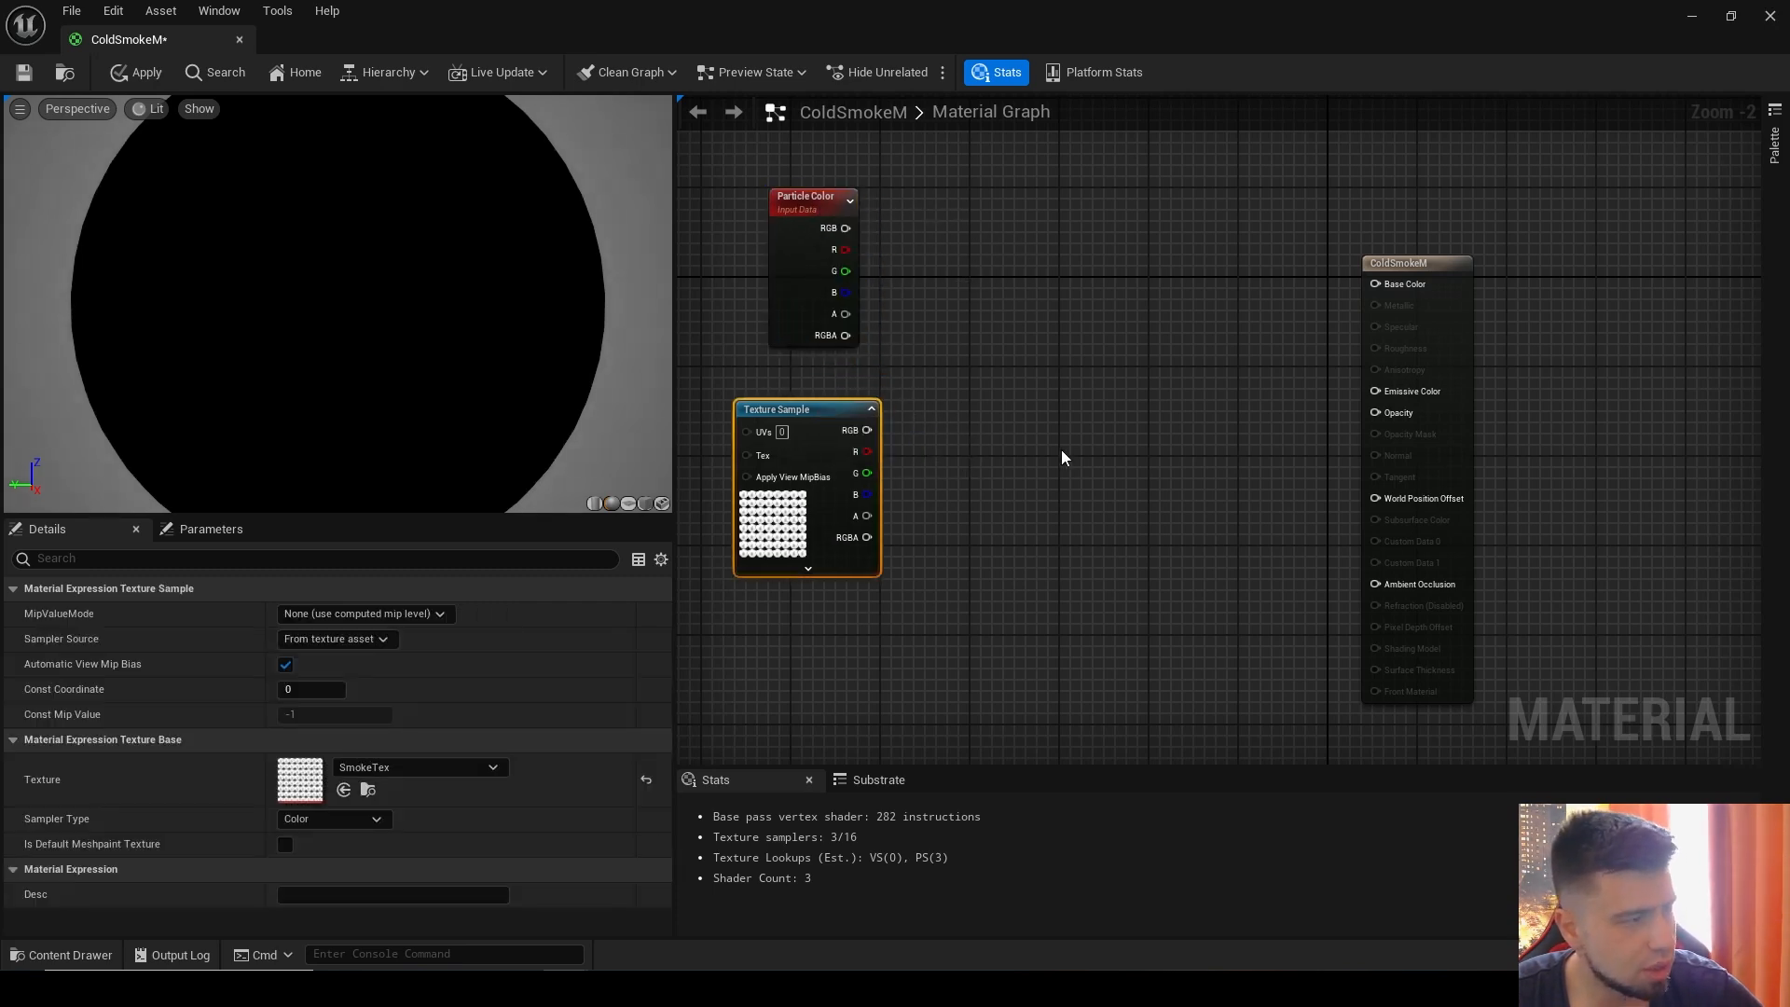
Step: Add a DynamicParameter node below the Texture Sample and move the material result node farther from the input nodes
scroll(1060, 449, down, 2)
right_drag(1059, 540, 971, 428)
drag(1208, 226, 1303, 203)
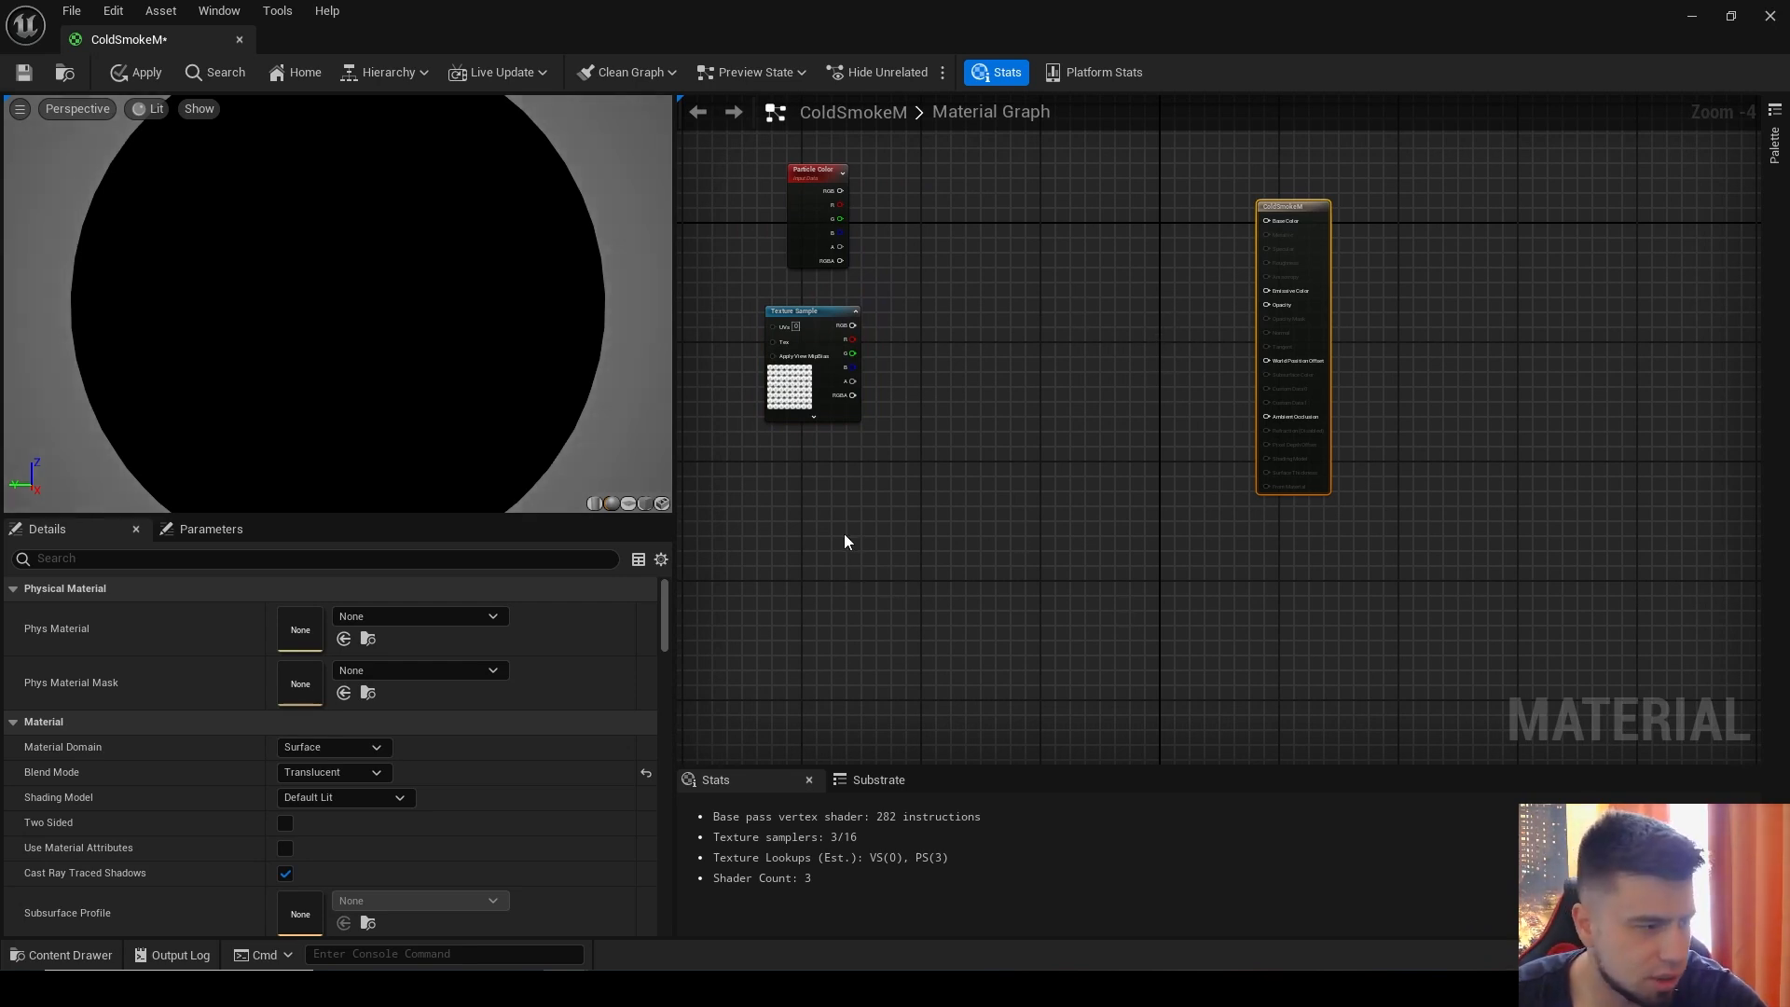
right_drag(844, 534, 846, 540)
text(dyn)
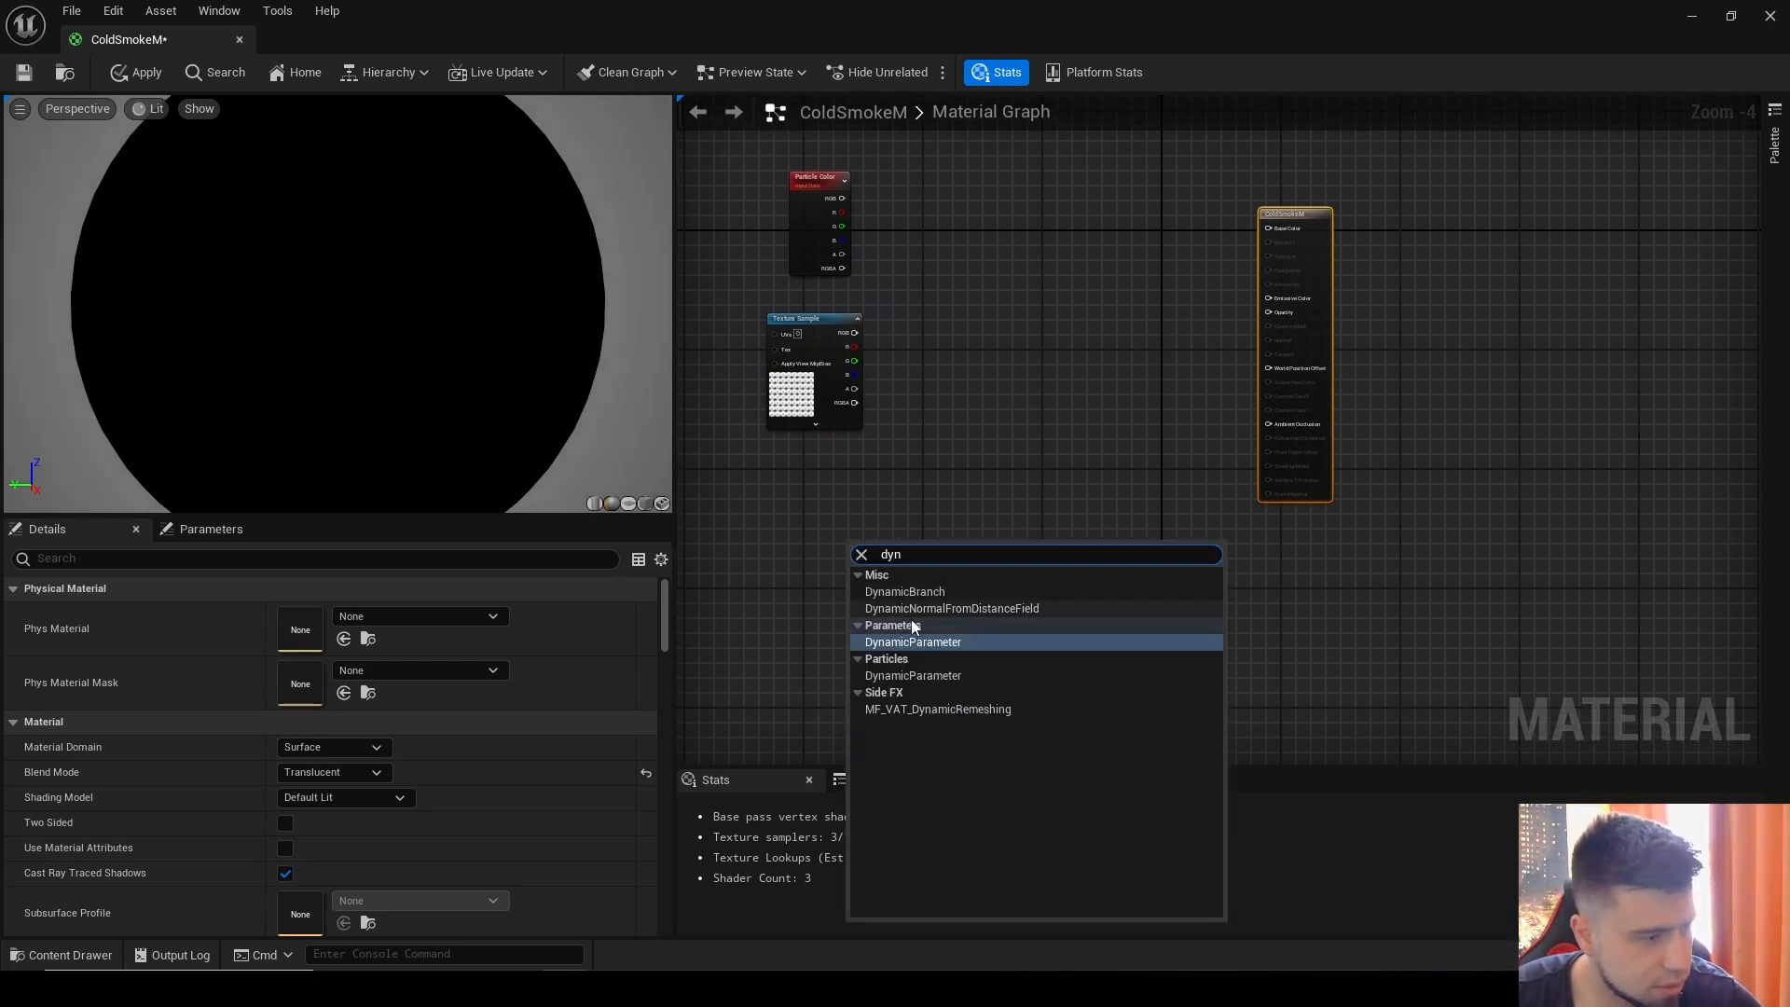
click(913, 641)
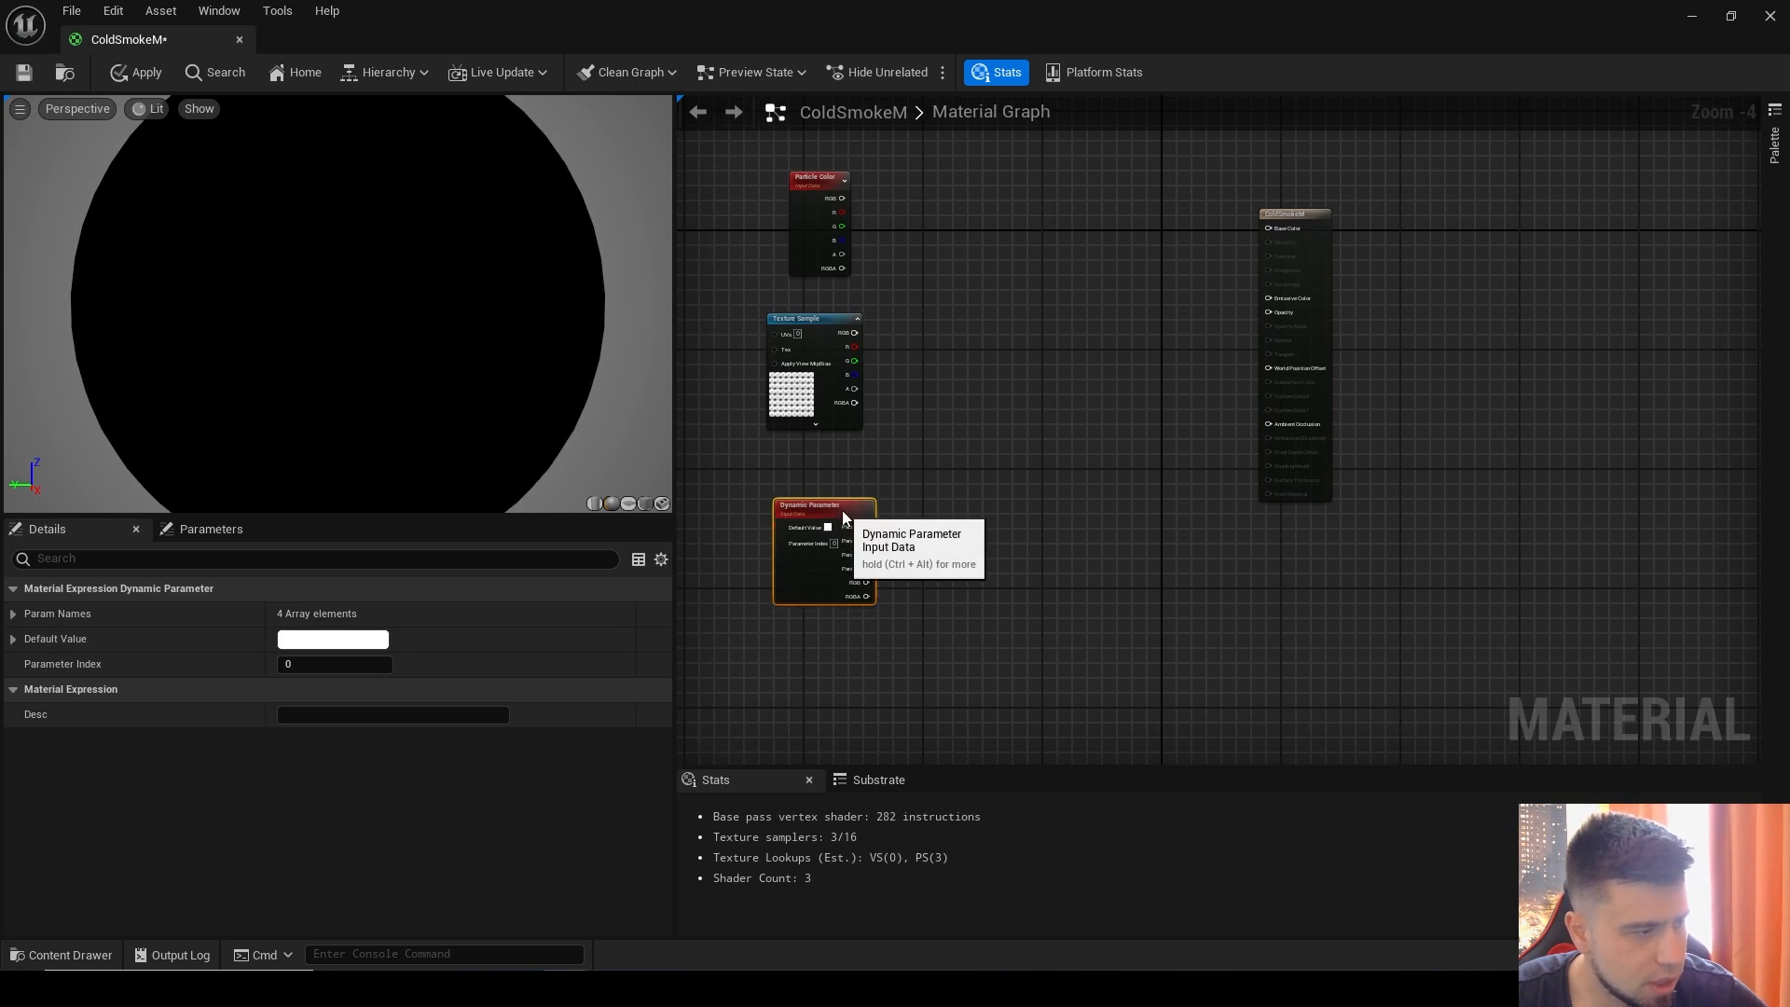
drag(842, 511, 850, 511)
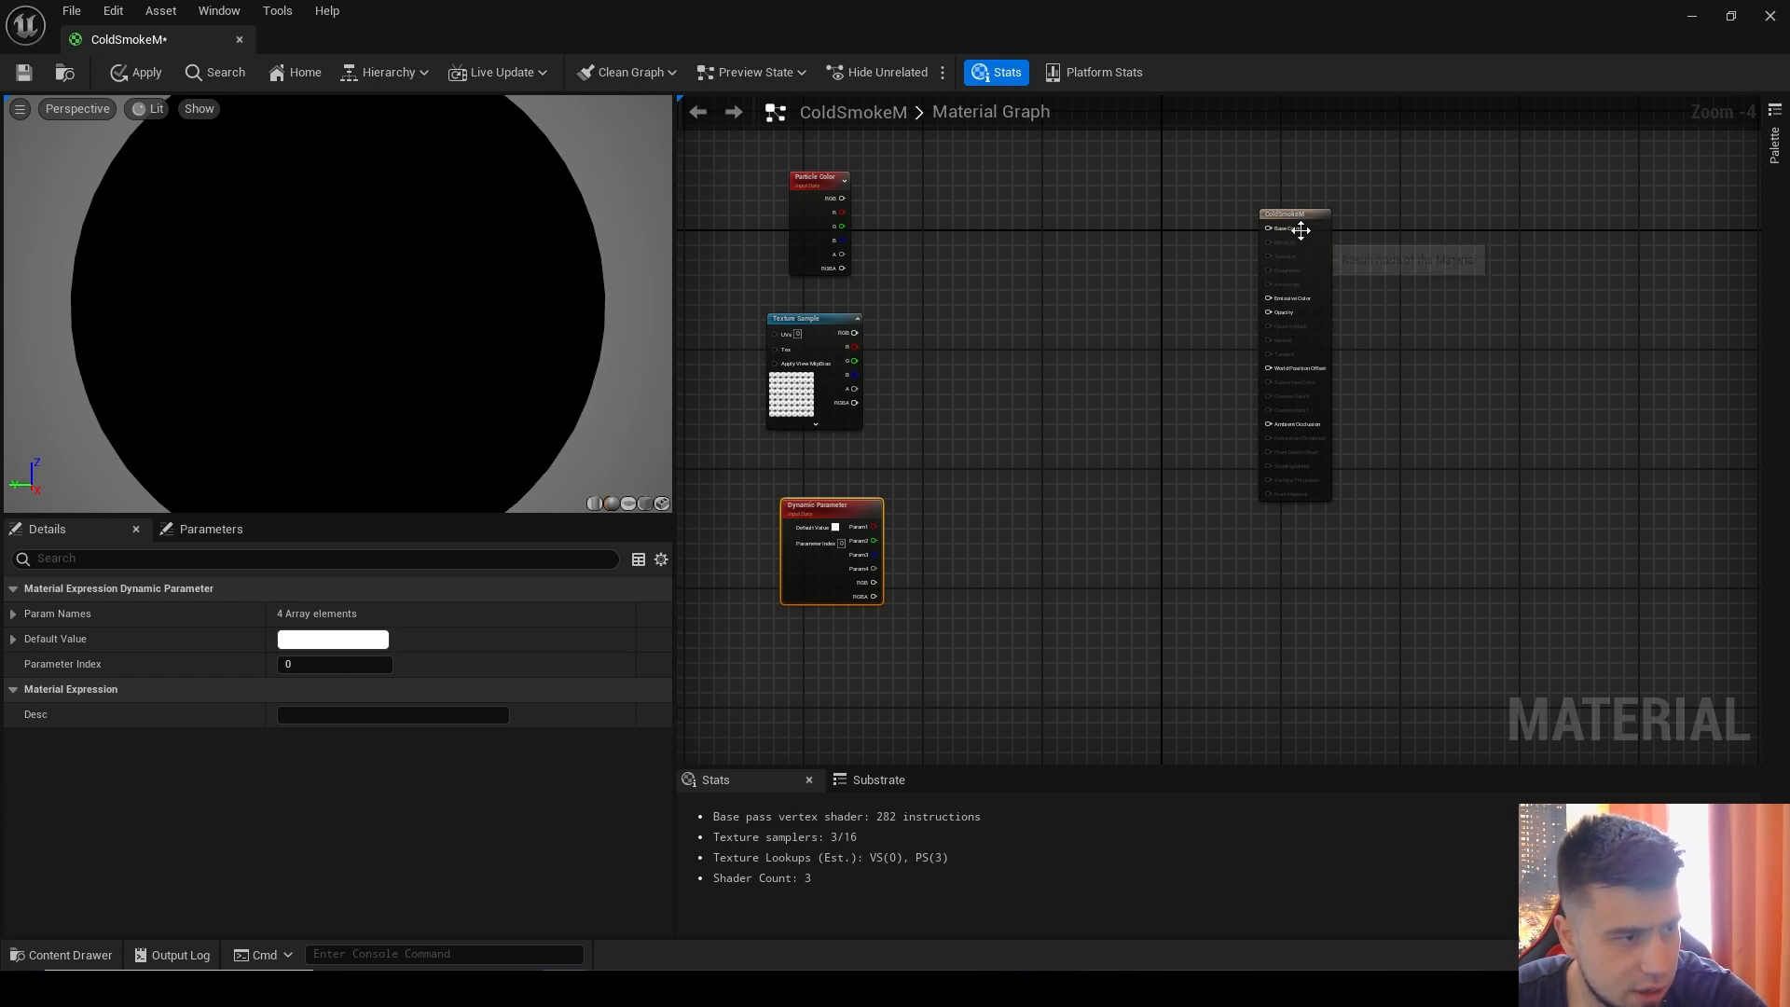
drag(1310, 218, 1348, 235)
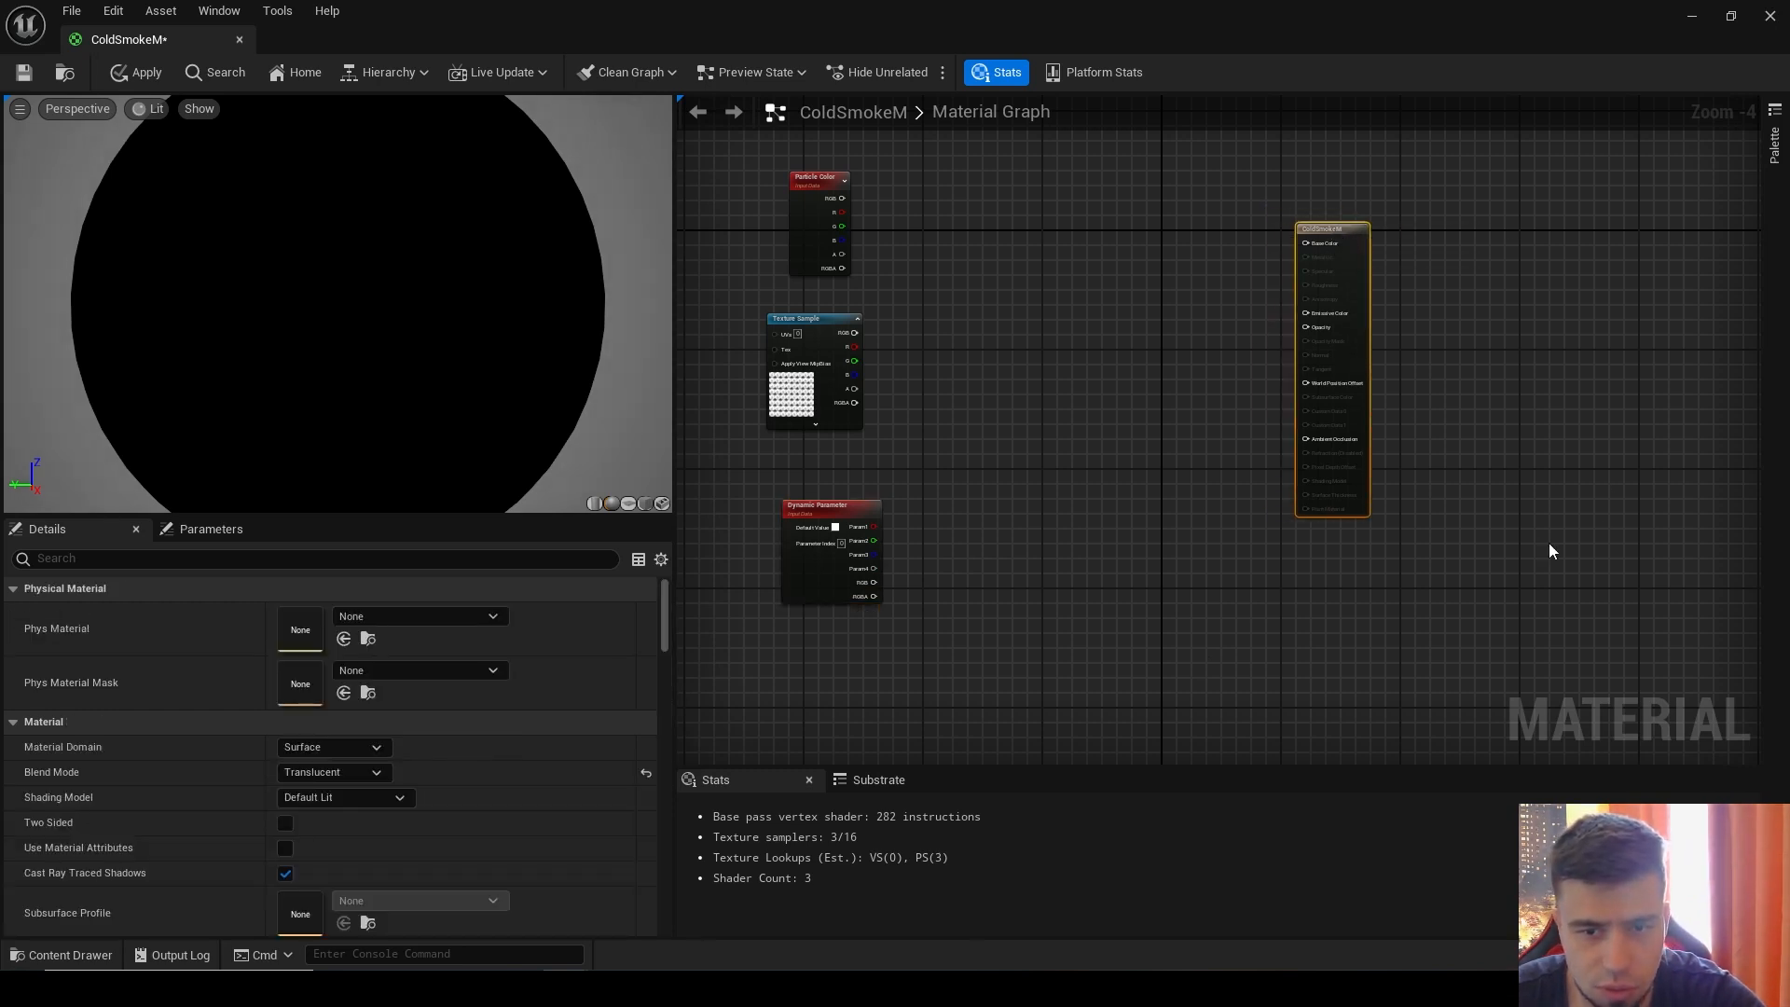
Step: Add a Power node beside the Texture Sample and connect the texture's alpha output to its Base input
right_click(1017, 385)
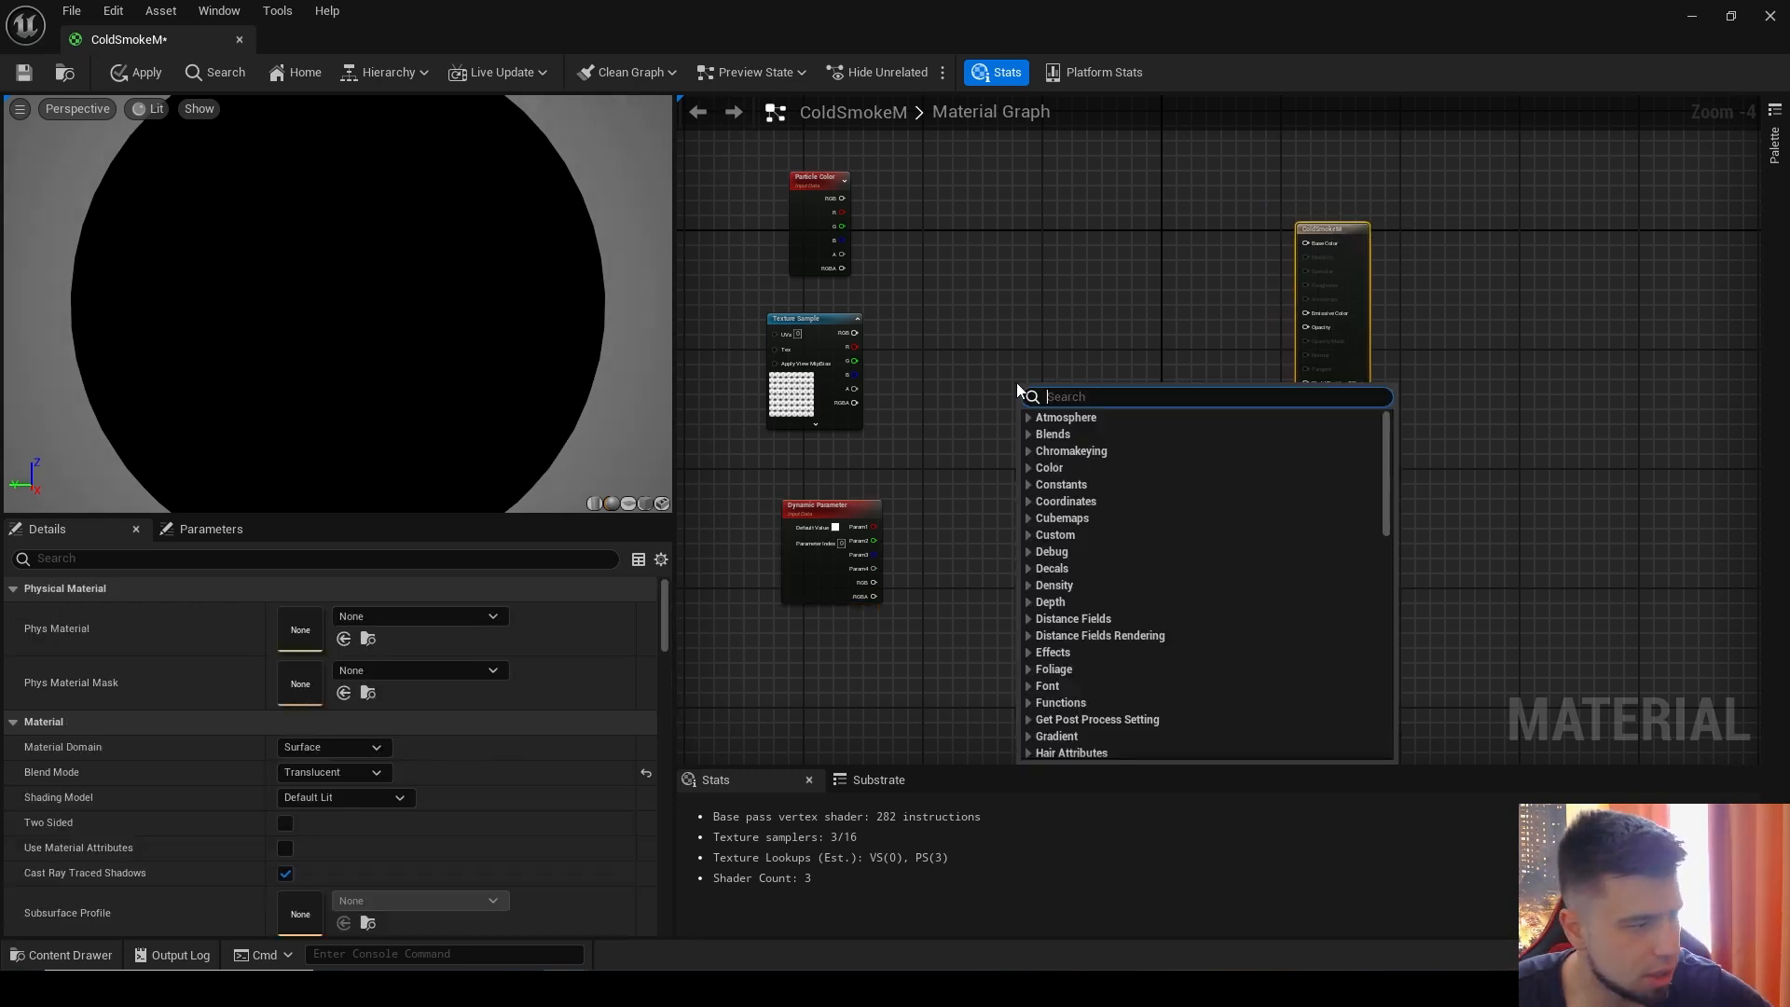
text(pawe)
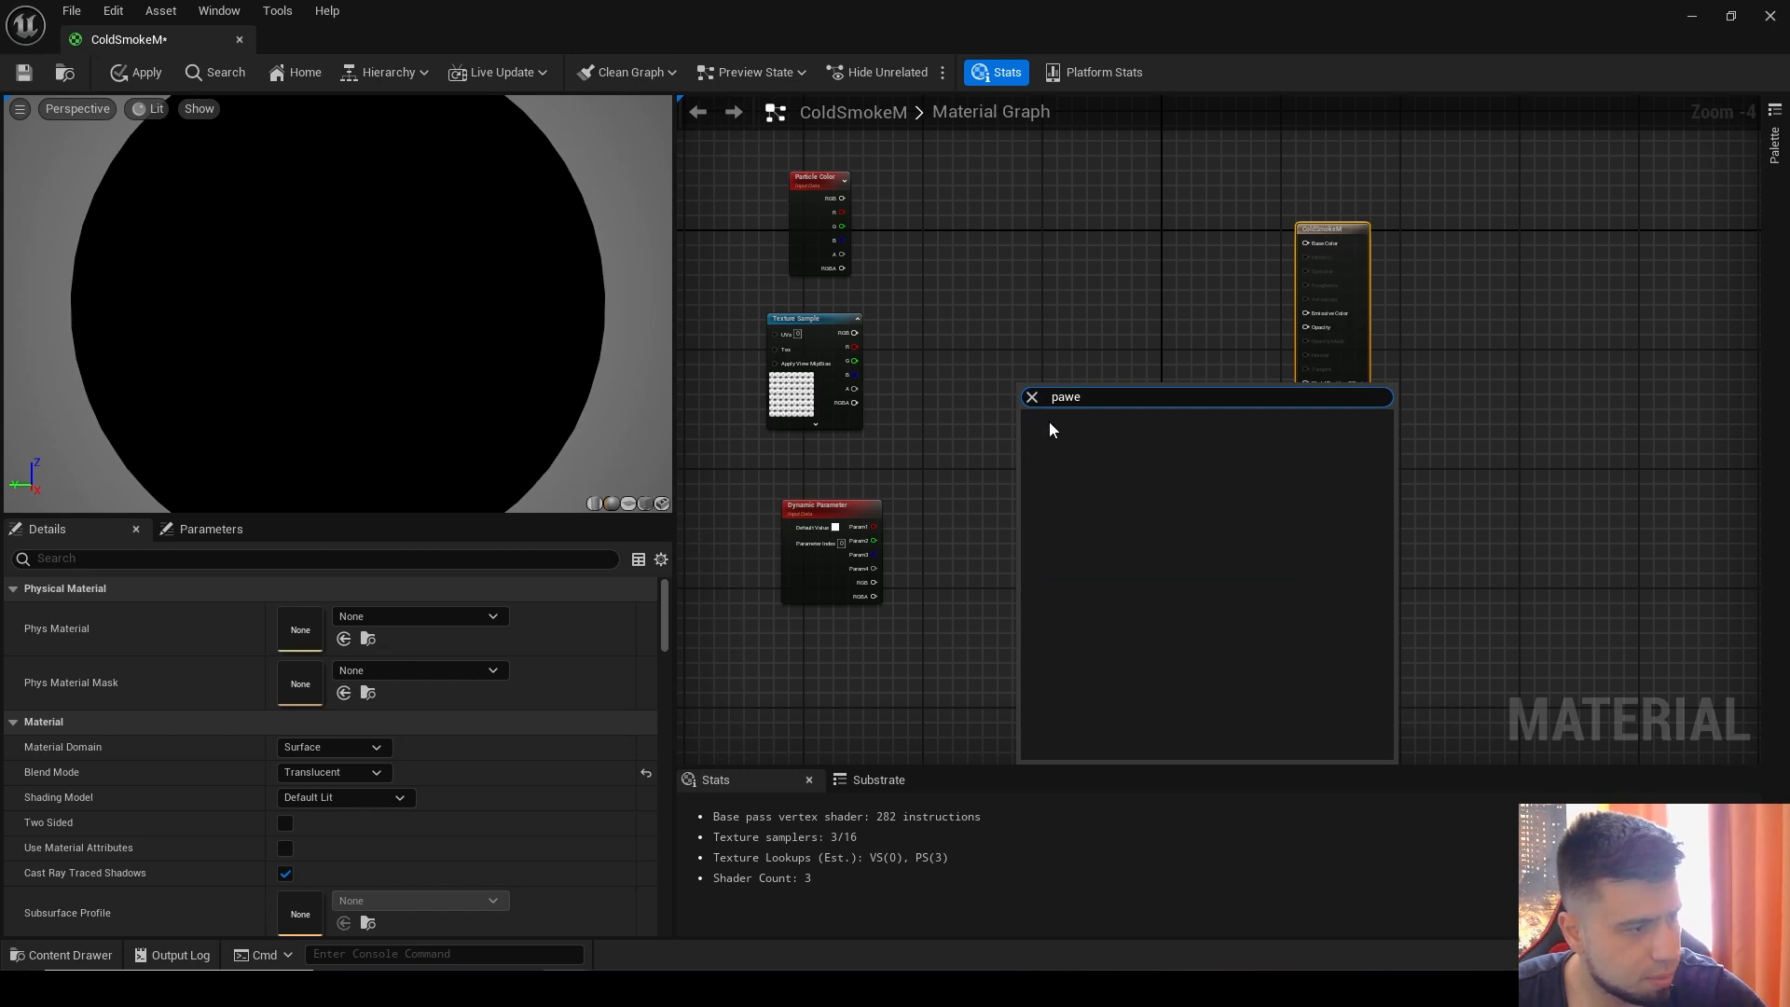
key(BackSpace)
key(BackSpace)
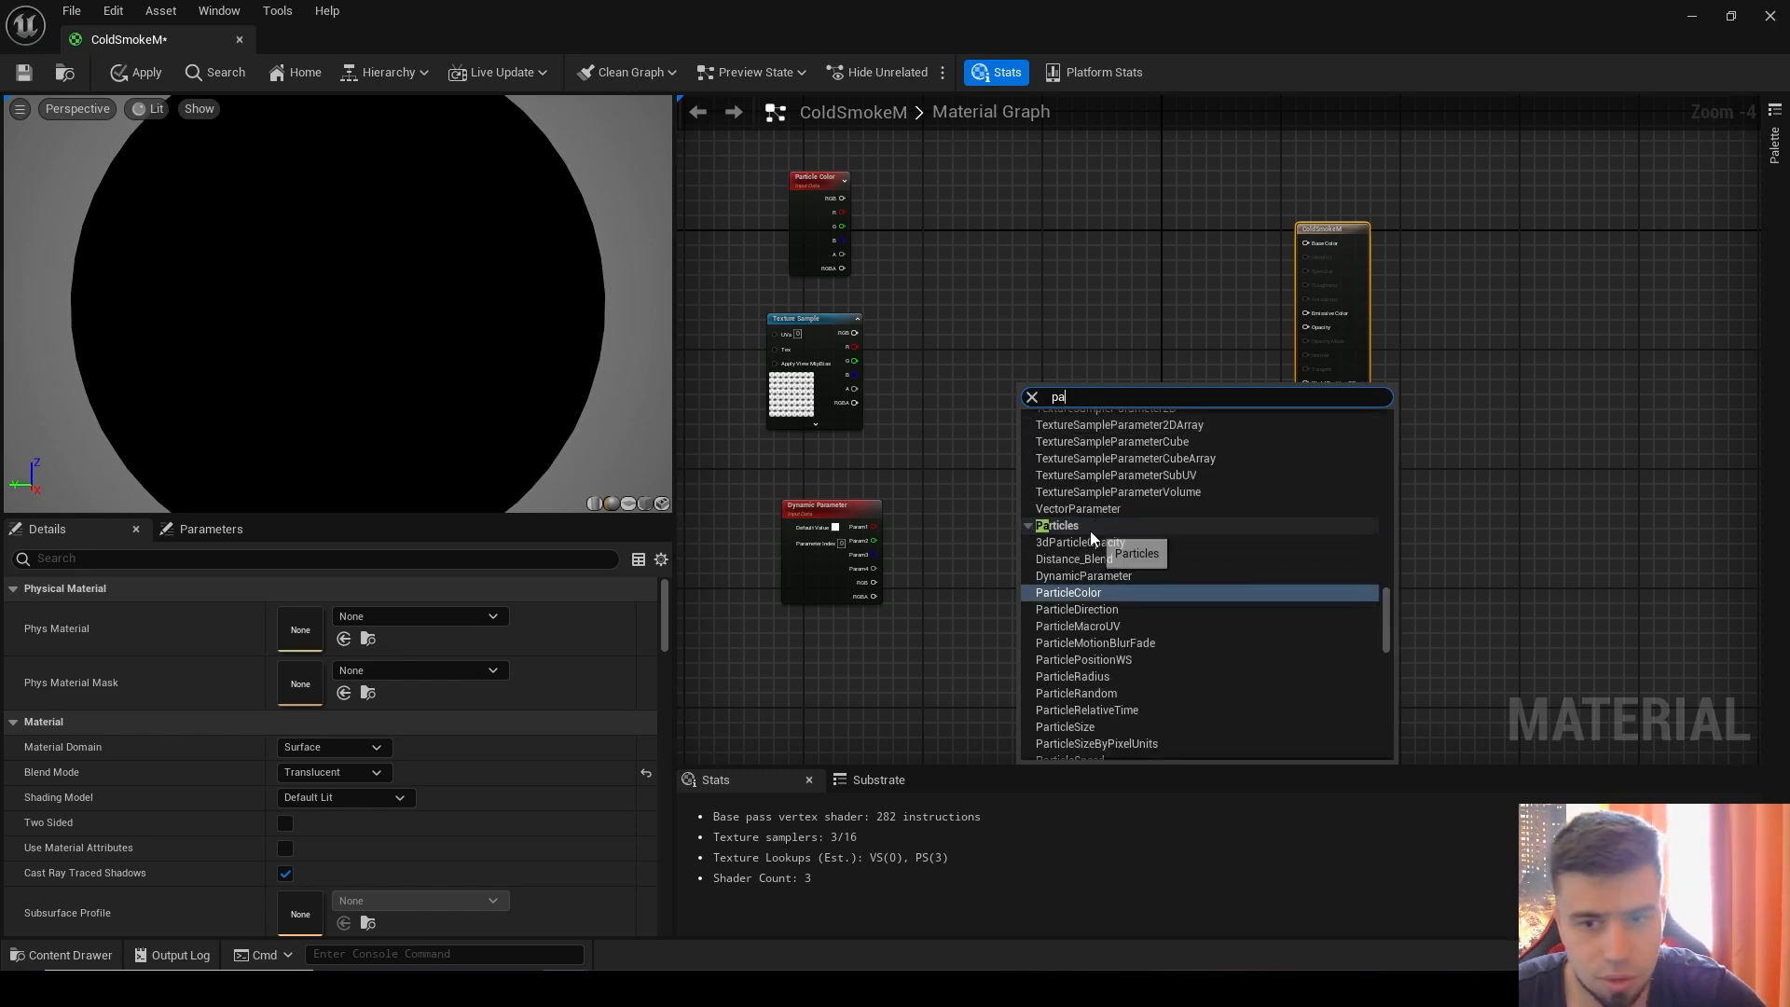
text(owe)
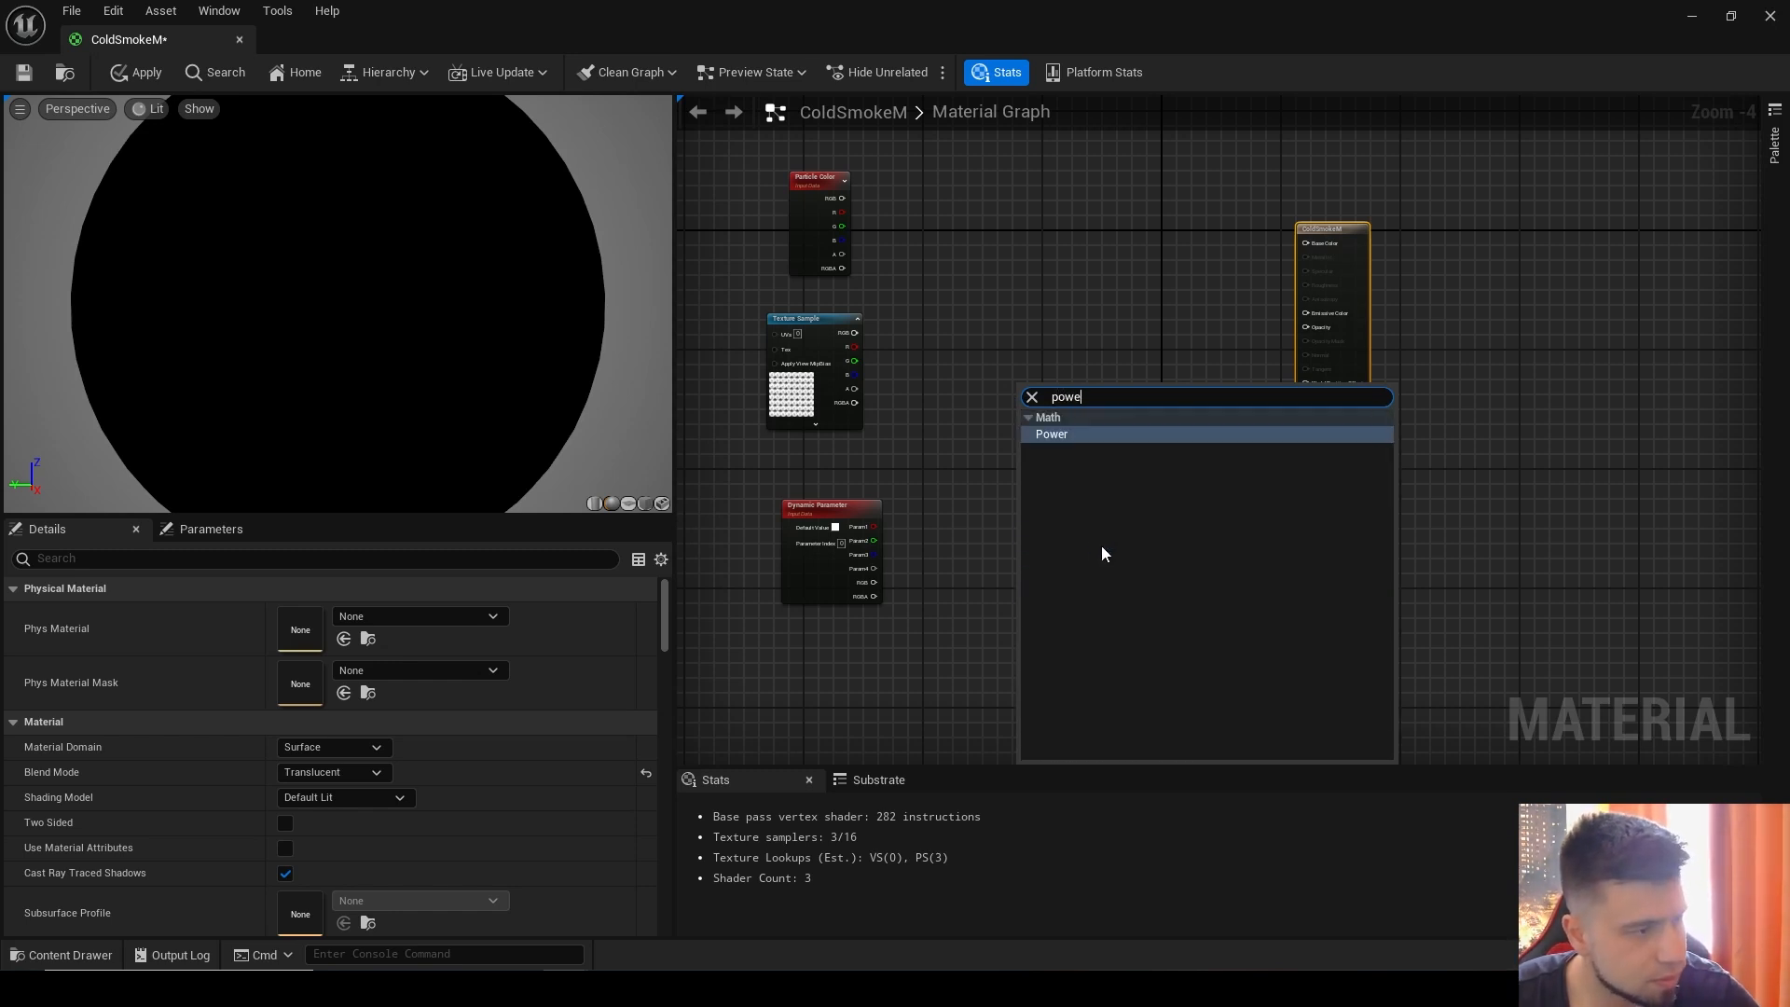
click(1064, 436)
drag(990, 410, 975, 417)
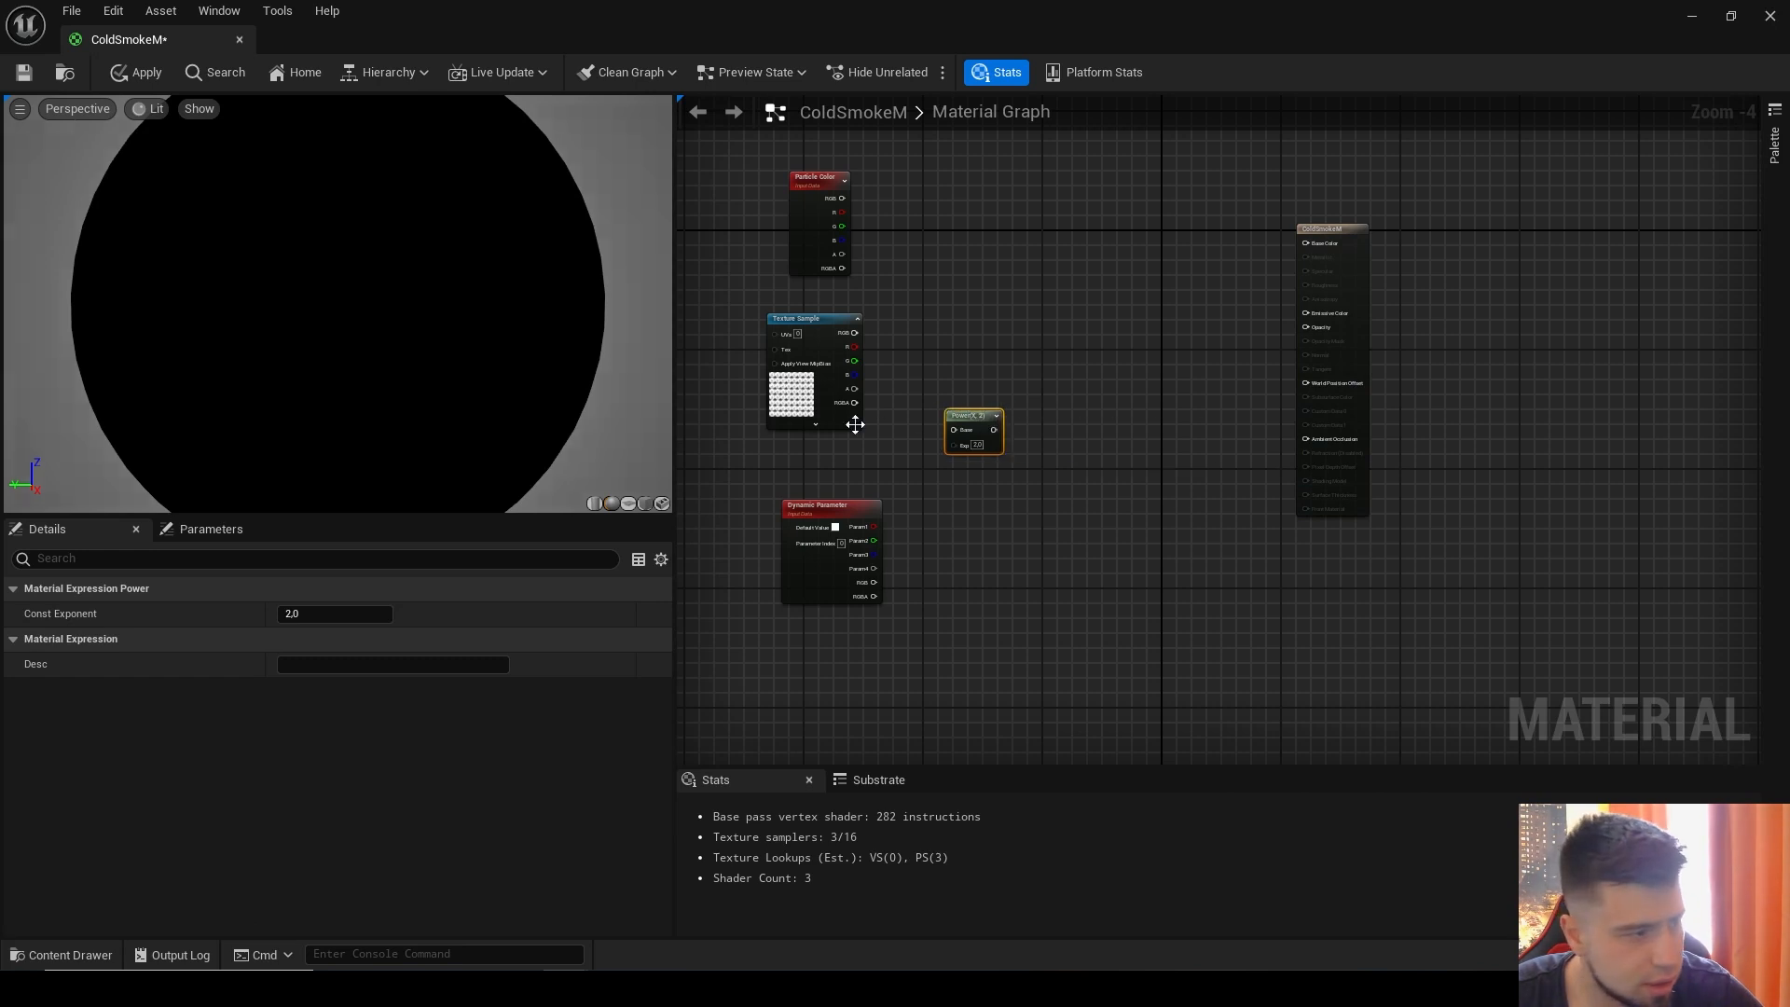
drag(851, 390, 953, 431)
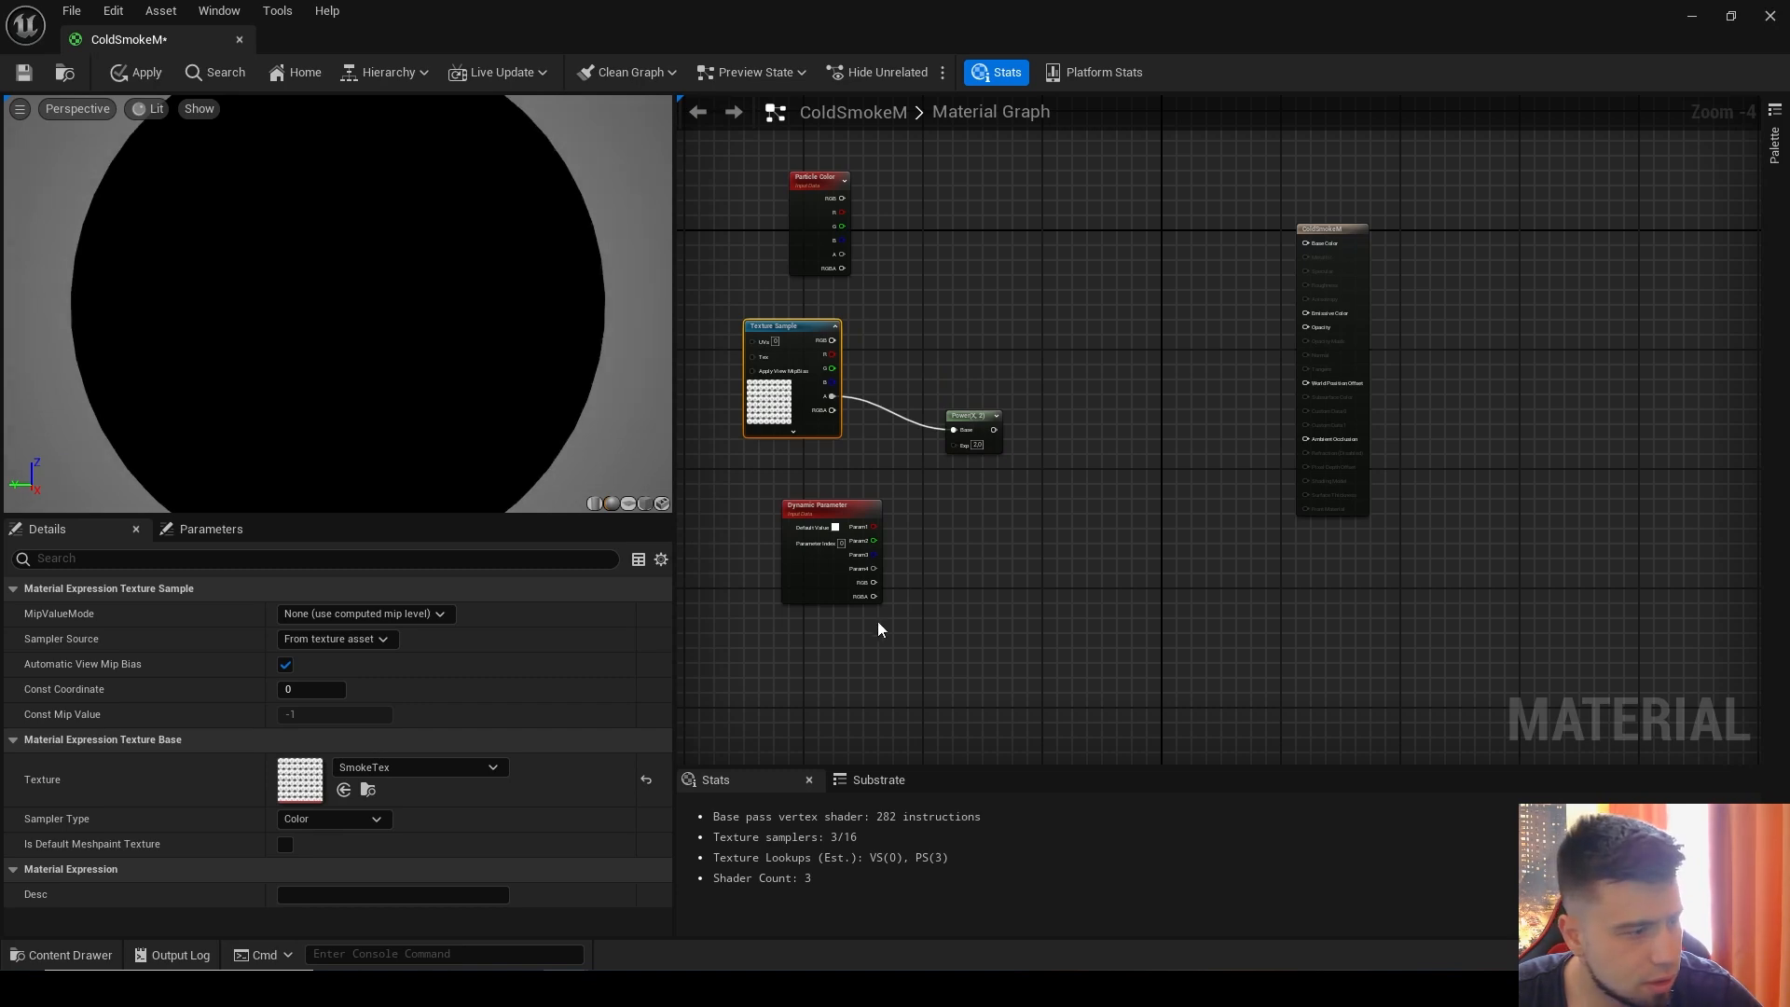
Step: Name the first two outputs of the Dynamic Parameter node Emissive and FadeDistance
scroll(895, 607, up, 3)
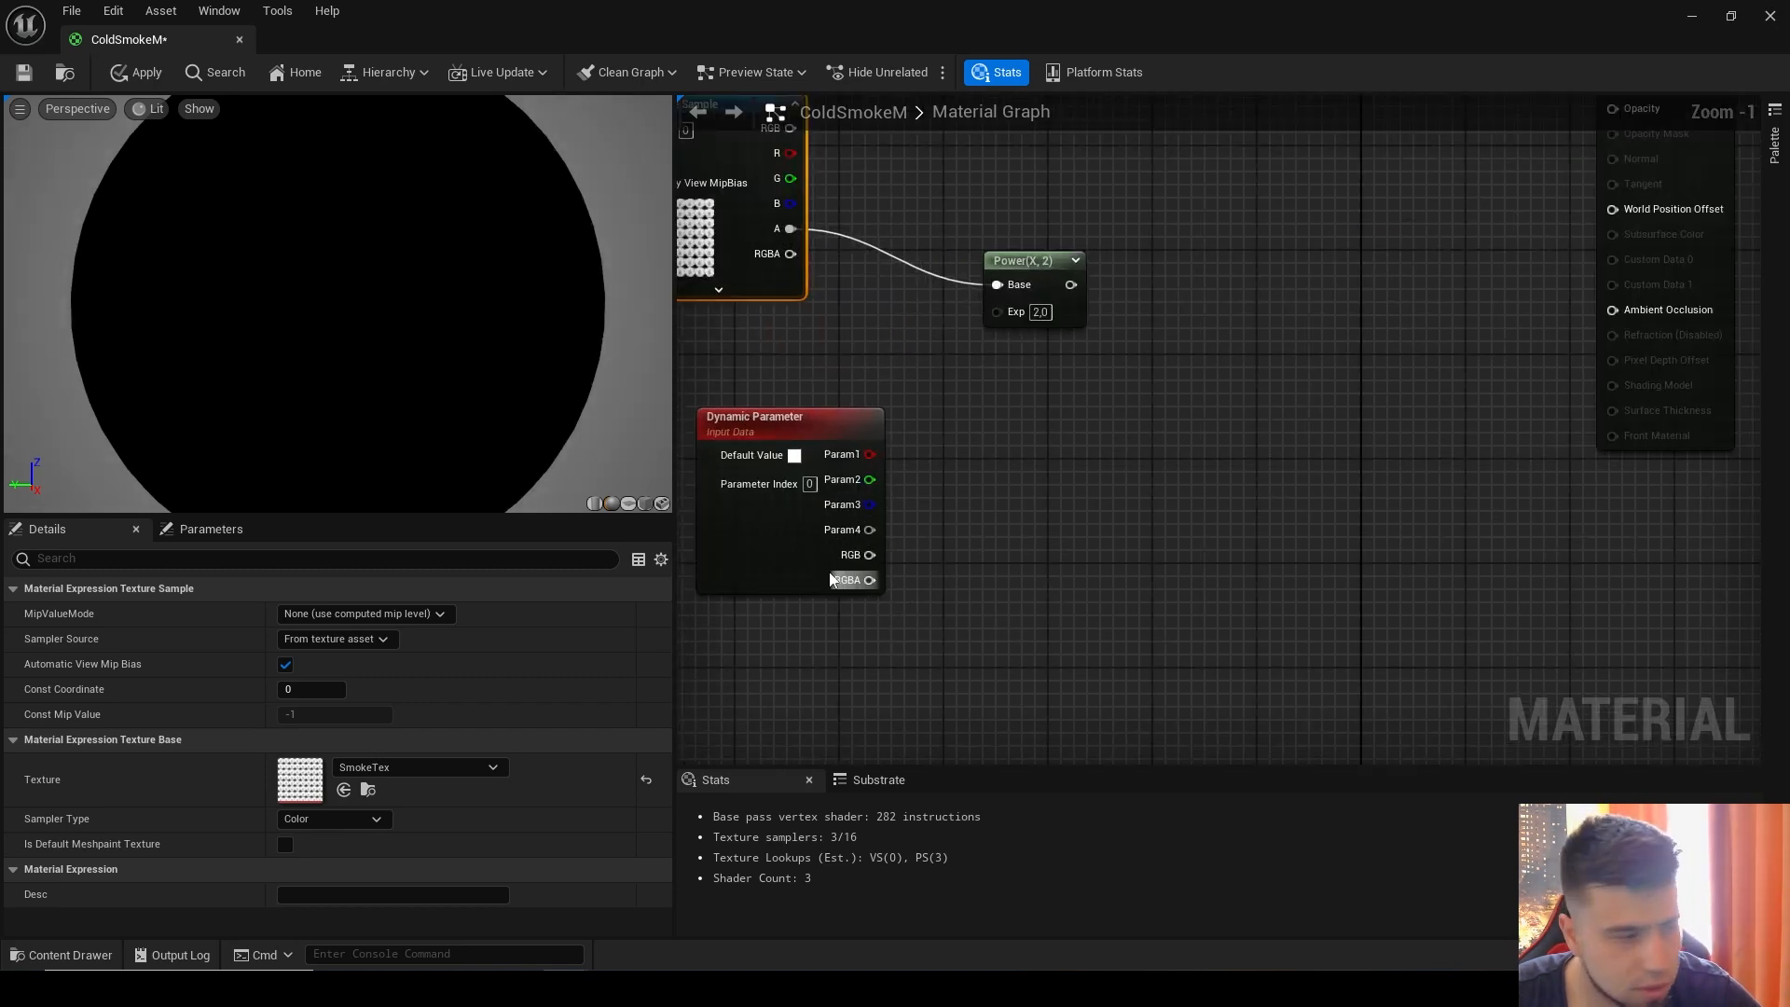
click(850, 422)
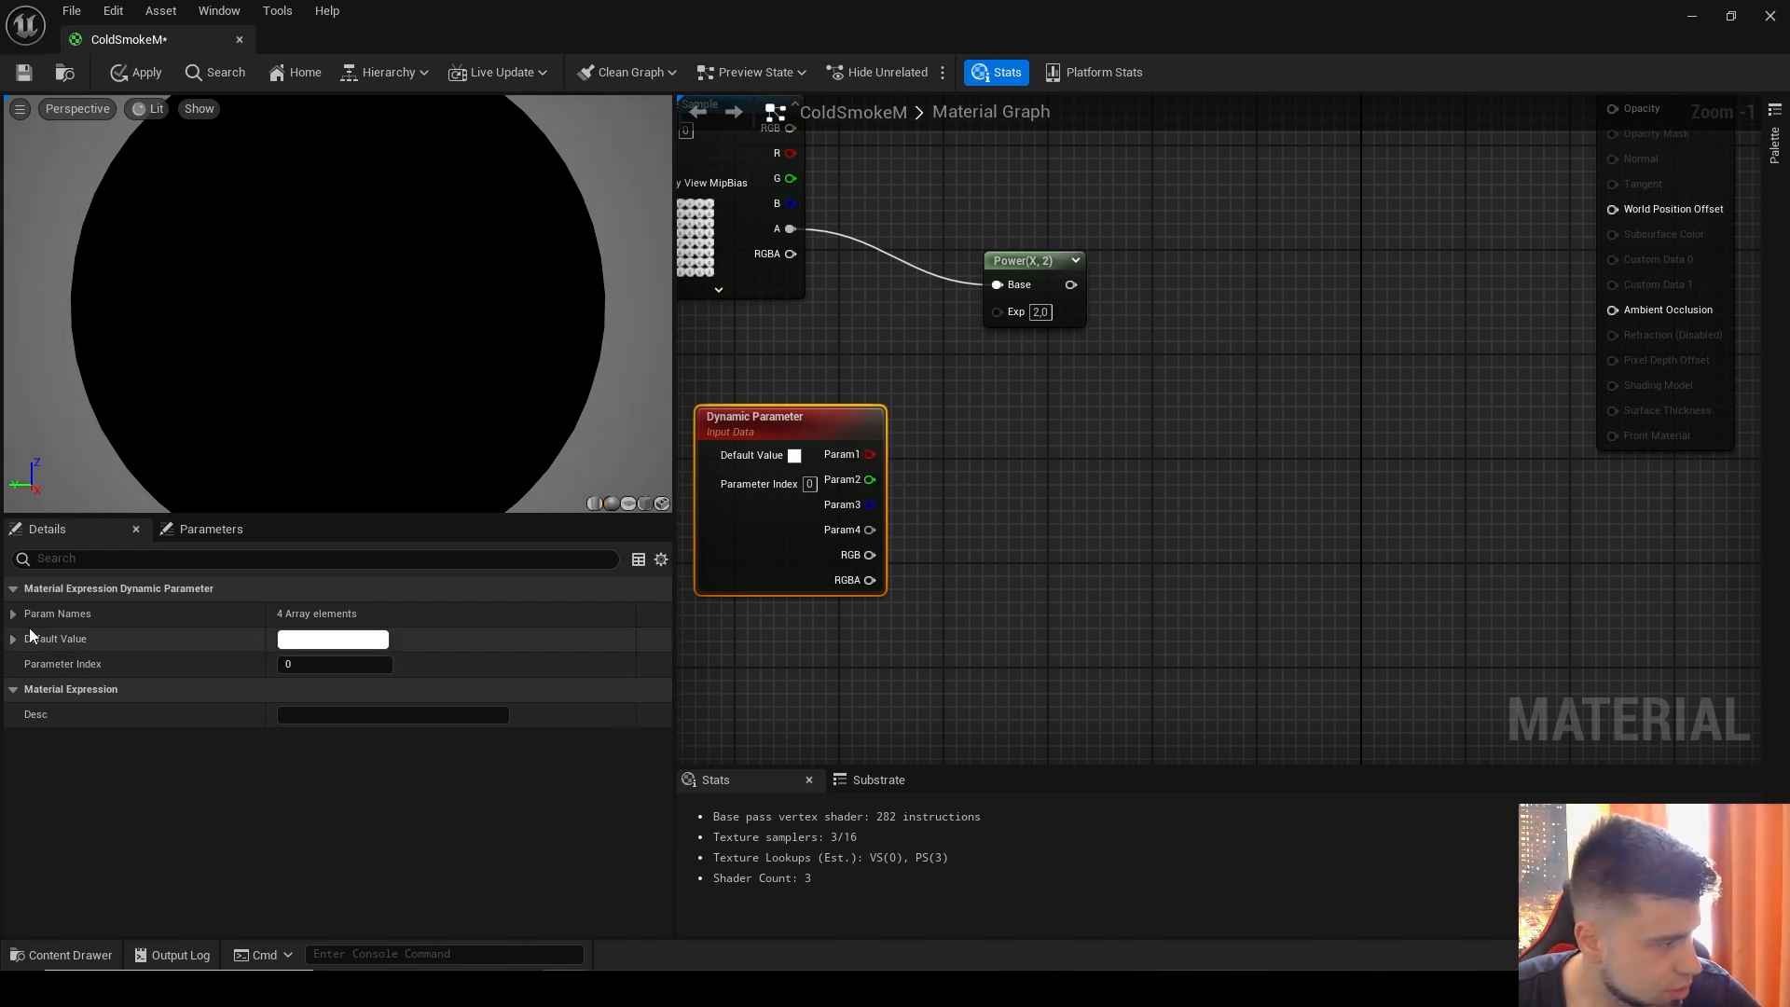
click(14, 614)
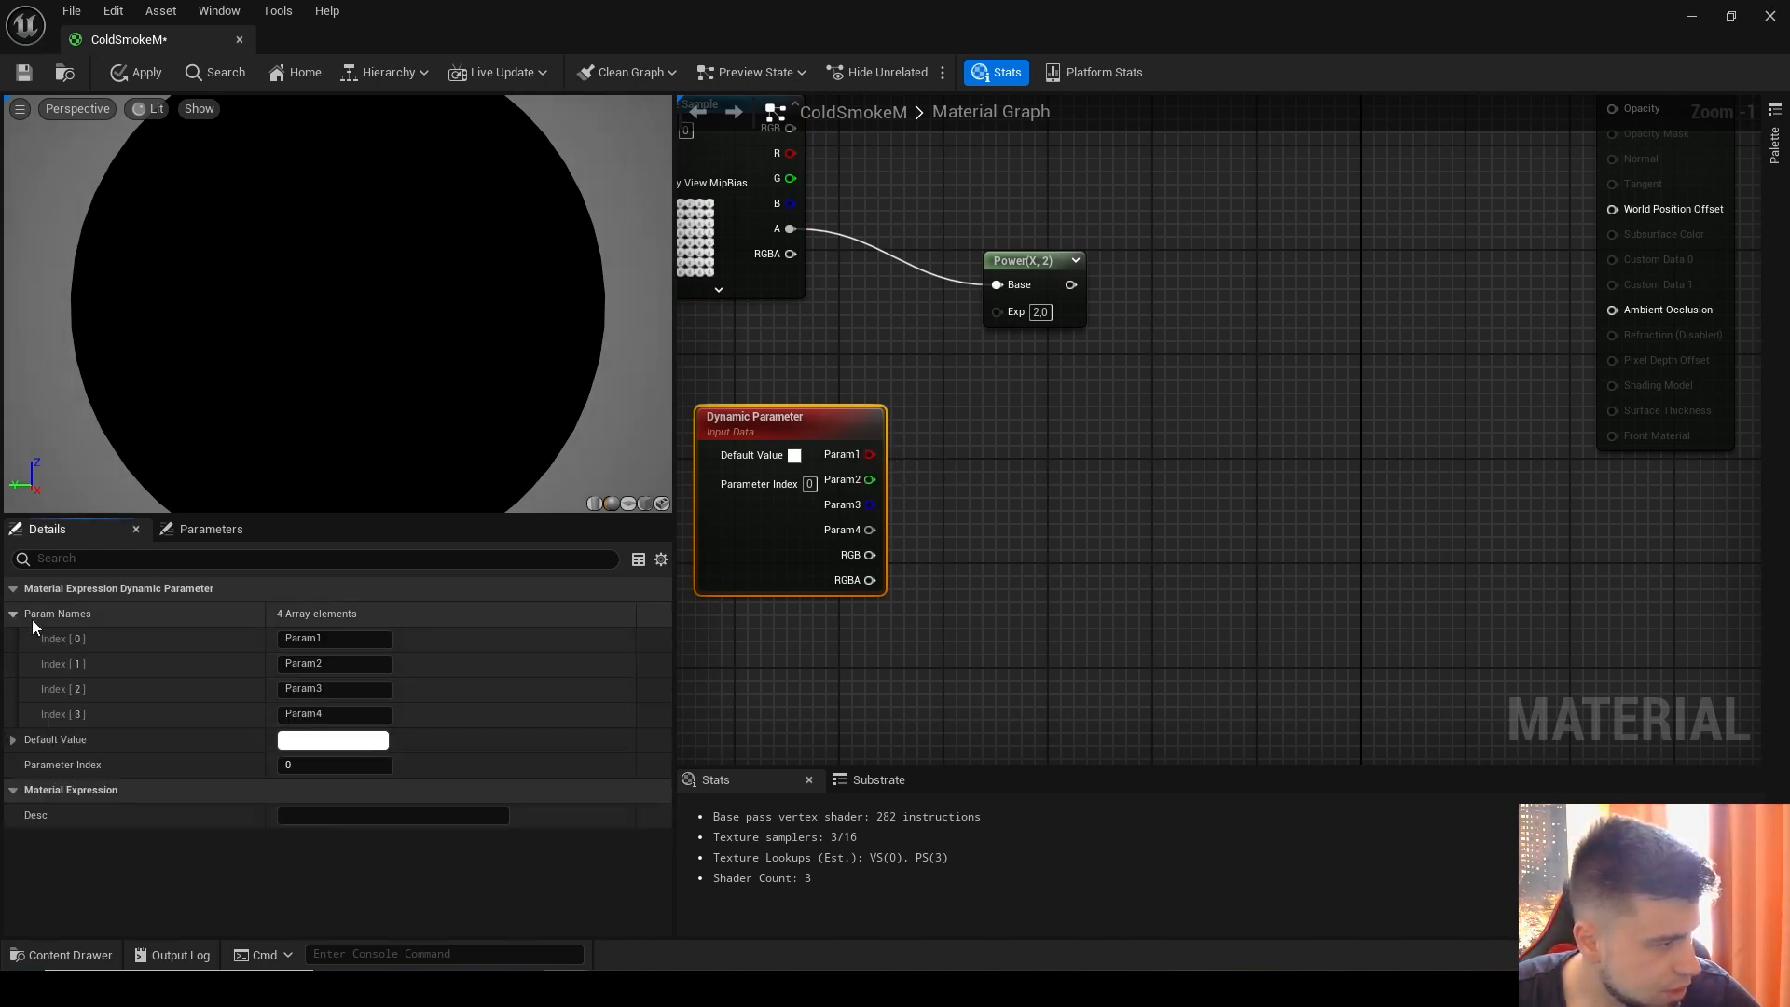
click(308, 638)
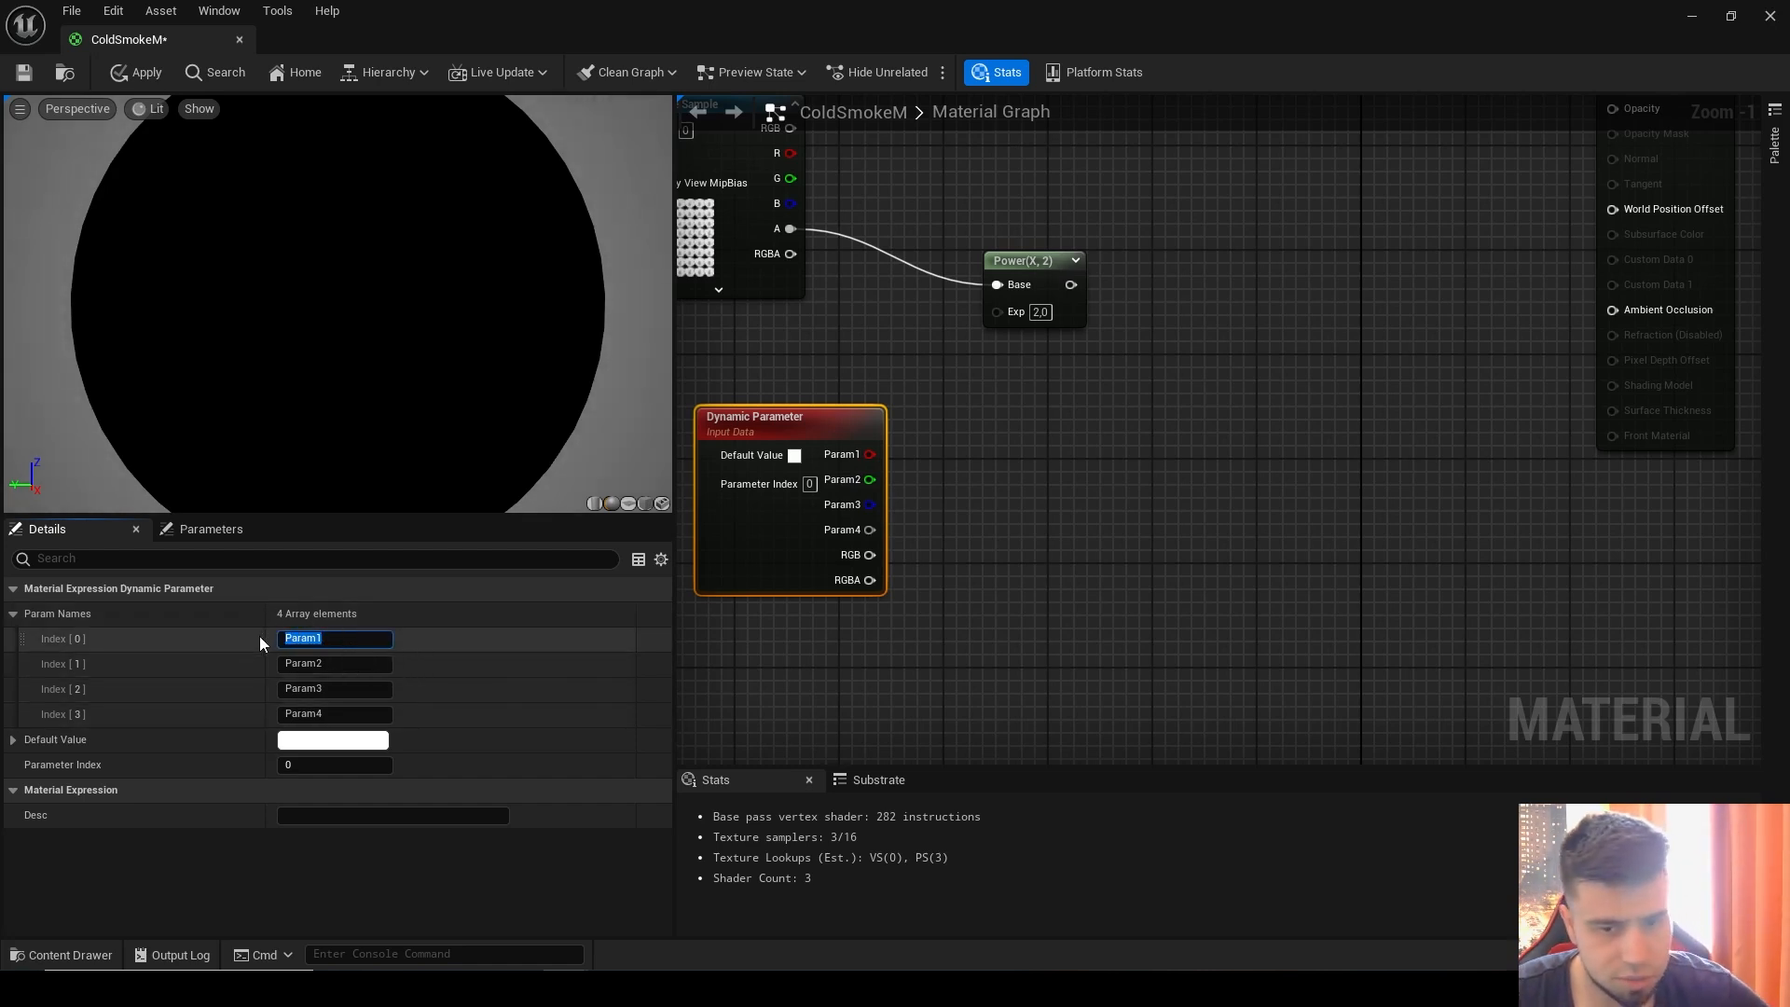
text(Emiss)
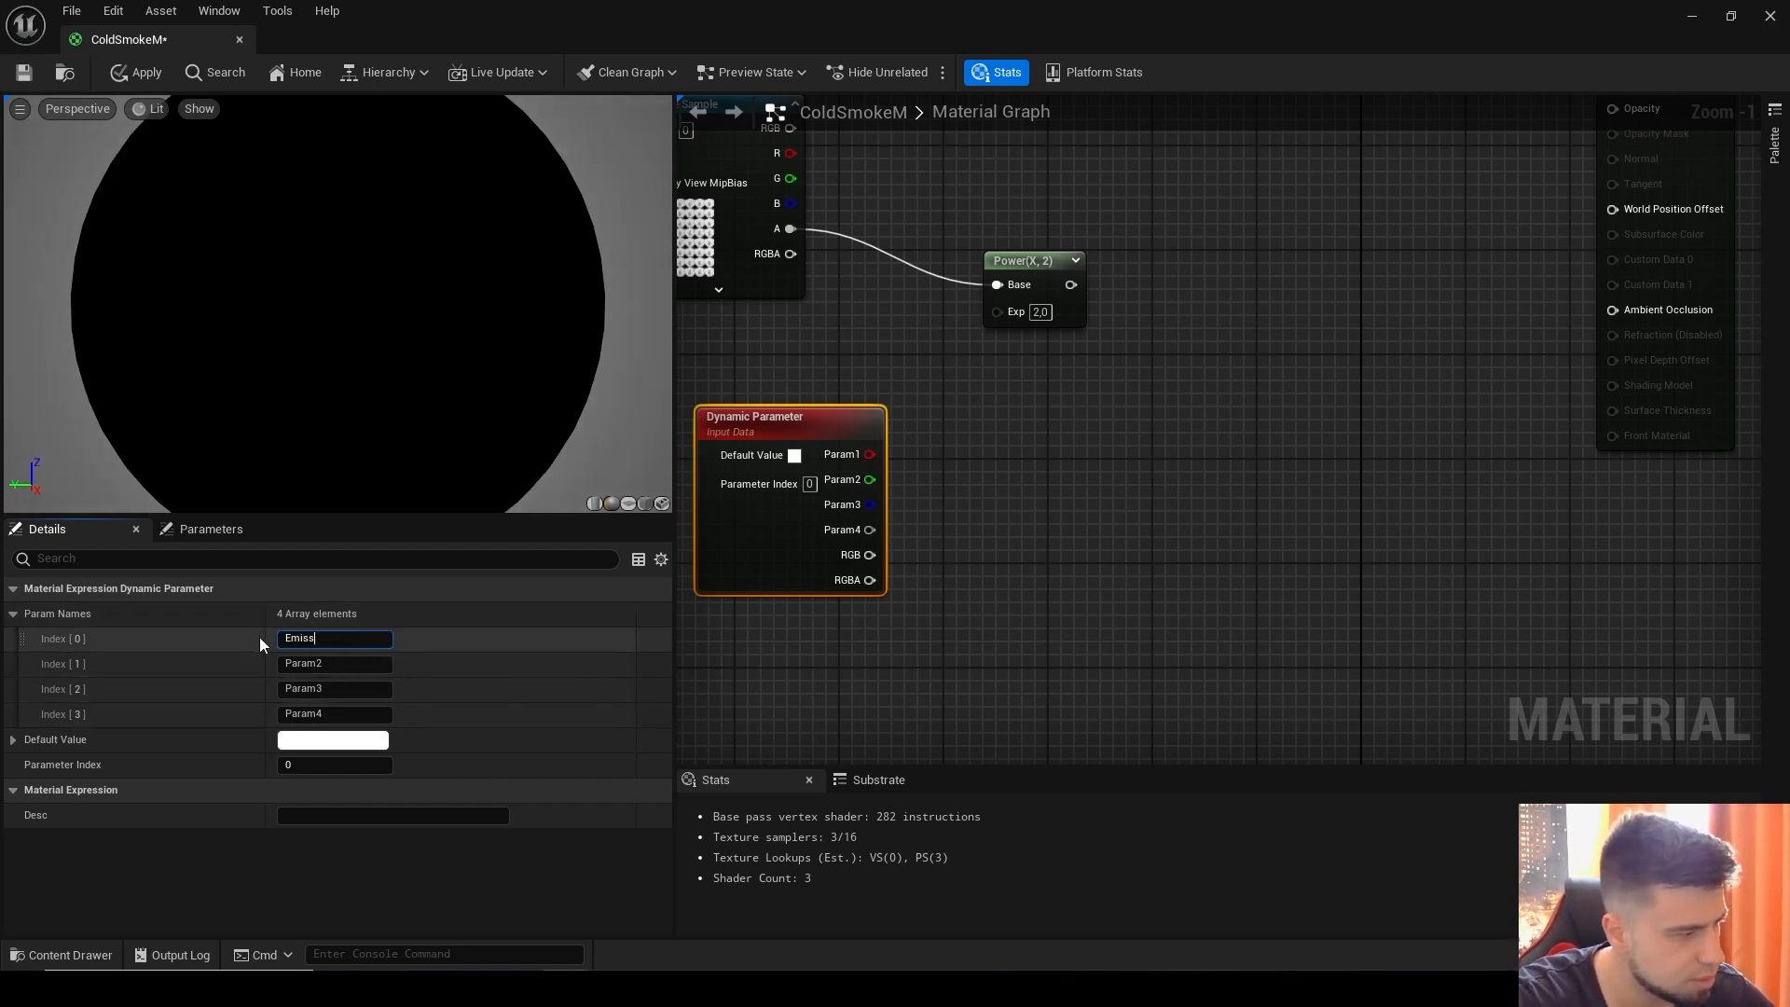
text(ive)
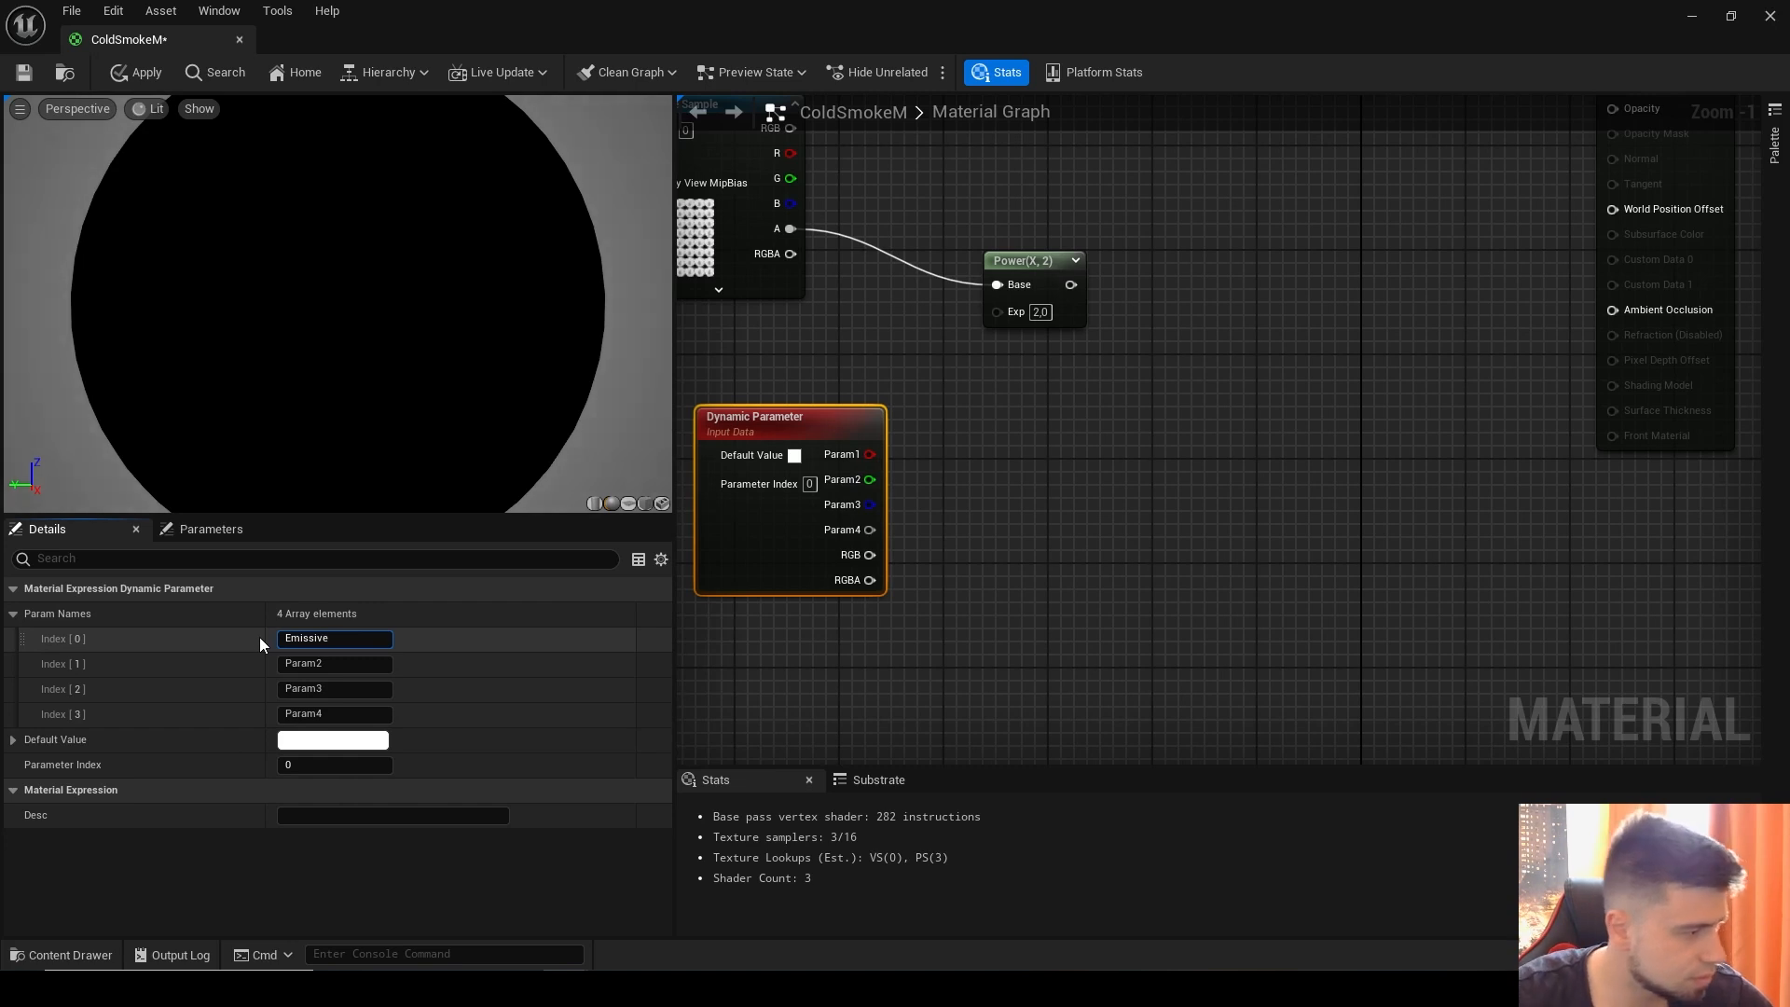
key(Tab)
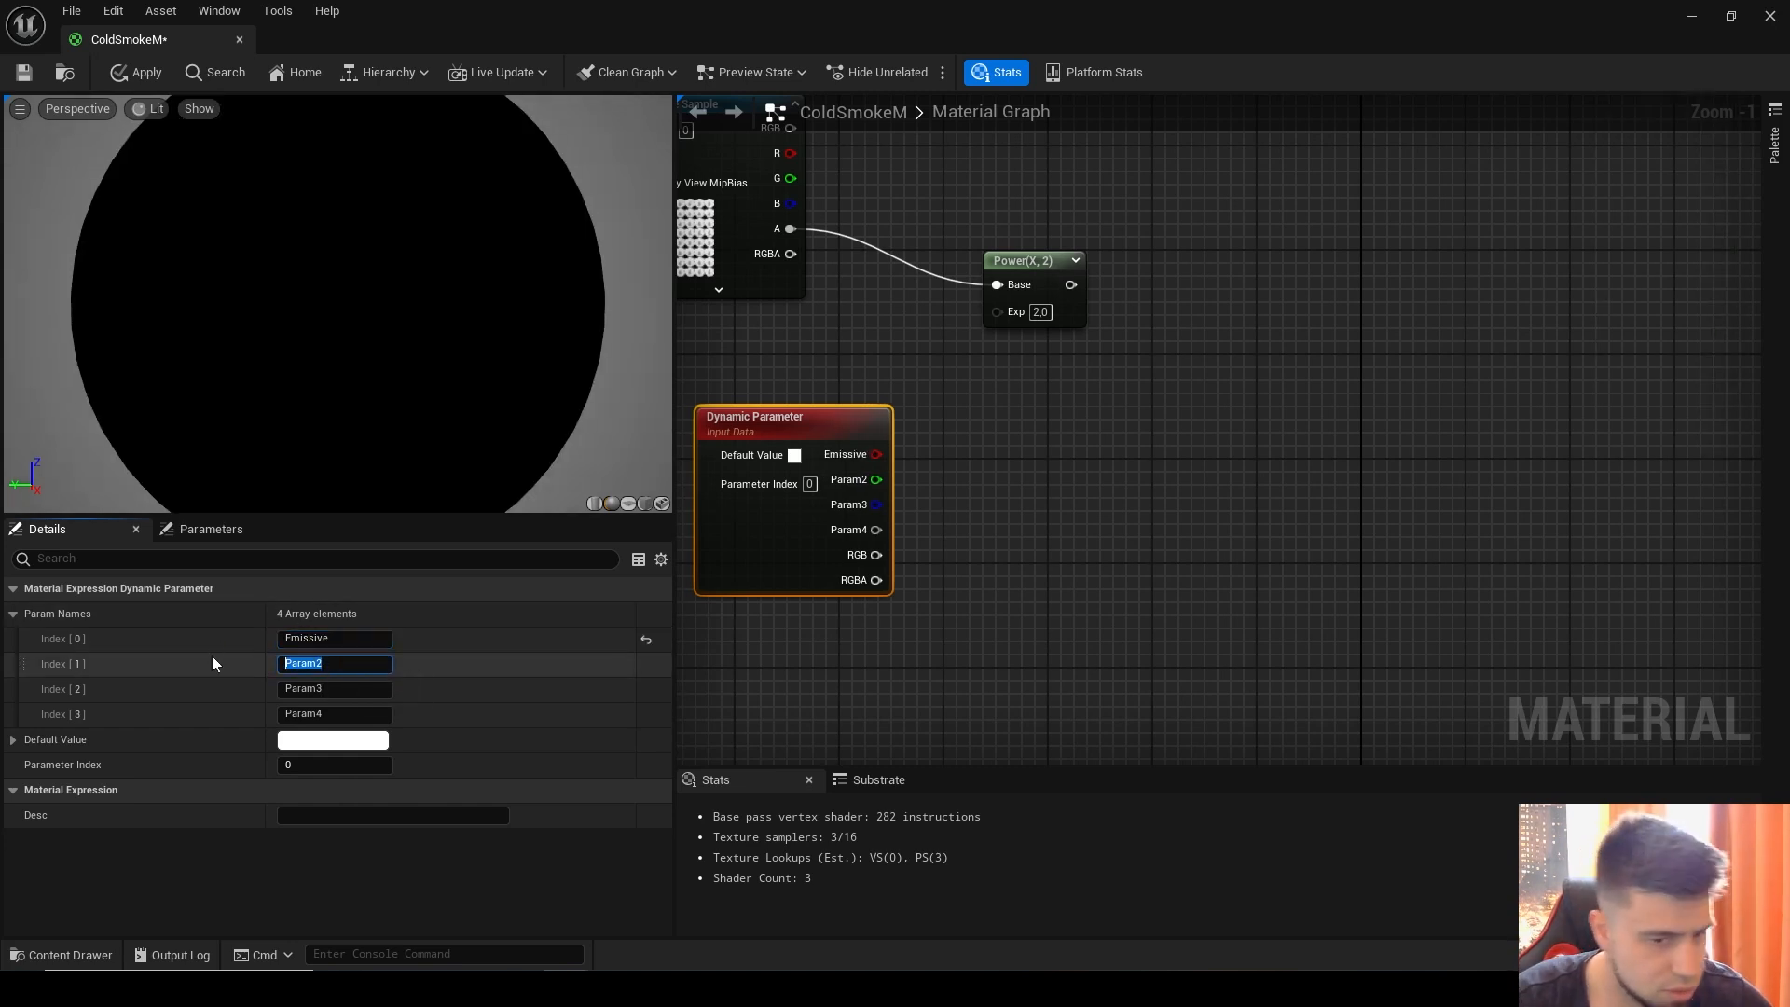
text(FadeD)
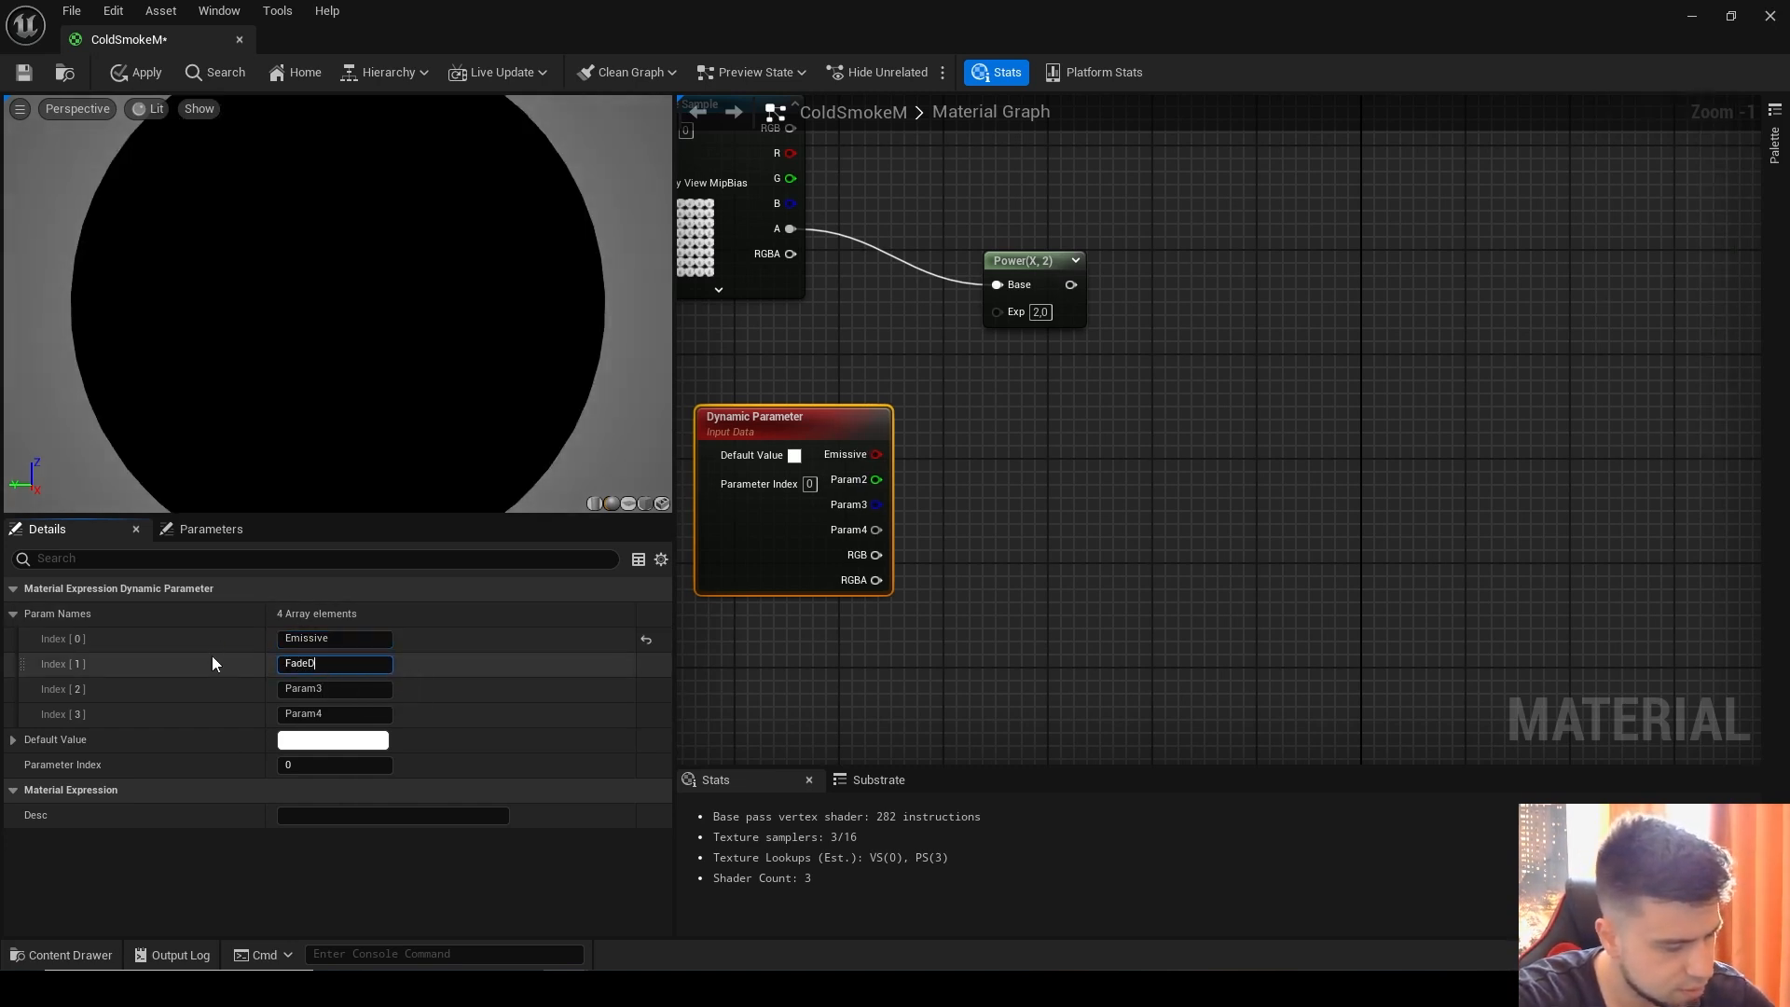
text(istance)
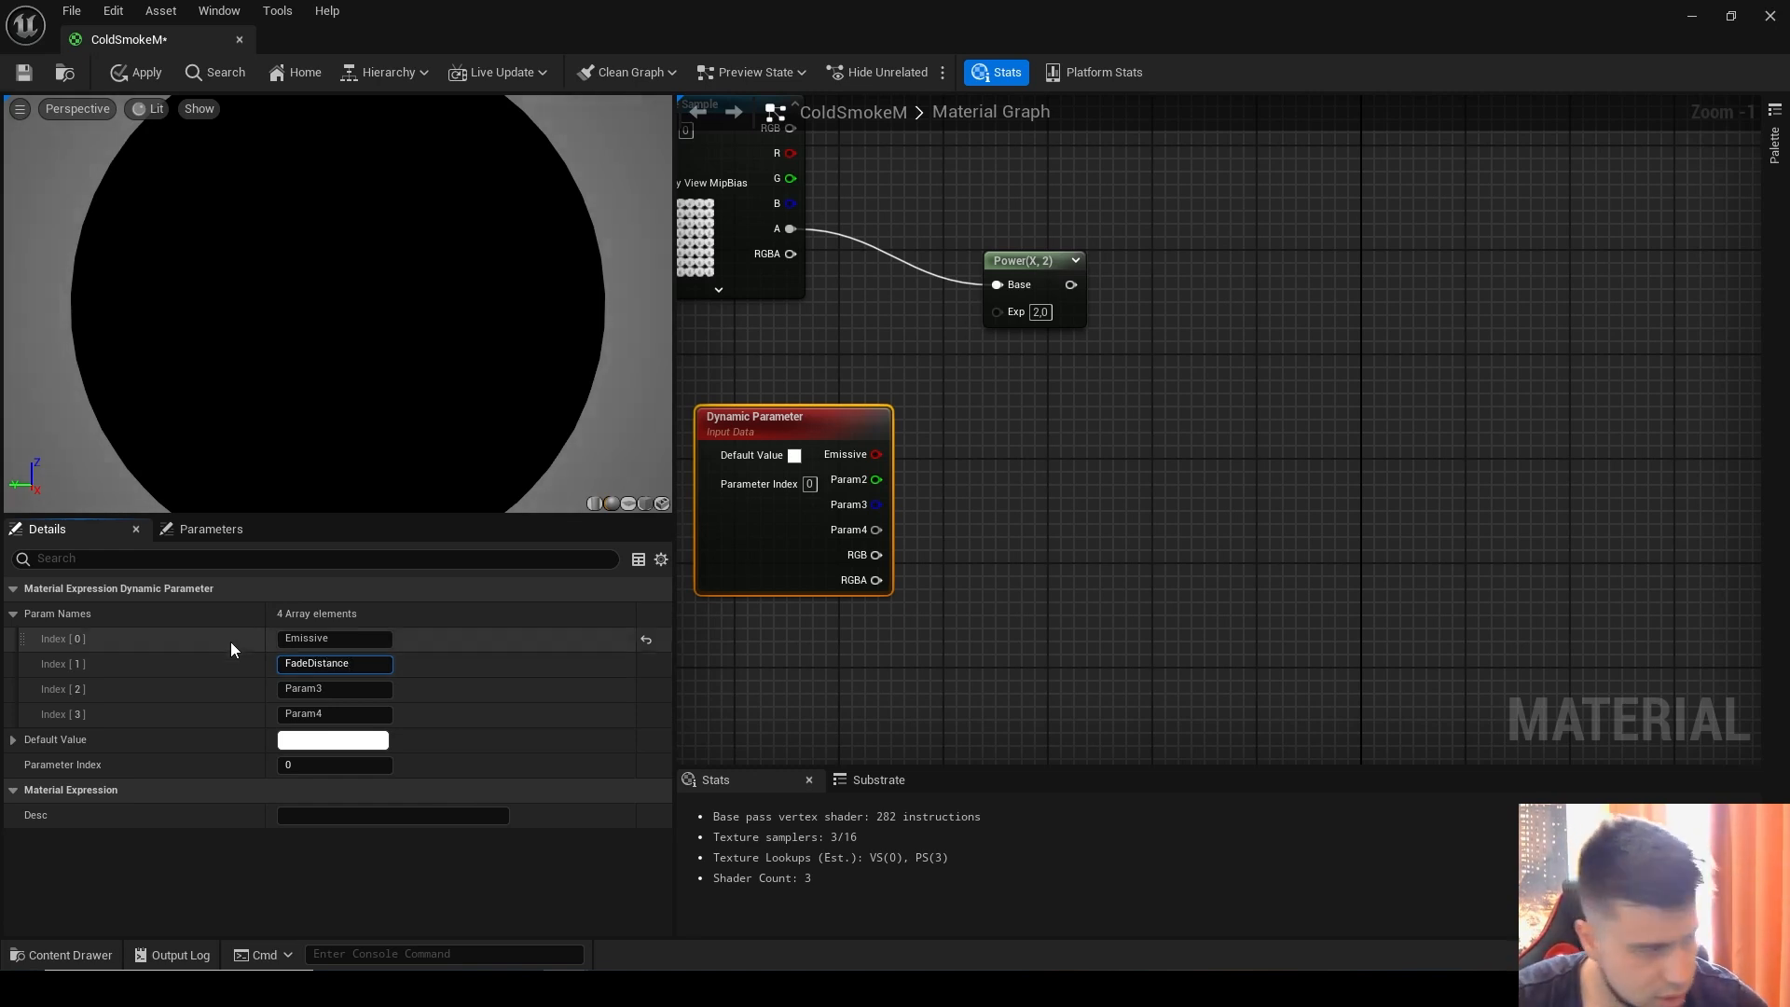
key(Tab)
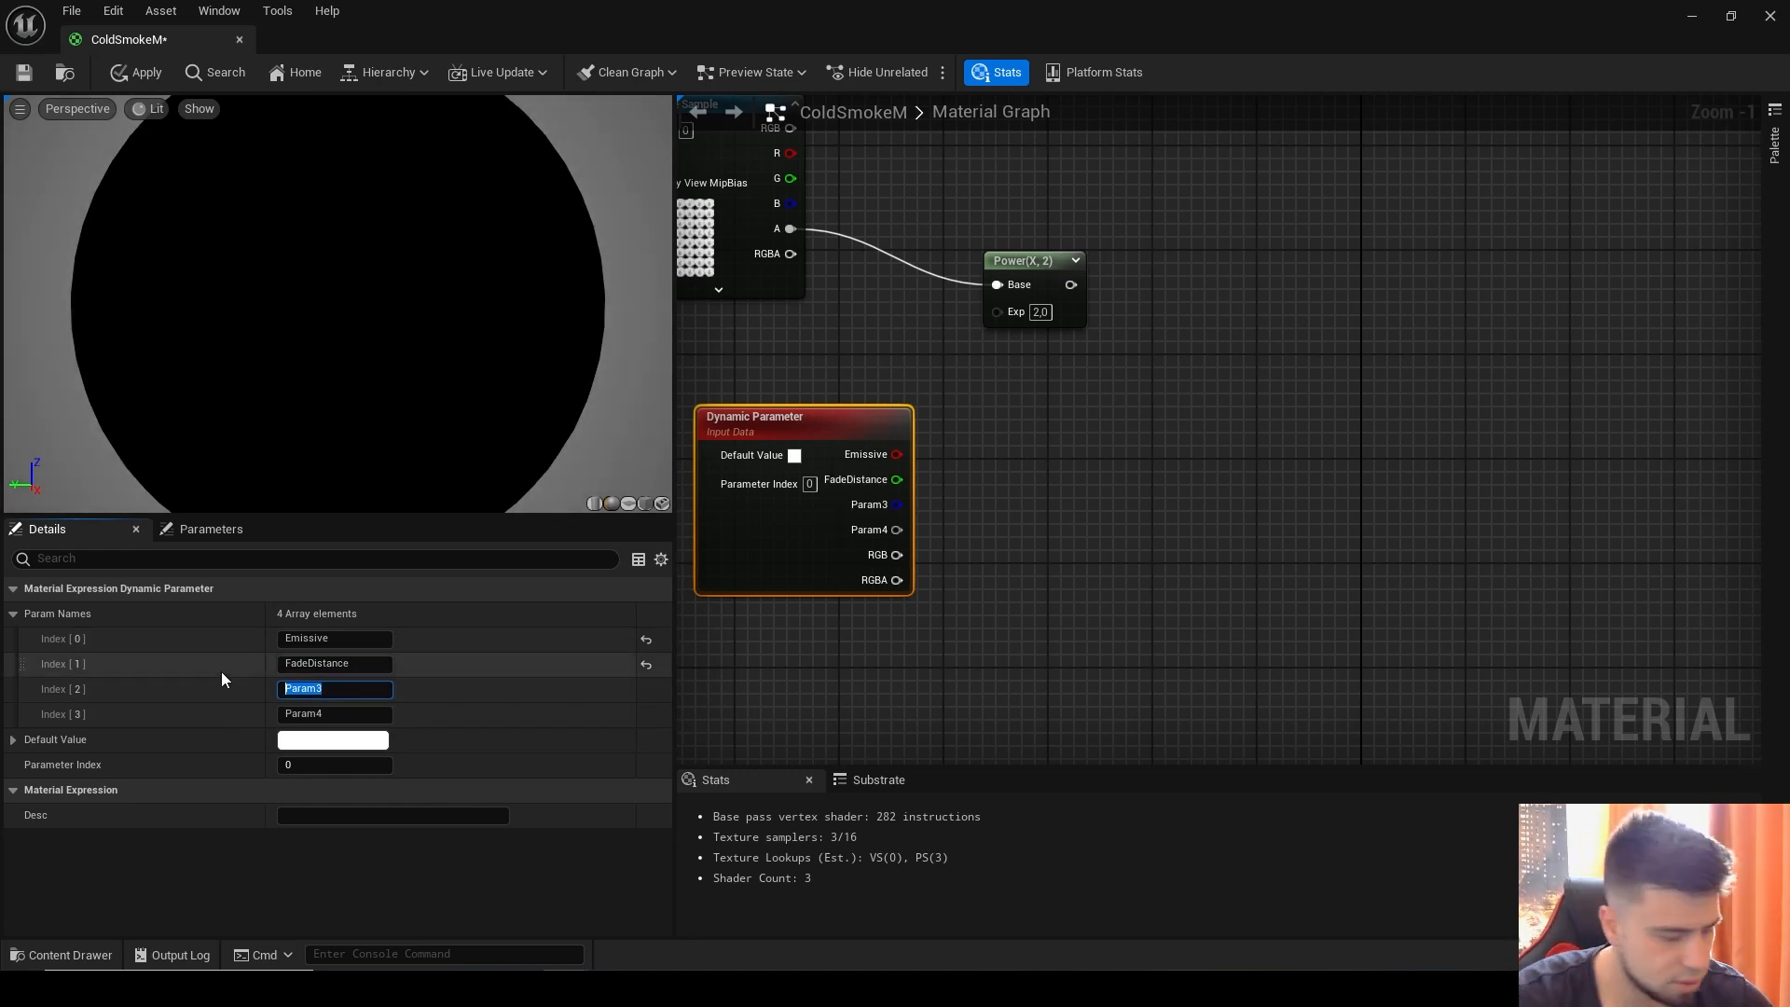
Step: Name the third and fourth dynamic parameters CameraDepth and Power, and connect the Power output to the Power node's Exp input
text(Camer)
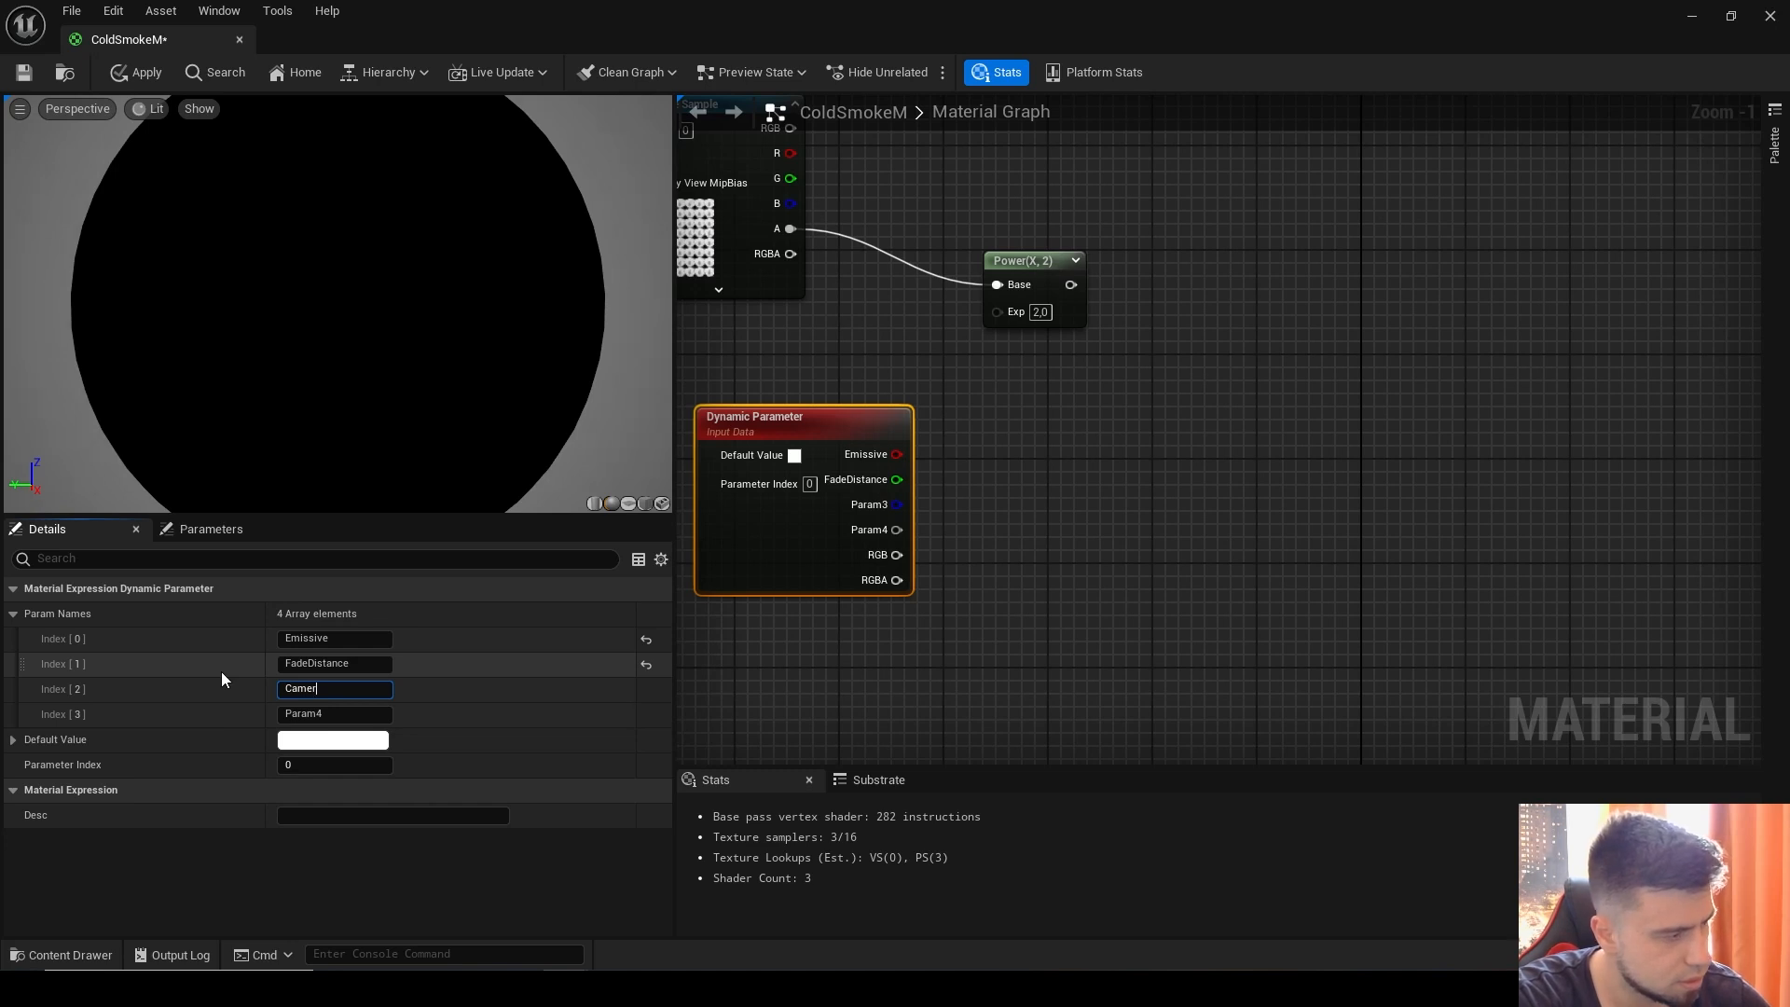
text(aDep)
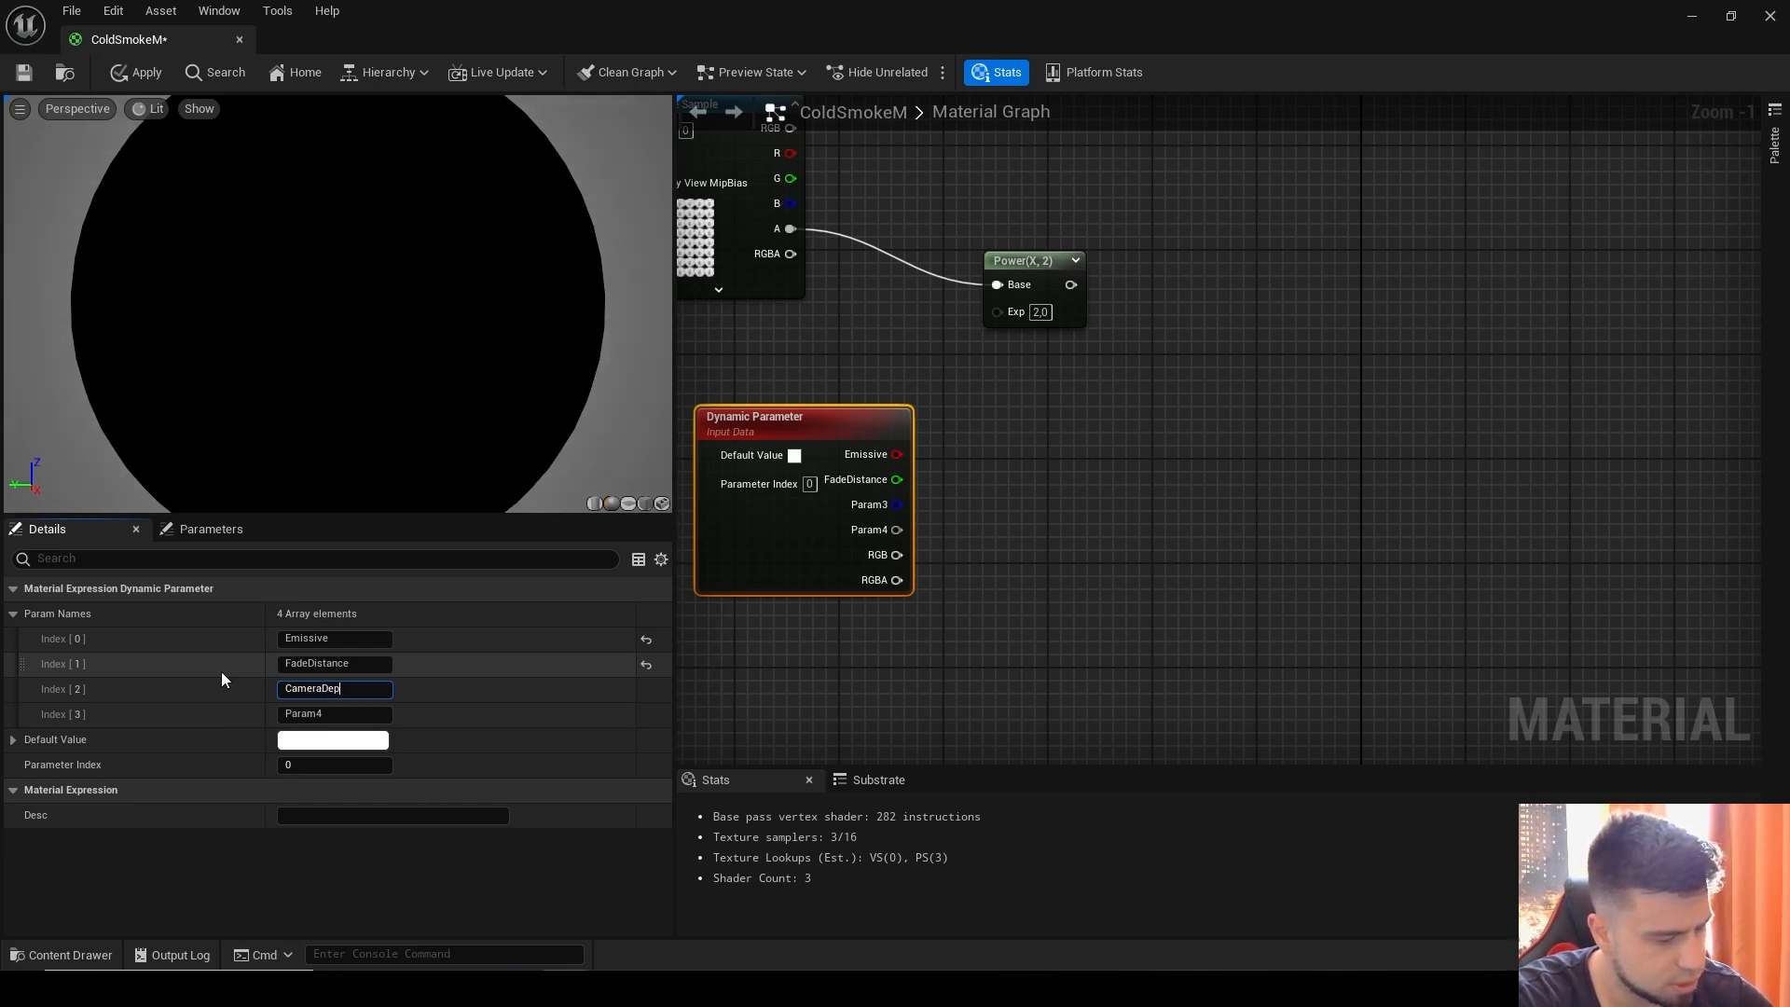
text(th)
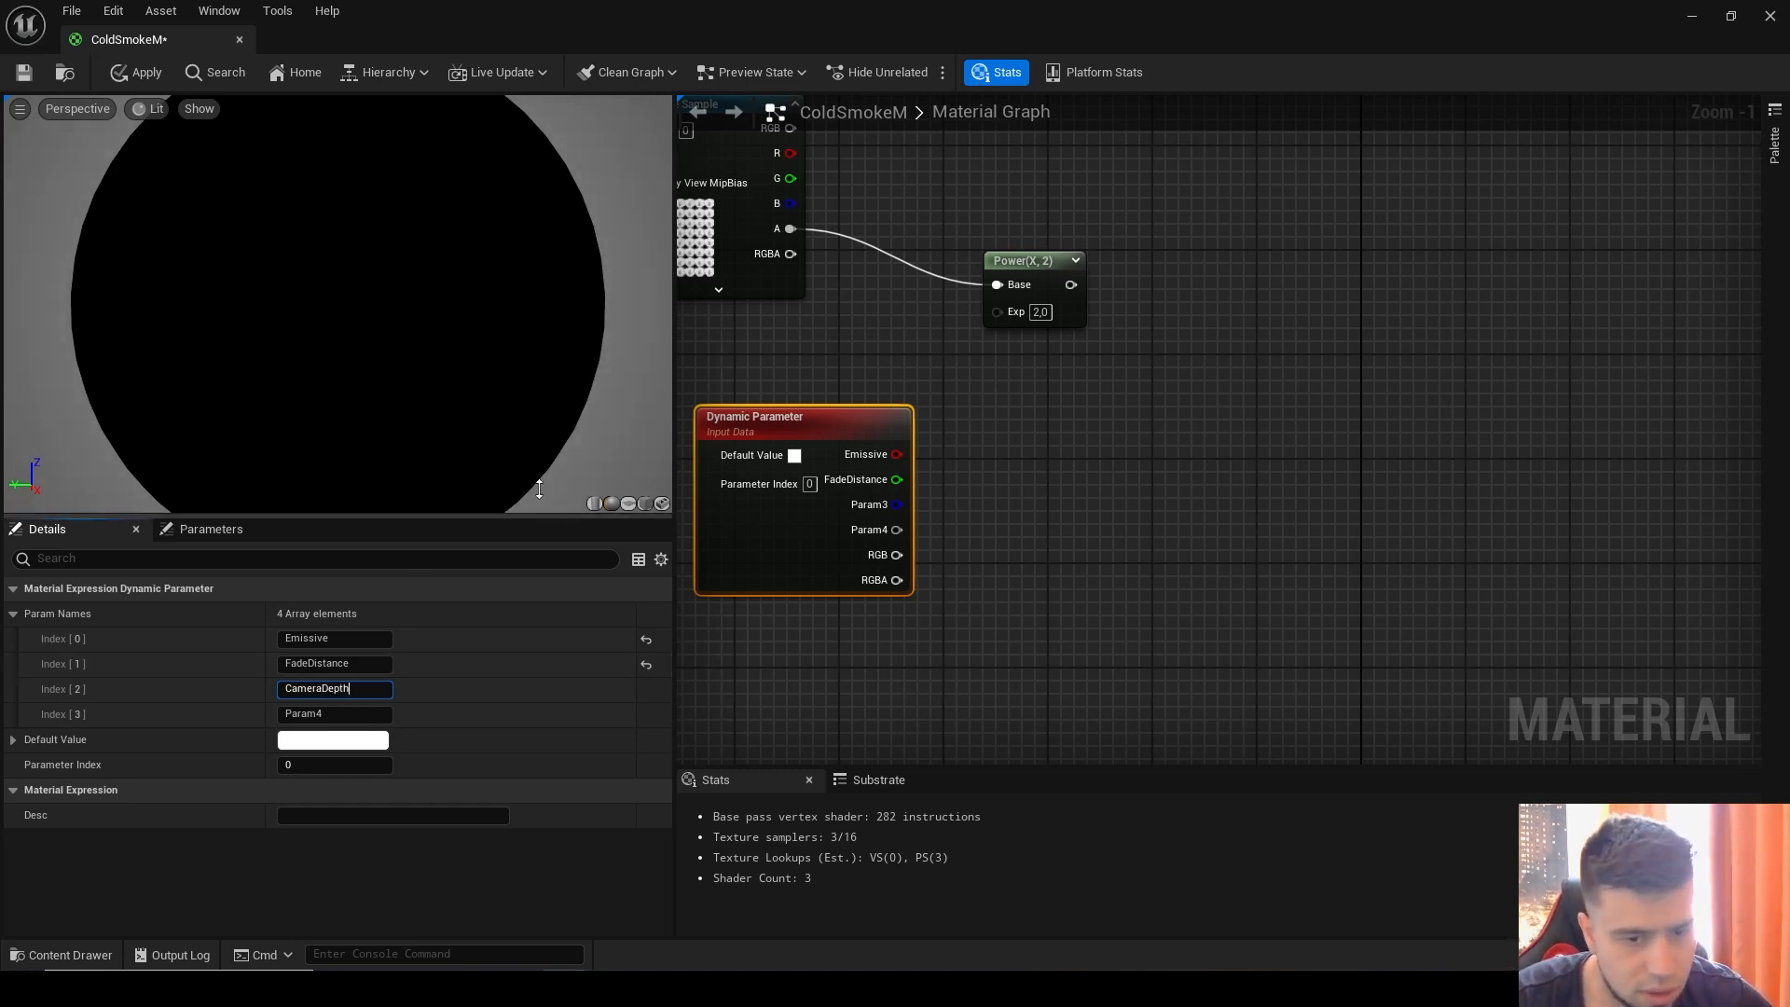
click(326, 721)
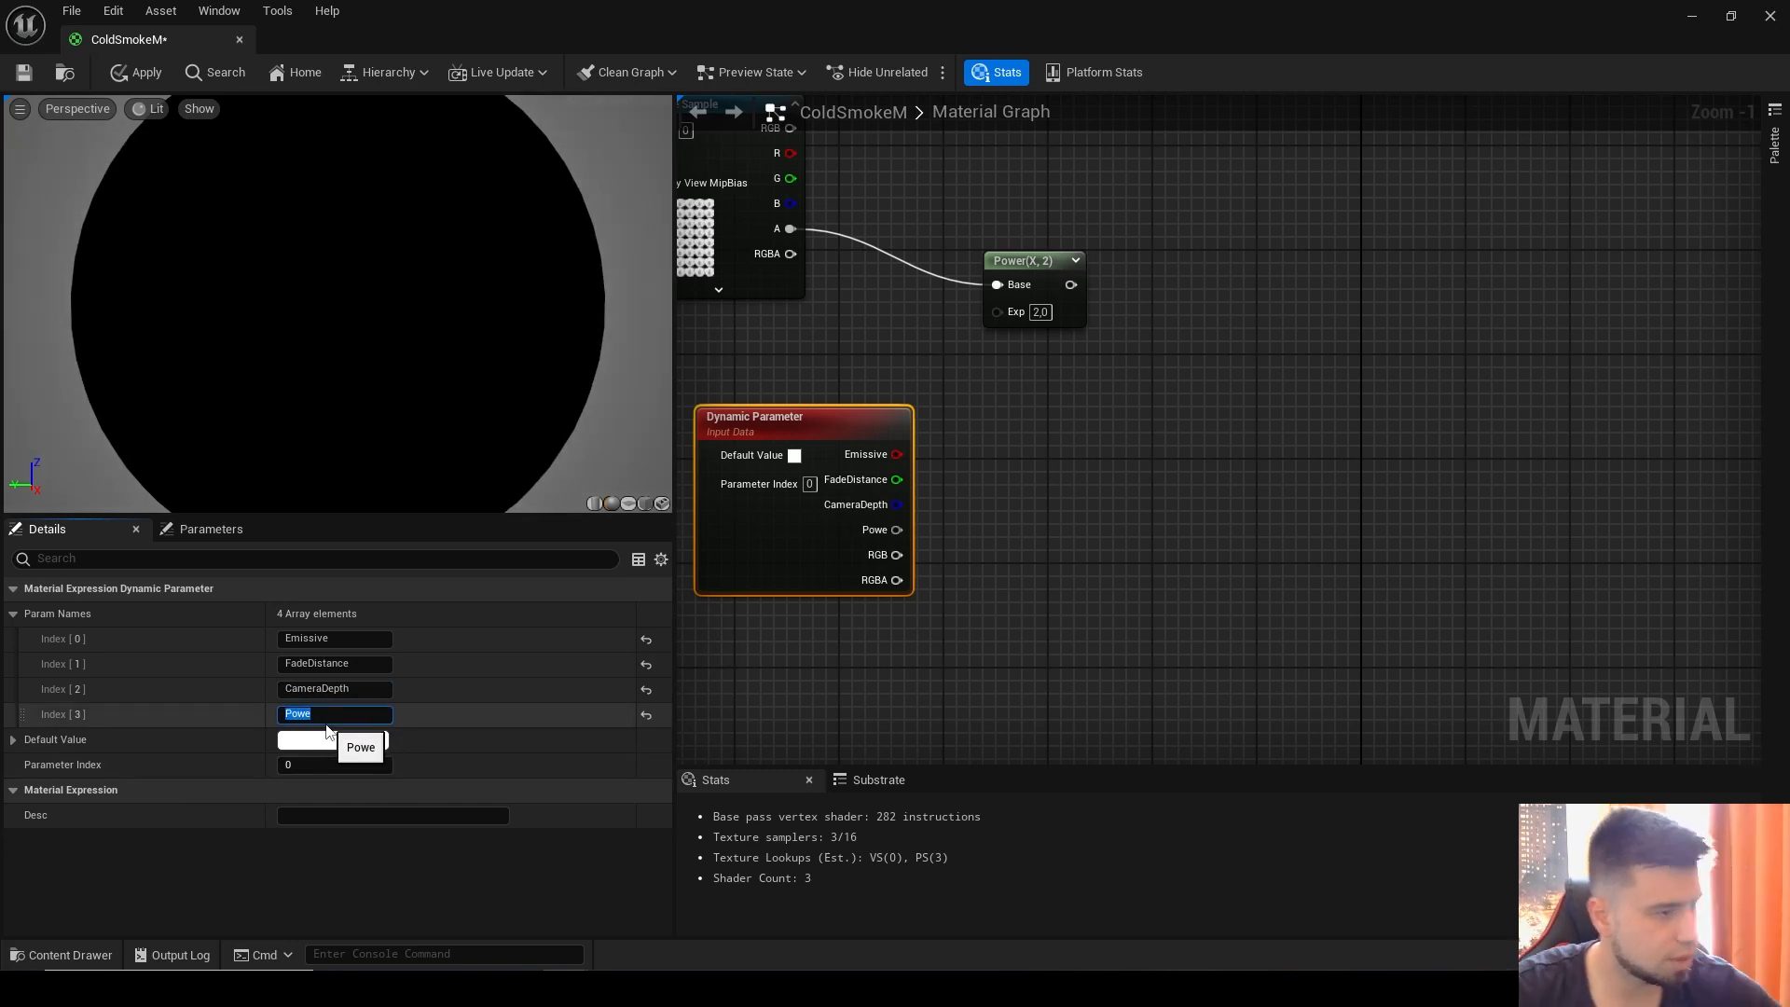
text(Power)
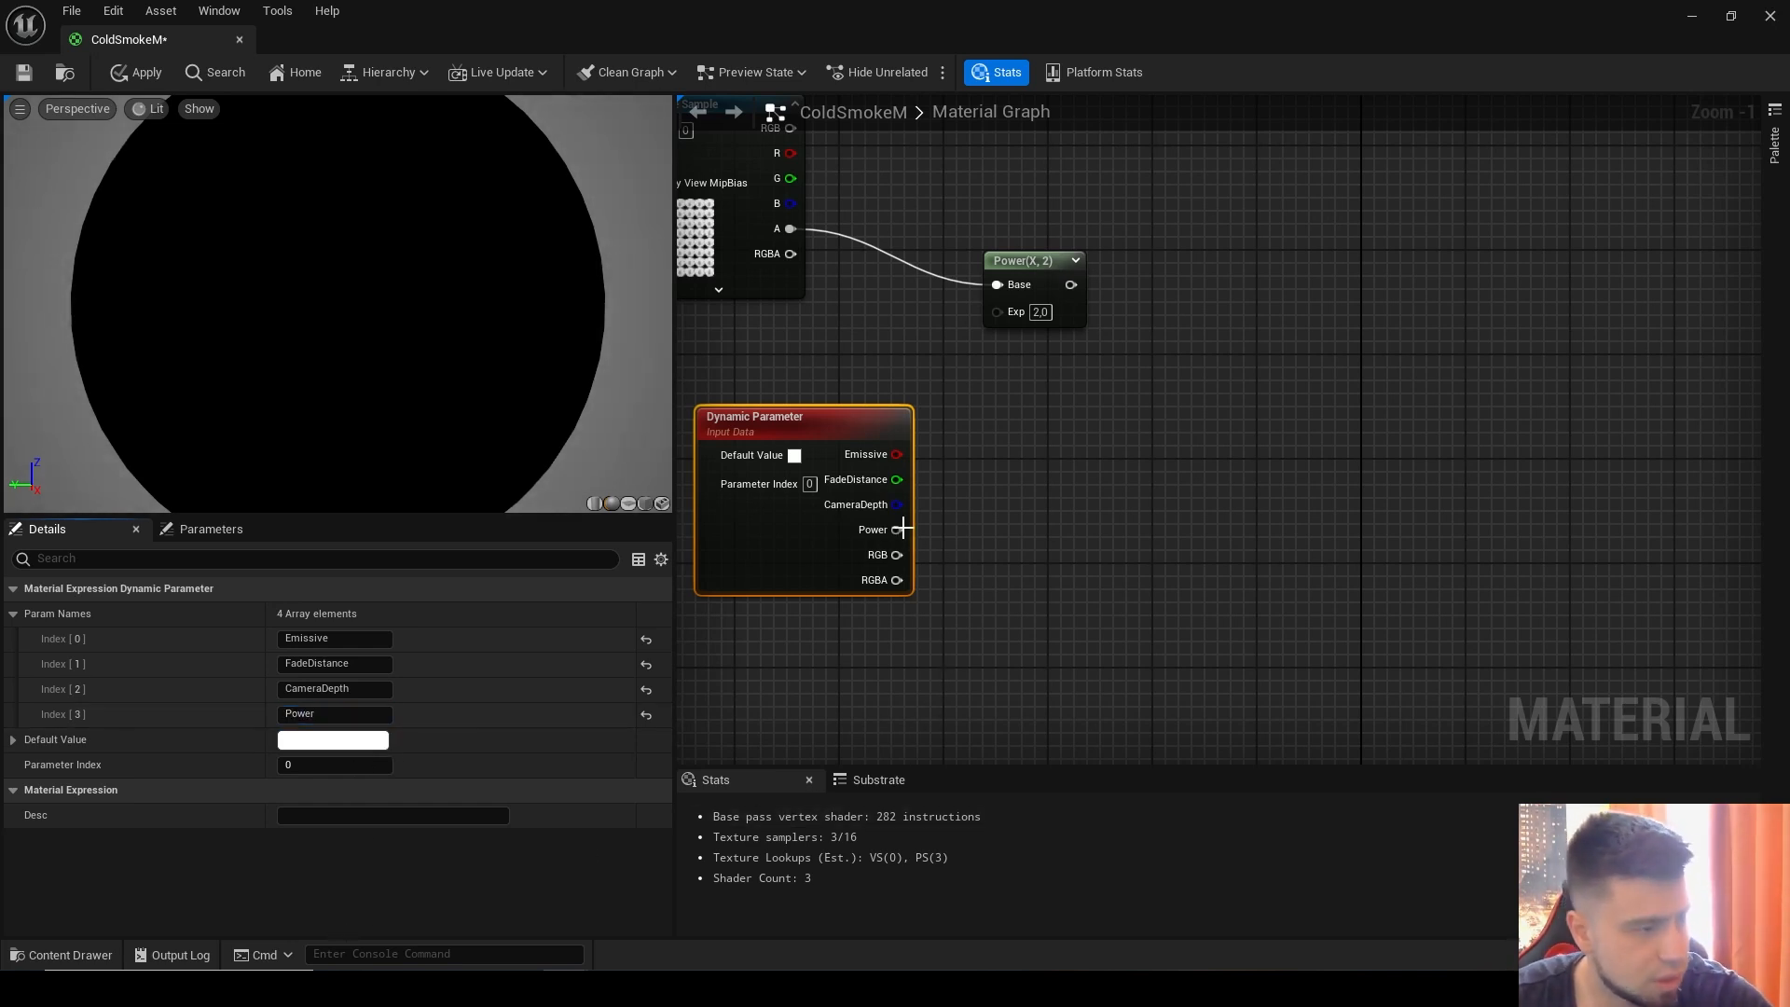
drag(902, 529, 999, 313)
right_drag(1096, 530, 1193, 648)
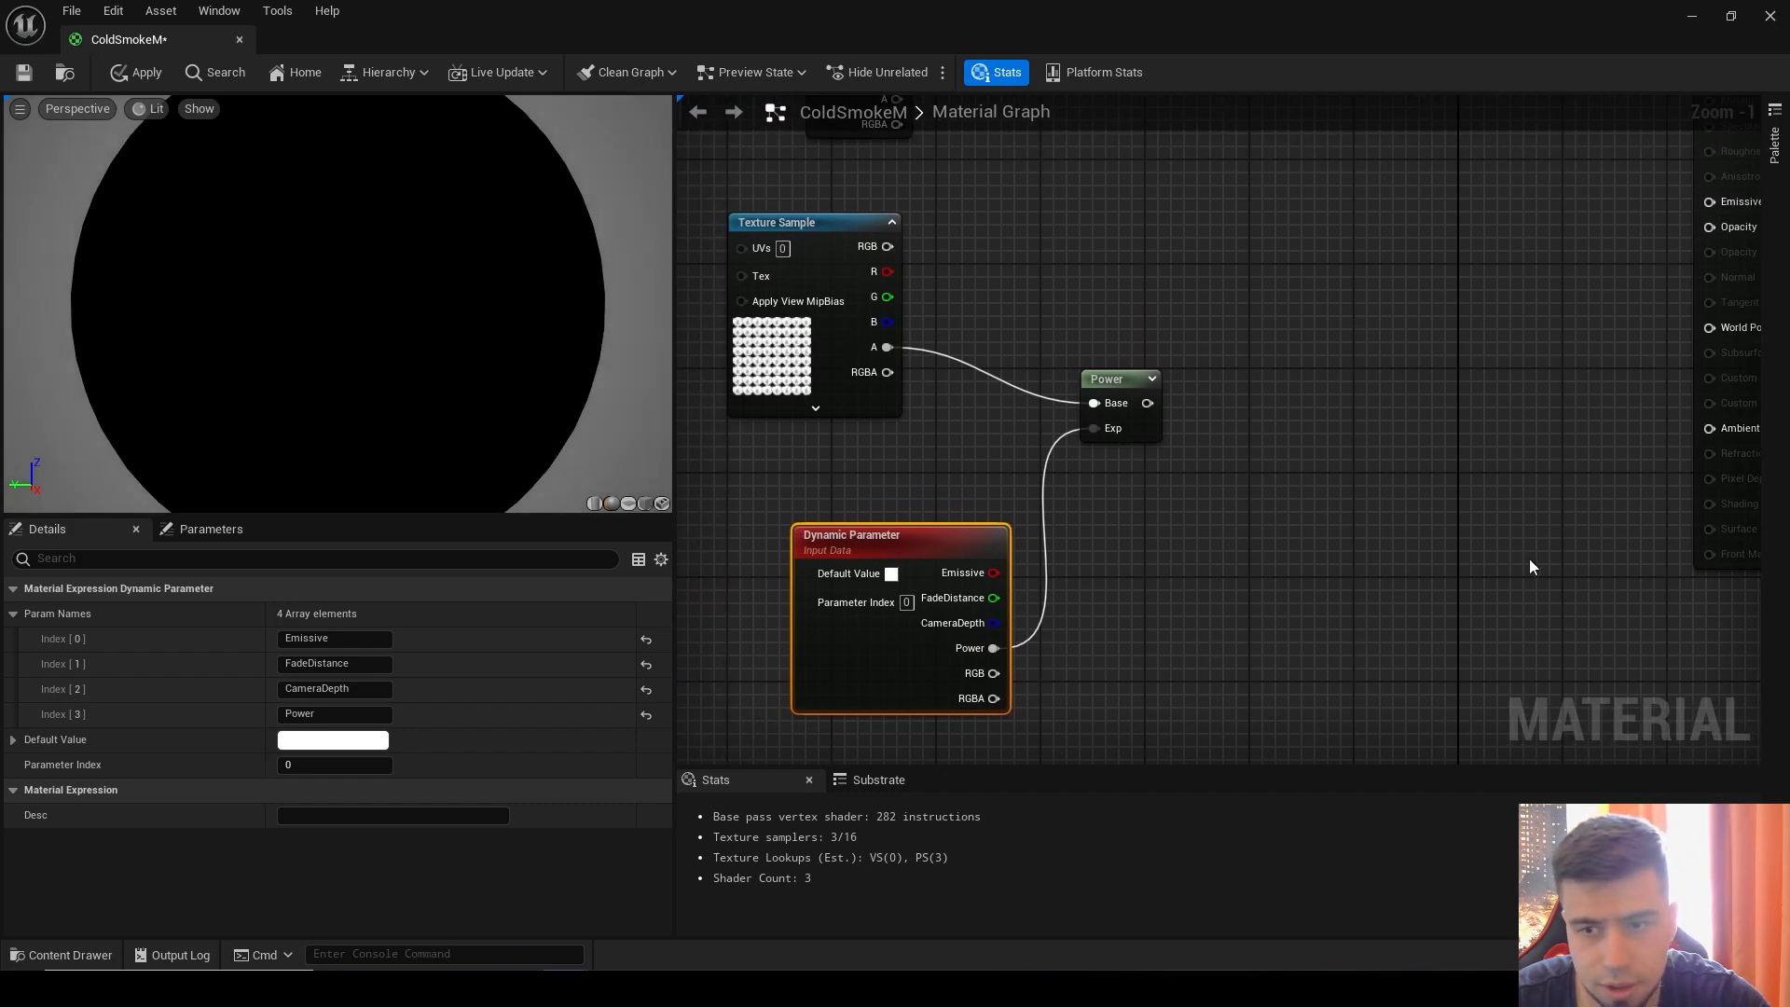
Step: Add a CameraDepthFade node beside the Dynamic Parameter and connect the CameraDepth output to its Fade Length input
right_drag(1389, 522, 1243, 311)
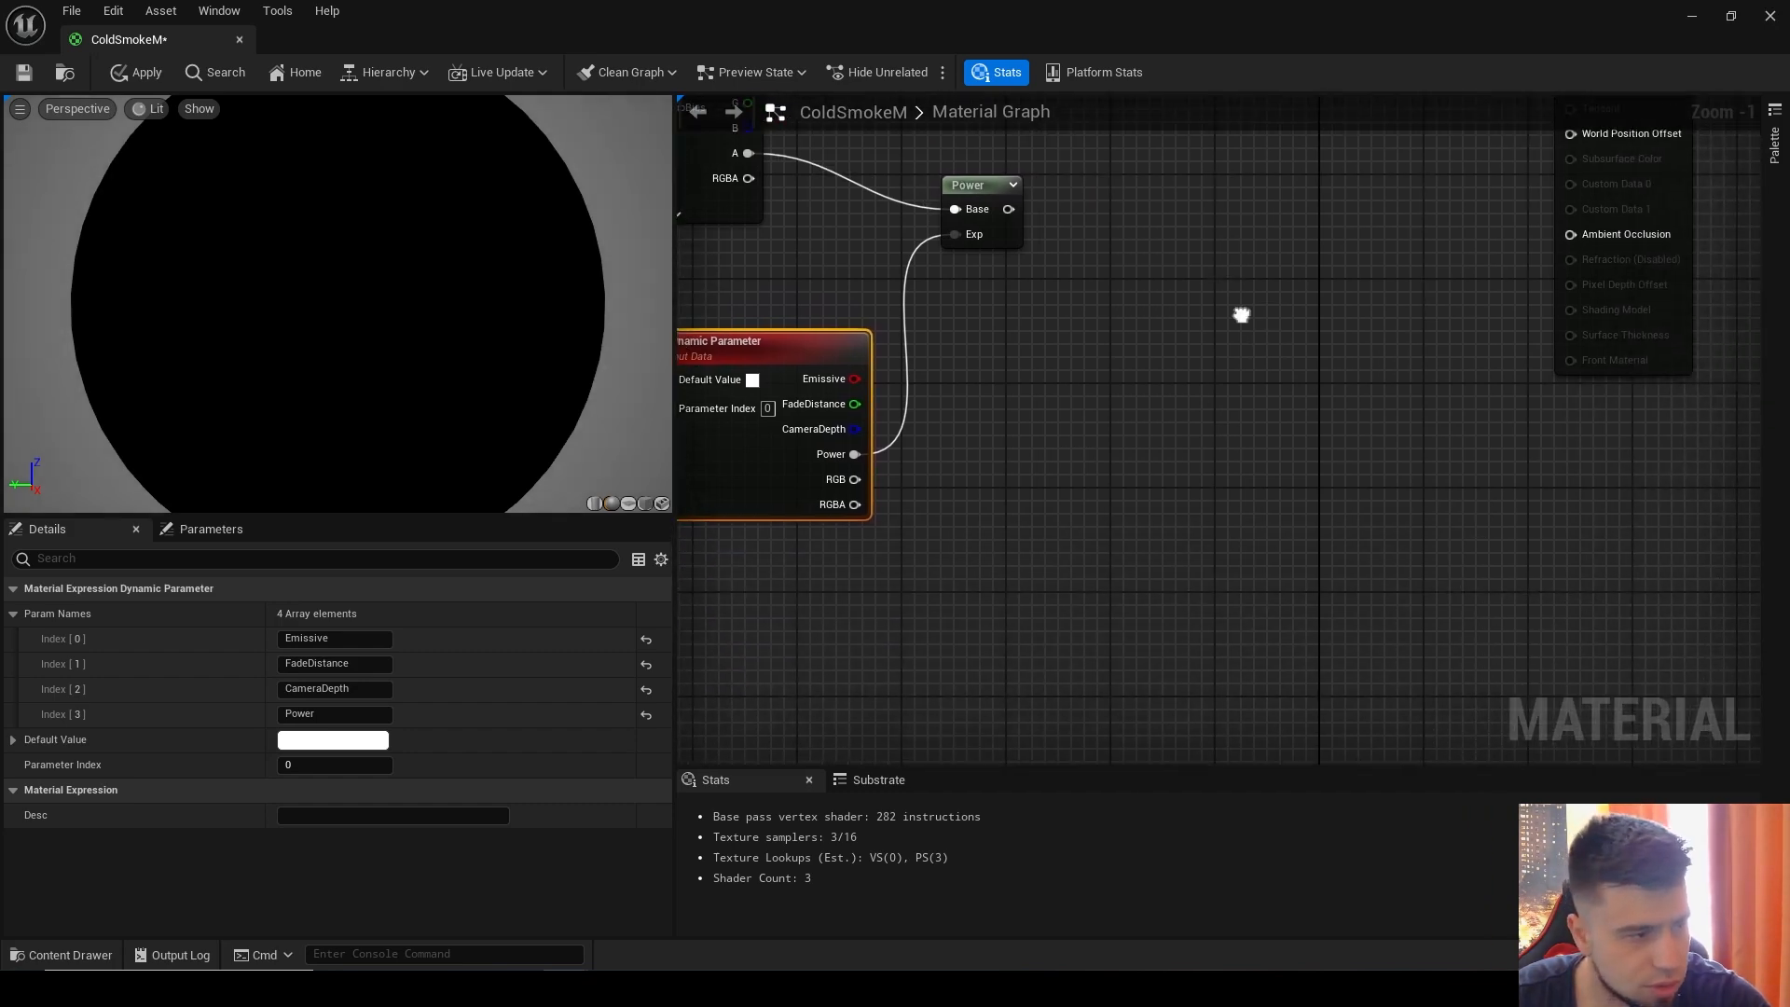
right_click(1177, 404)
text(came)
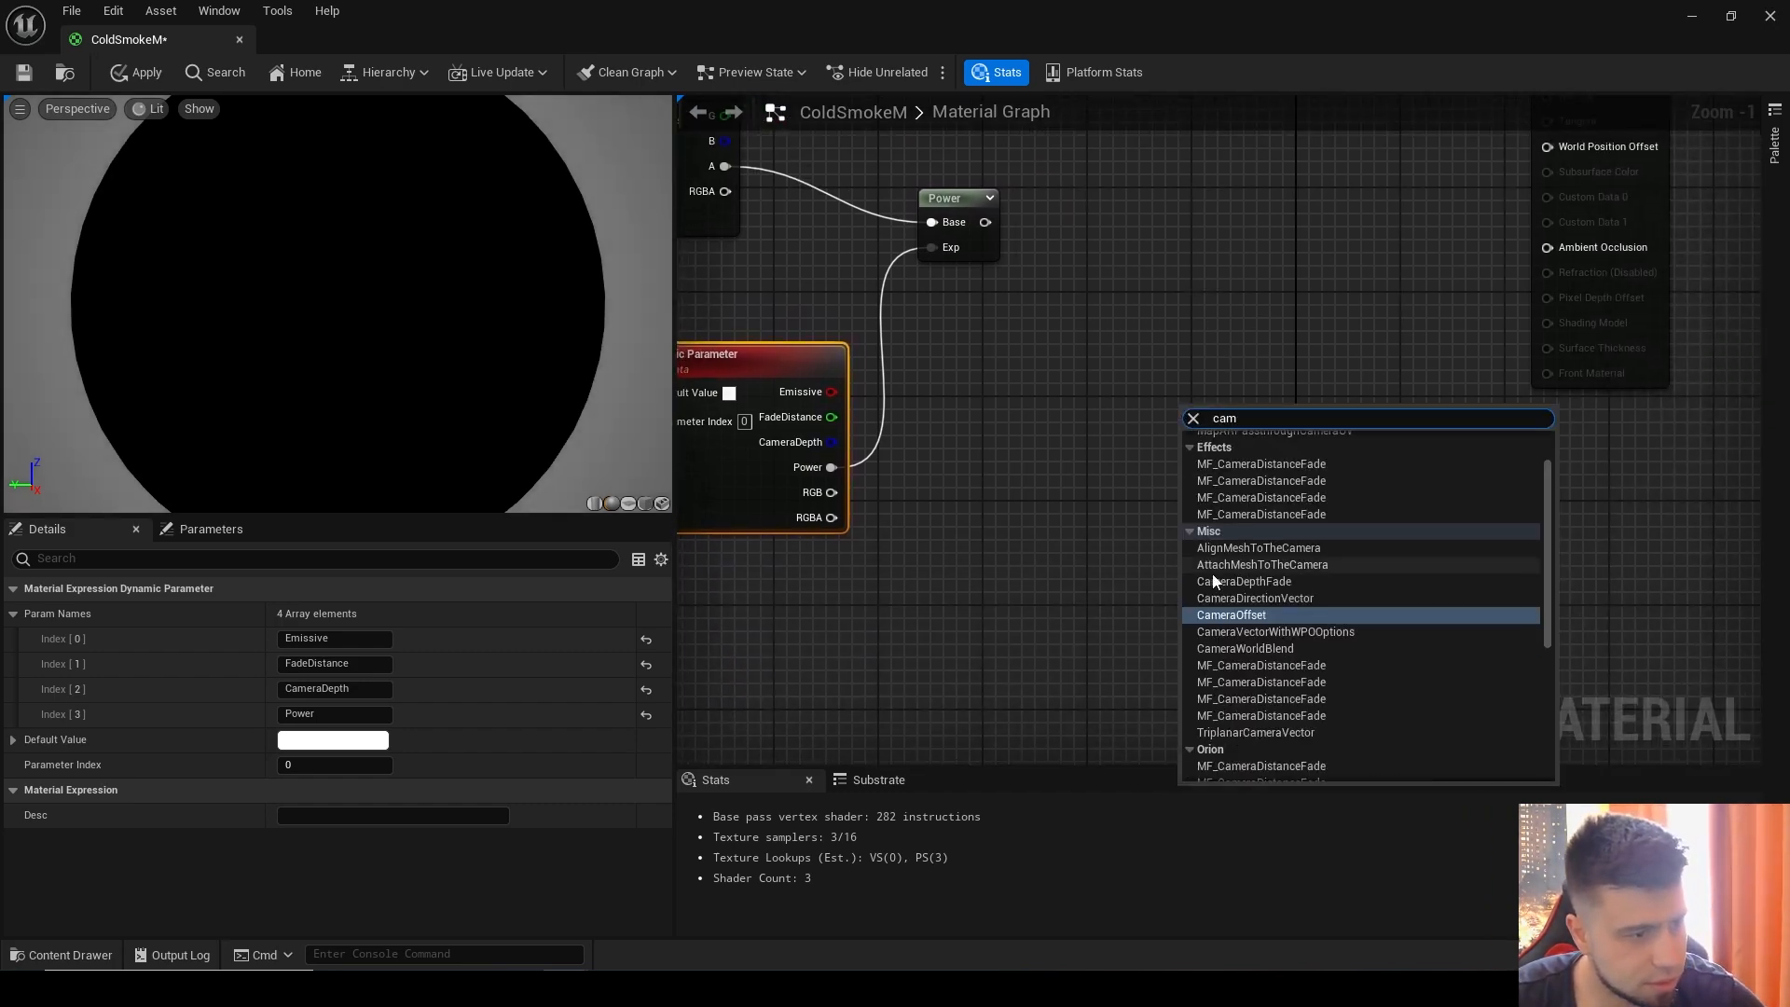
click(1284, 577)
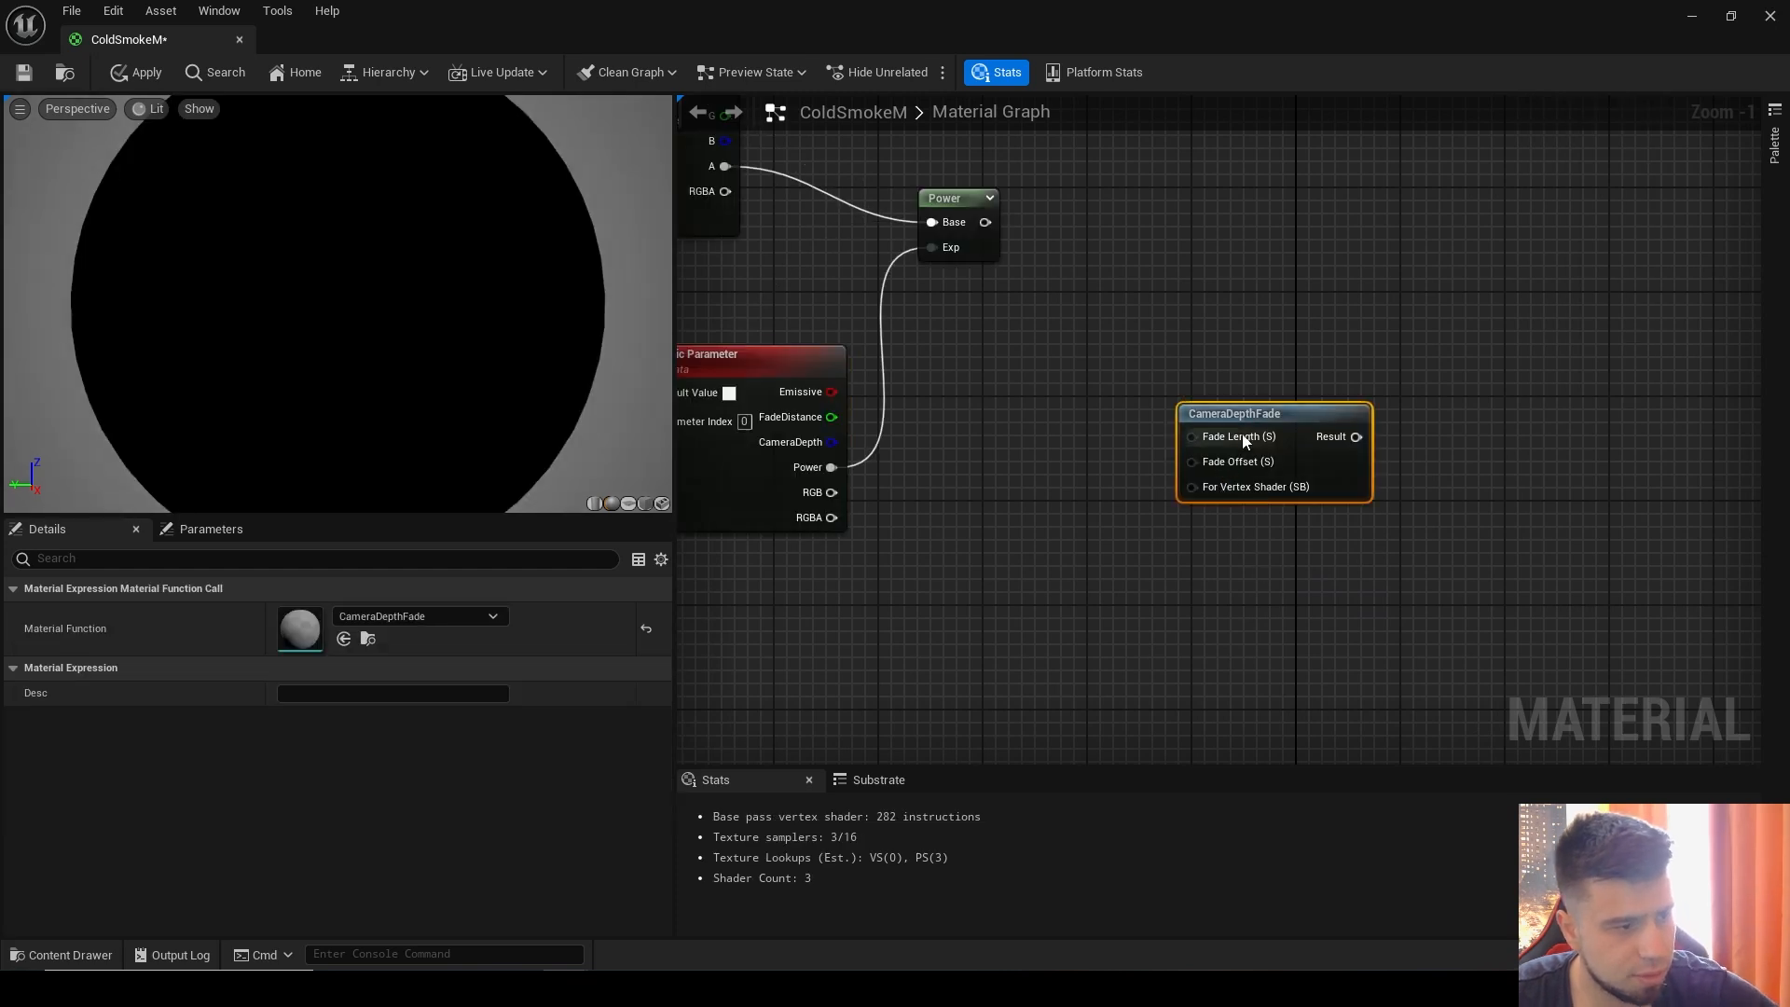
drag(1224, 408, 1203, 434)
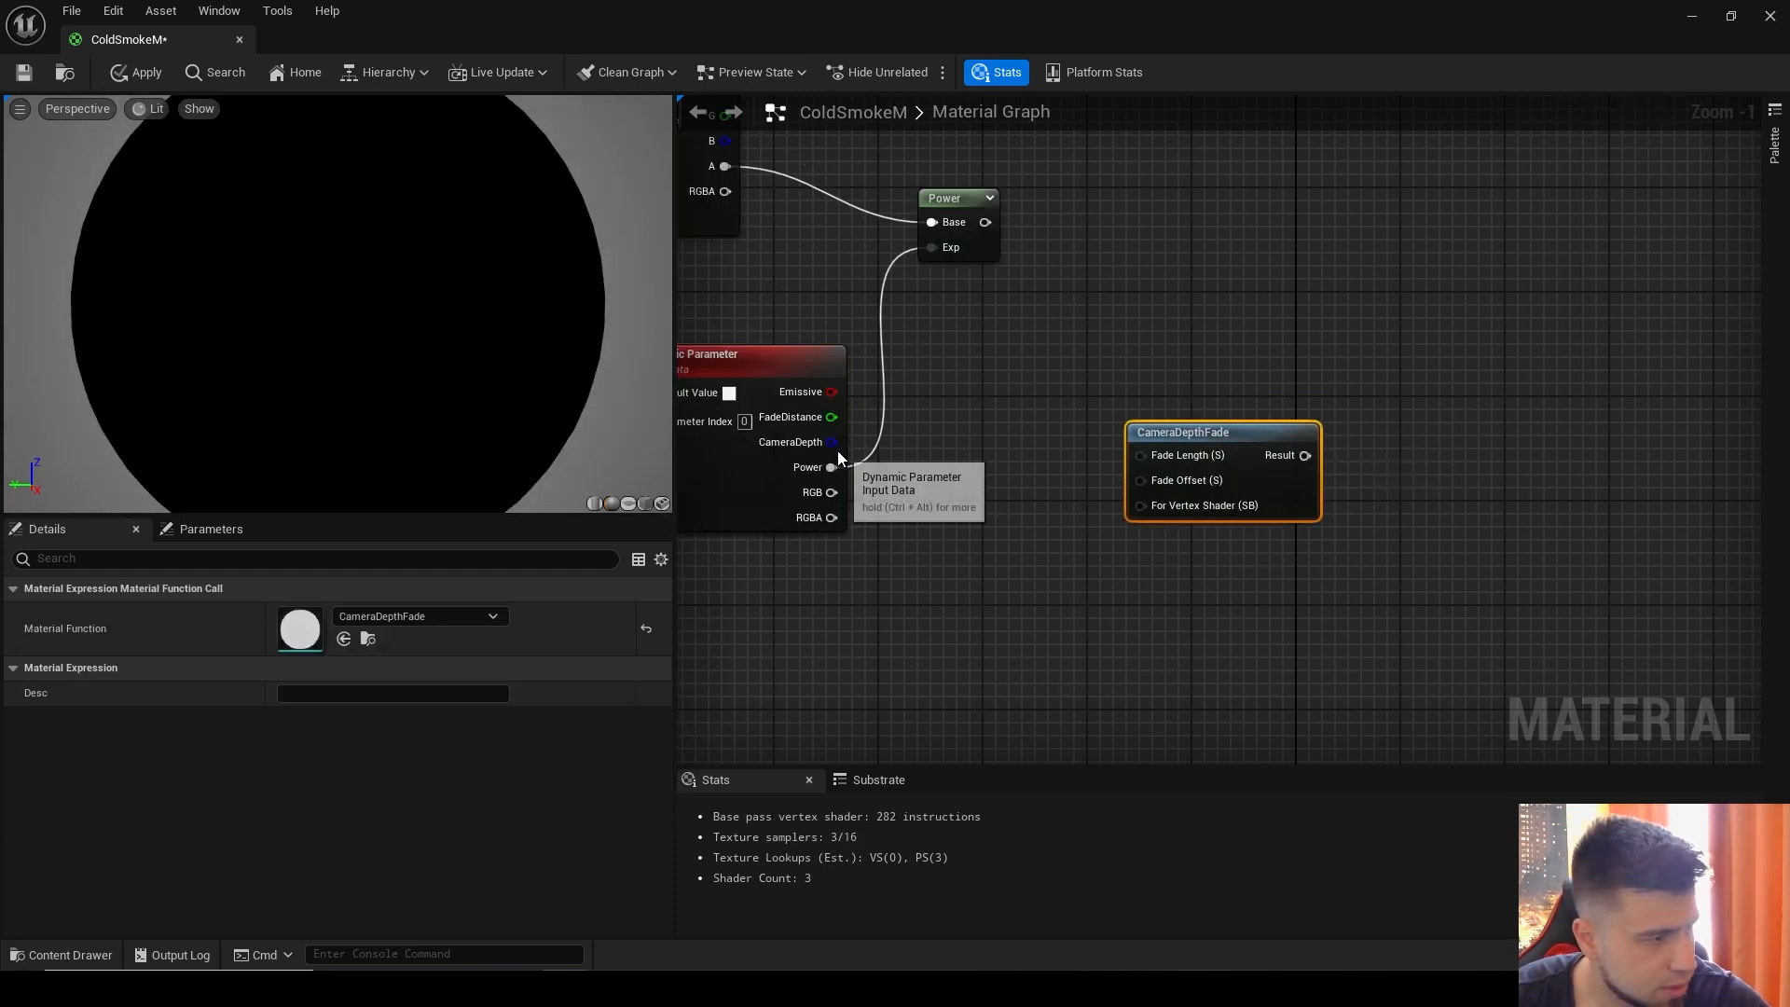
drag(831, 442, 1140, 455)
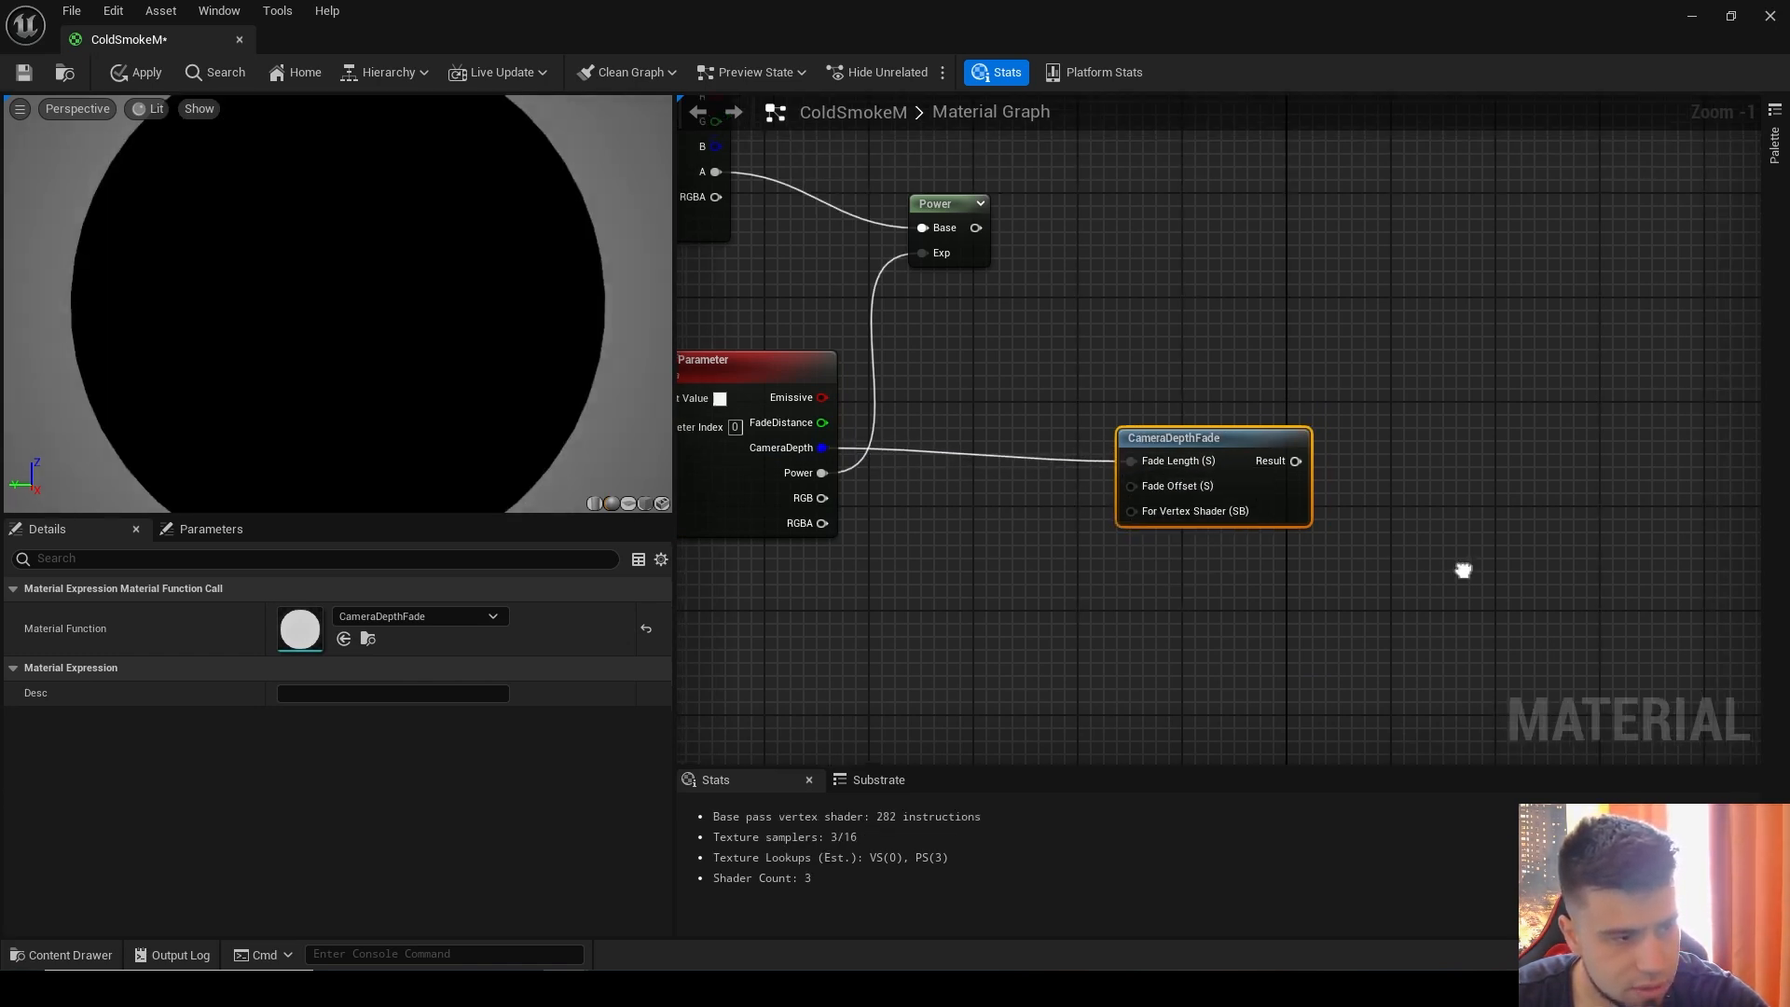
Step: Move the material result node farther from the other nodes and place two Multiply nodes, one above the other, in the space between
right_drag(1463, 567, 1336, 626)
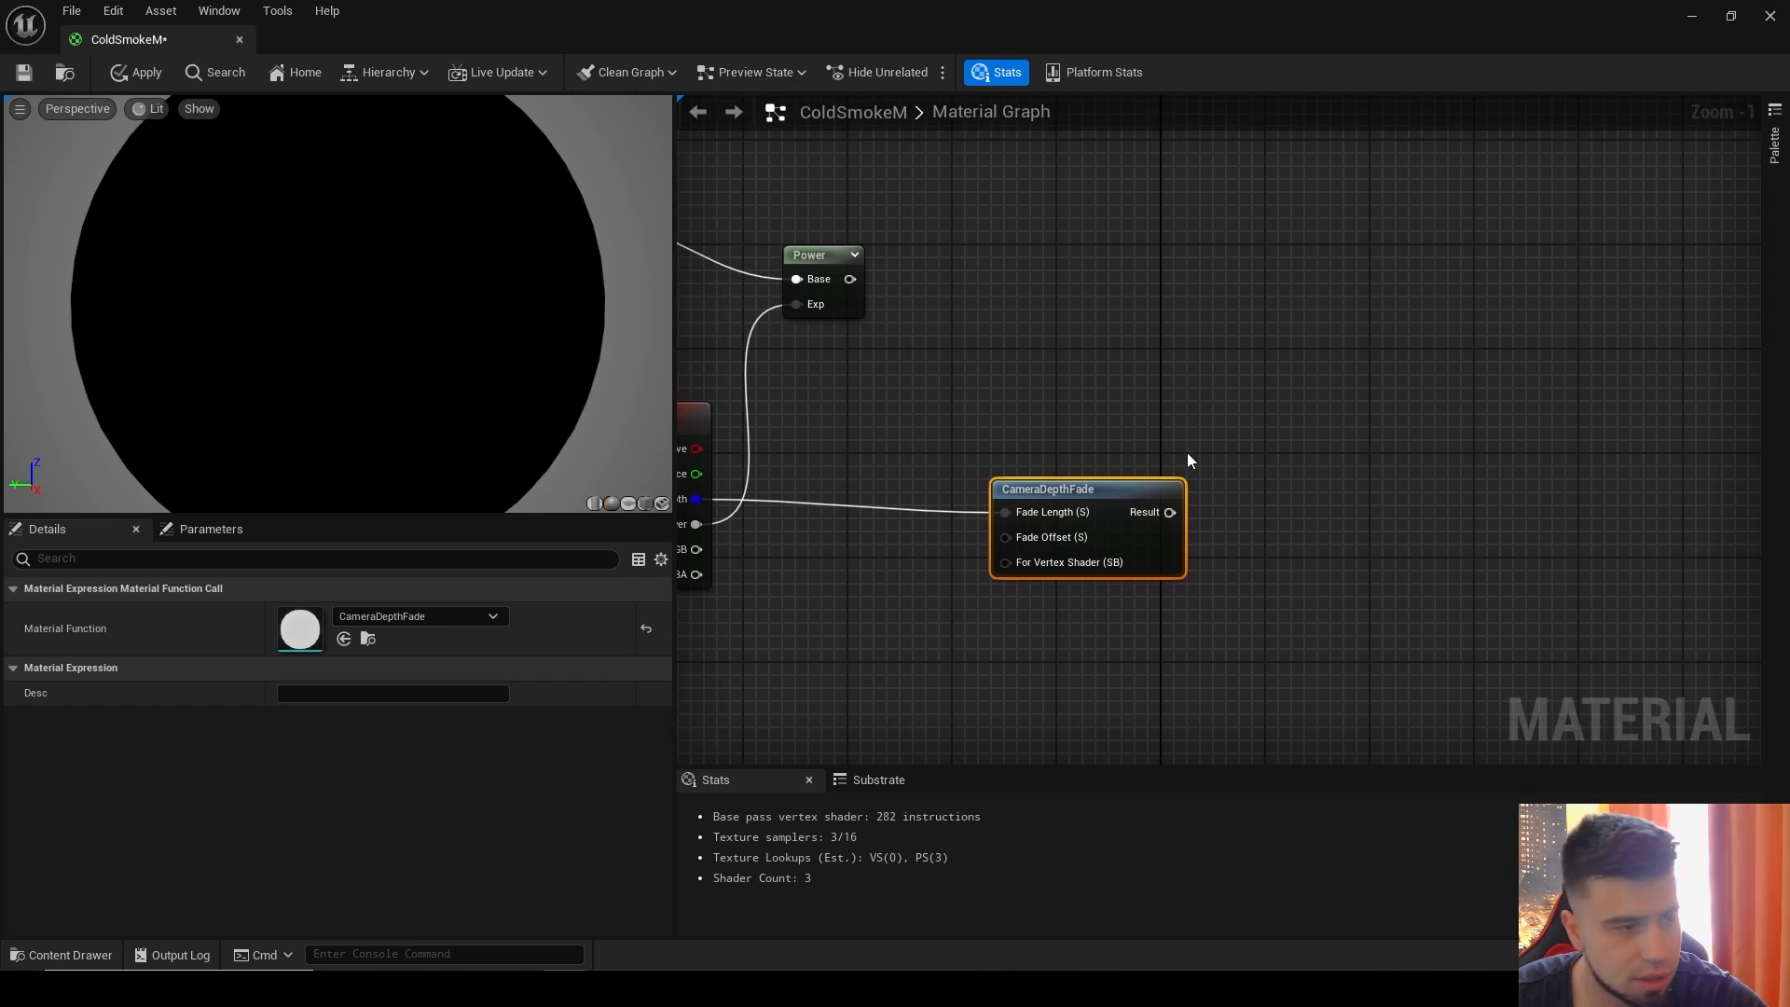
right_drag(1183, 370, 1206, 476)
scroll(1402, 442, down, 2)
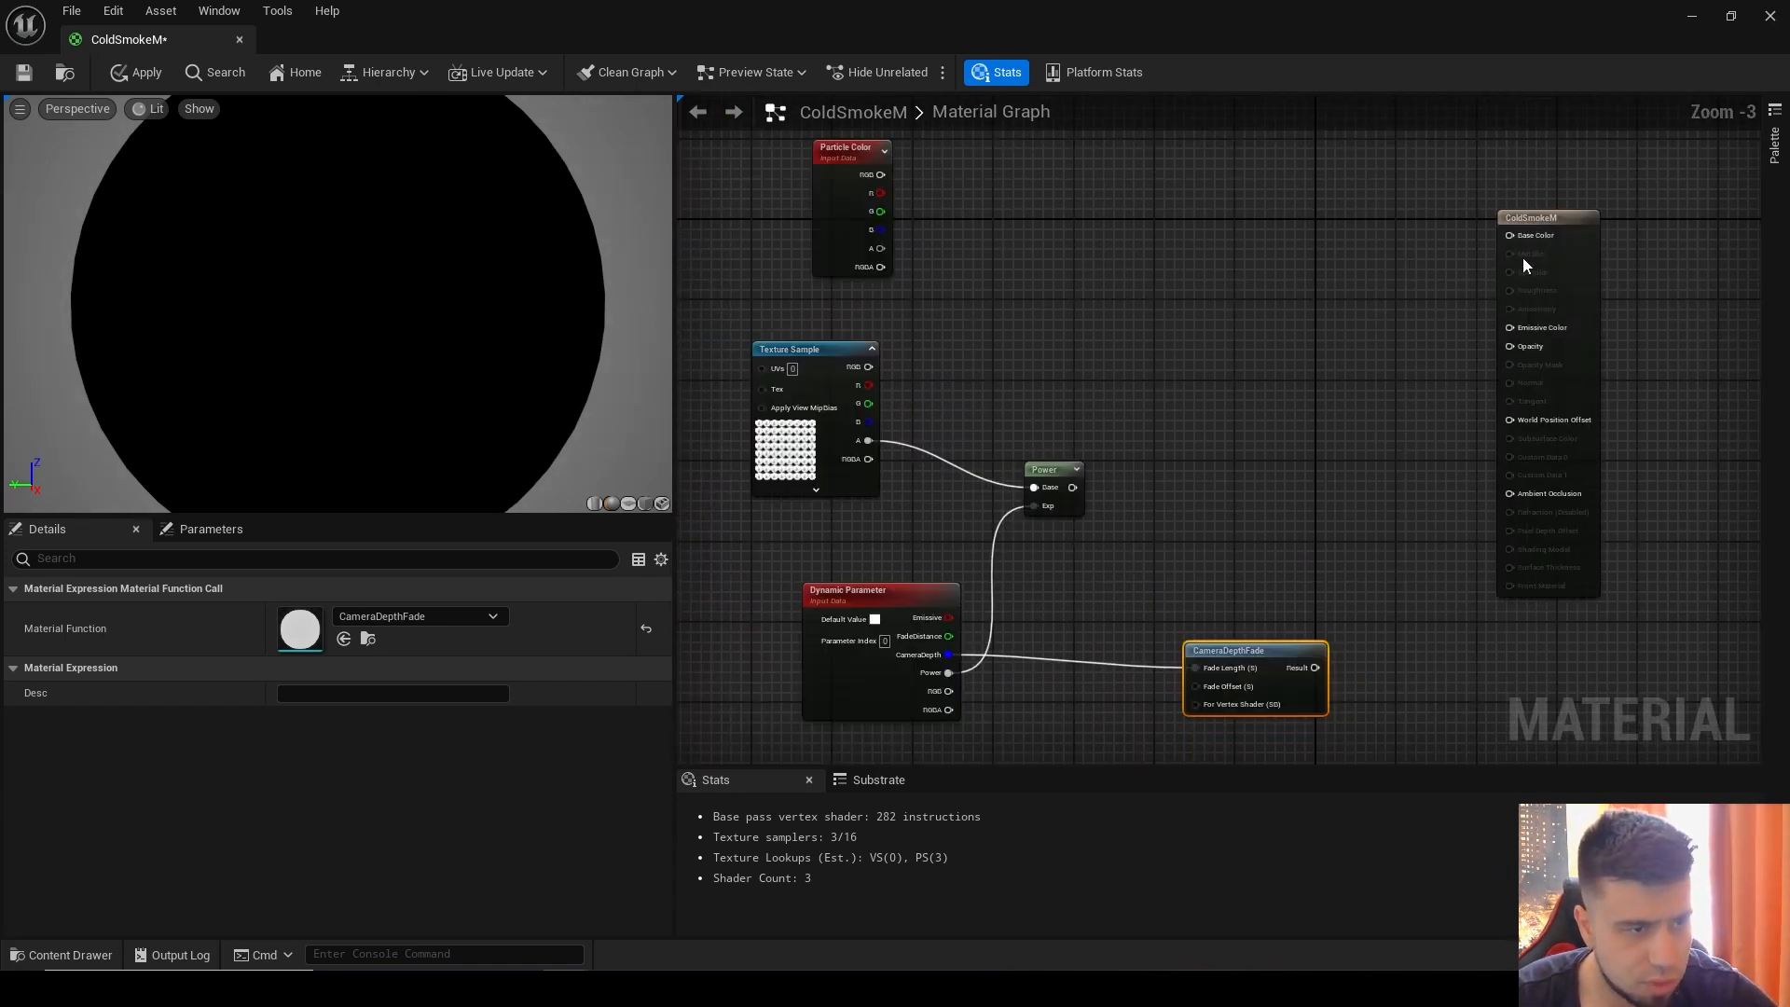
drag(1569, 224, 1669, 222)
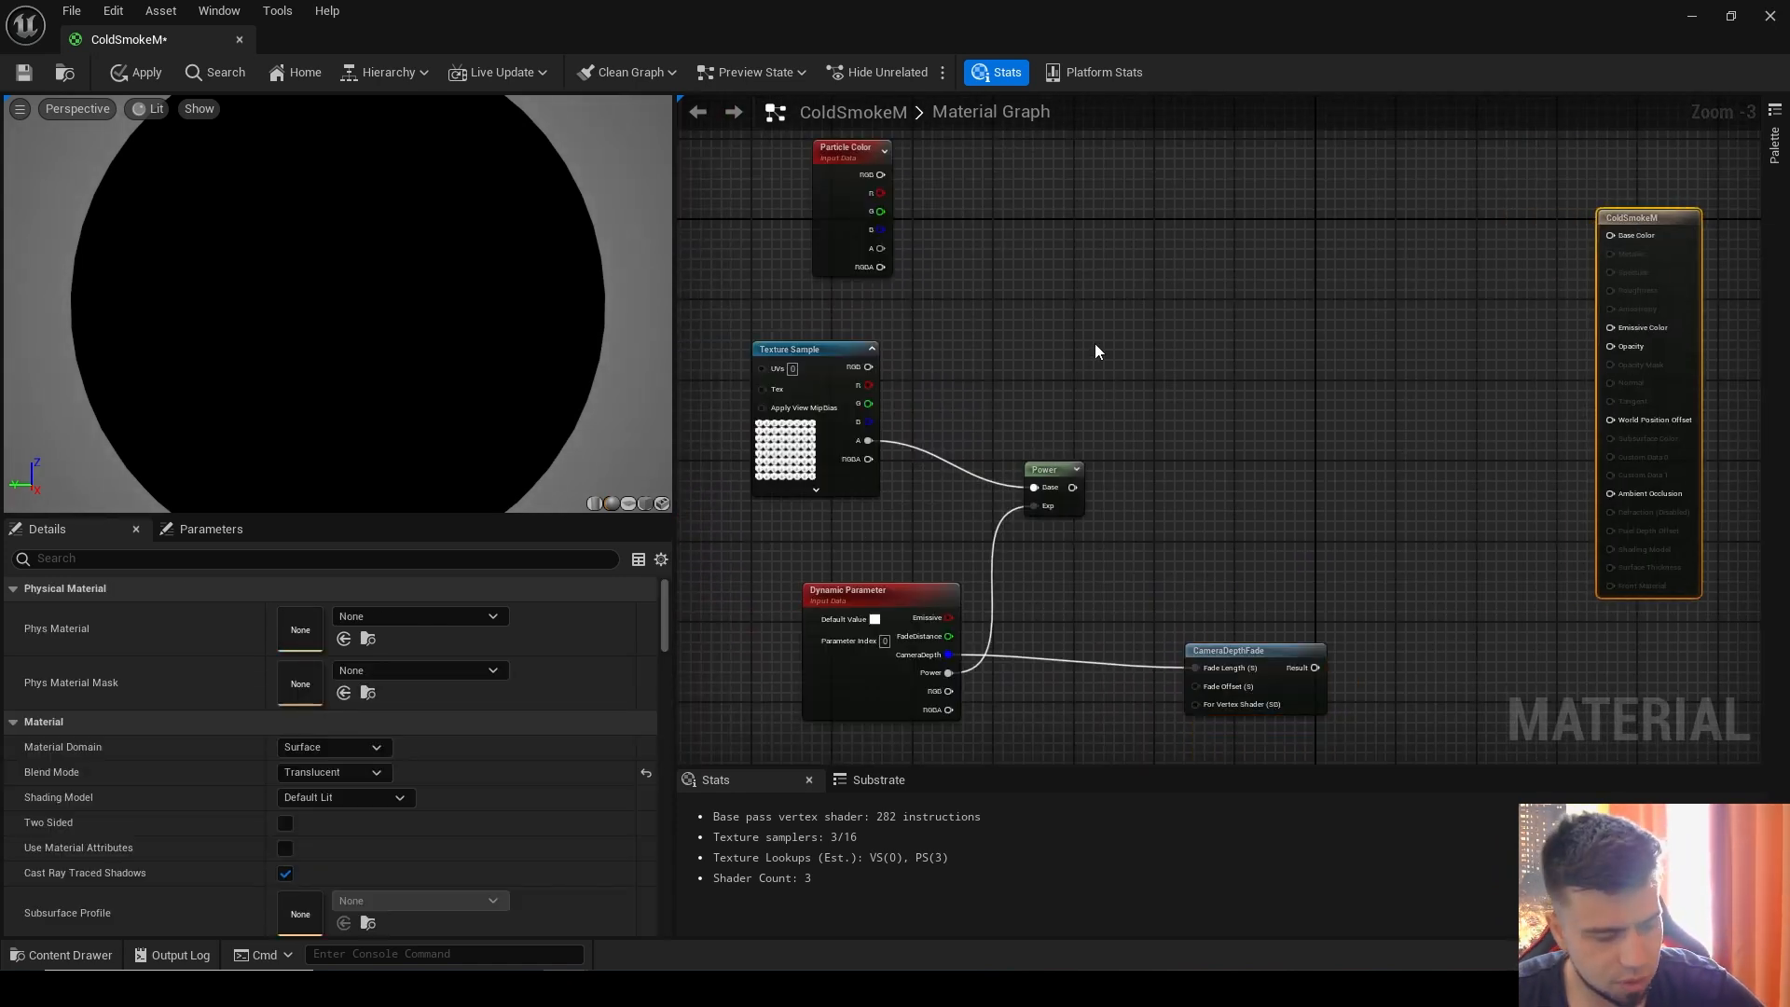
click(1280, 419)
key(ctrl+d)
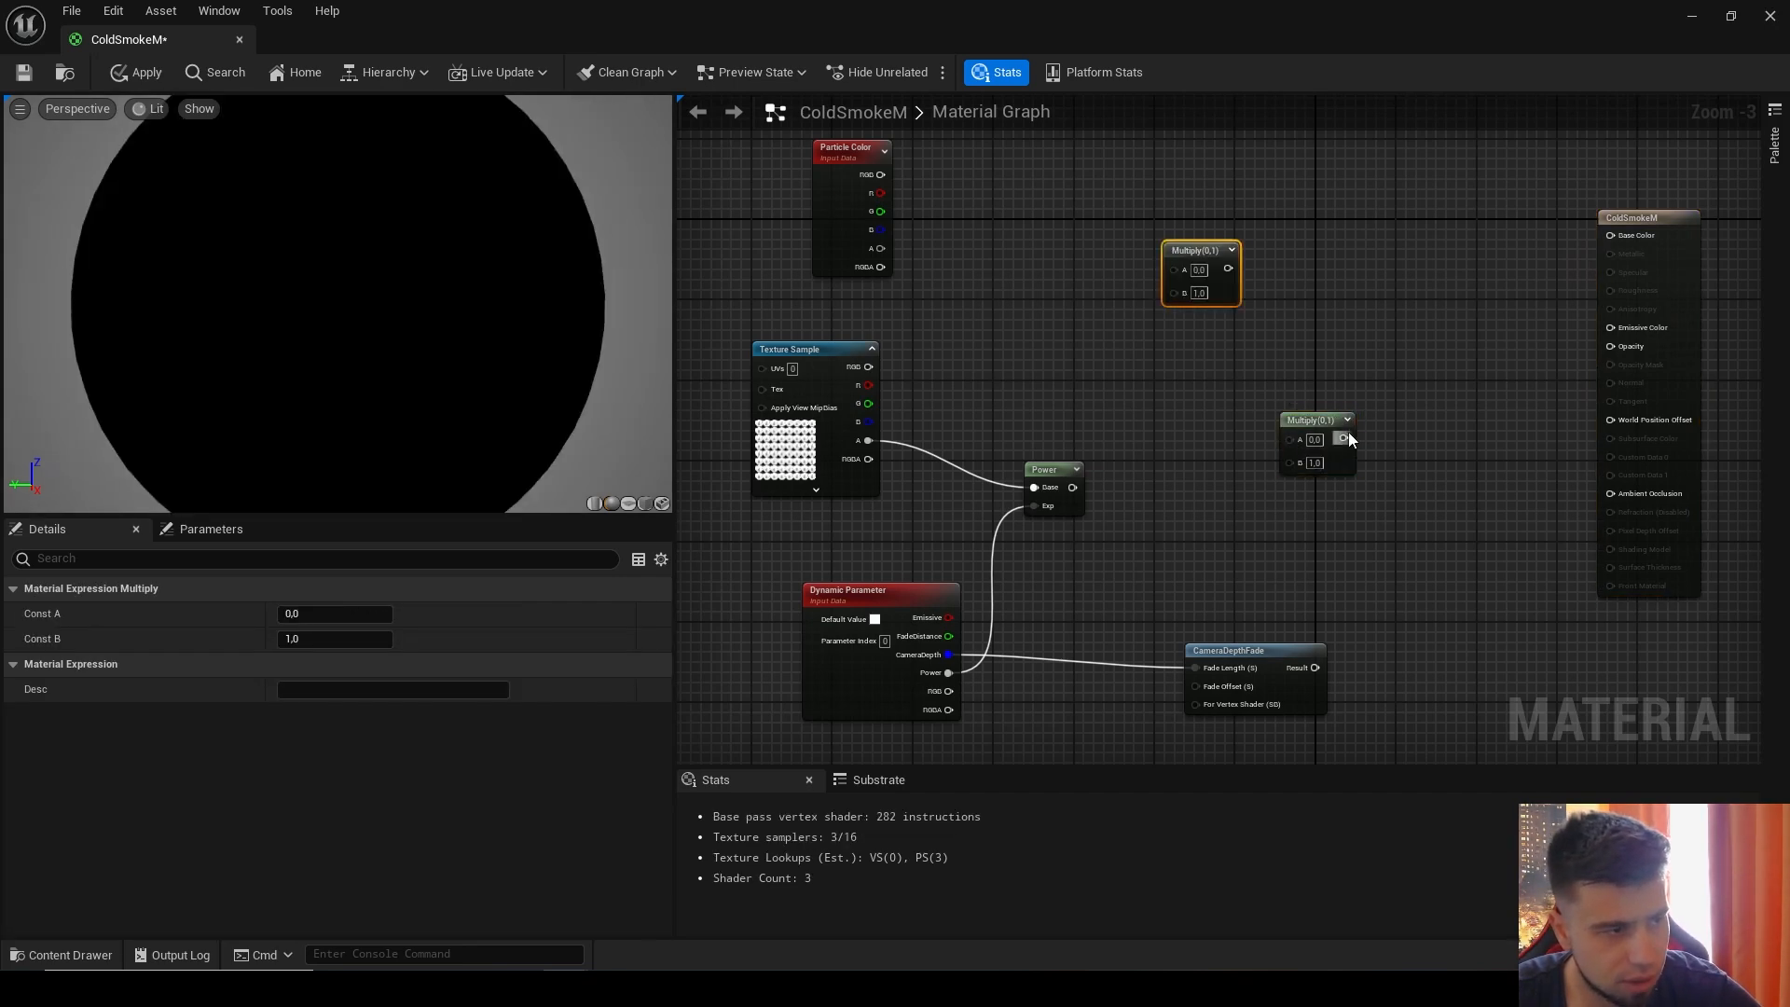
drag(1224, 243, 1345, 223)
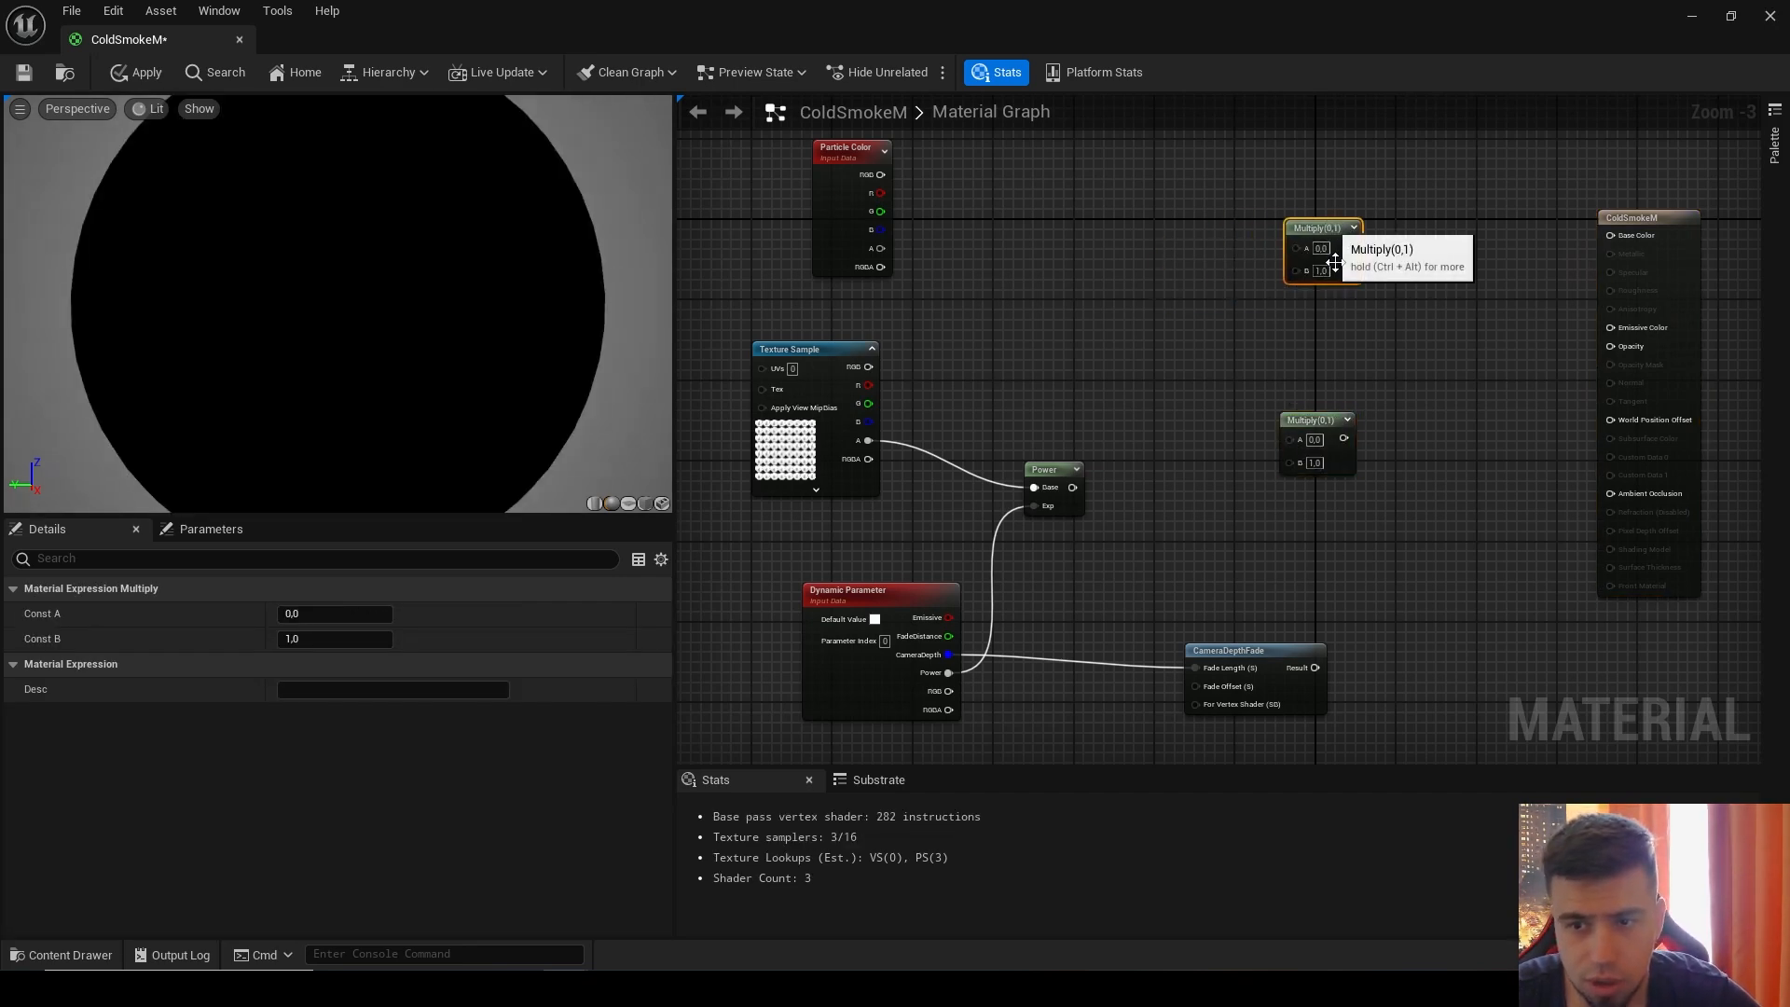
drag(1320, 422, 1266, 422)
drag(1313, 229, 1261, 235)
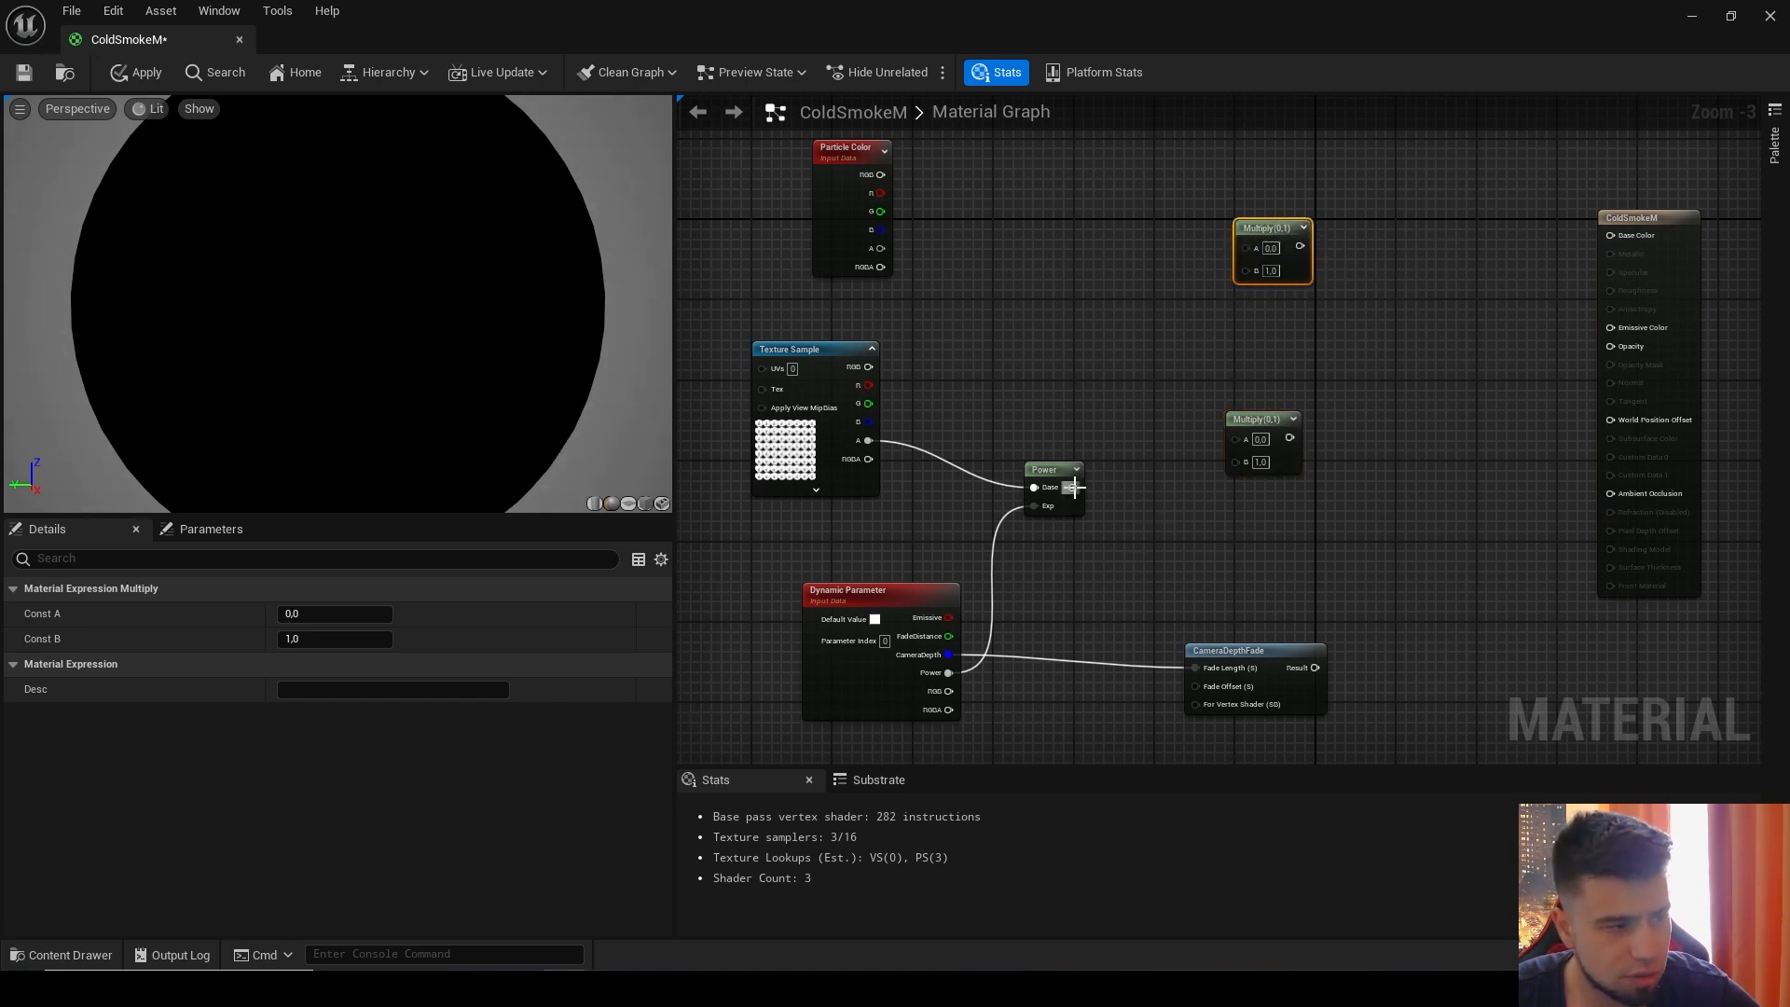
Step: Connect the Power node's output to the lower Multiply's B input, and place the other Multiply after it, with CameraDepthFade closer below
drag(1072, 486, 1226, 474)
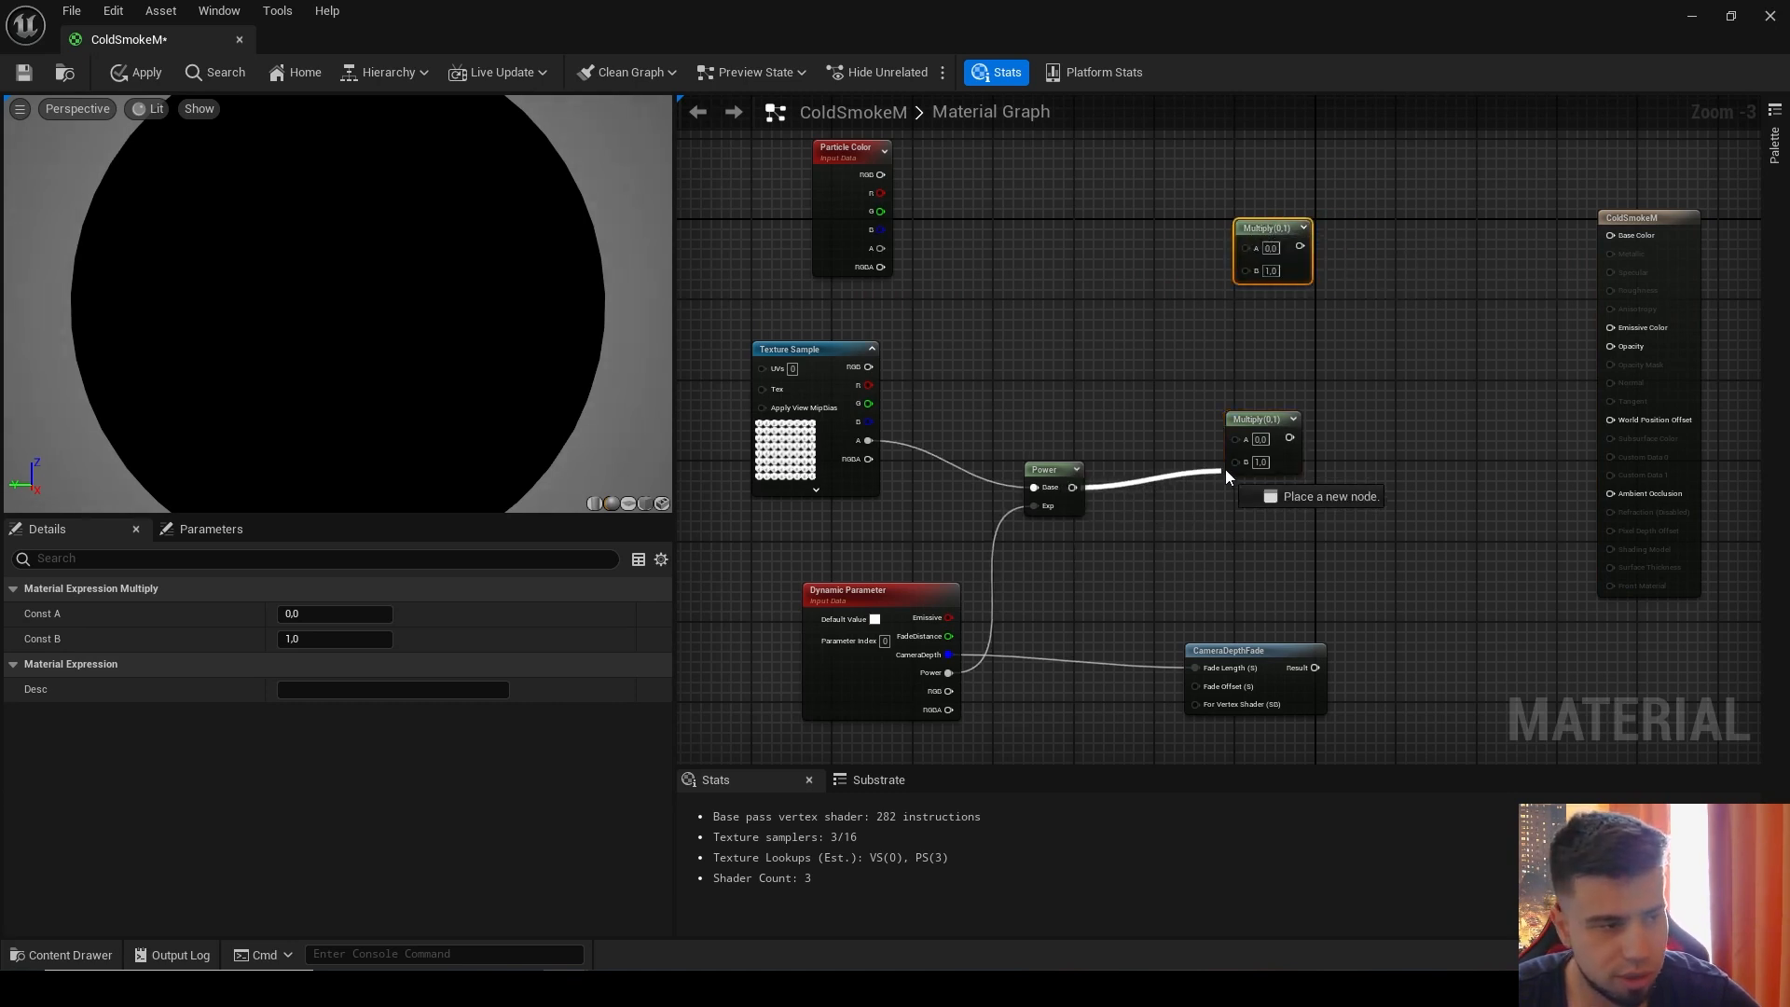
drag(1271, 643, 1220, 602)
drag(1277, 233, 1436, 412)
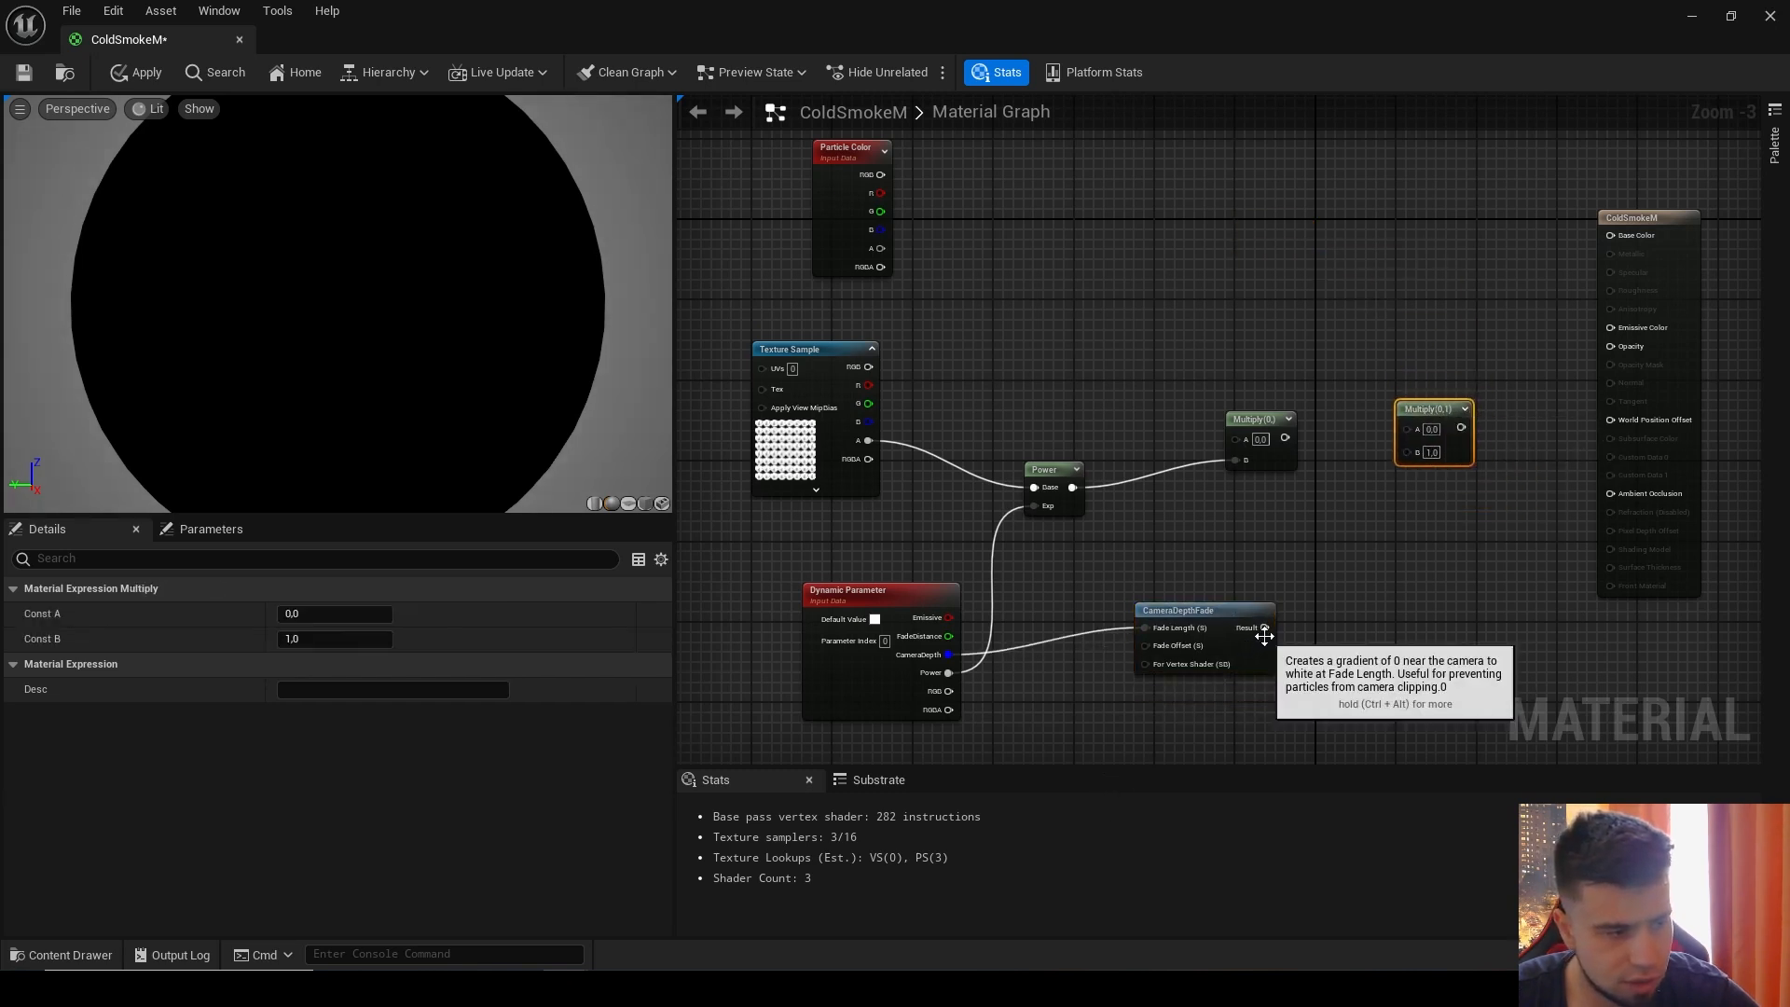
Step: Feed the second Multiply node with the first Multiply's output on A and the CameraDepthFade result on B
drag(1265, 627, 1409, 461)
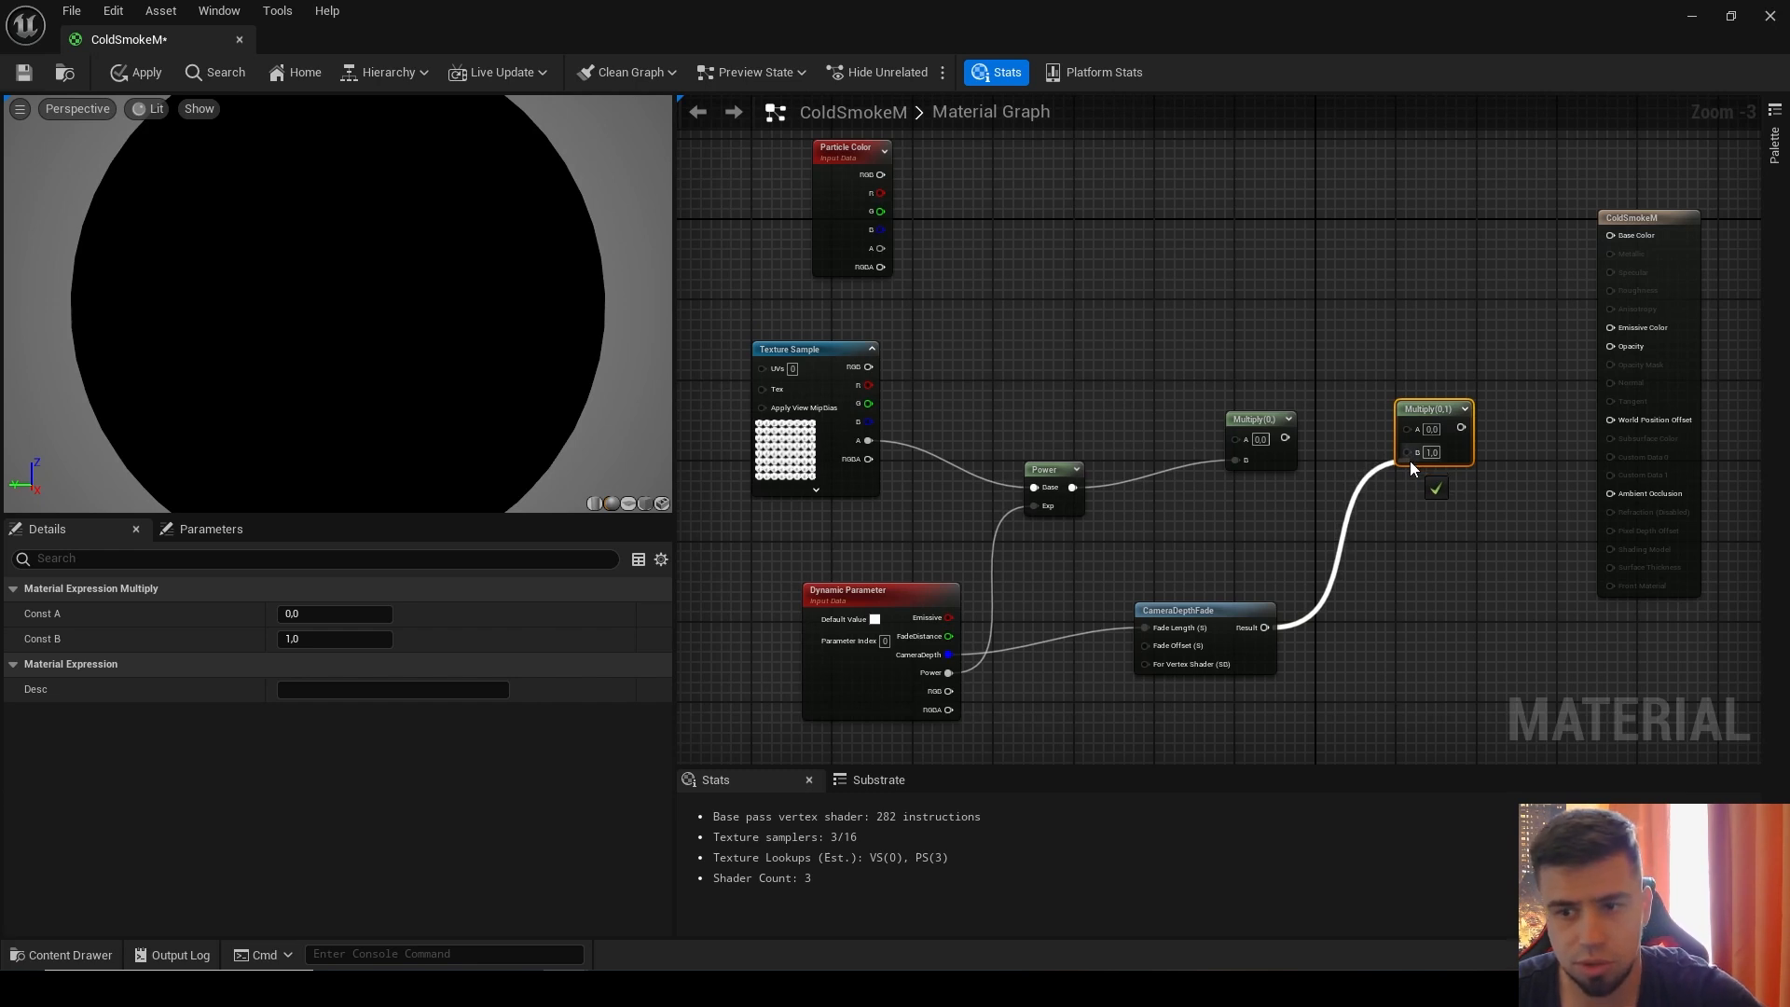
drag(1290, 440, 1247, 426)
drag(1246, 427, 1410, 430)
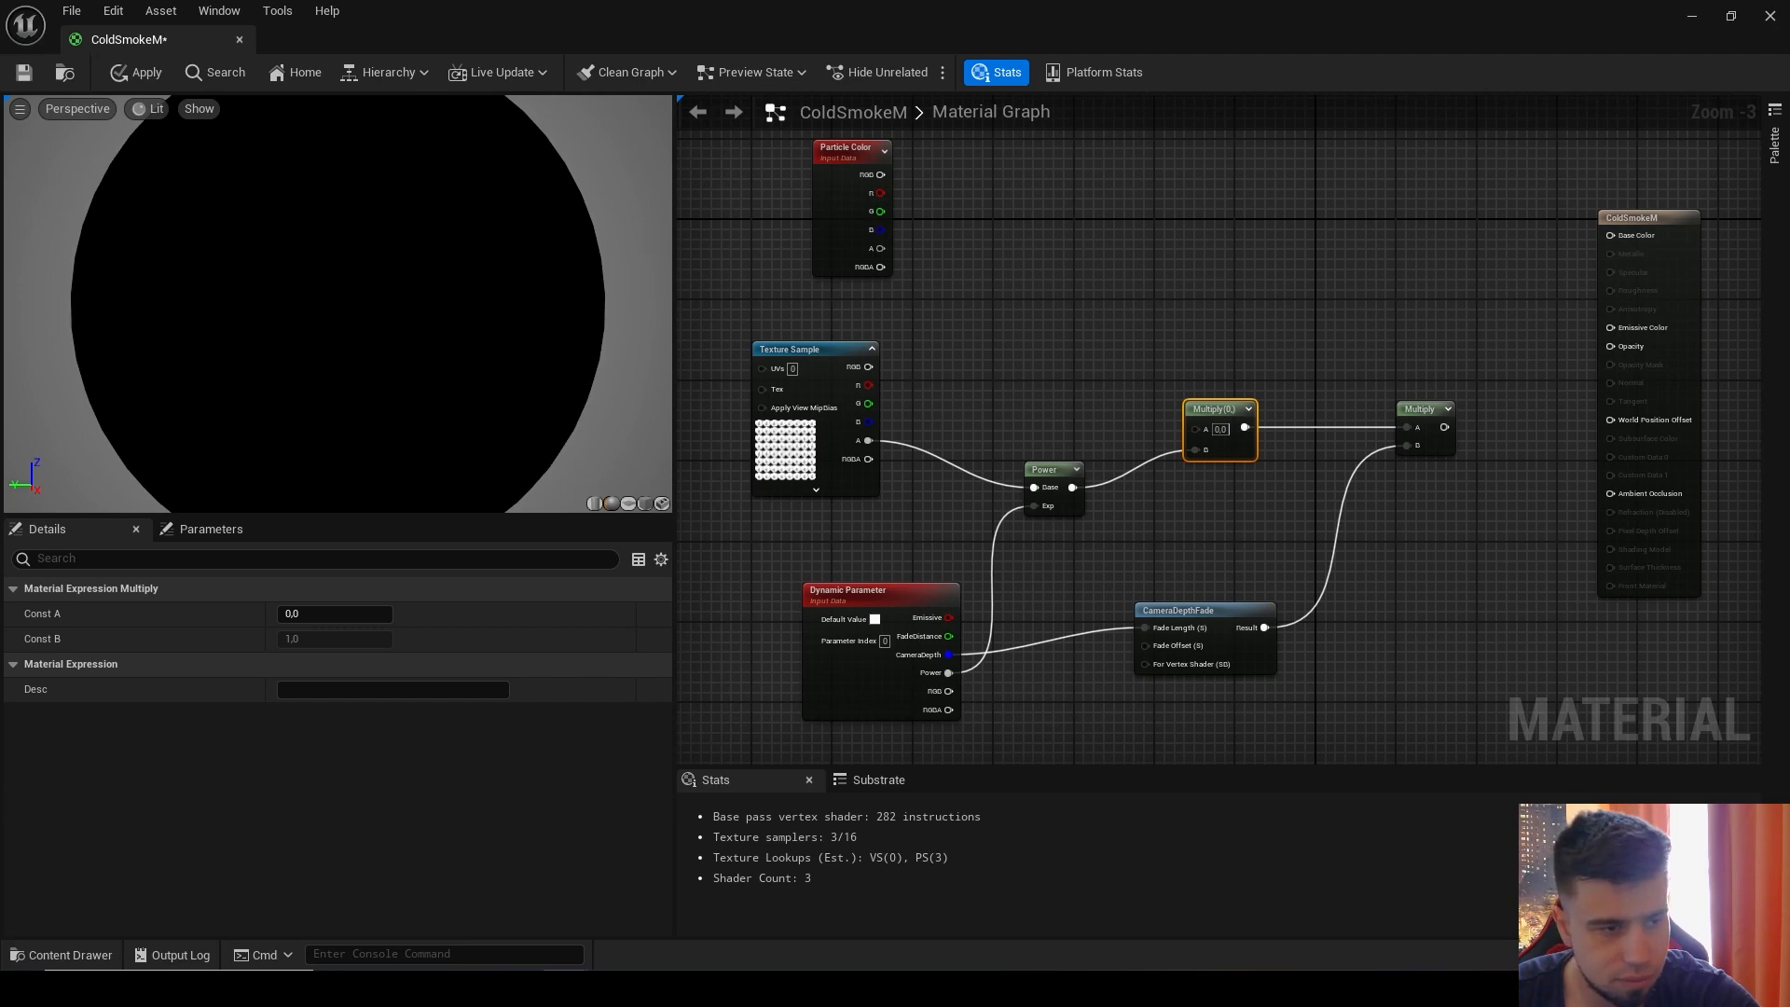
Step: Add a DepthFade node before the material result node and connect the second Multiply's output to its Opacity input
right_drag(1416, 447, 1260, 417)
click(1624, 192)
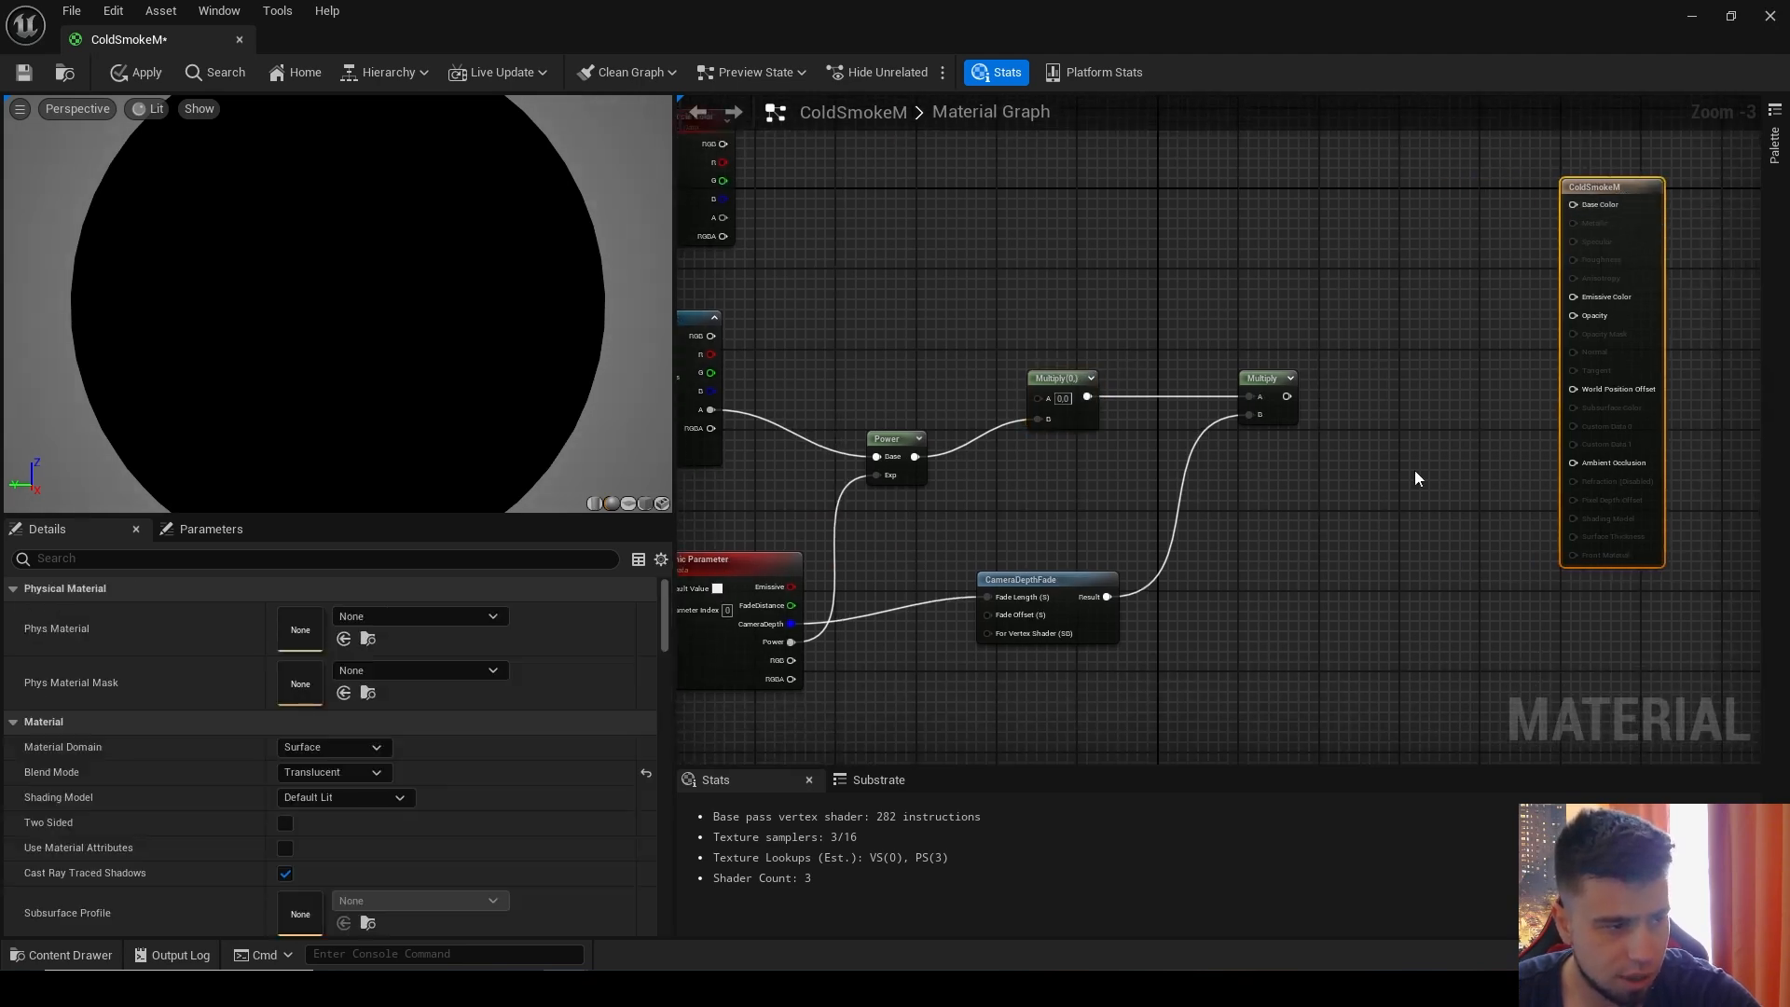
right_click(1382, 415)
text(depth)
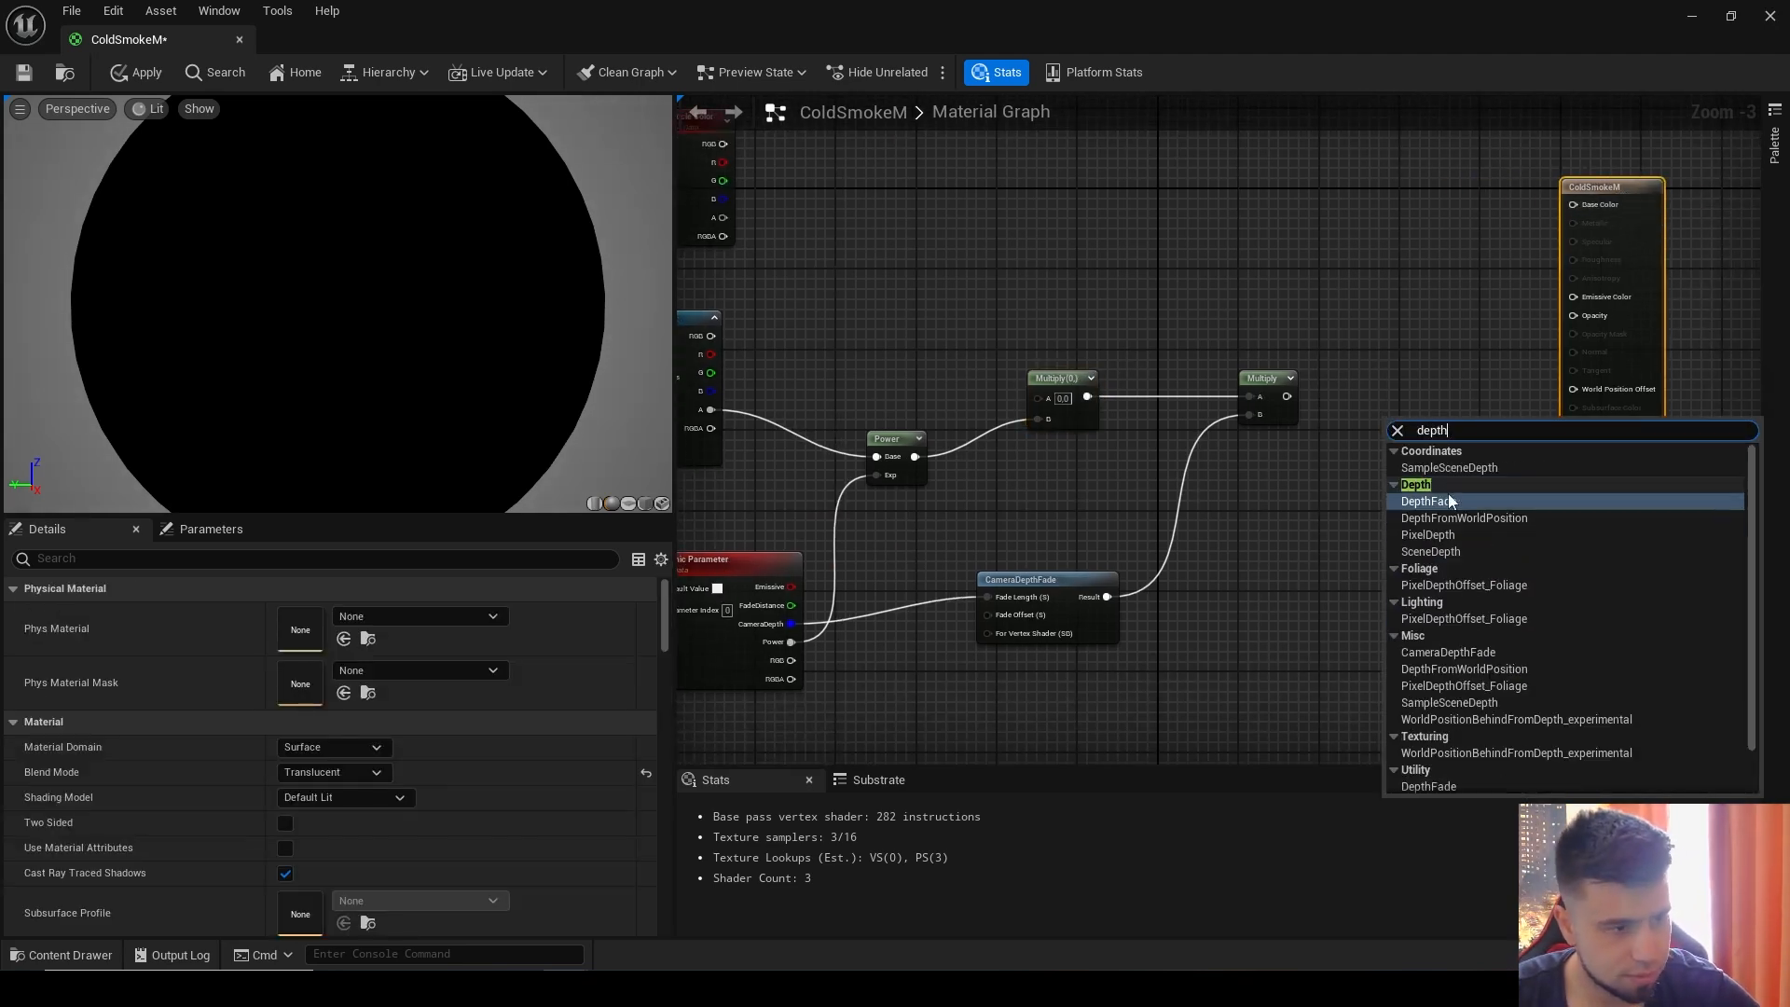
click(1448, 501)
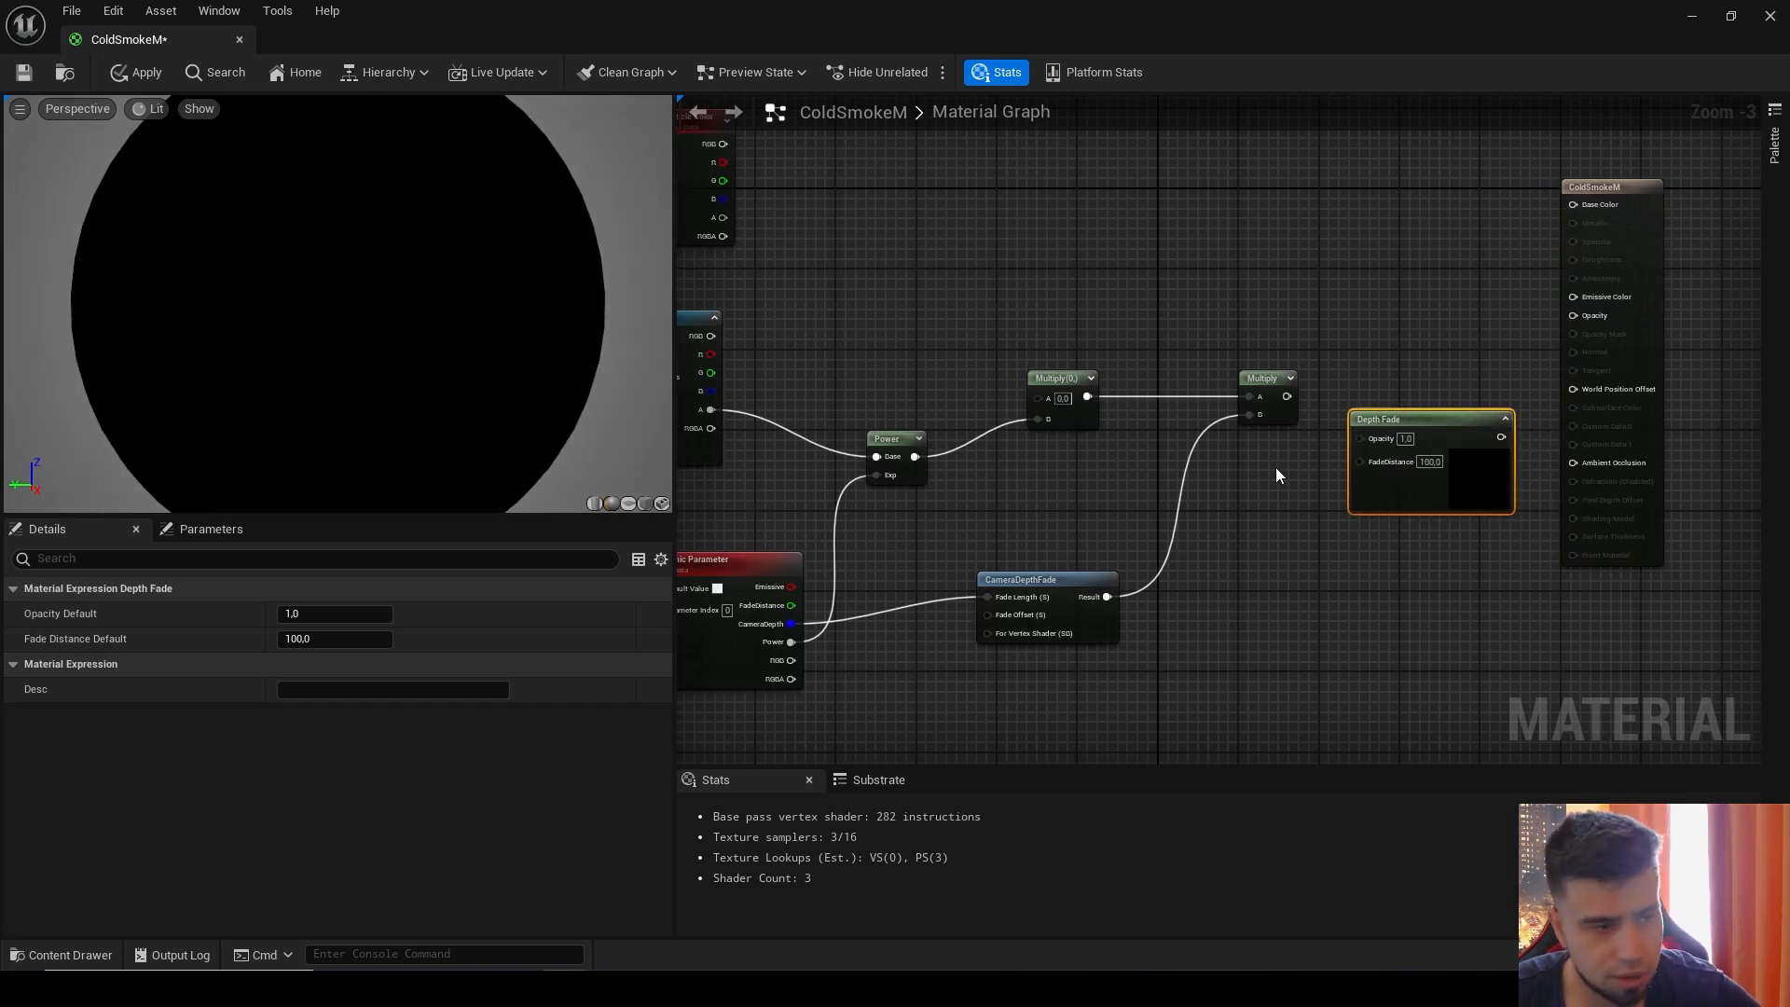
drag(1284, 401, 1362, 439)
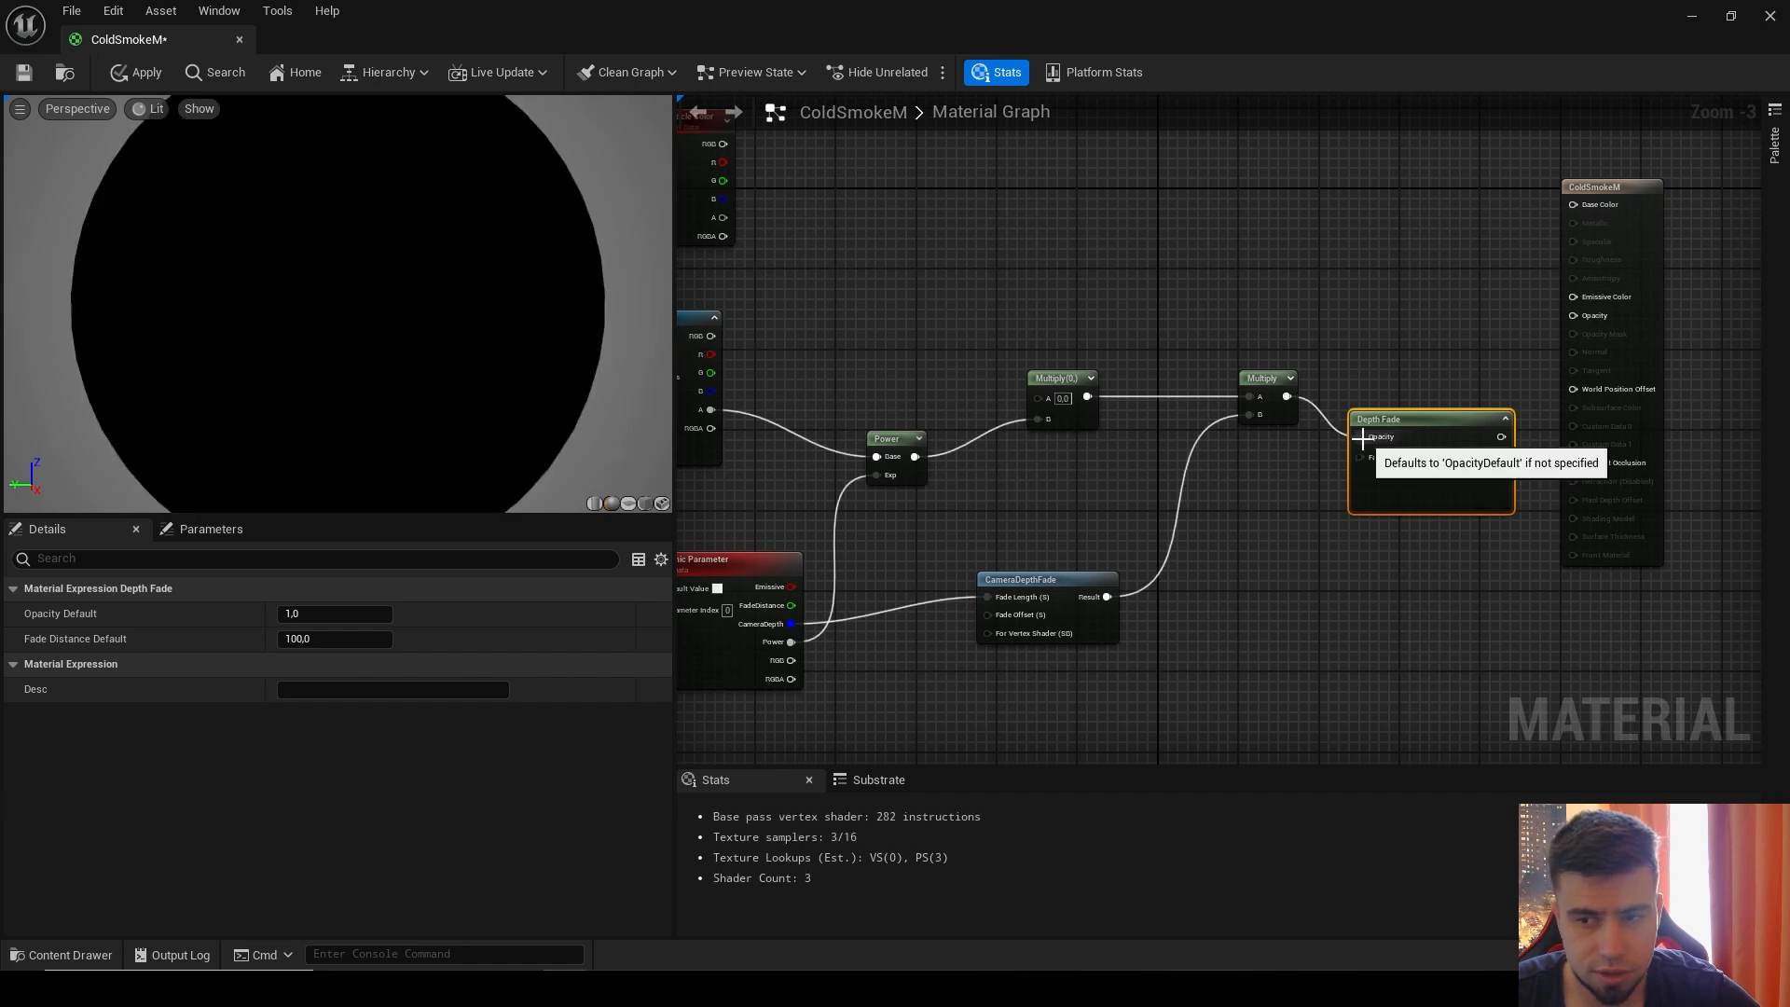
Step: Connect the Dynamic Parameter's Emissive output to Depth Fade's FadeDistance, and Depth Fade's output to the material's Opacity
drag(790, 586, 1363, 457)
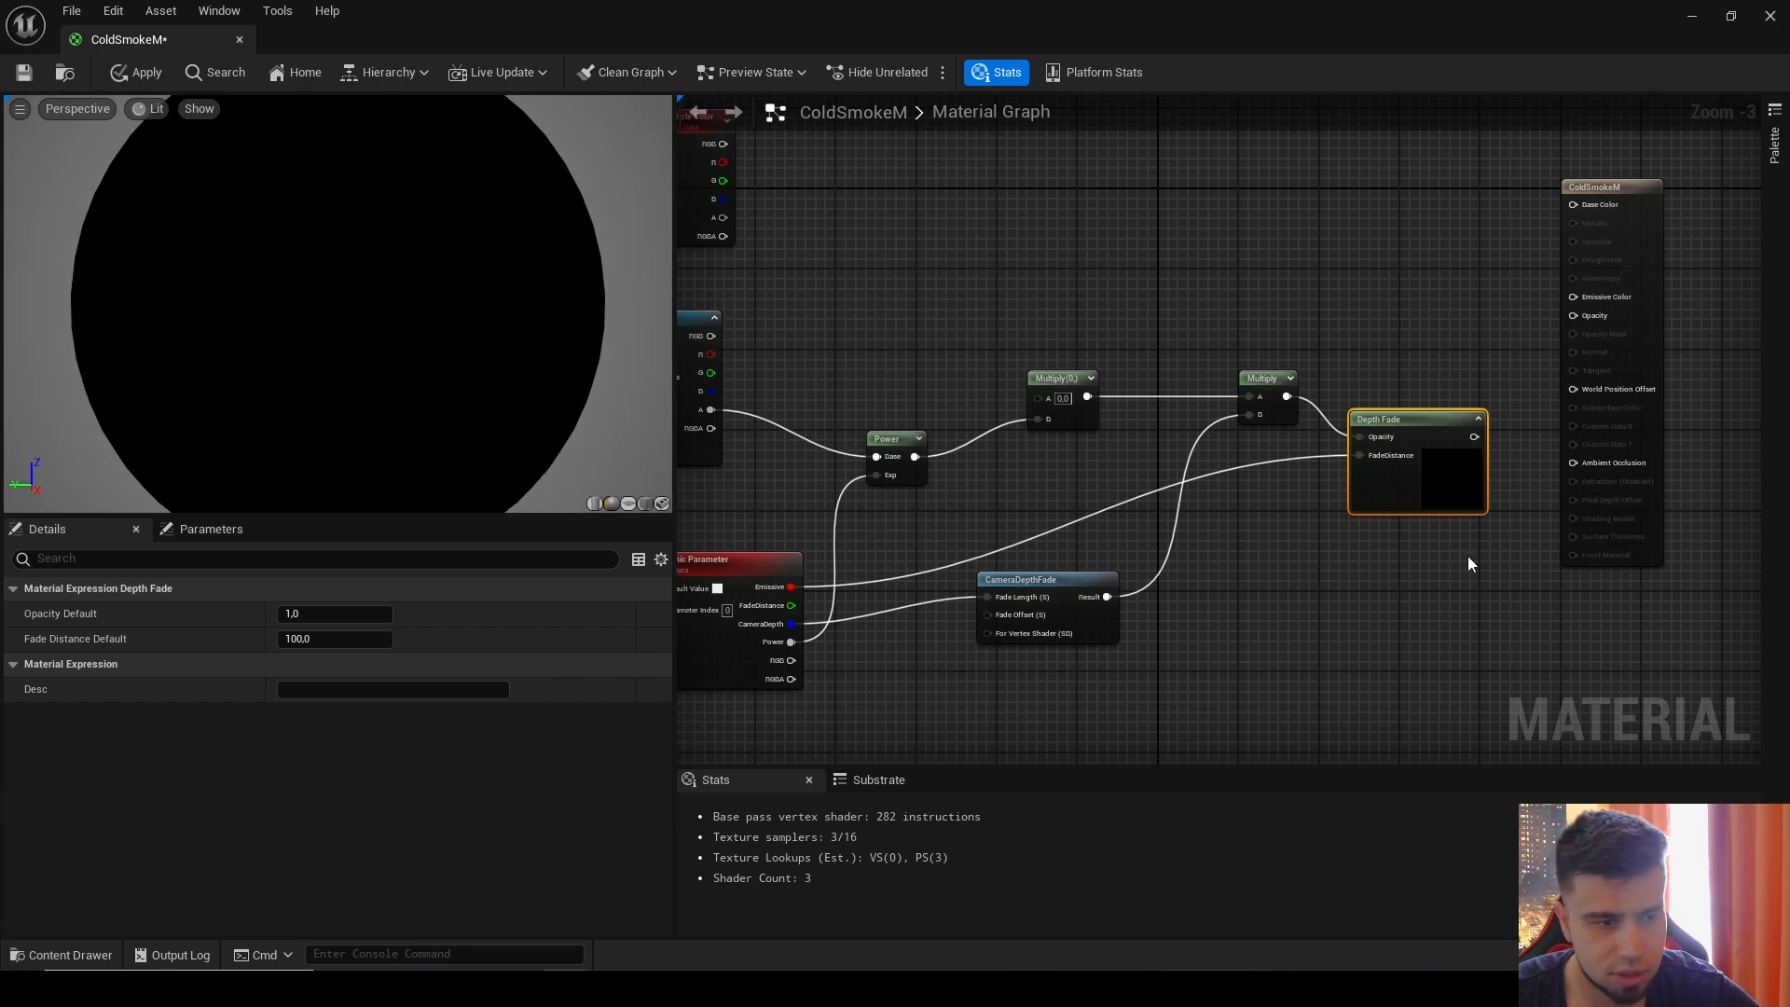
right_drag(1467, 555, 1390, 568)
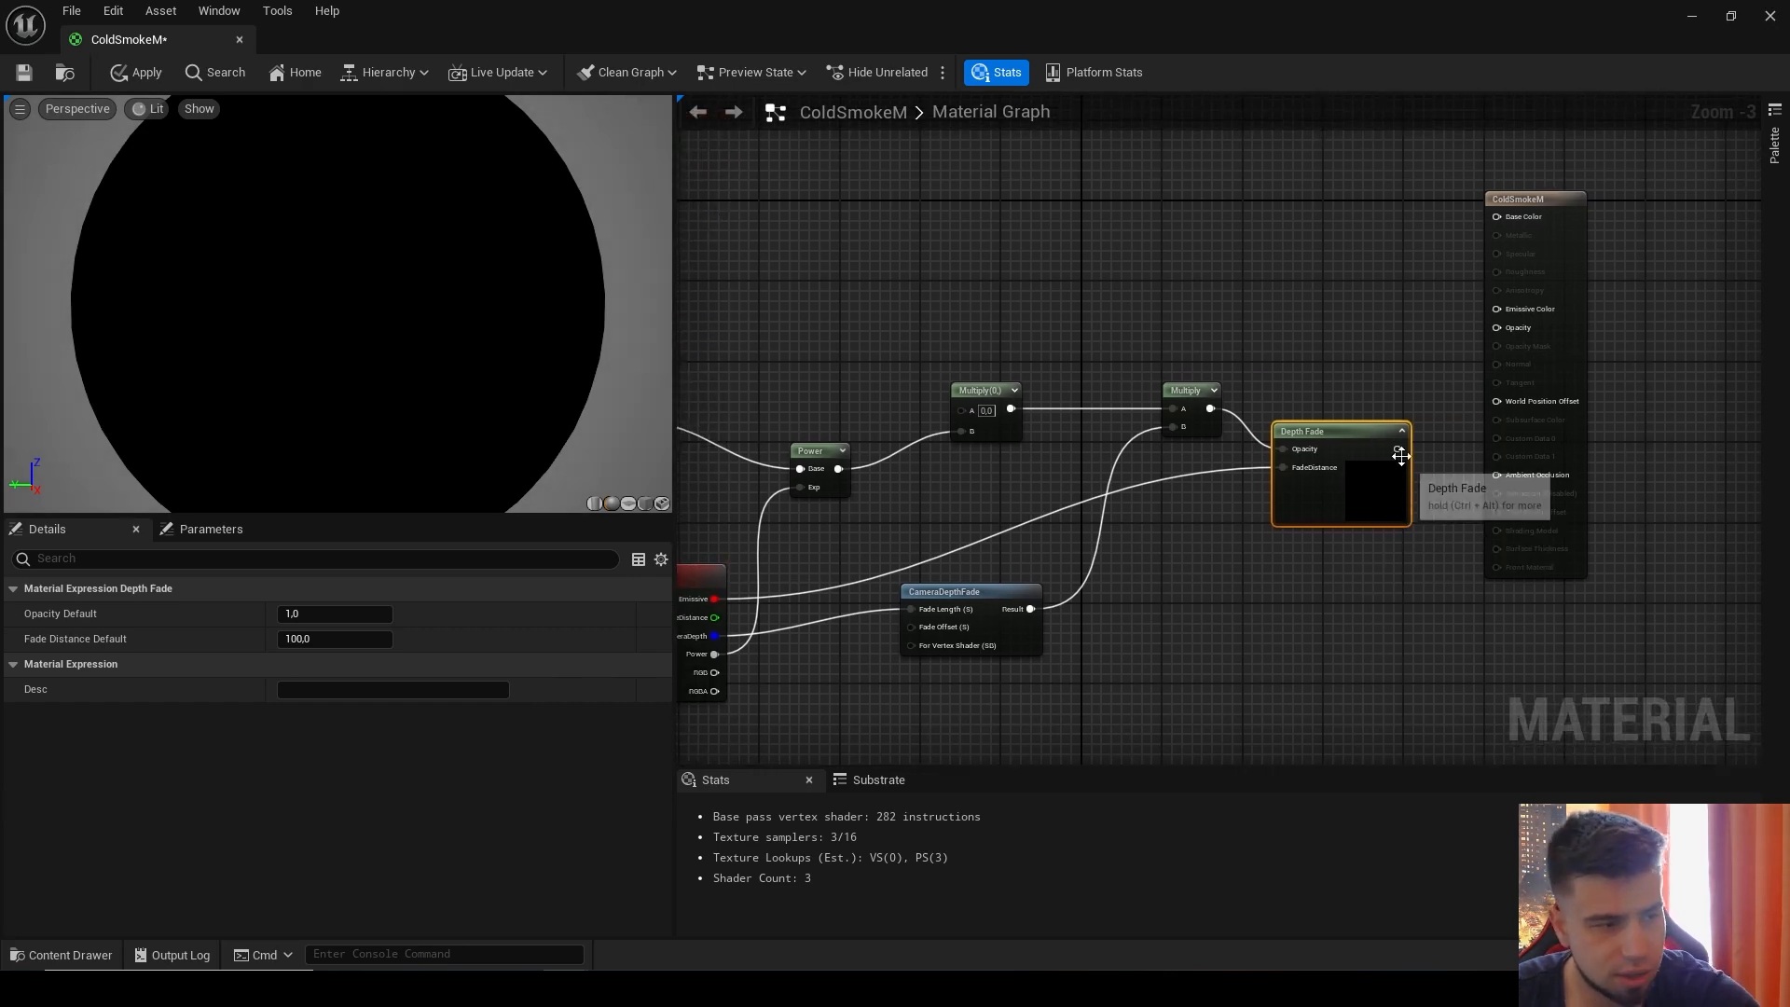
drag(1397, 448, 1538, 333)
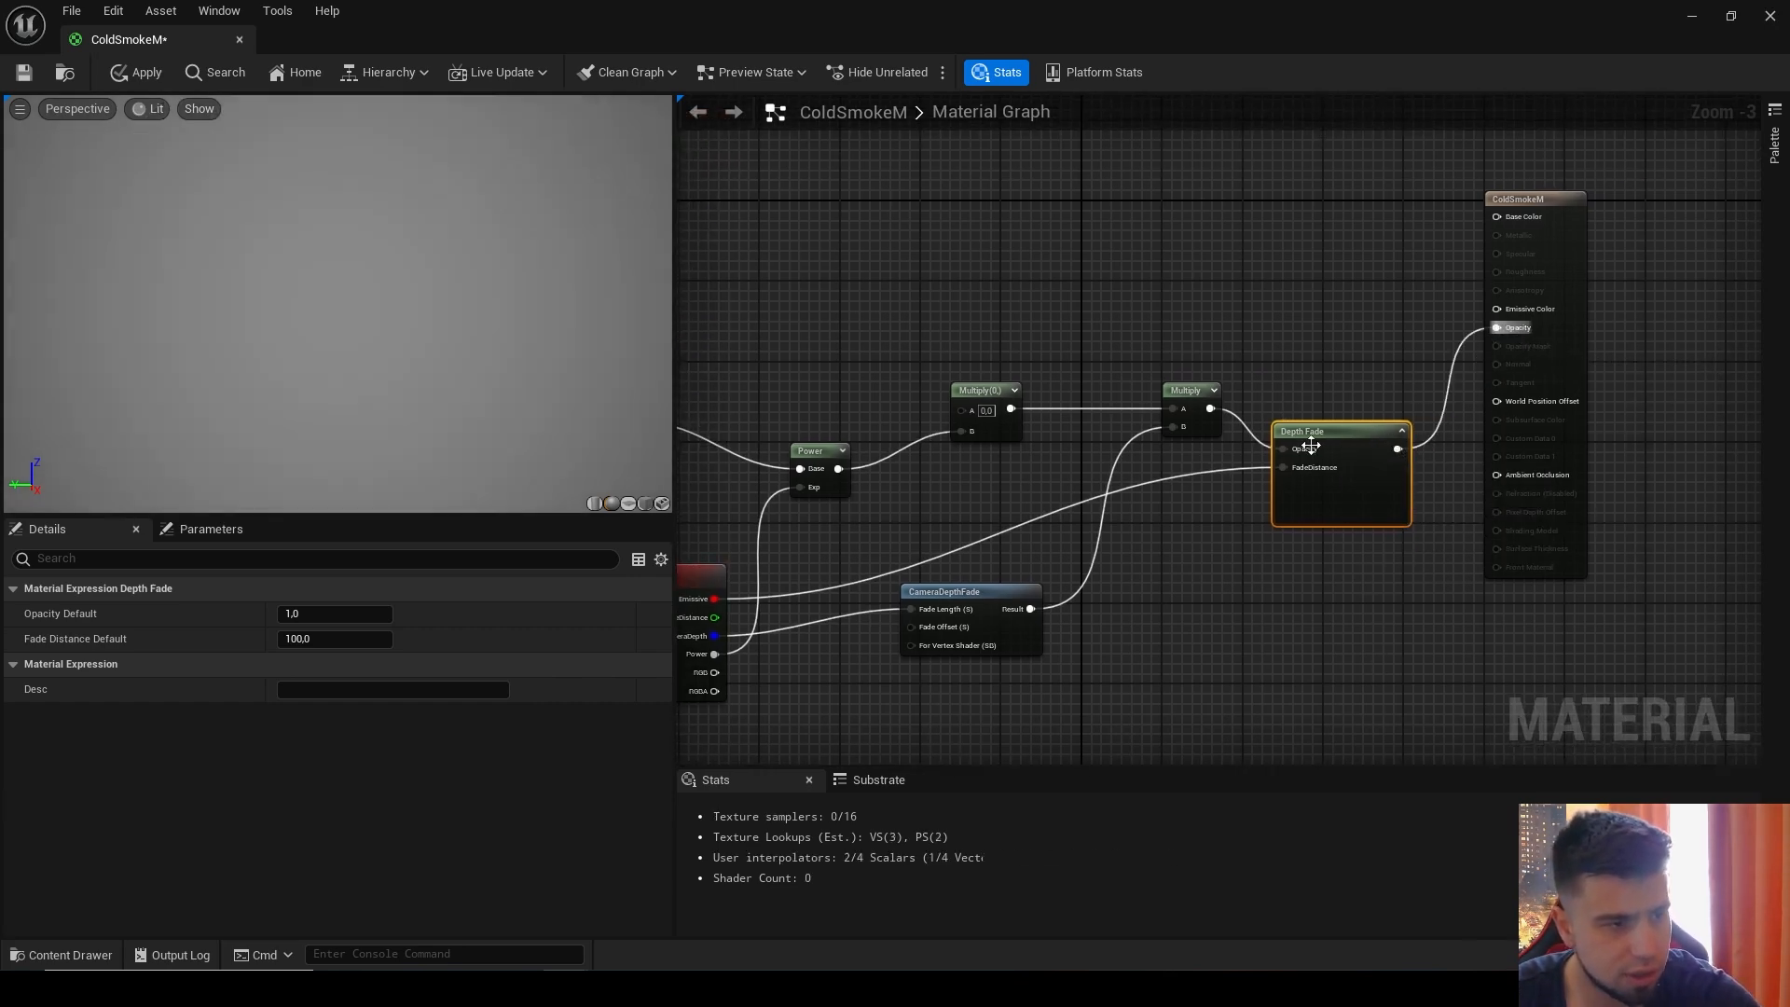
Step: Shift CameraDepthFade and the first Multiply slightly, and connect the Particle Color alpha to that Multiply's A input
right_drag(876, 277, 1119, 284)
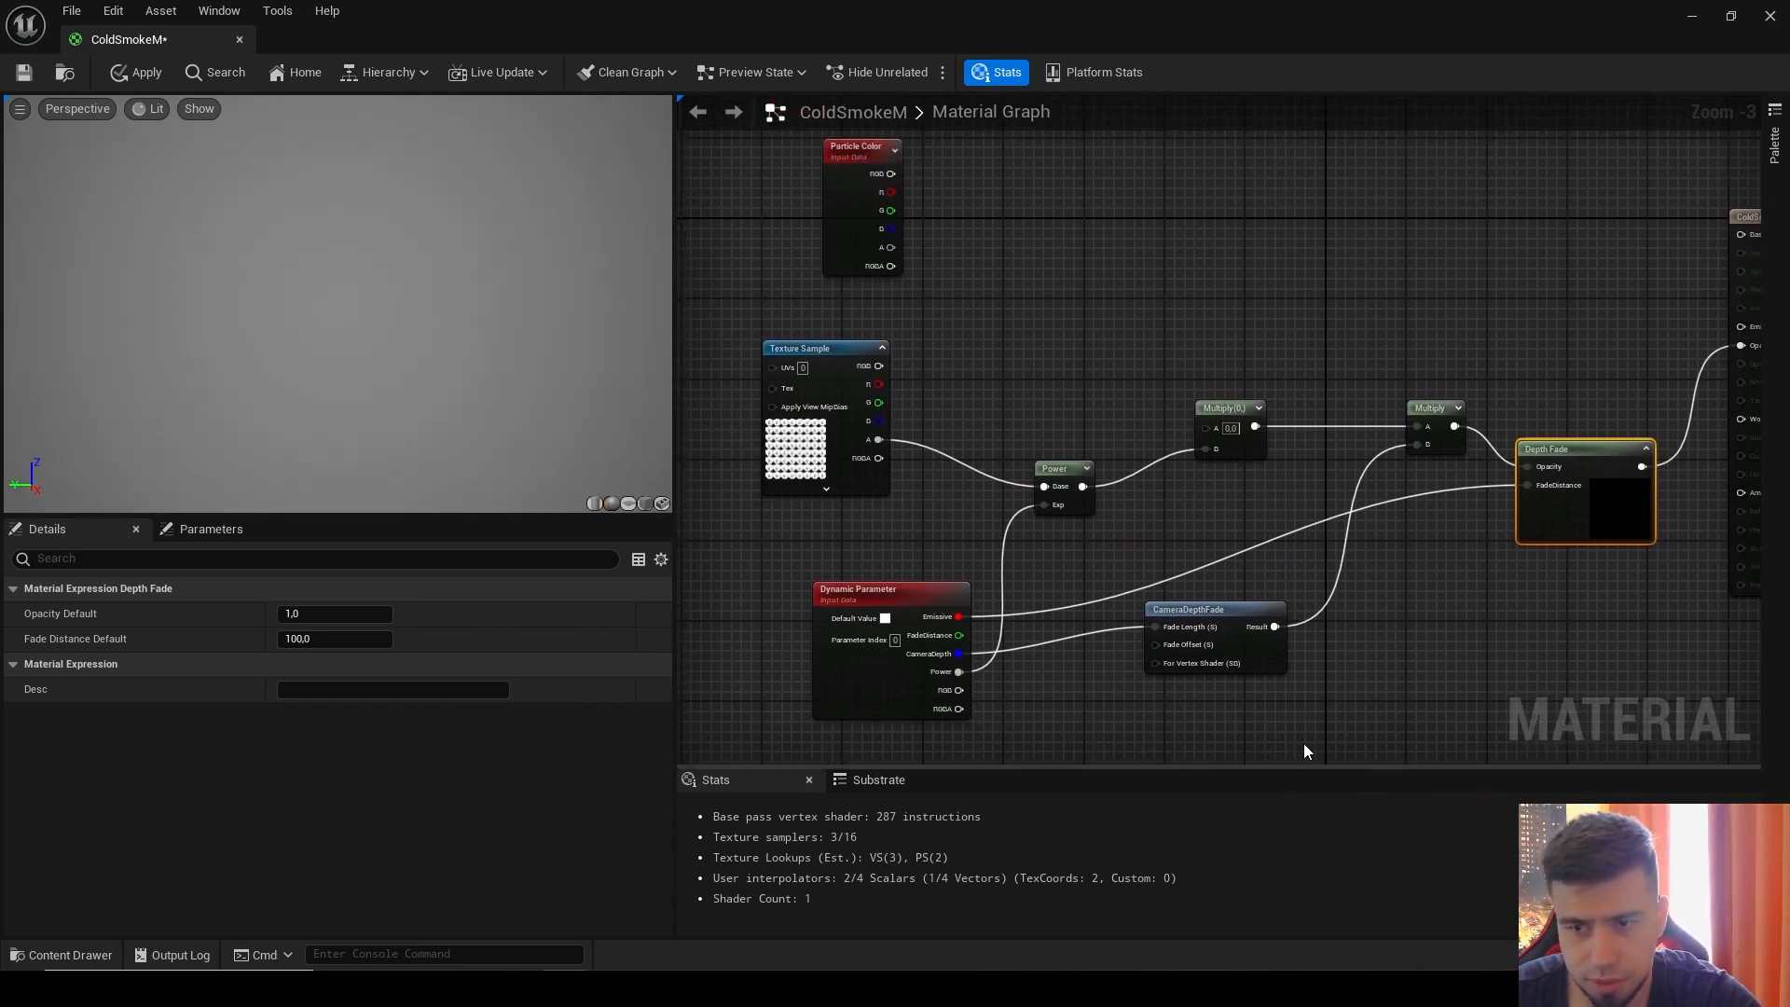
drag(1221, 613, 1210, 631)
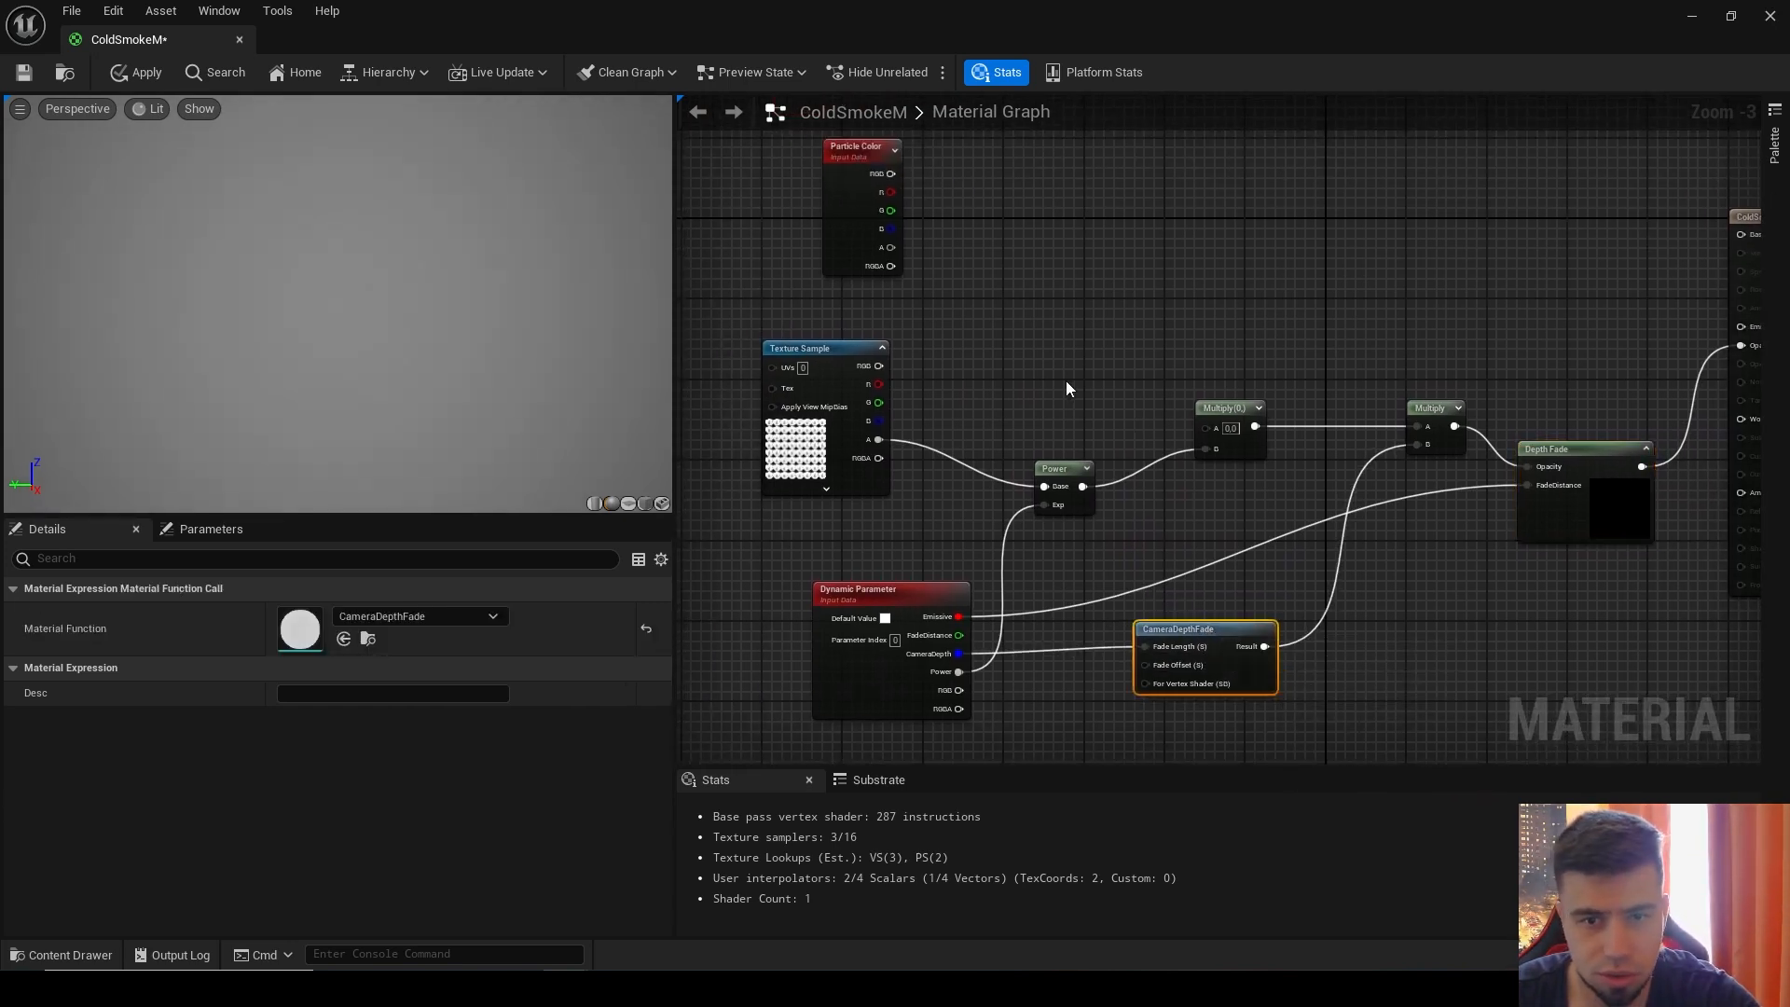
right_drag(1066, 388, 1076, 440)
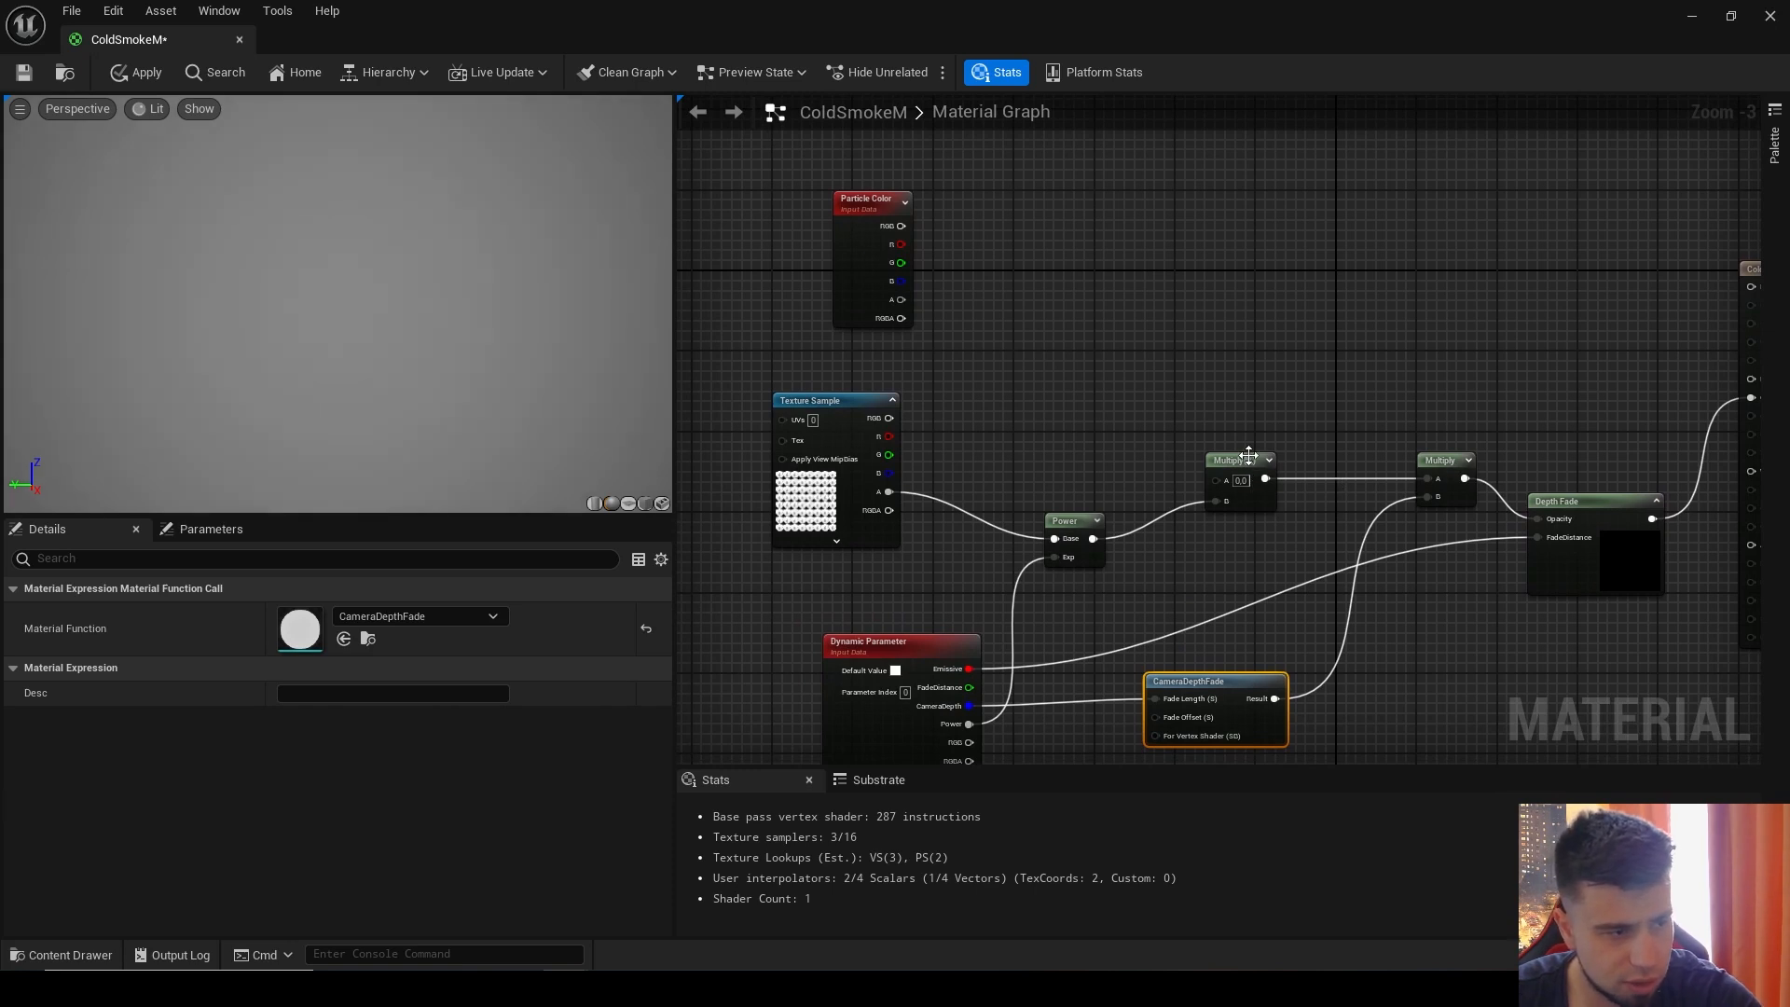
drag(1249, 454, 1229, 424)
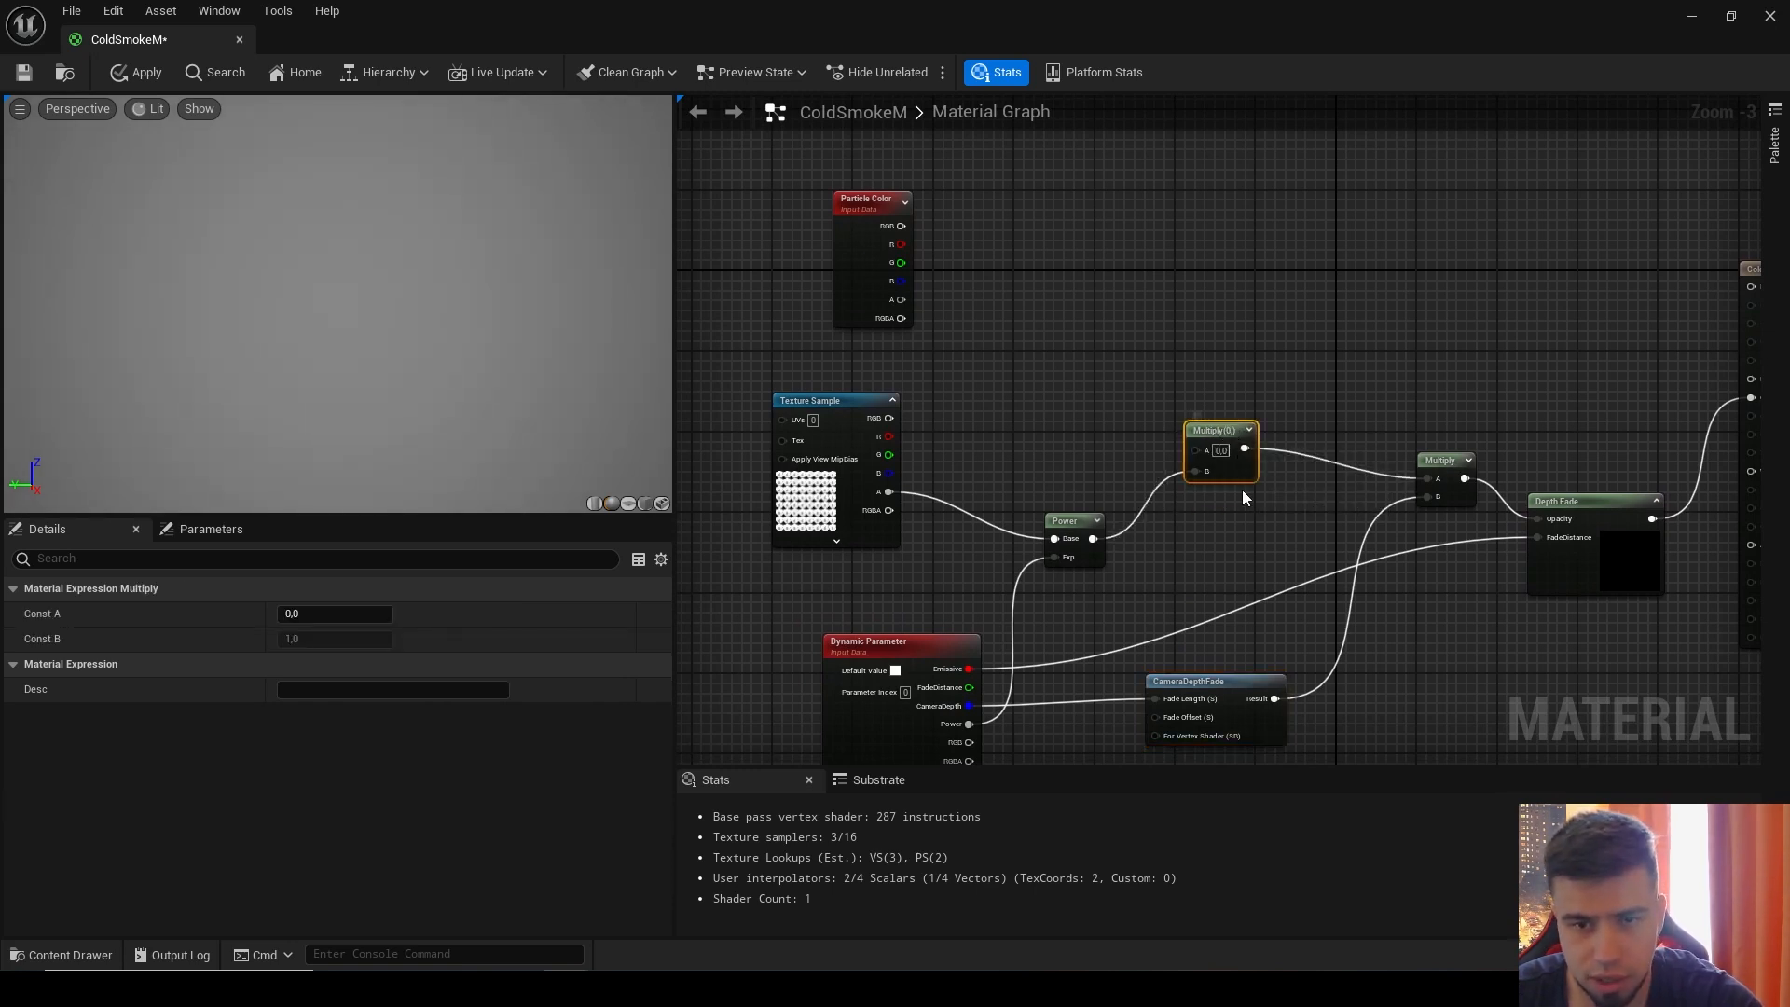
drag(900, 299, 1197, 448)
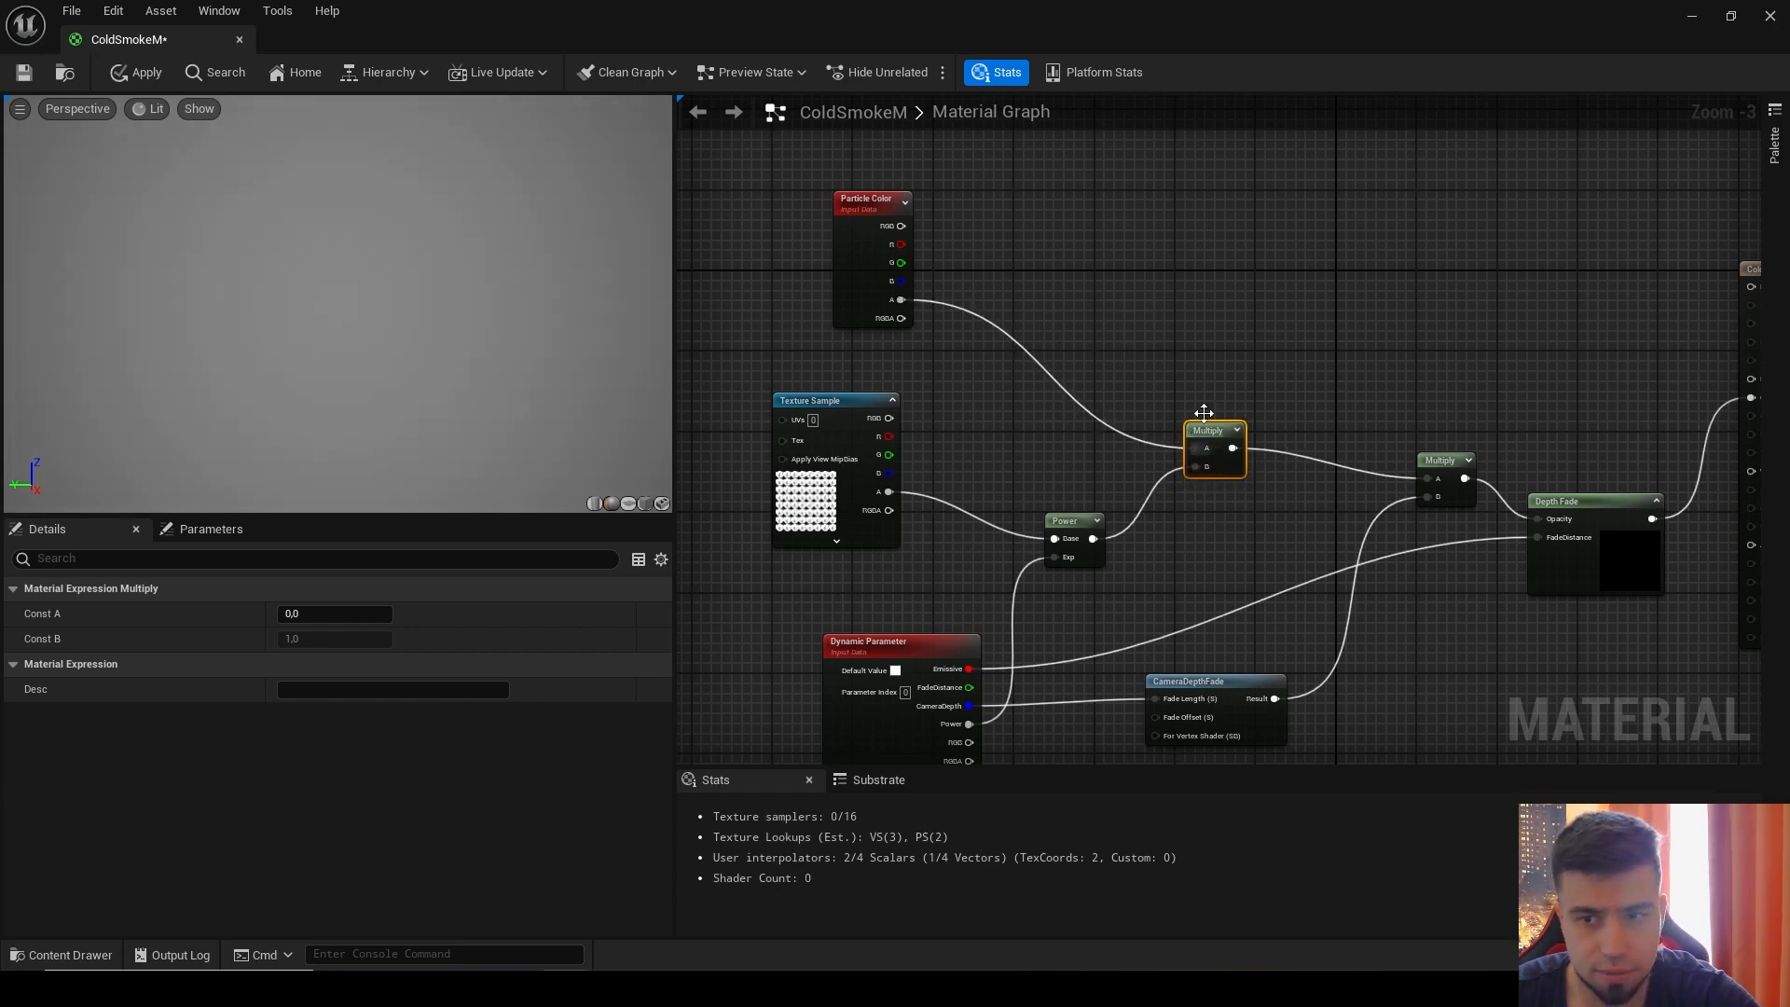
Step: Add a duplicate Multiply node beside Particle Color, with the Texture Sample RGB on A and the Particle Color RGB on B
right_drag(1222, 280, 1225, 308)
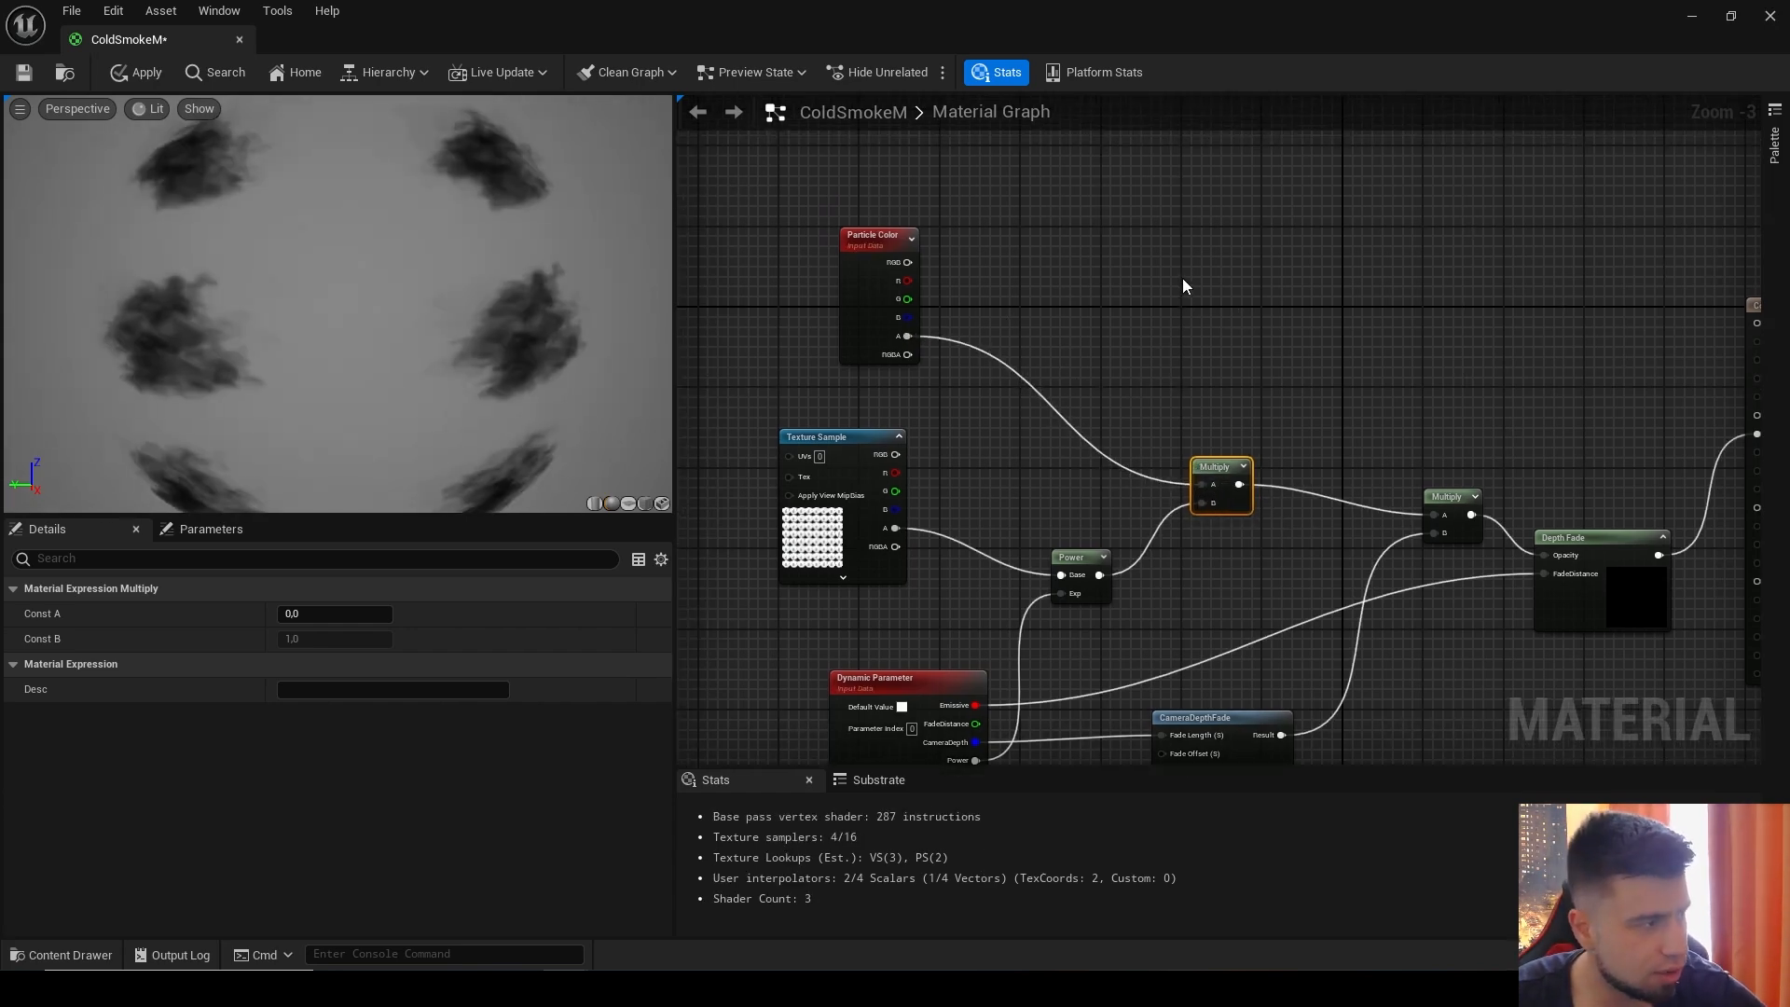
key(ctrl+v)
drag(1189, 252, 1181, 240)
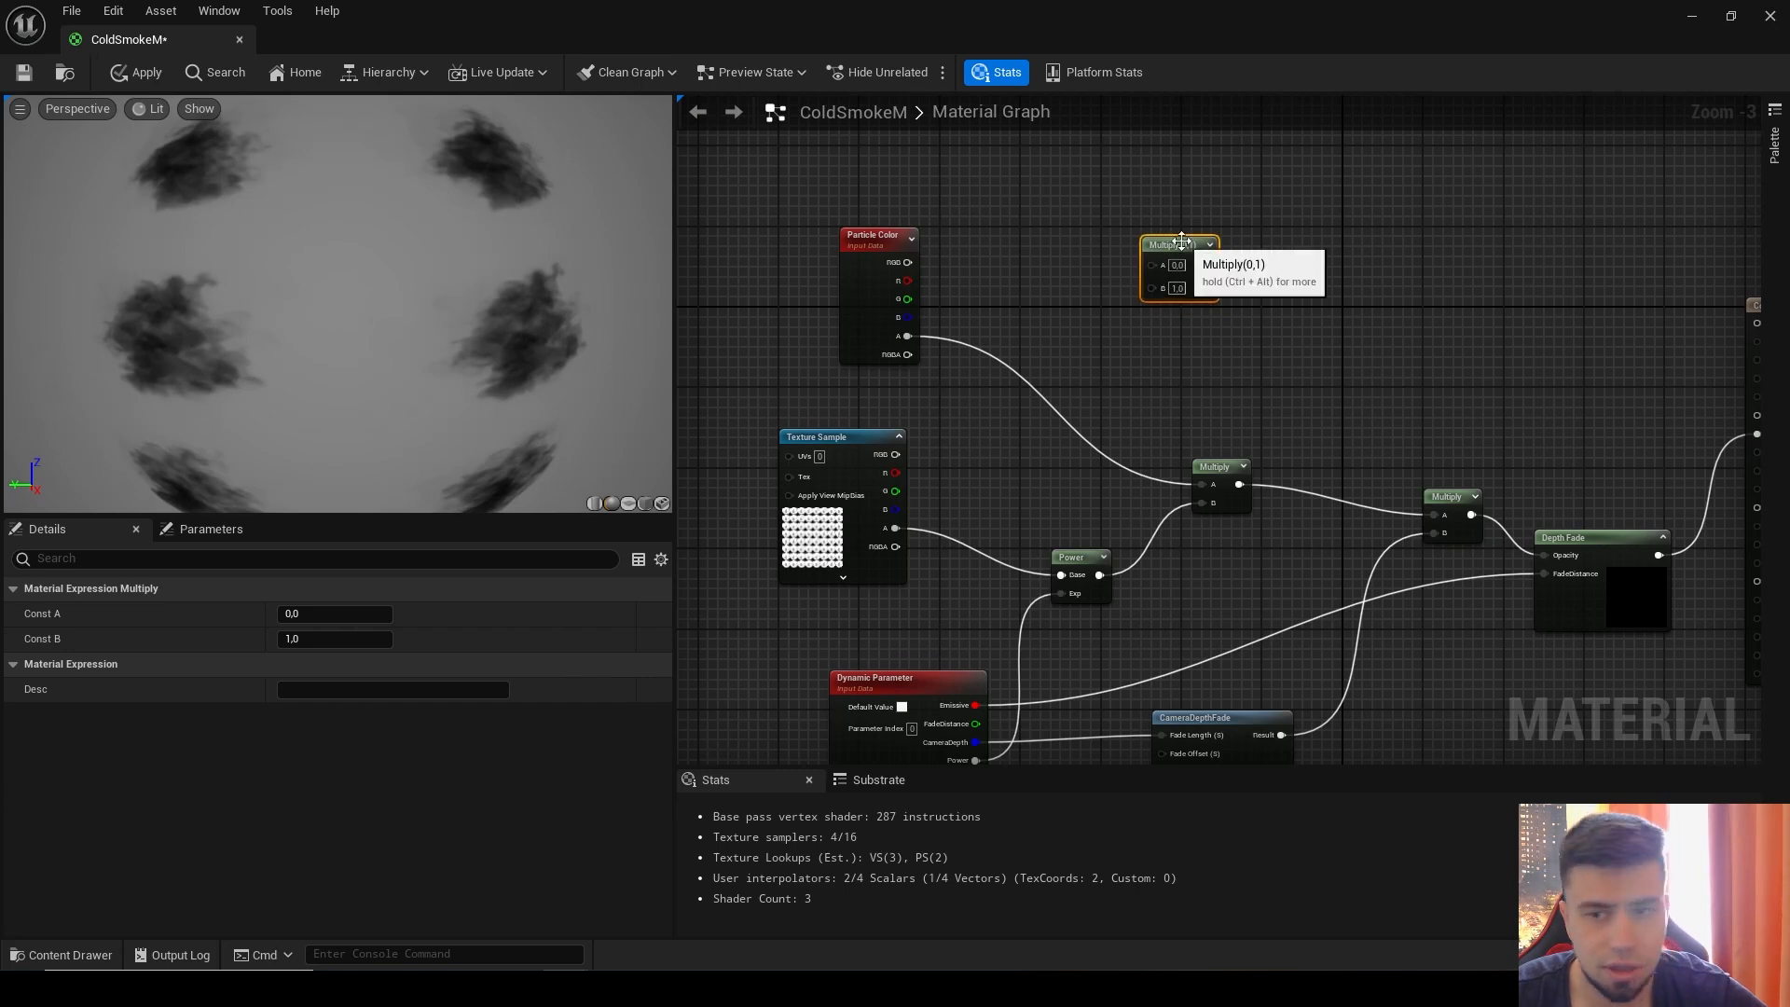
drag(907, 262, 1152, 286)
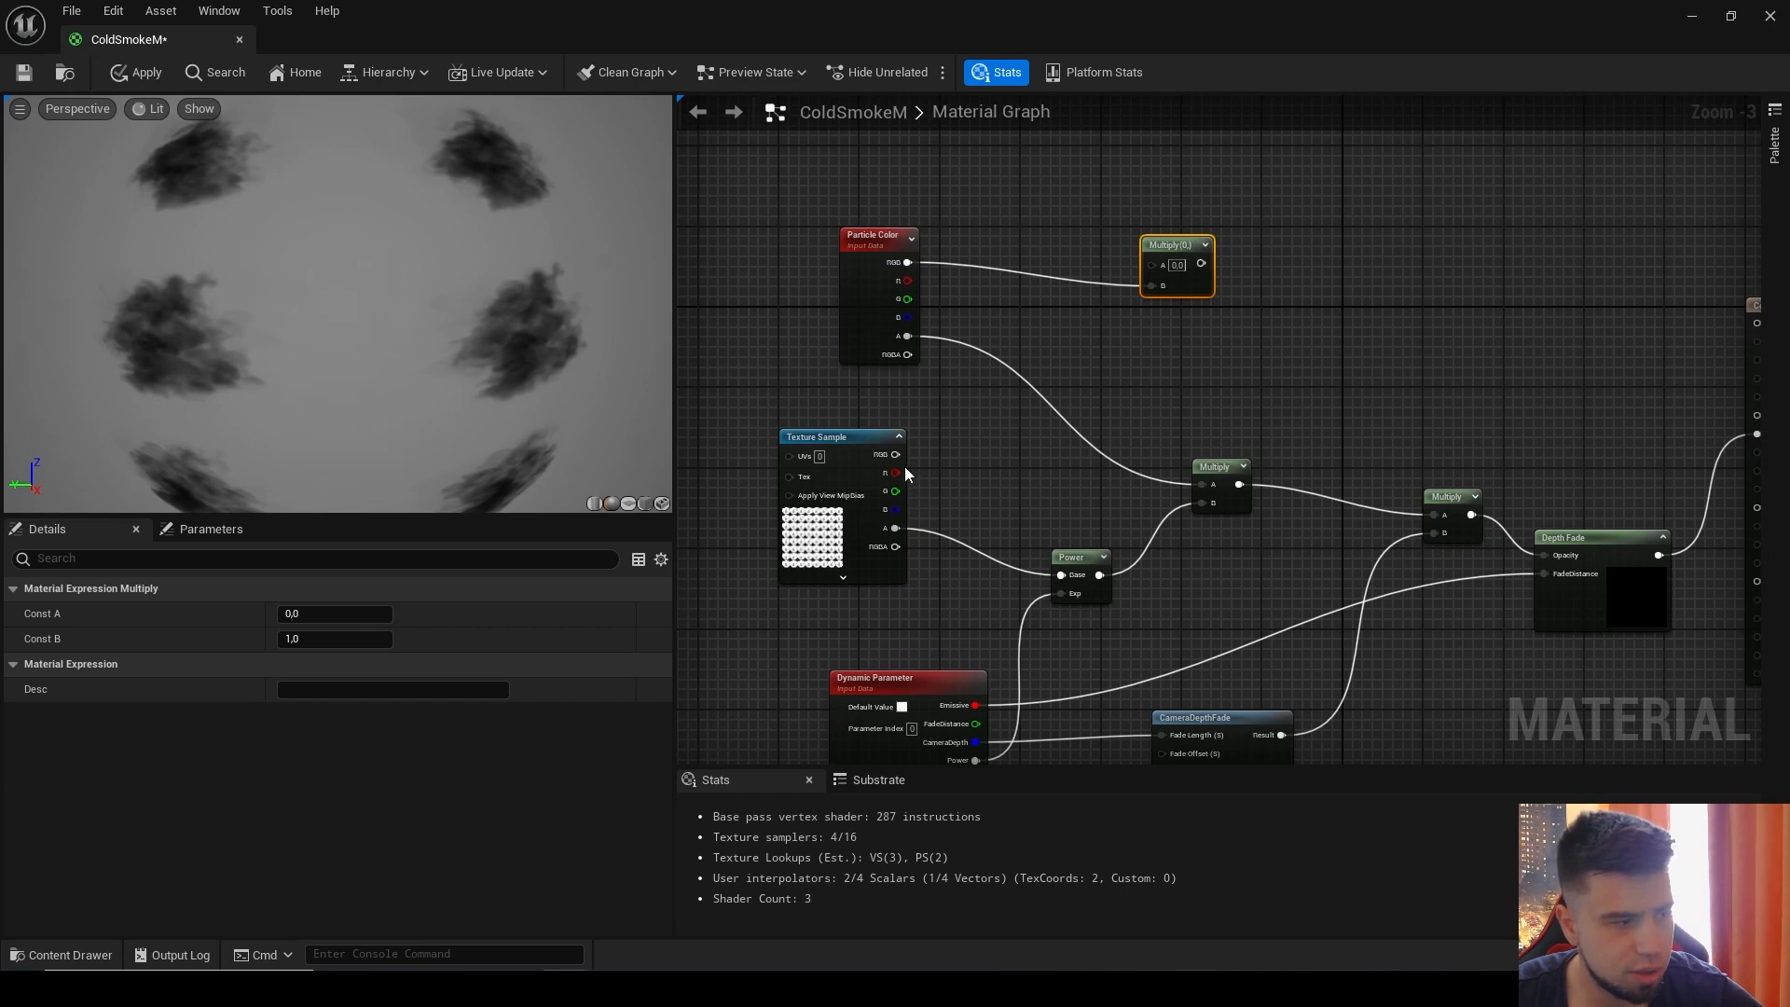
drag(895, 455, 1152, 264)
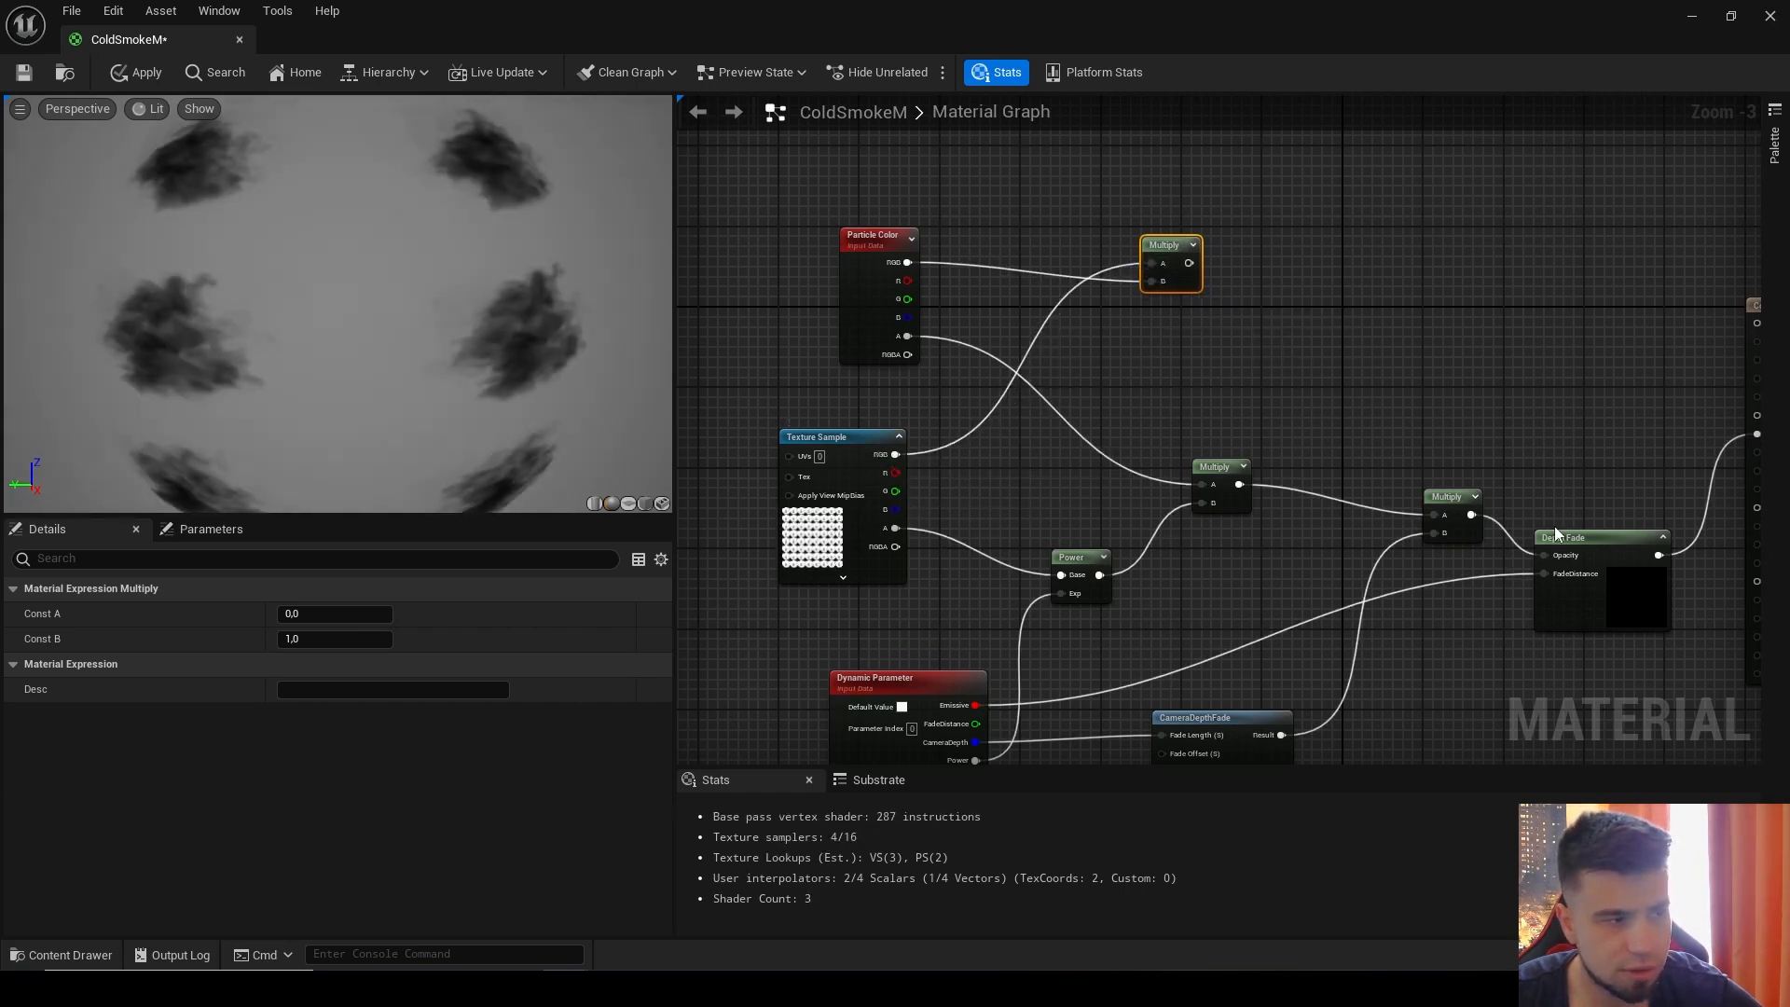
Step: Add another Multiply before the result node, fed by the color Multiply on A and the Dynamic Parameter's FadeDistance on B
right_drag(1406, 384, 1142, 344)
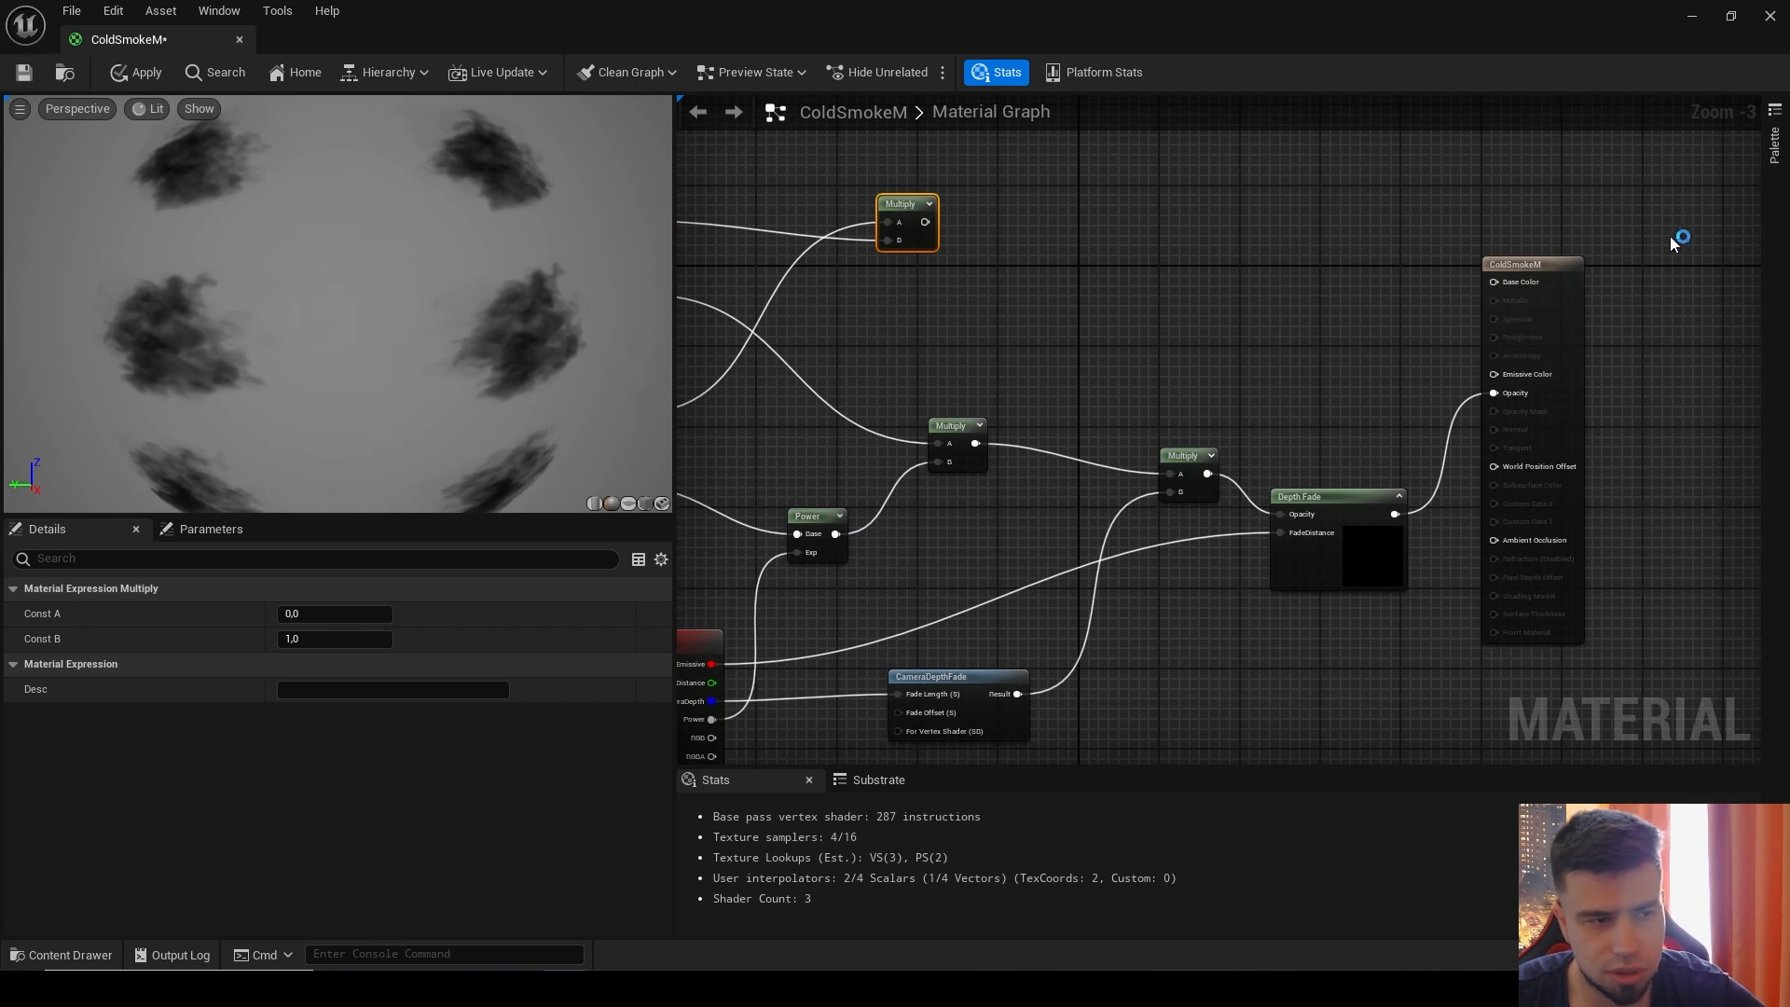
drag(1582, 383, 1591, 342)
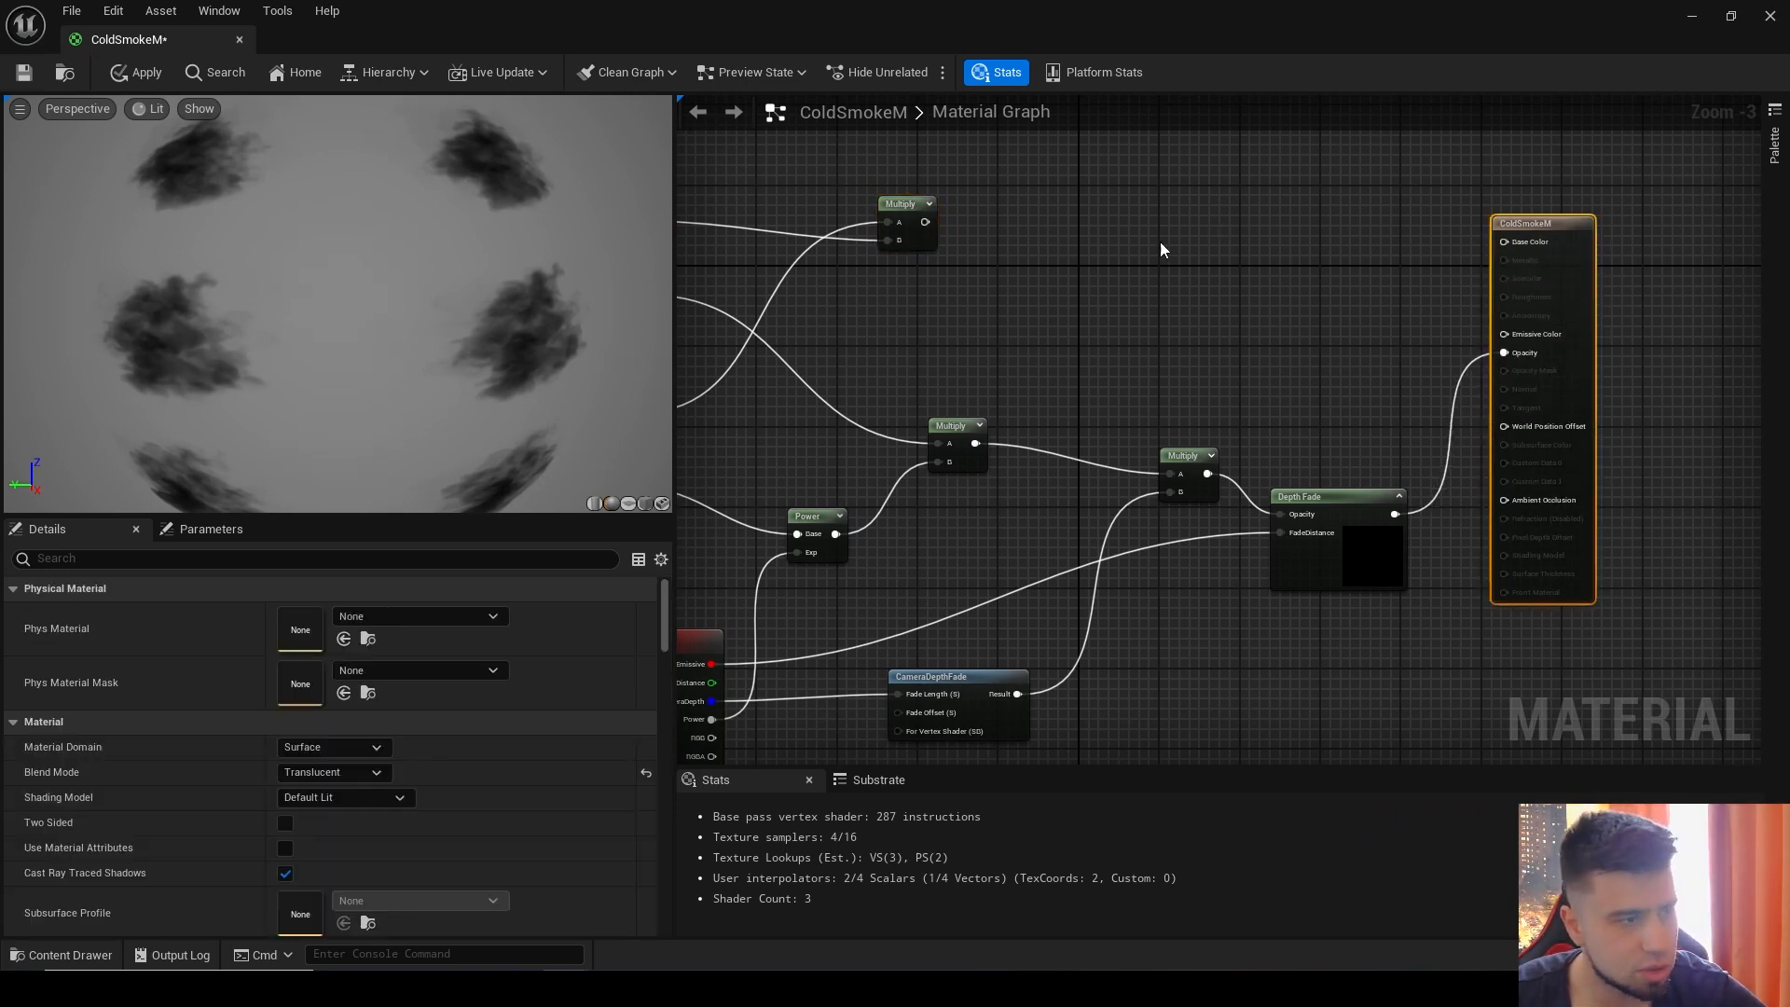
click(1187, 228)
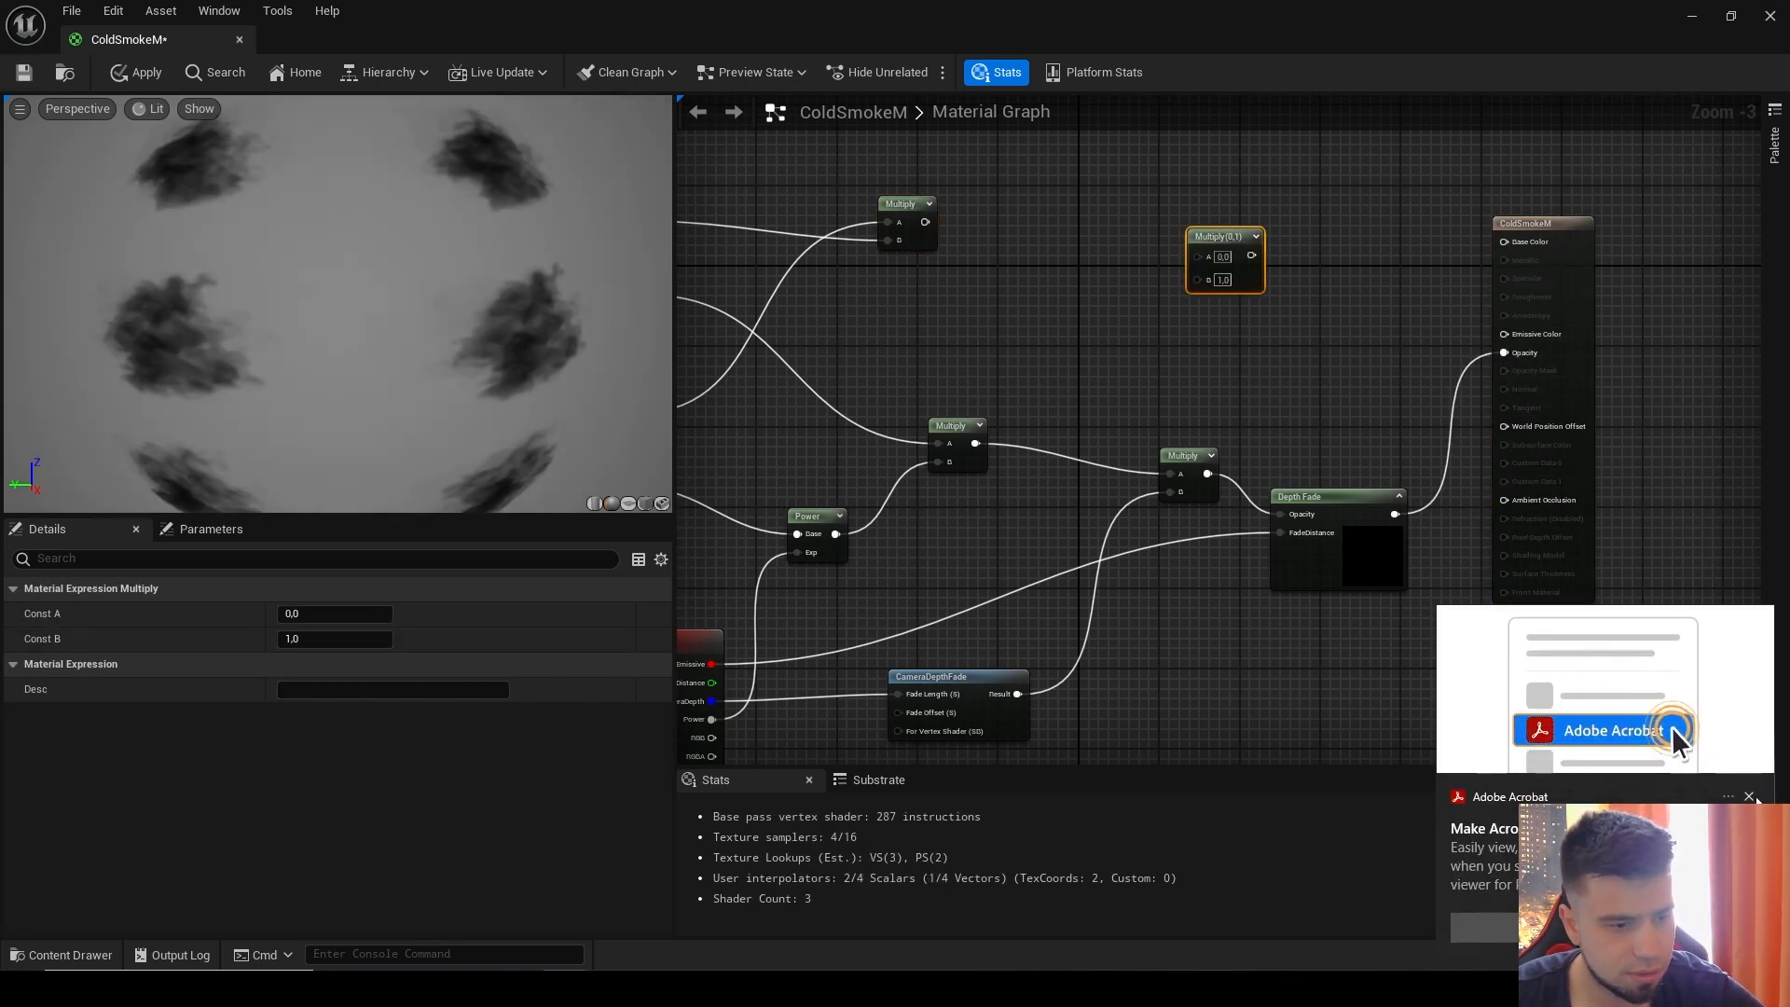
drag(928, 228, 1197, 261)
right_drag(1126, 322, 1239, 308)
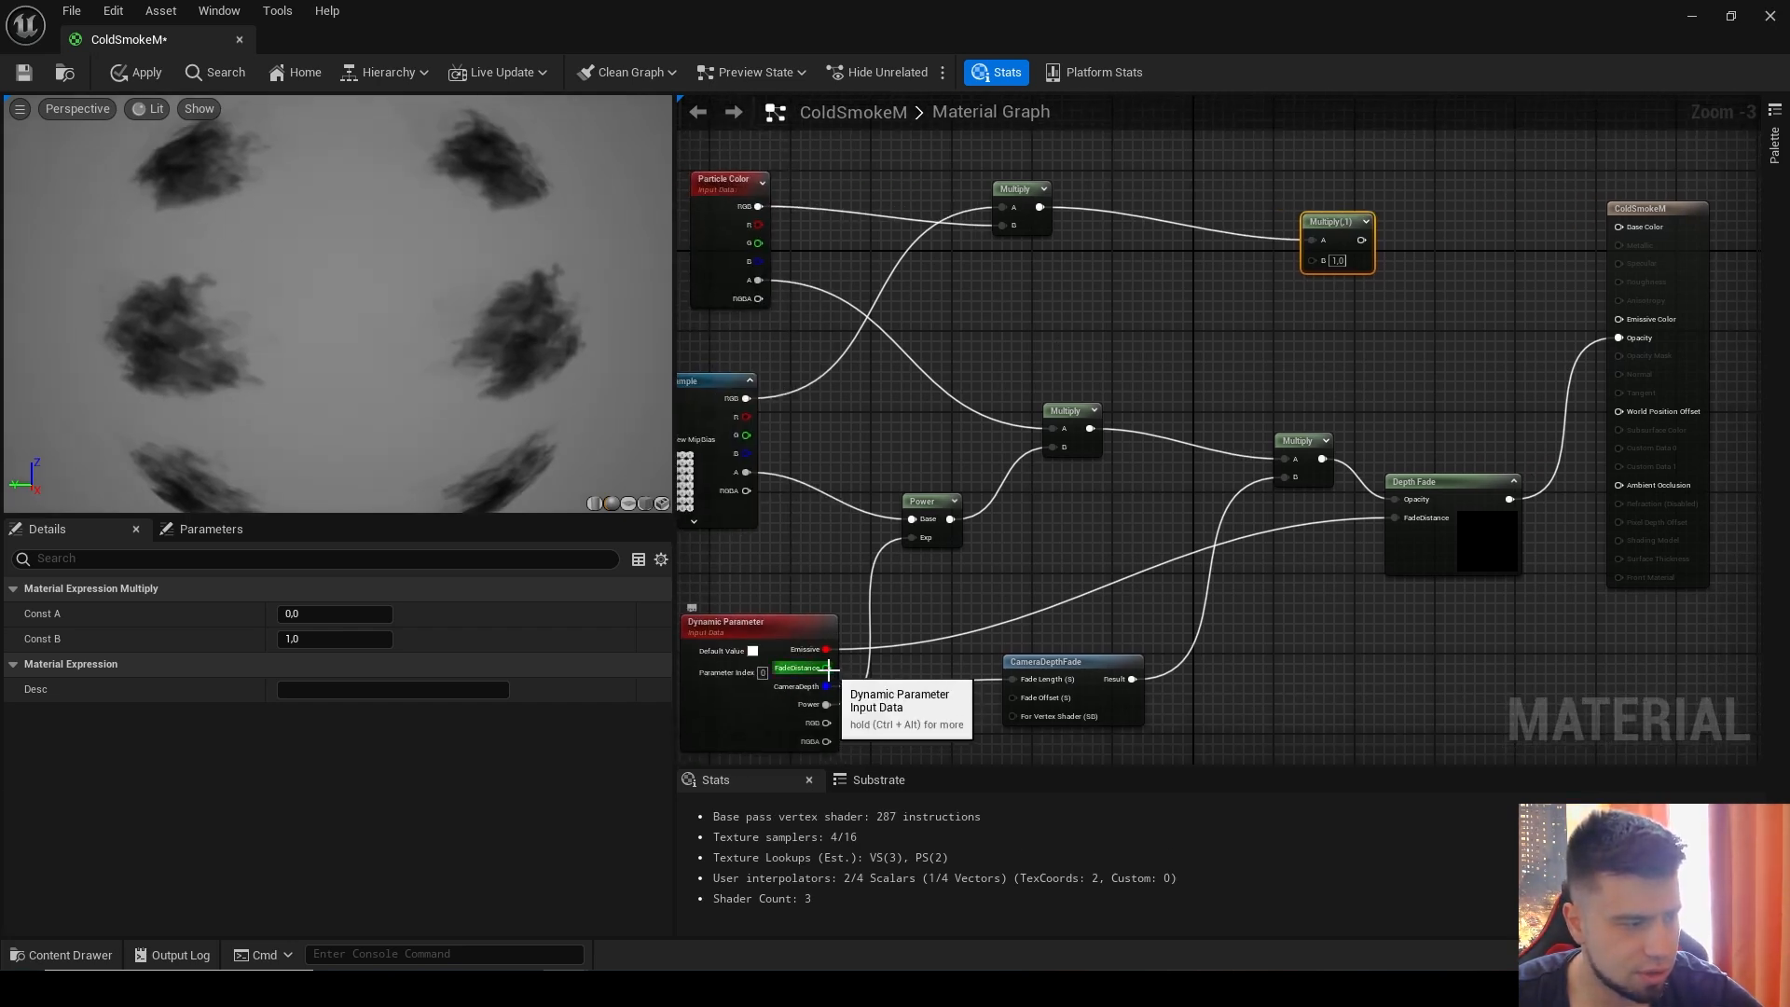
drag(831, 667, 1322, 264)
Step: Connect the new Multiply to Emissive Color and the color Multiply to Base Color, and save the material
right_drag(1322, 265, 1116, 343)
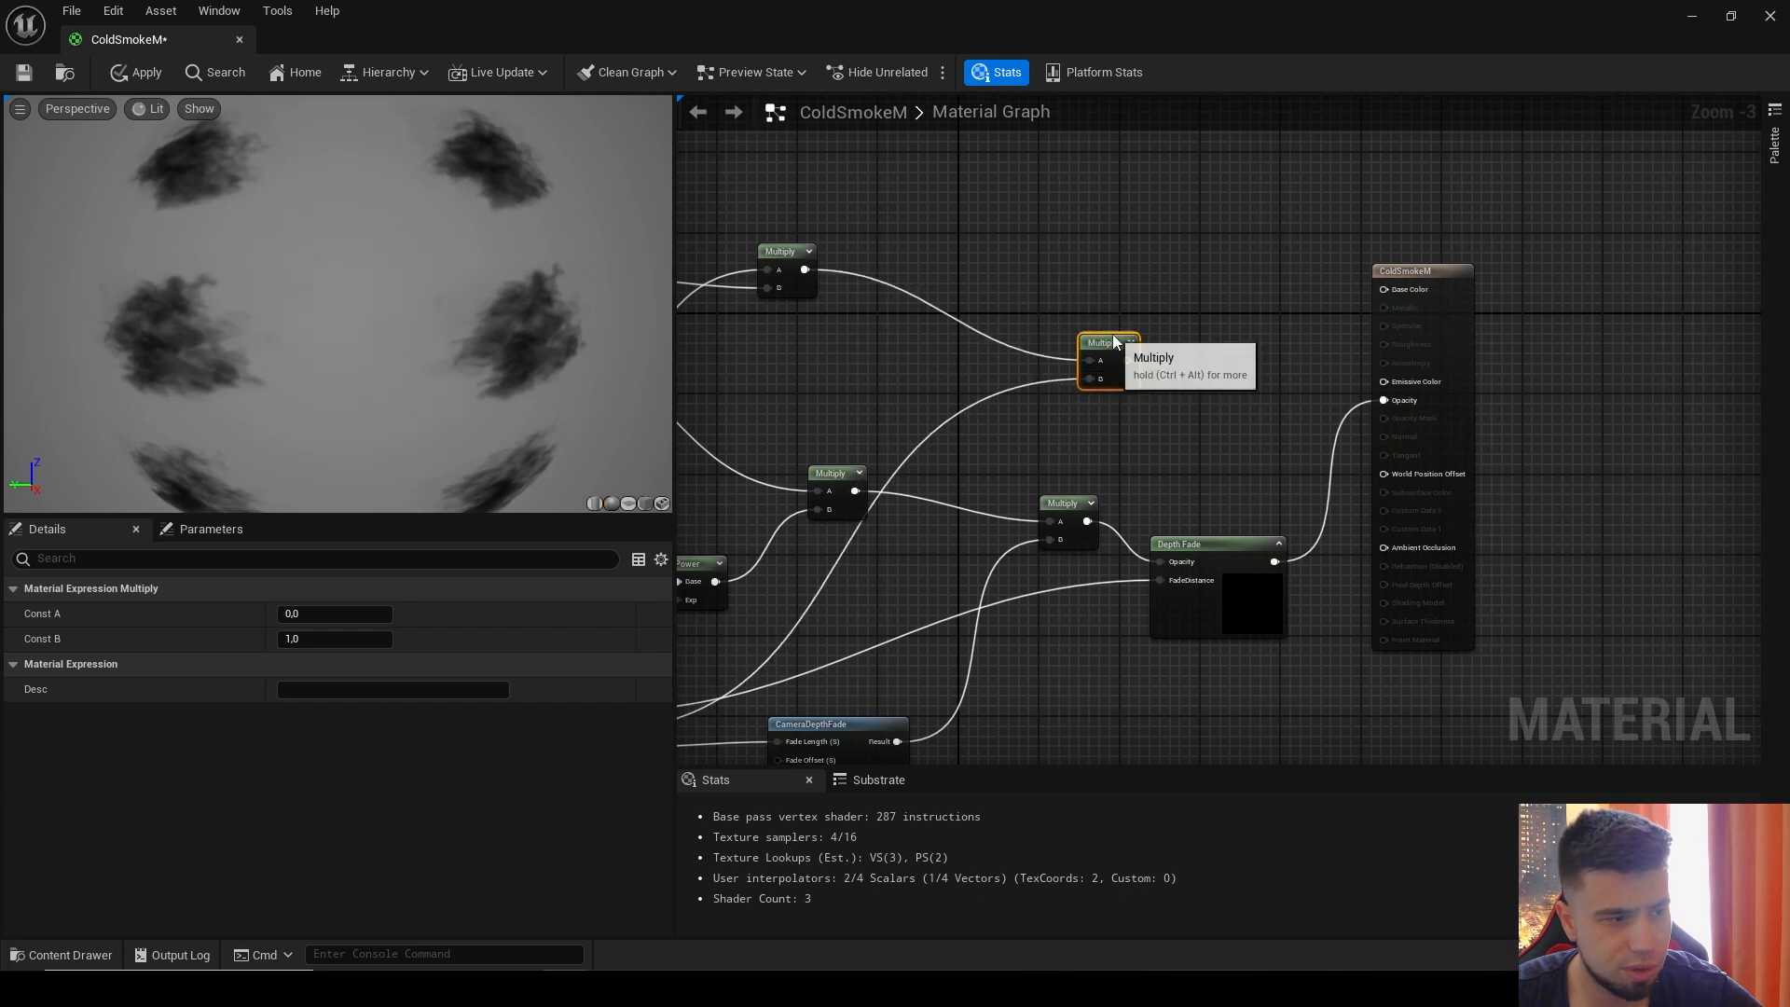
drag(1129, 362, 1398, 386)
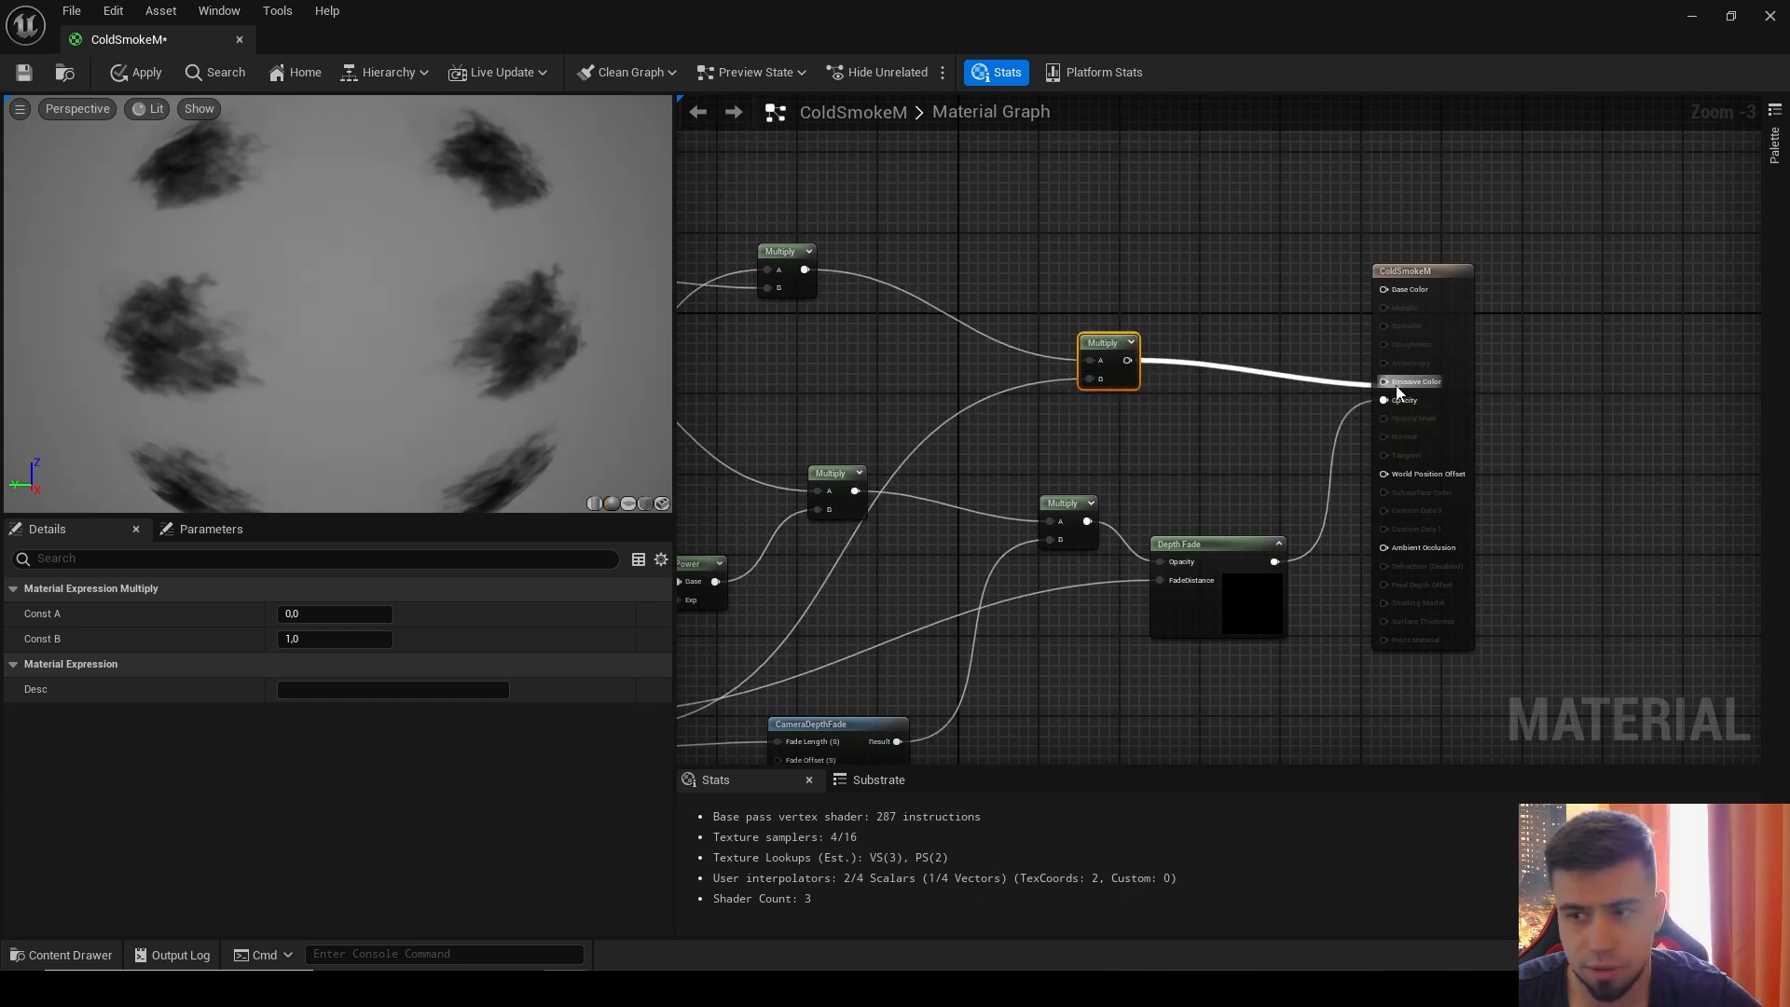
right_drag(1128, 309, 1178, 248)
drag(992, 264, 1573, 284)
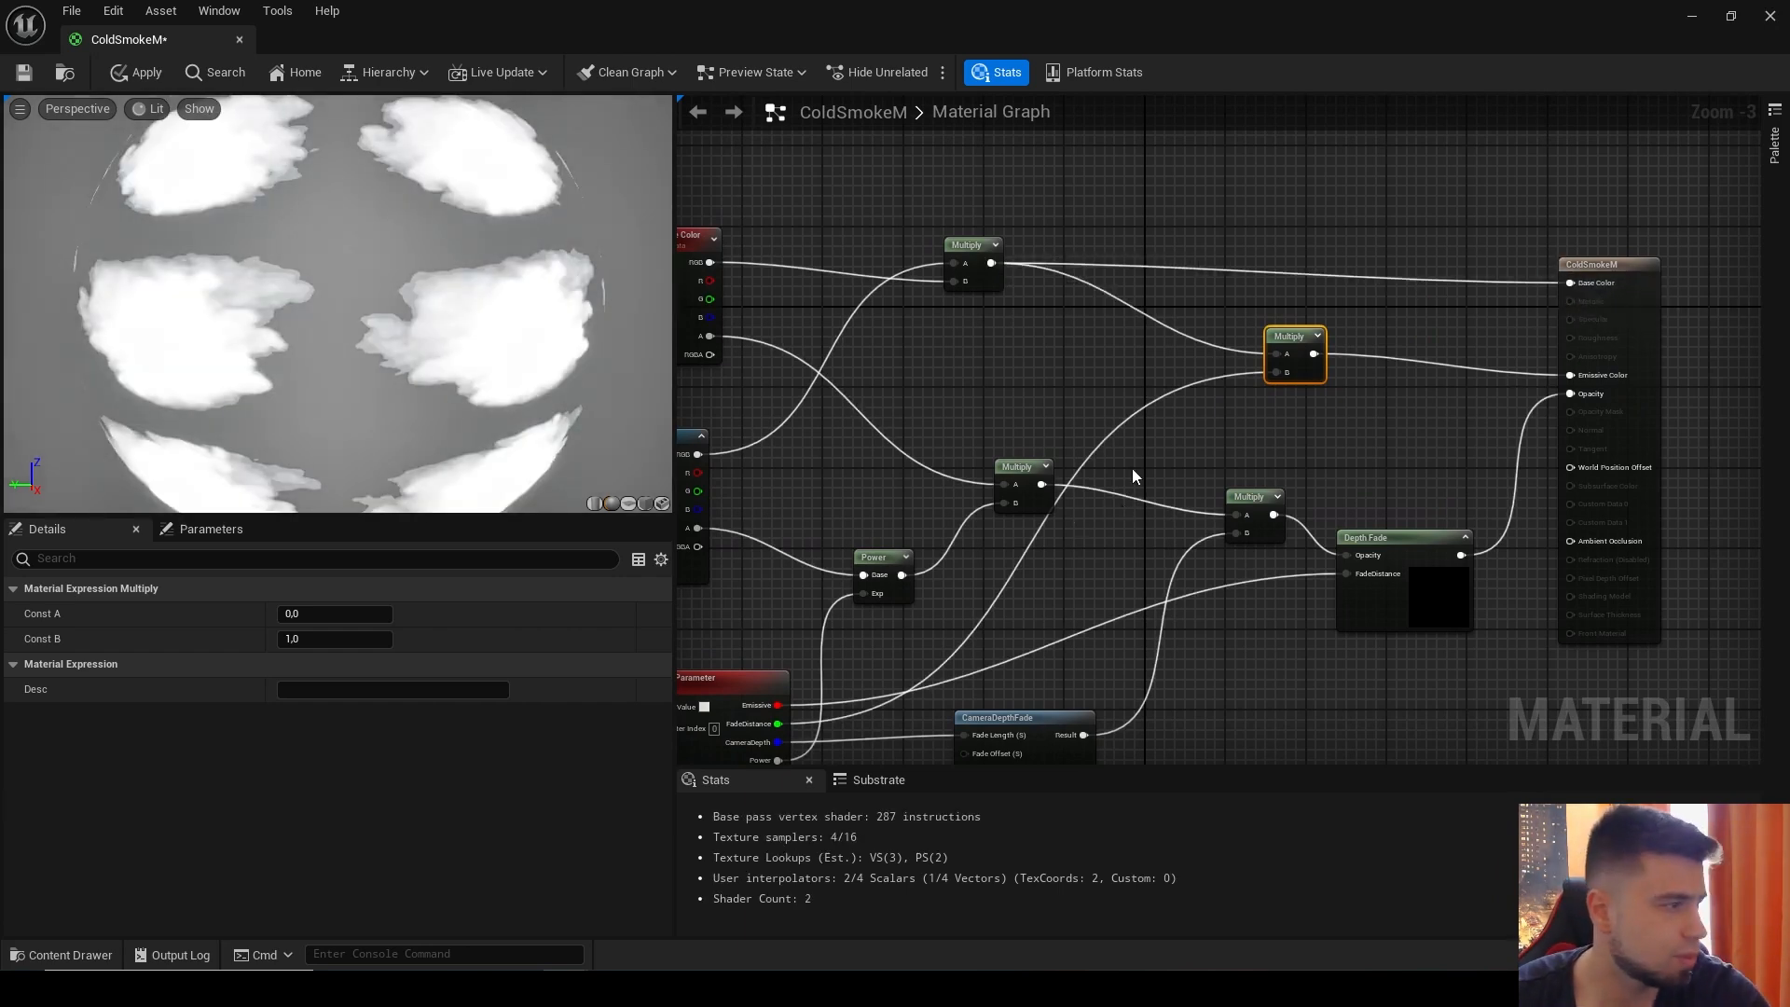
click(23, 73)
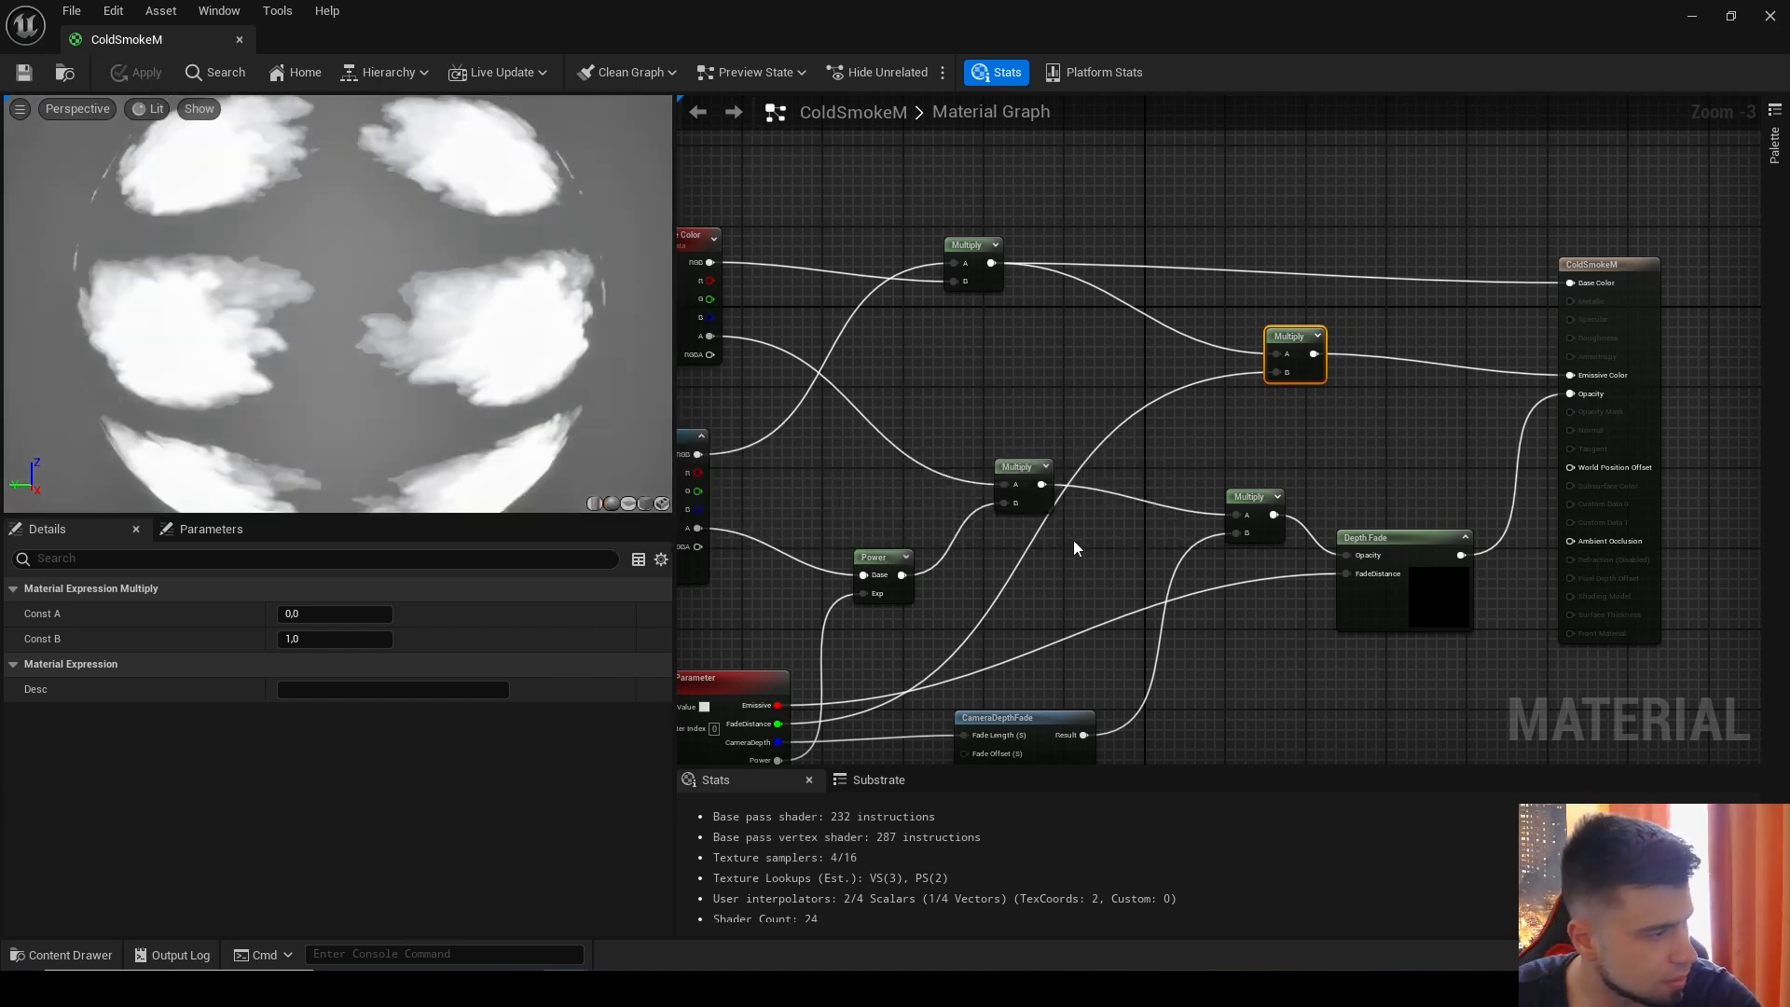
Step: Move the CameraDepthFade node slightly so it lines up with the Dynamic Parameter's CameraDepth output
scroll(415, 382, down, 3)
right_drag(836, 534, 1022, 382)
click(800, 564)
drag(800, 563, 800, 555)
drag(1220, 585, 1189, 596)
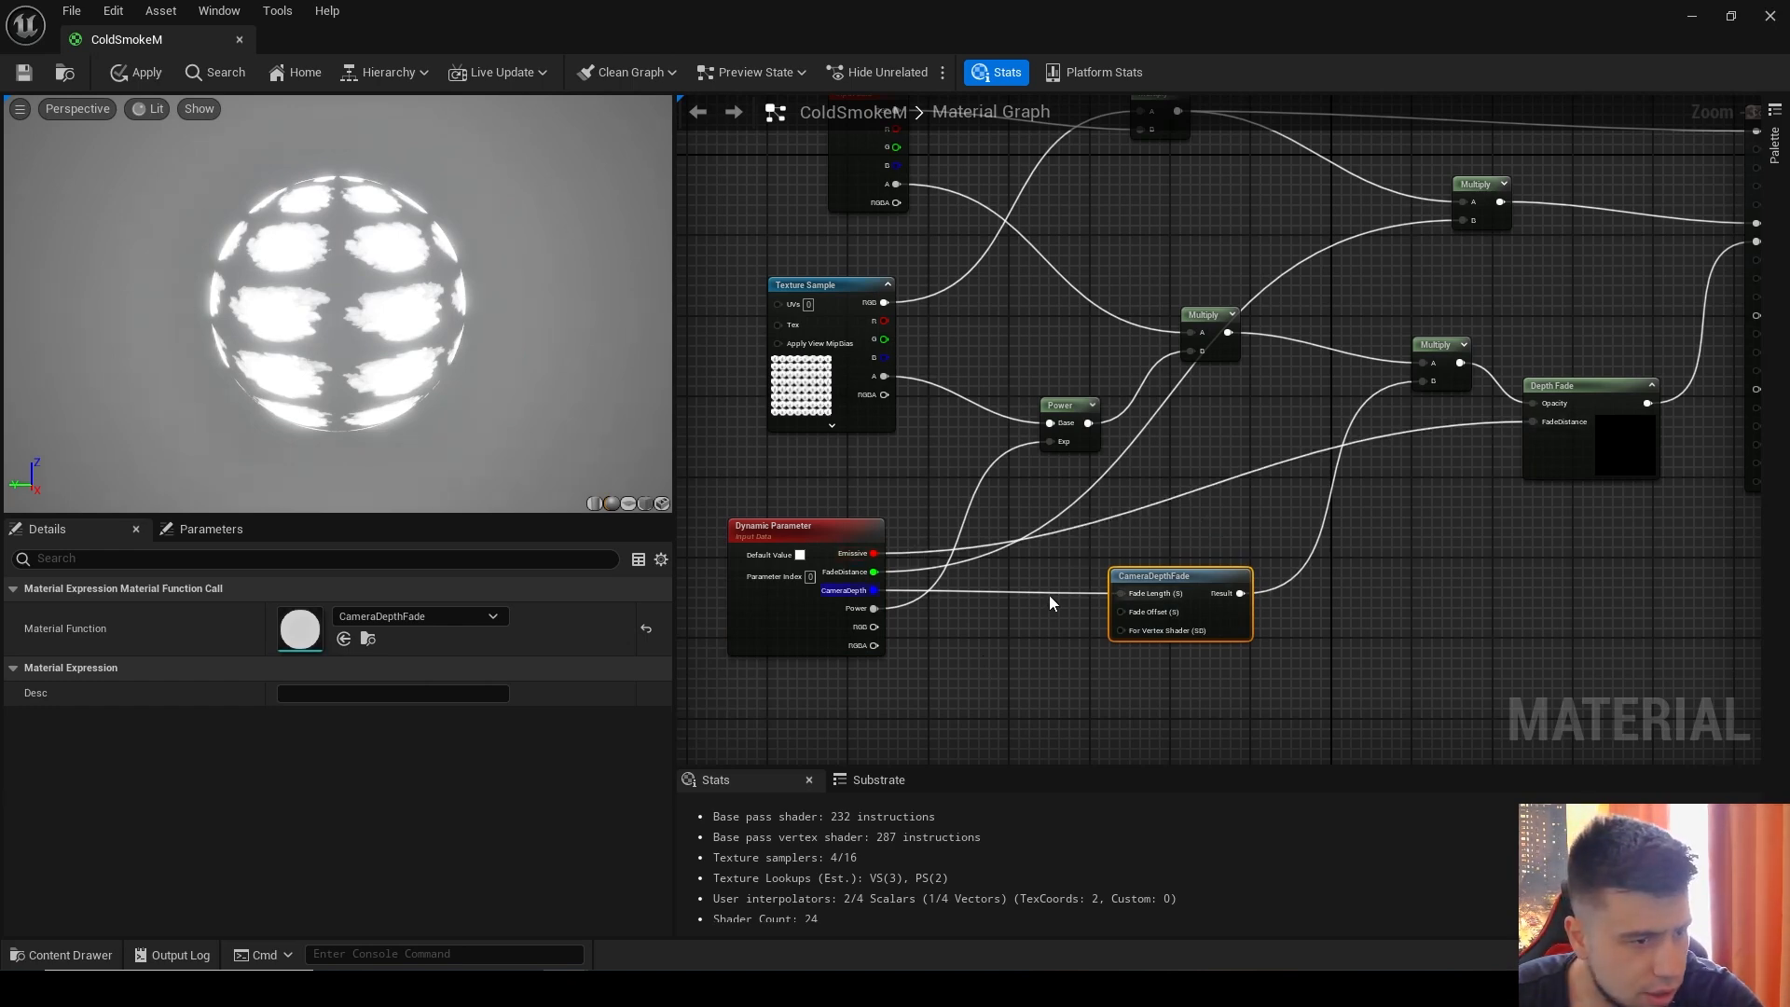
right_drag(1068, 584, 1025, 590)
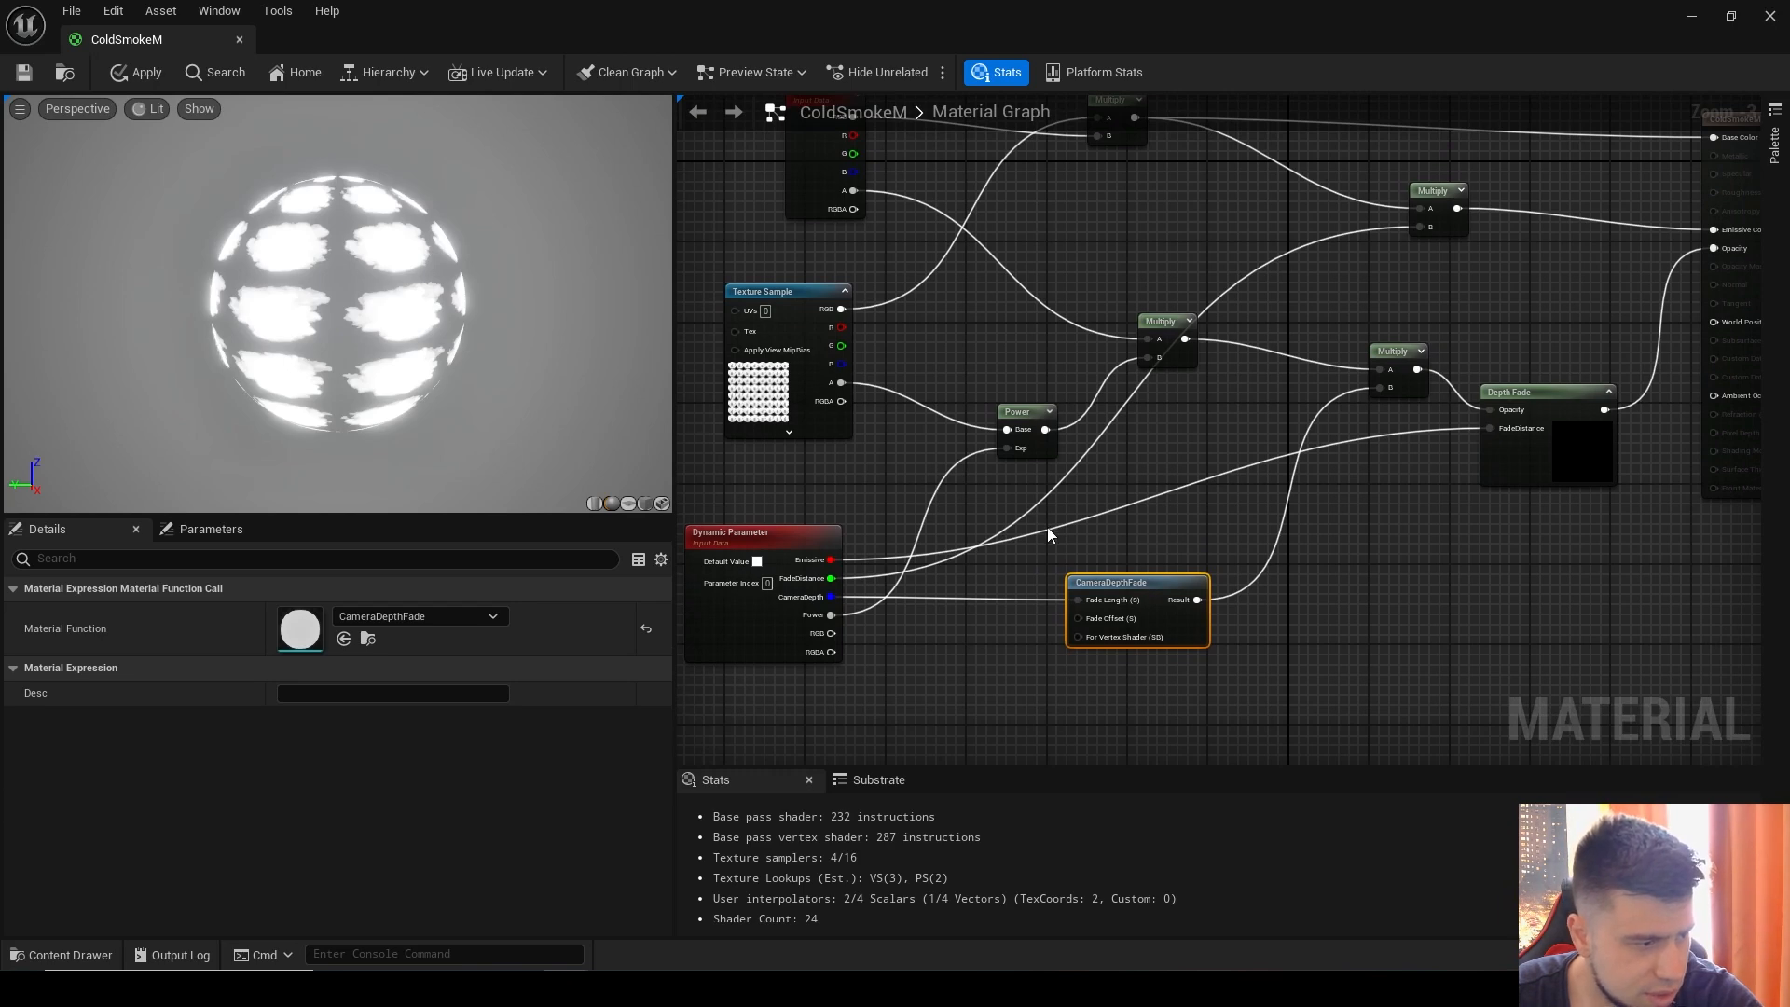
Step: Rewire the Dynamic Parameter so Emissive feeds the emissive Multiply's B input and FadeDistance feeds Depth Fade's FadeDistance
click(1049, 529)
double_click(1051, 531)
key(Delete)
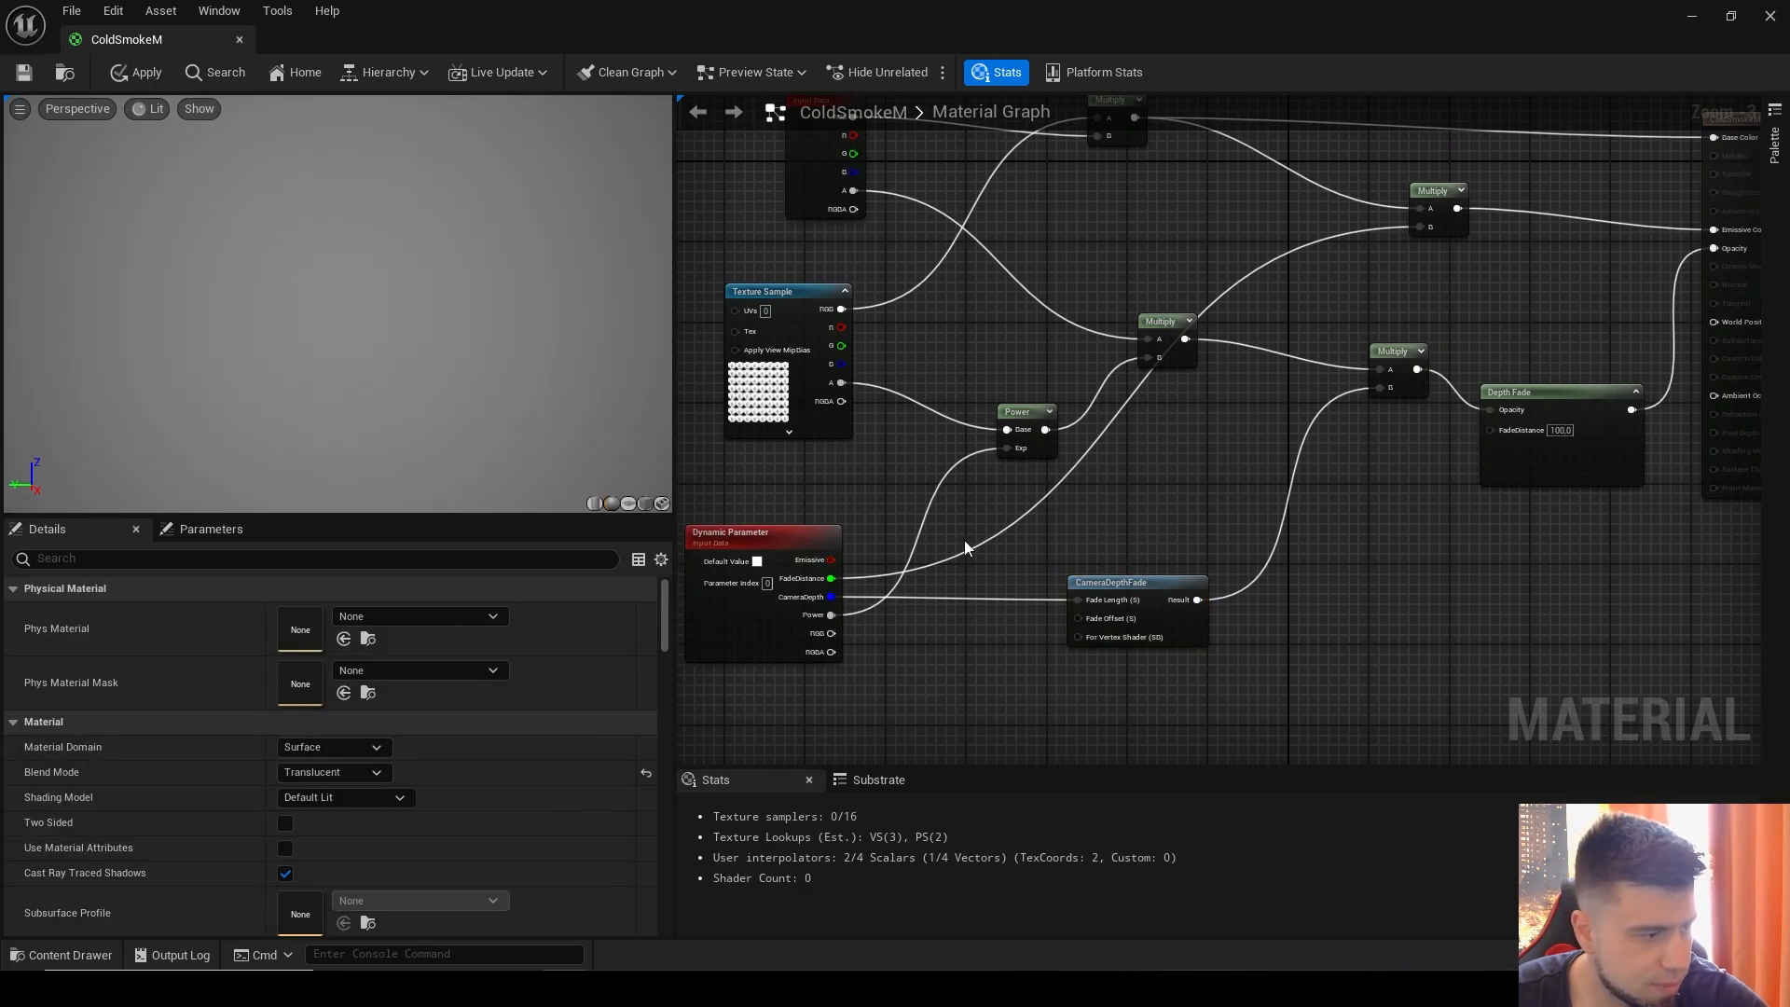
double_click(988, 540)
key(Delete)
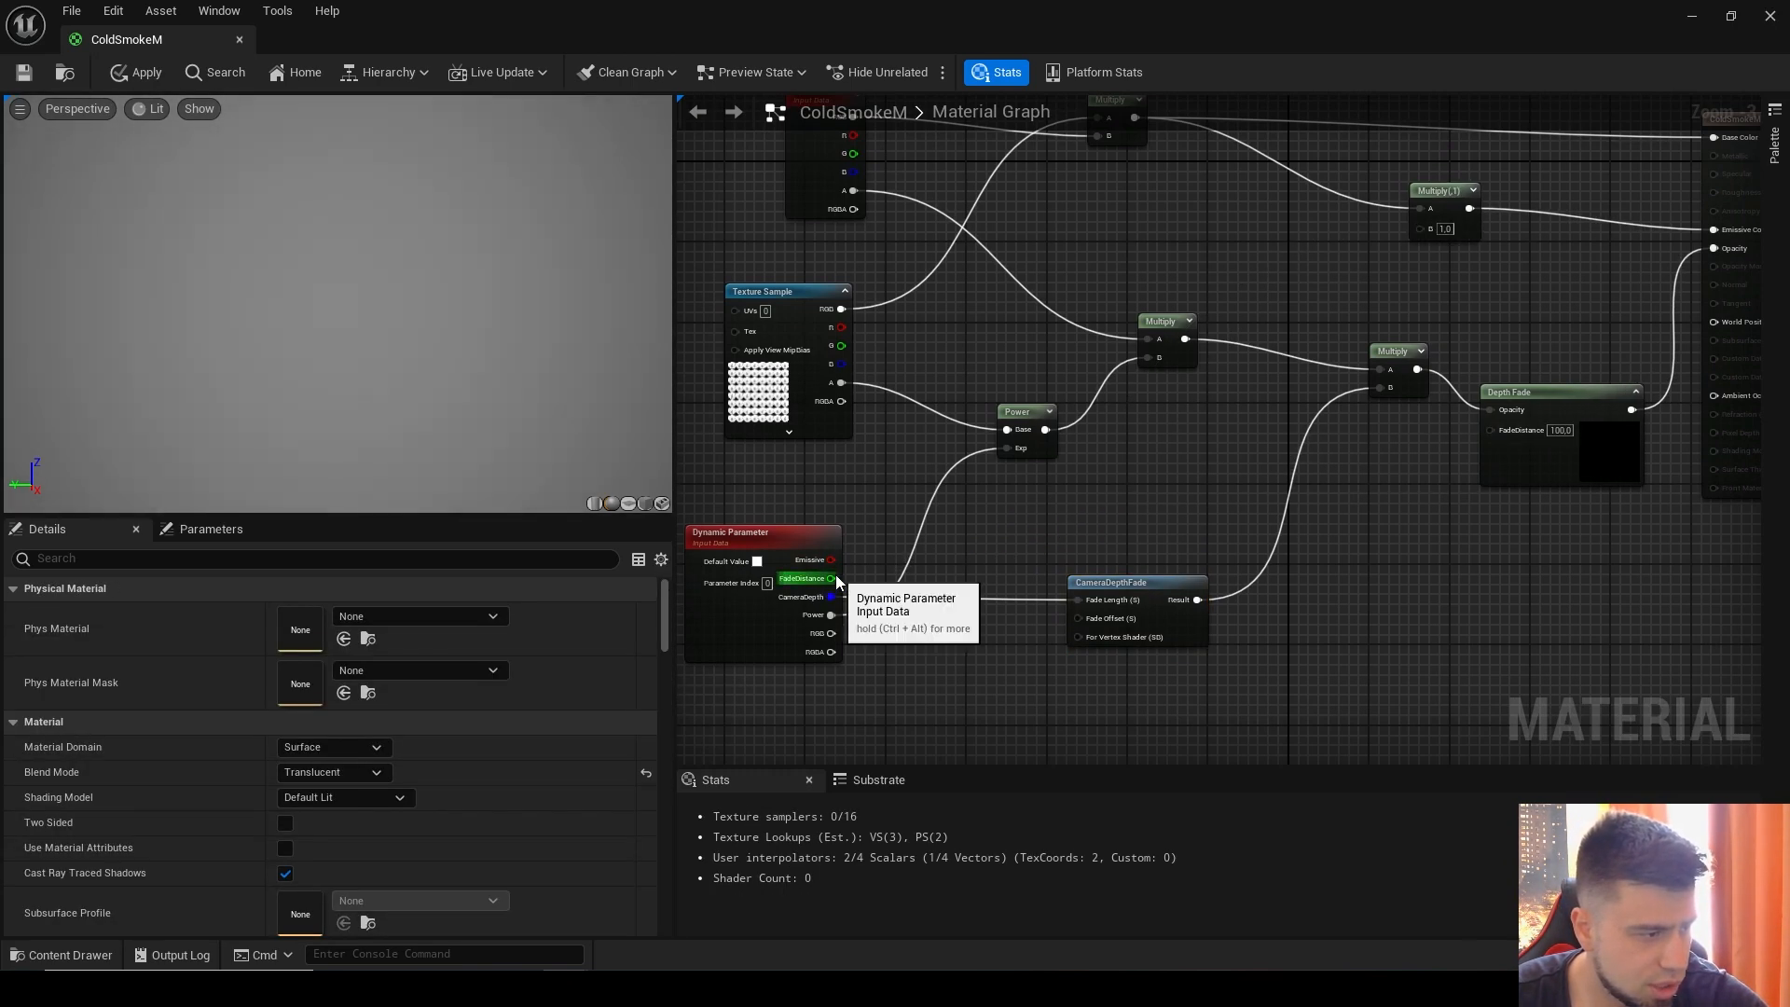
drag(835, 578, 1420, 228)
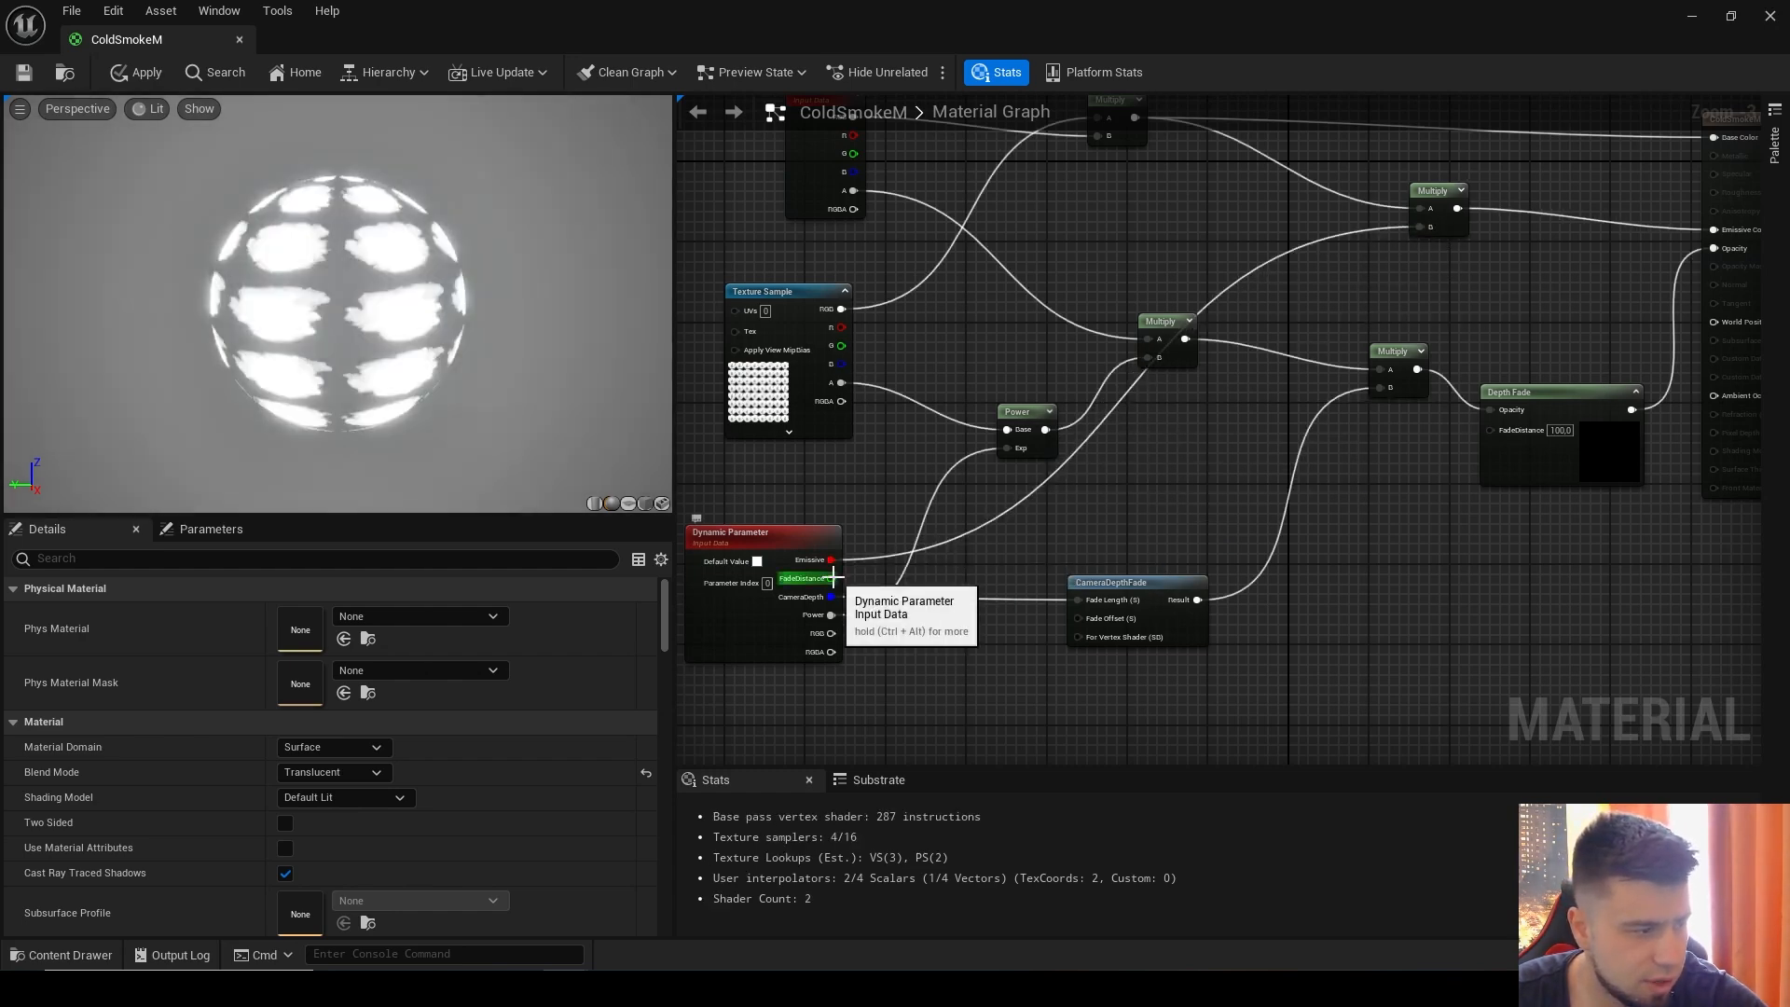
drag(833, 578, 1489, 430)
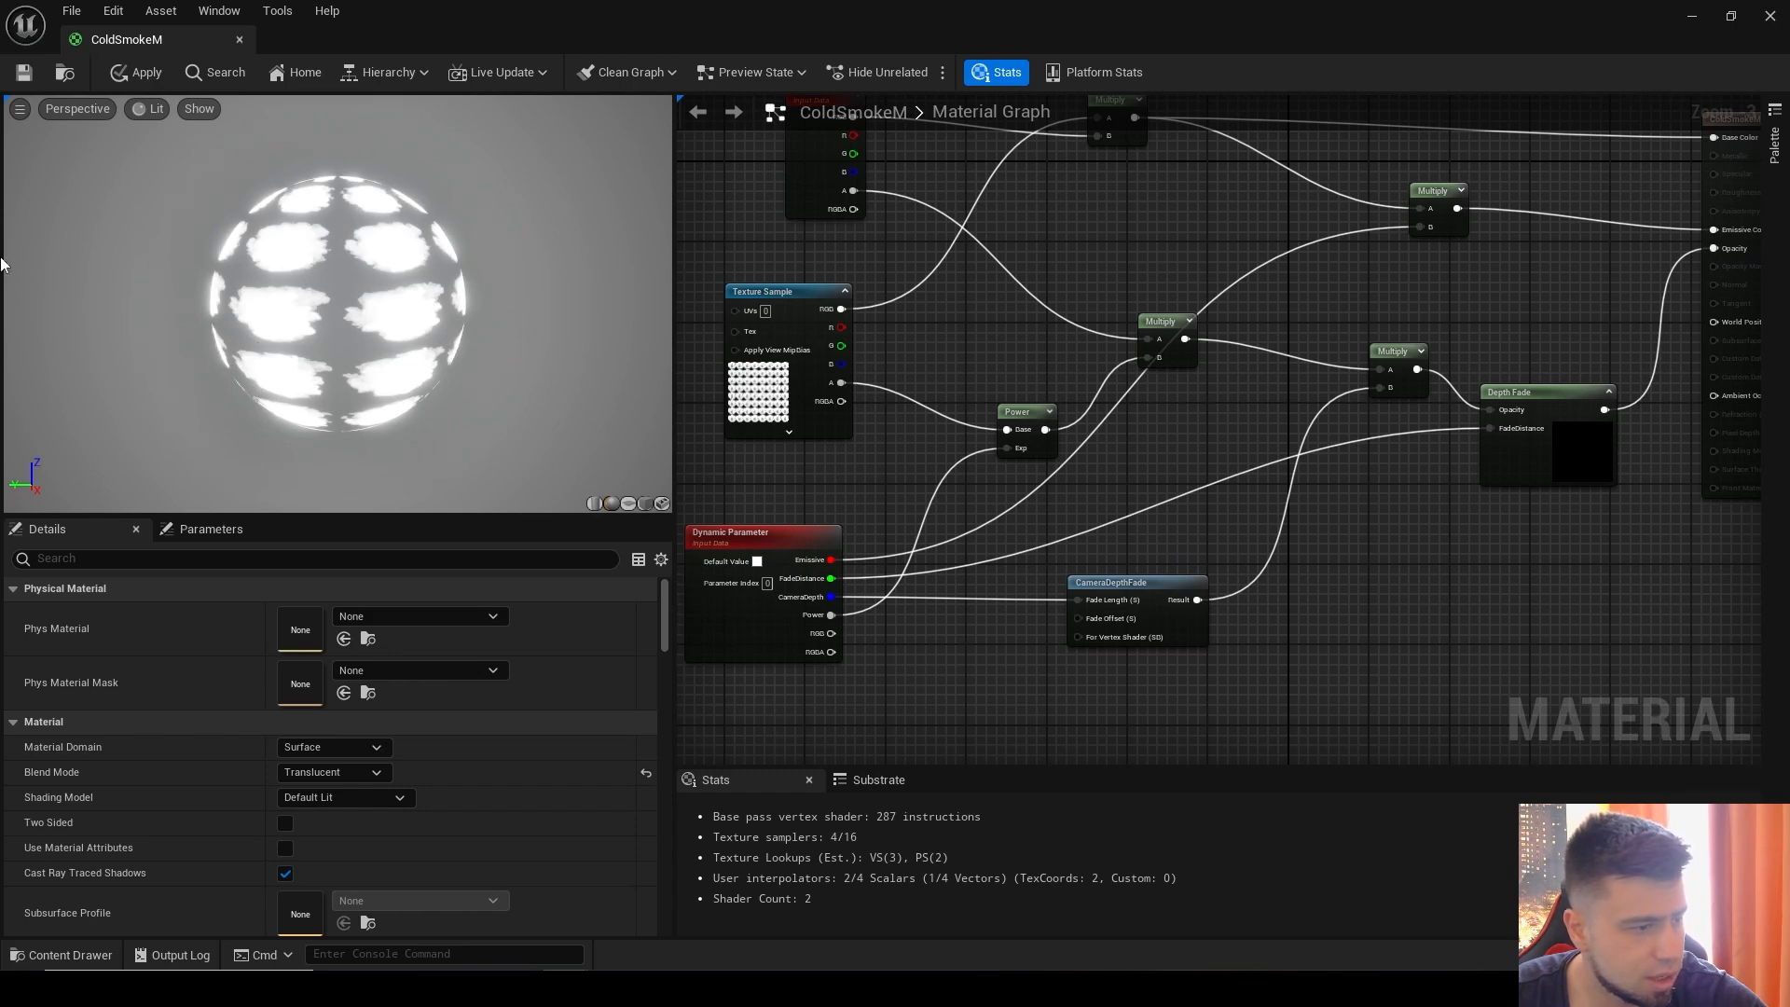
Step: Save the ColdSmokeM material and close its editor
click(24, 71)
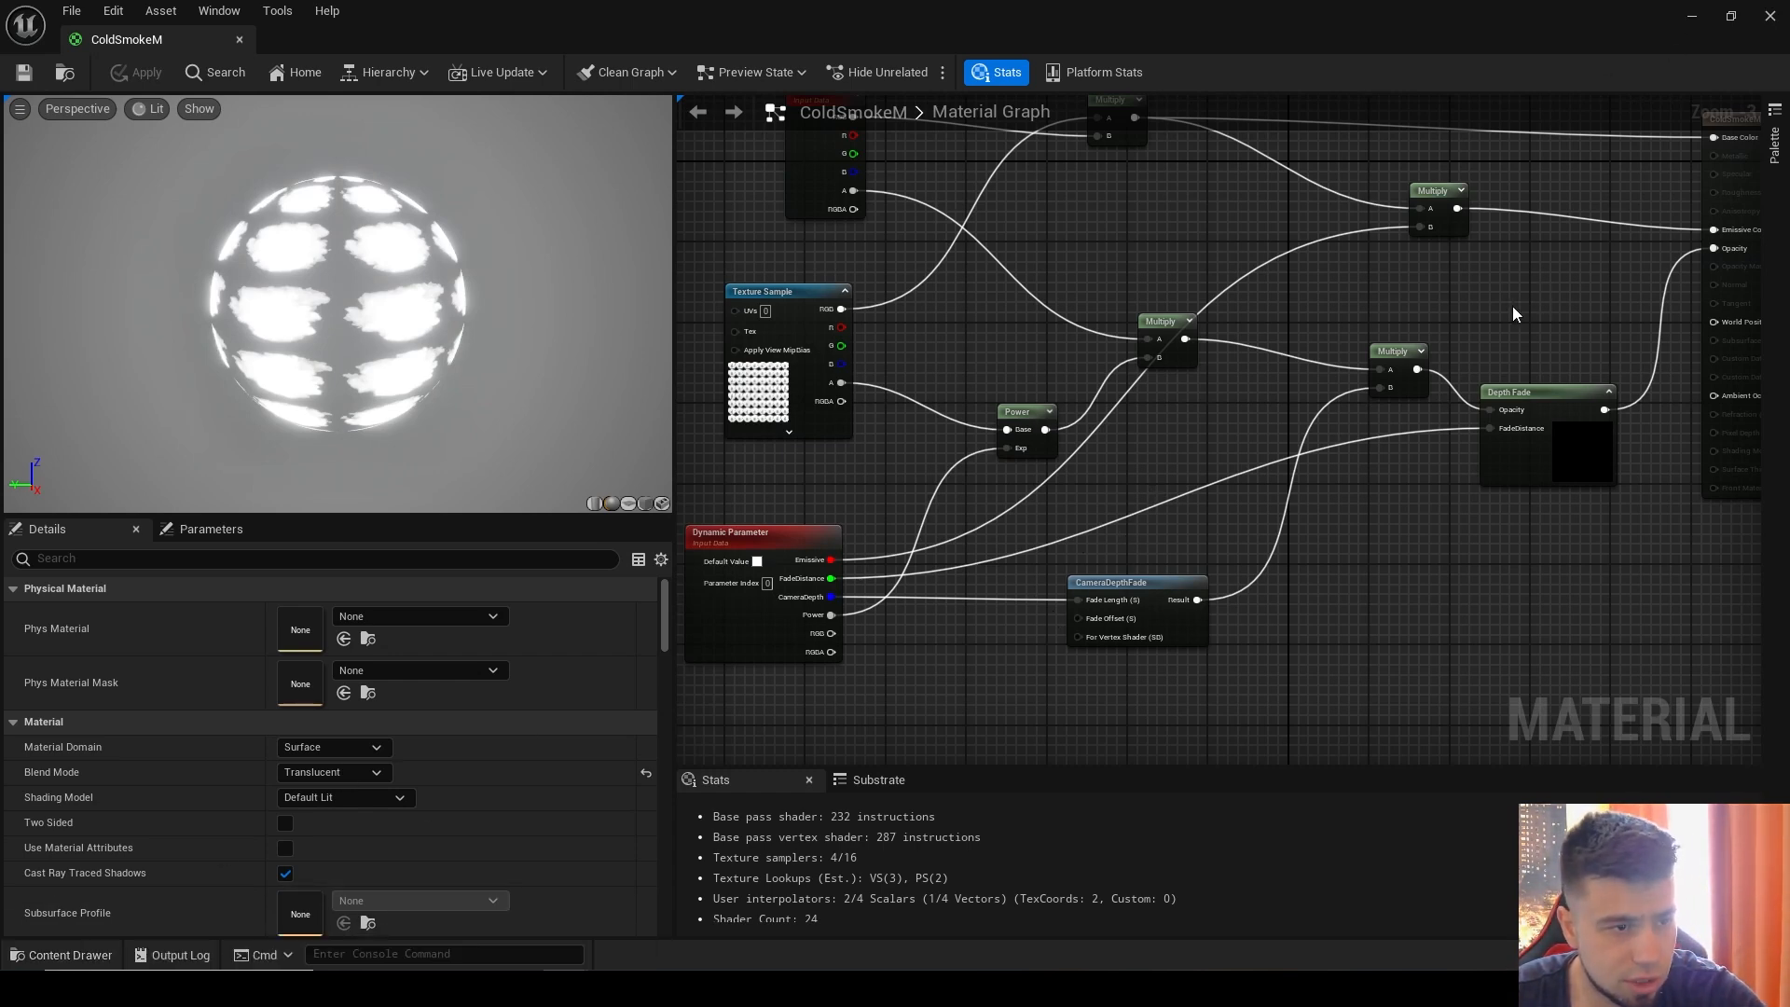
scroll(1514, 314, down, 2)
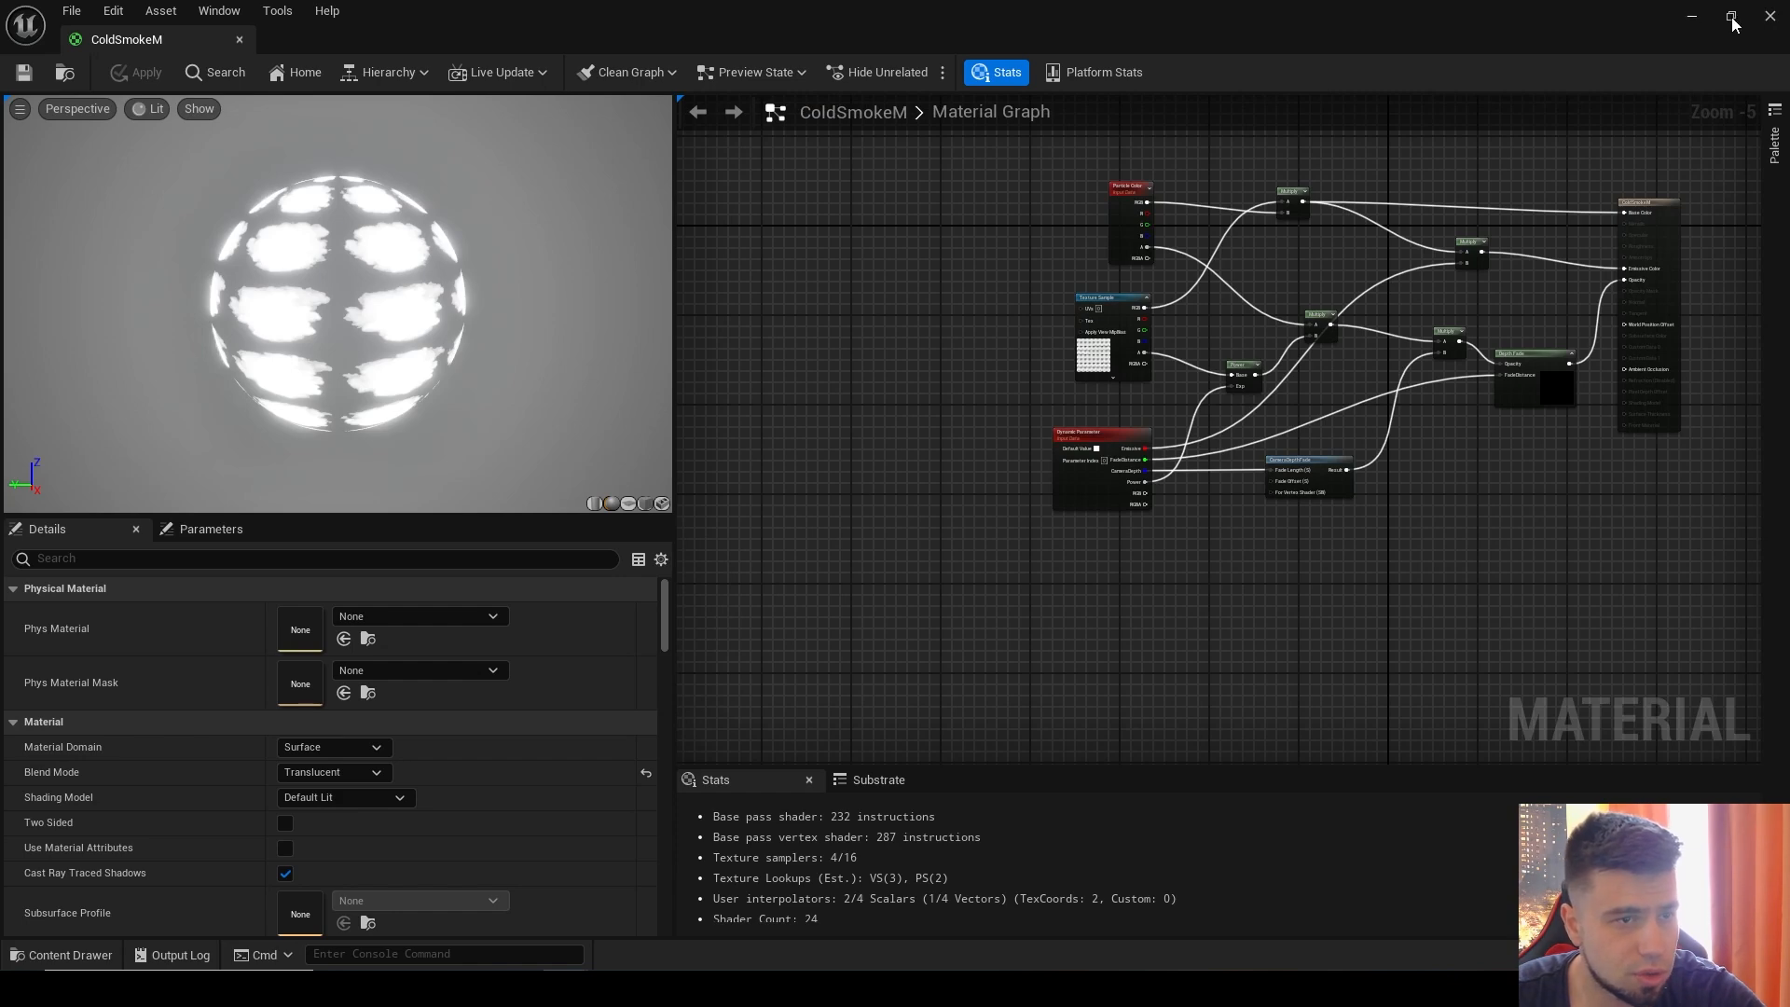
click(1773, 17)
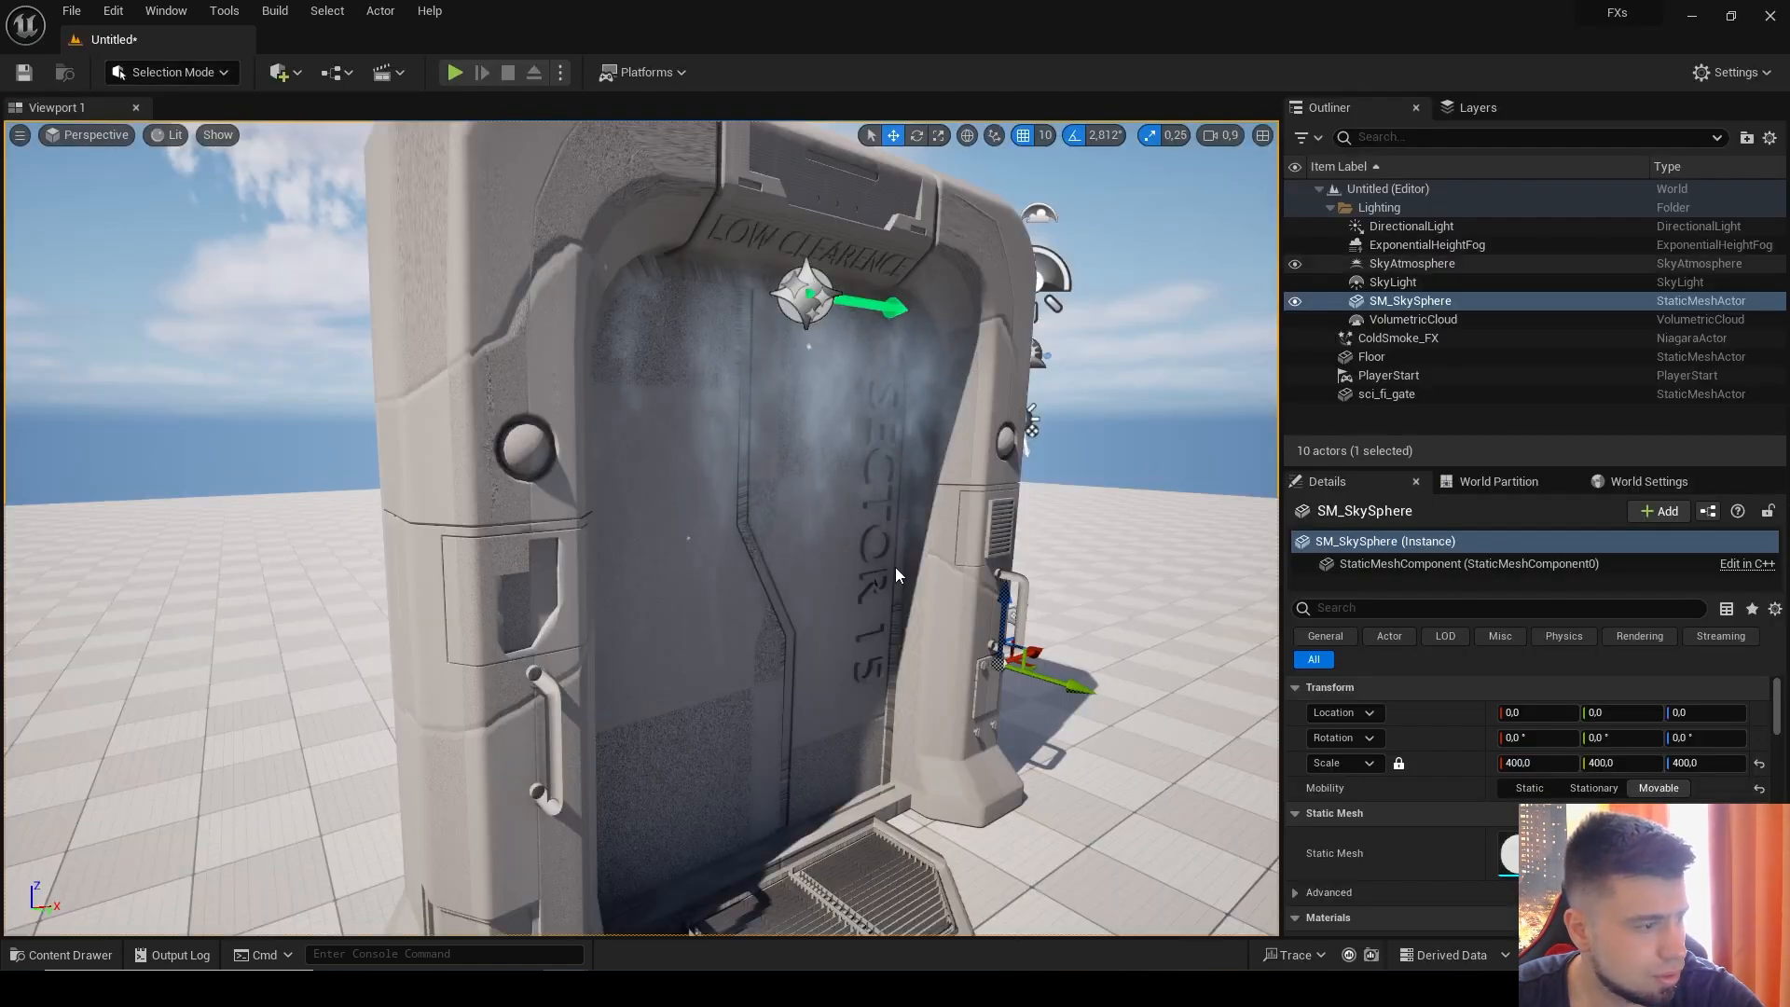
Step: Create a Niagara System in the VFX folder from the Empty emitter template and name it ColdSmoke
key(ctrl+space)
right_click(566, 677)
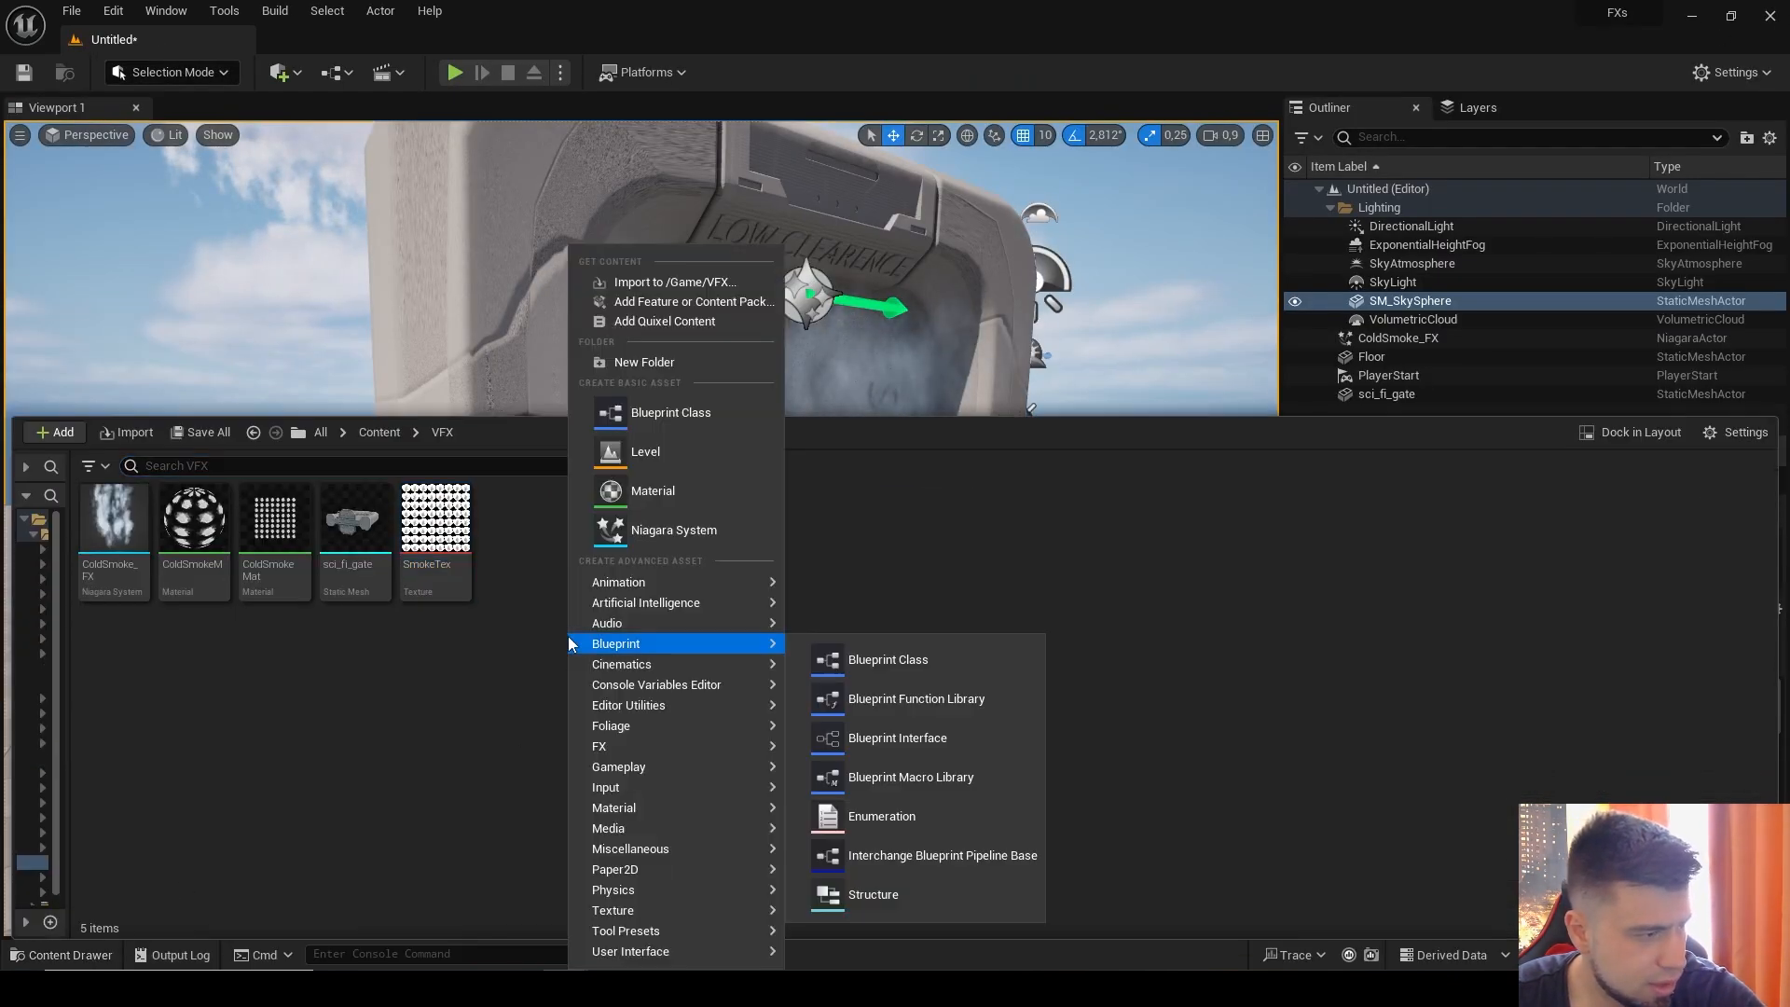
click(653, 523)
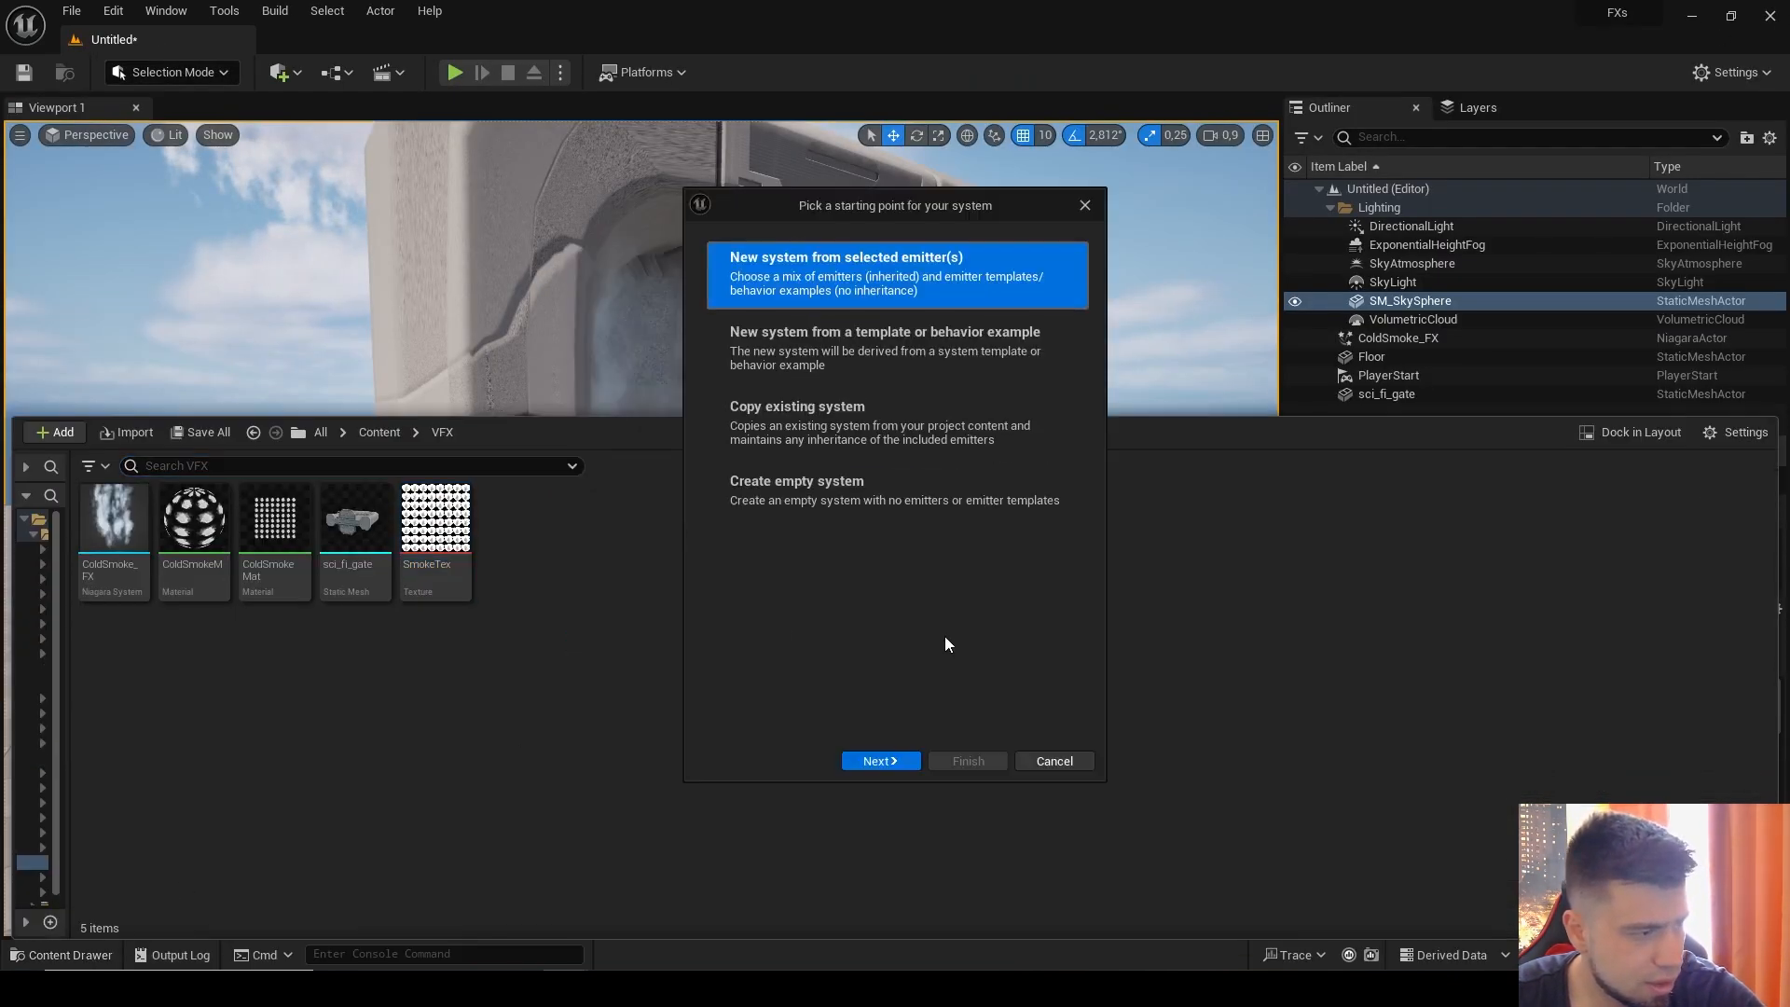
click(879, 763)
scroll(880, 613, down, 2)
click(881, 614)
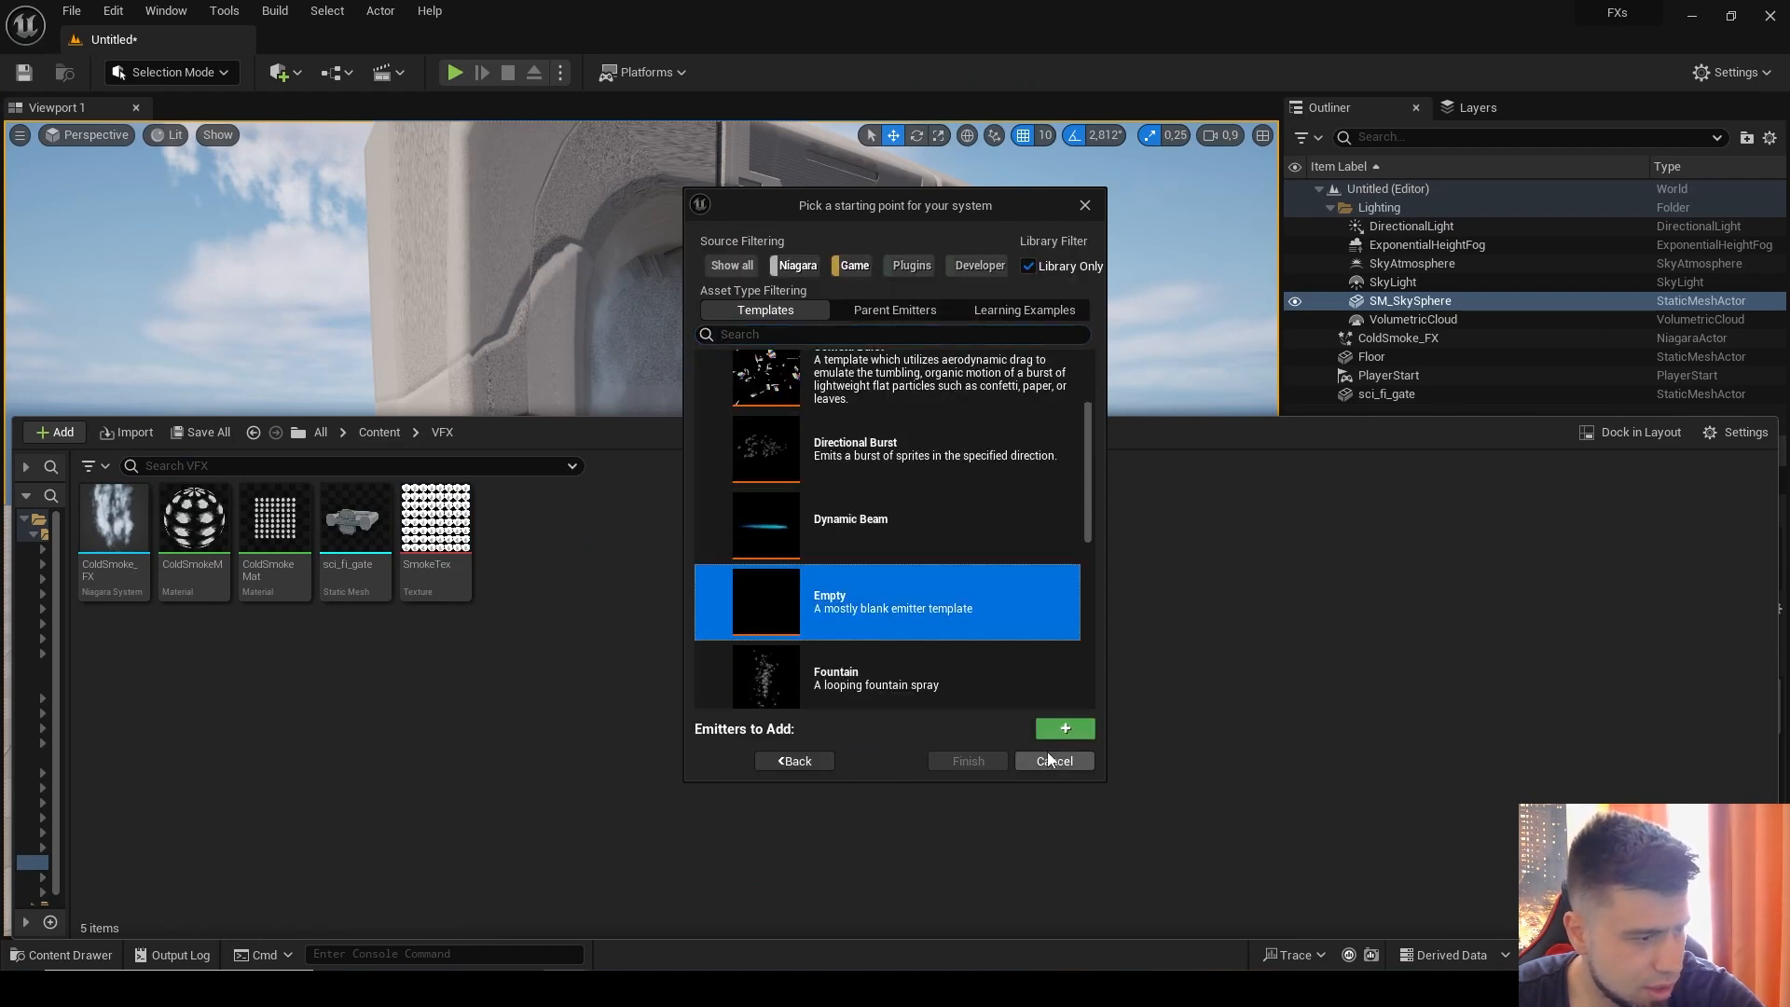
click(1065, 728)
click(970, 761)
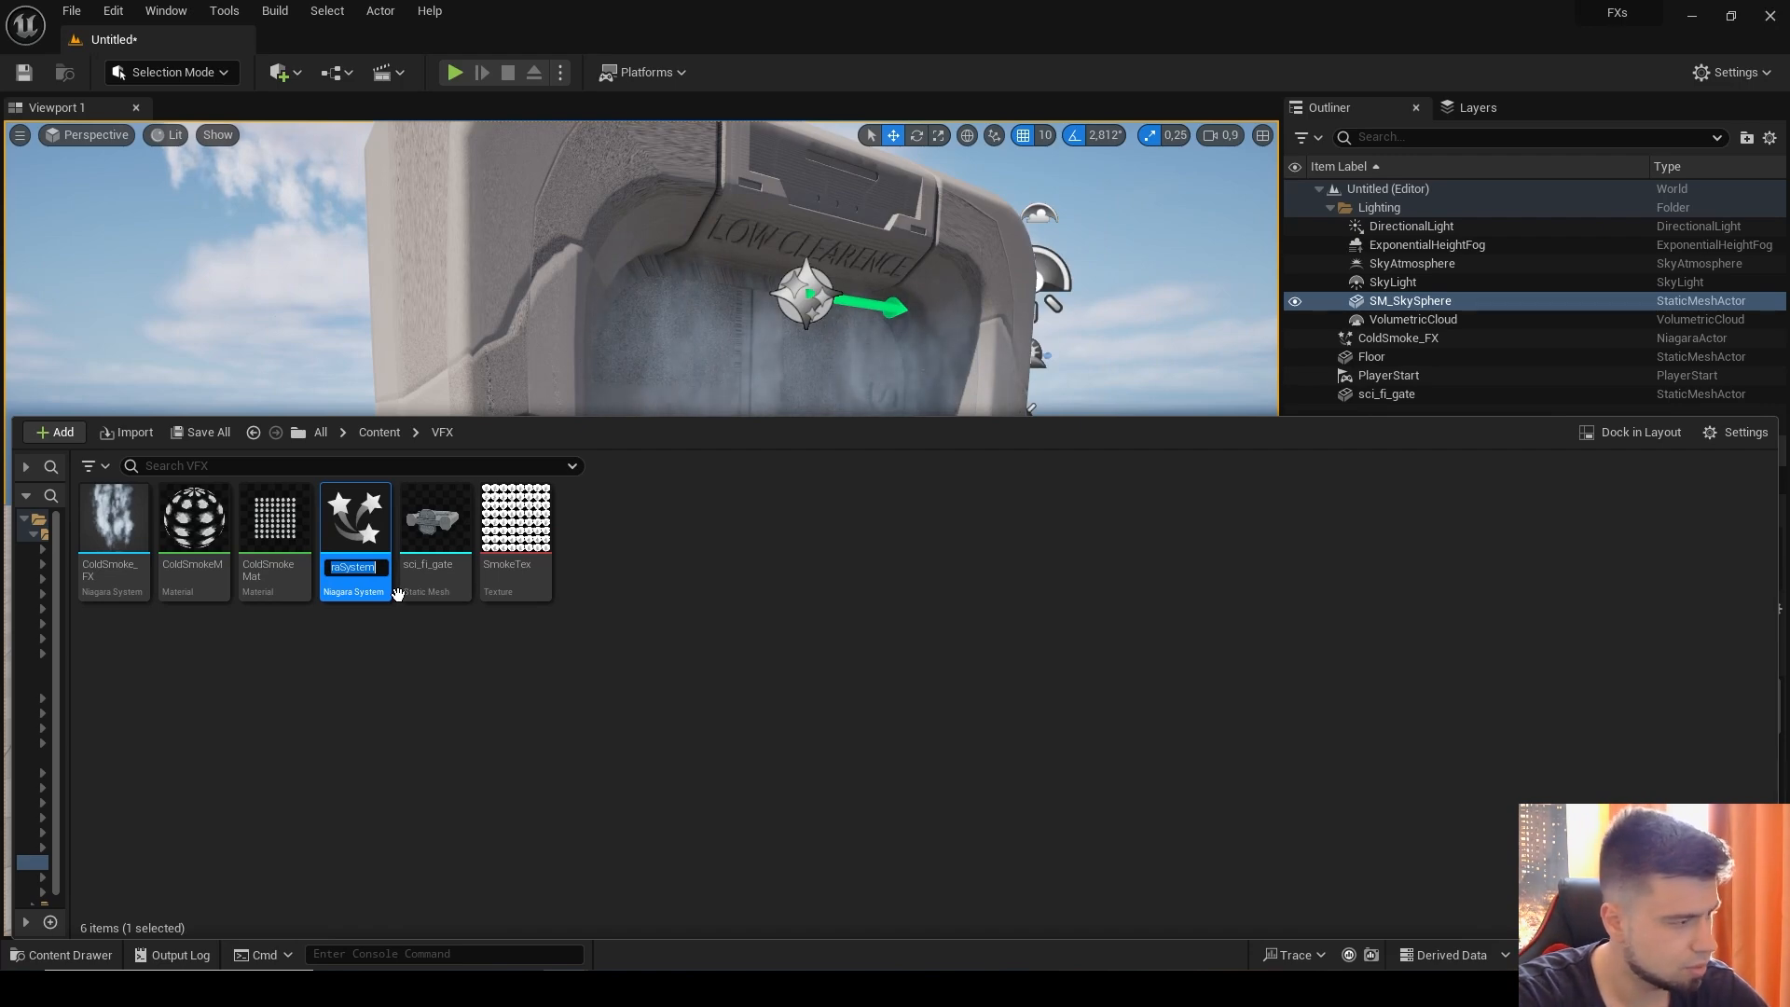
text(Cold)
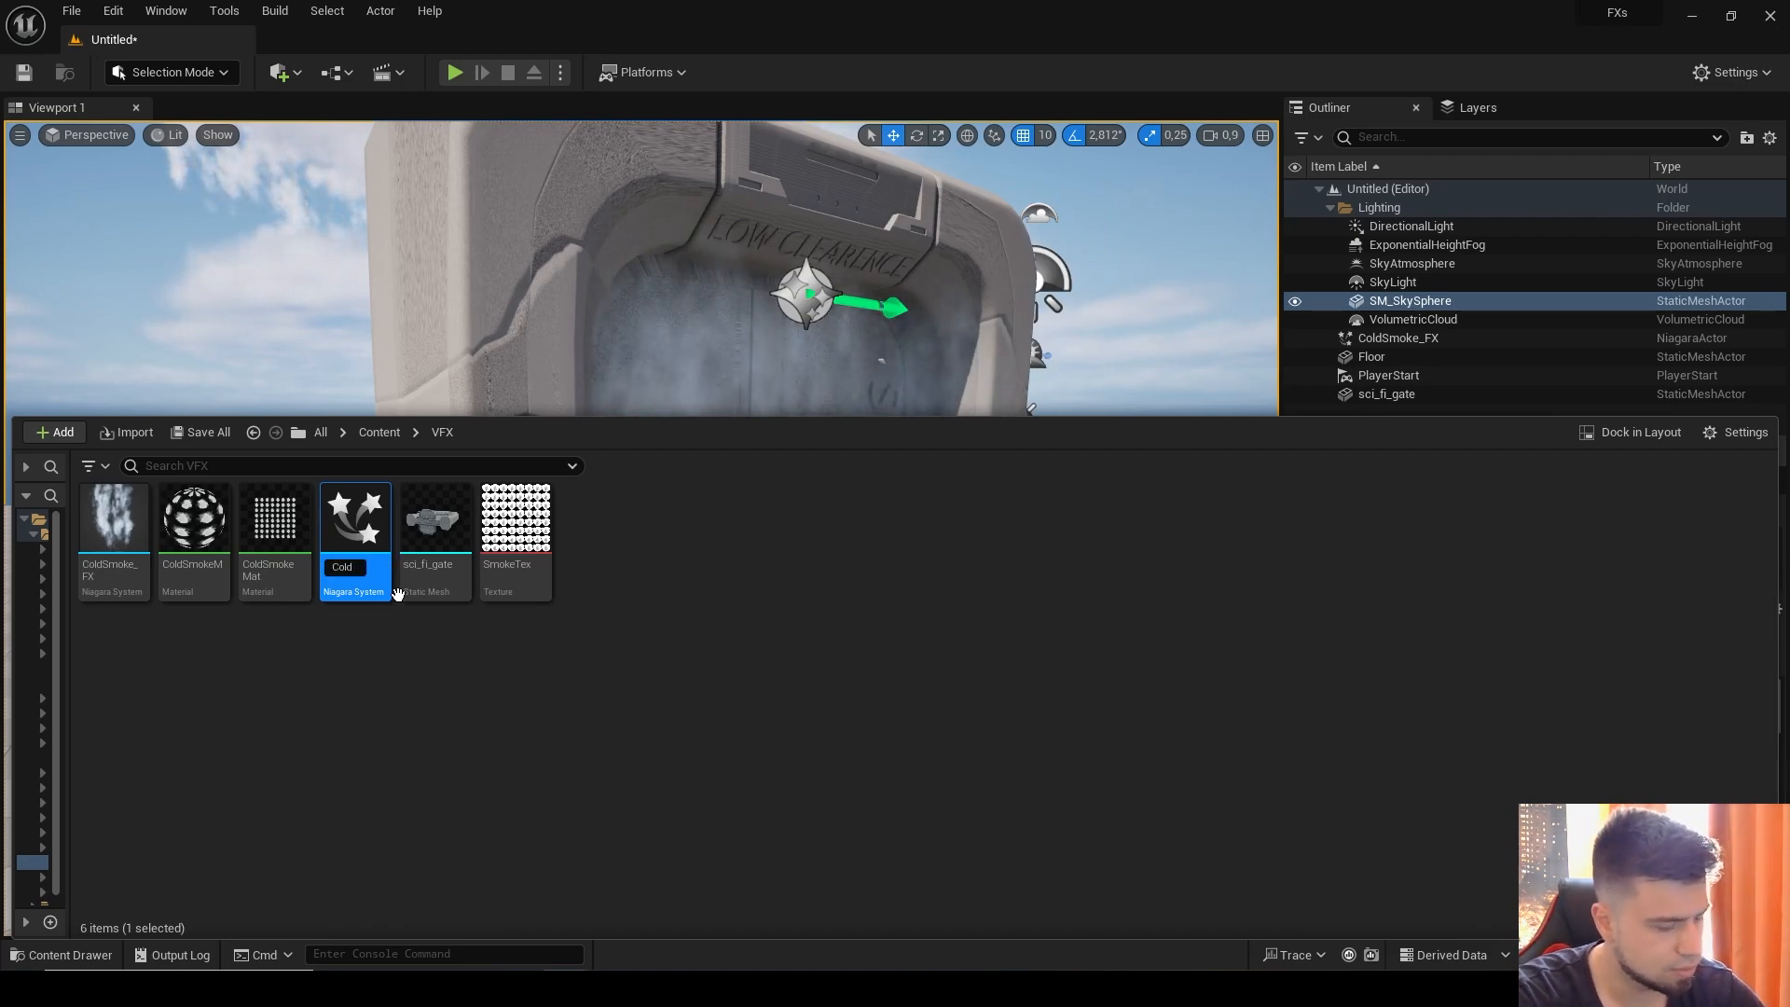
text(Smoke)
key(Return)
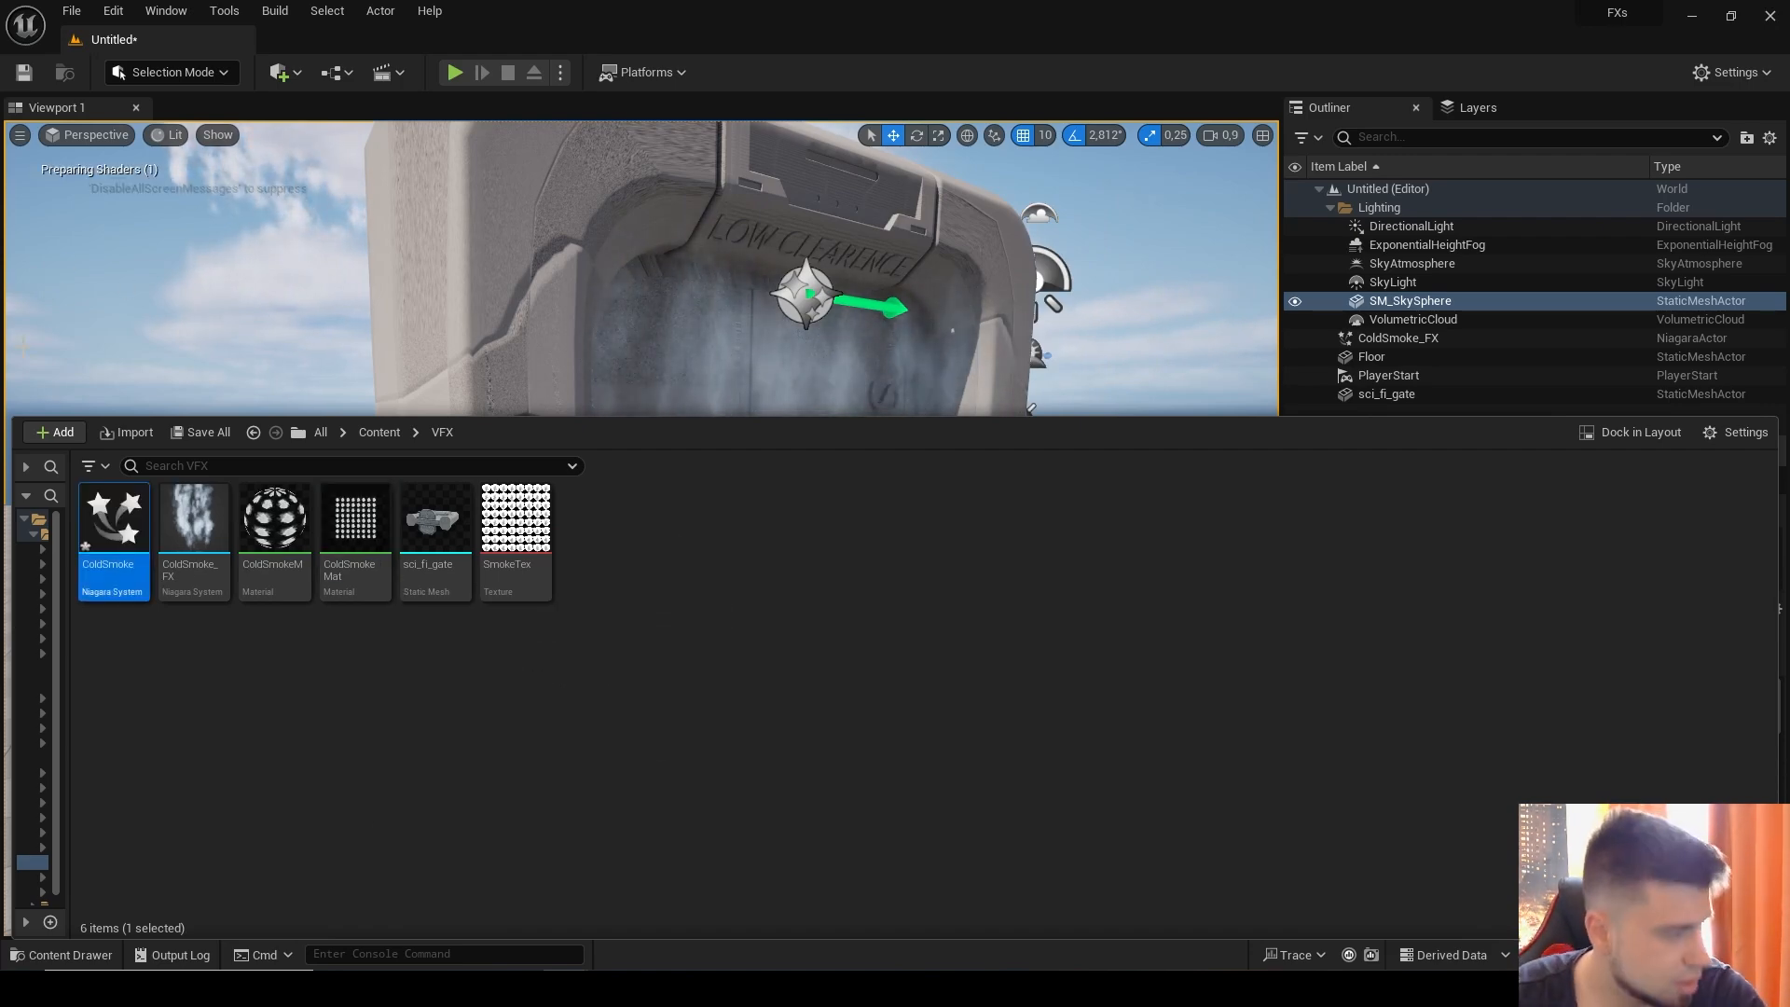
Step: Open the ColdSmoke Niagara system and maximize its editor window
double_click(130, 542)
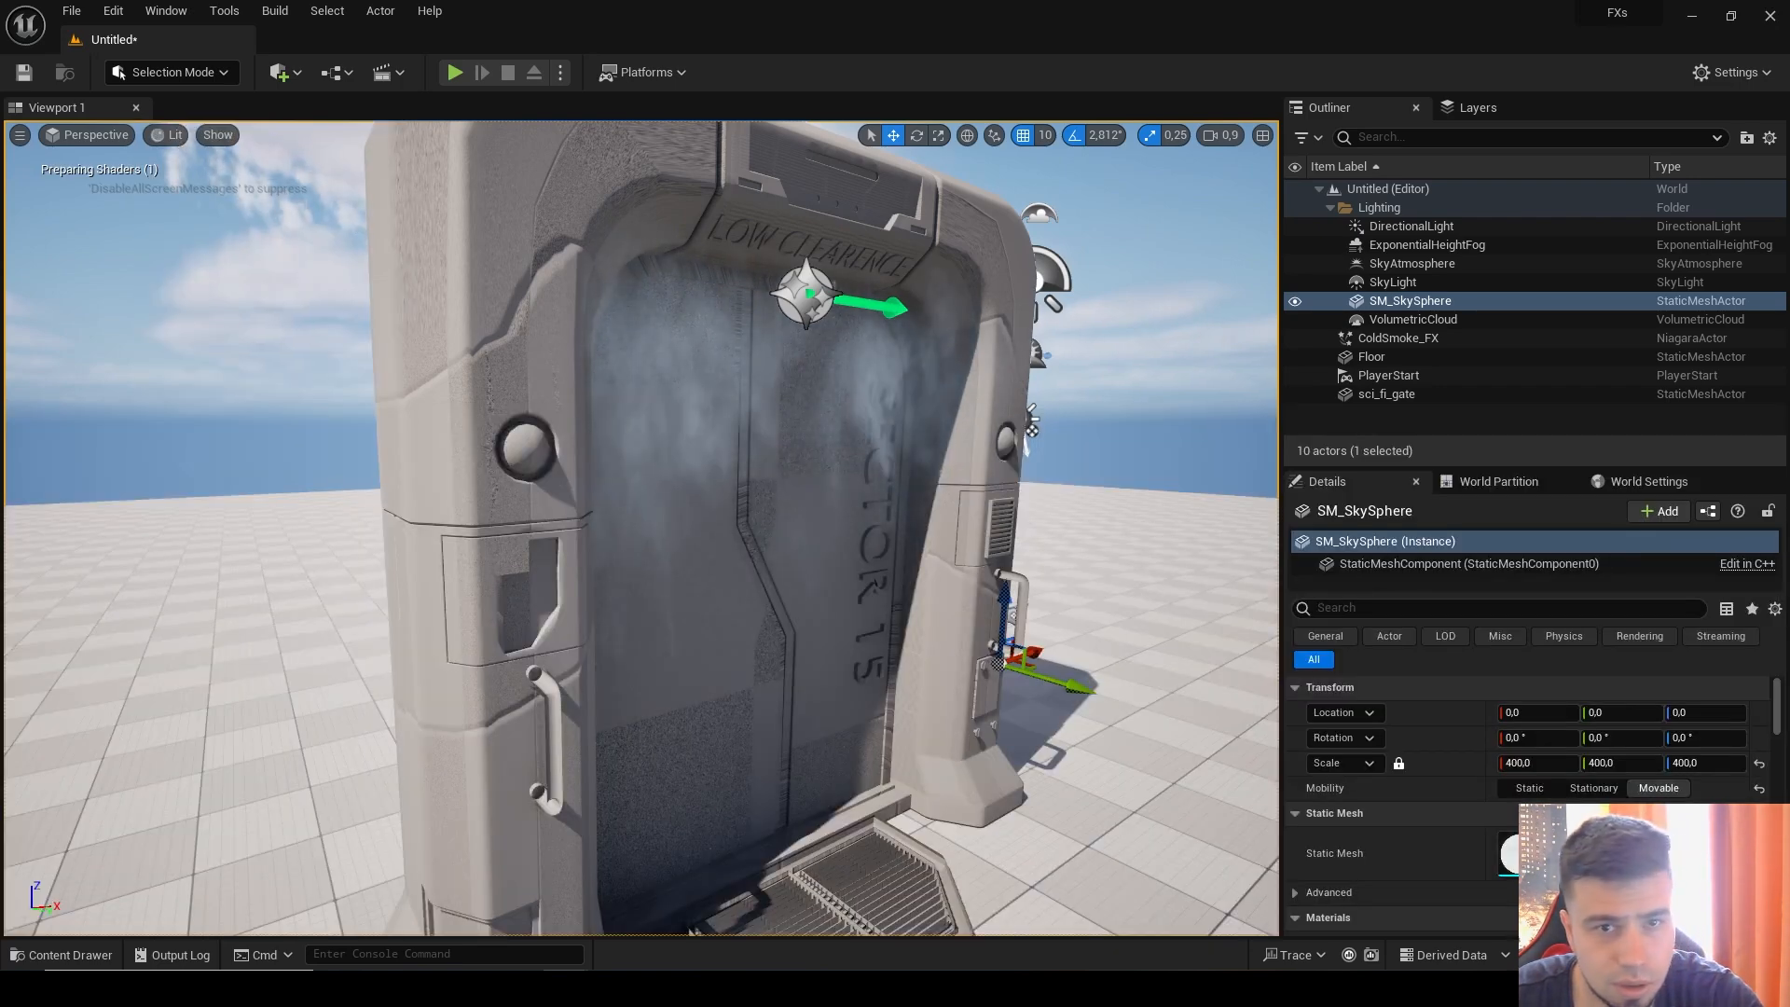
drag(1678, 42, 595, 232)
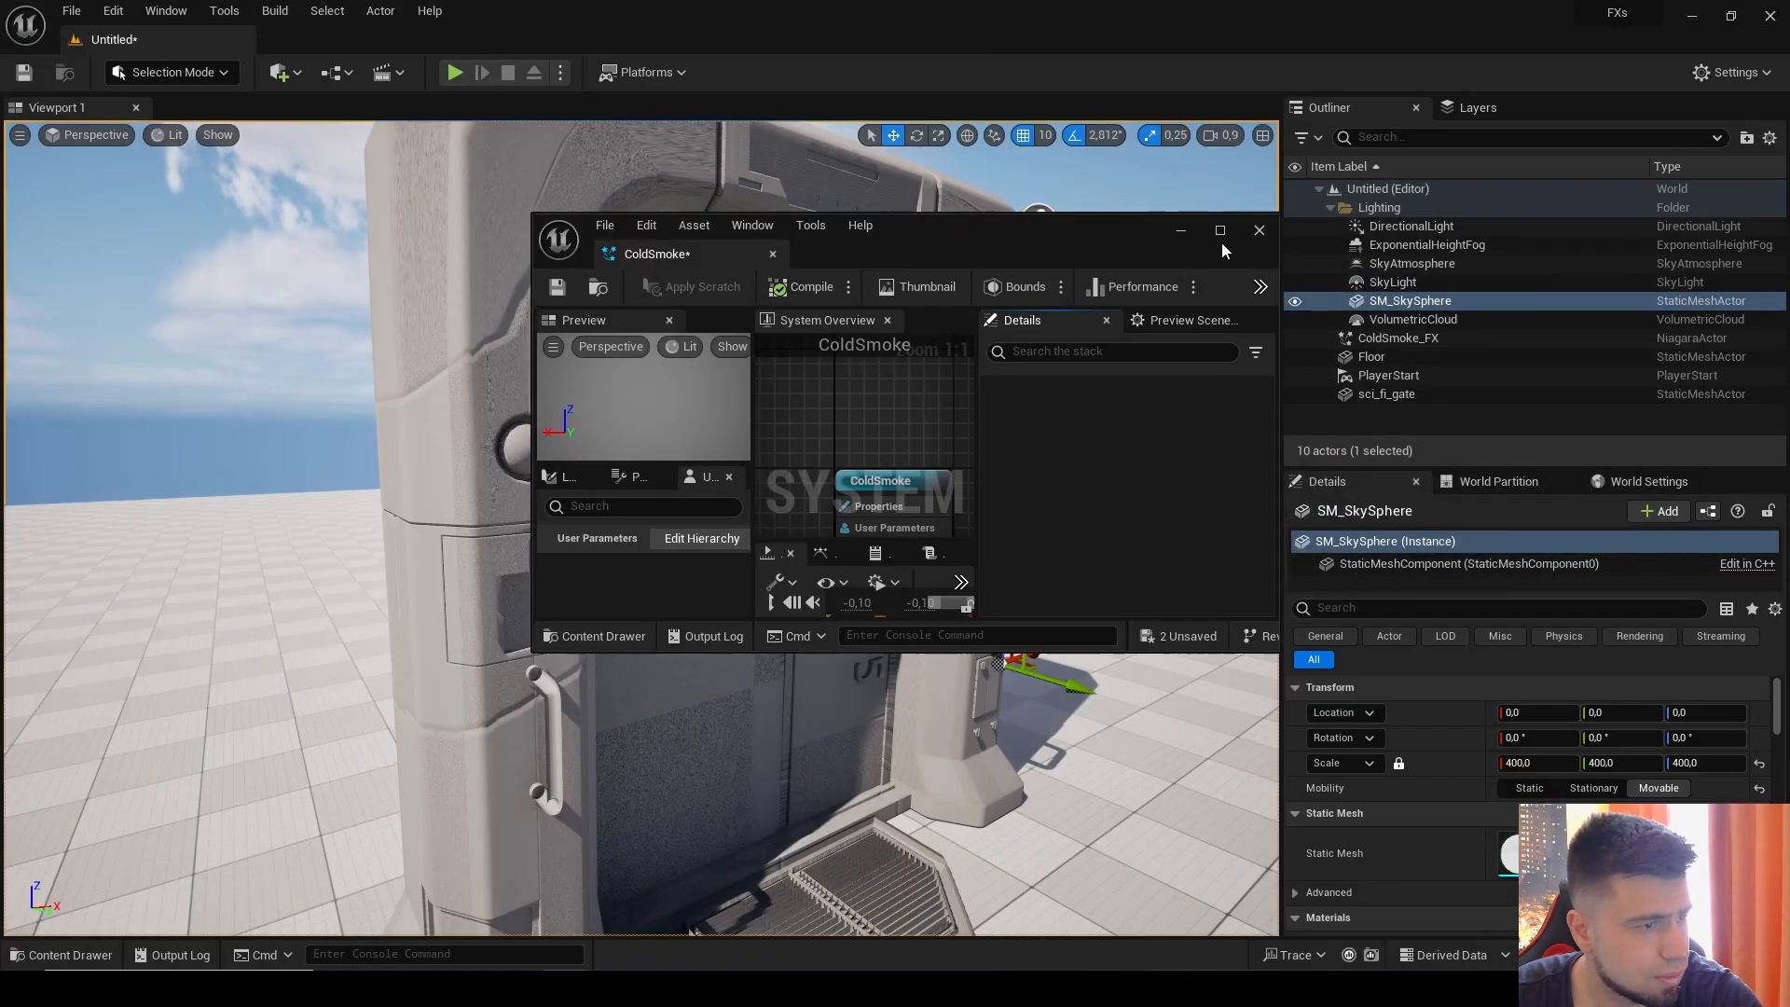
click(1215, 230)
scroll(872, 404, down, 1)
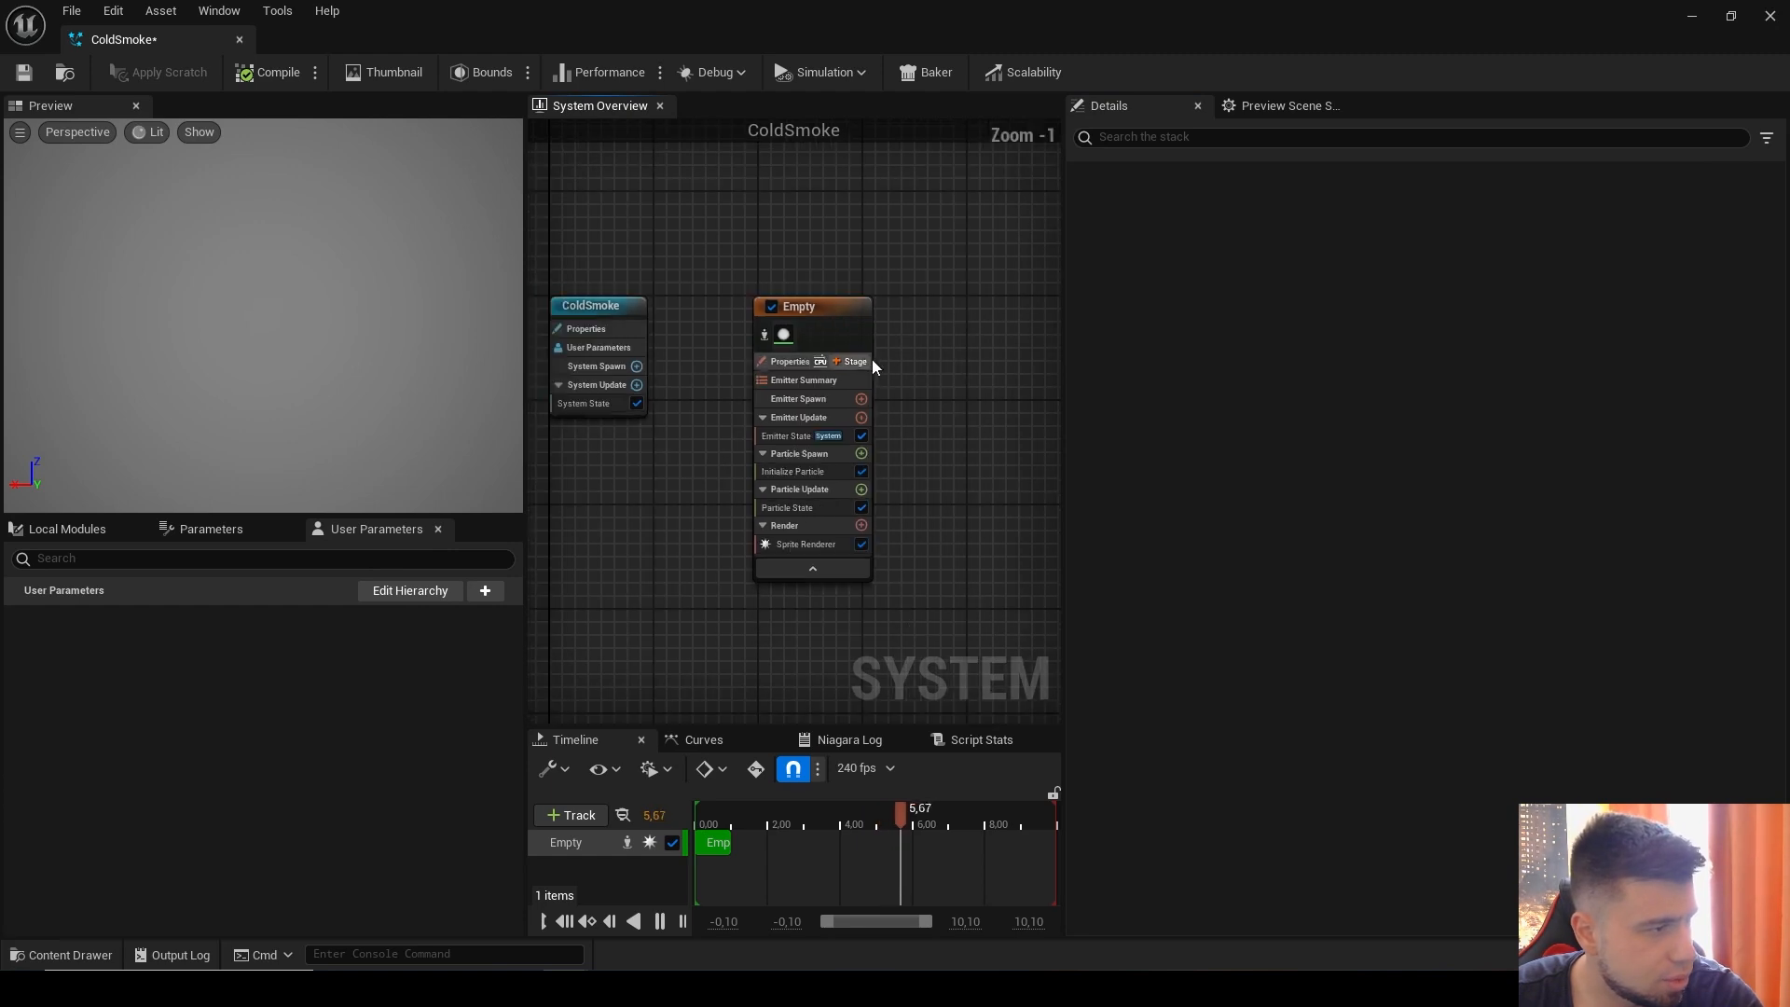
right_drag(971, 378, 937, 334)
Step: Assign the ColdSmokeM material to the Sprite Renderer of the Empty emitter
click(807, 264)
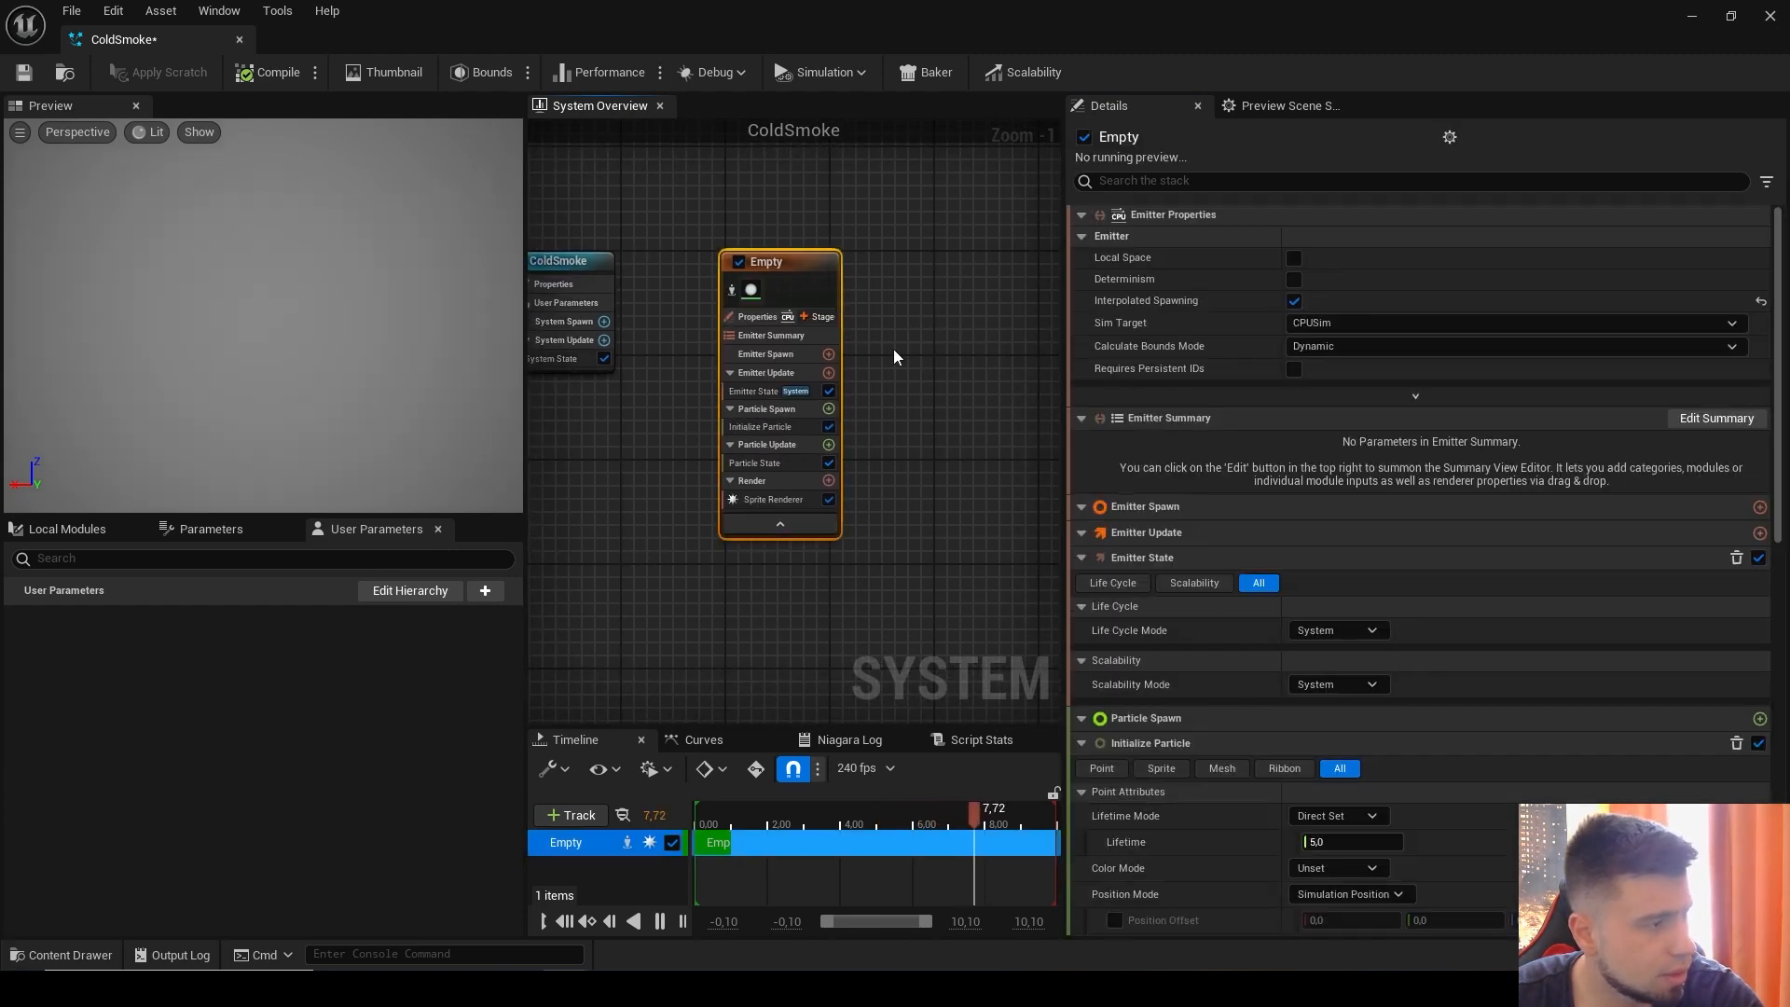
click(751, 291)
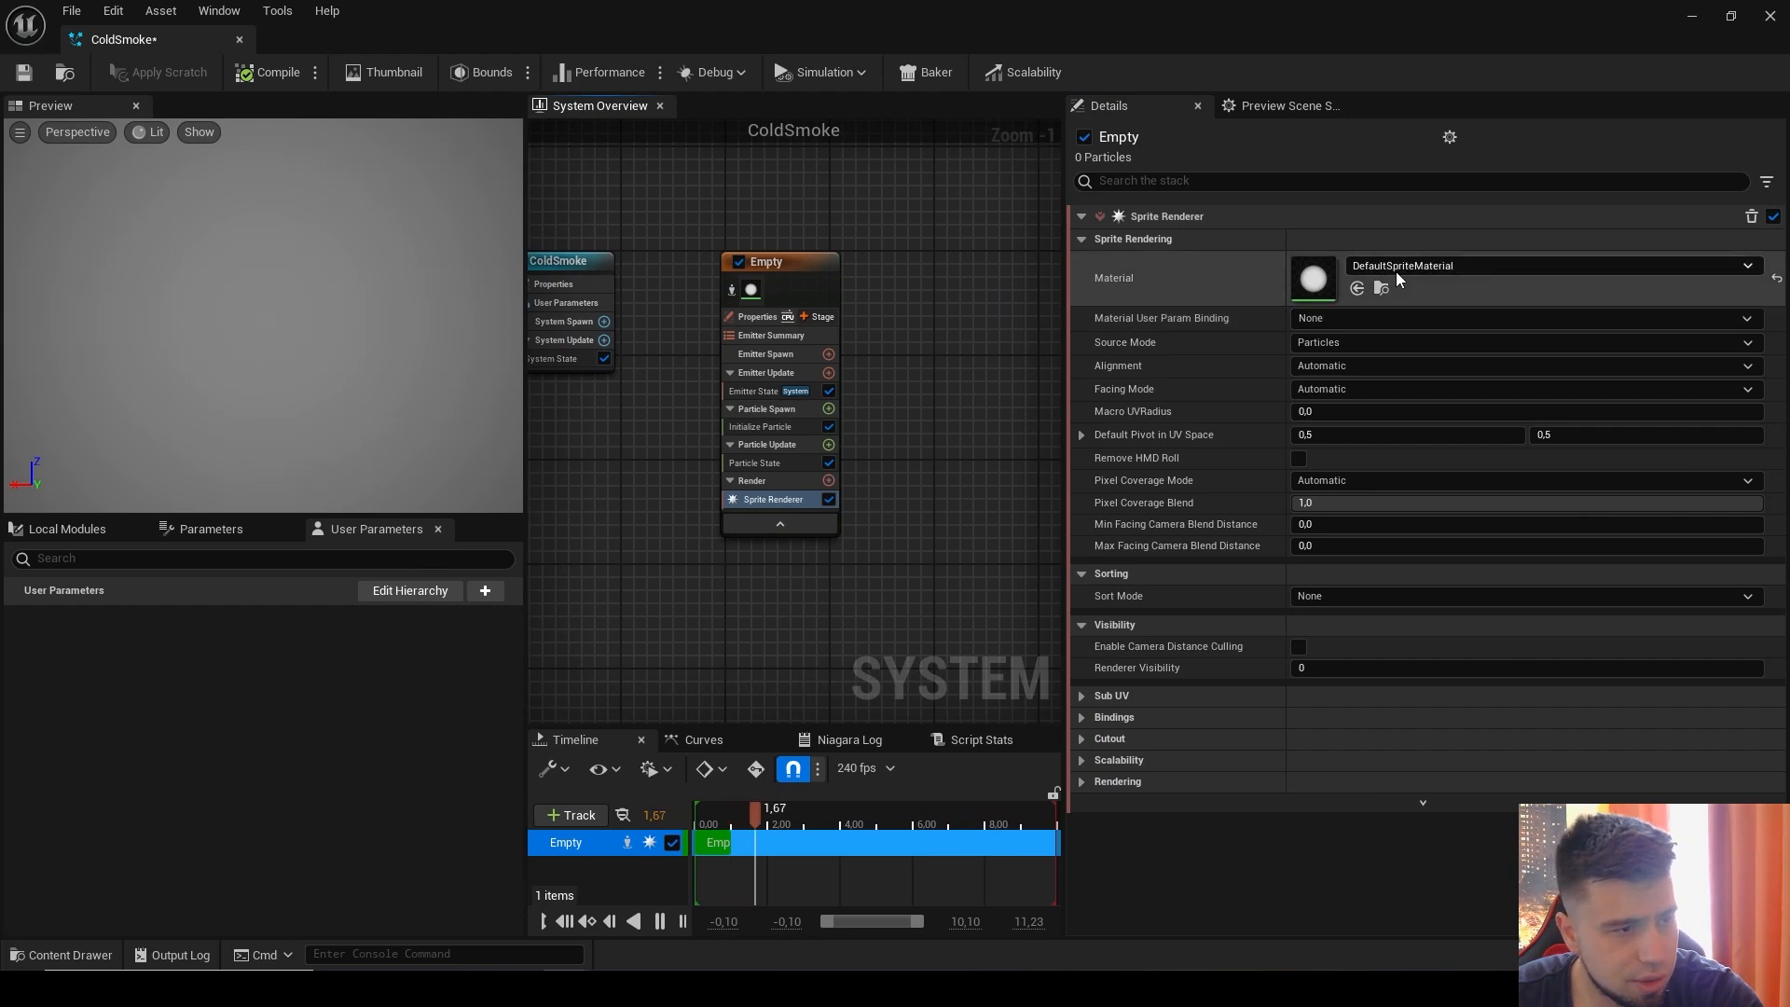
click(60, 954)
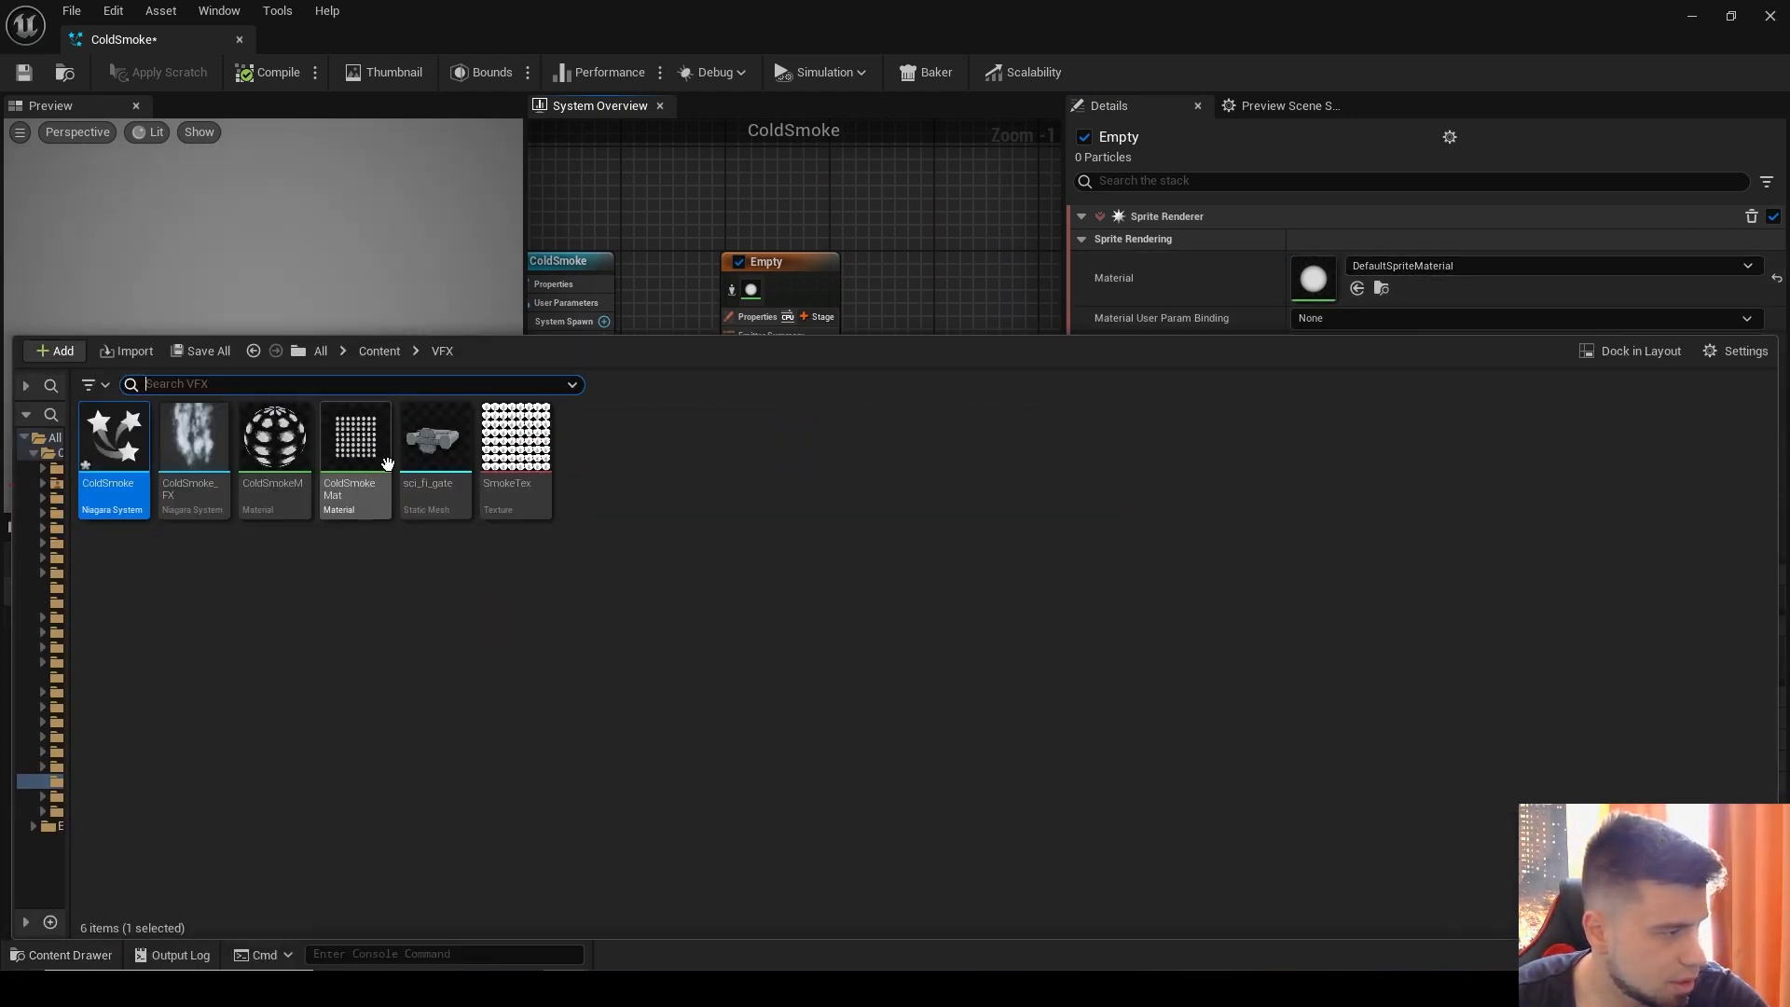
click(297, 467)
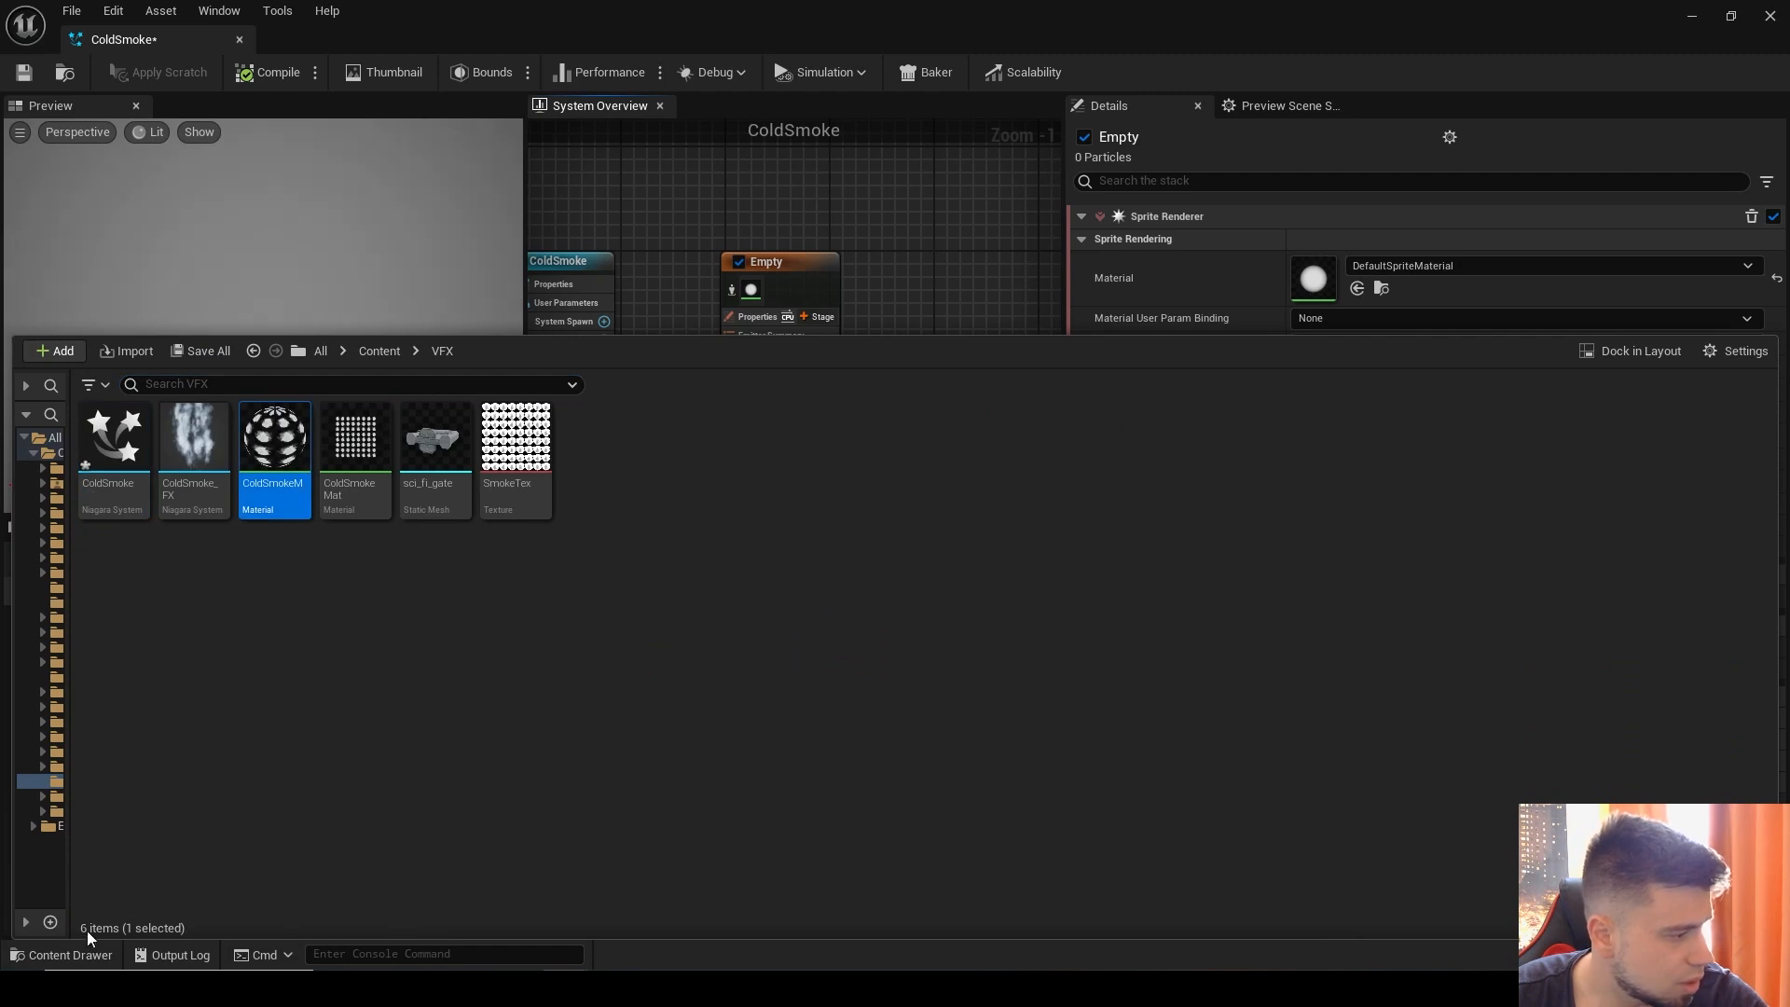
click(74, 954)
click(1357, 289)
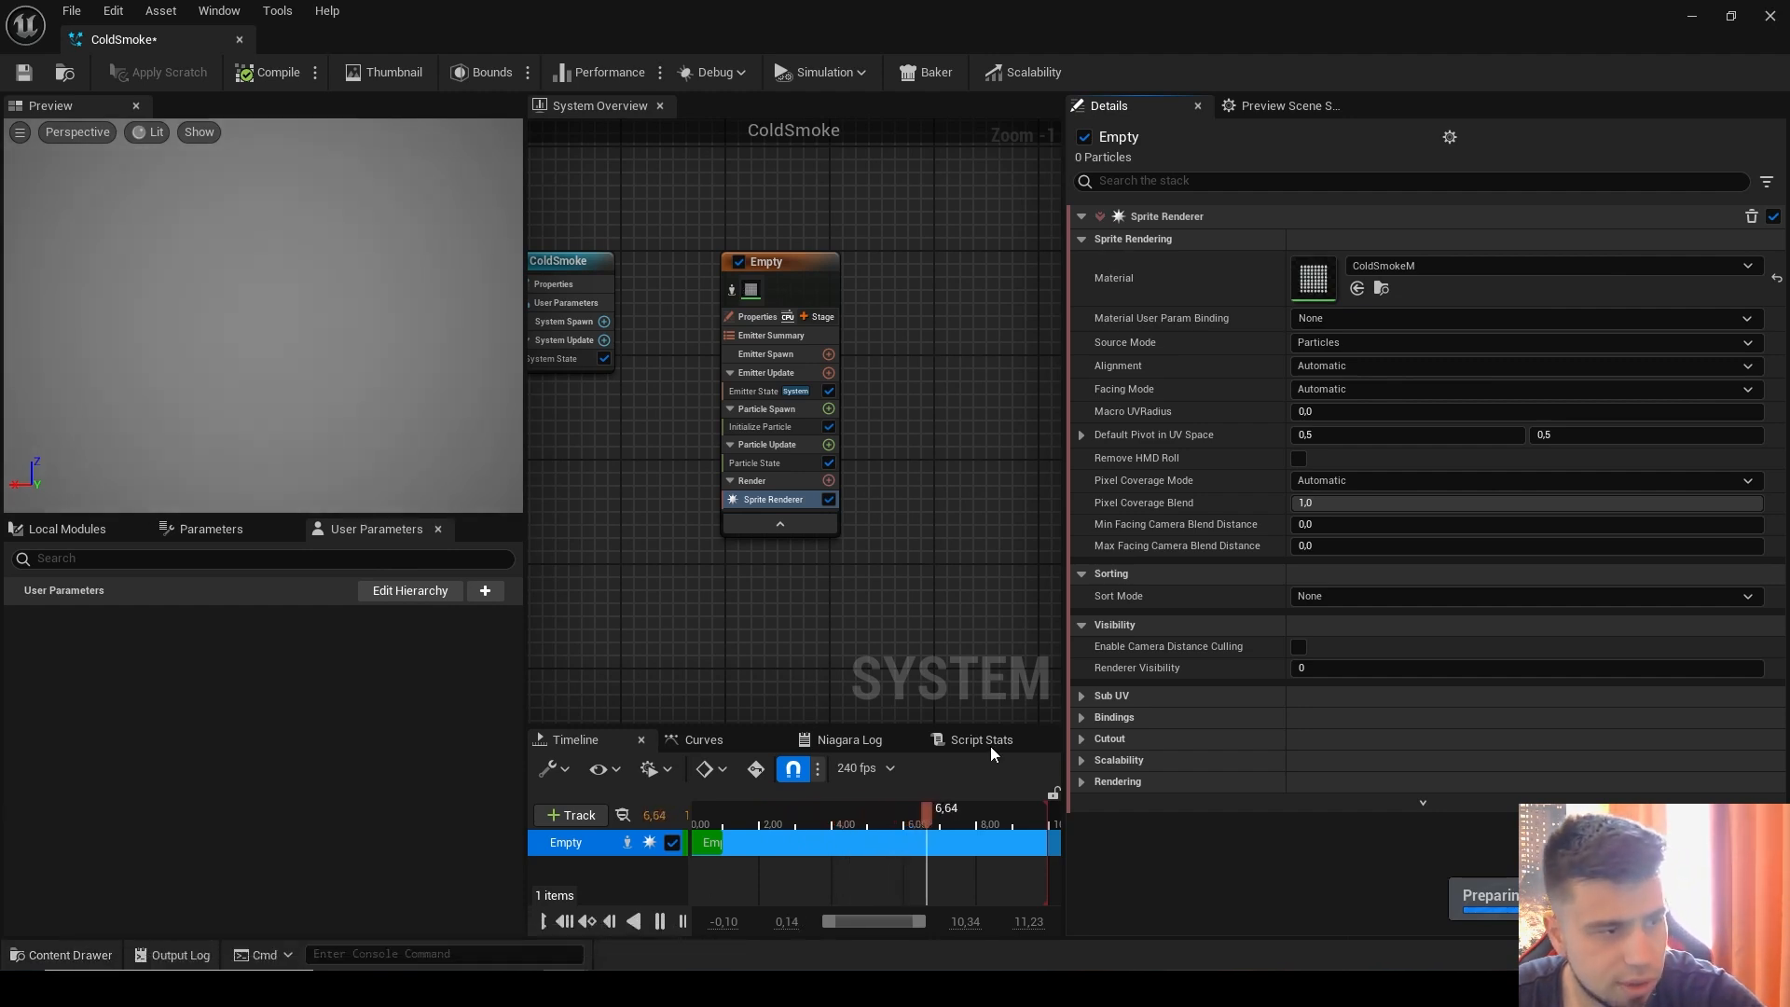
Step: Set the Sprite Renderer's Sub UV Sub Image Size to 8 by 8
click(1082, 696)
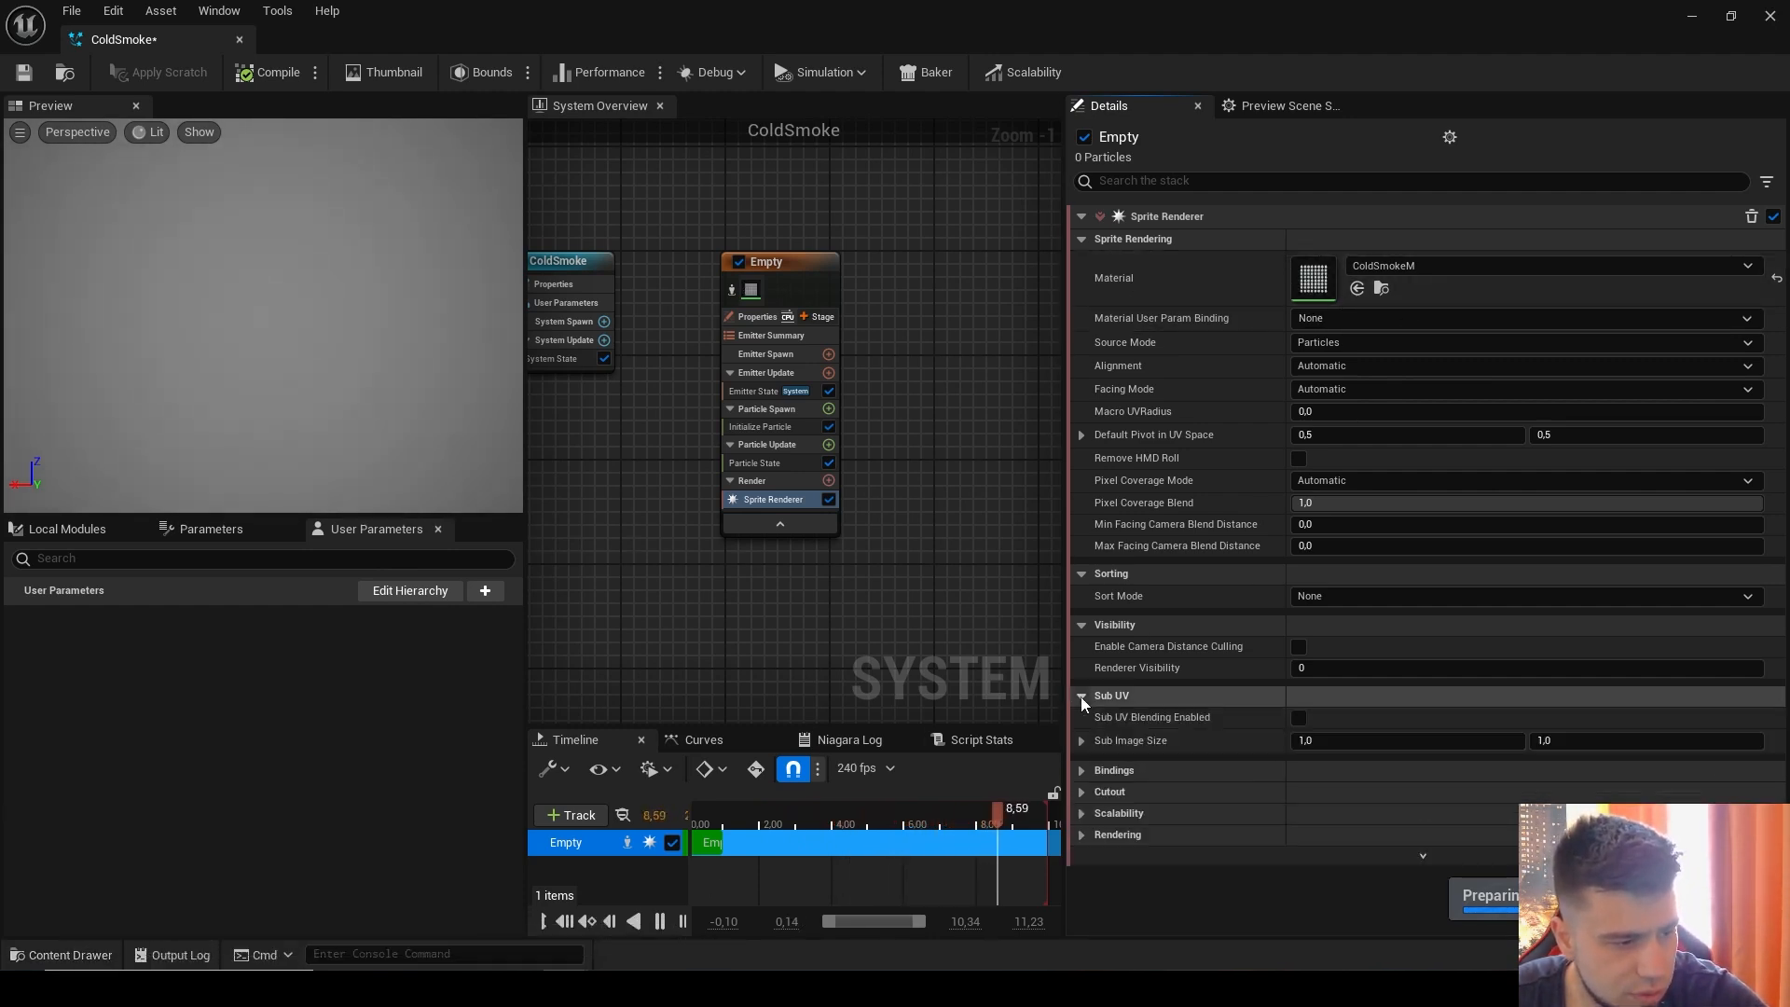
click(1316, 740)
text(8)
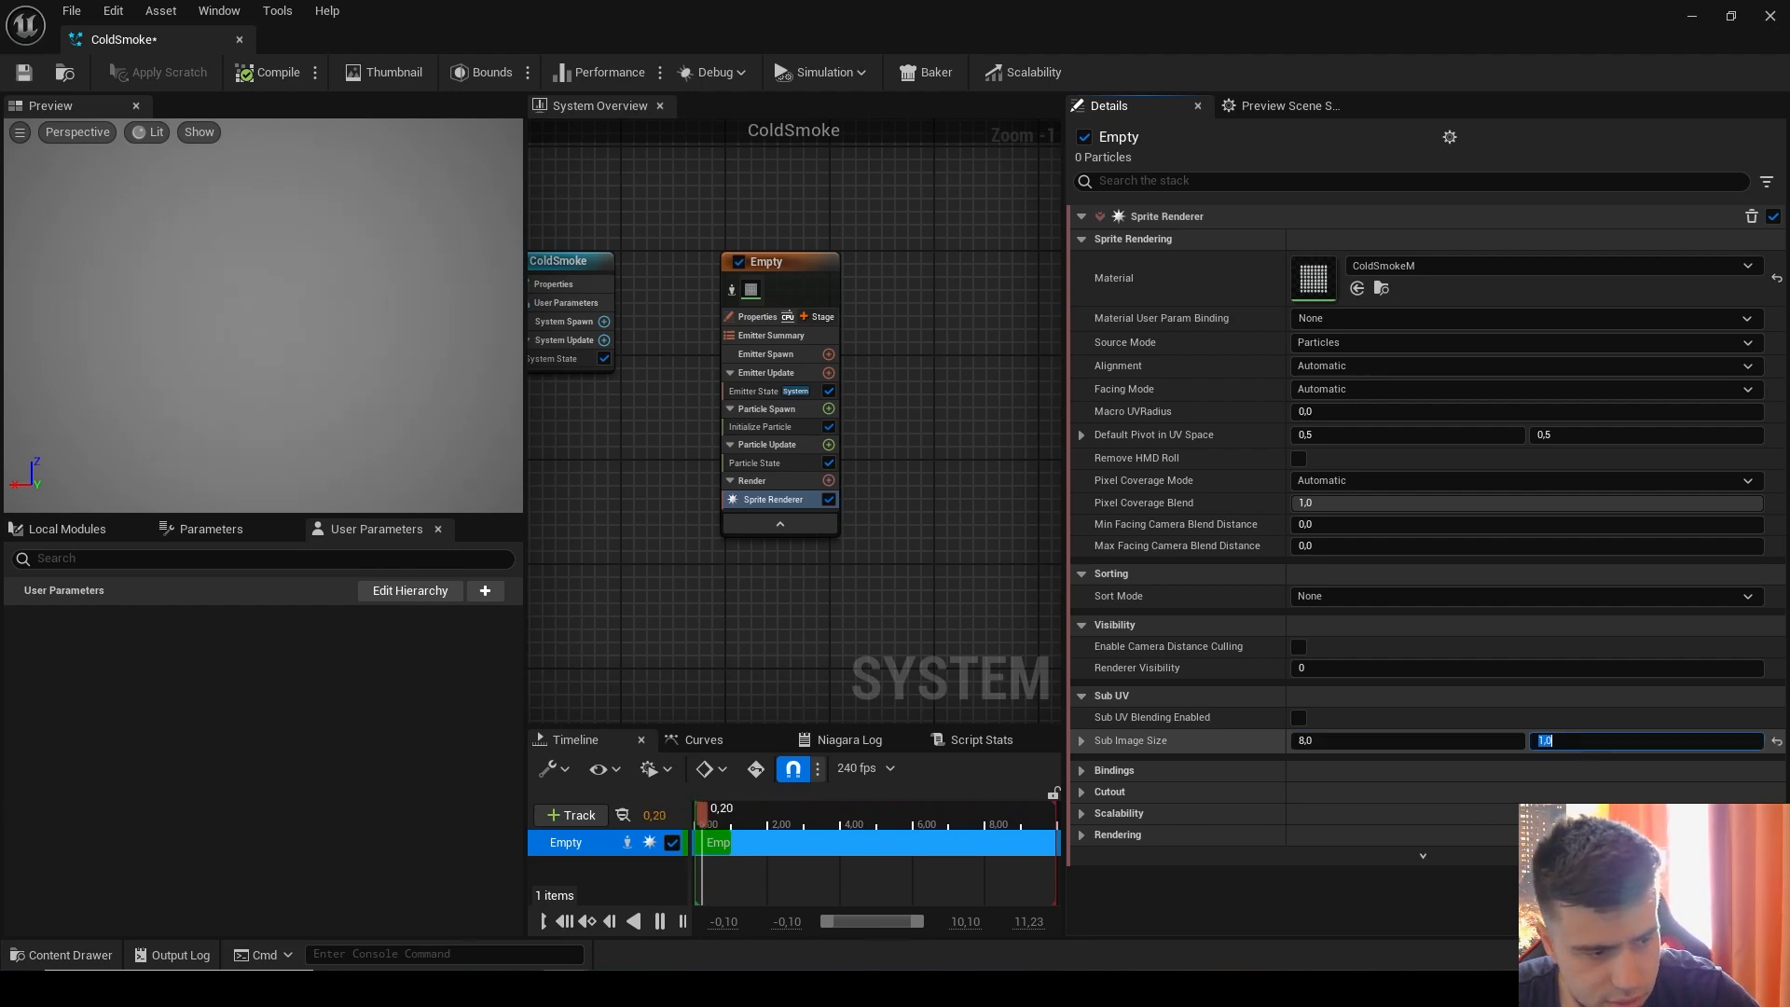
text(8)
key(Return)
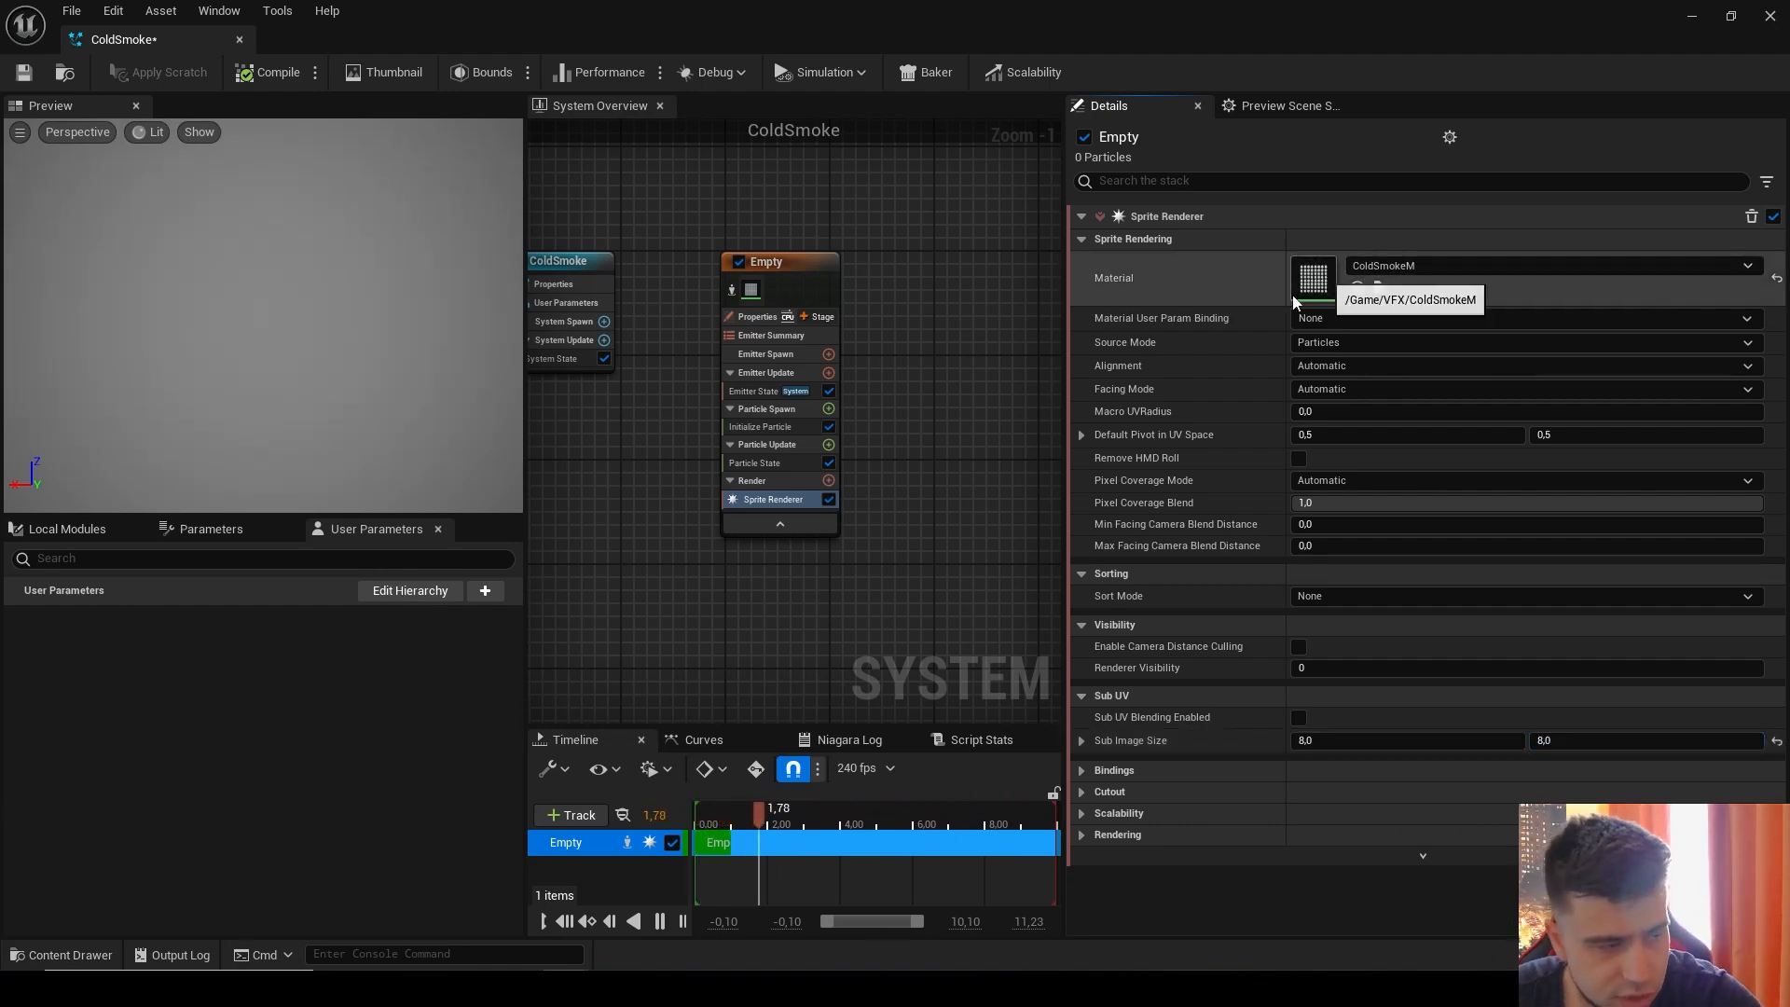
Step: Inspect the SmokeTex texture's grid of smoke frames, and close it
click(64, 954)
double_click(521, 444)
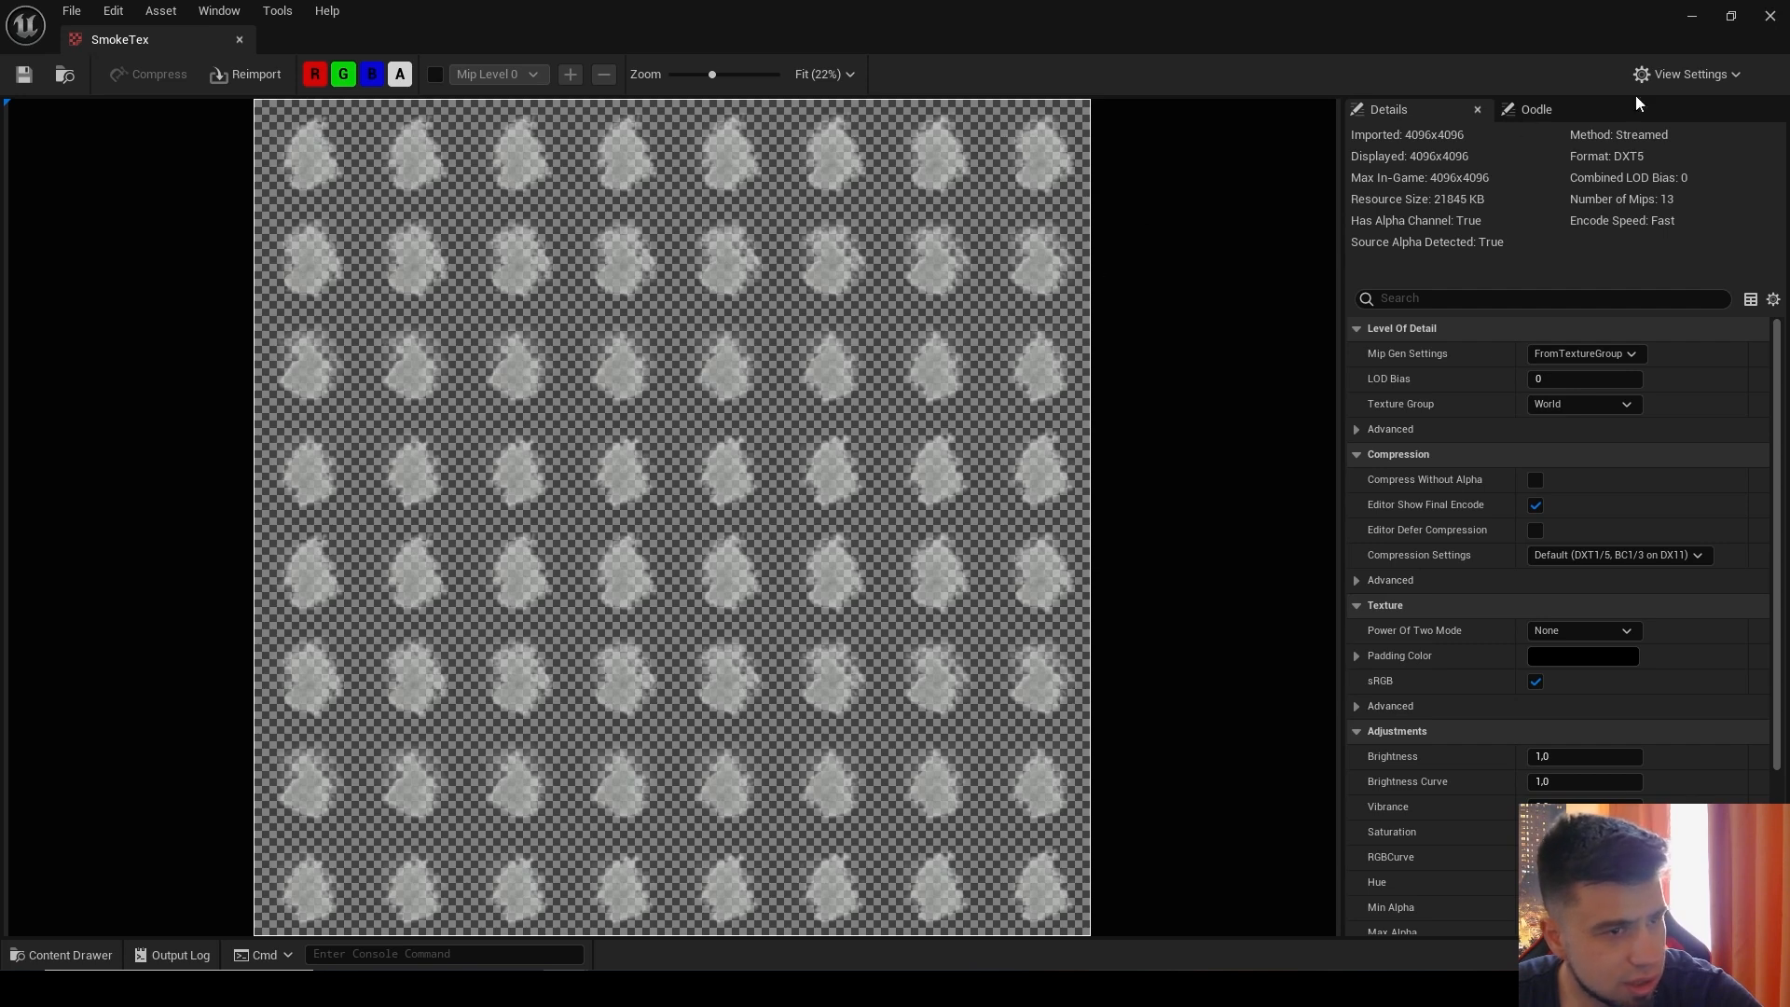
click(1767, 16)
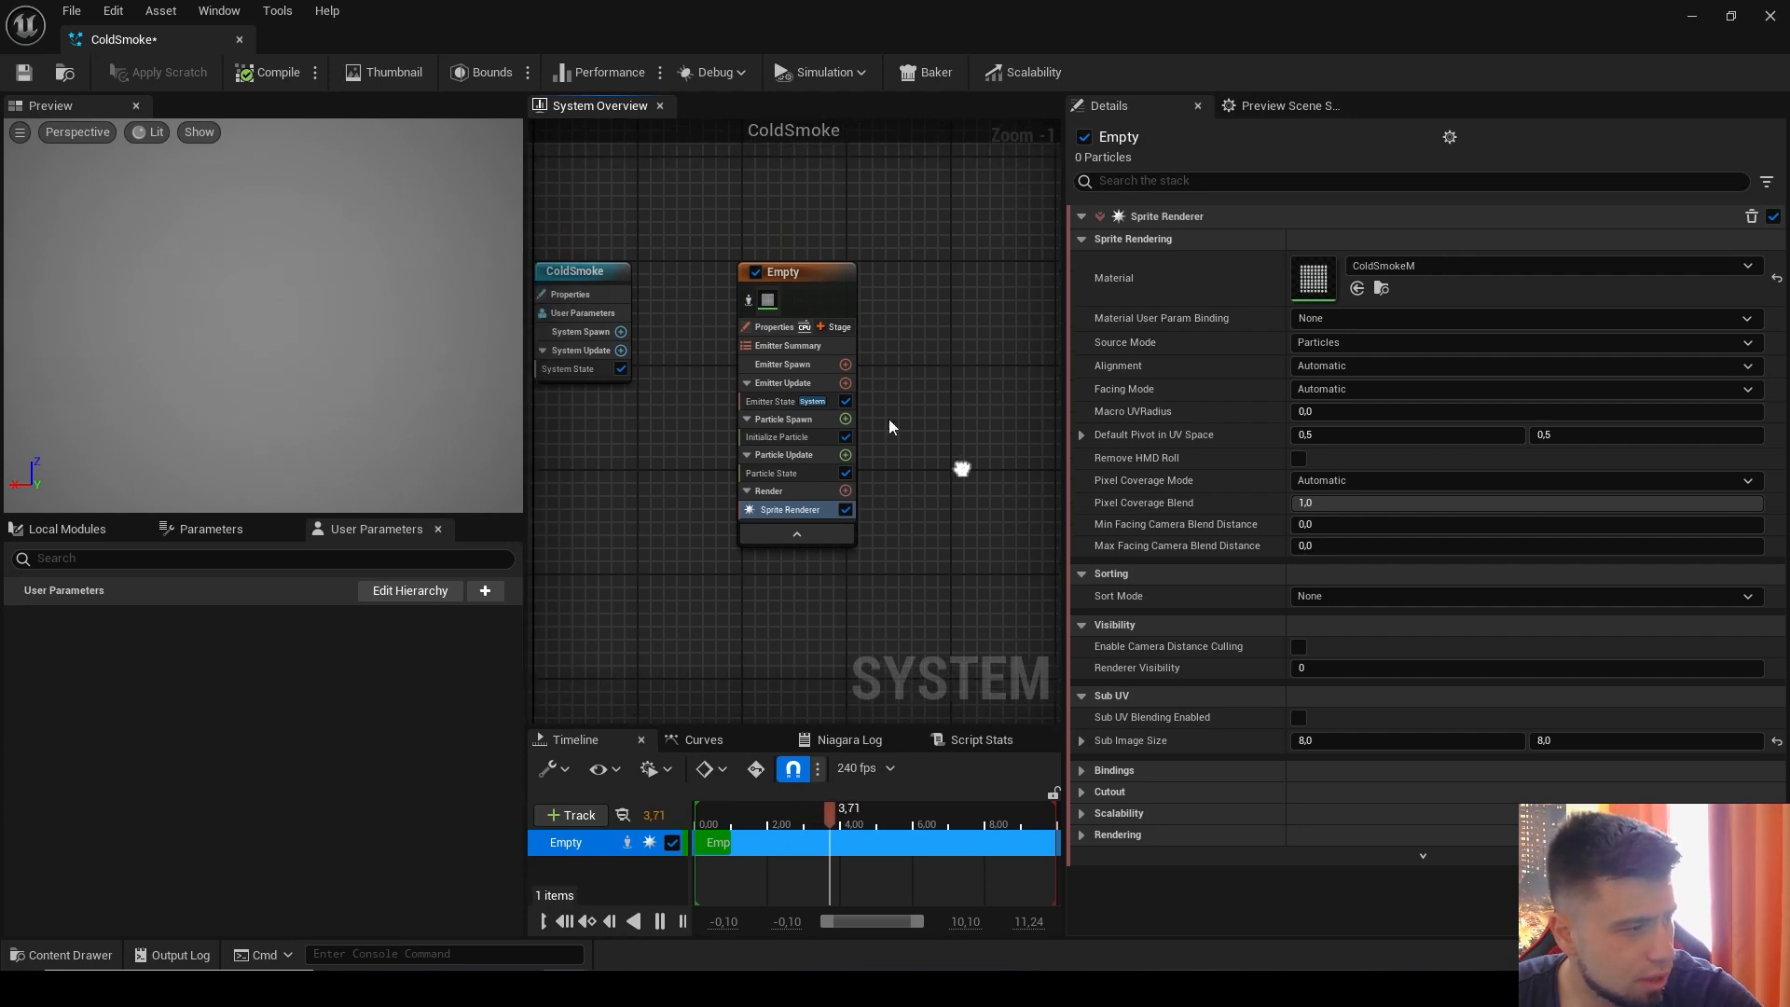
Step: Set the Empty emitter's Sim Target to GPUCompute Sim and its Calculate Bounds Mode to Fixed
click(781, 328)
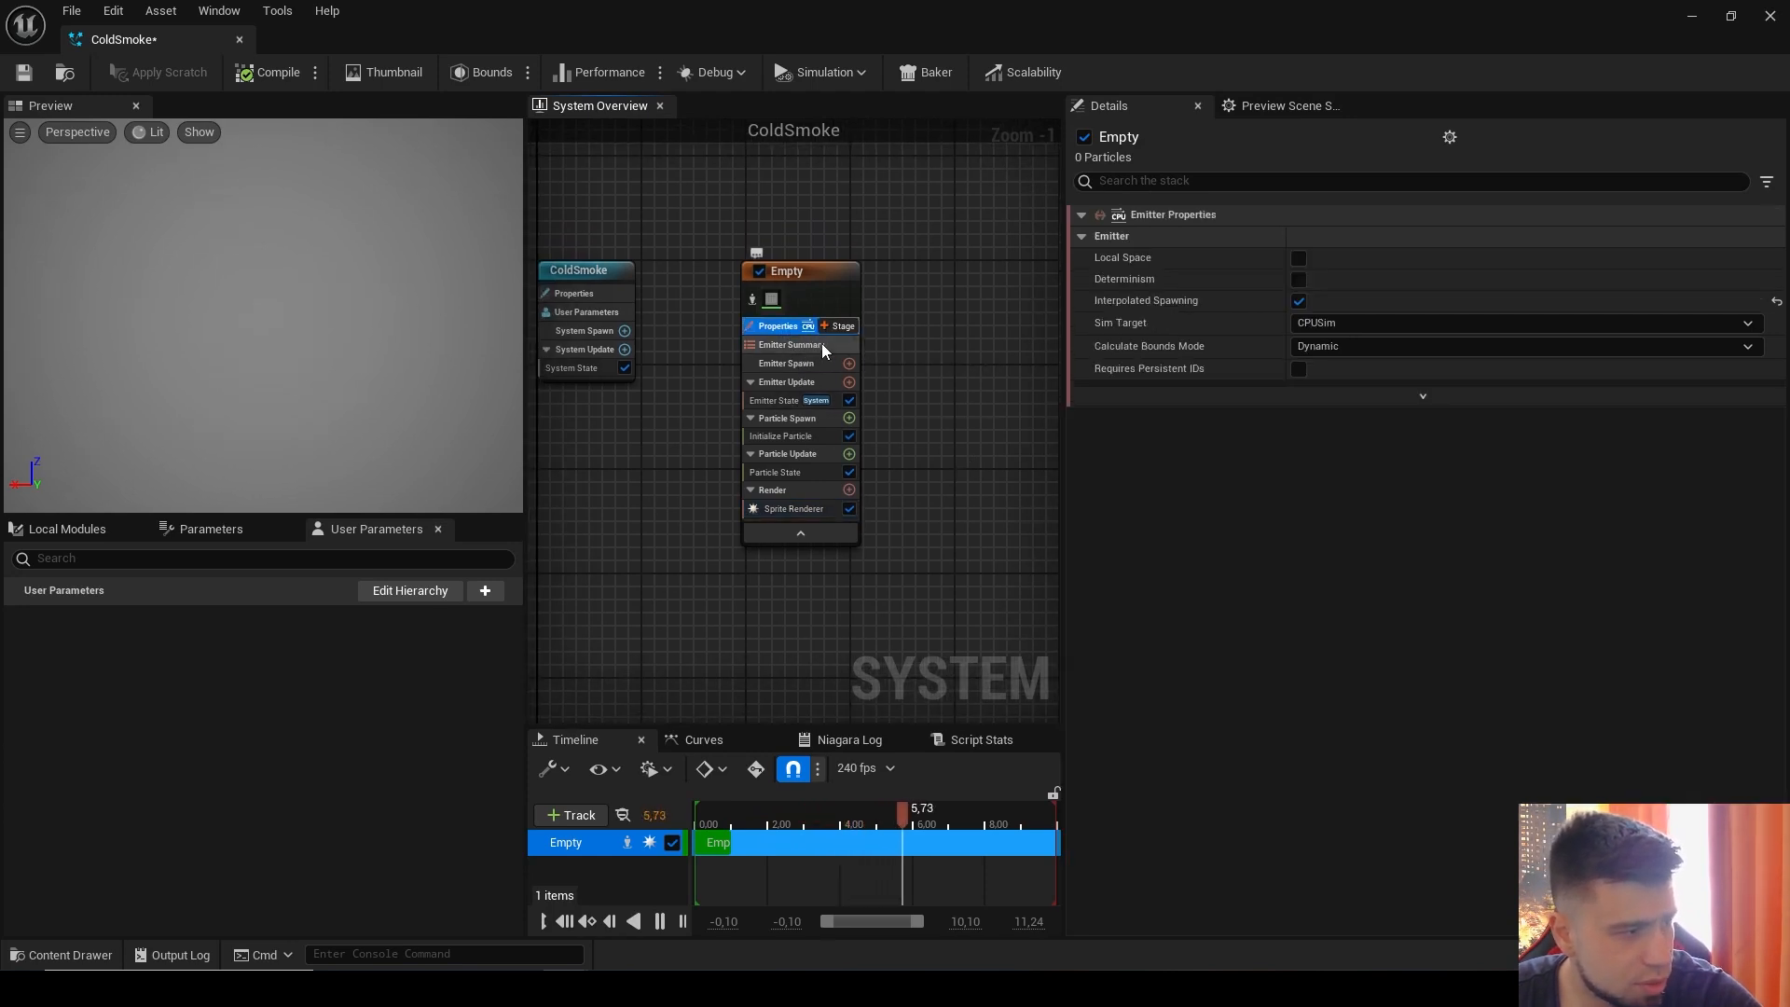
click(1345, 323)
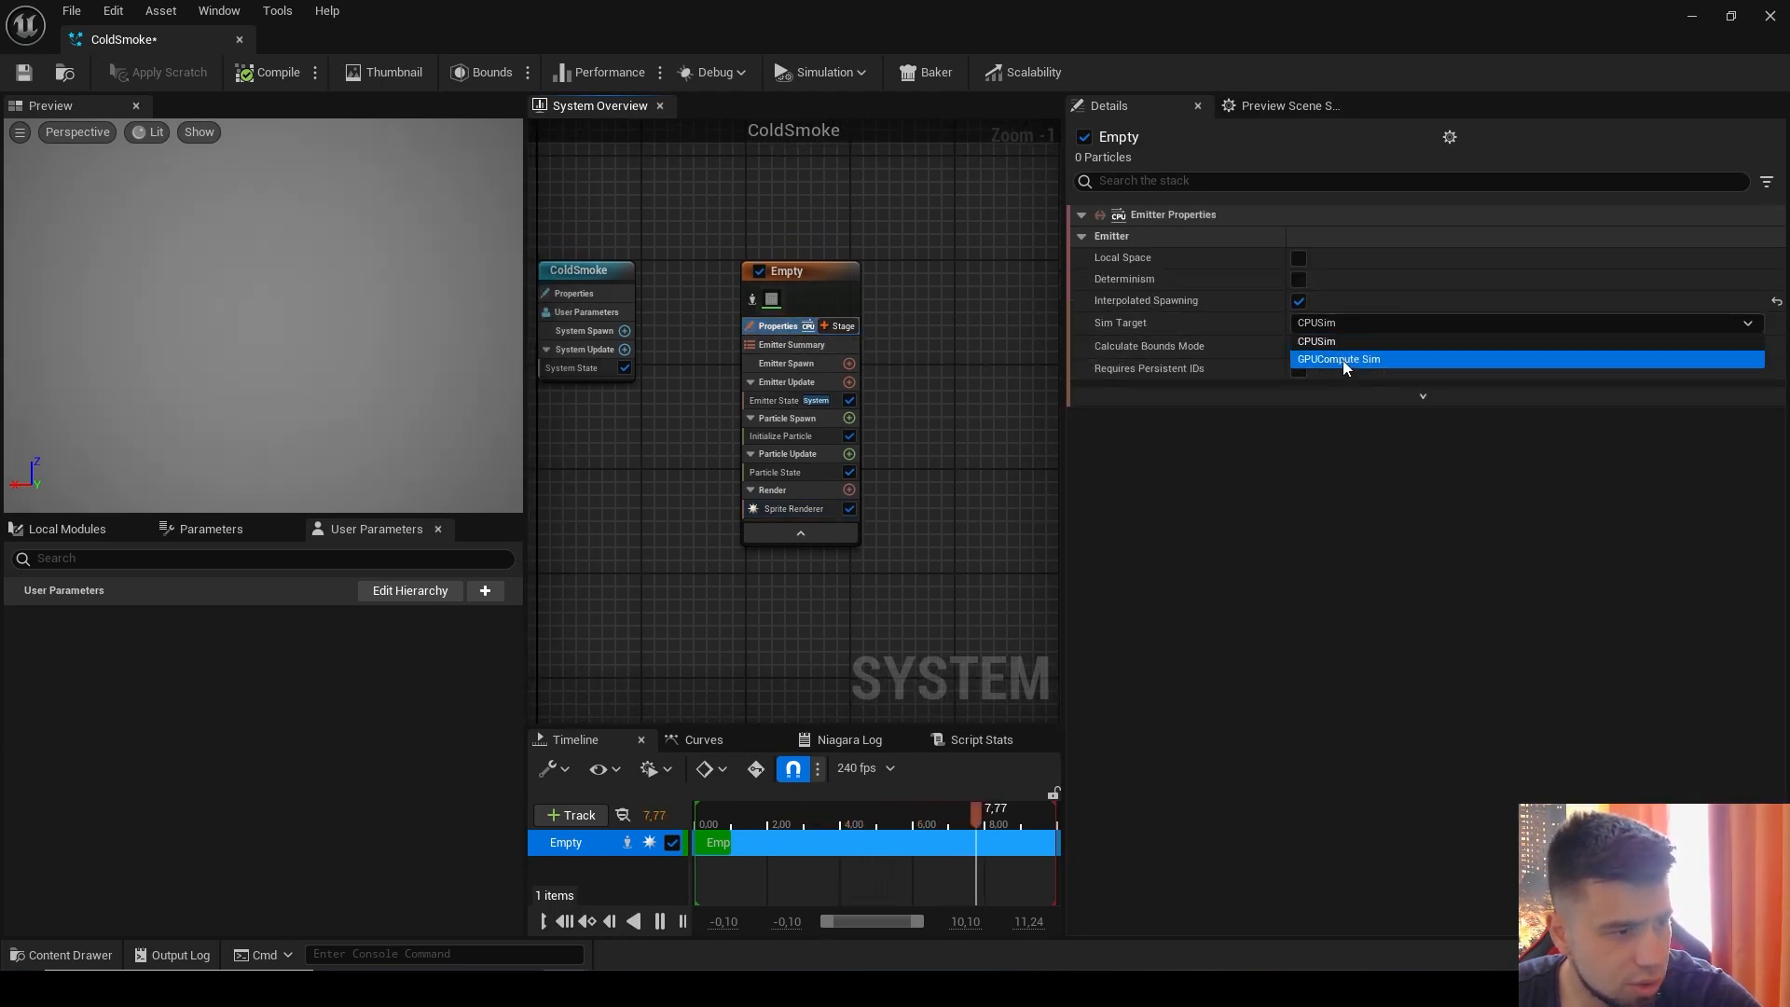
click(1343, 360)
click(1325, 396)
click(1329, 432)
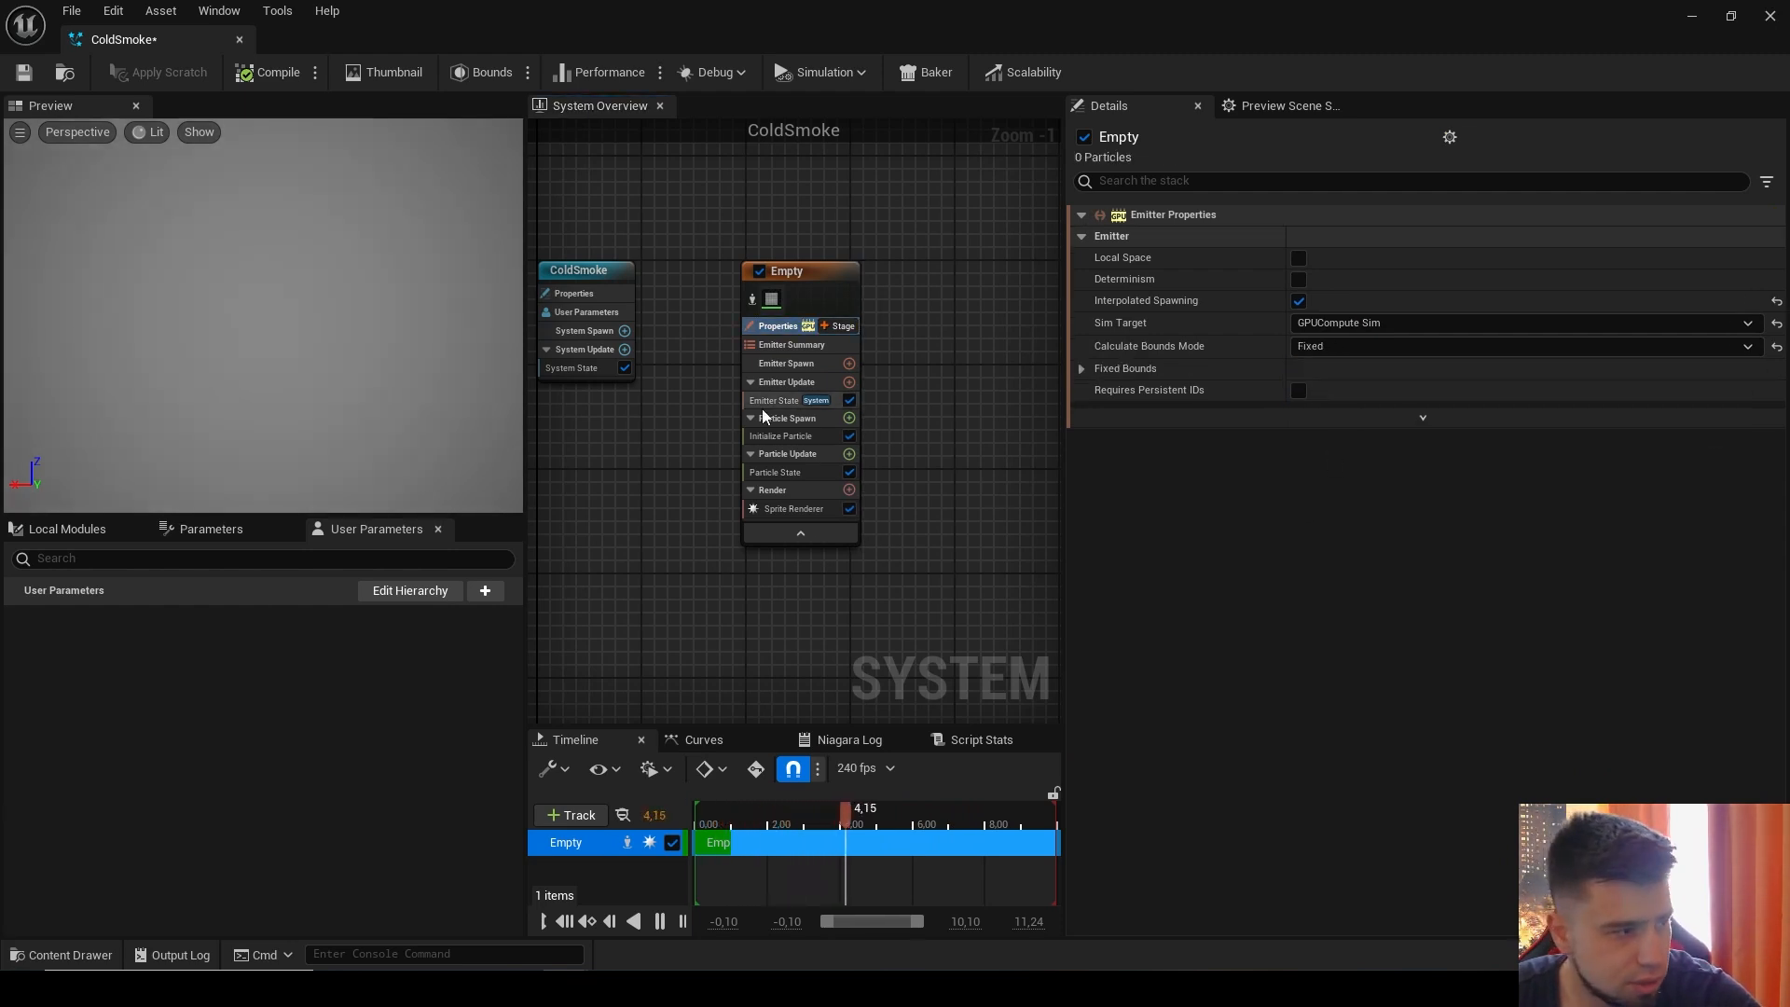
Step: Add a Spawn Rate module to Emitter Update with a SpawnRate of 20
click(787, 400)
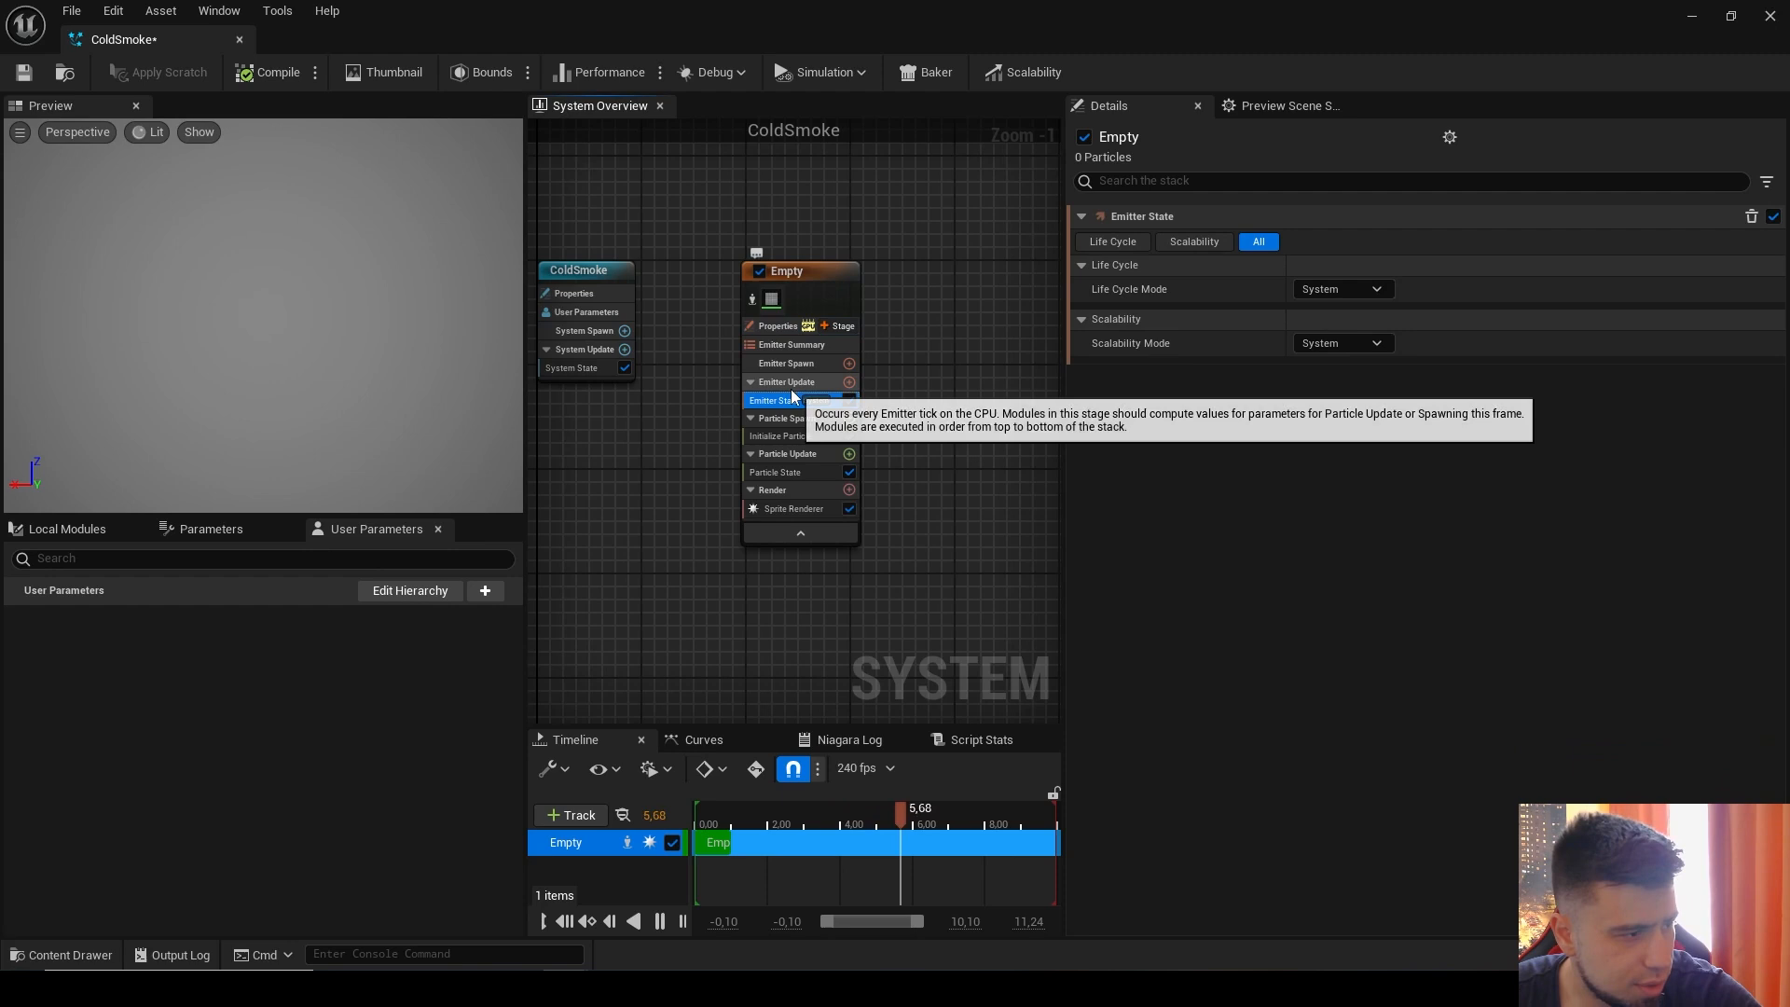
click(848, 382)
click(580, 586)
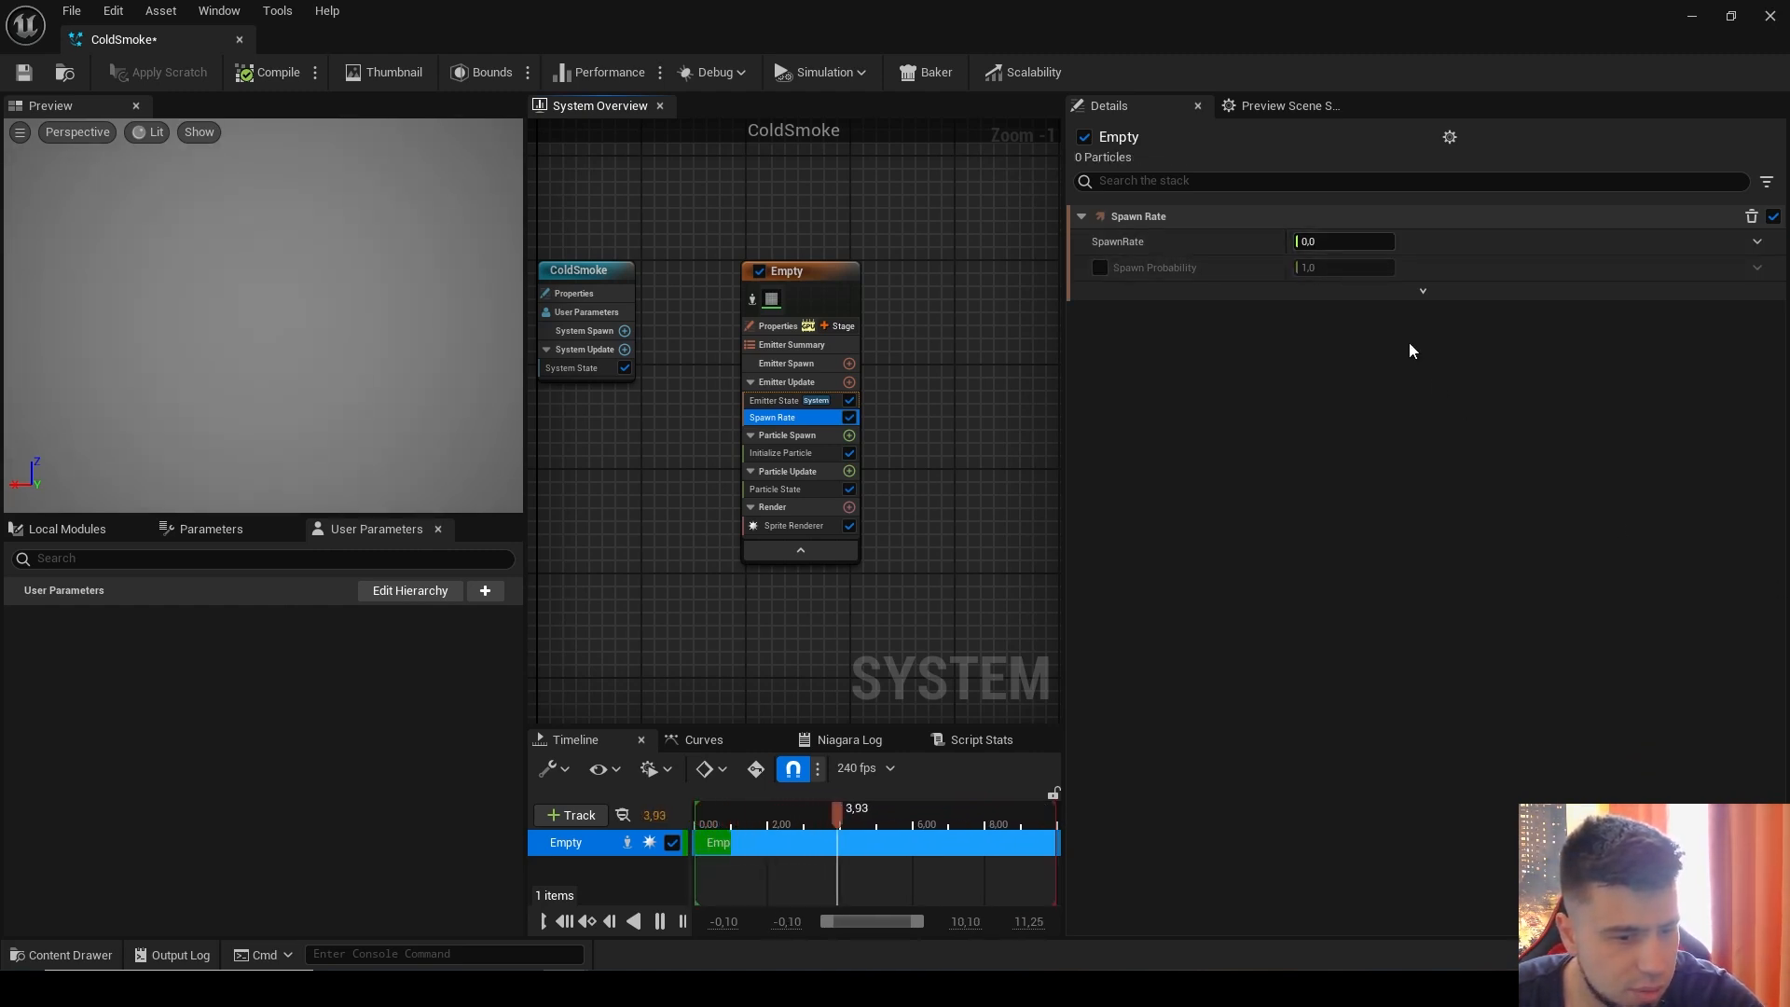
click(1323, 241)
text(2)
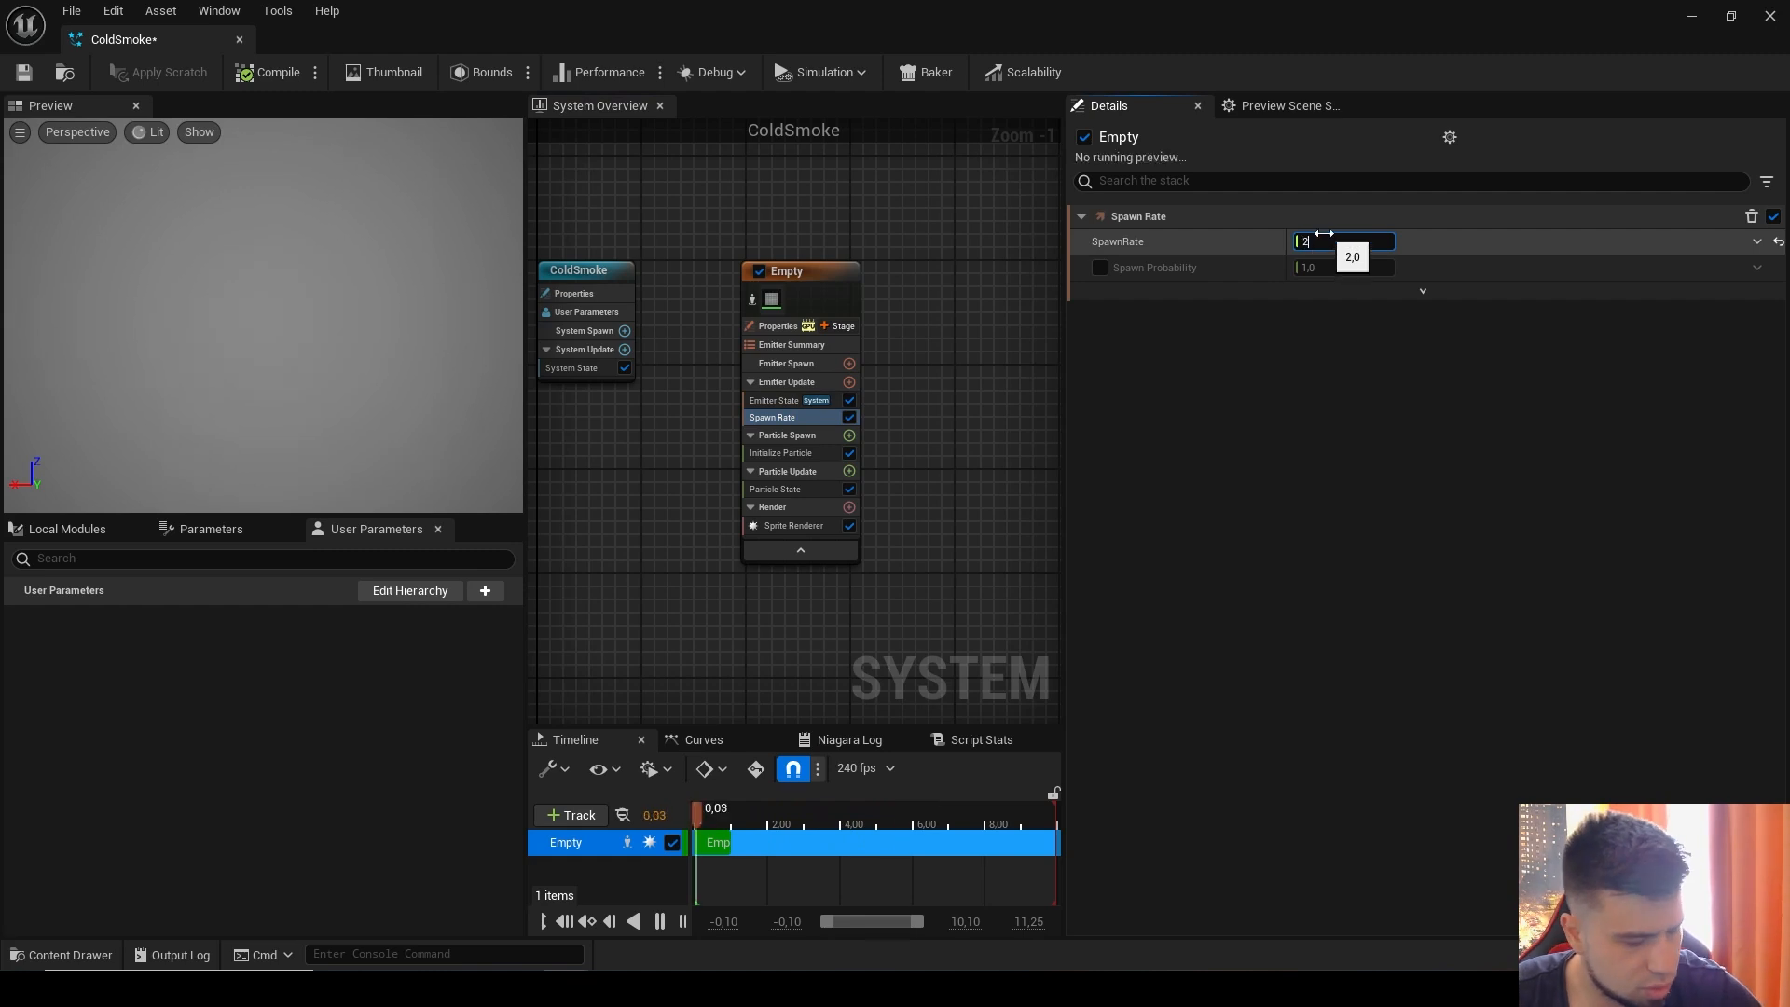
text(0)
key(Return)
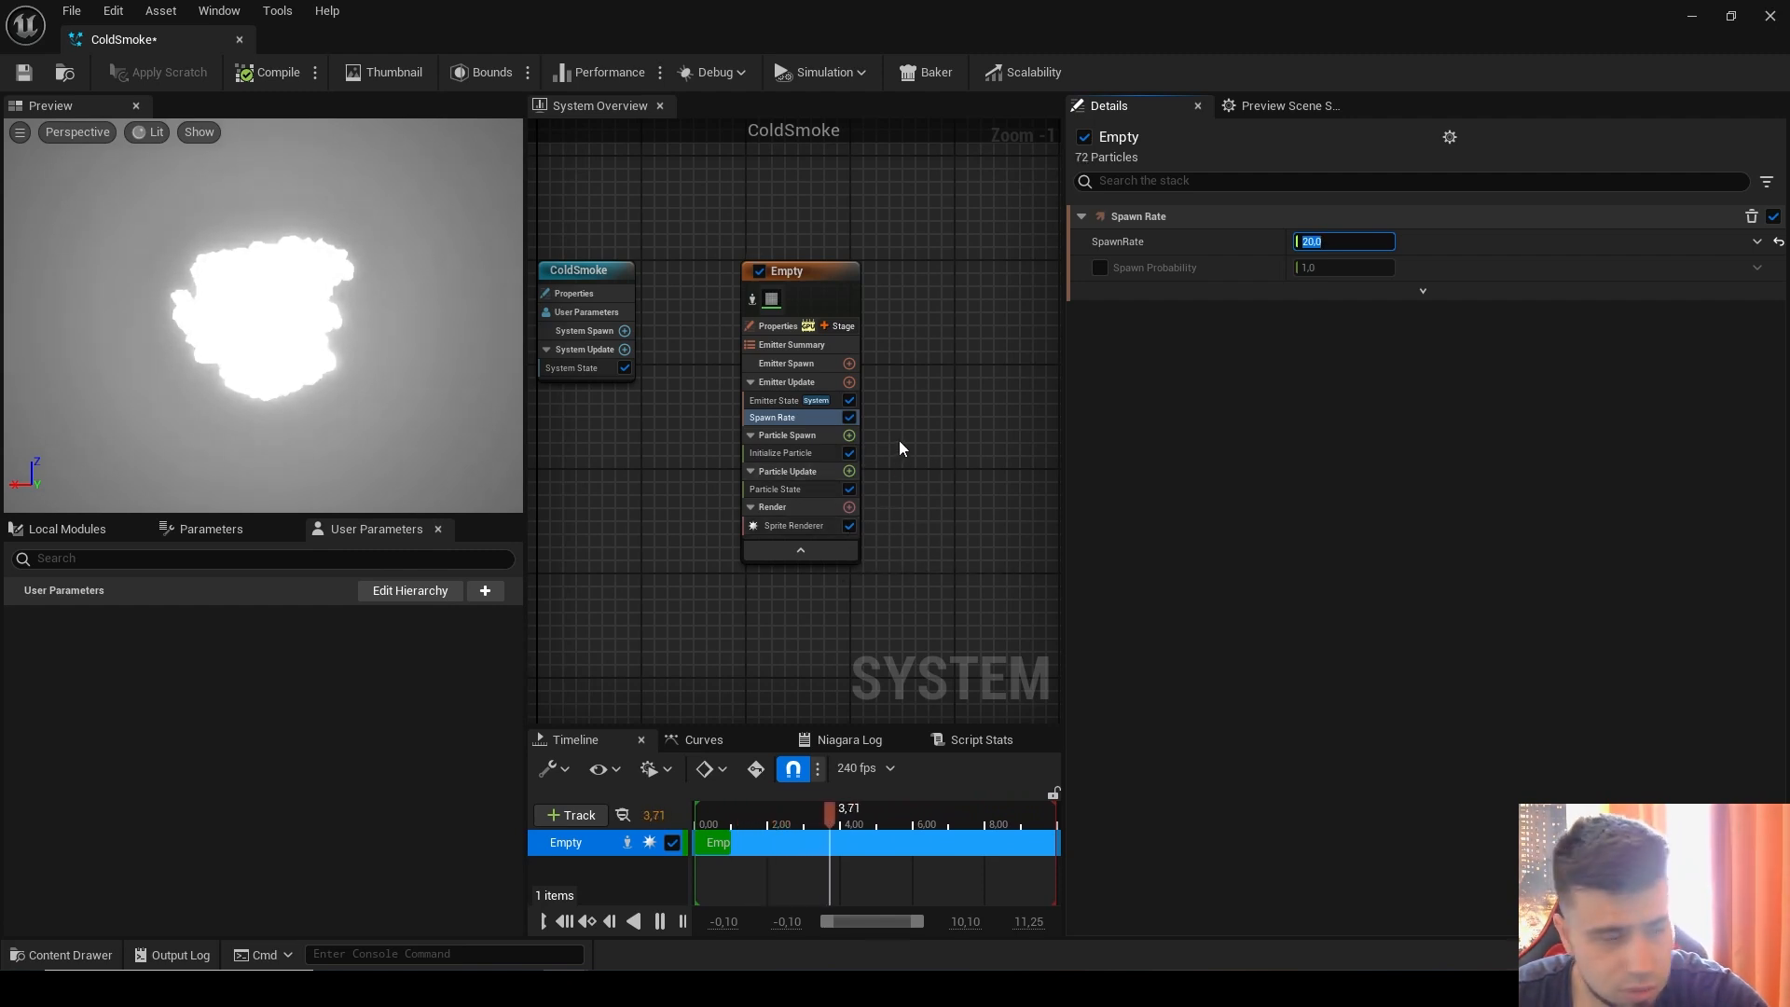
Step: Set Initialize Particle's Lifetime Mode to Random, with a minimum of 4 and a maximum of 5
click(808, 454)
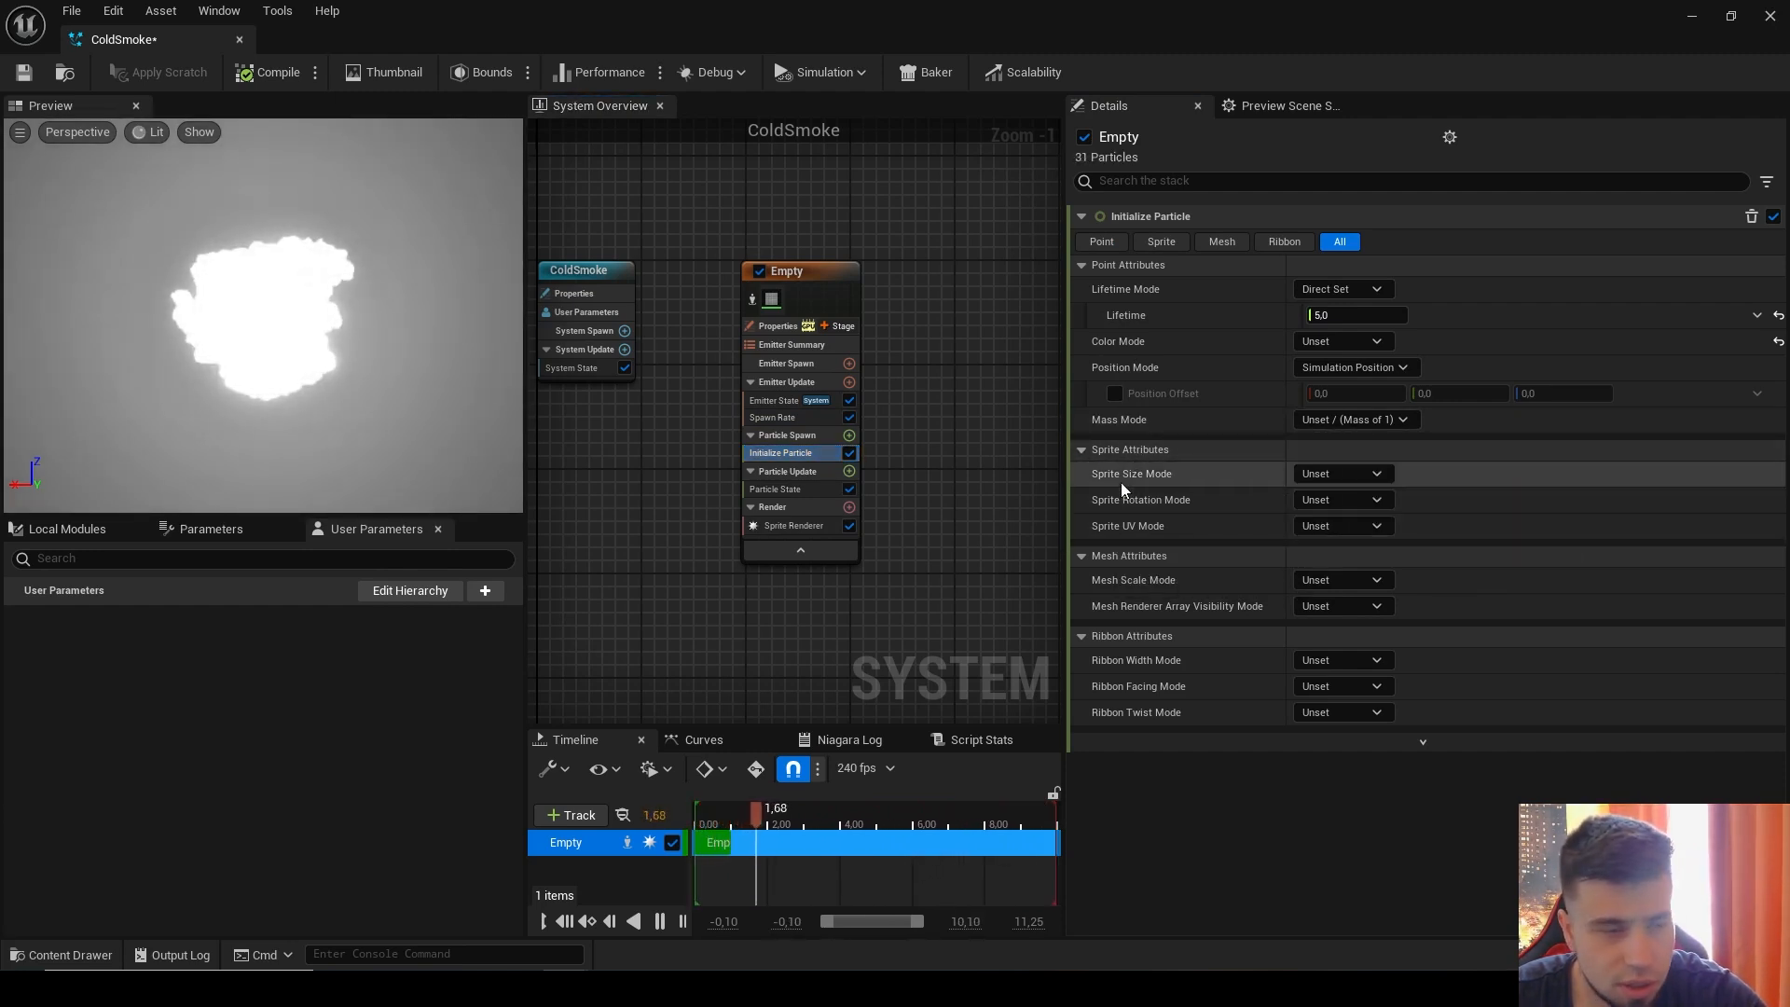
click(1373, 291)
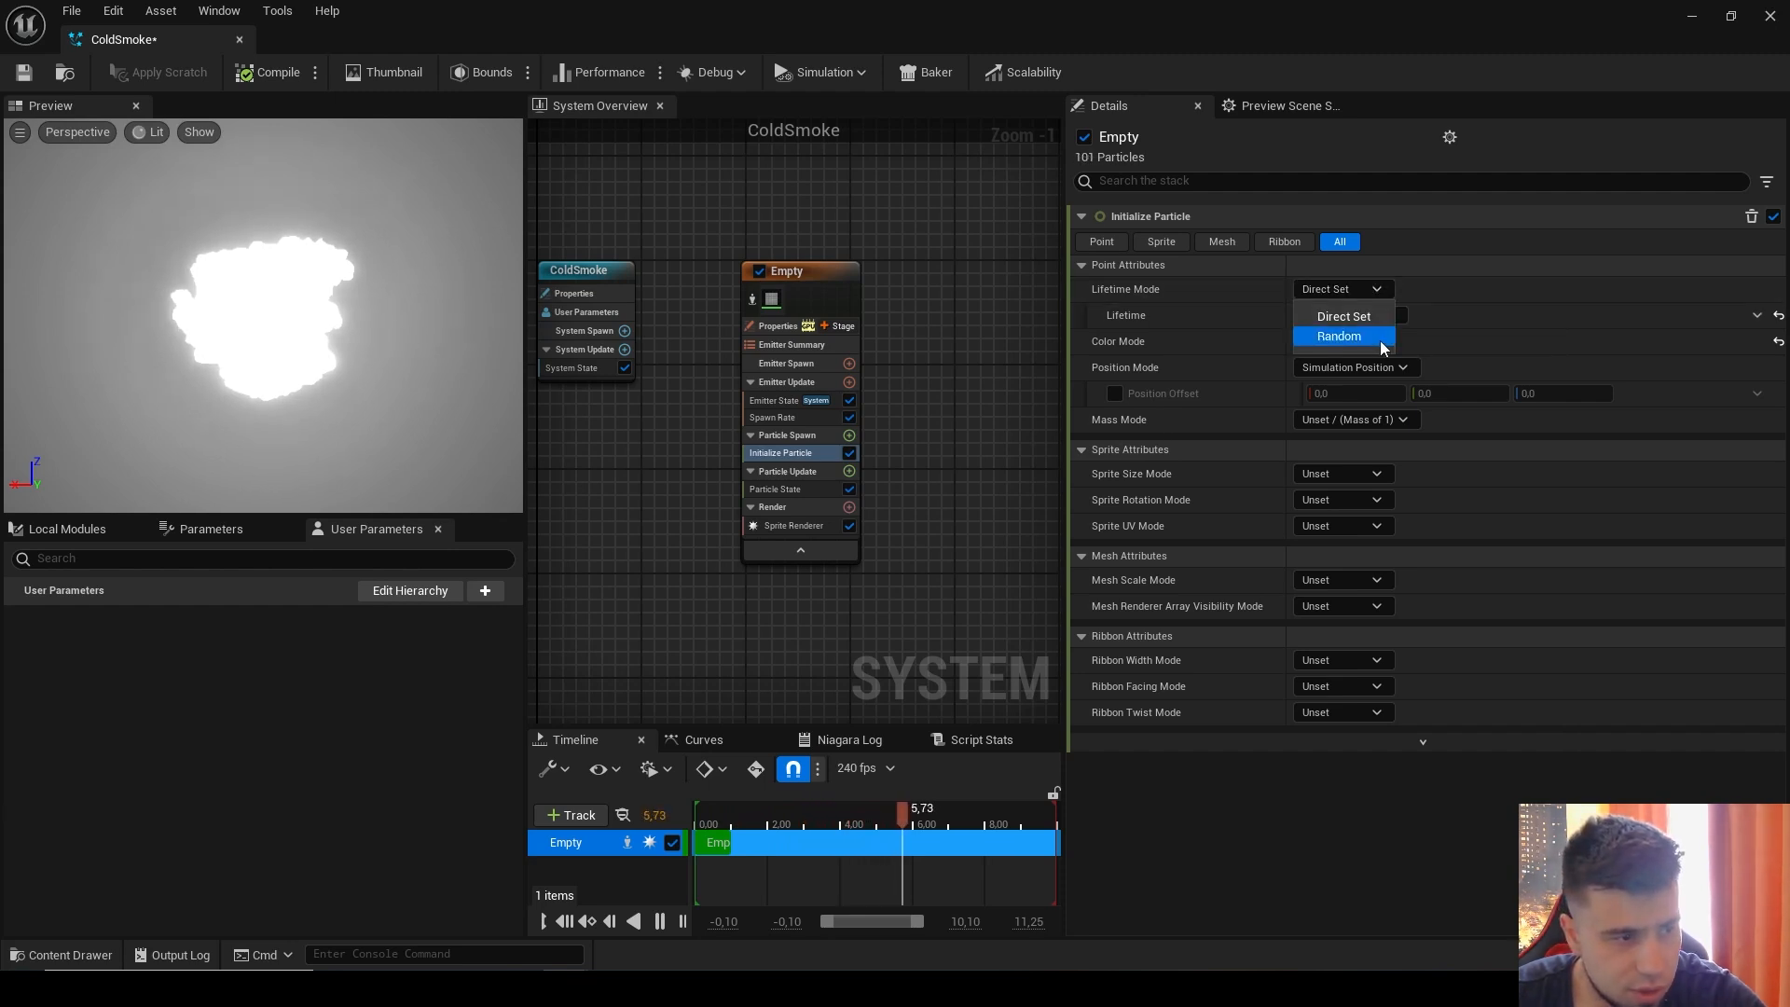
click(1379, 339)
click(1380, 315)
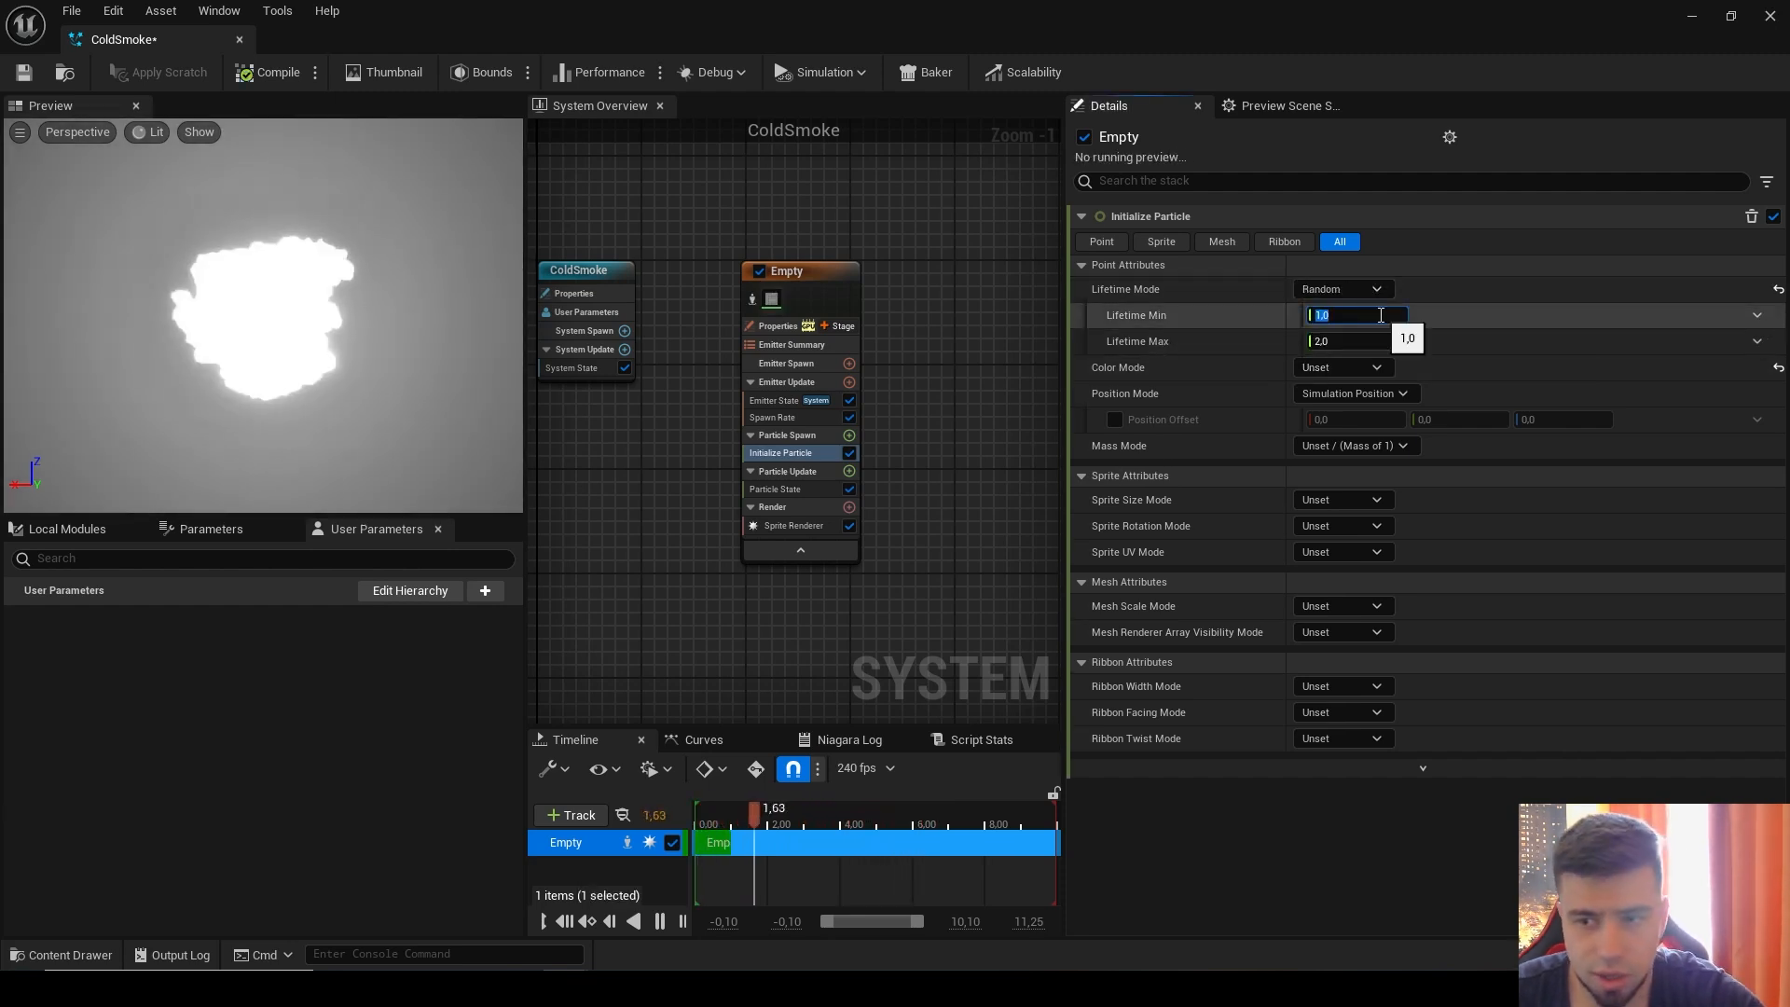
text(4)
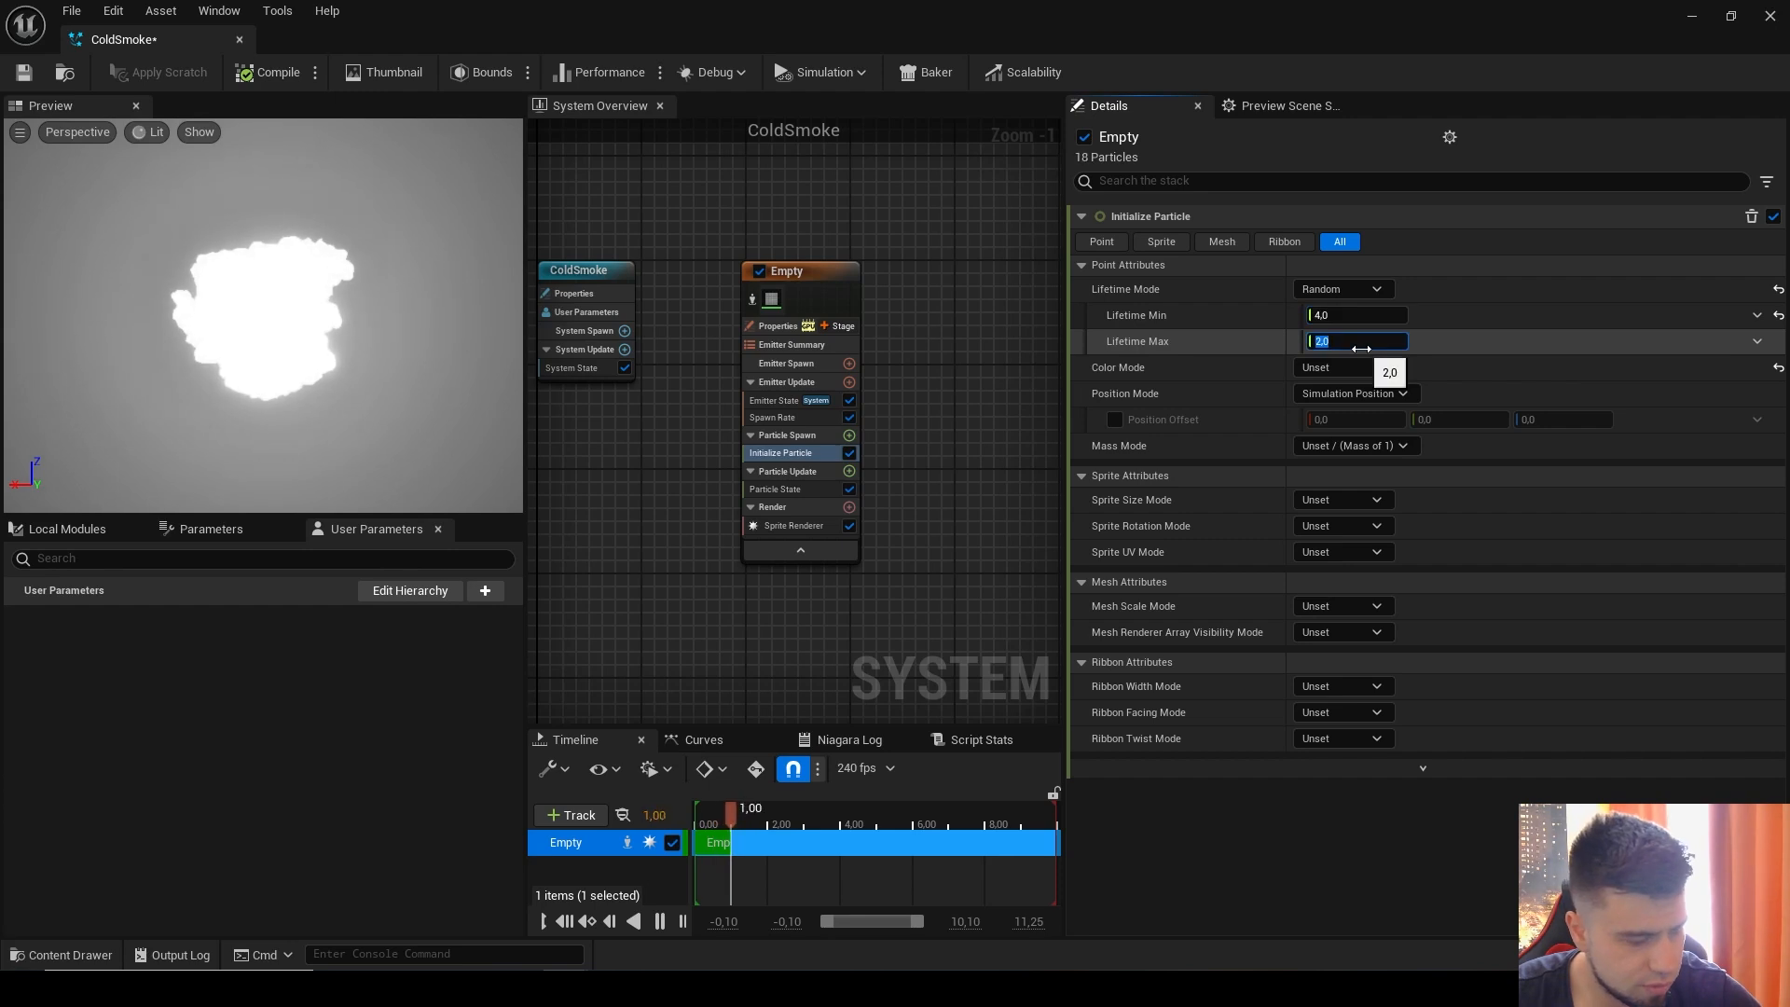
text(5)
key(Return)
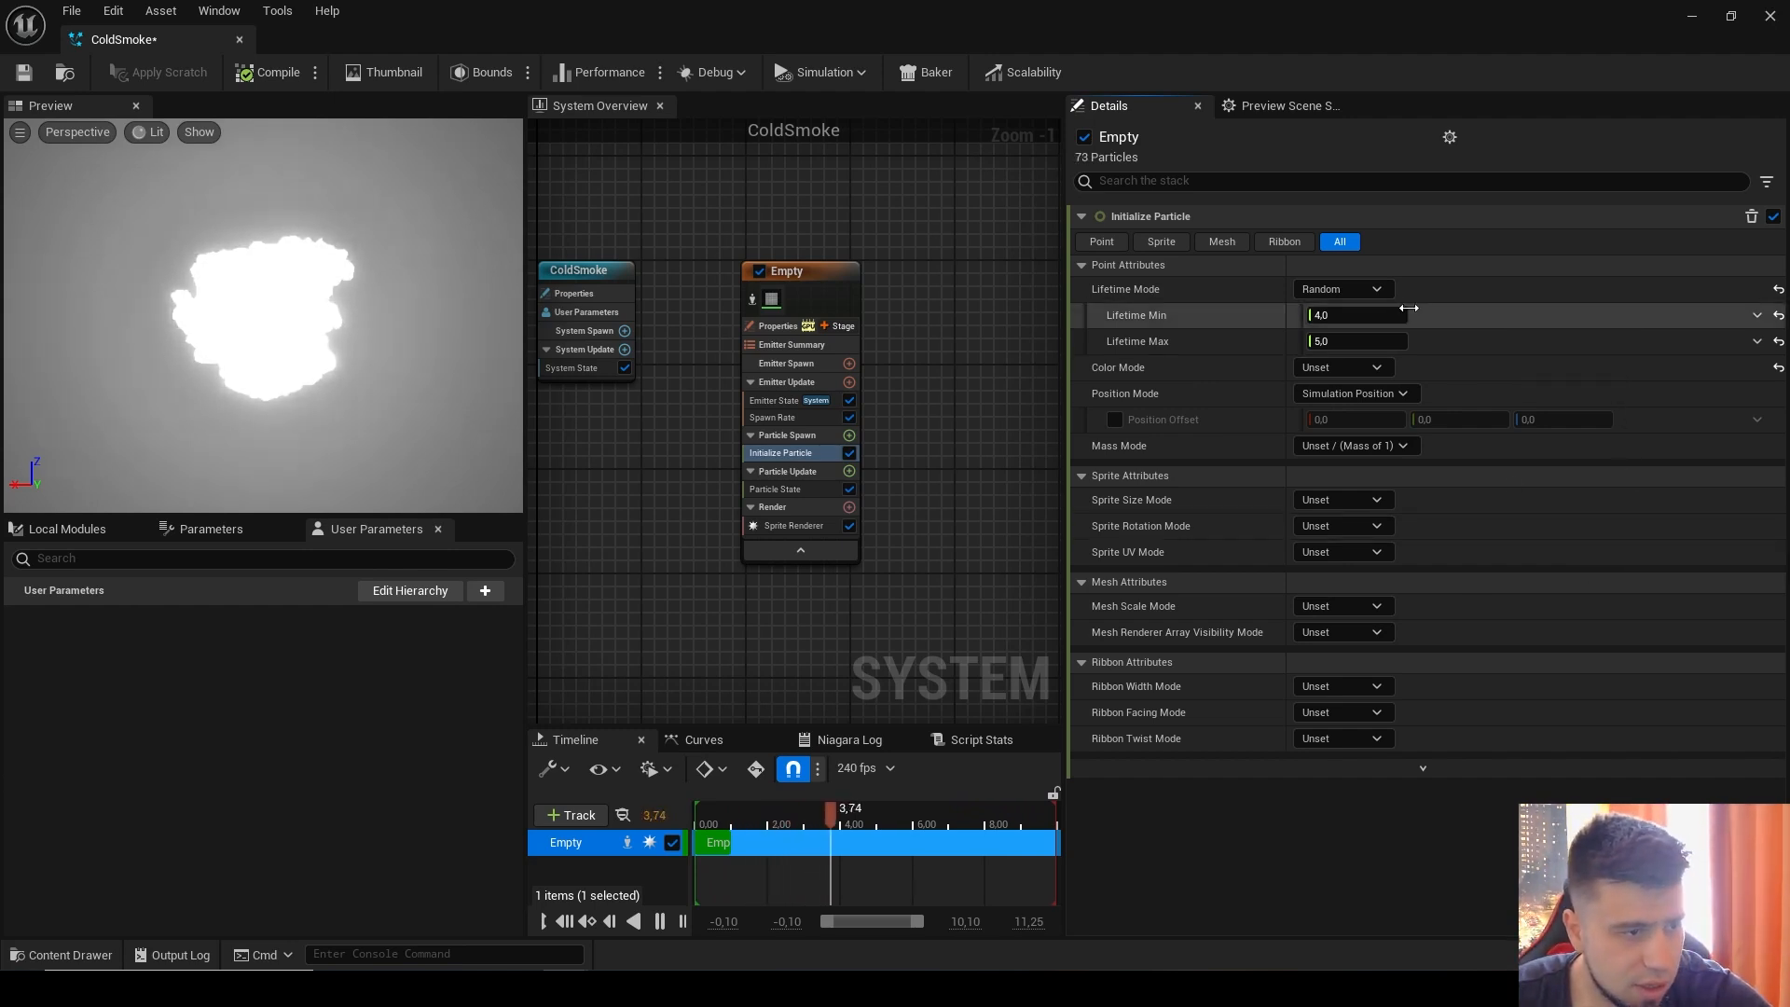
Step: Switch the Lifetime Mode to Direct Set to compare its options, and restore Random
click(1342, 289)
click(1328, 316)
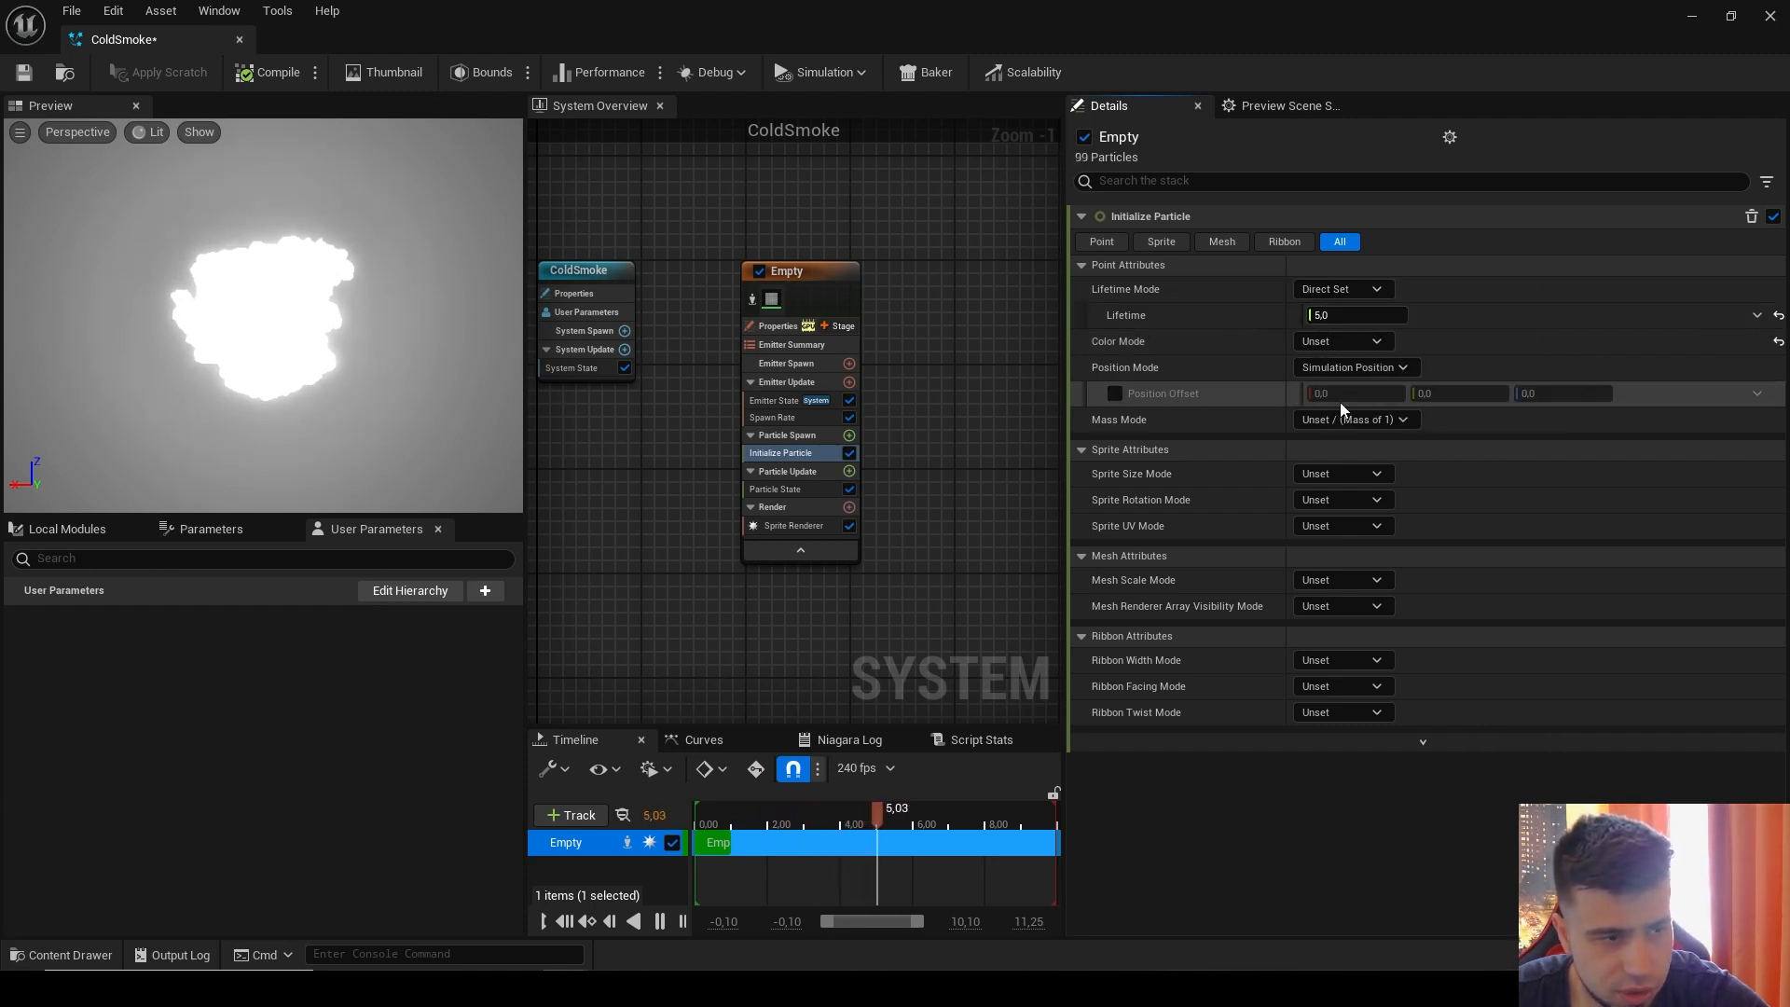
click(1350, 295)
click(1346, 336)
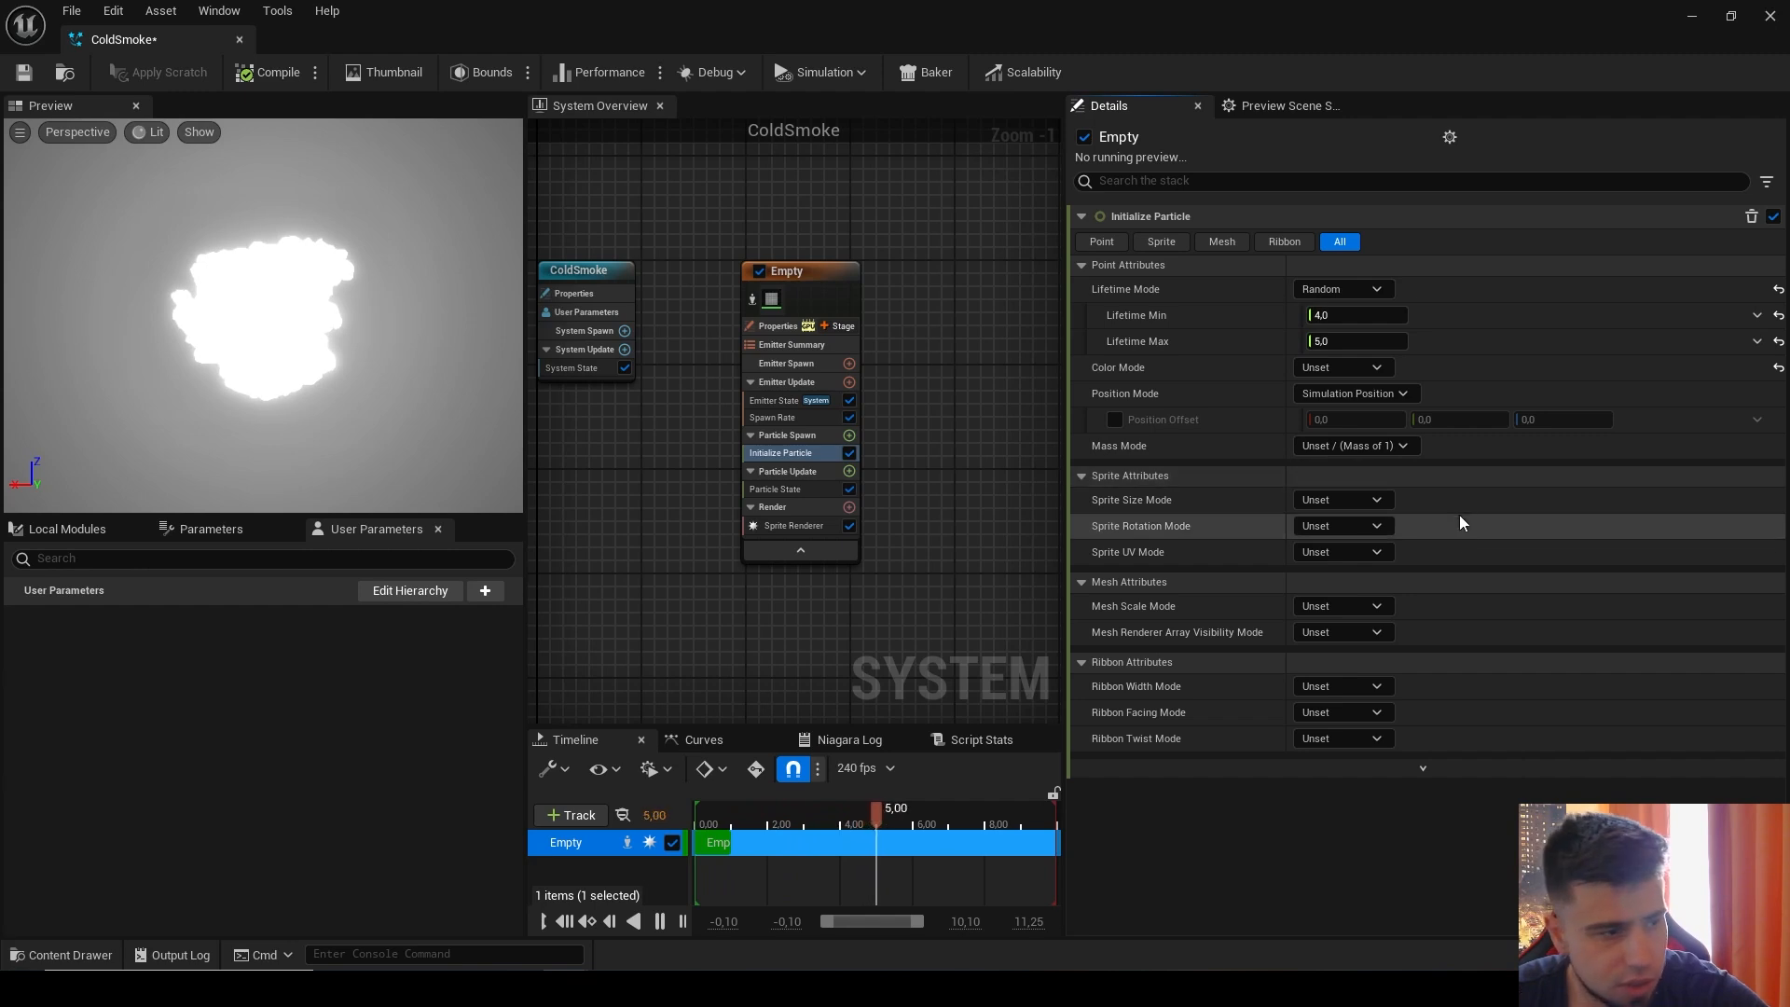
Step: Set Initialize Particle's Color Mode to Direct Set and pick a pale blue of about R 0.65, G 0.75, B 1.0
click(1369, 370)
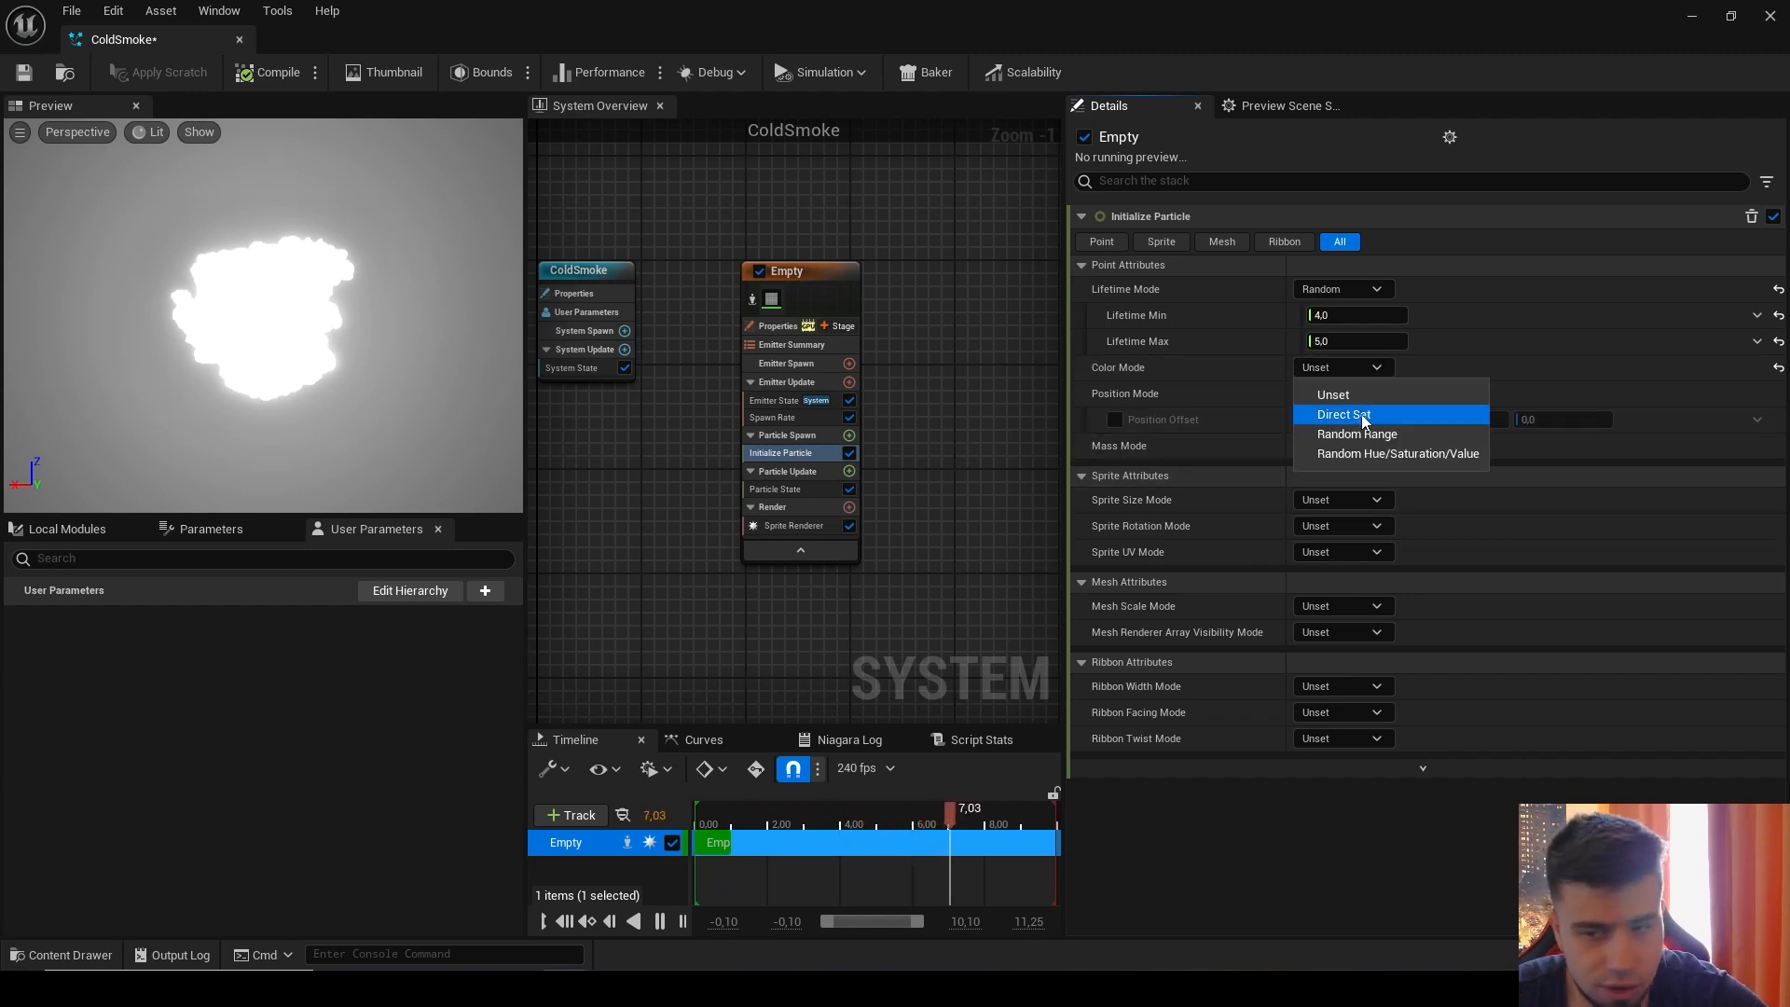
click(1366, 412)
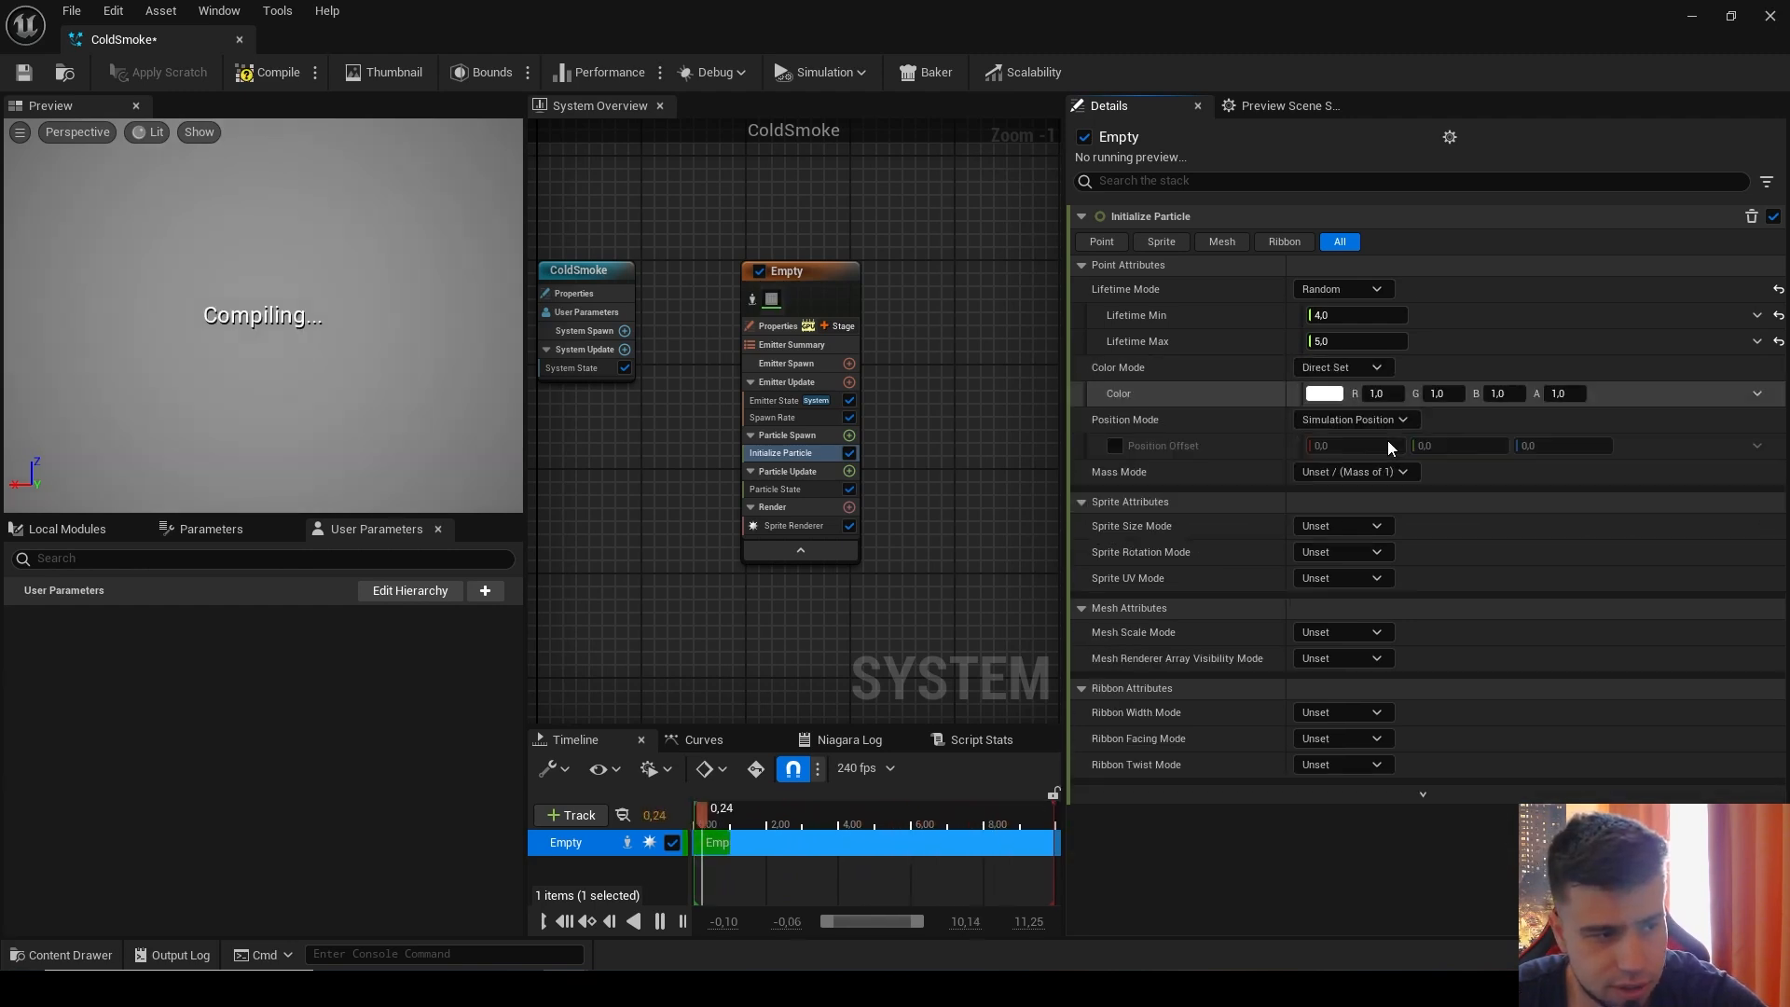
click(1324, 392)
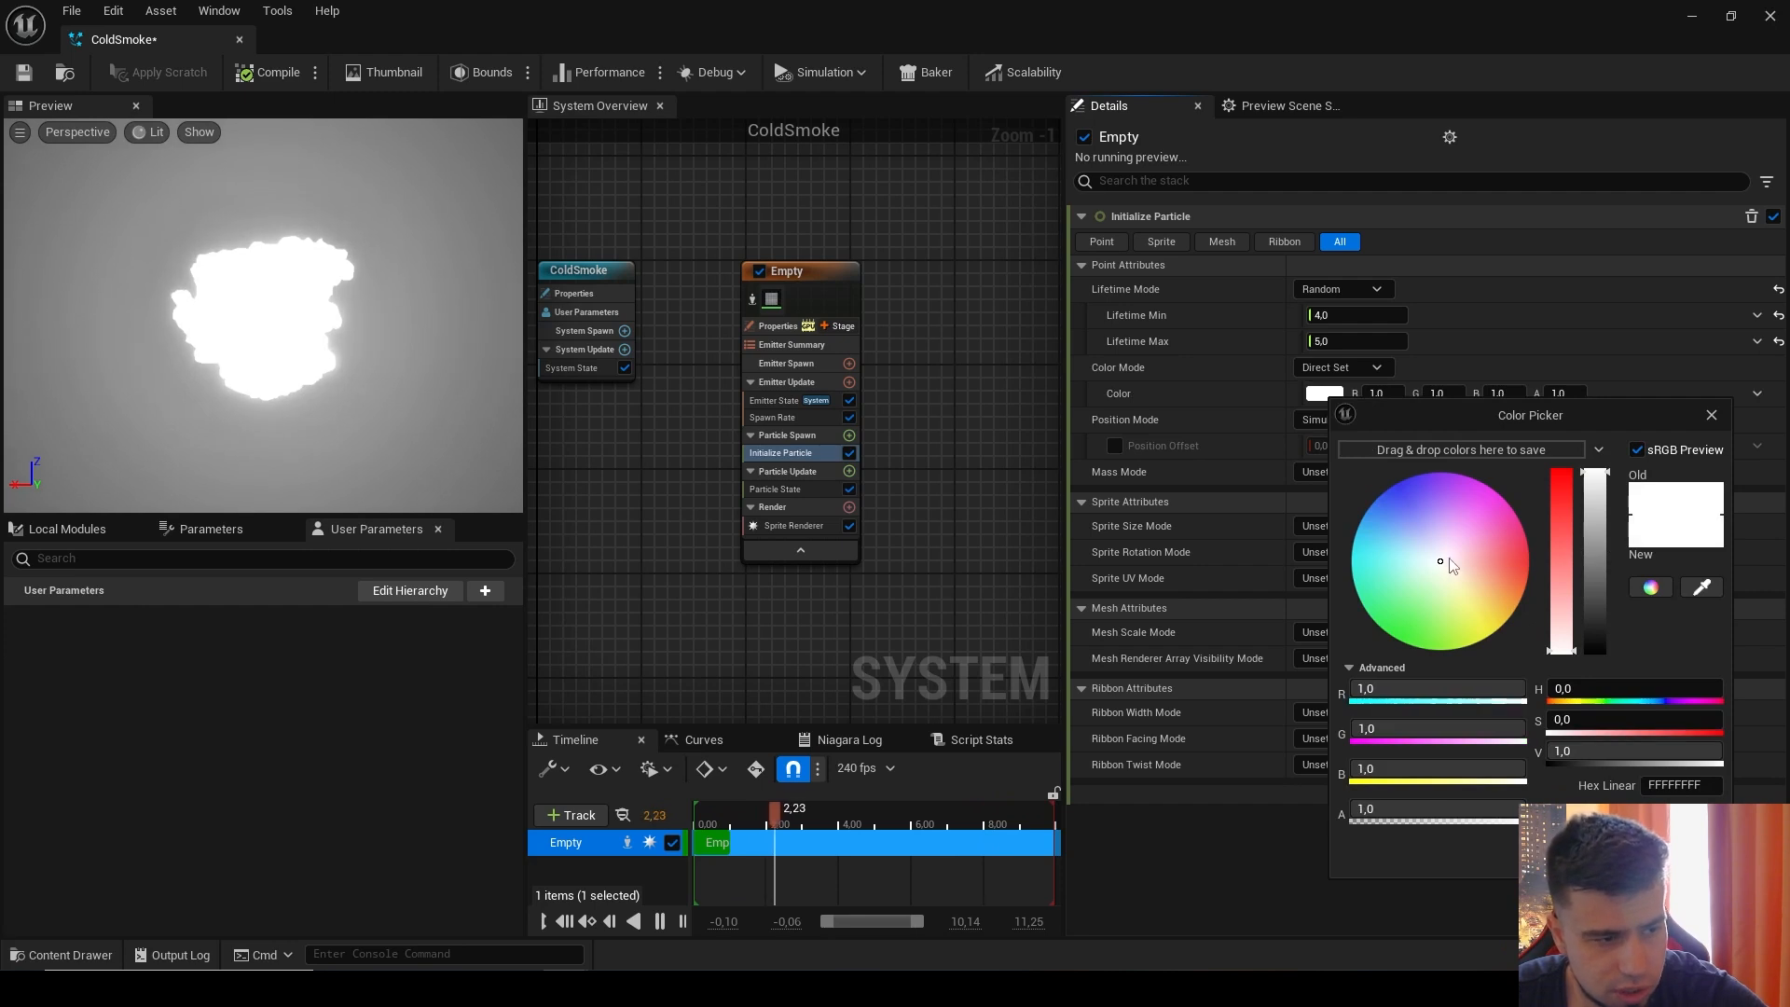
drag(1443, 561, 1420, 546)
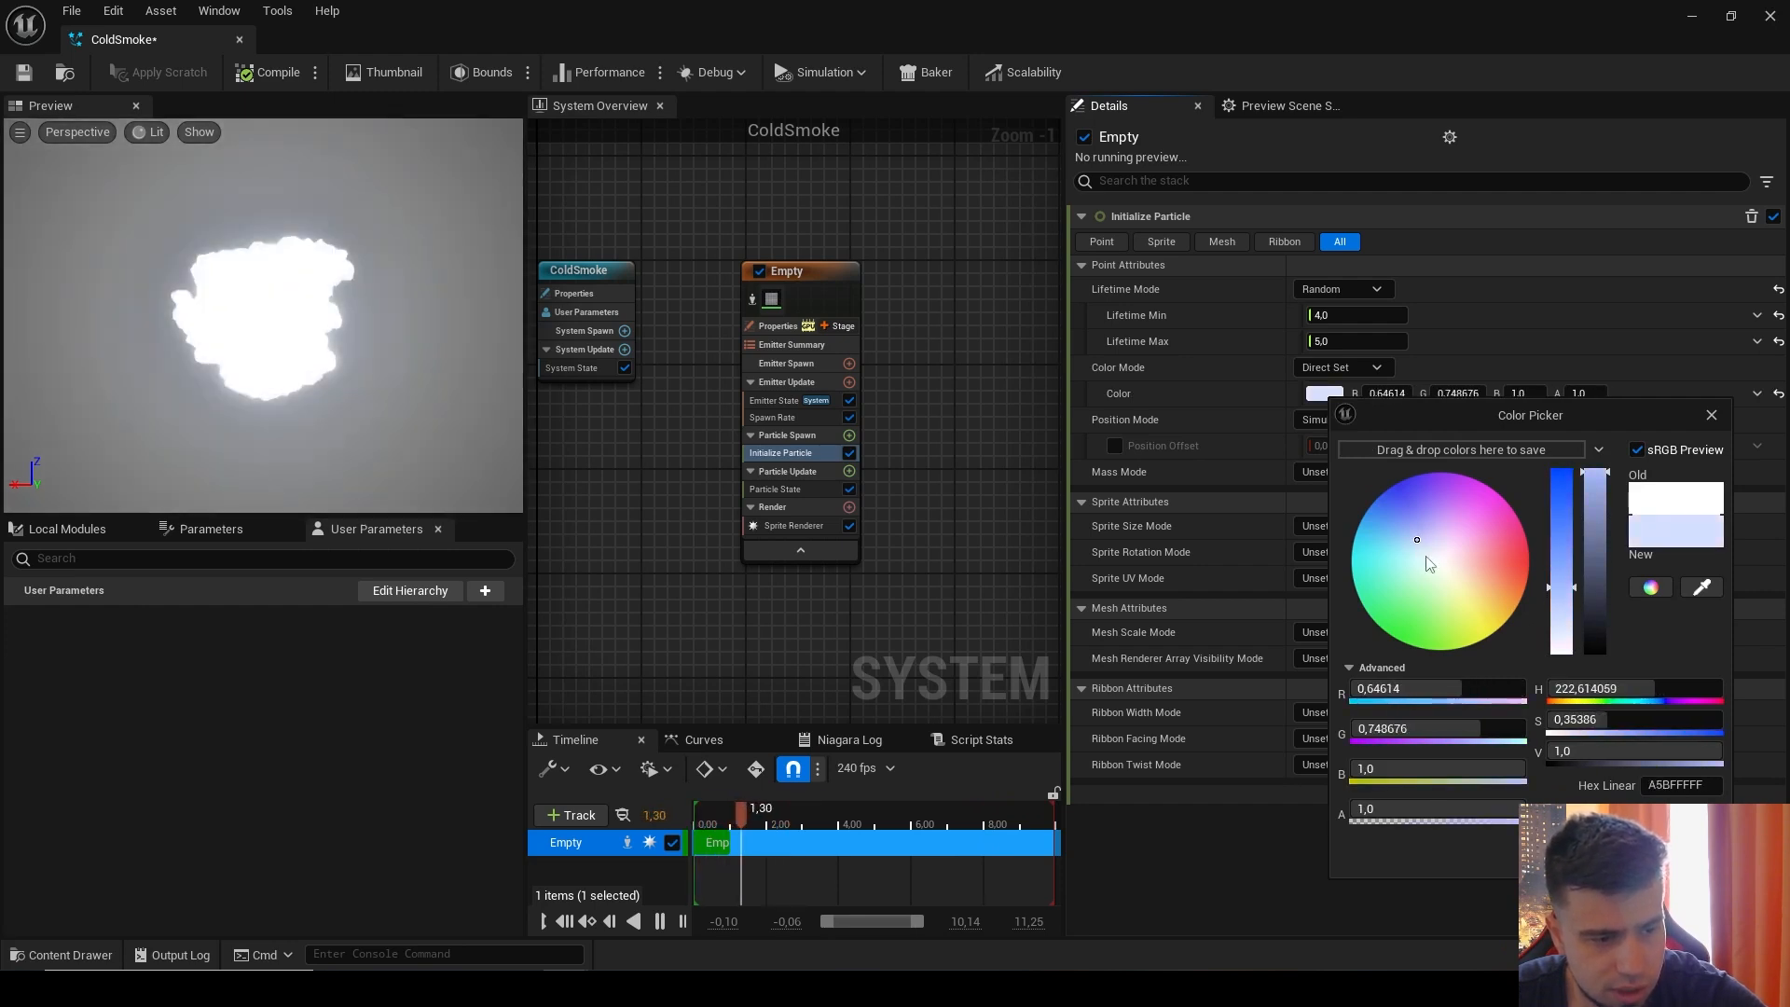
click(1611, 854)
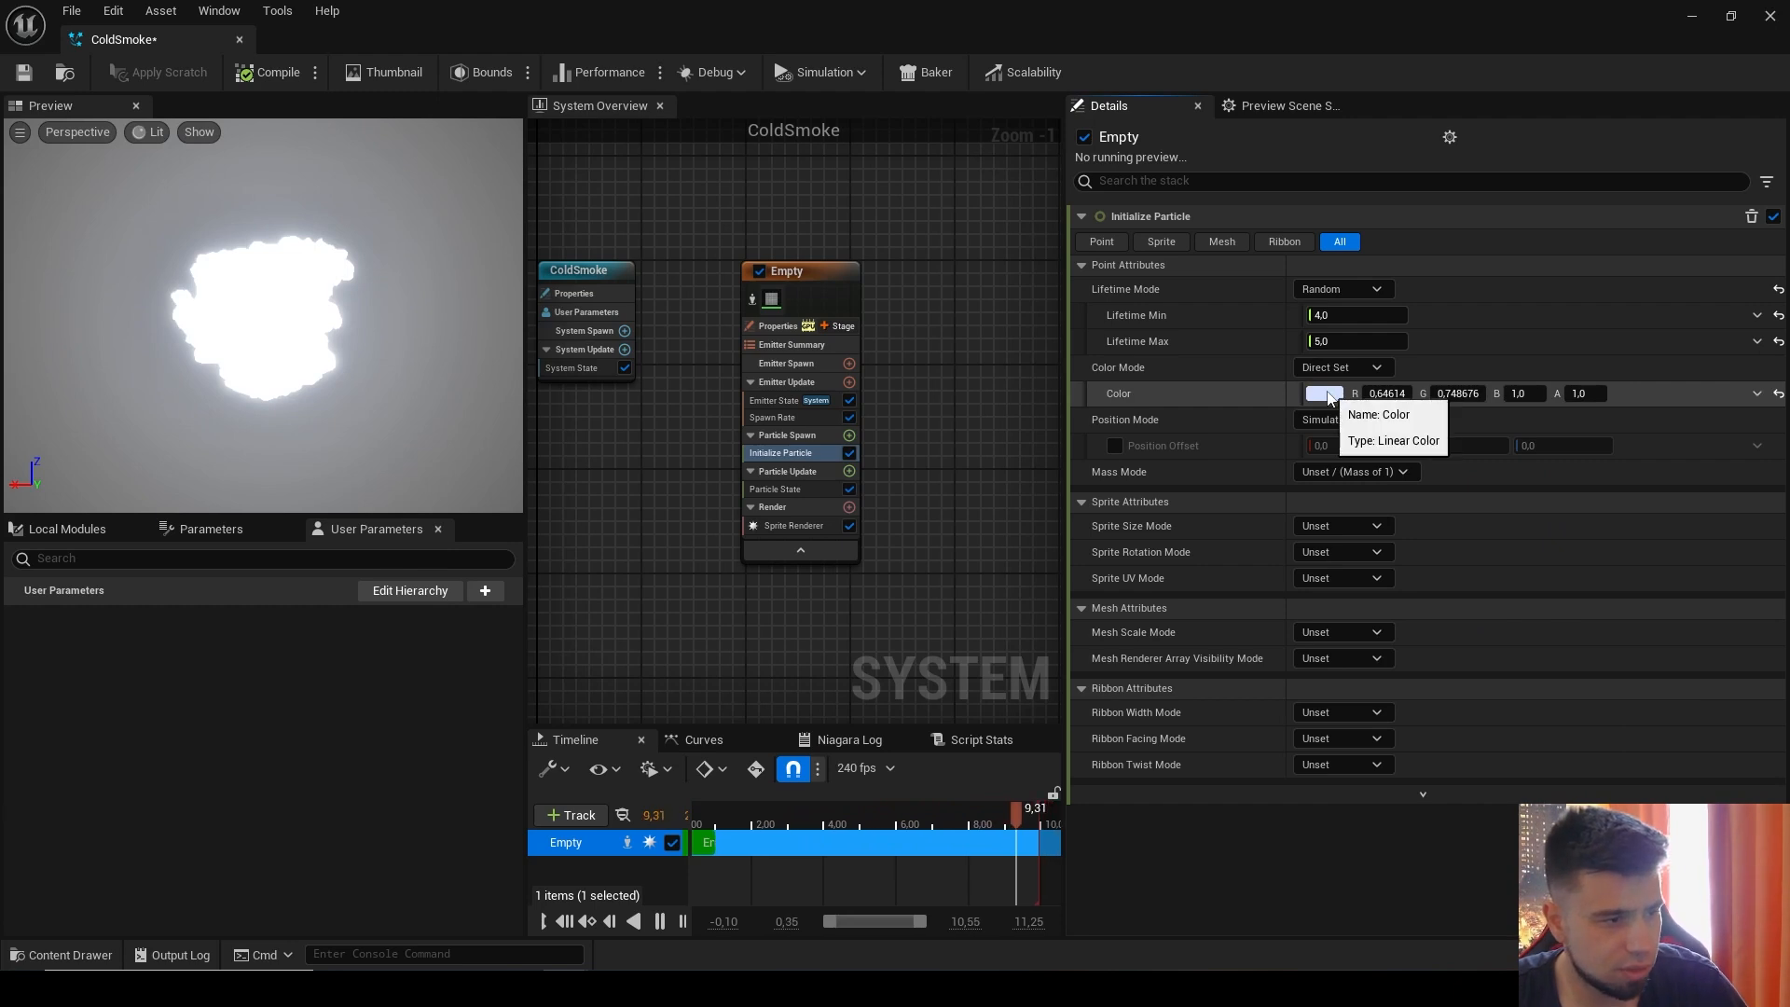
Step: Set the initial particle color to the linear hex value 96C1FF1A
click(1328, 397)
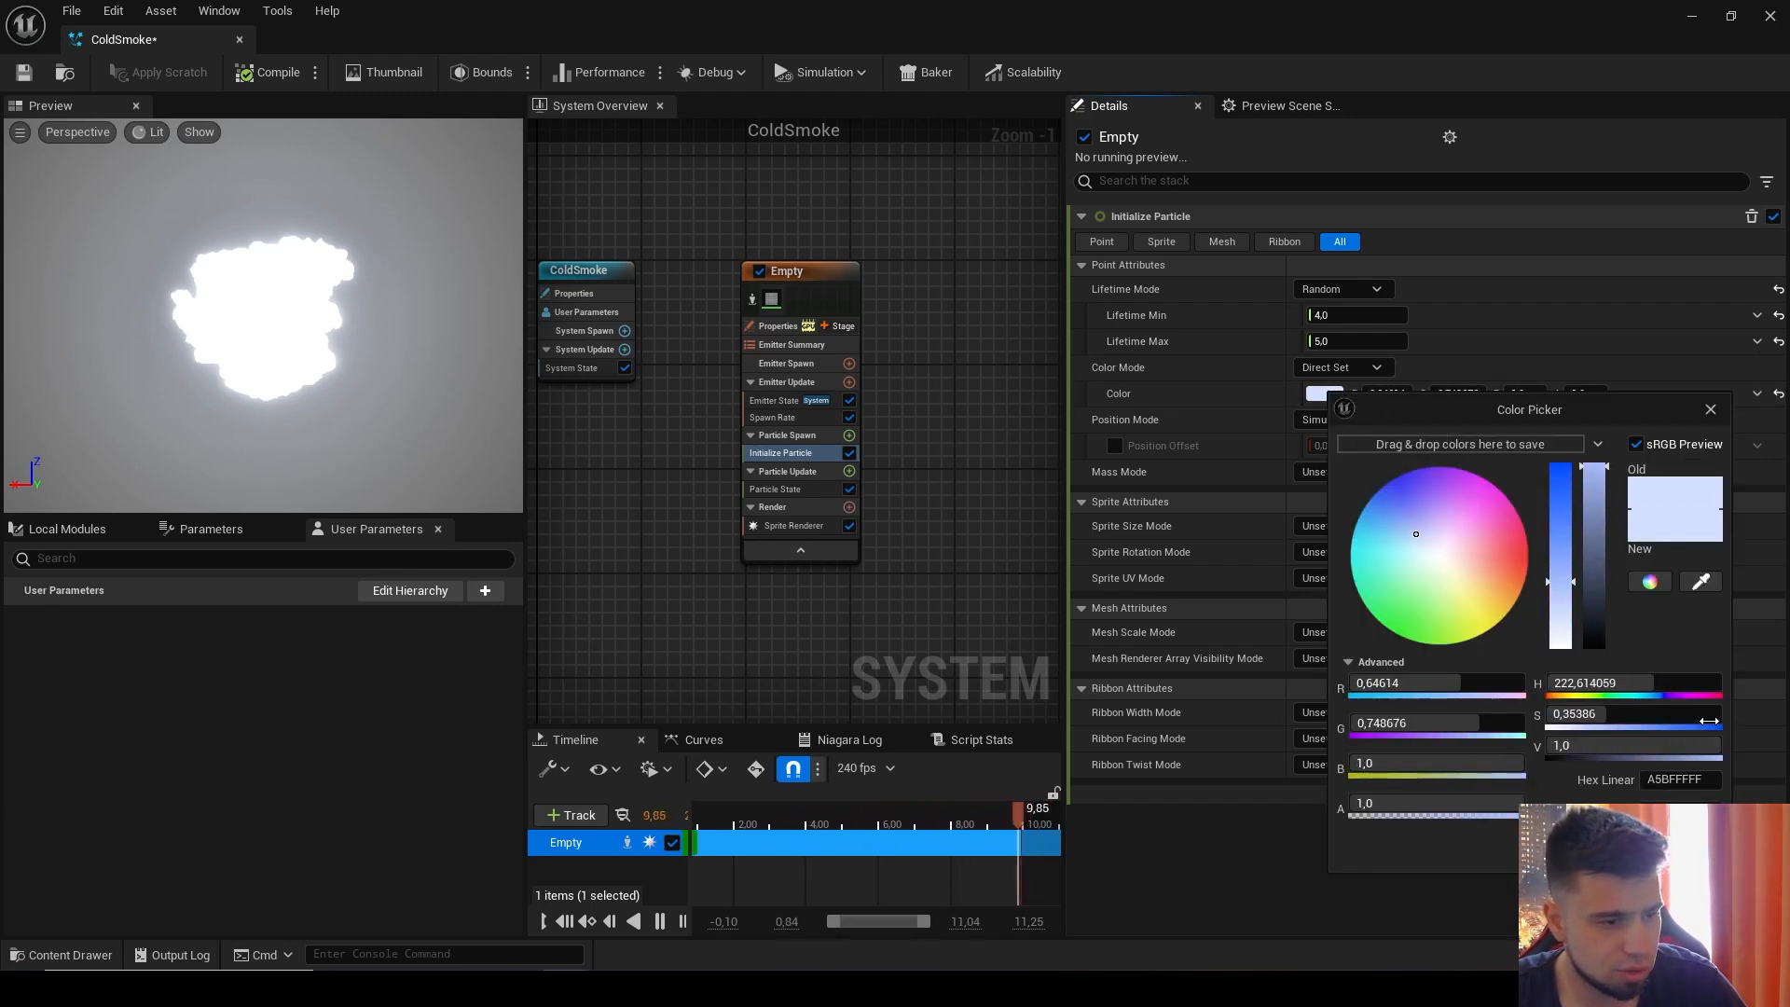
click(1698, 782)
text(96C1FF1A)
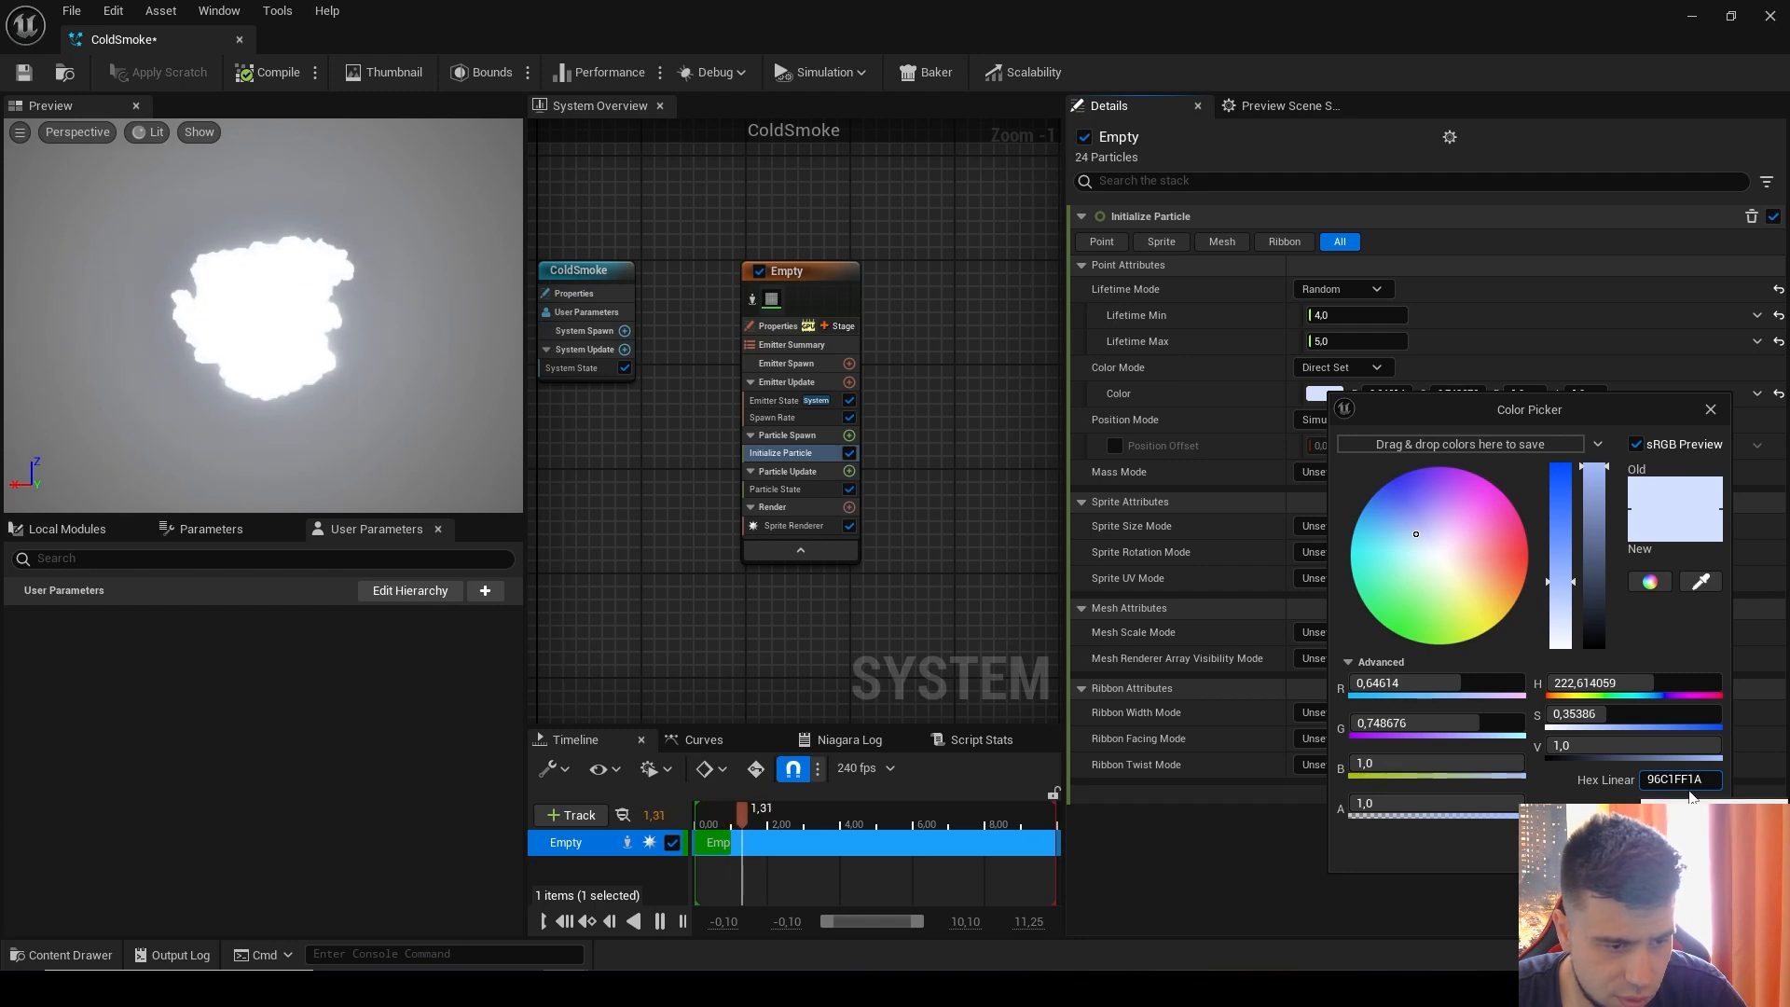
key(Return)
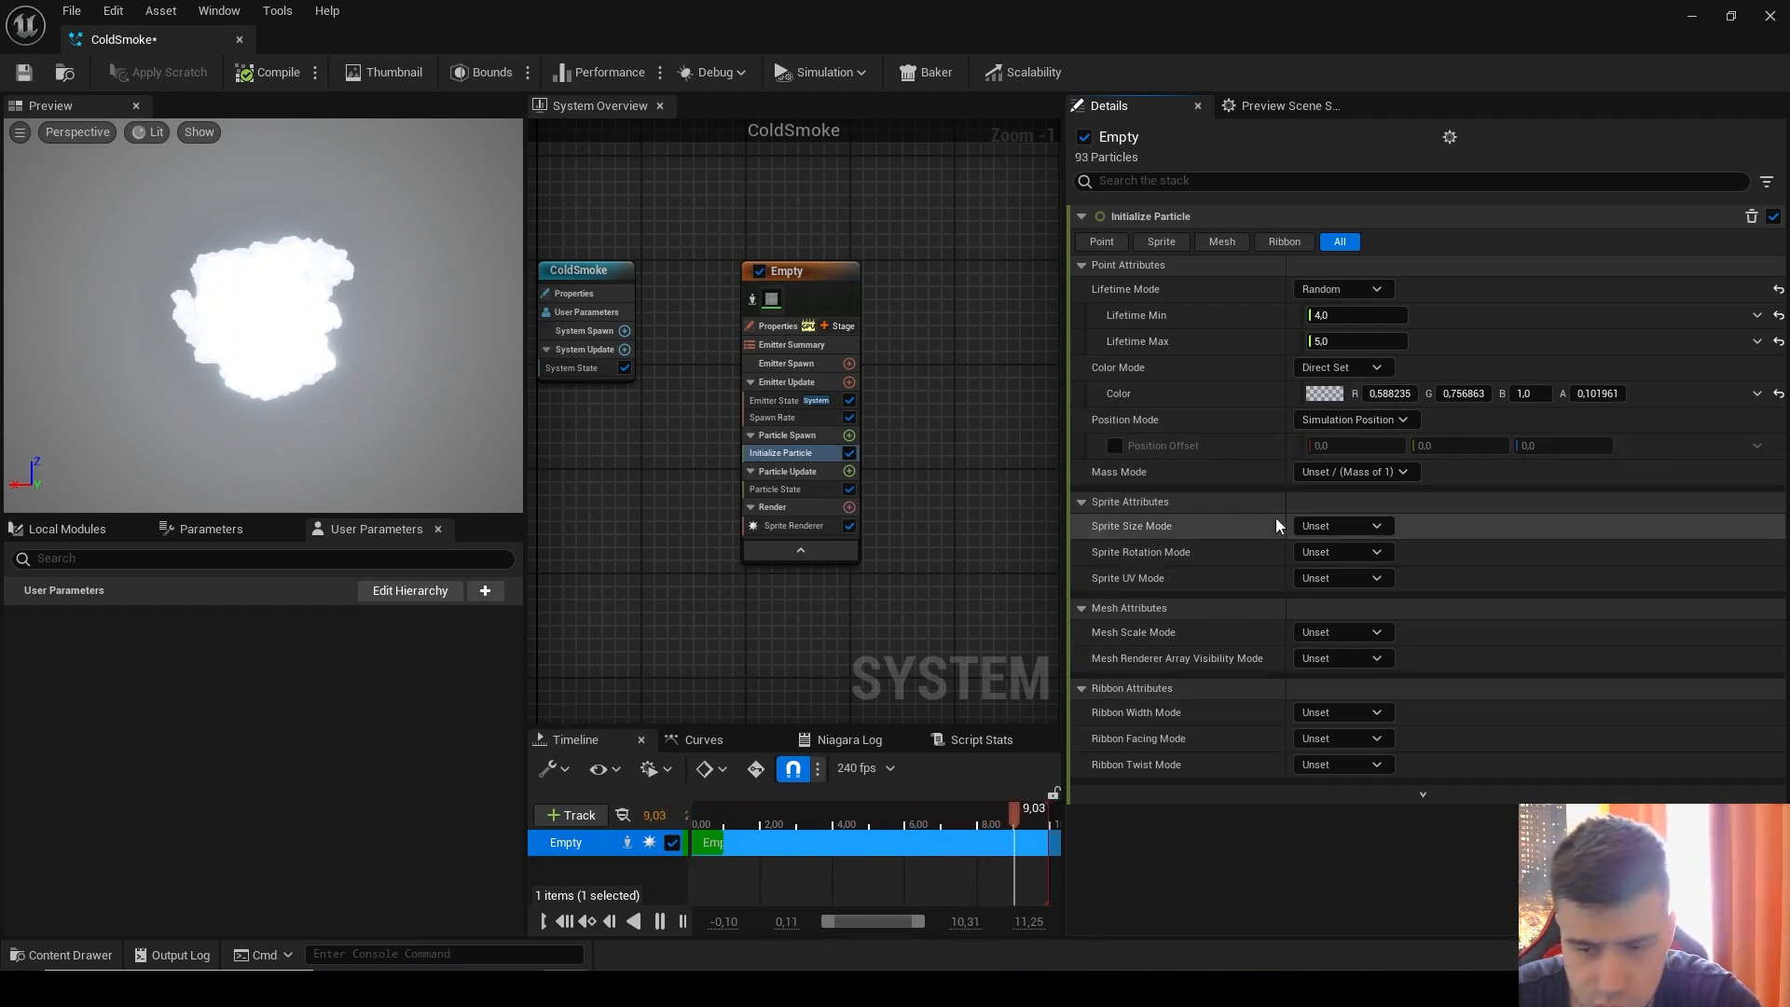
Step: Set Initialize Particle's Sprite Size Mode to Non-Uniform and drive Sprite Size with a Random Range Vector 2D
click(1333, 526)
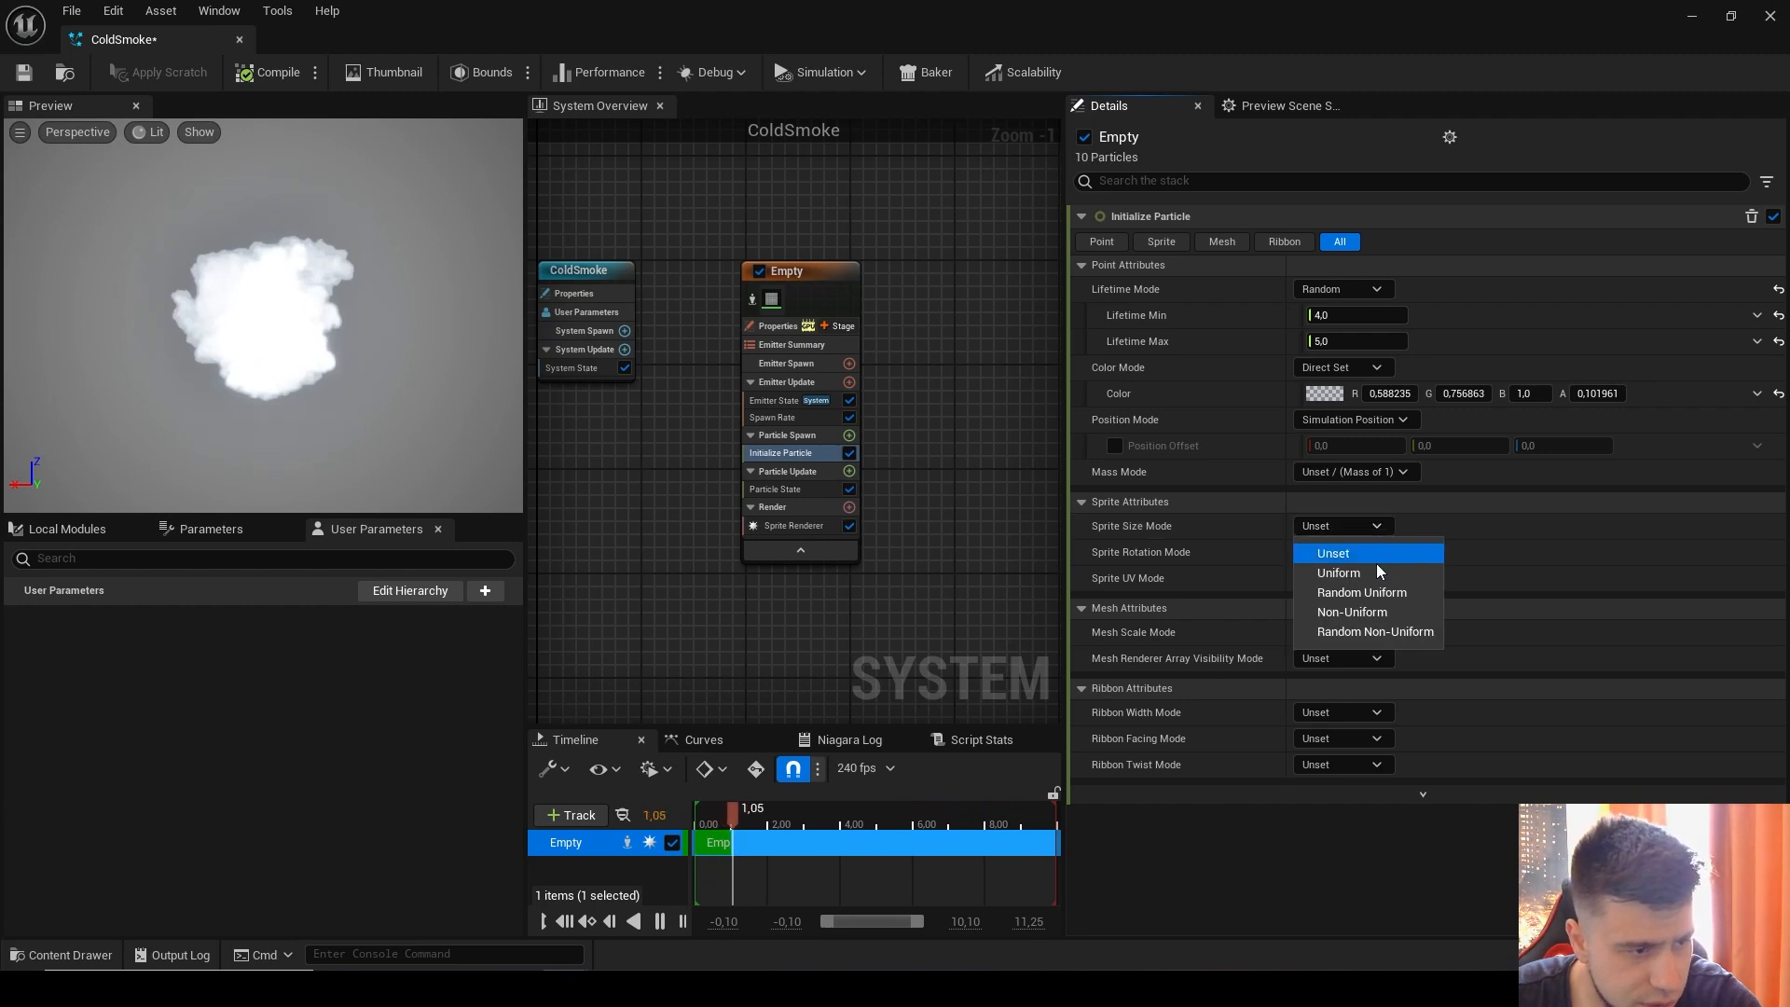
click(1356, 613)
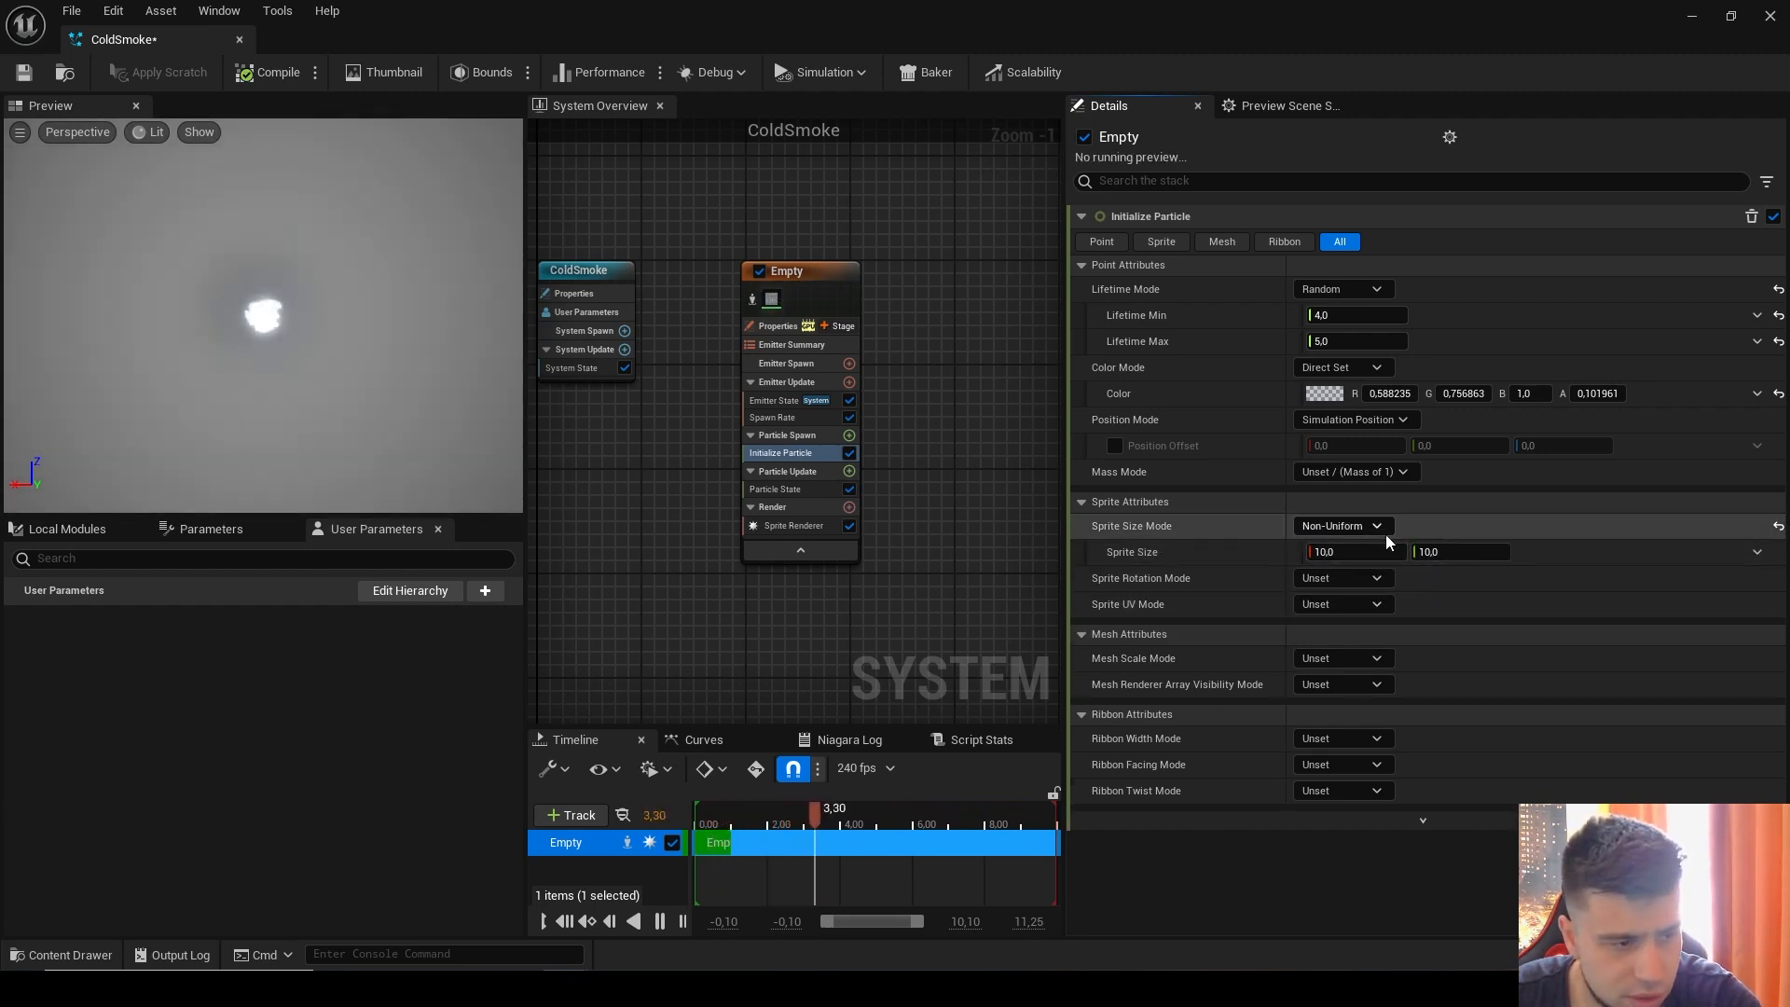
click(1755, 552)
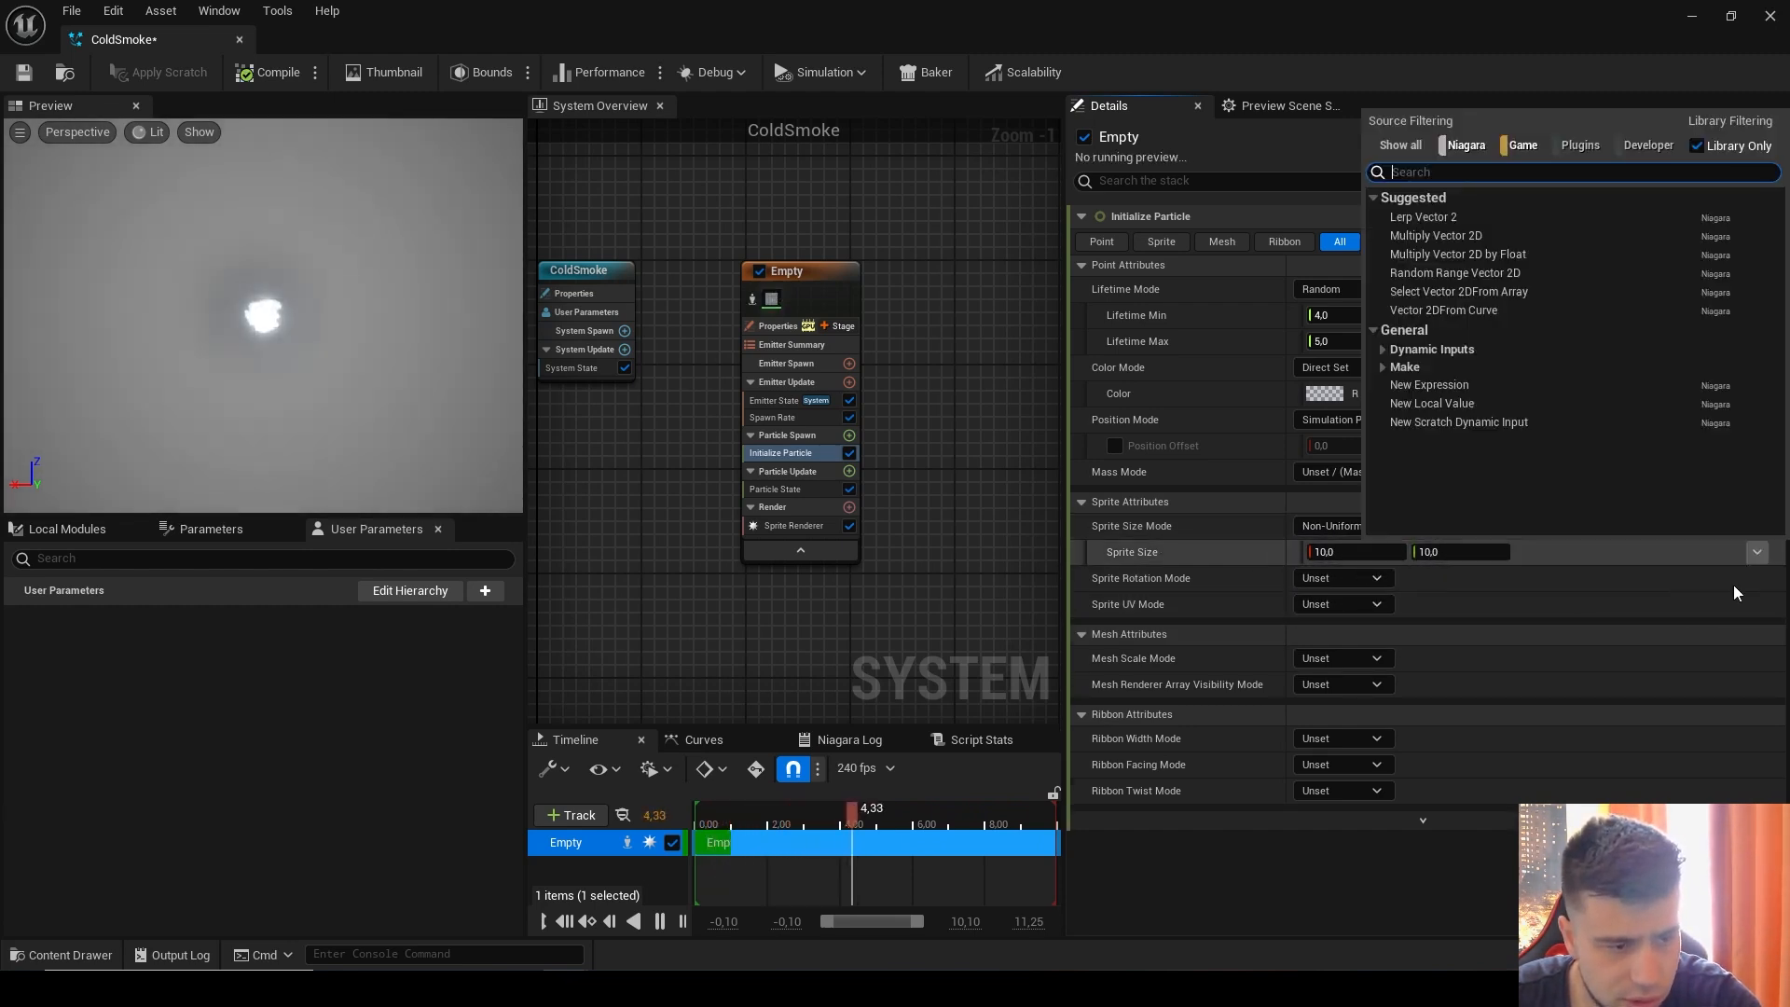
click(1445, 287)
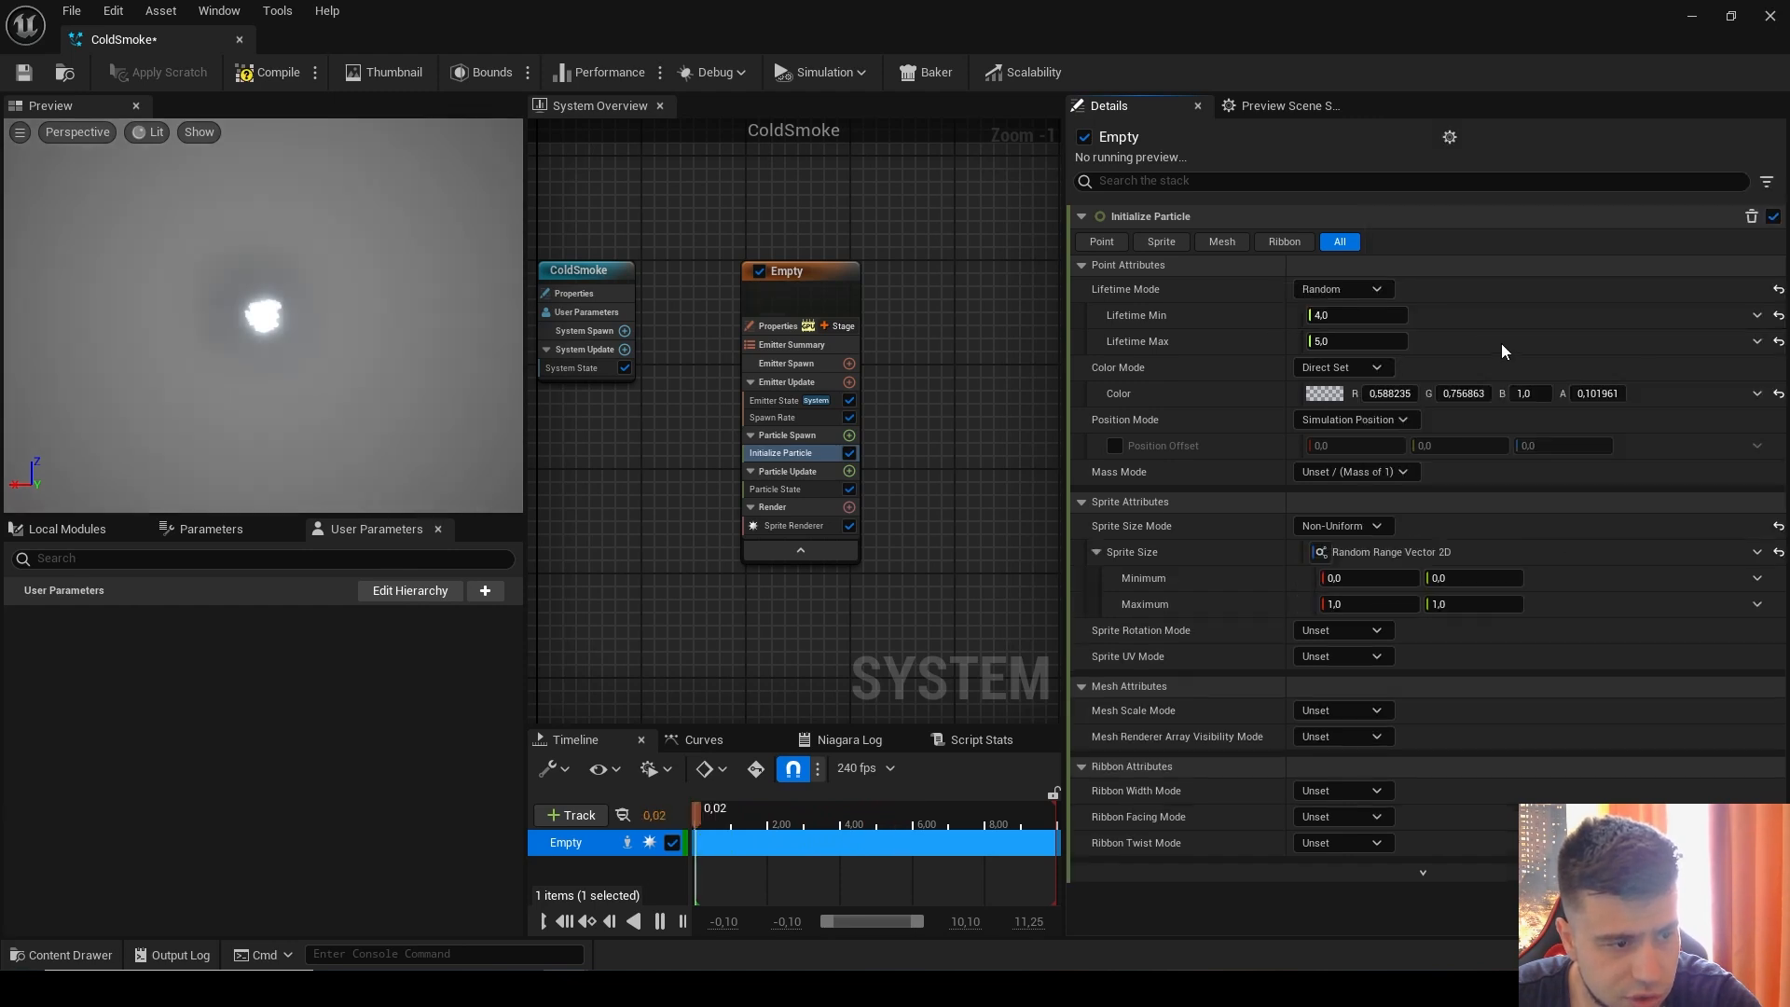
Step: Set the random sprite size range to a minimum of 90 by 180 and a maximum of 180 by 260
click(1371, 578)
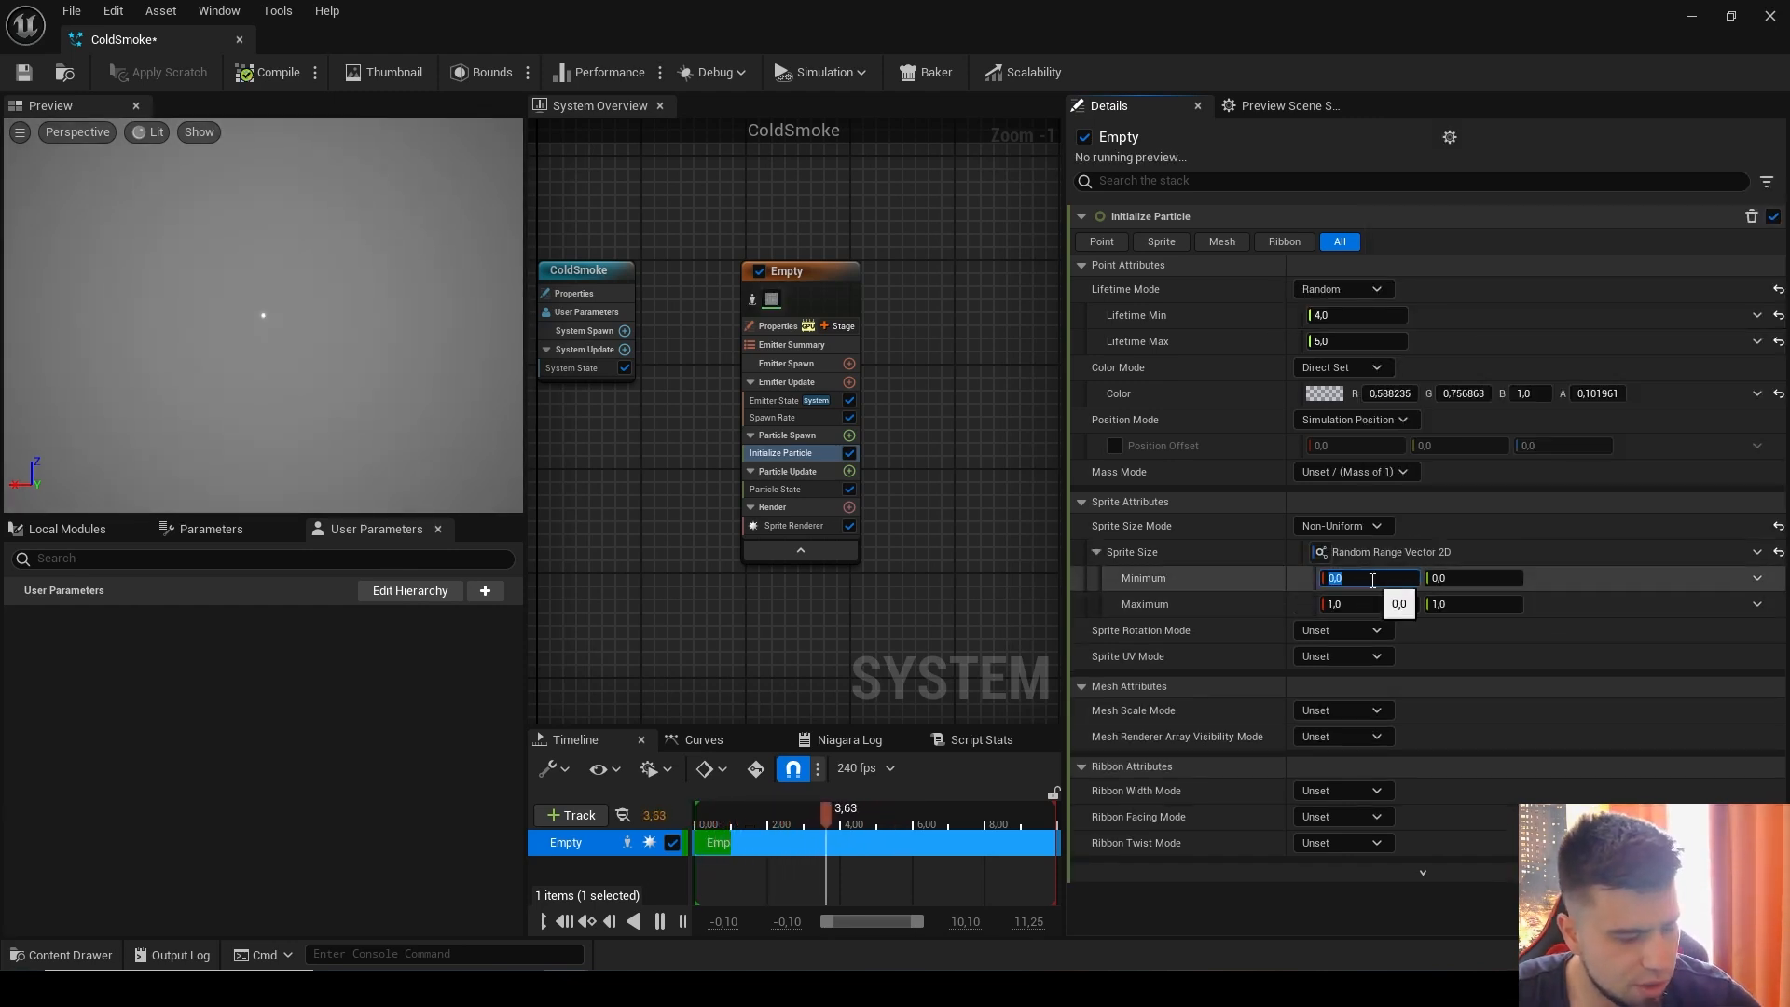
text(90)
click(1483, 578)
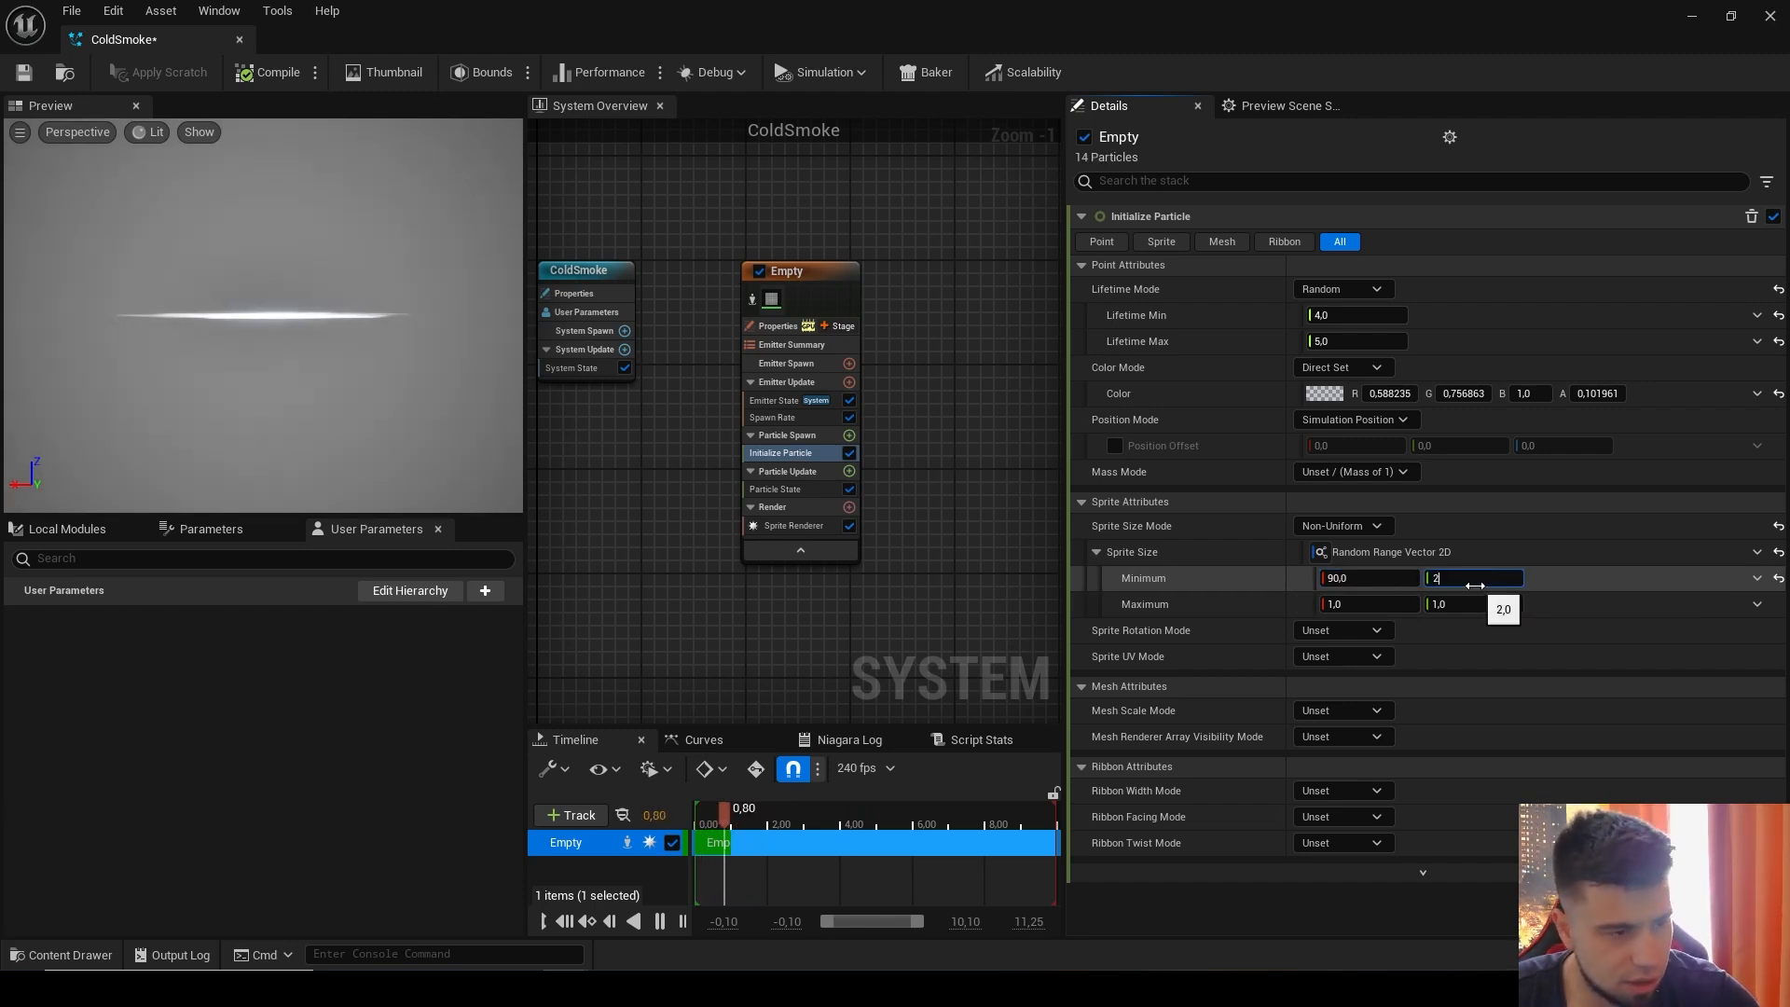
text(180)
click(1354, 604)
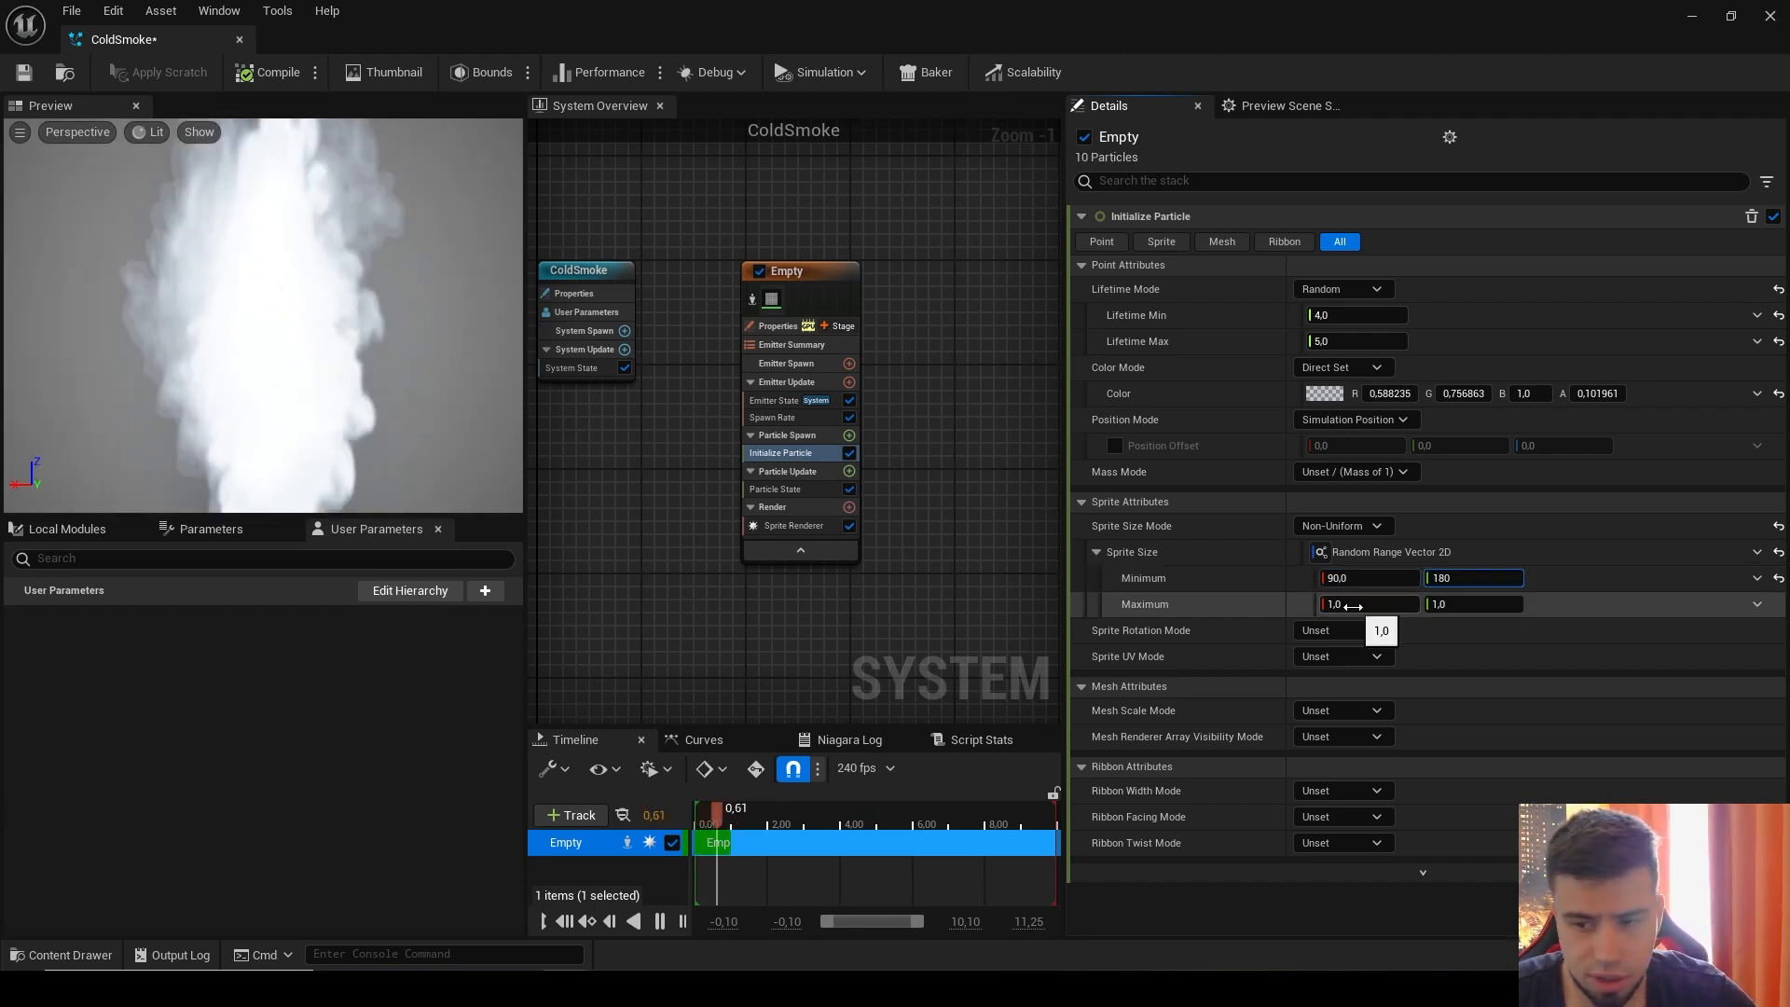
text(180)
click(1465, 601)
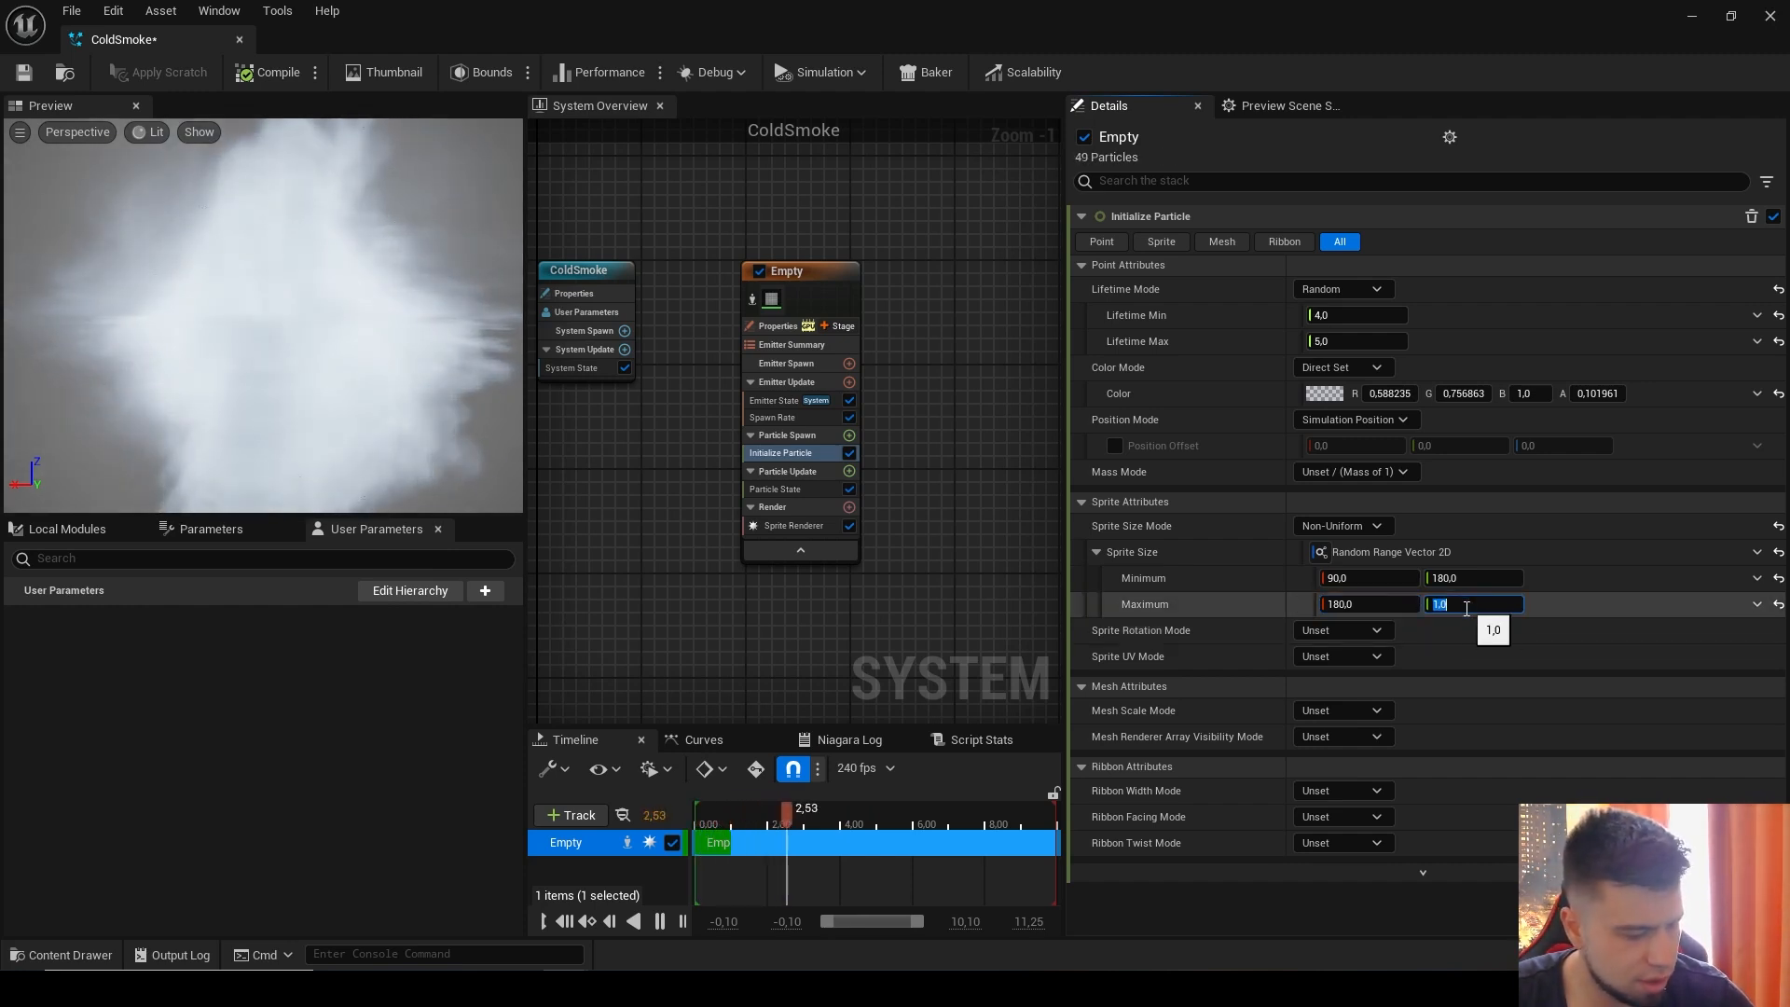
text(260)
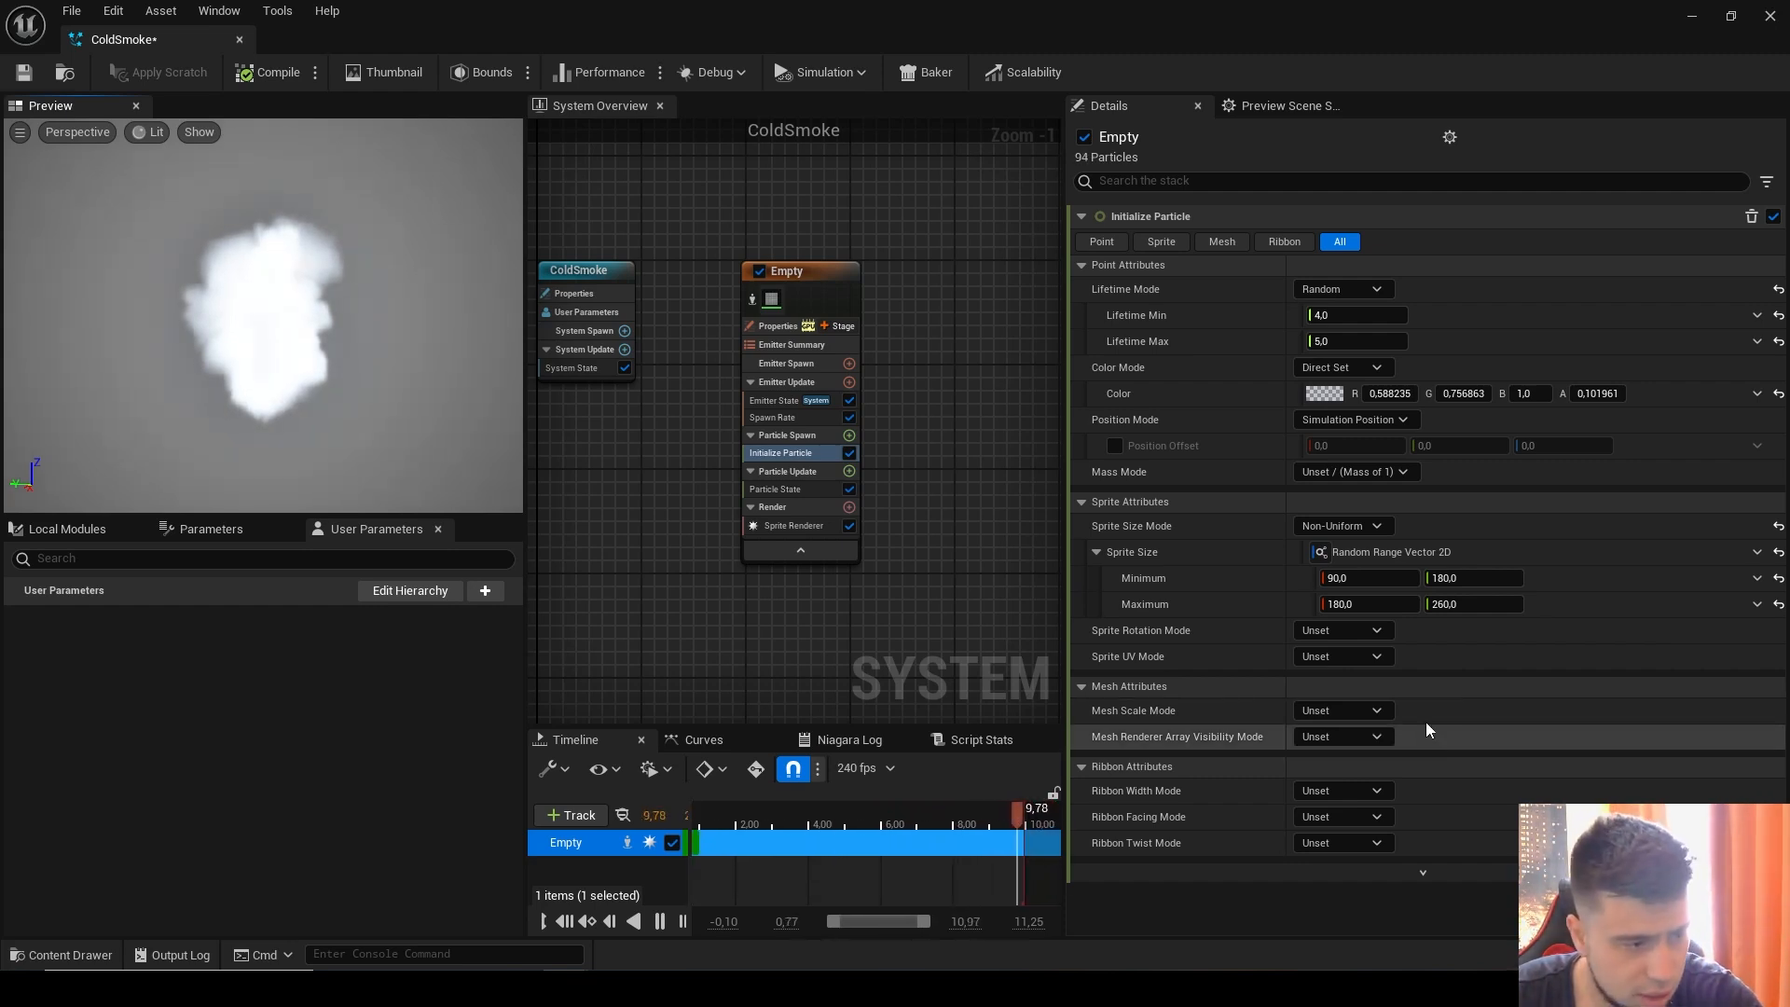
Step: Set Sprite Rotation Mode to Direct Angle (Degrees) with a Random Range Float from 150 to 200
click(1357, 634)
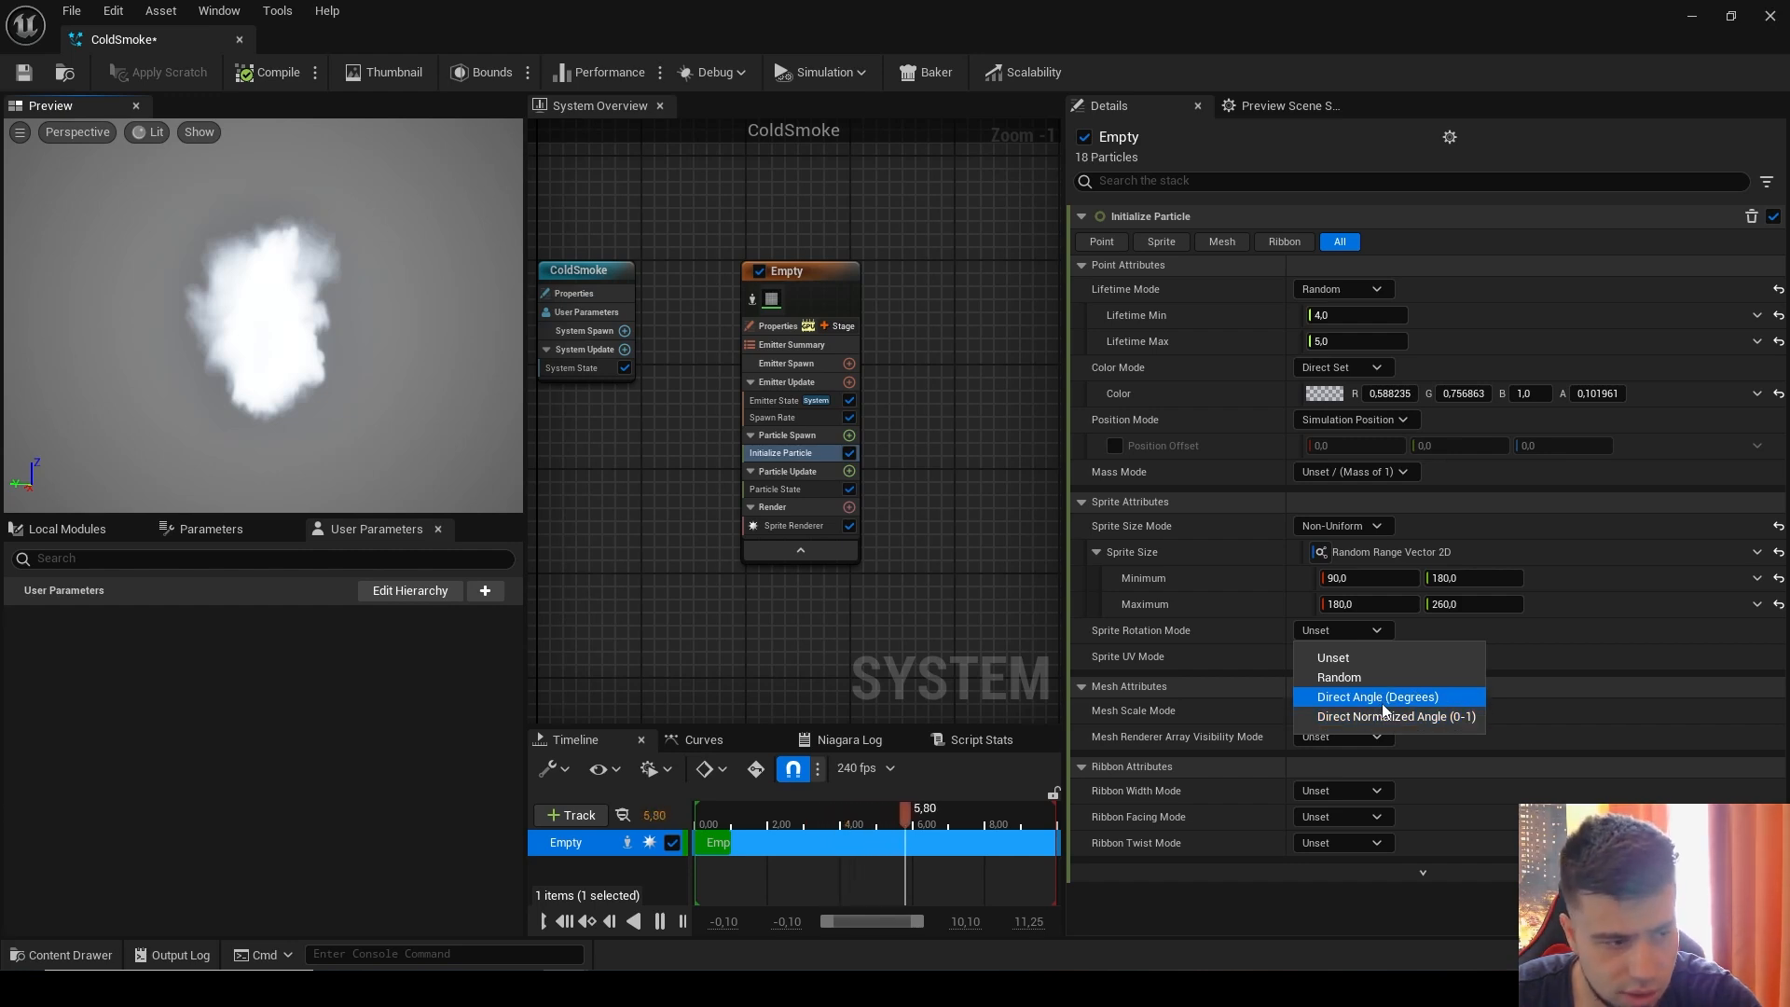
click(1401, 701)
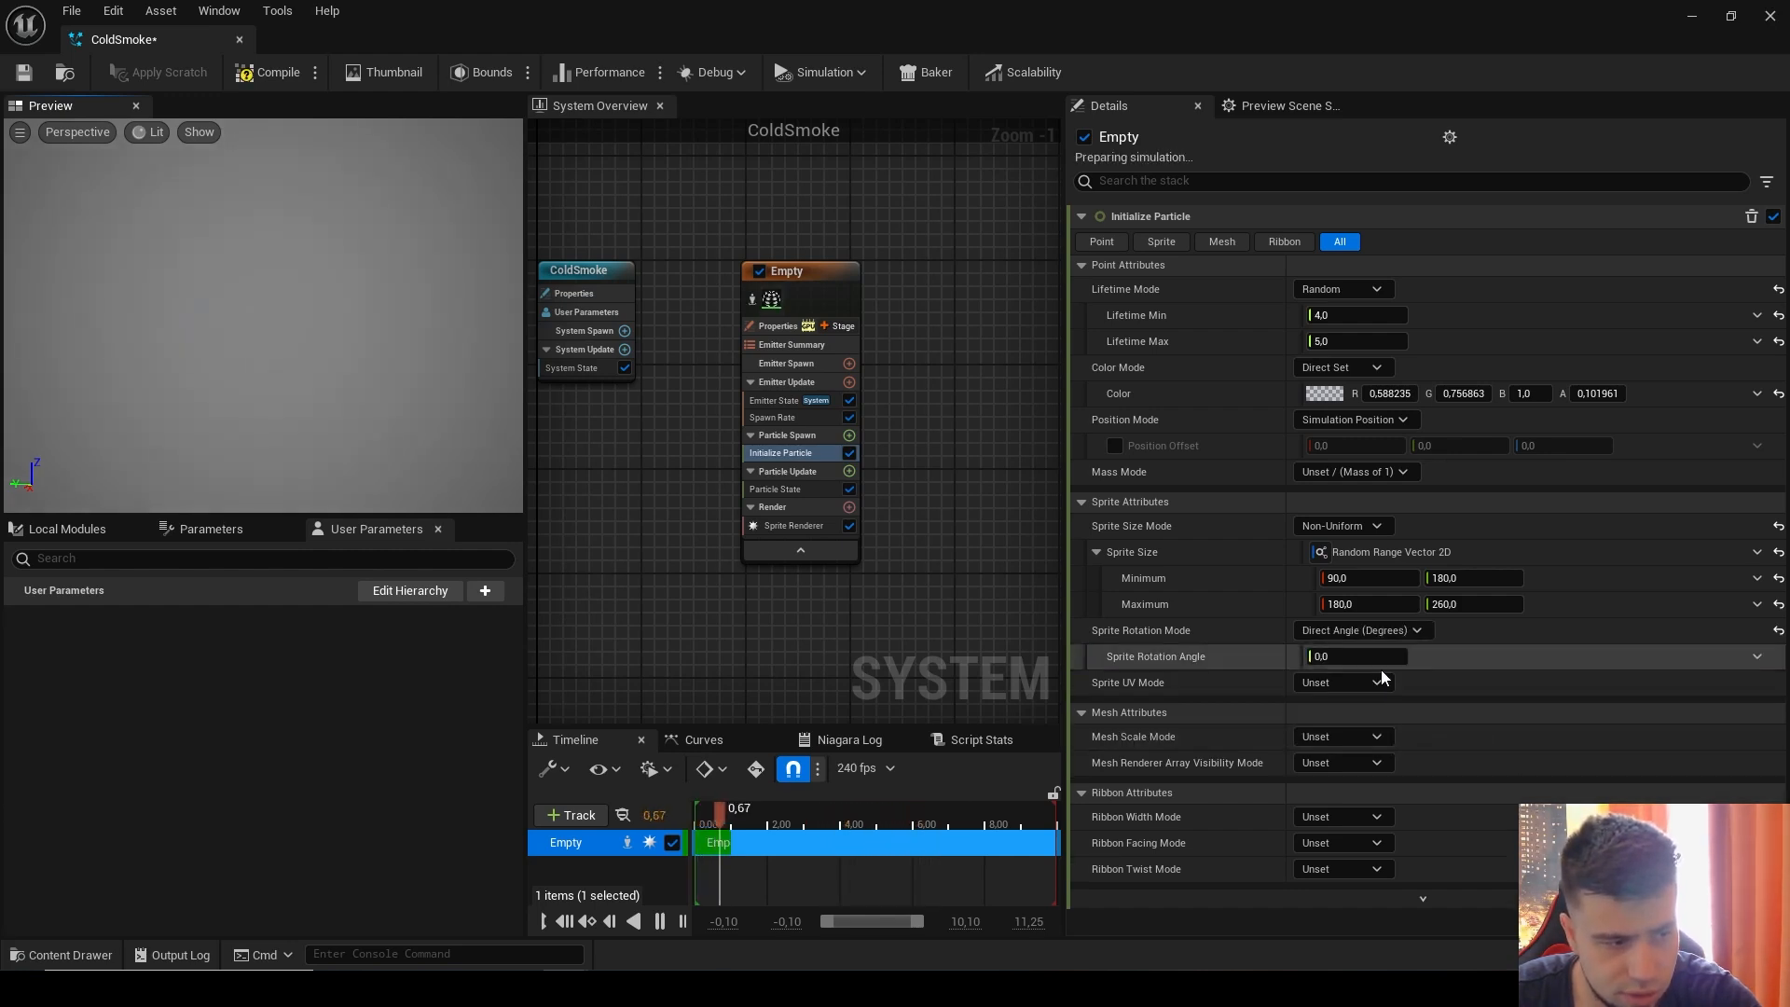
click(1757, 656)
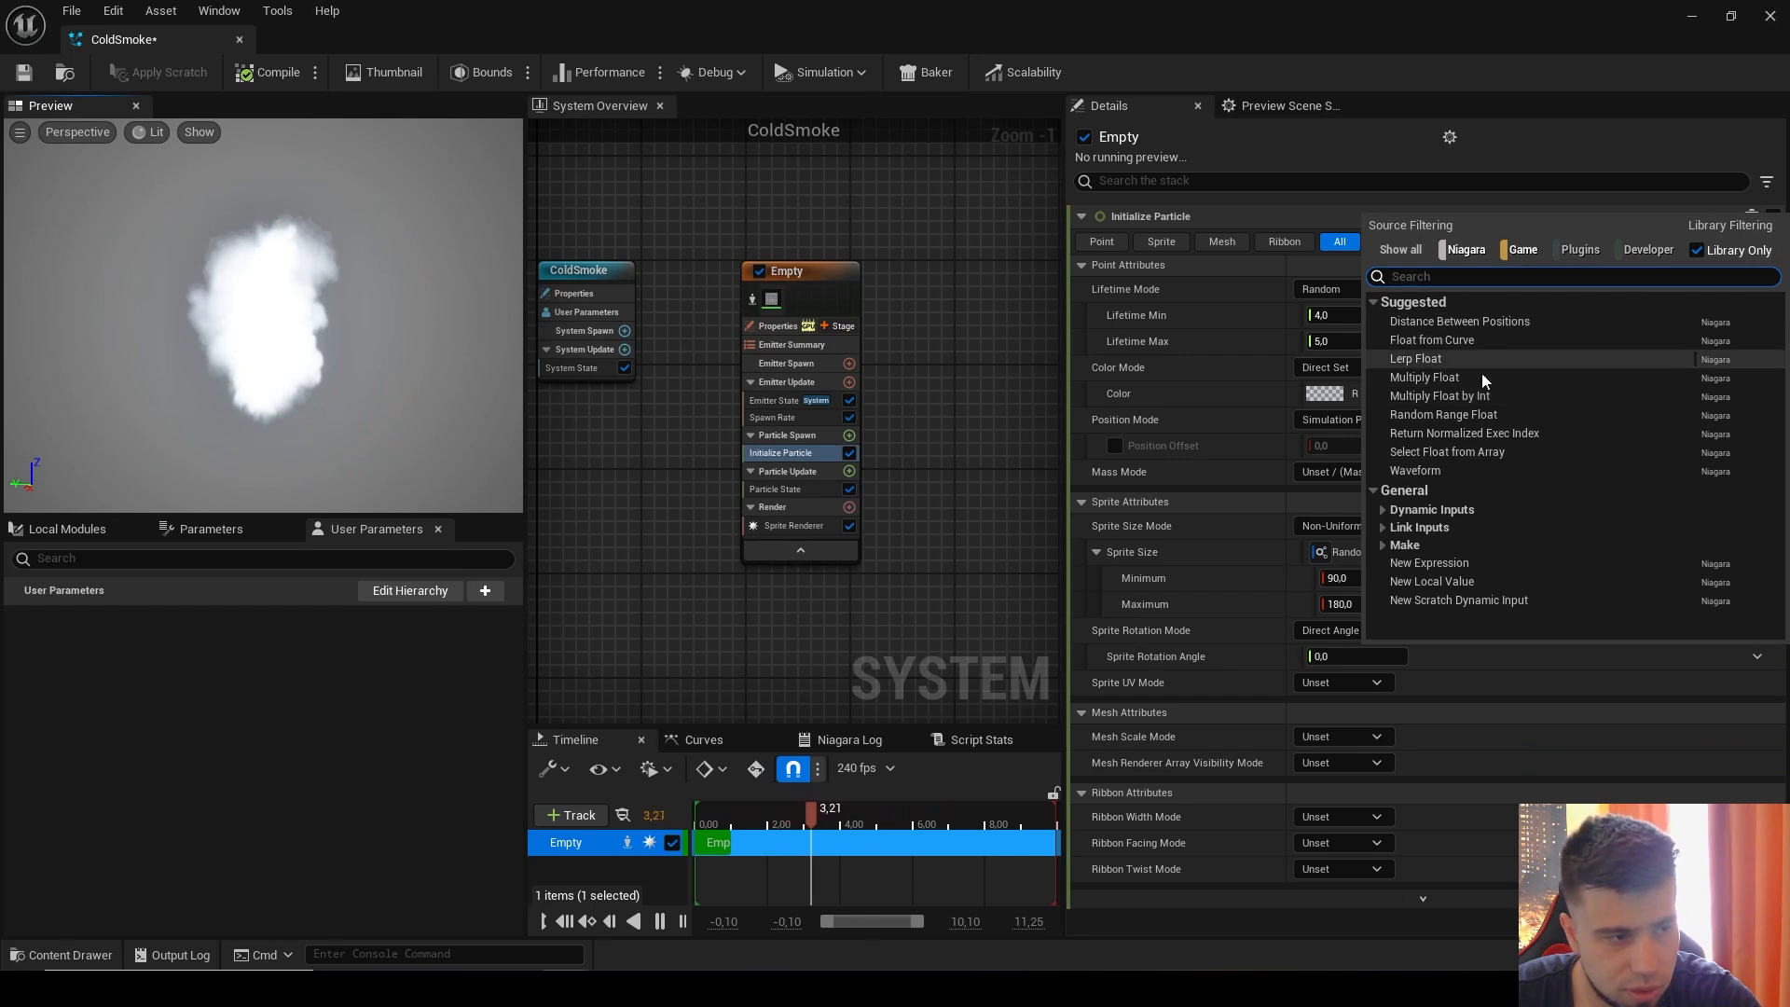
click(1471, 414)
click(1383, 685)
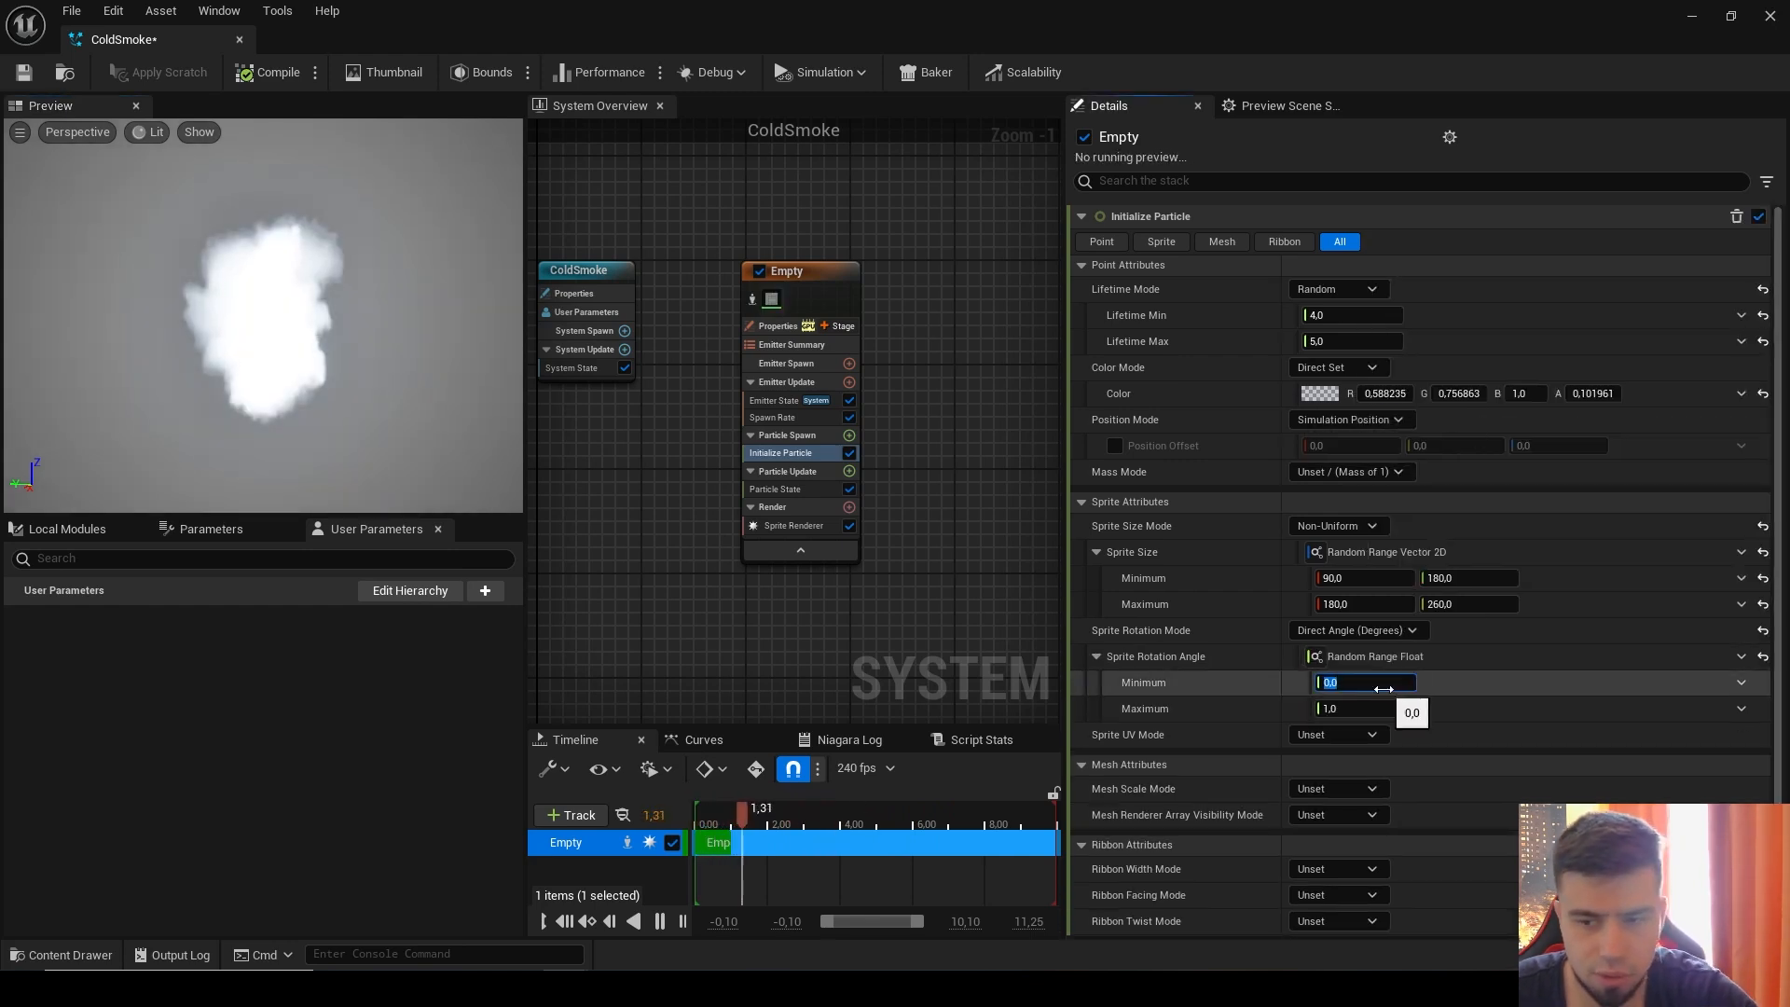
text(150)
key(Return)
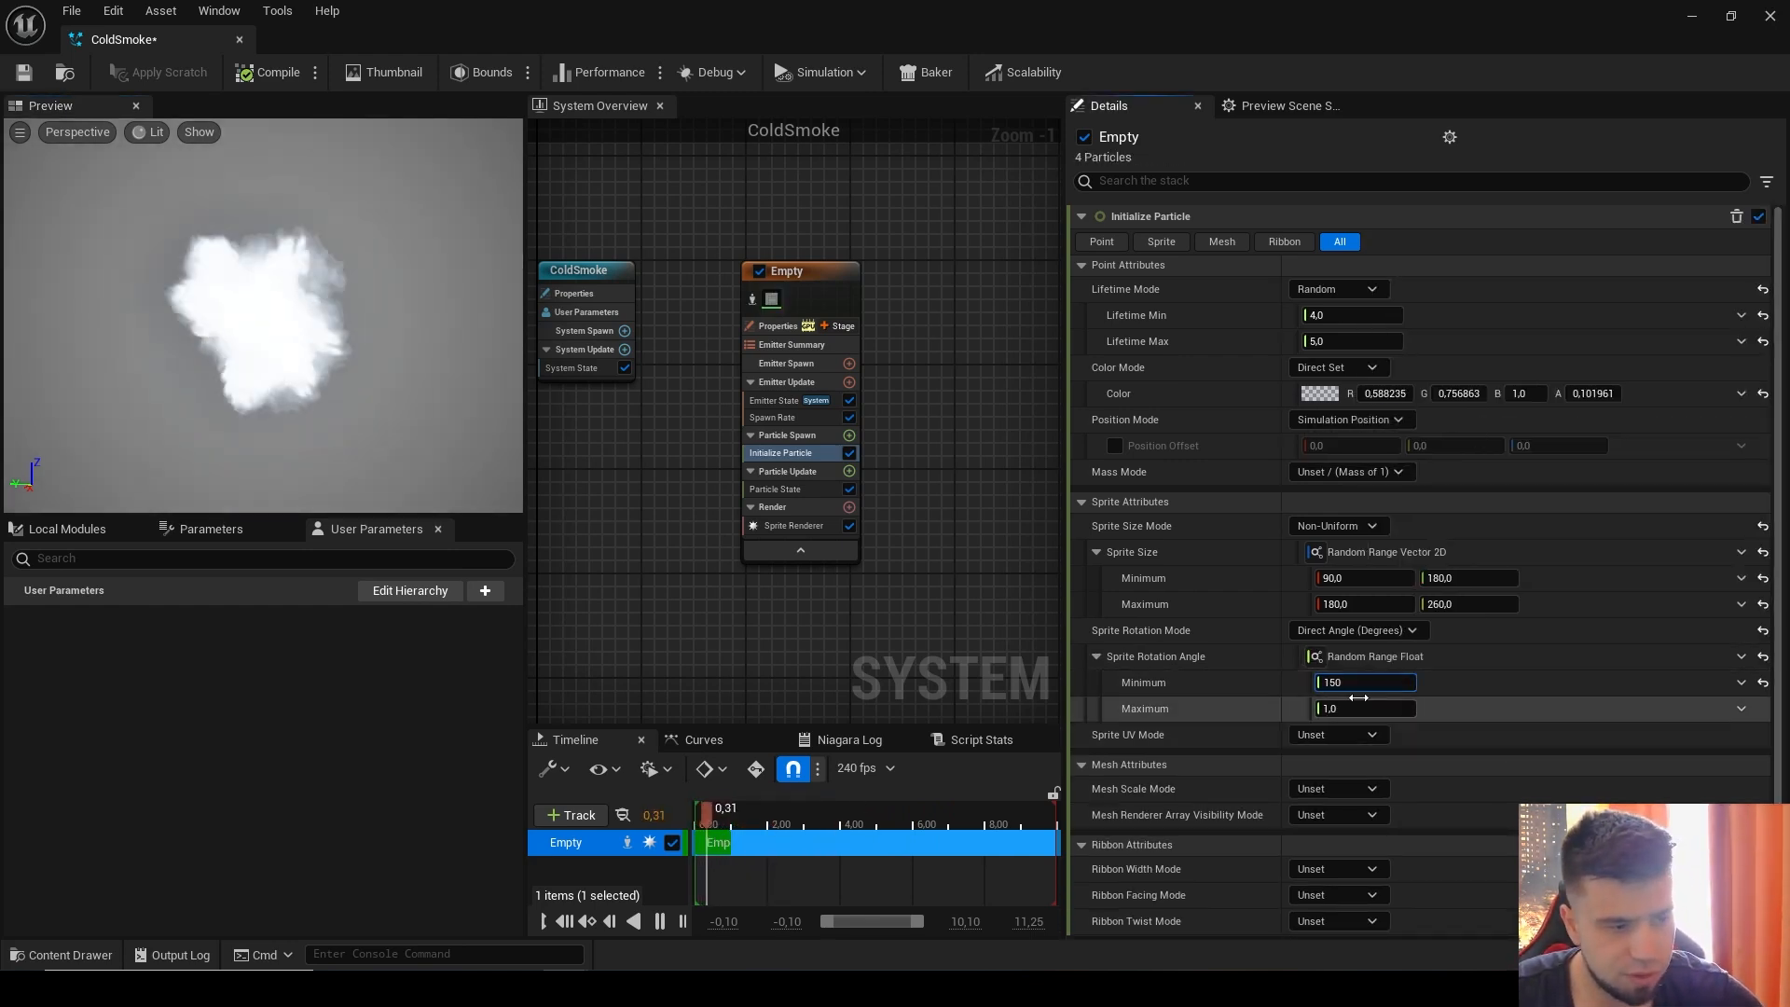
text(200)
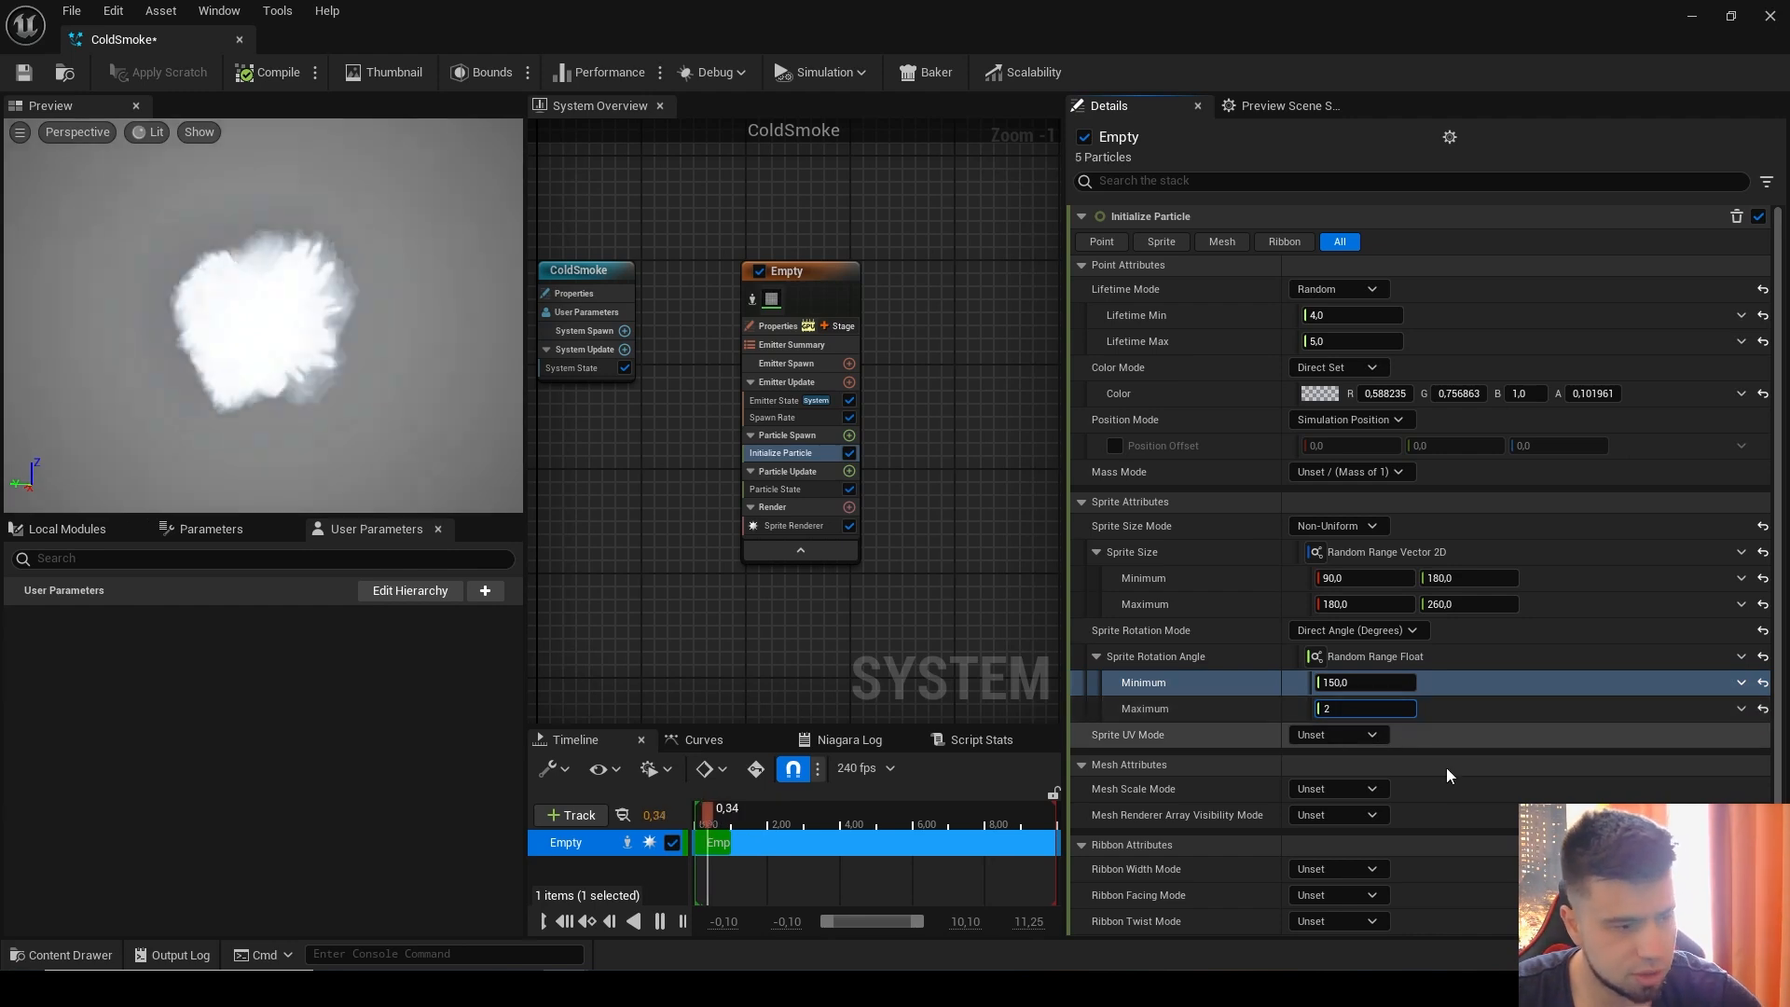
click(1467, 736)
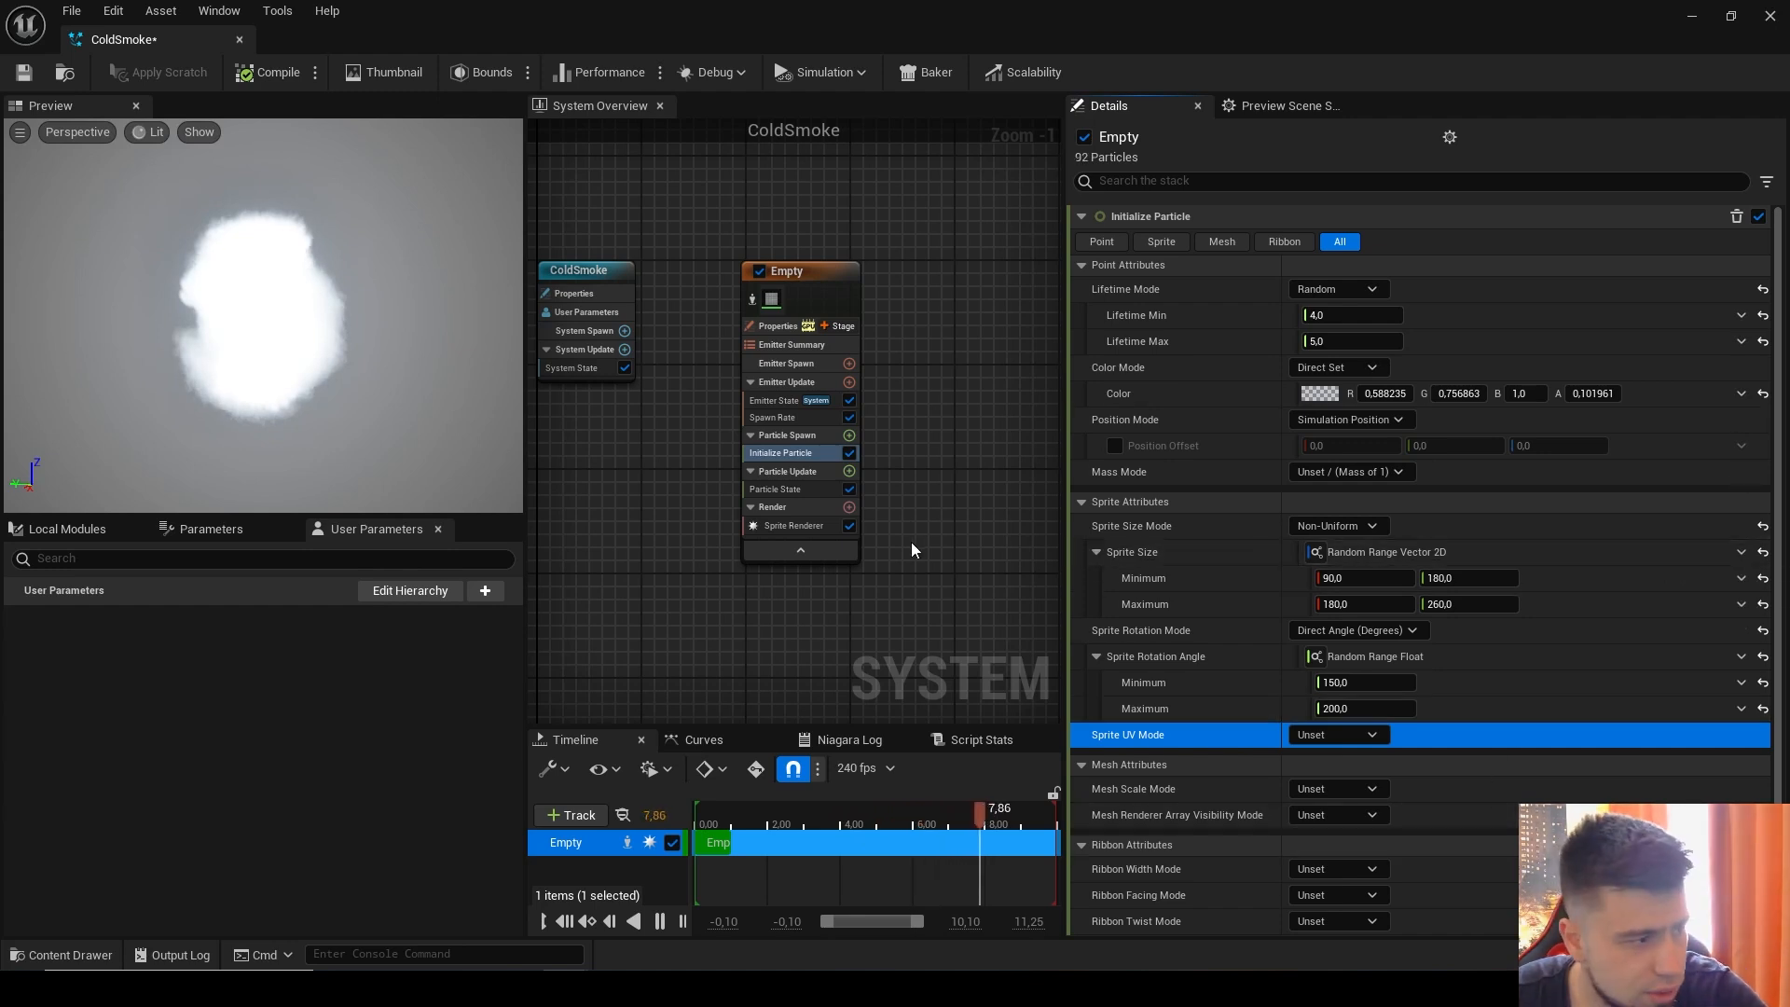
Step: Add a Dynamic Material Parameters module to the emitter's Particle Spawn stage
click(848, 436)
text(dyn)
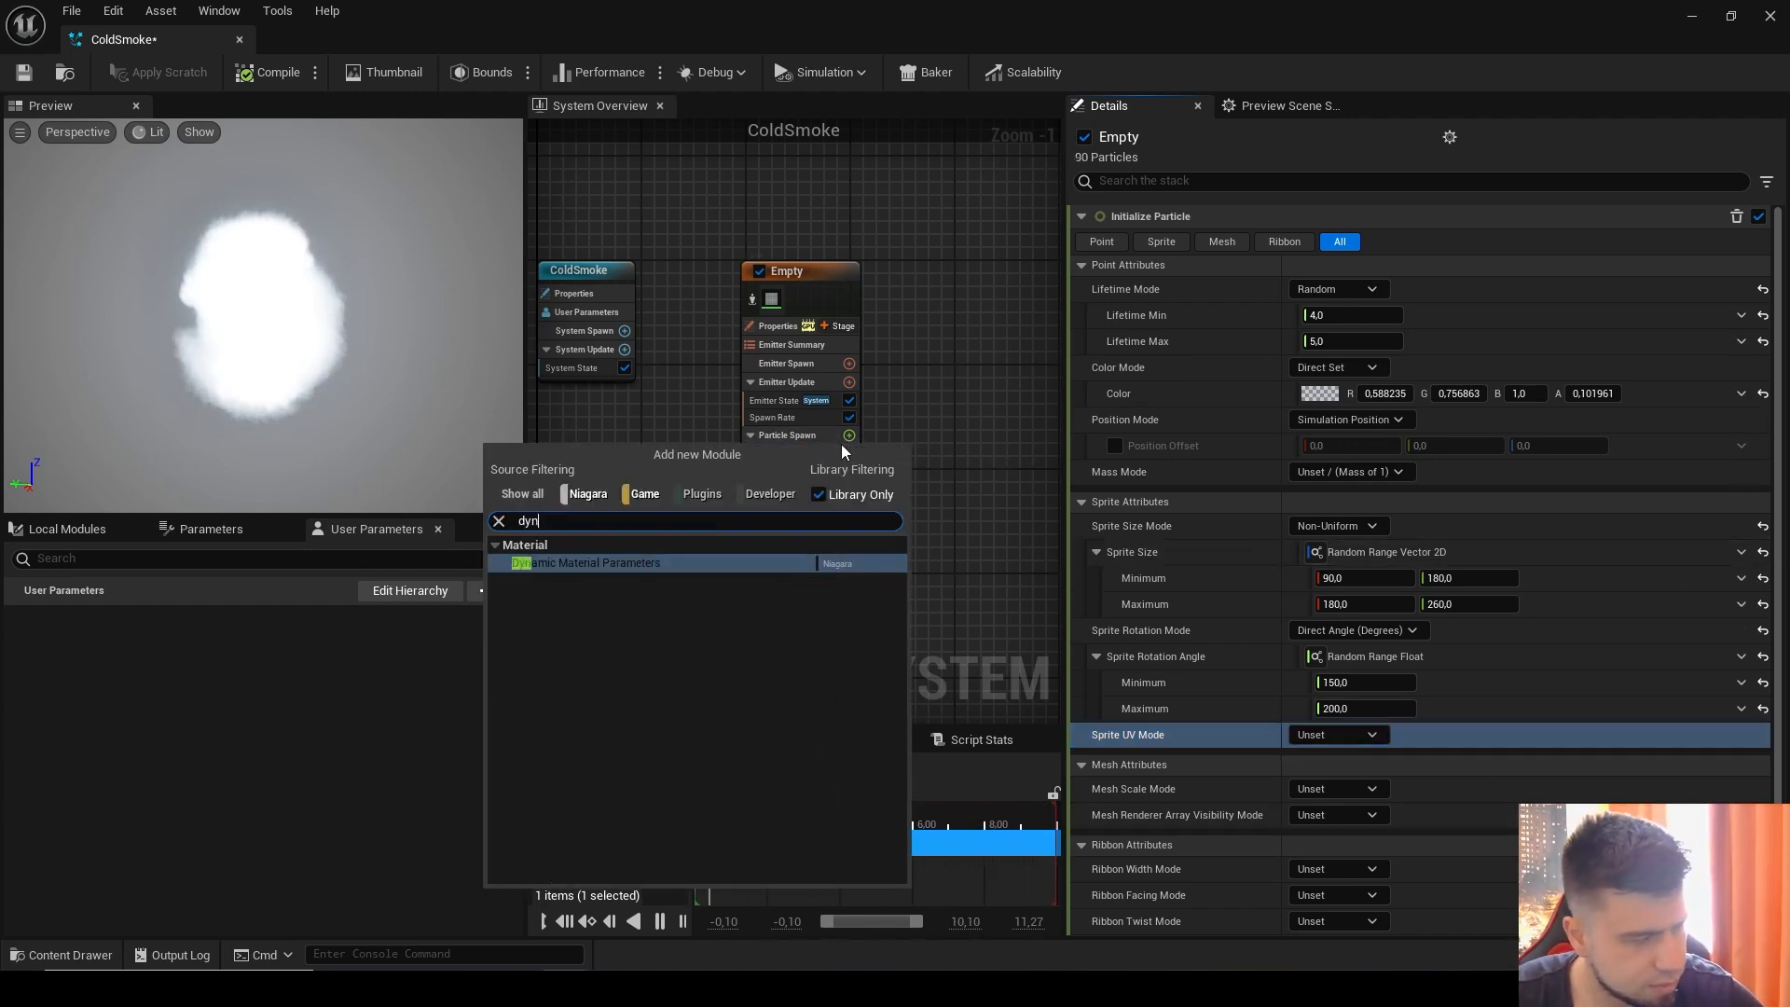
click(624, 562)
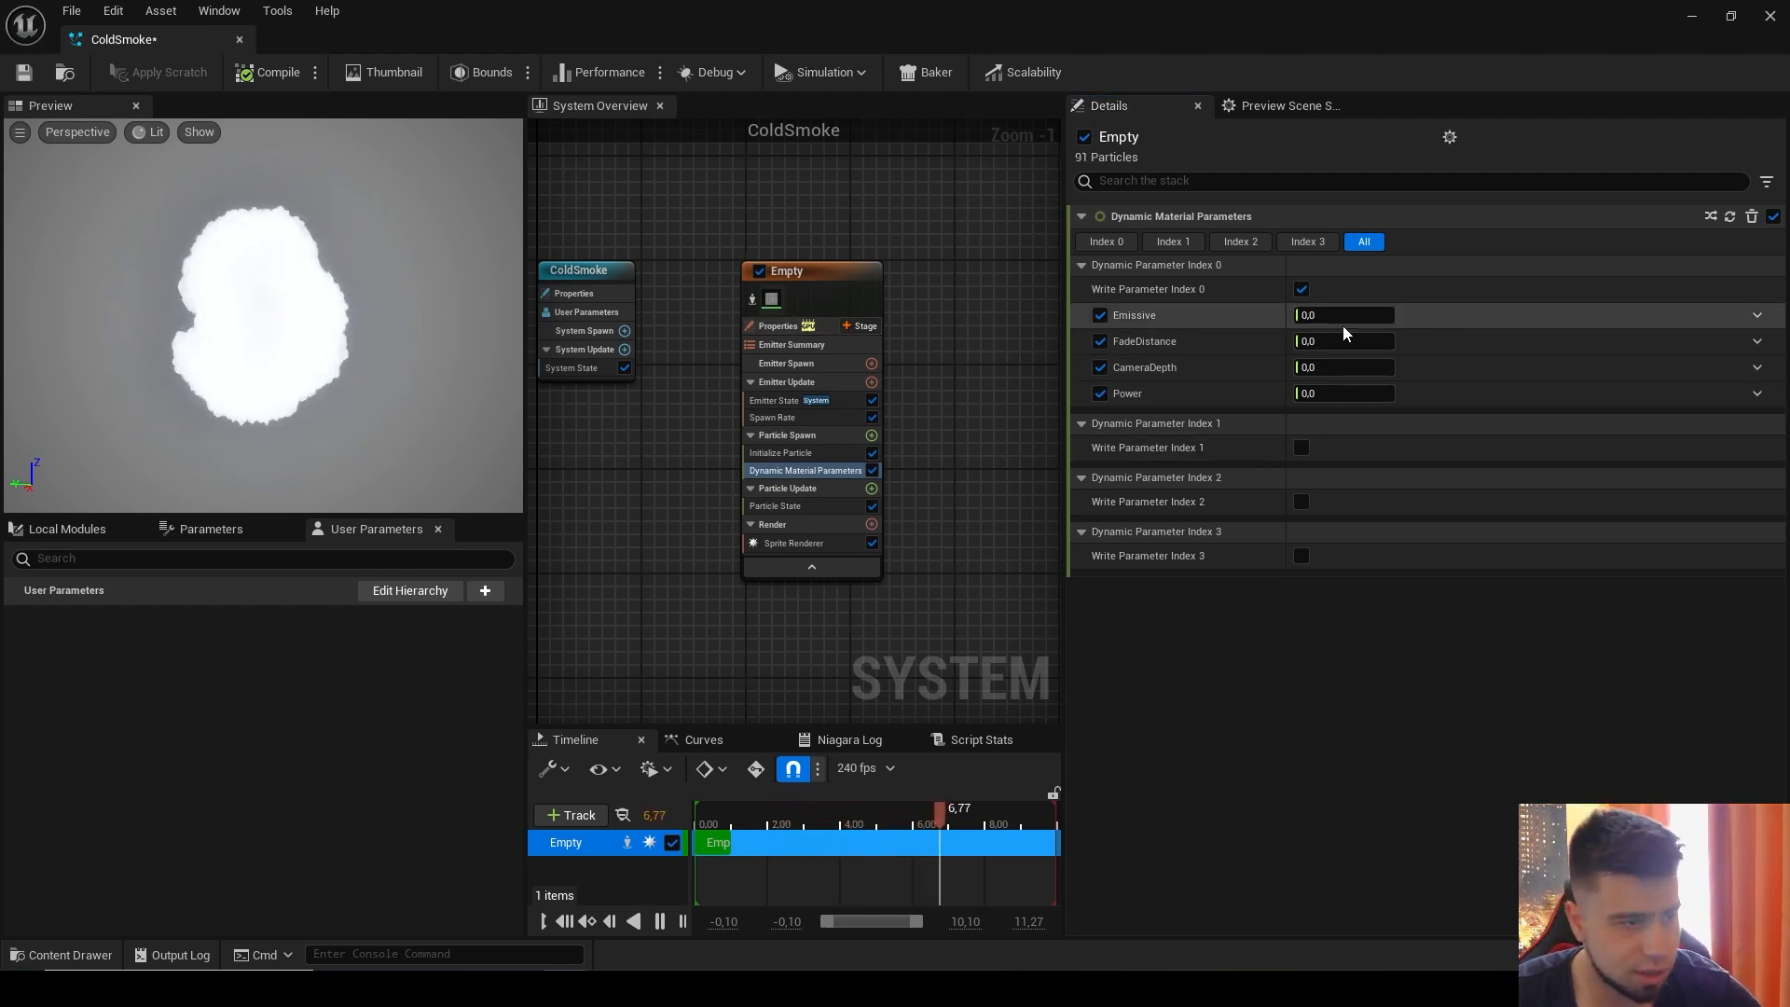
Step: Set the dynamic material parameters to Emissive 1, FadeDistance 50, CameraDepth 5 and Power 10
text(1)
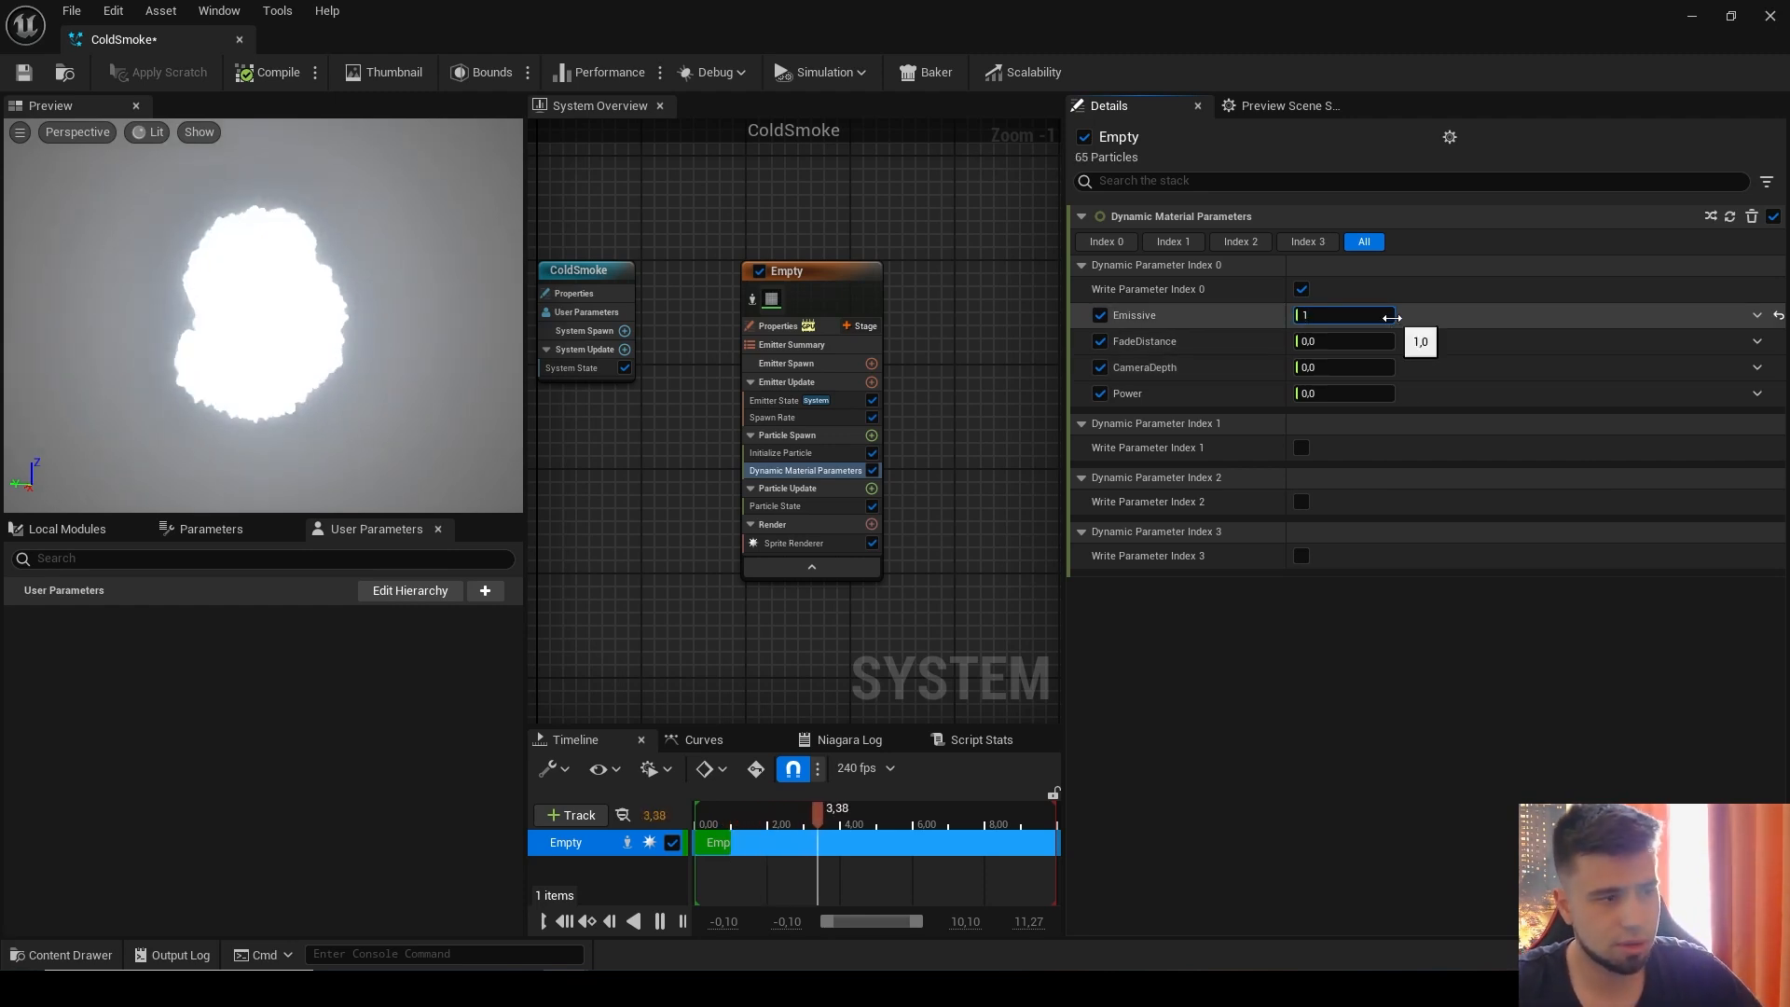
key(Tab)
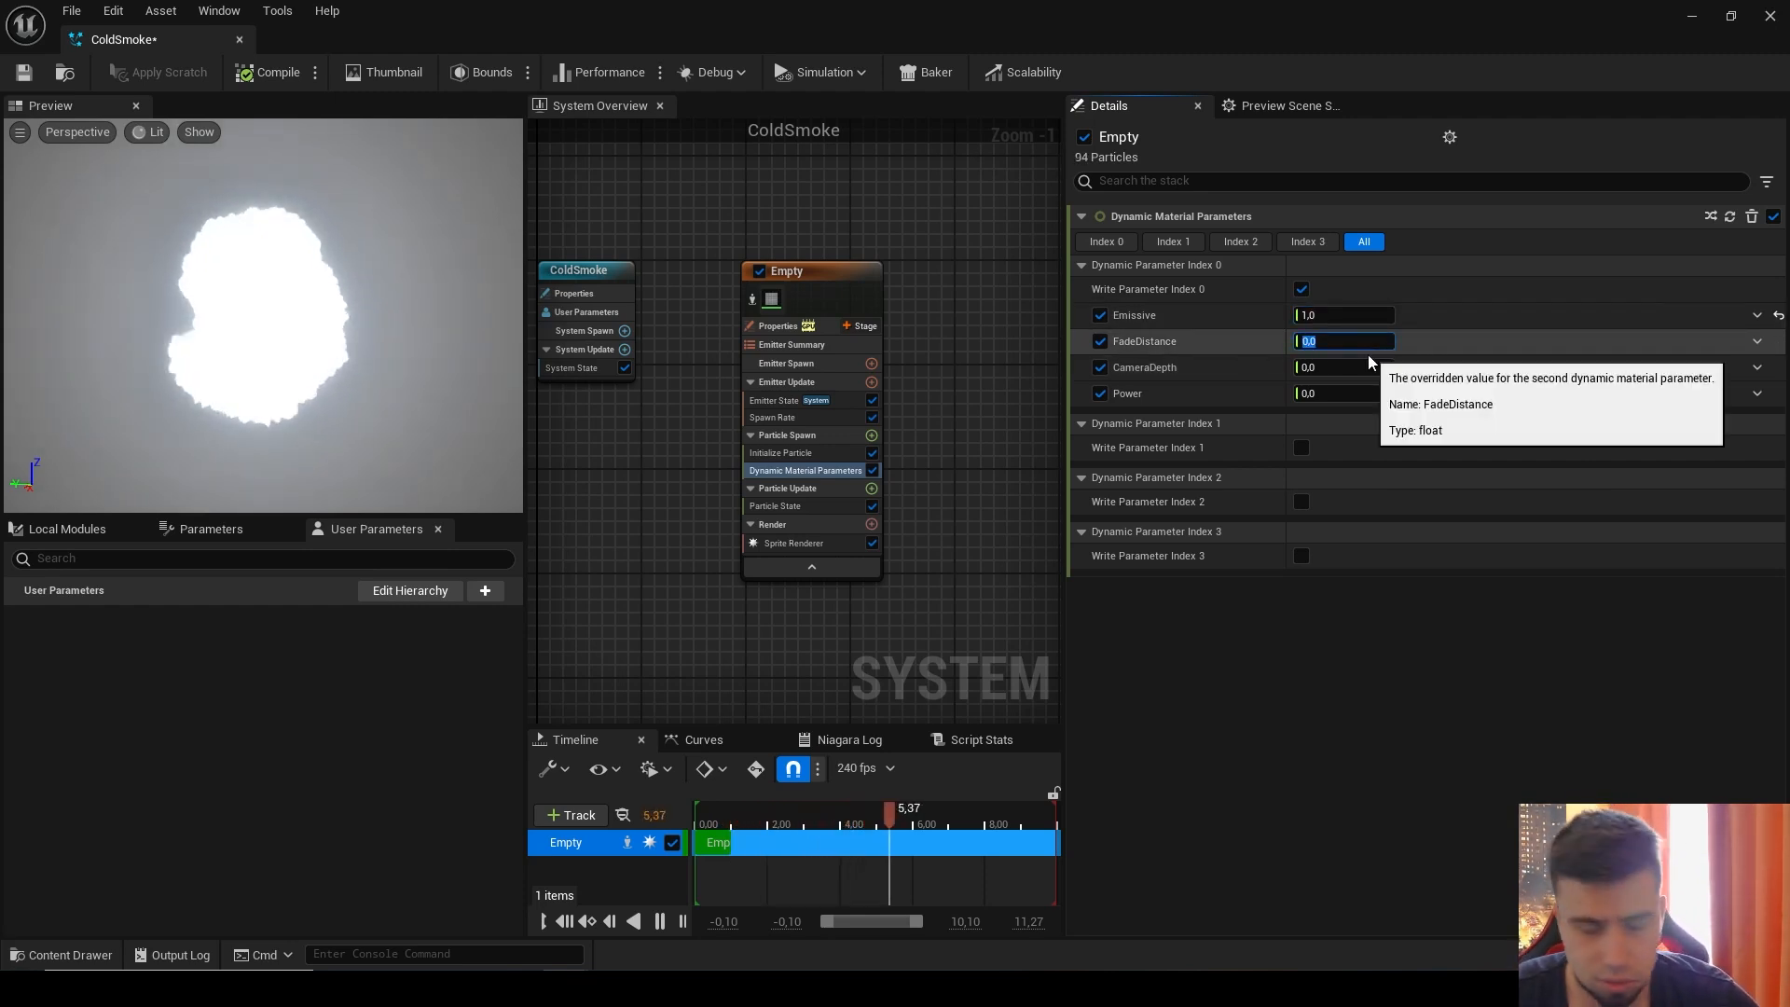
text(50)
key(Tab)
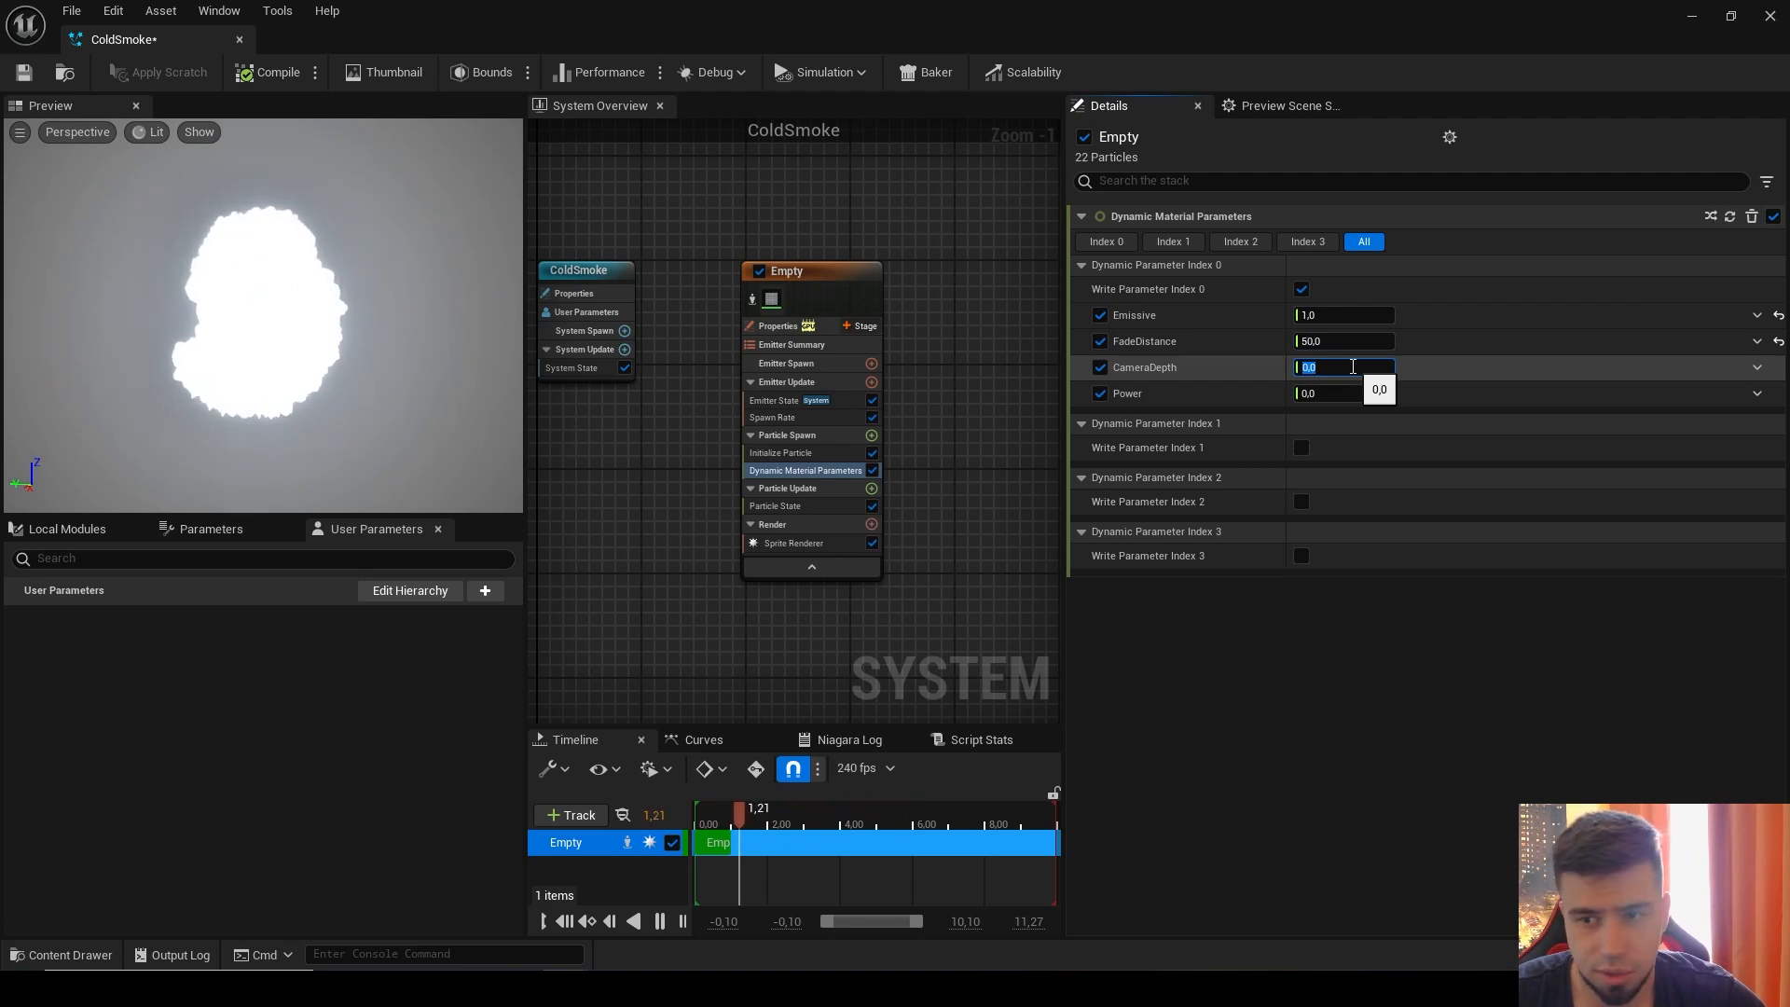
text(5)
key(Return)
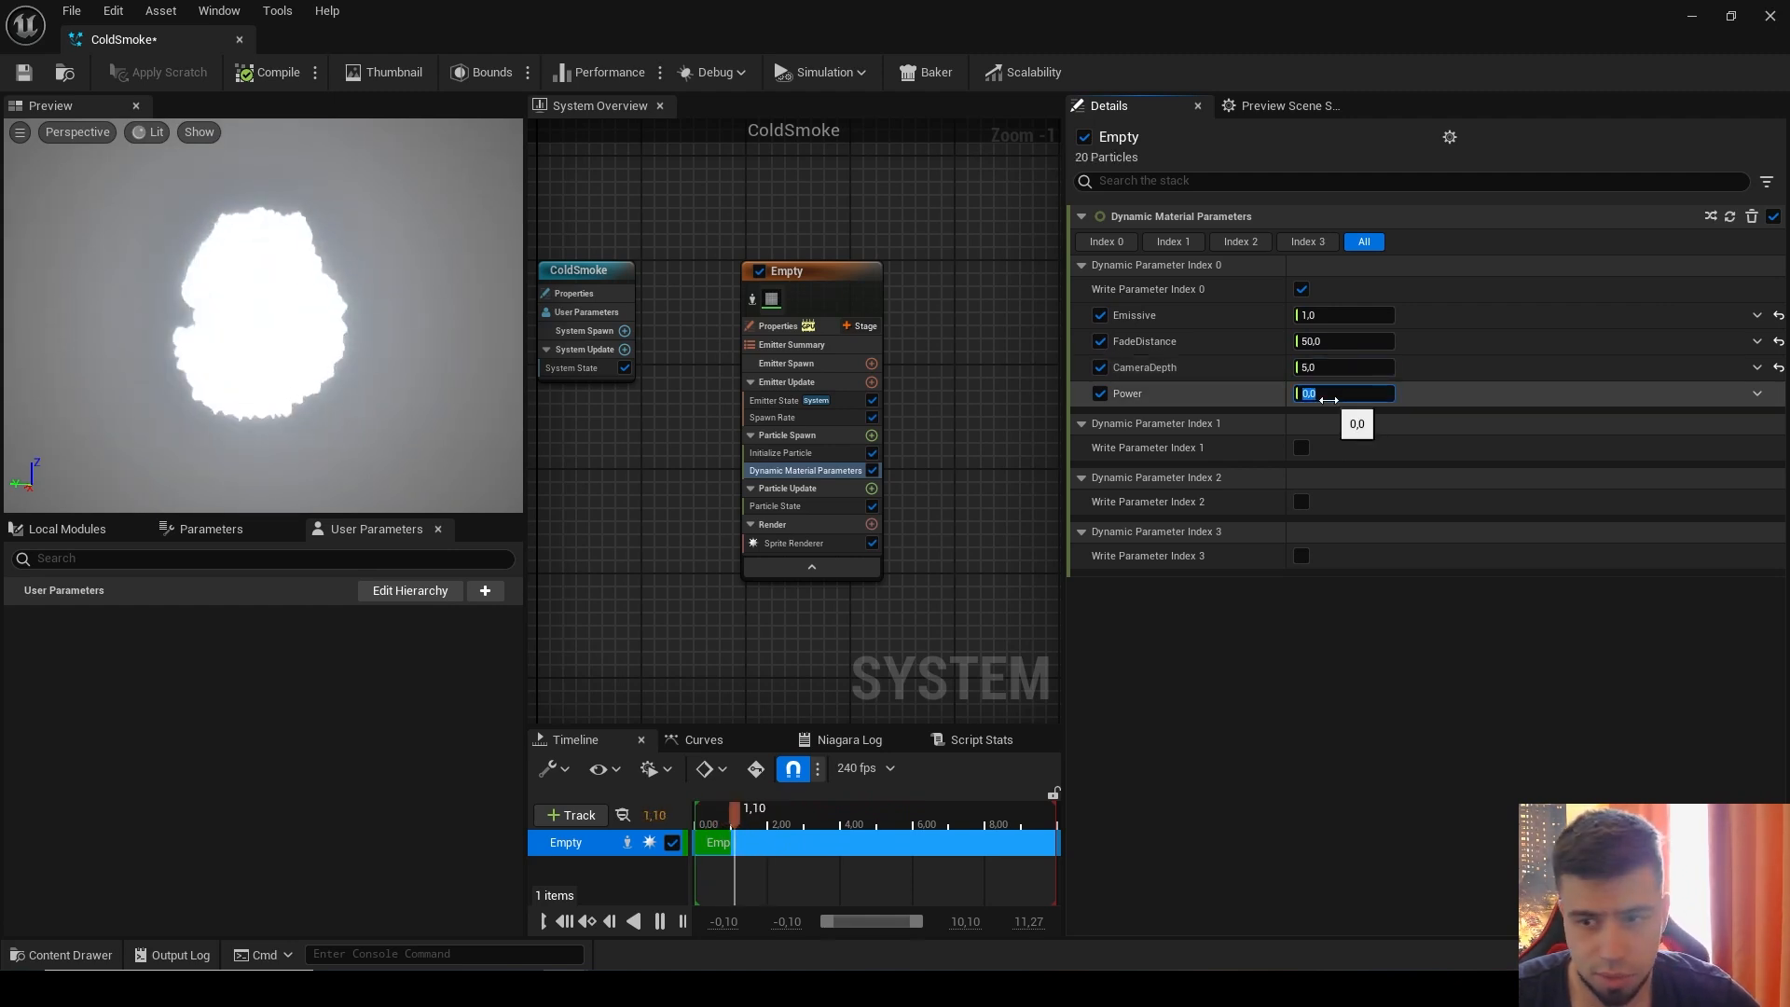
text(10)
key(Return)
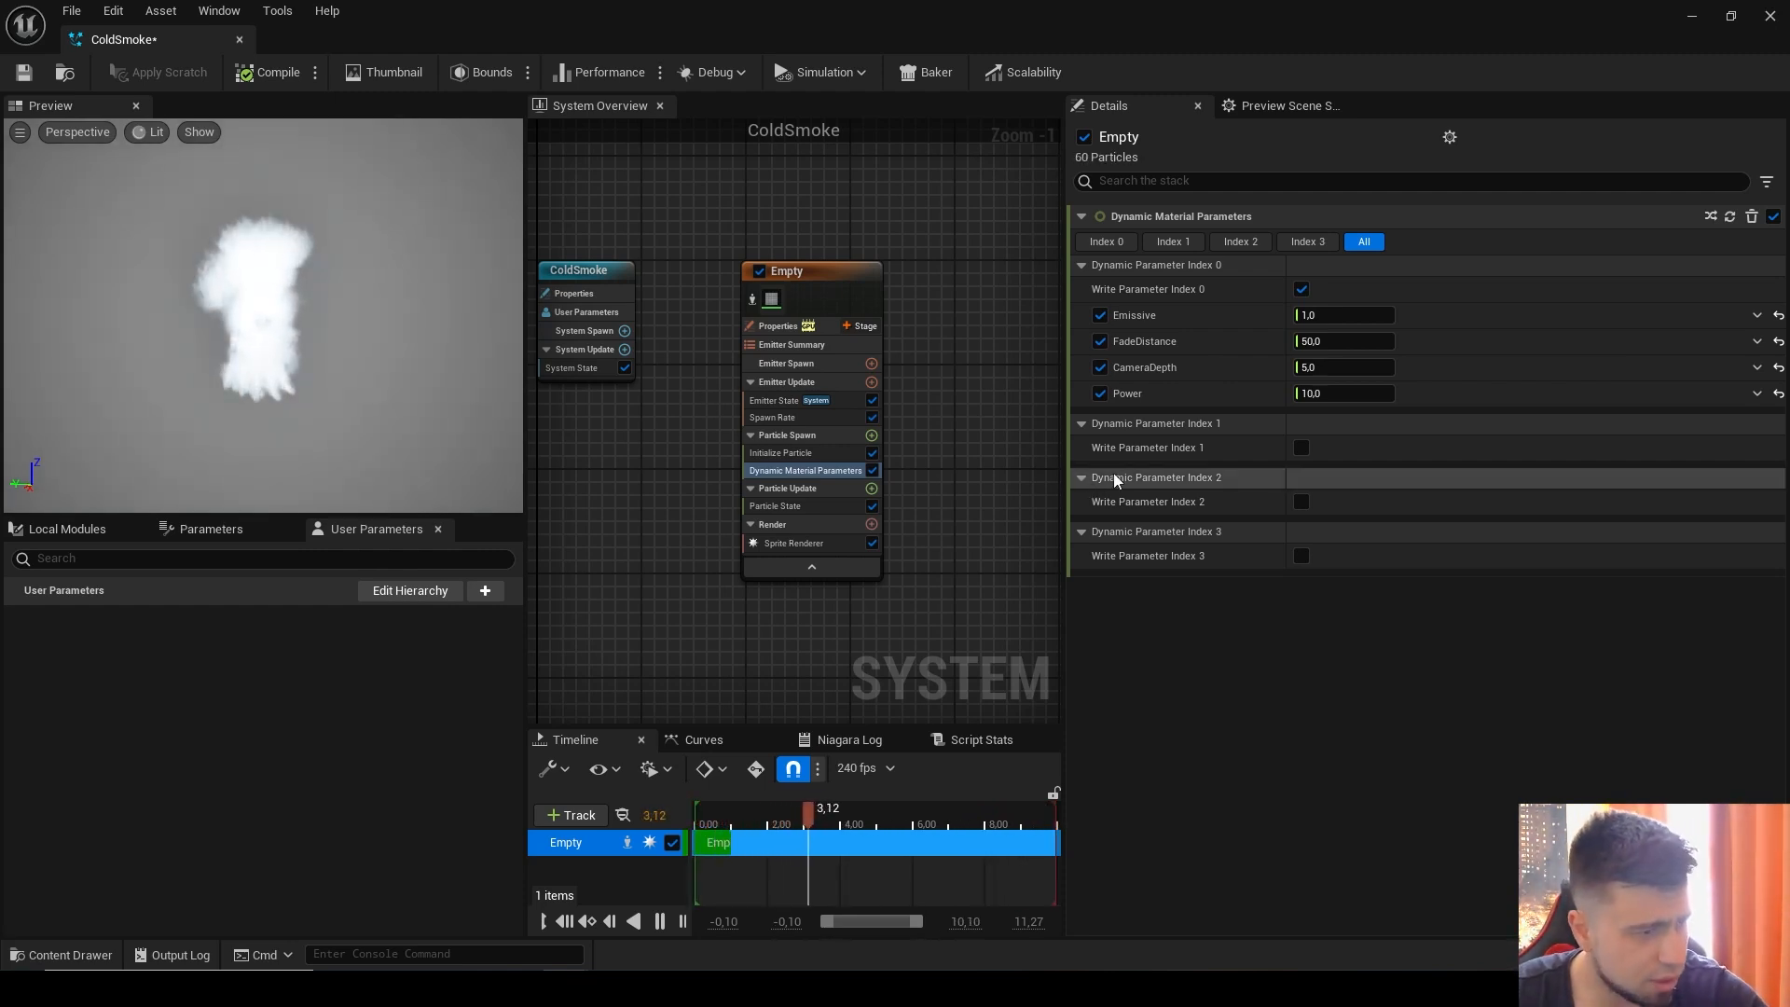
Step: Add a Shape Location module to Particle Spawn and set its Shape Primitive to Box / Plane
click(870, 438)
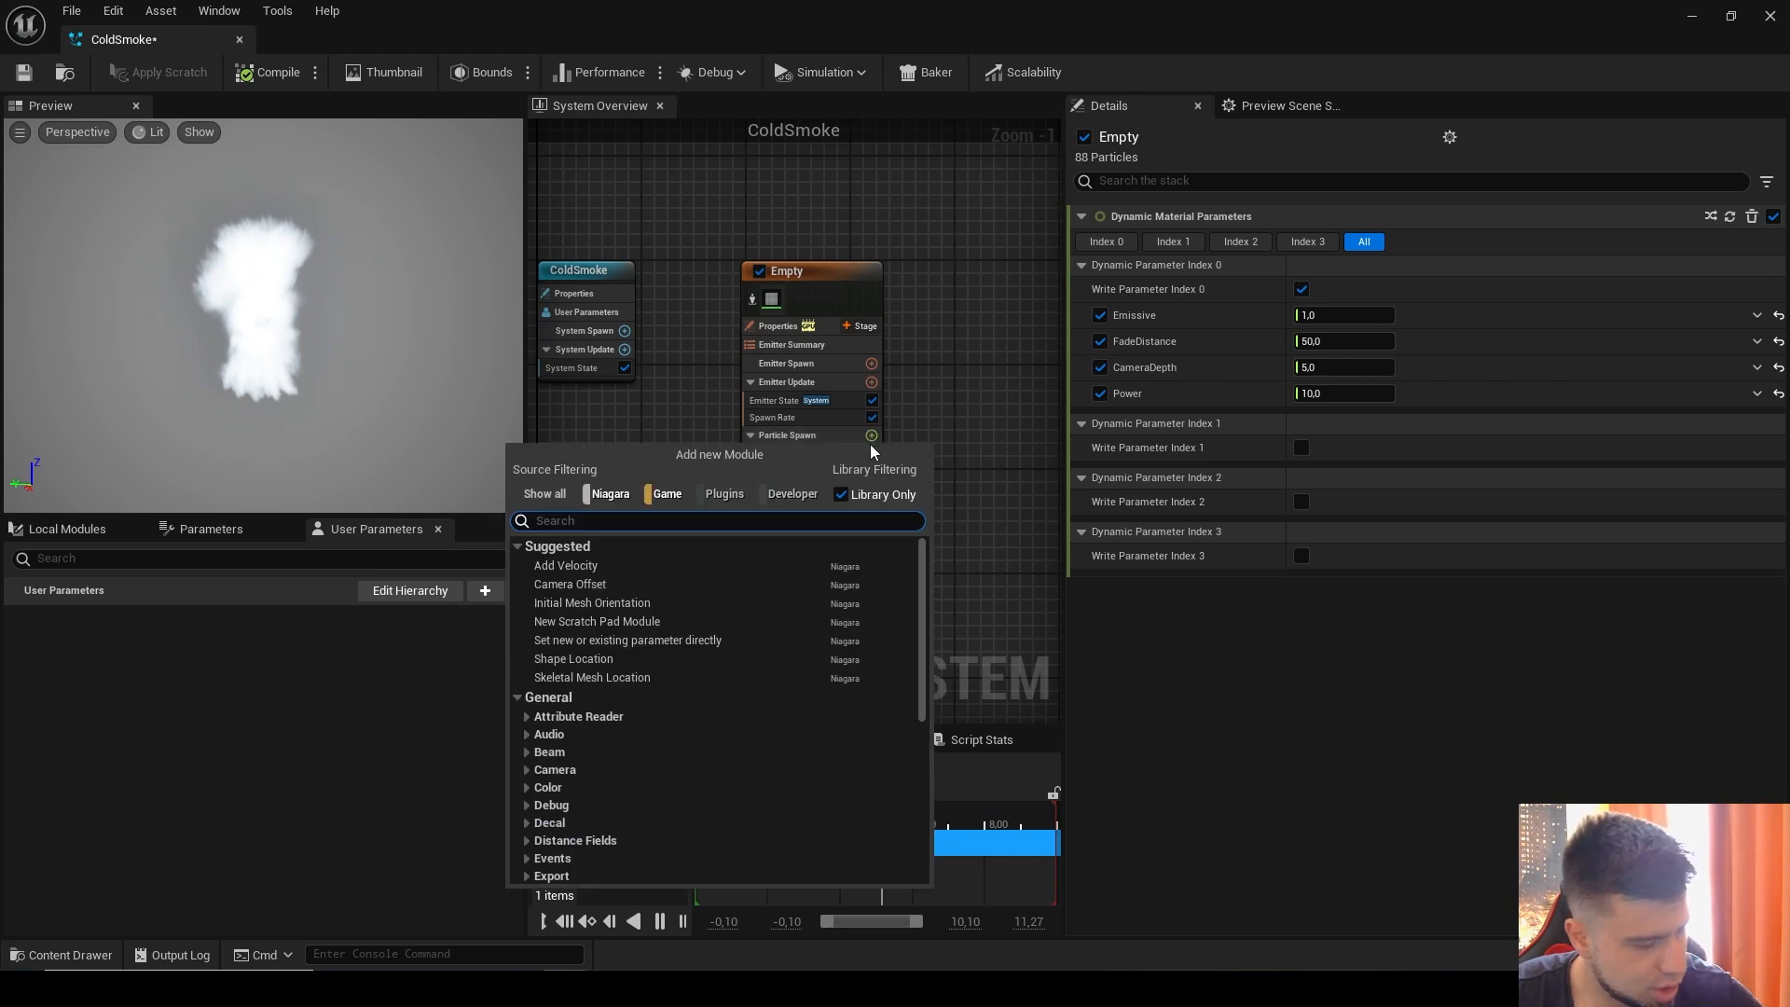
text(shap)
click(595, 566)
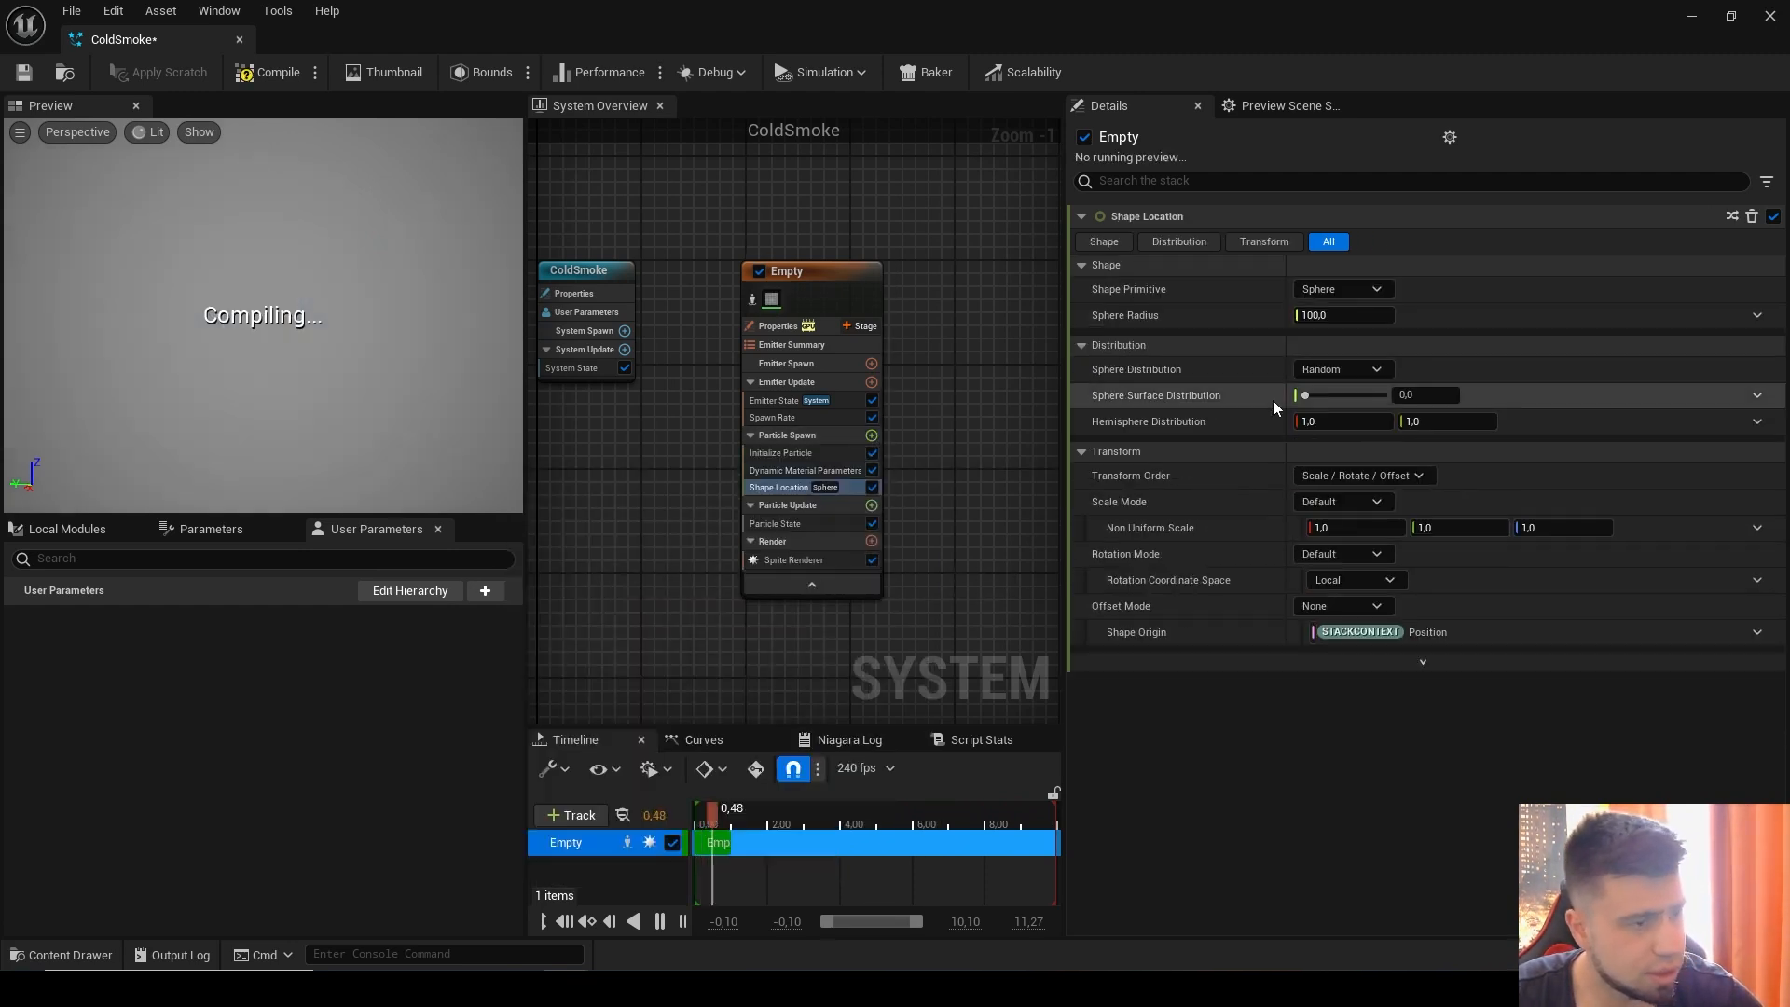
click(1331, 291)
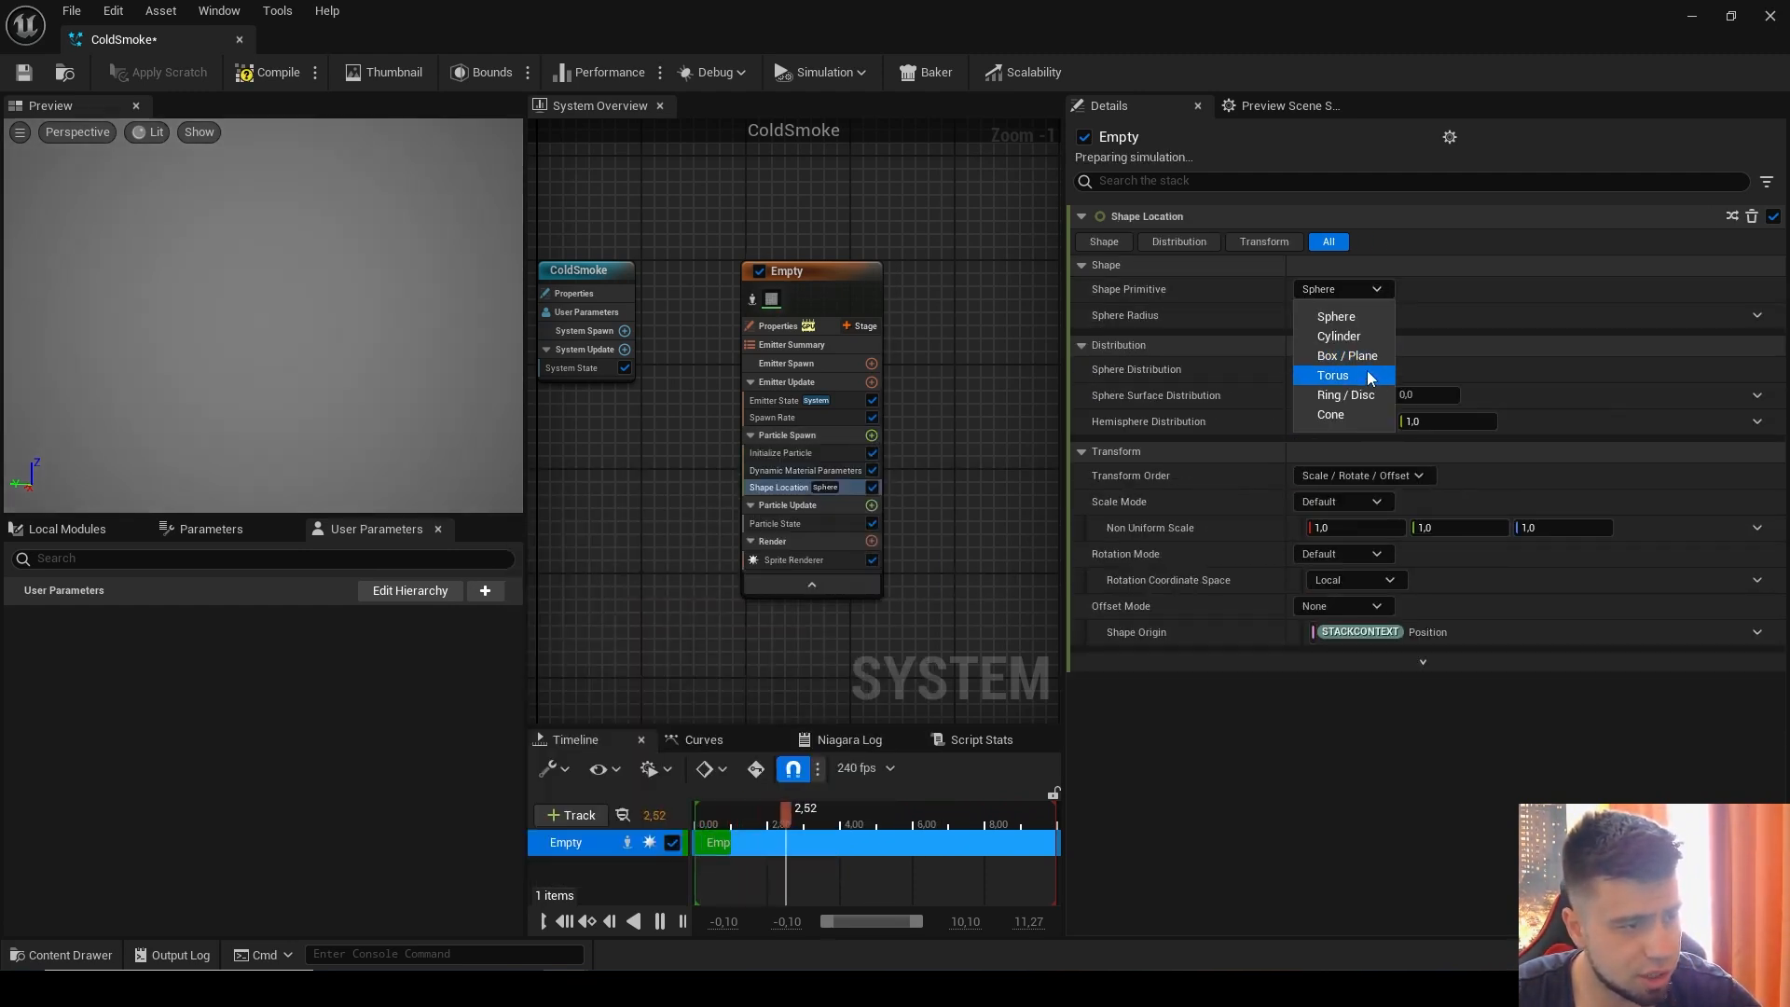
click(1383, 360)
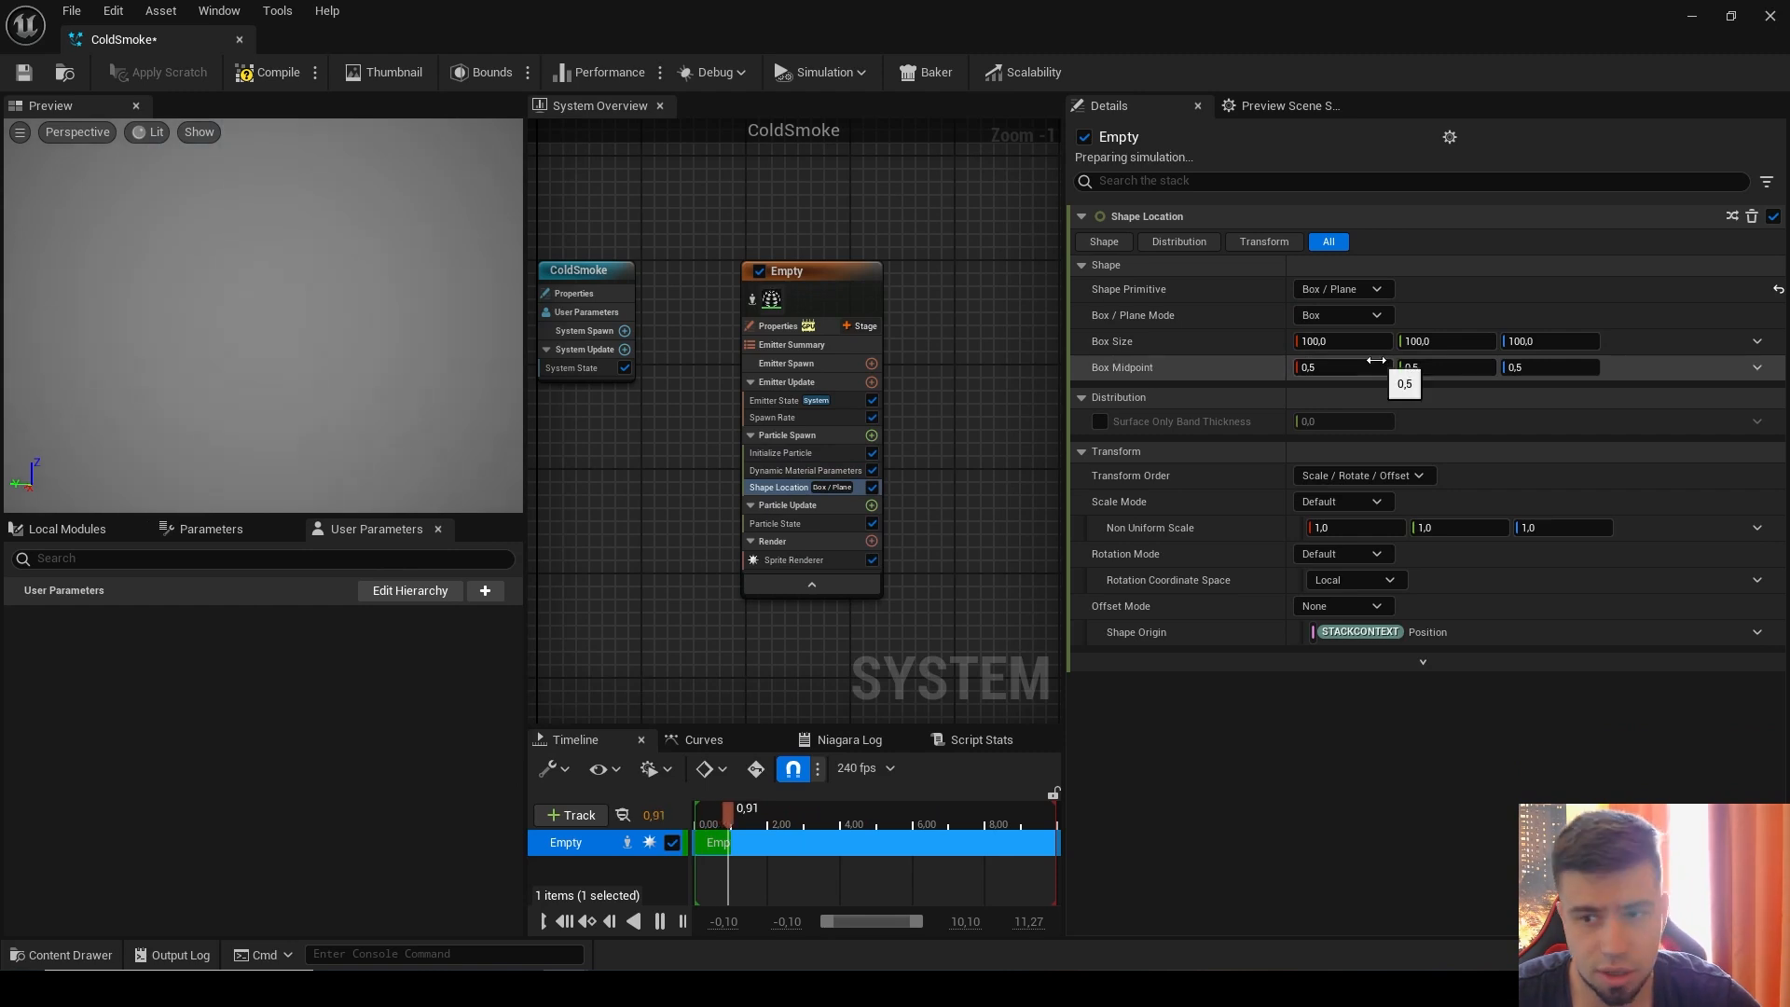
Step: Set Shape Location's Box Size to 400, 80, 400 and its Z Non Uniform Scale to 0.1
click(1367, 340)
text(400)
key(Return)
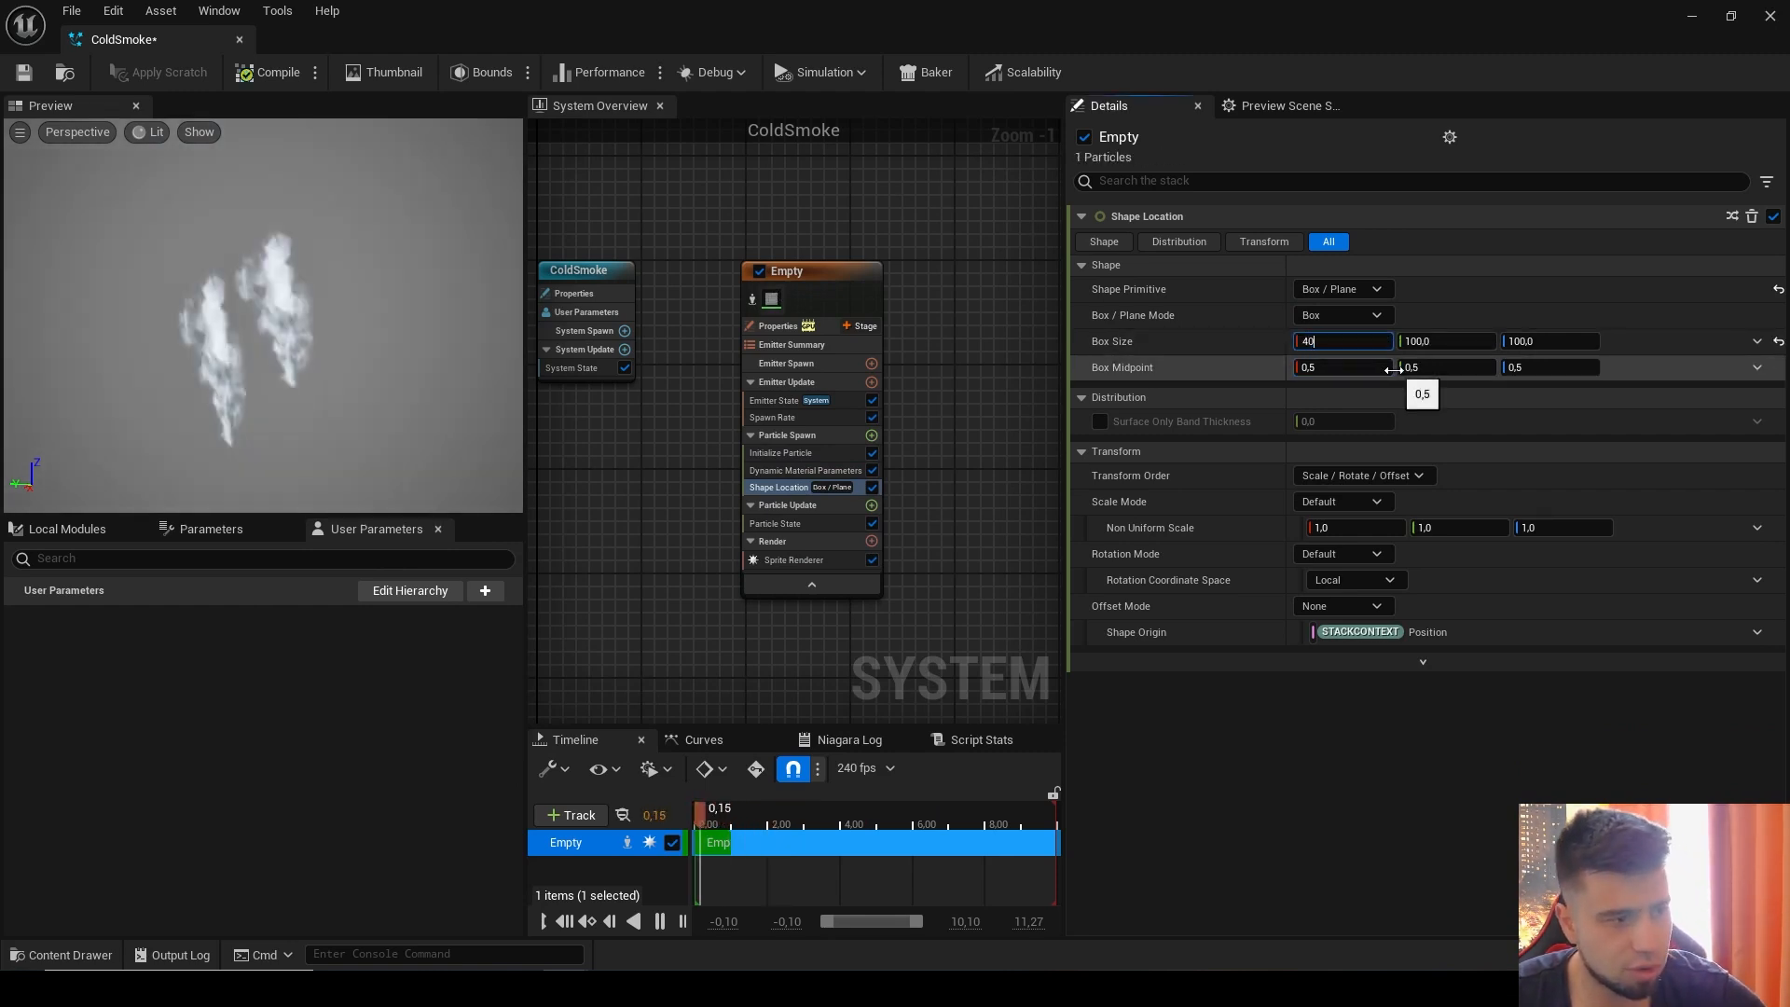
drag(477, 330, 335, 289)
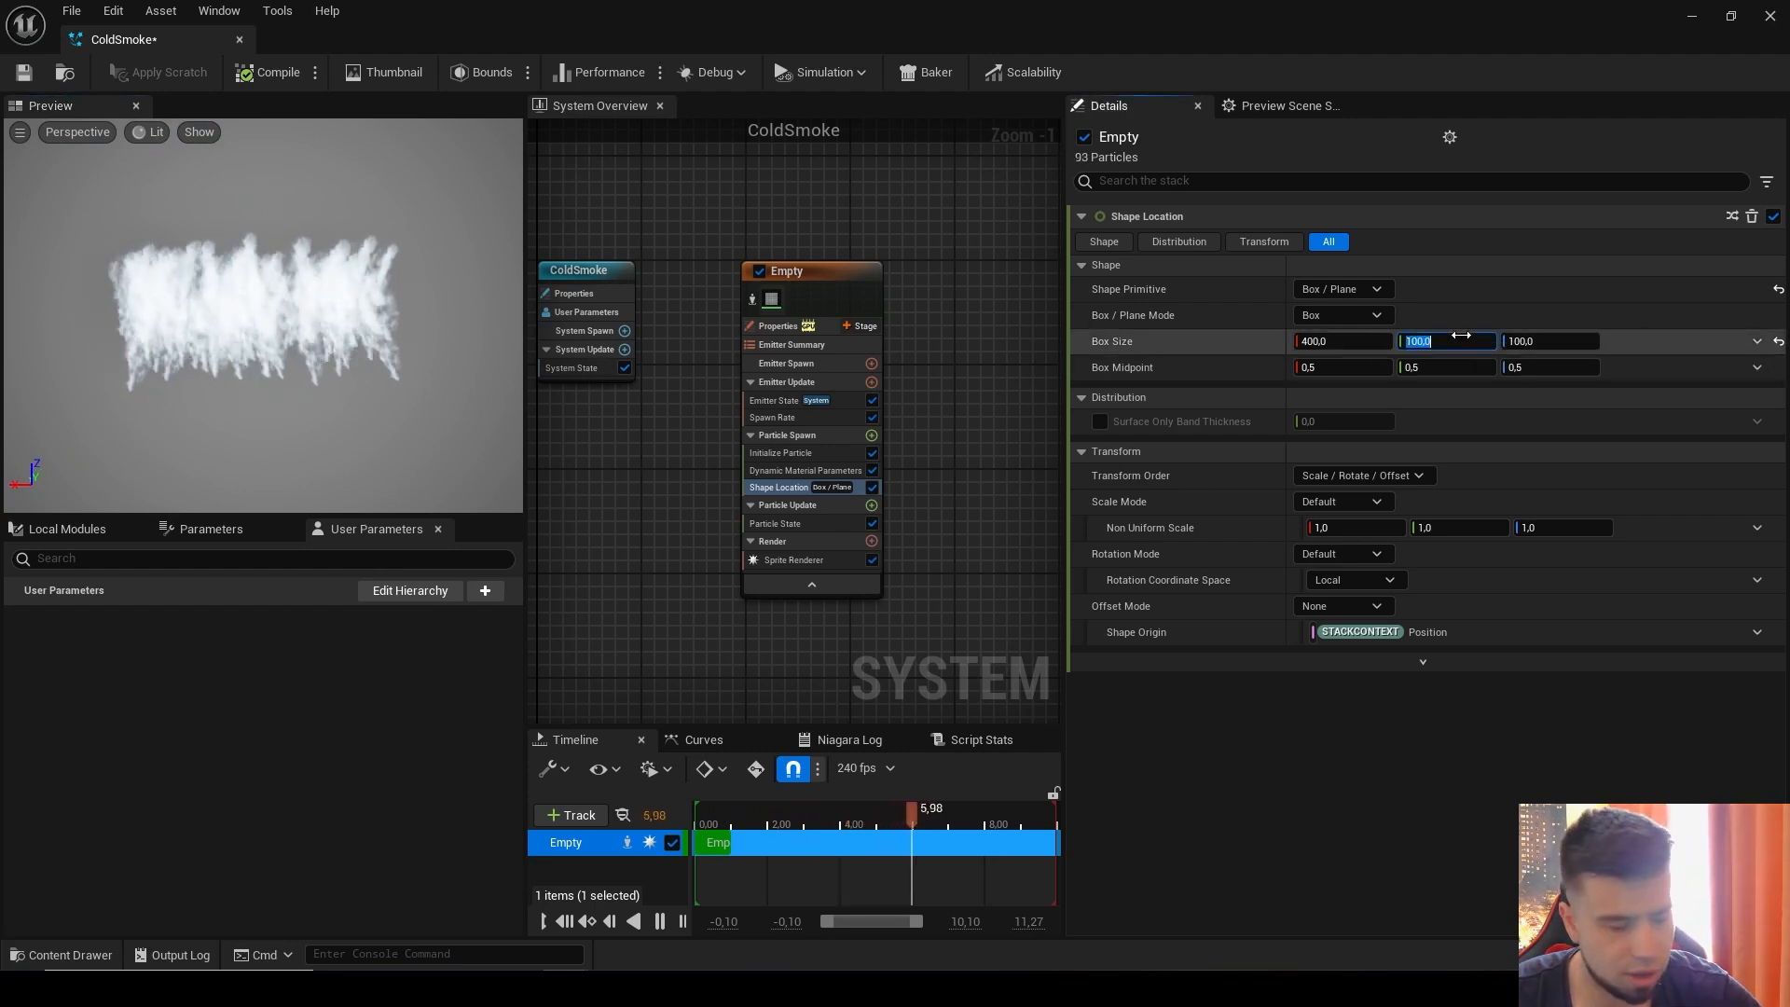
text(80)
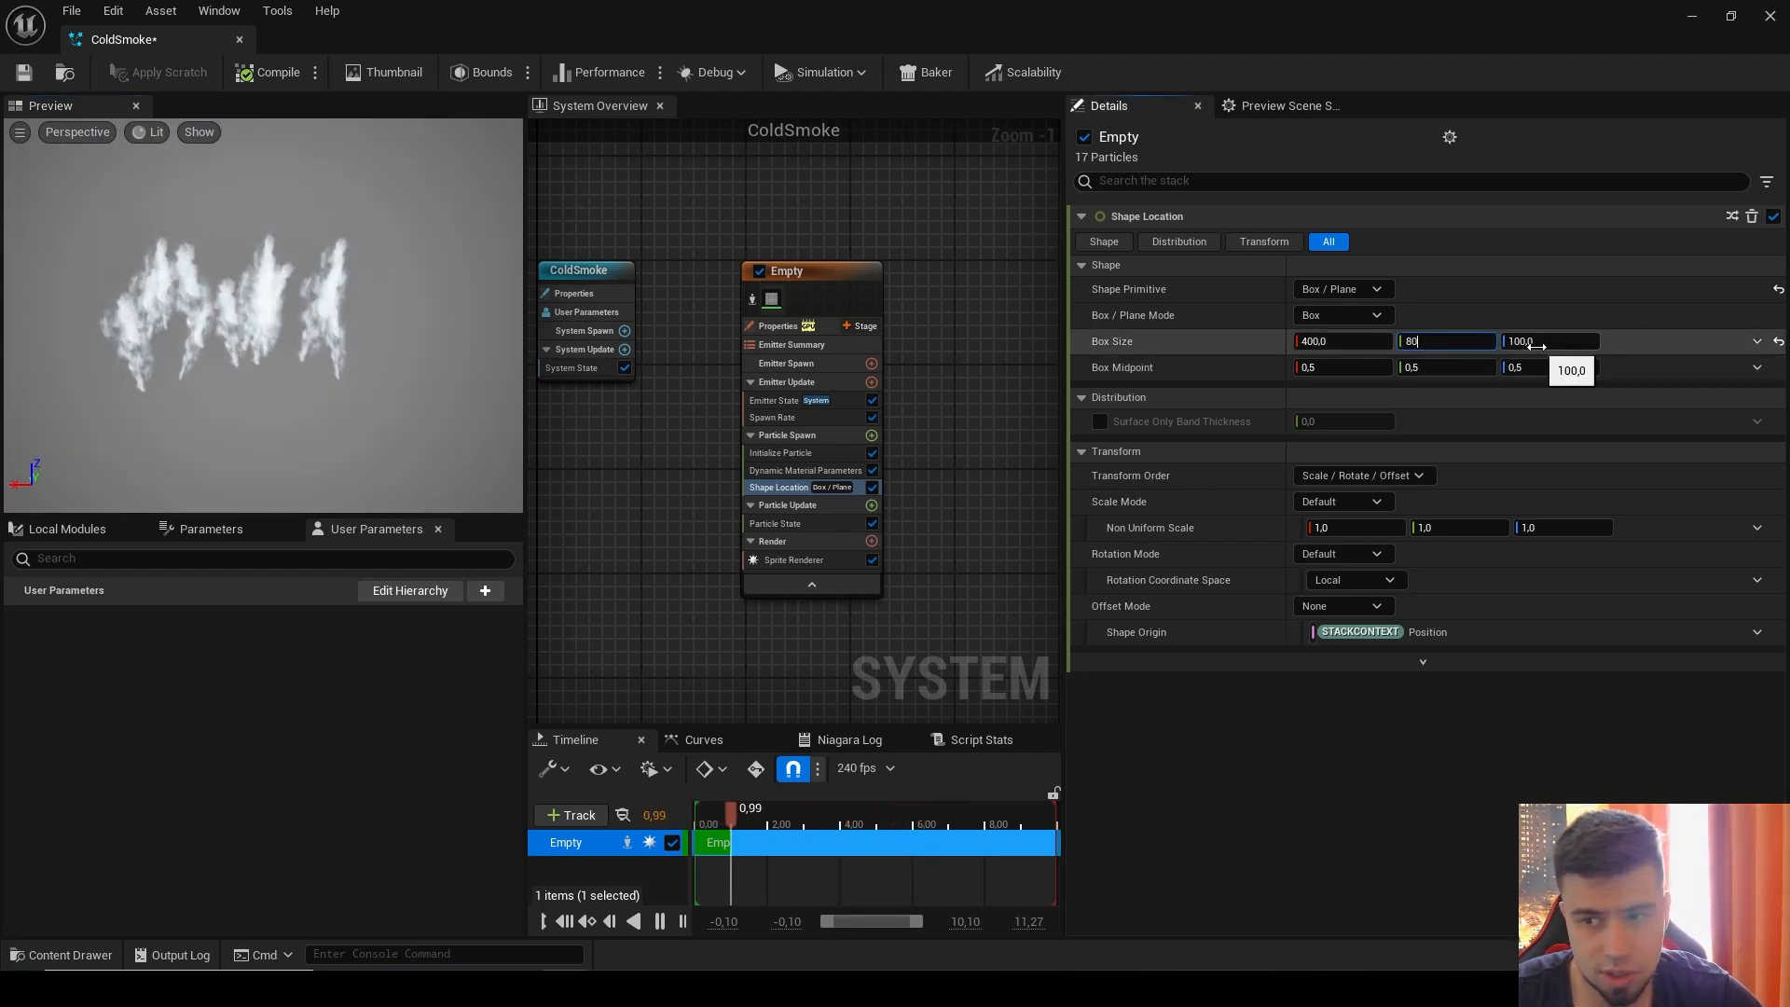
text(5)
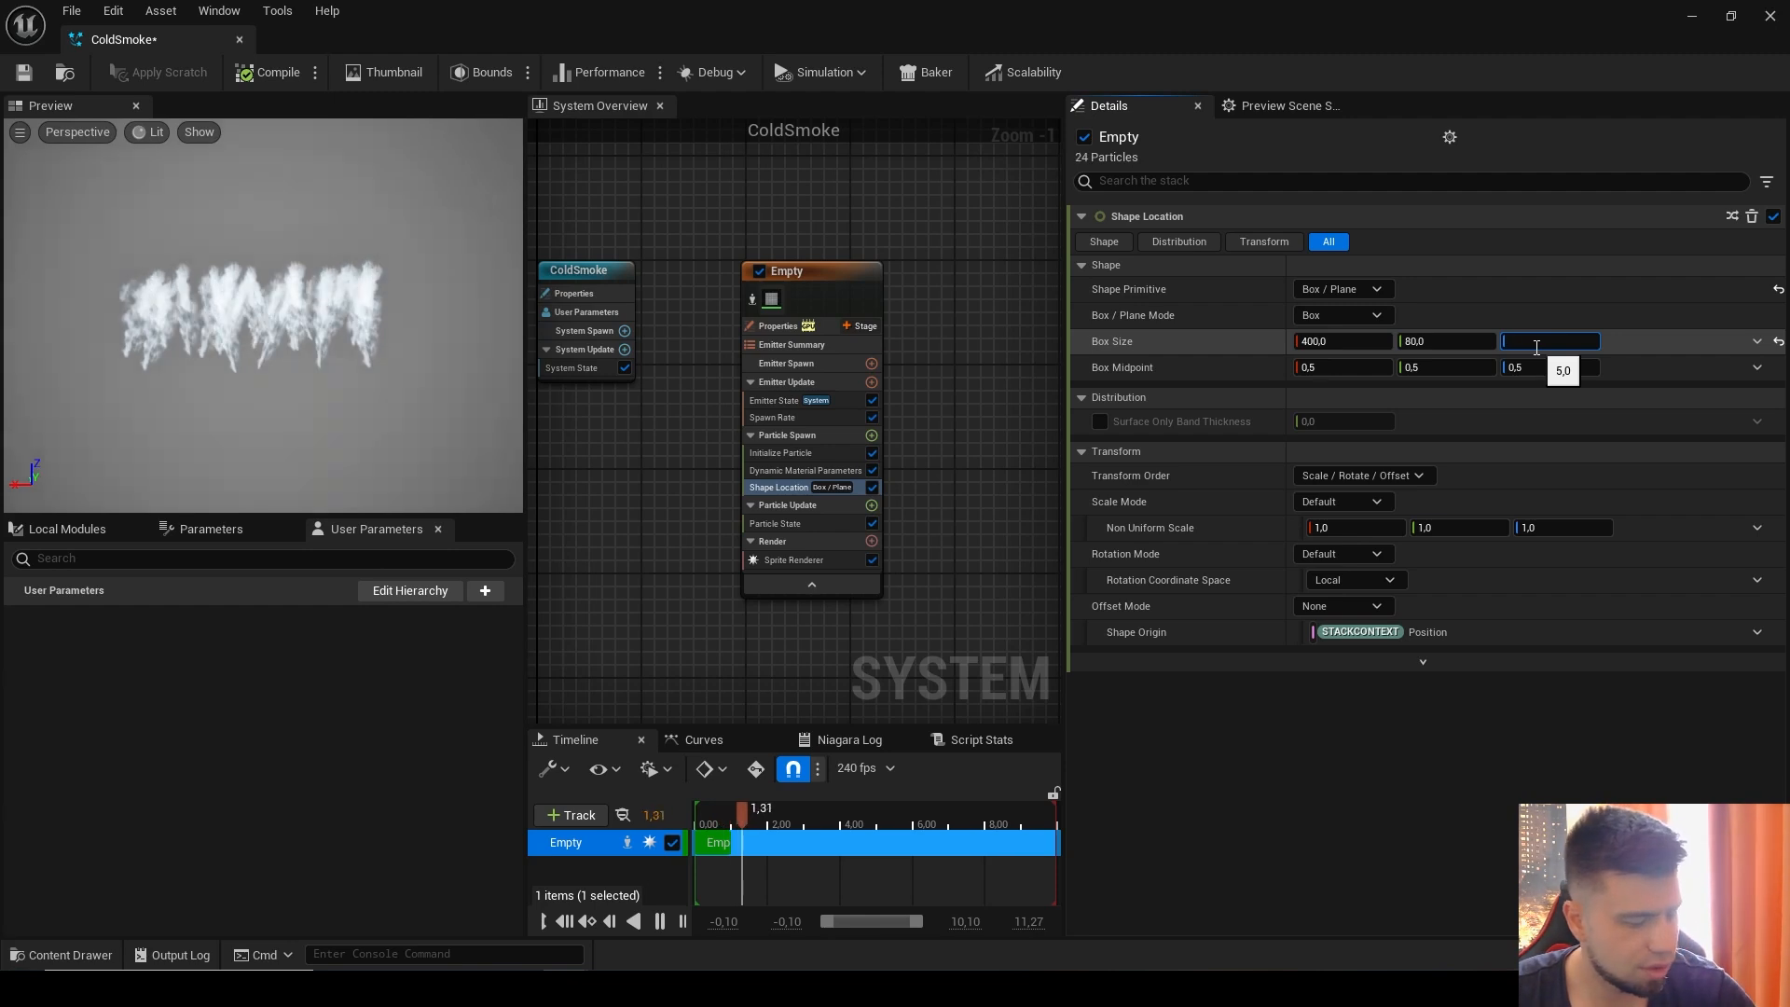
text(400)
key(Return)
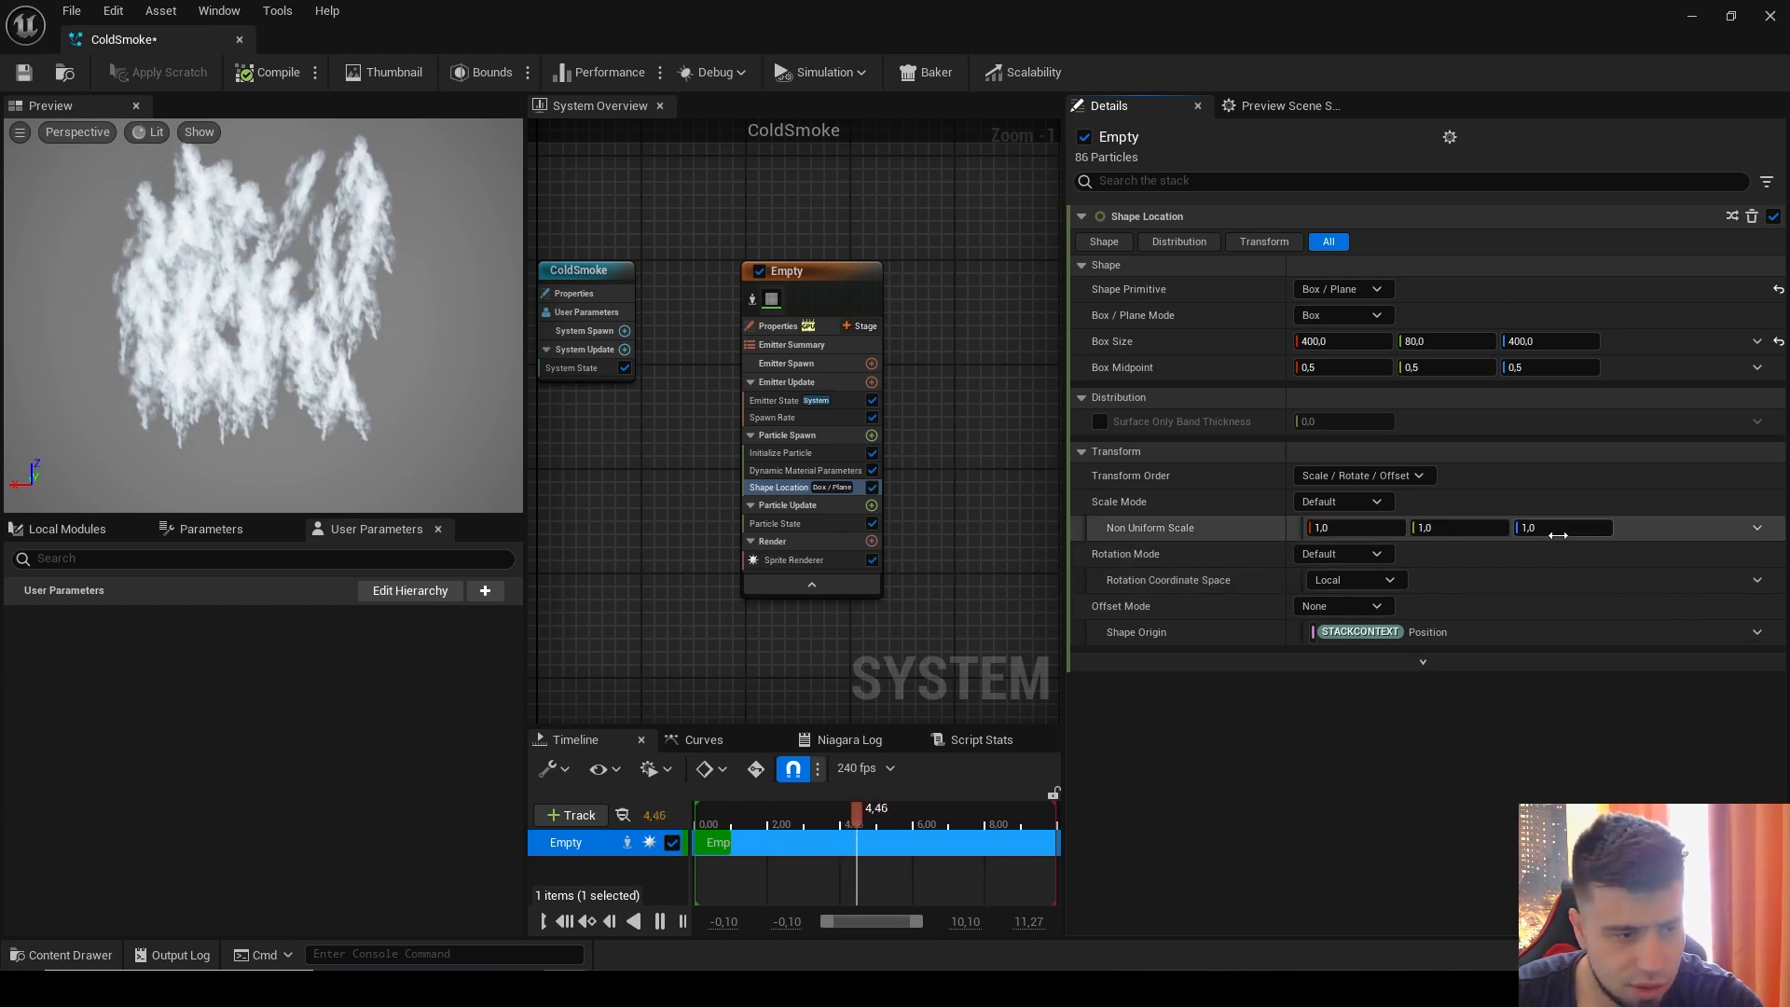
text(0,1)
key(Return)
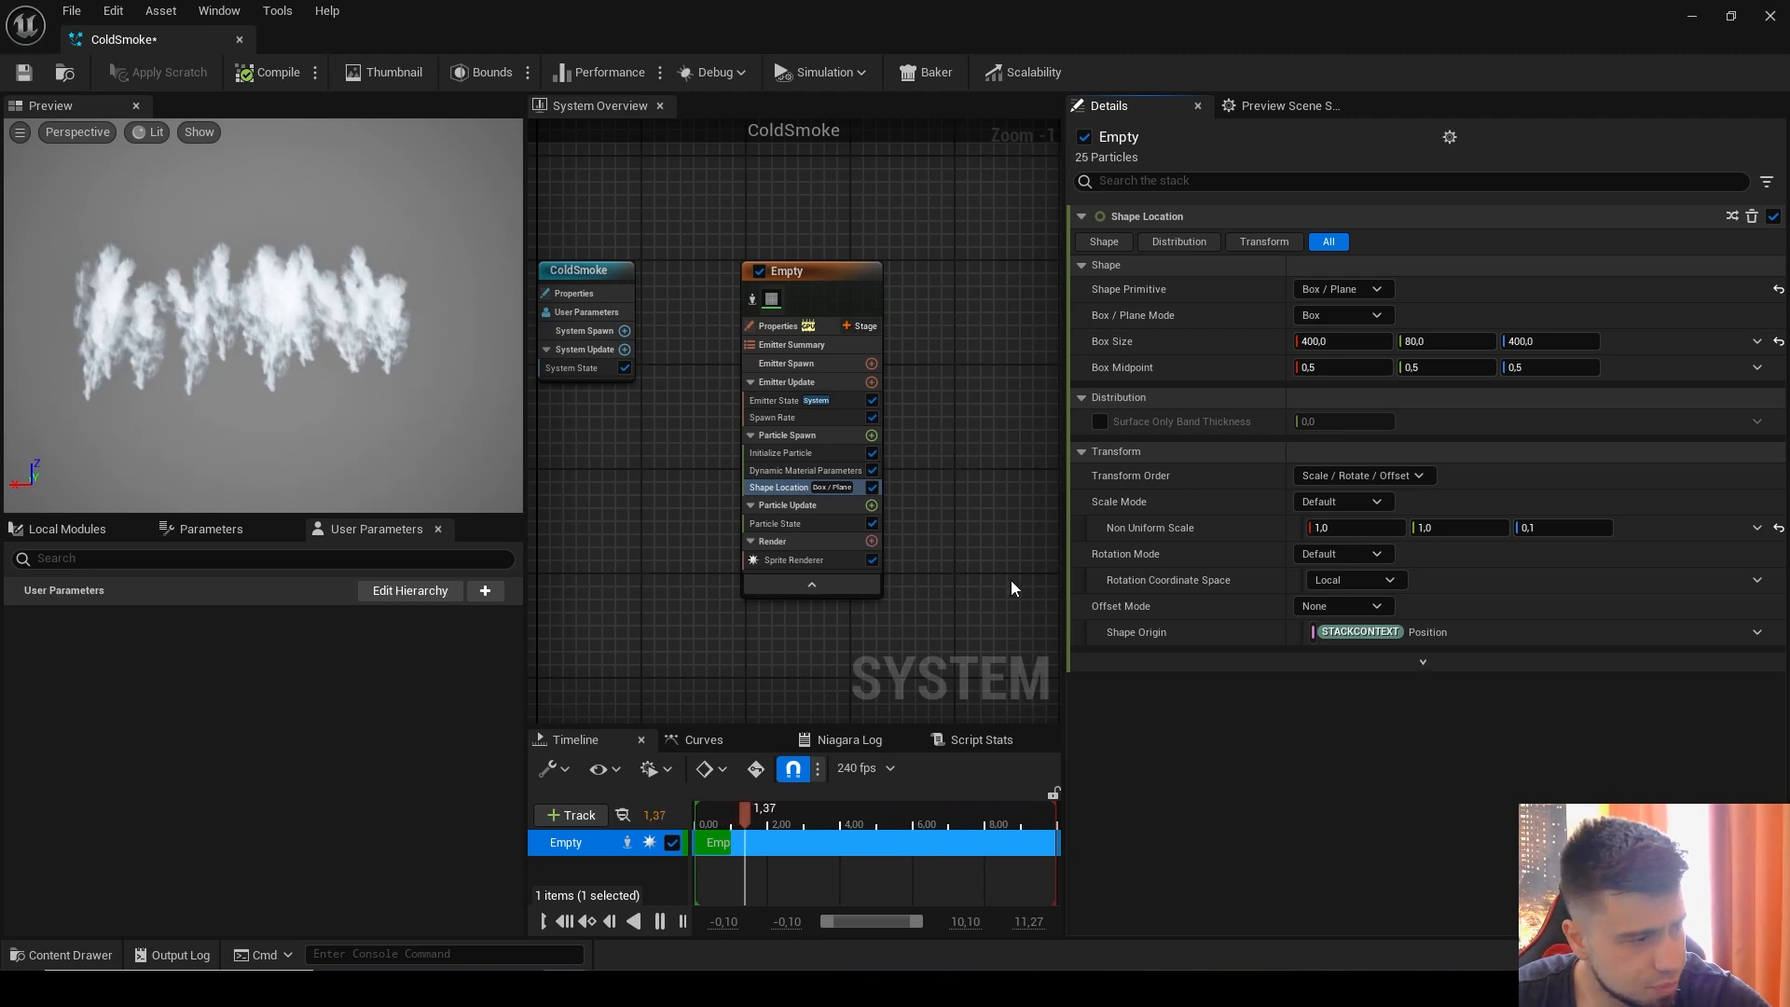
Step: Add a Sub UVAnimation module to Particle Update and enable its frame range overrides, starting at 0 and ending at 63
click(870, 505)
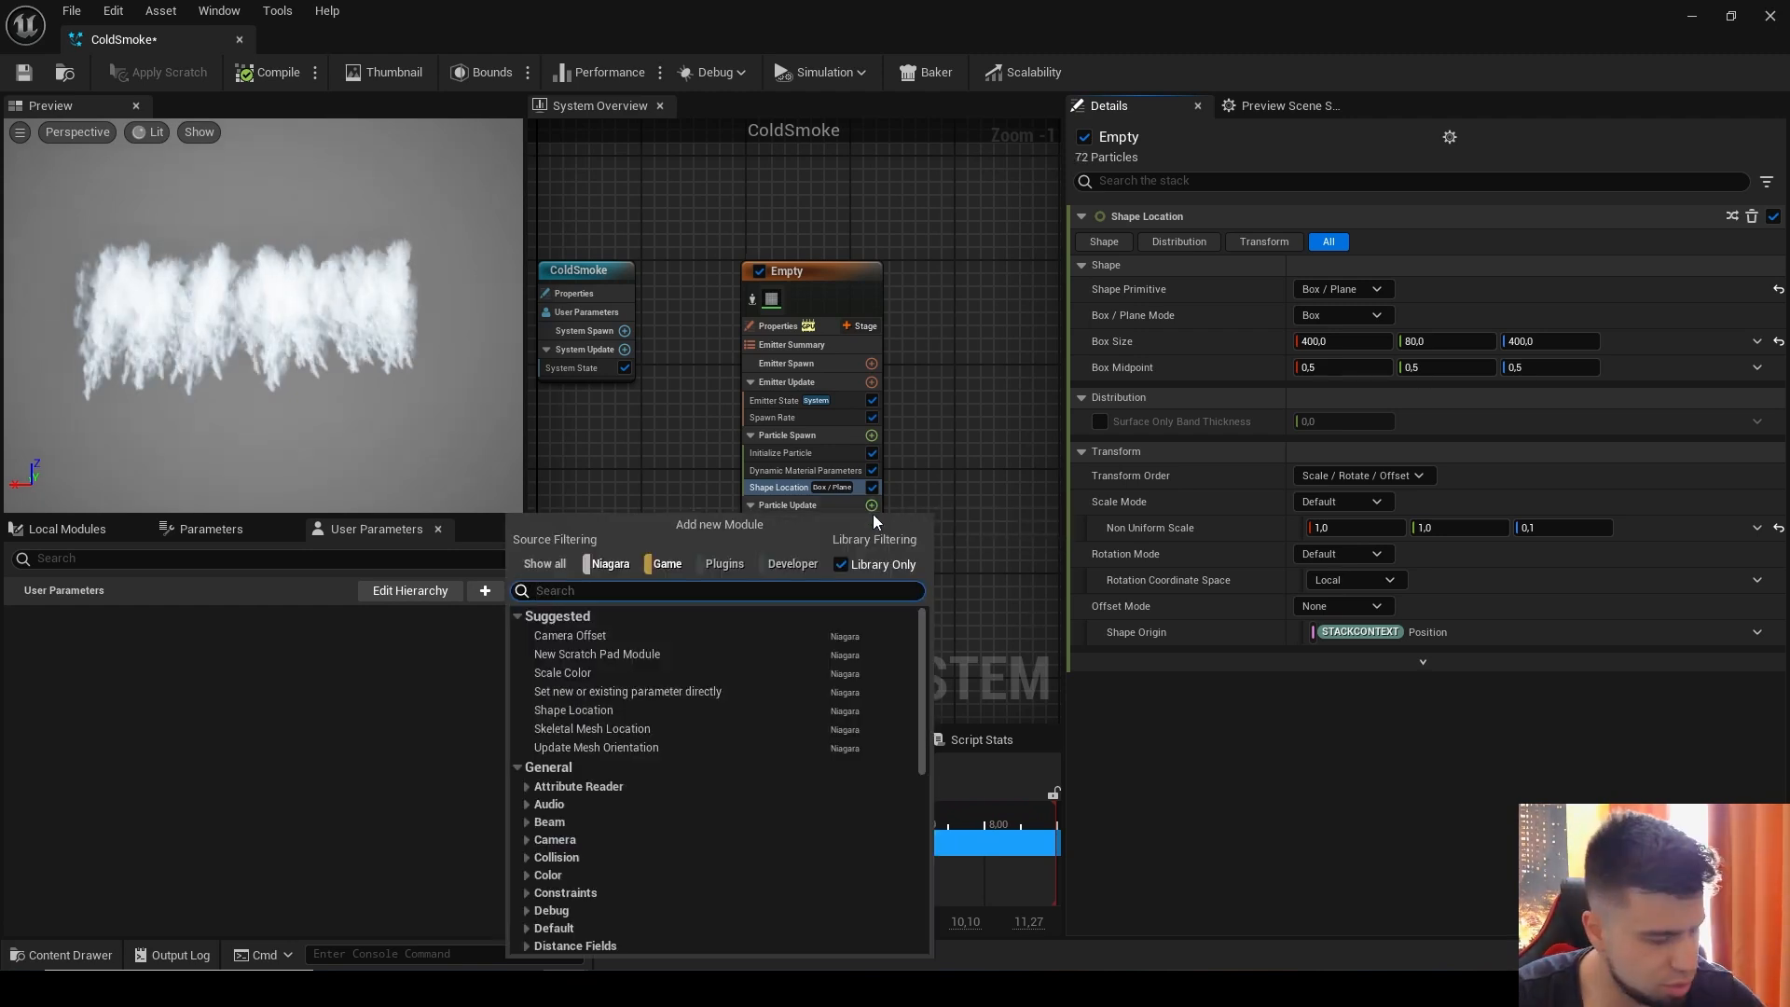
text(sub)
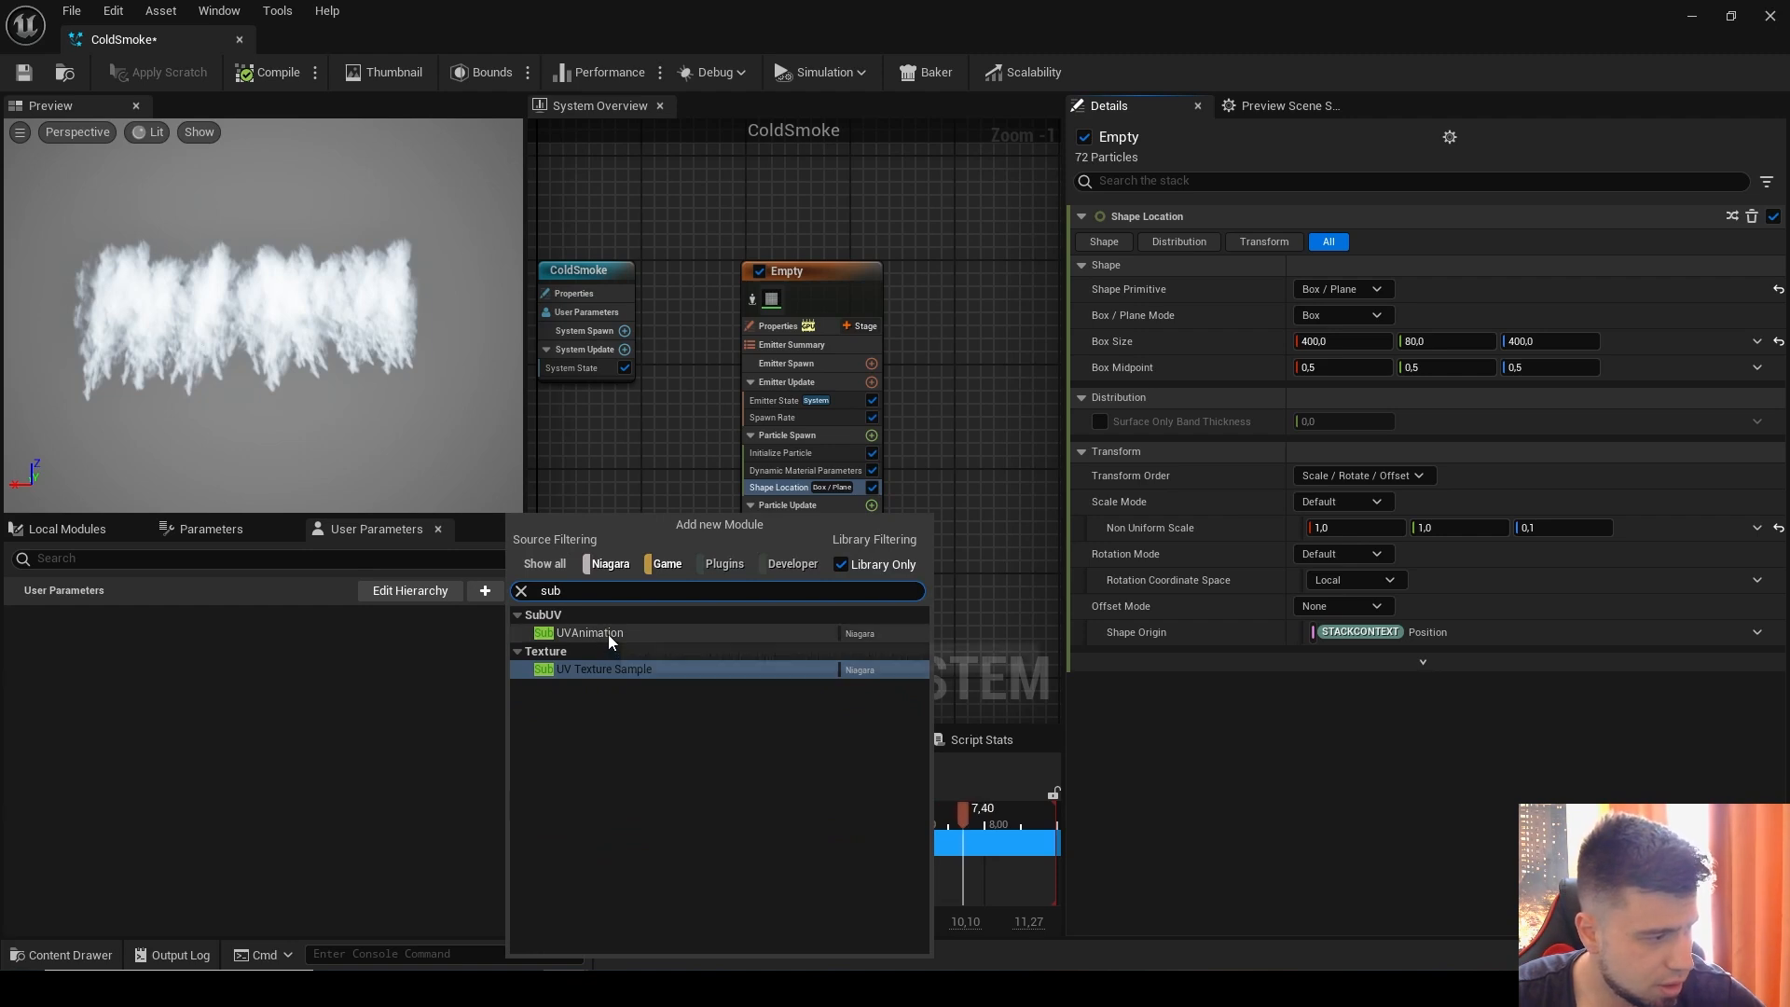
click(607, 633)
click(1100, 341)
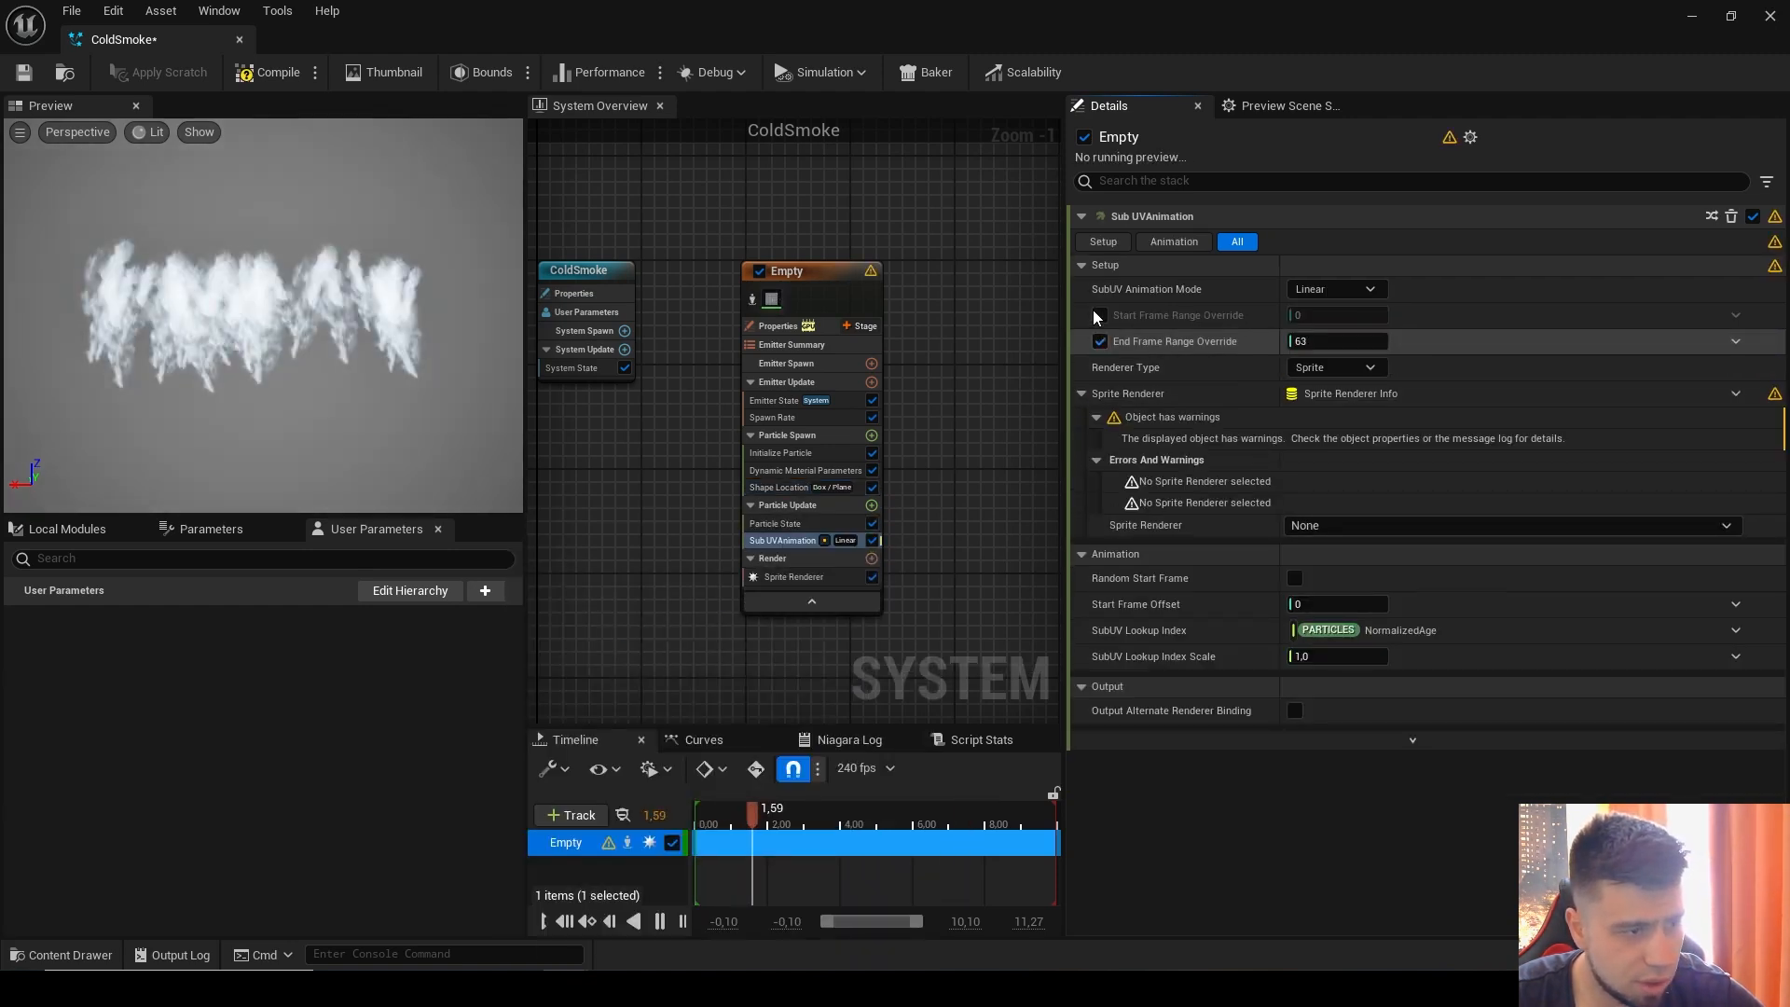
click(1096, 313)
Step: Assign the emitter's Sprite Renderer as the renderer source of Sub UVAnimation and save the system
click(1304, 369)
click(1441, 419)
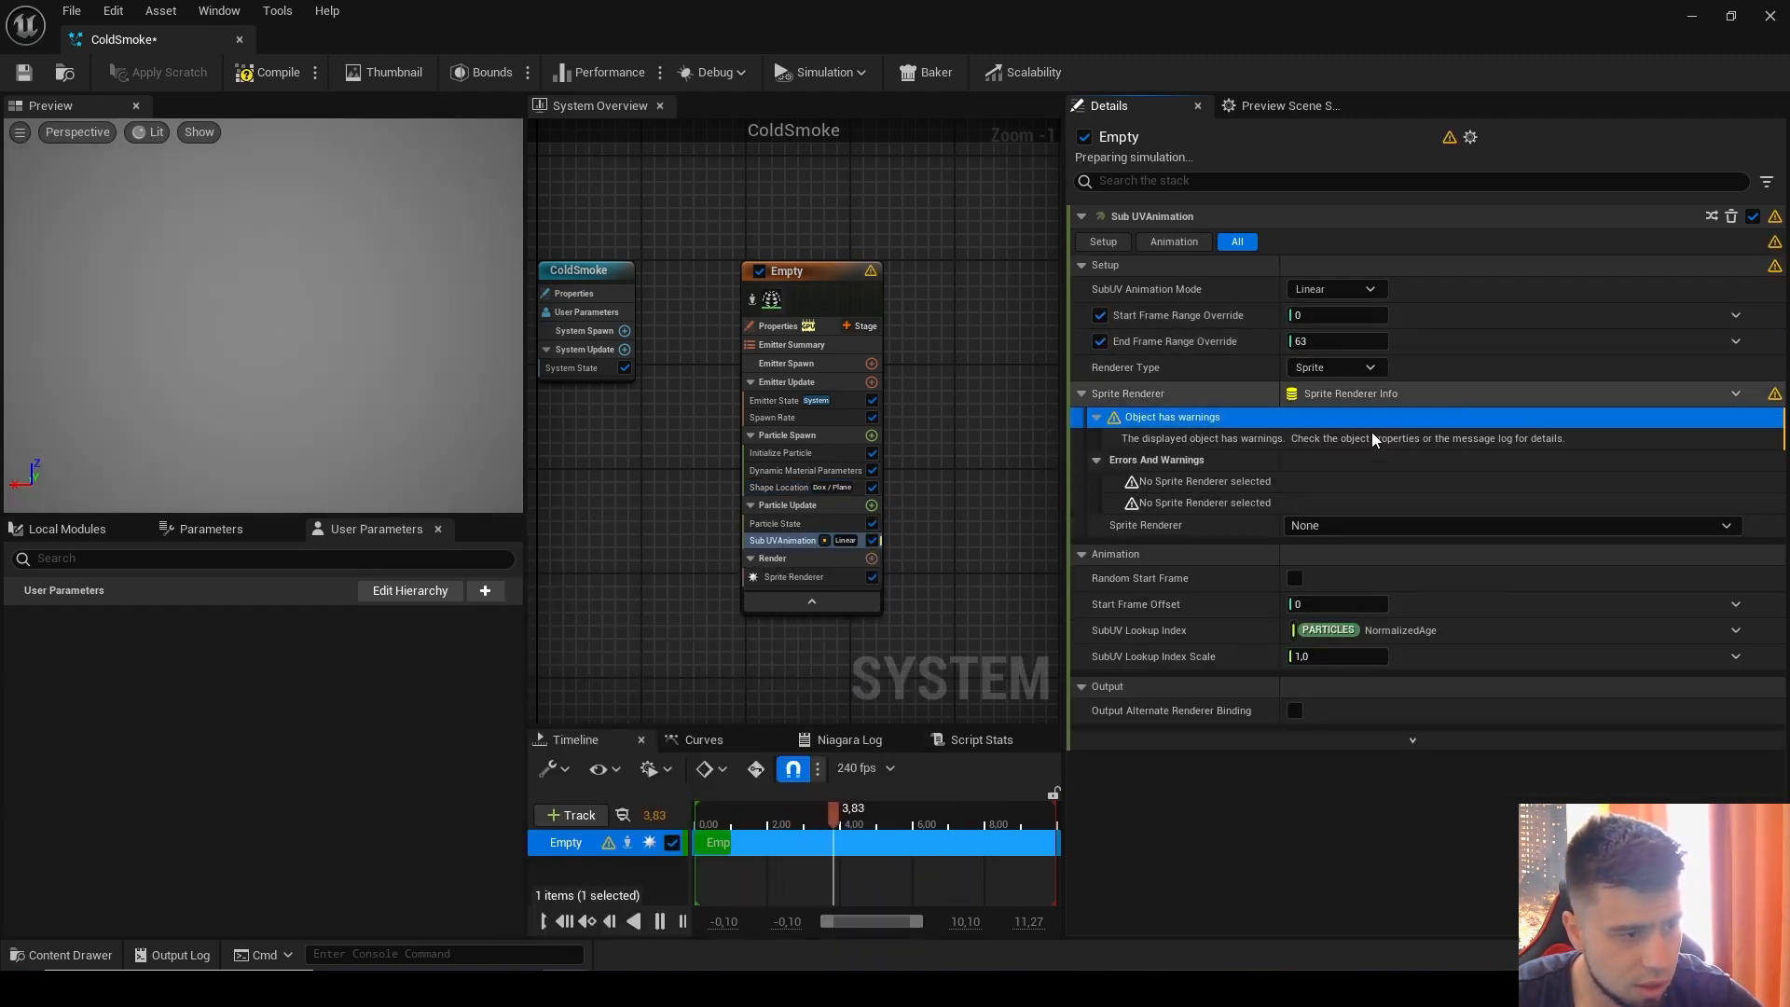
click(1323, 525)
click(1362, 550)
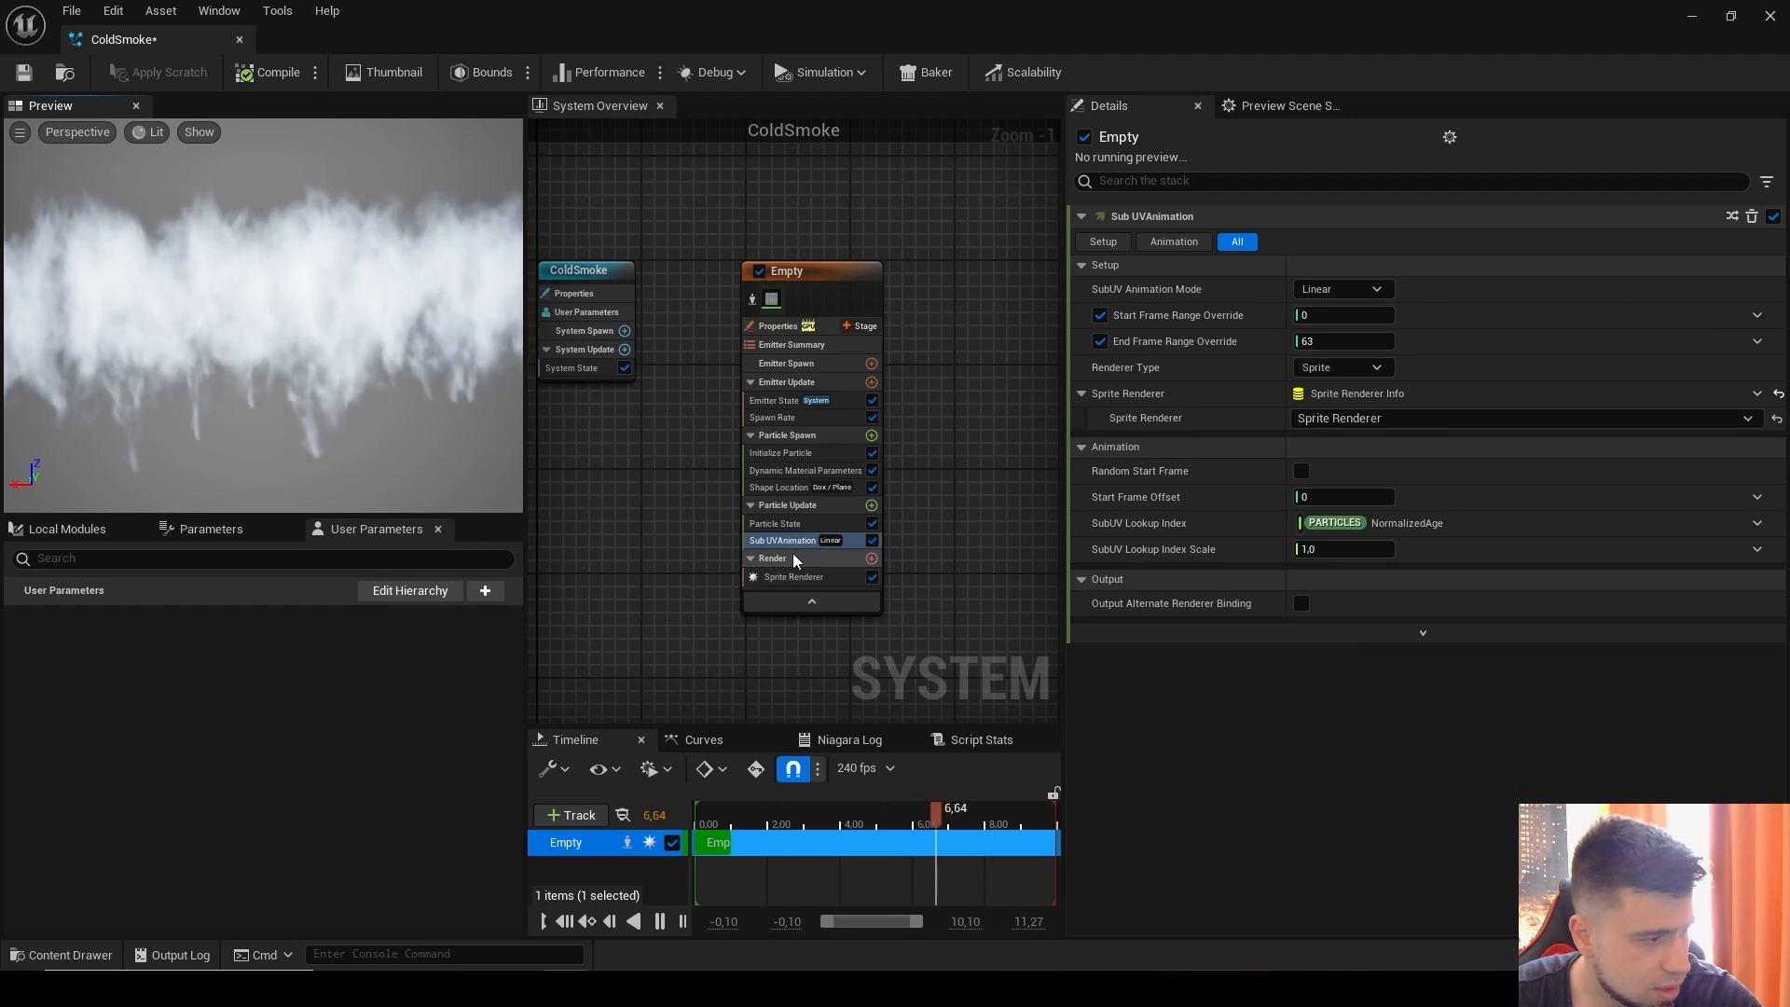
click(23, 72)
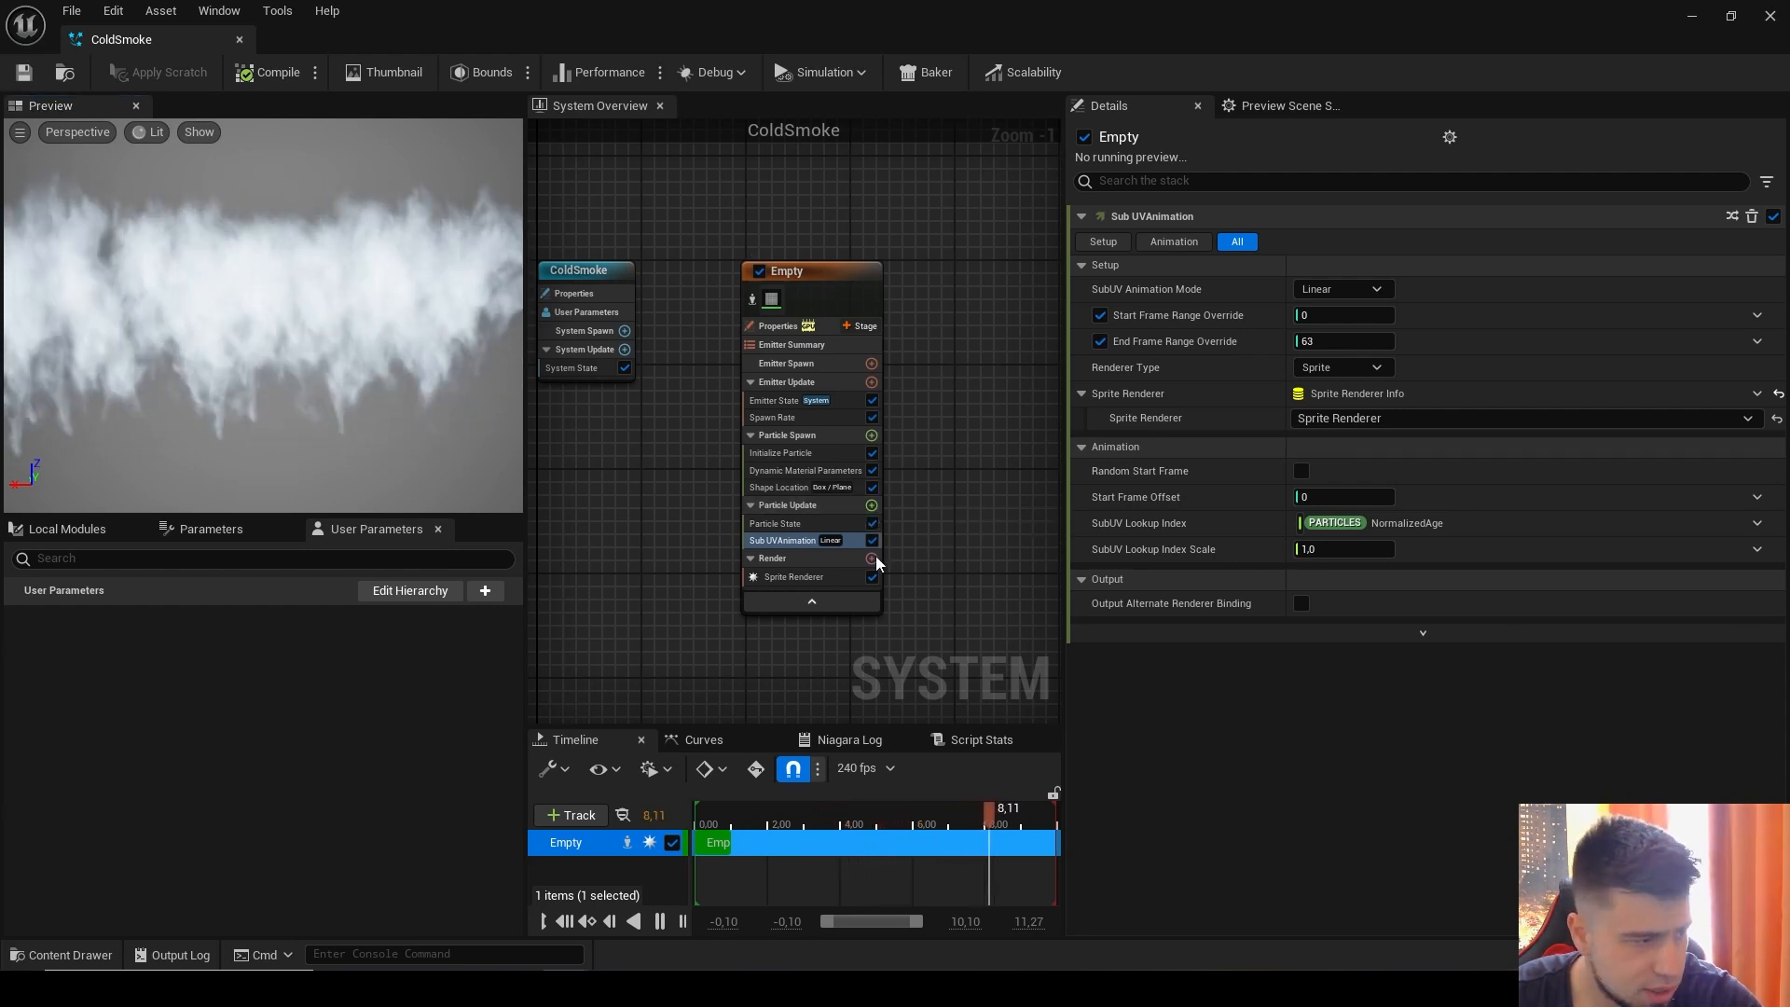
Step: Add a Scale Sprite Size module to the emitter's Particle Update stage
click(873, 504)
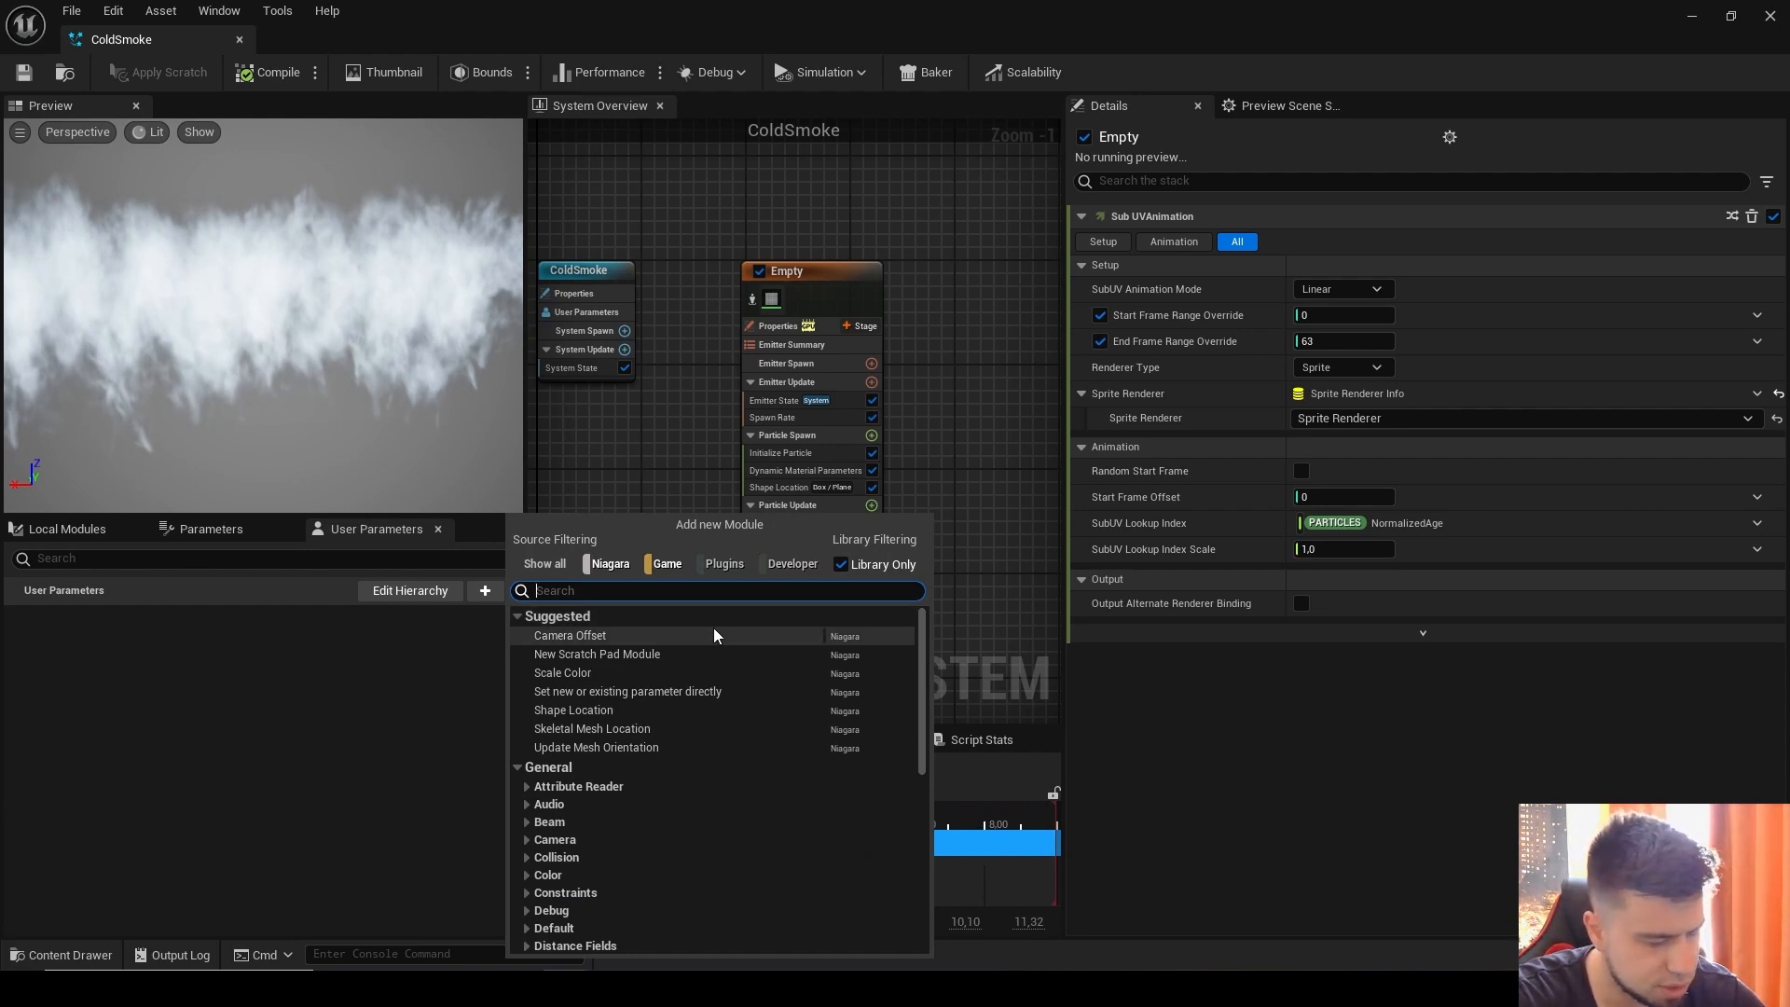
text(scla)
key(BackSpace)
key(BackSpace)
key(BackSpace)
key(BackSpace)
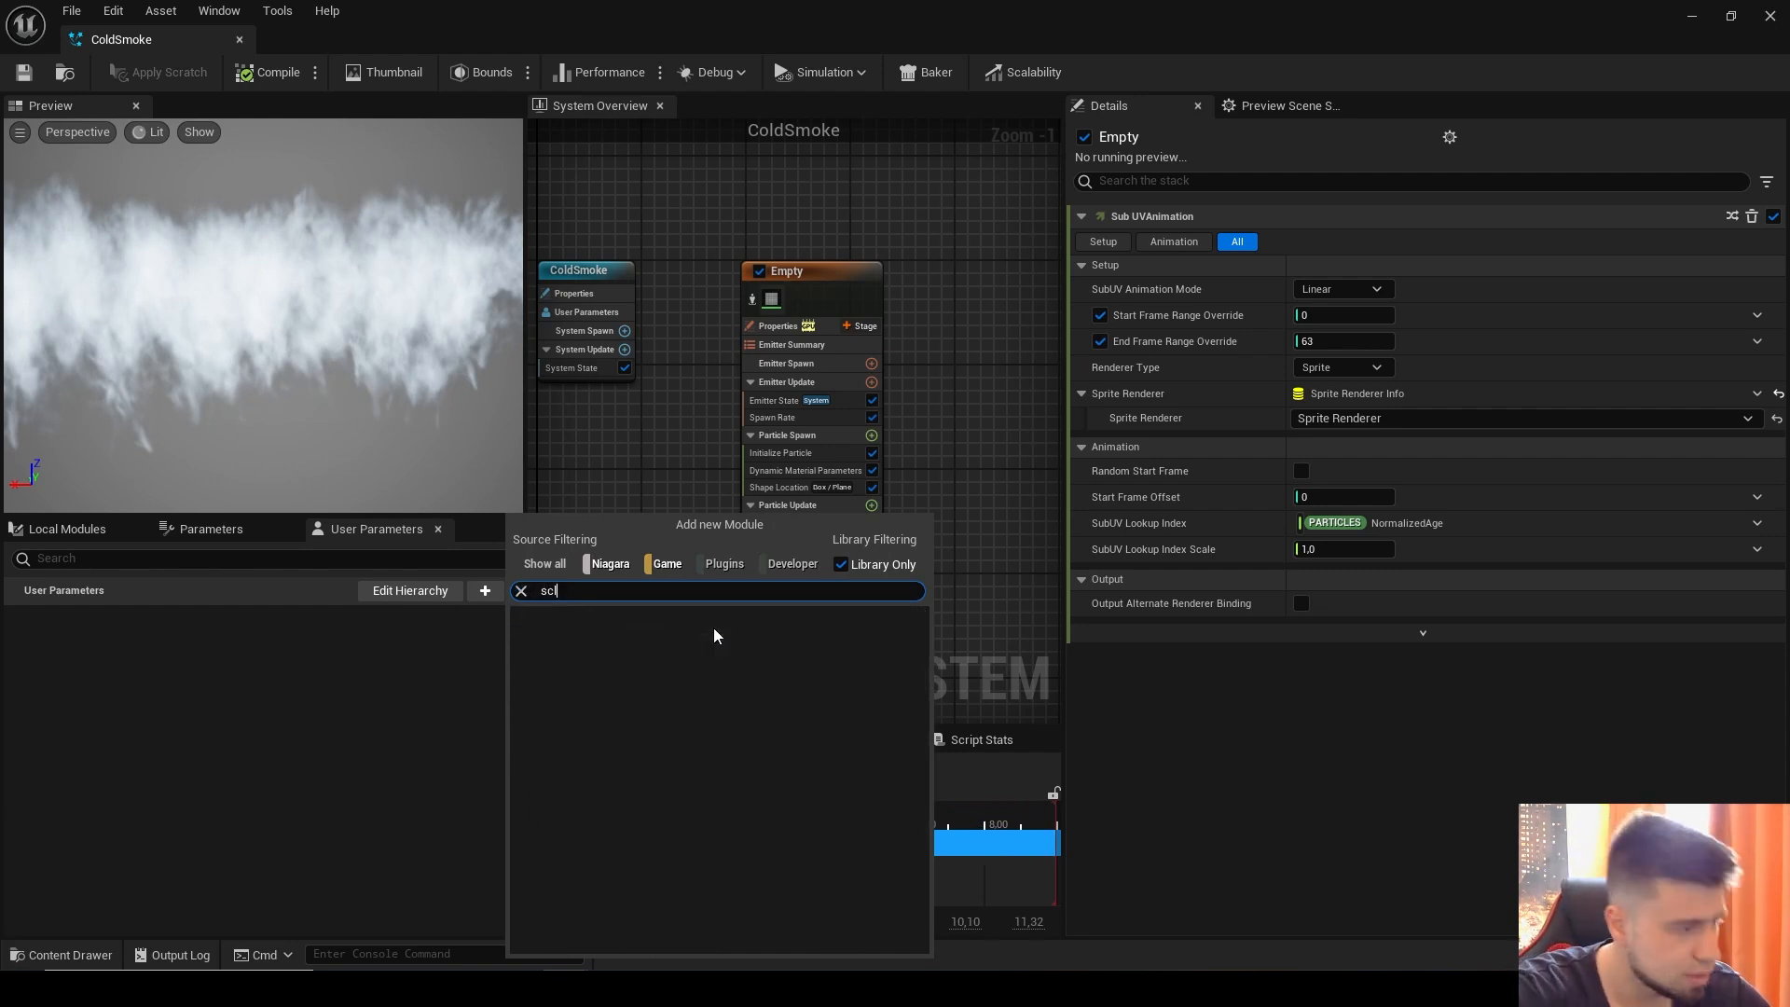
text(sprite)
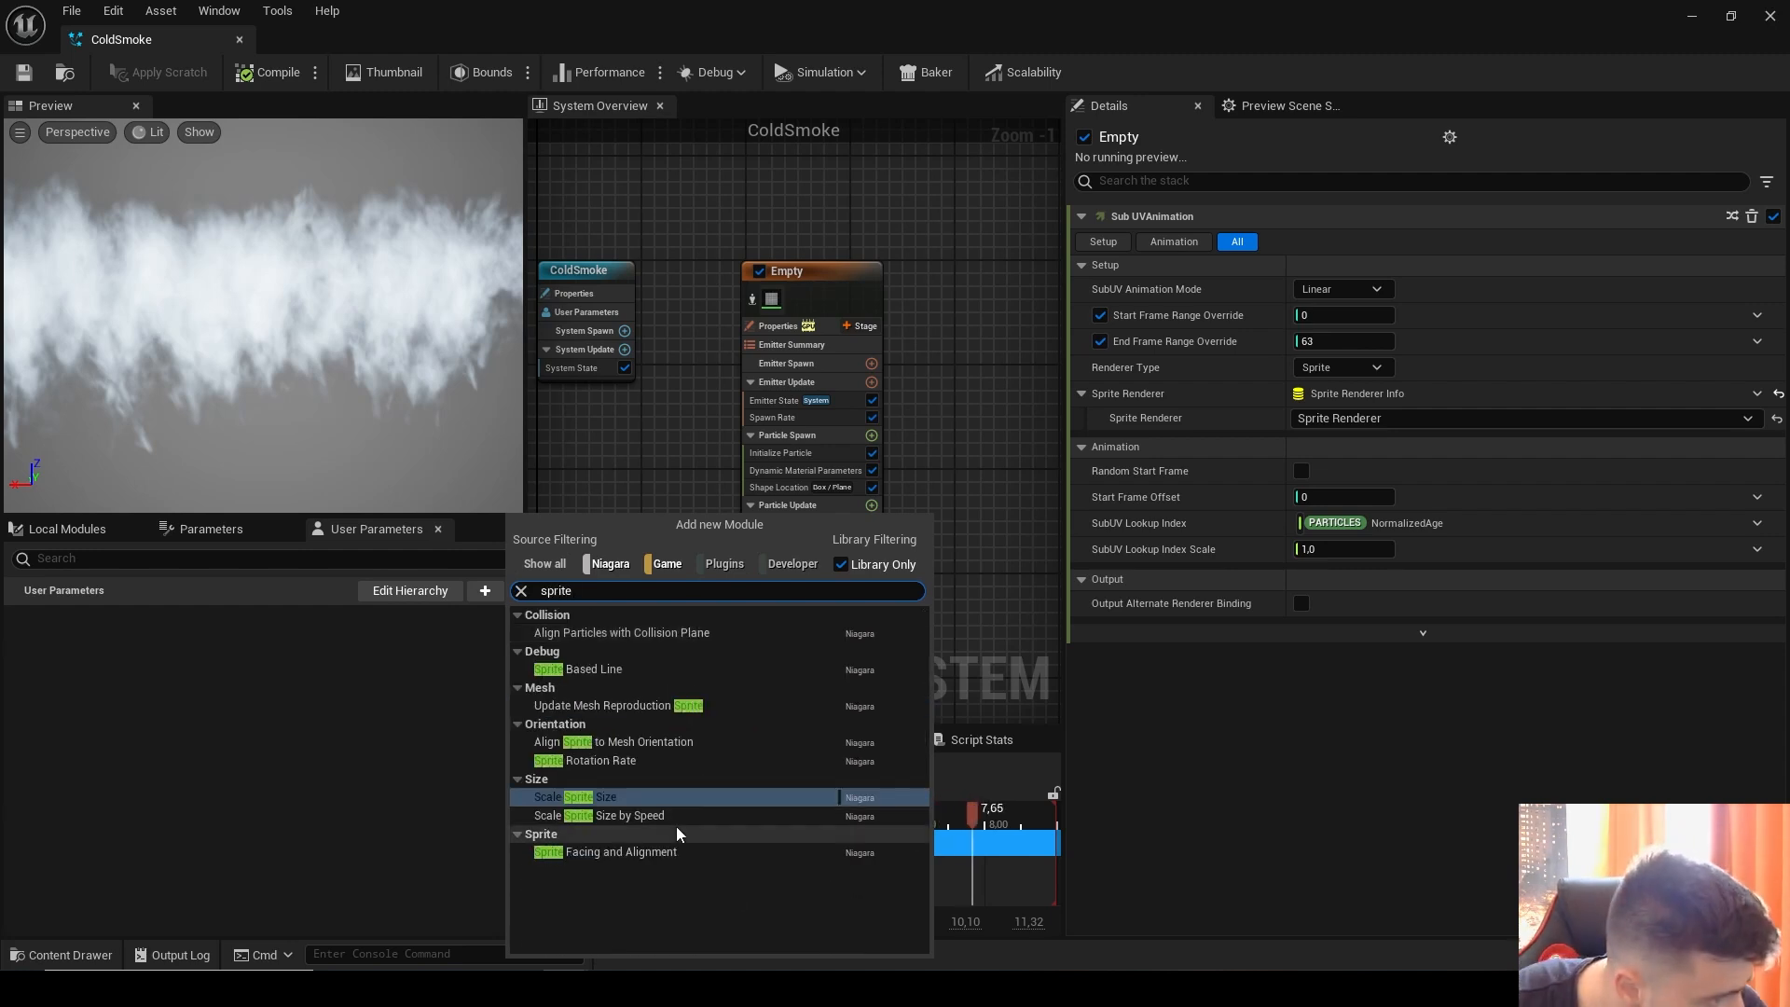
click(625, 796)
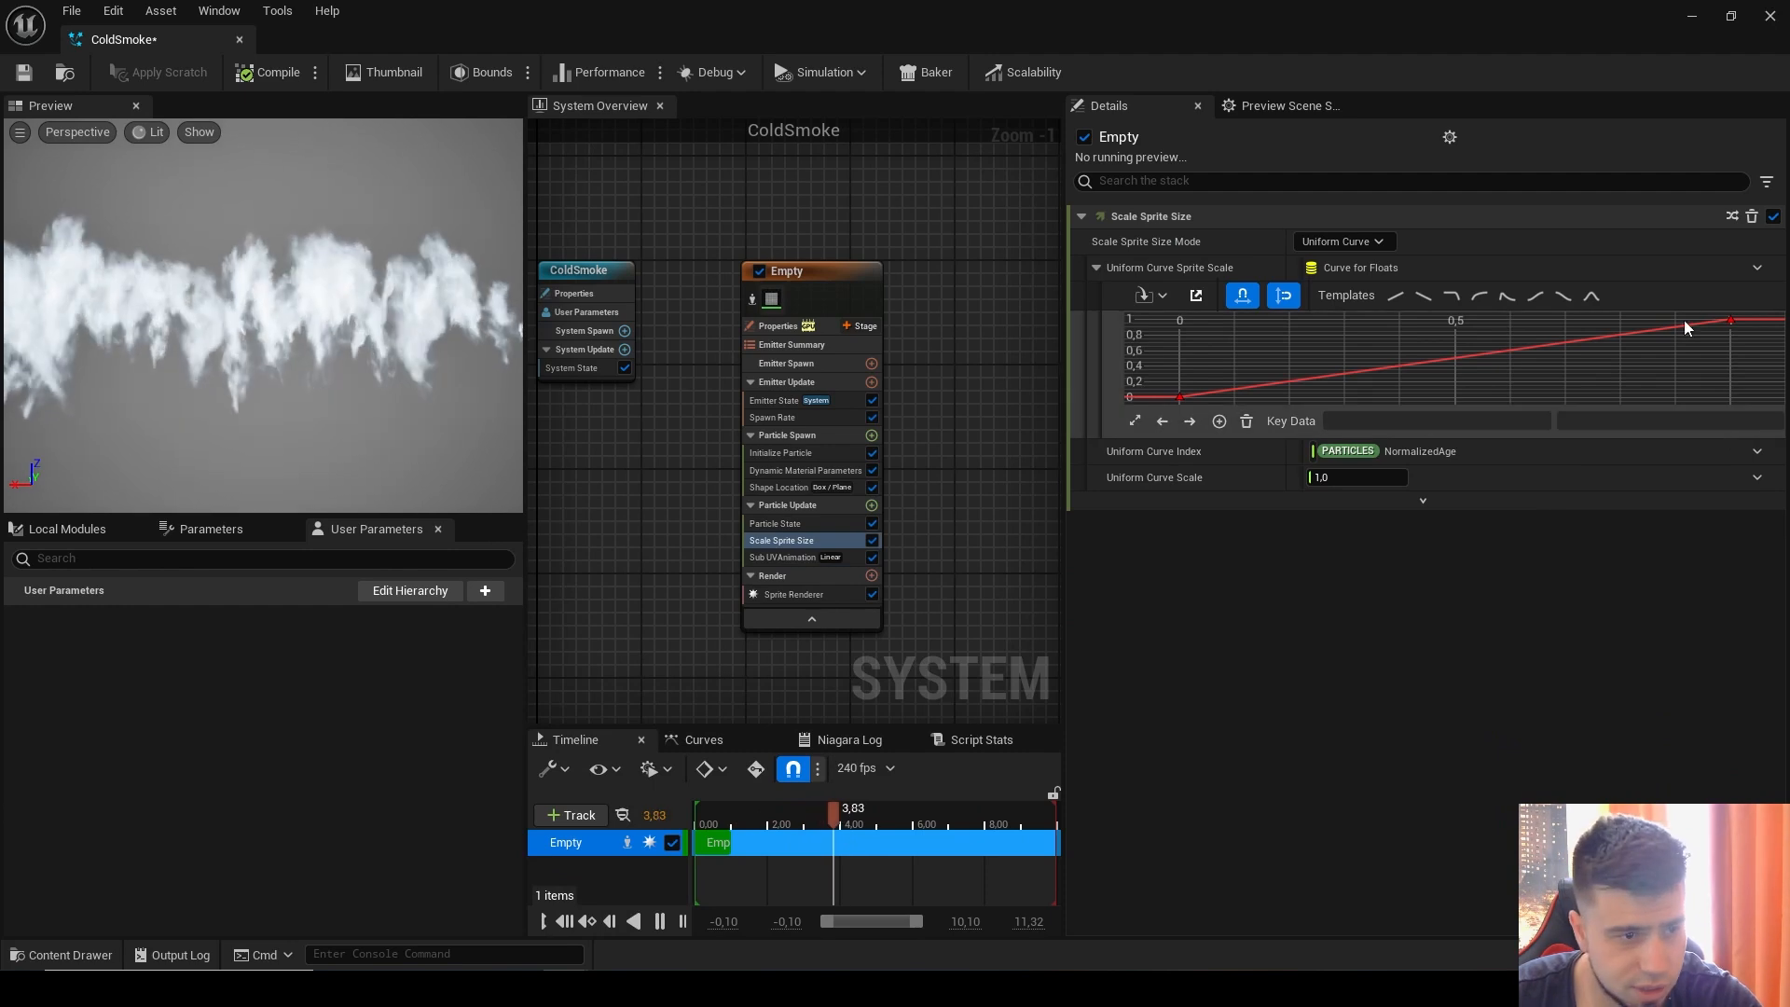
Step: Set the value of the sprite scale curve's end key at time 1 to 2
click(1177, 395)
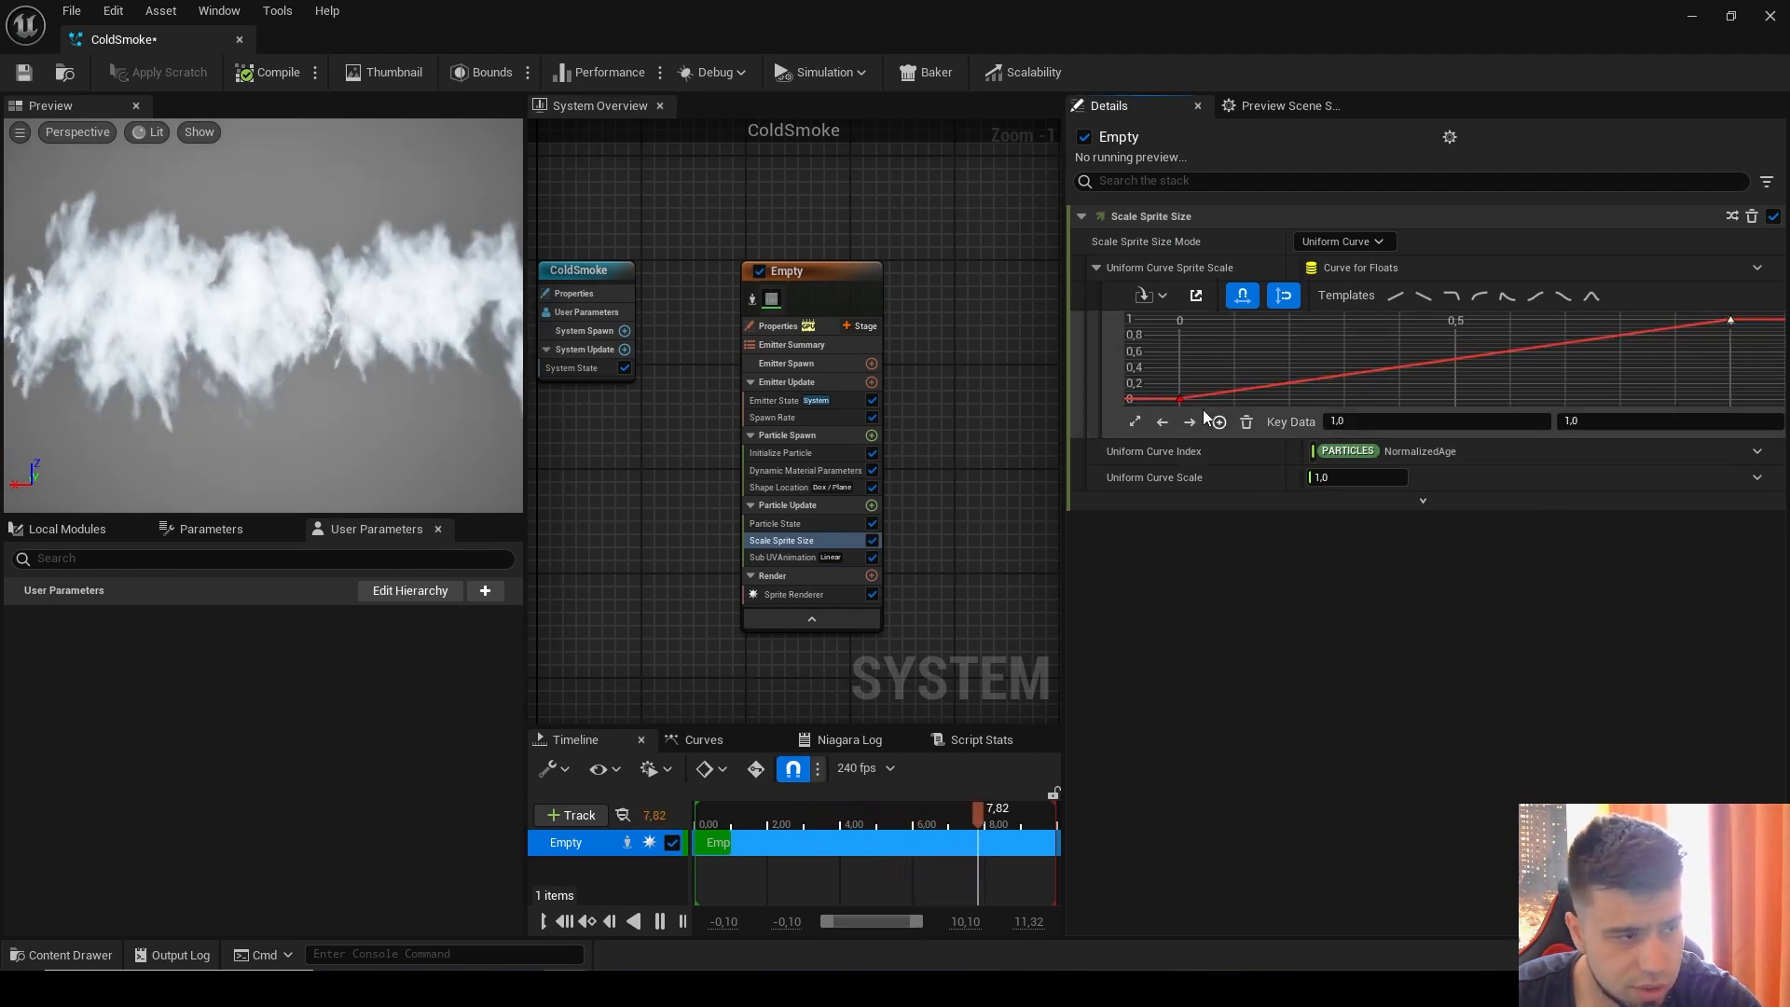
mouse_move(1178, 400)
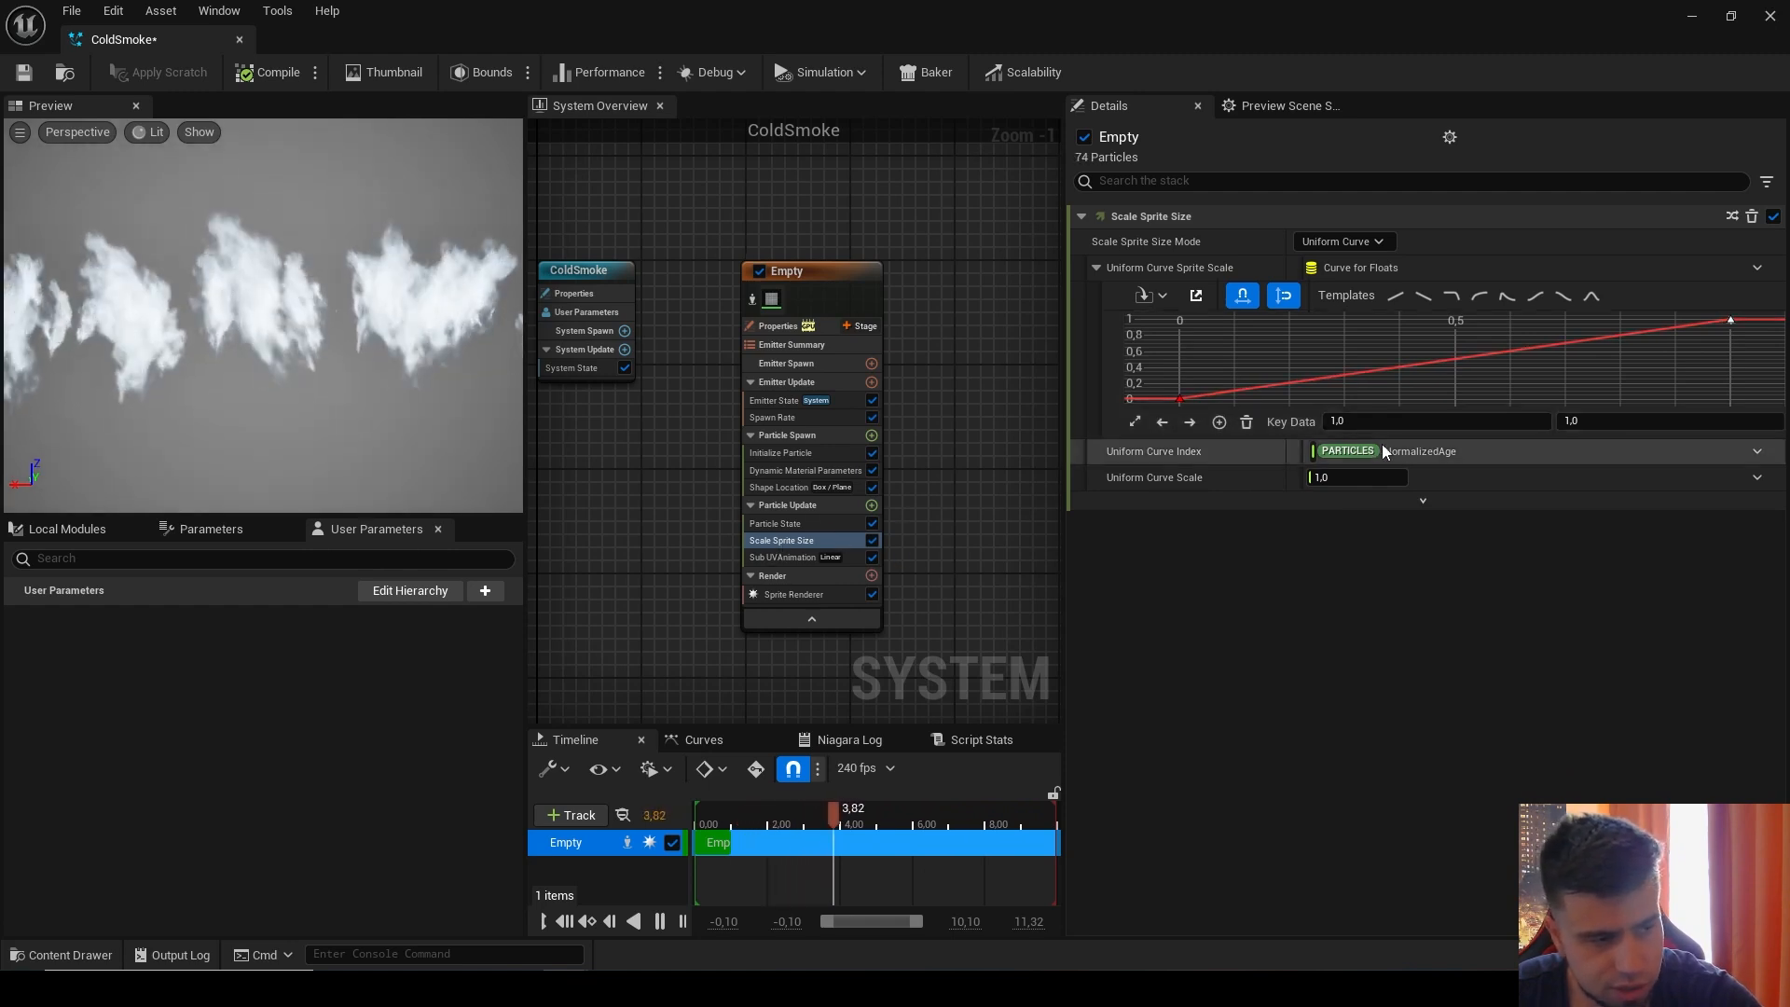
click(1661, 421)
text(2)
key(Return)
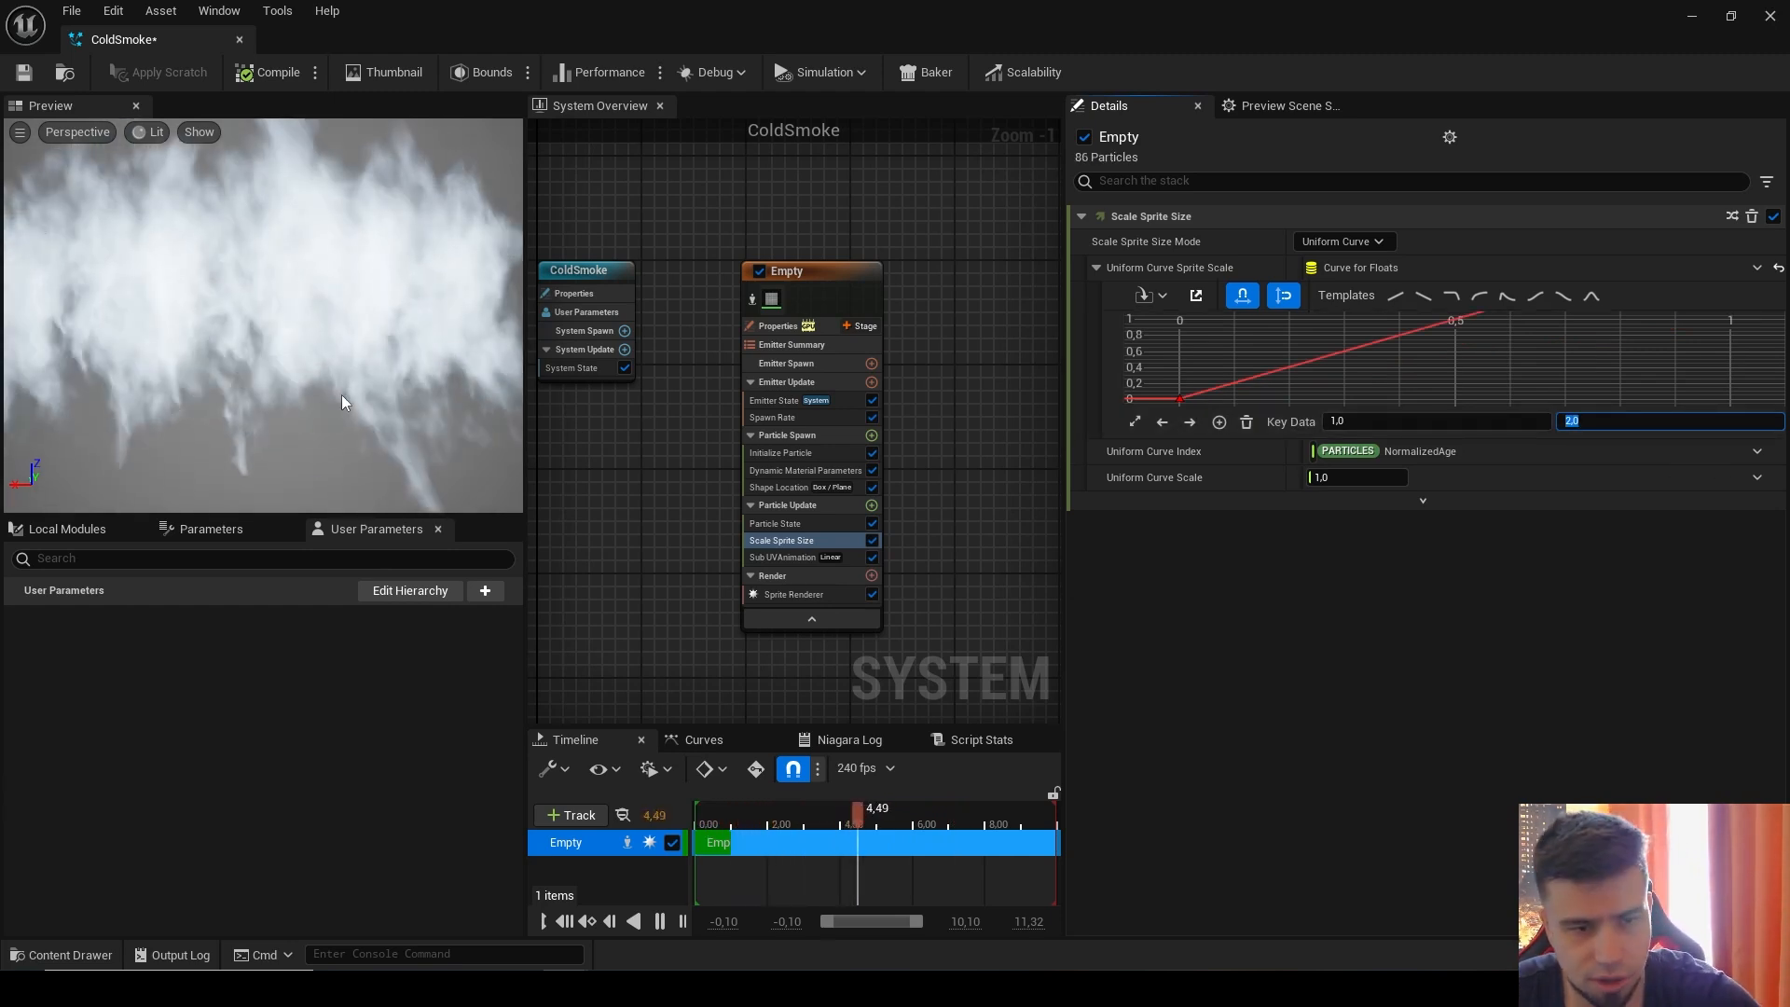
Step: Smooth the sprite scale curve by changing both its start and end keys from Linear to User tangents
click(1180, 398)
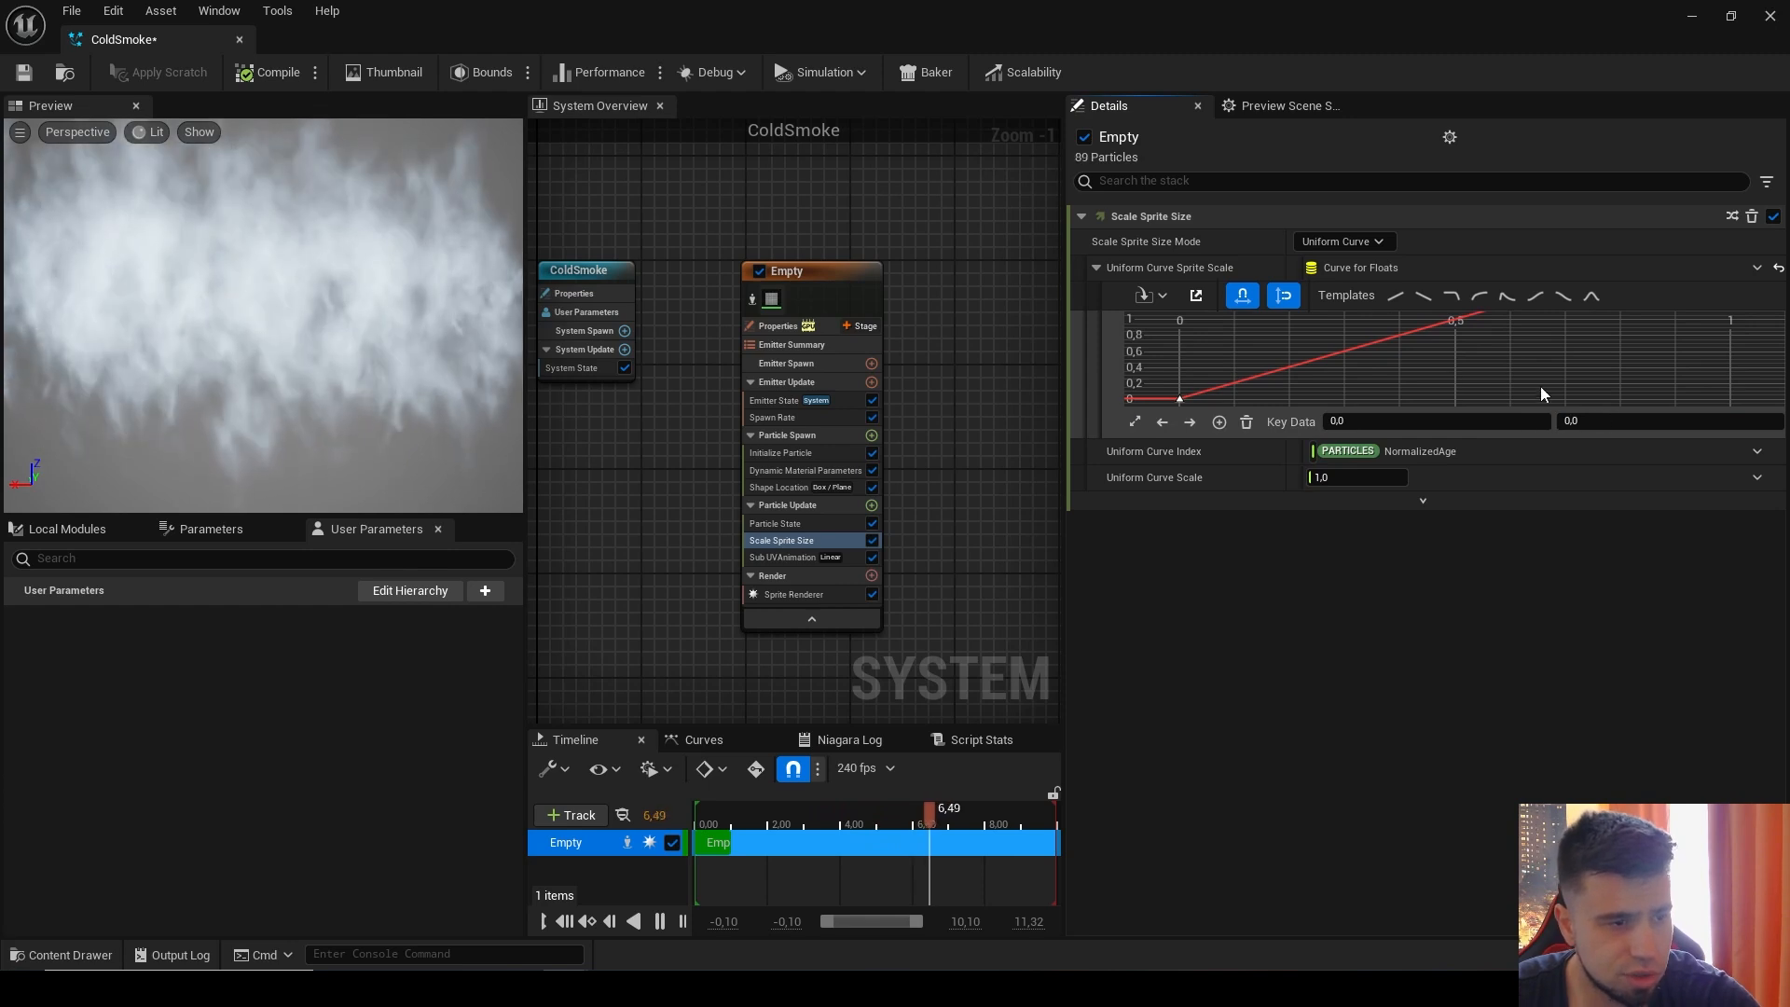
click(1133, 422)
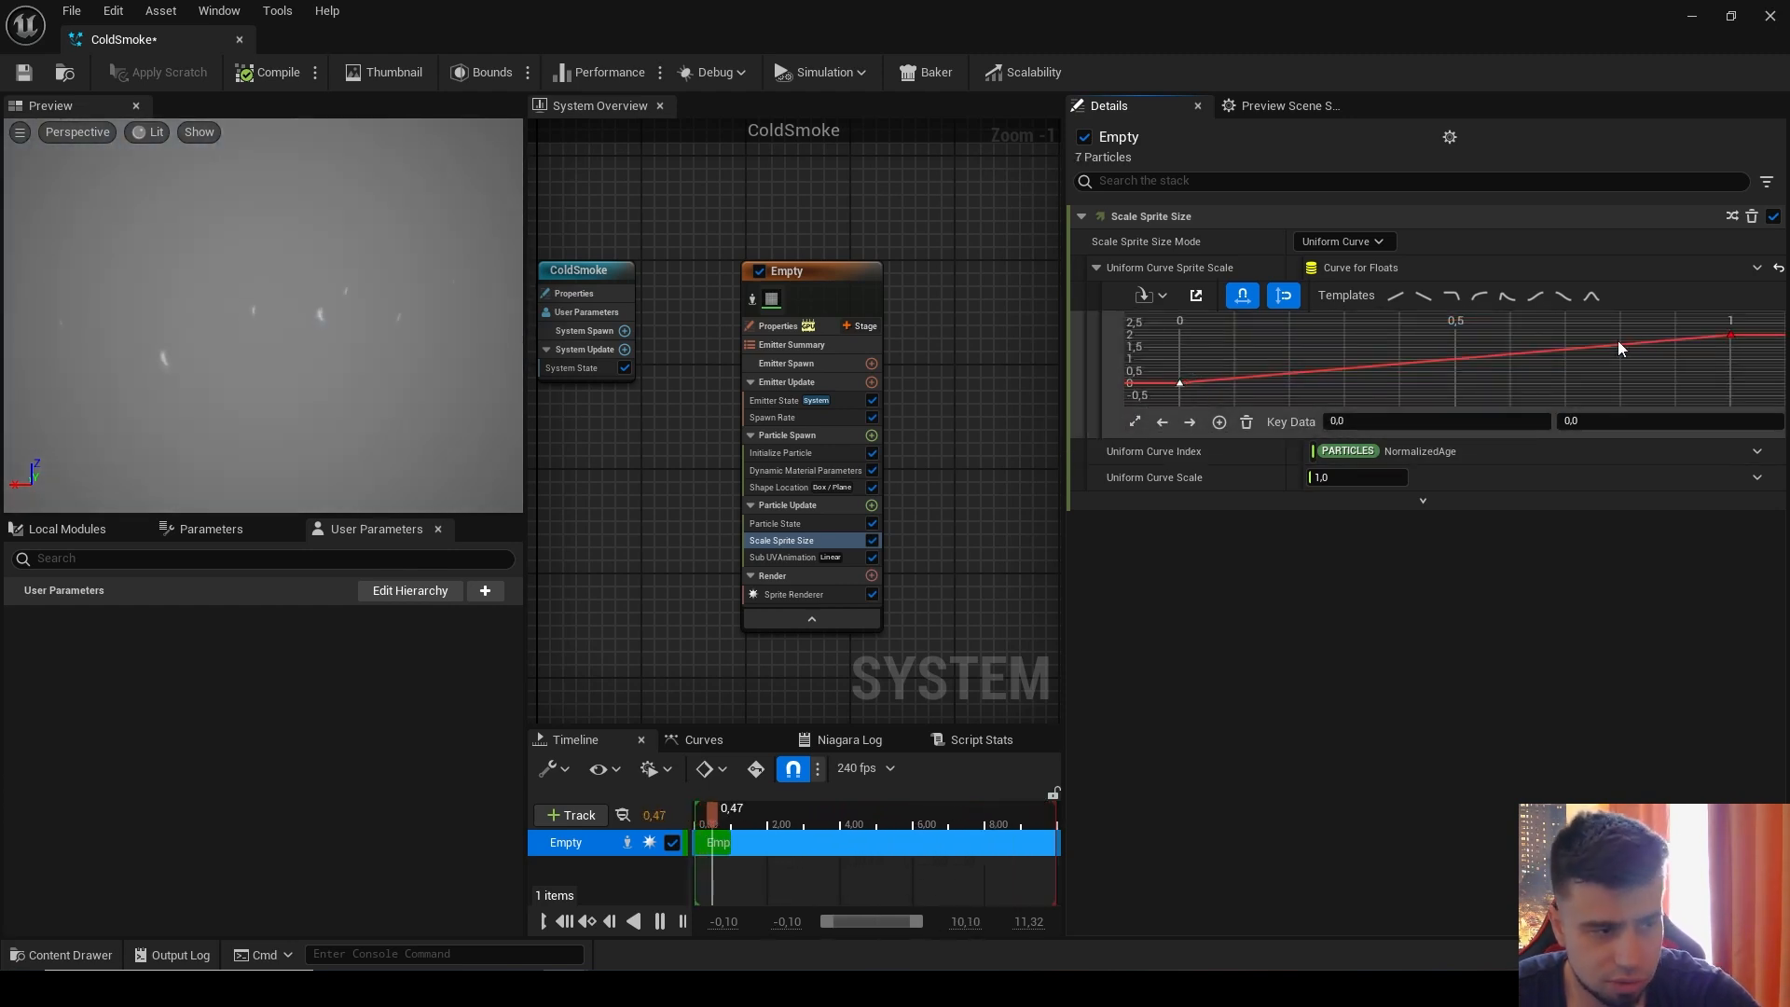
shift+click(1729, 335)
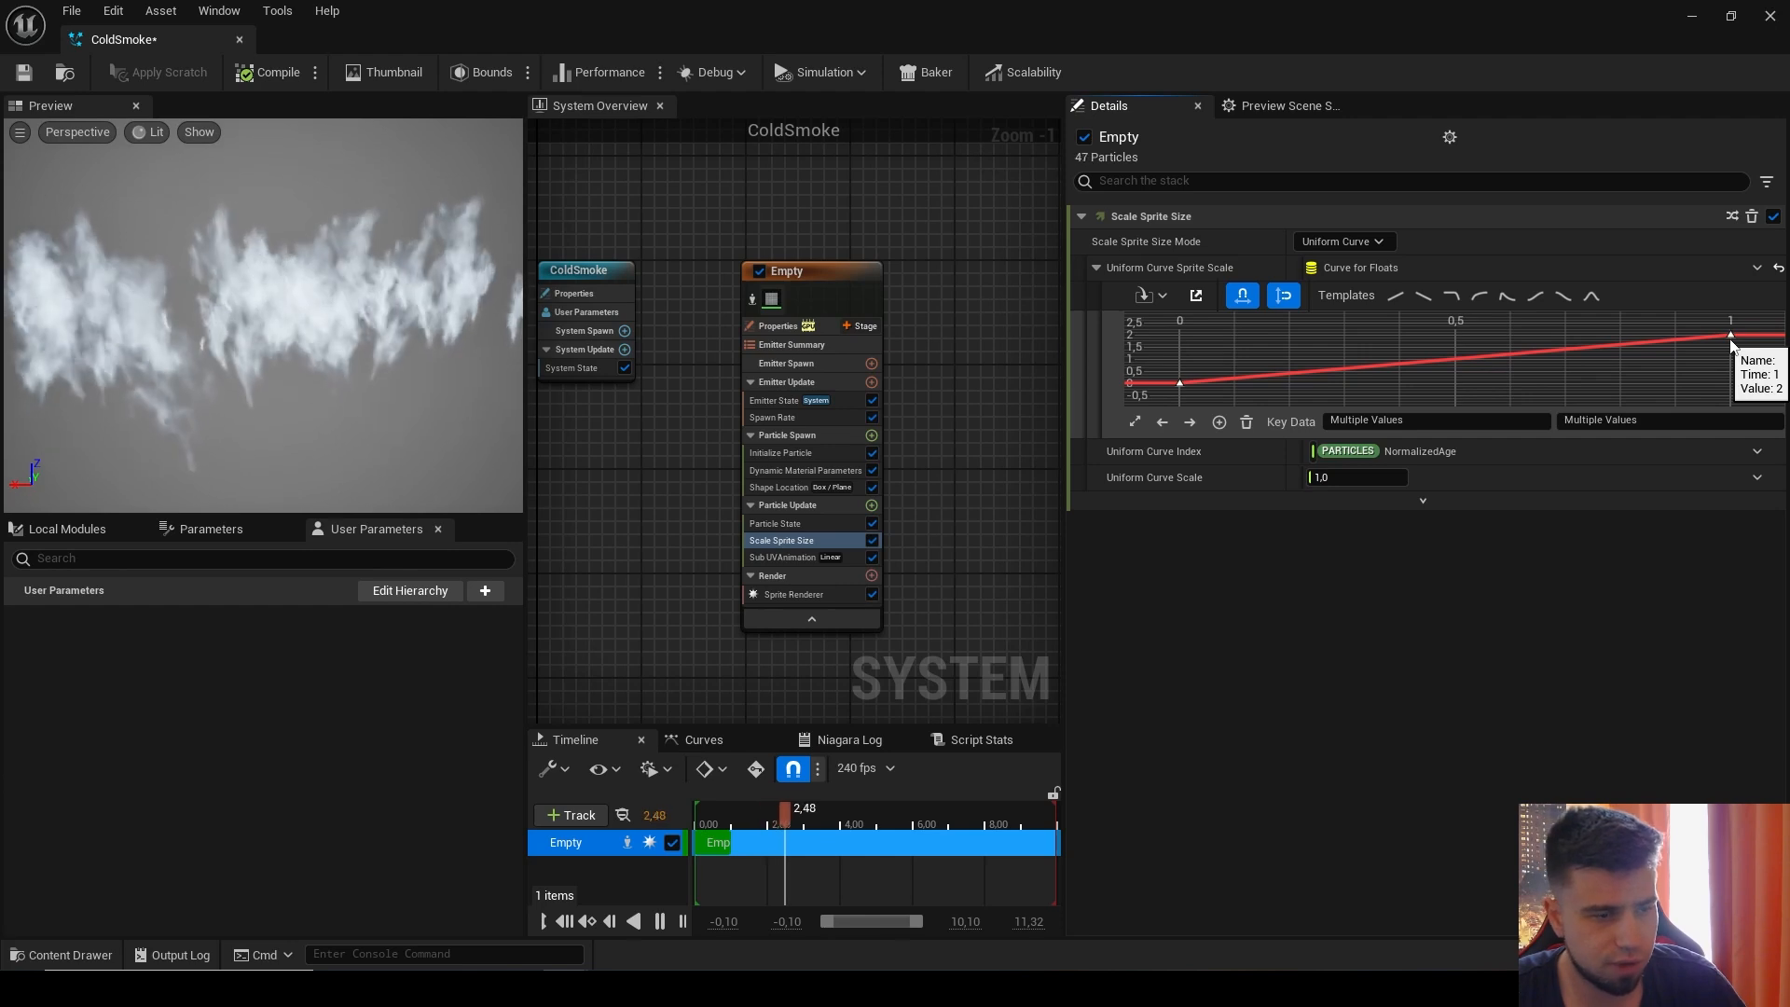
right_click(1731, 343)
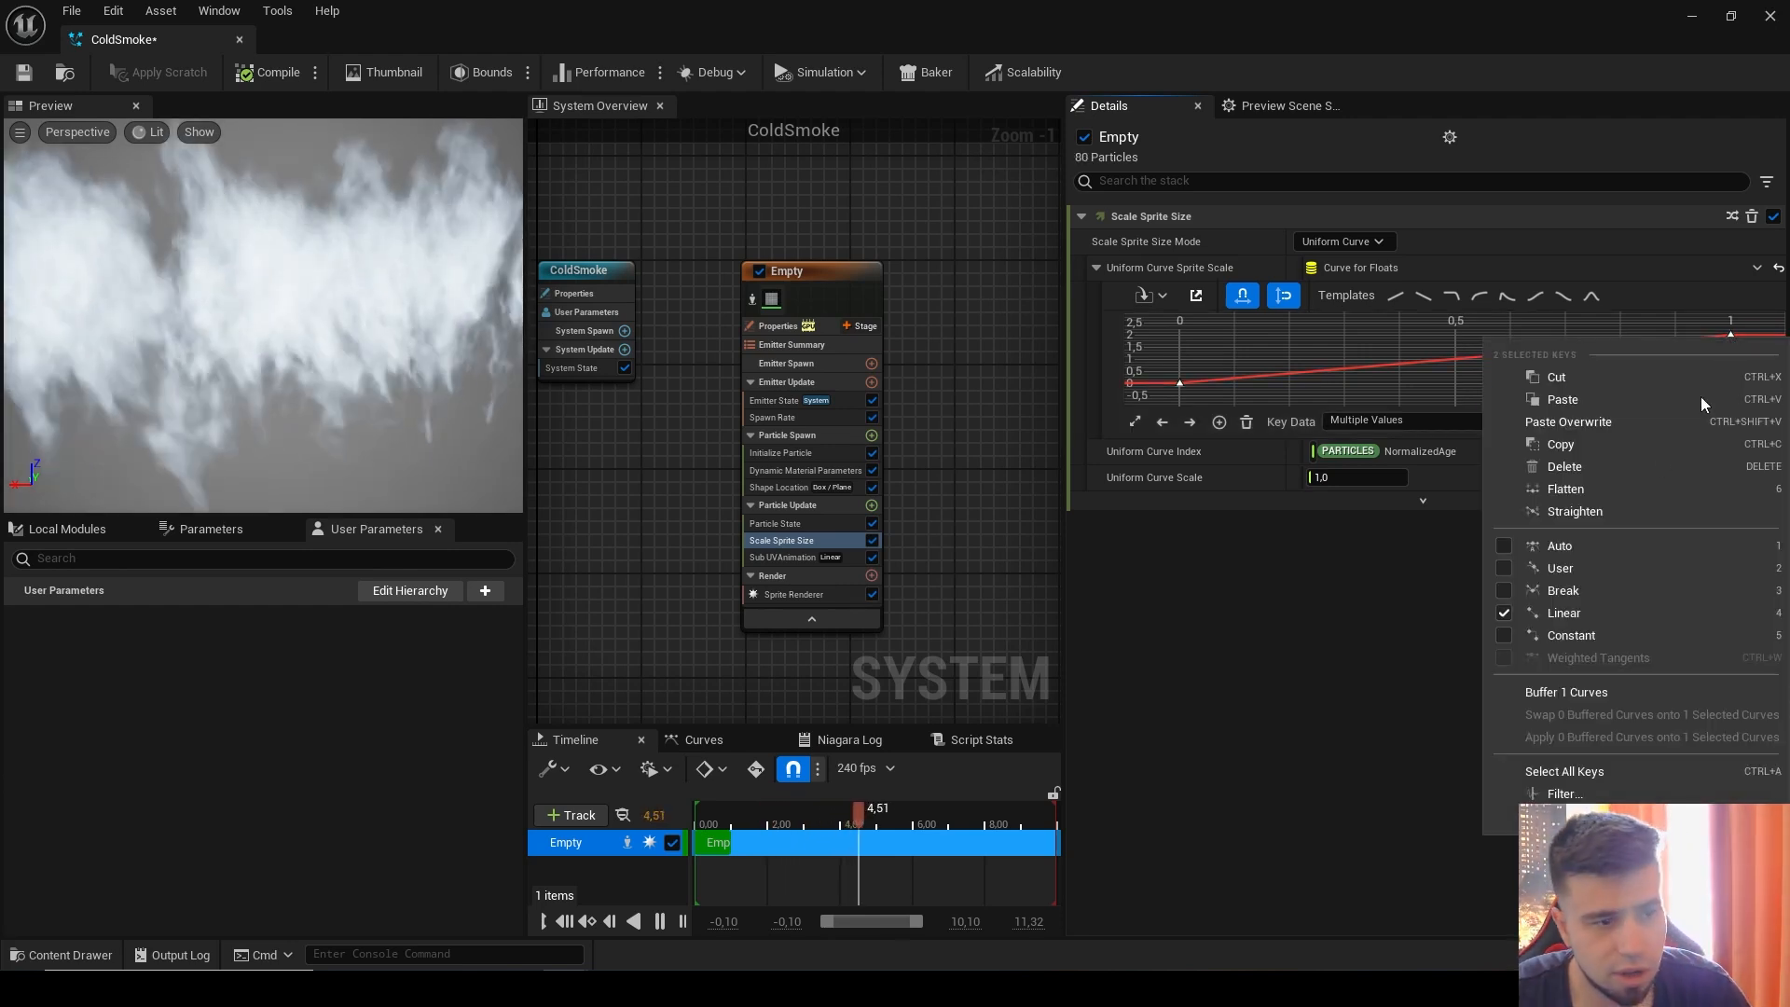
click(1569, 576)
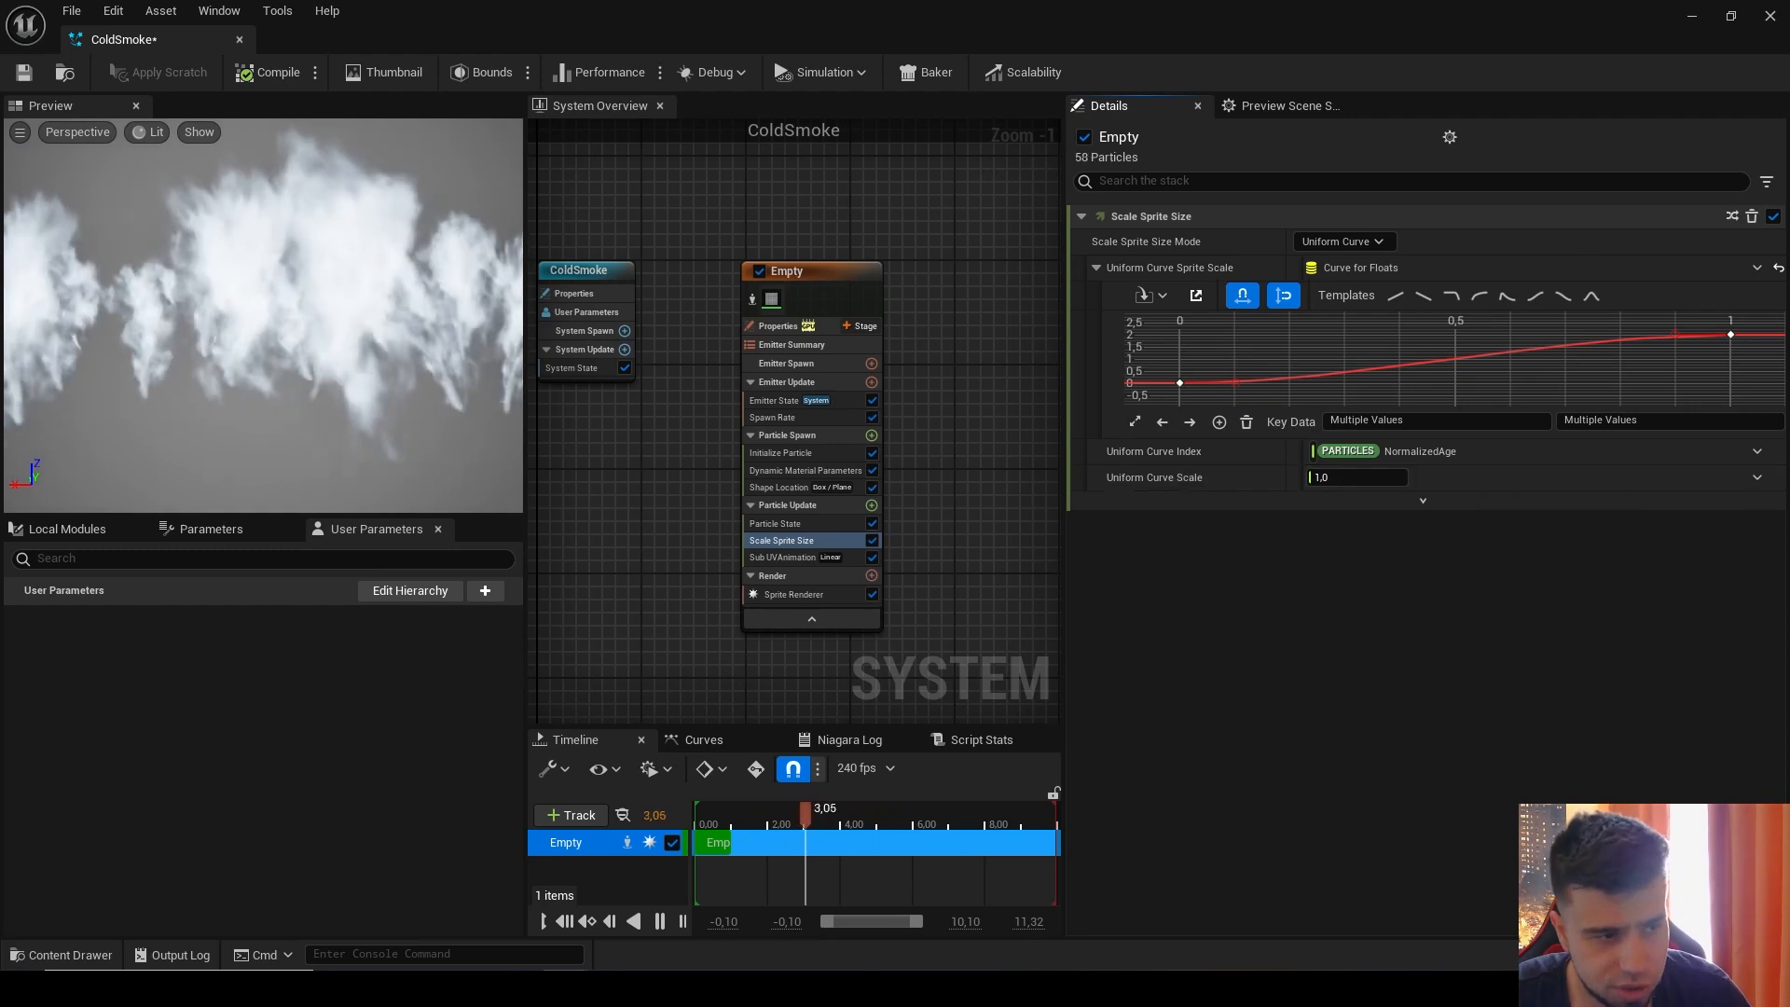
Step: Add a key to the sprite scale curve at time 0.2 and set its value to 0.6
right_click(1290, 376)
click(1346, 410)
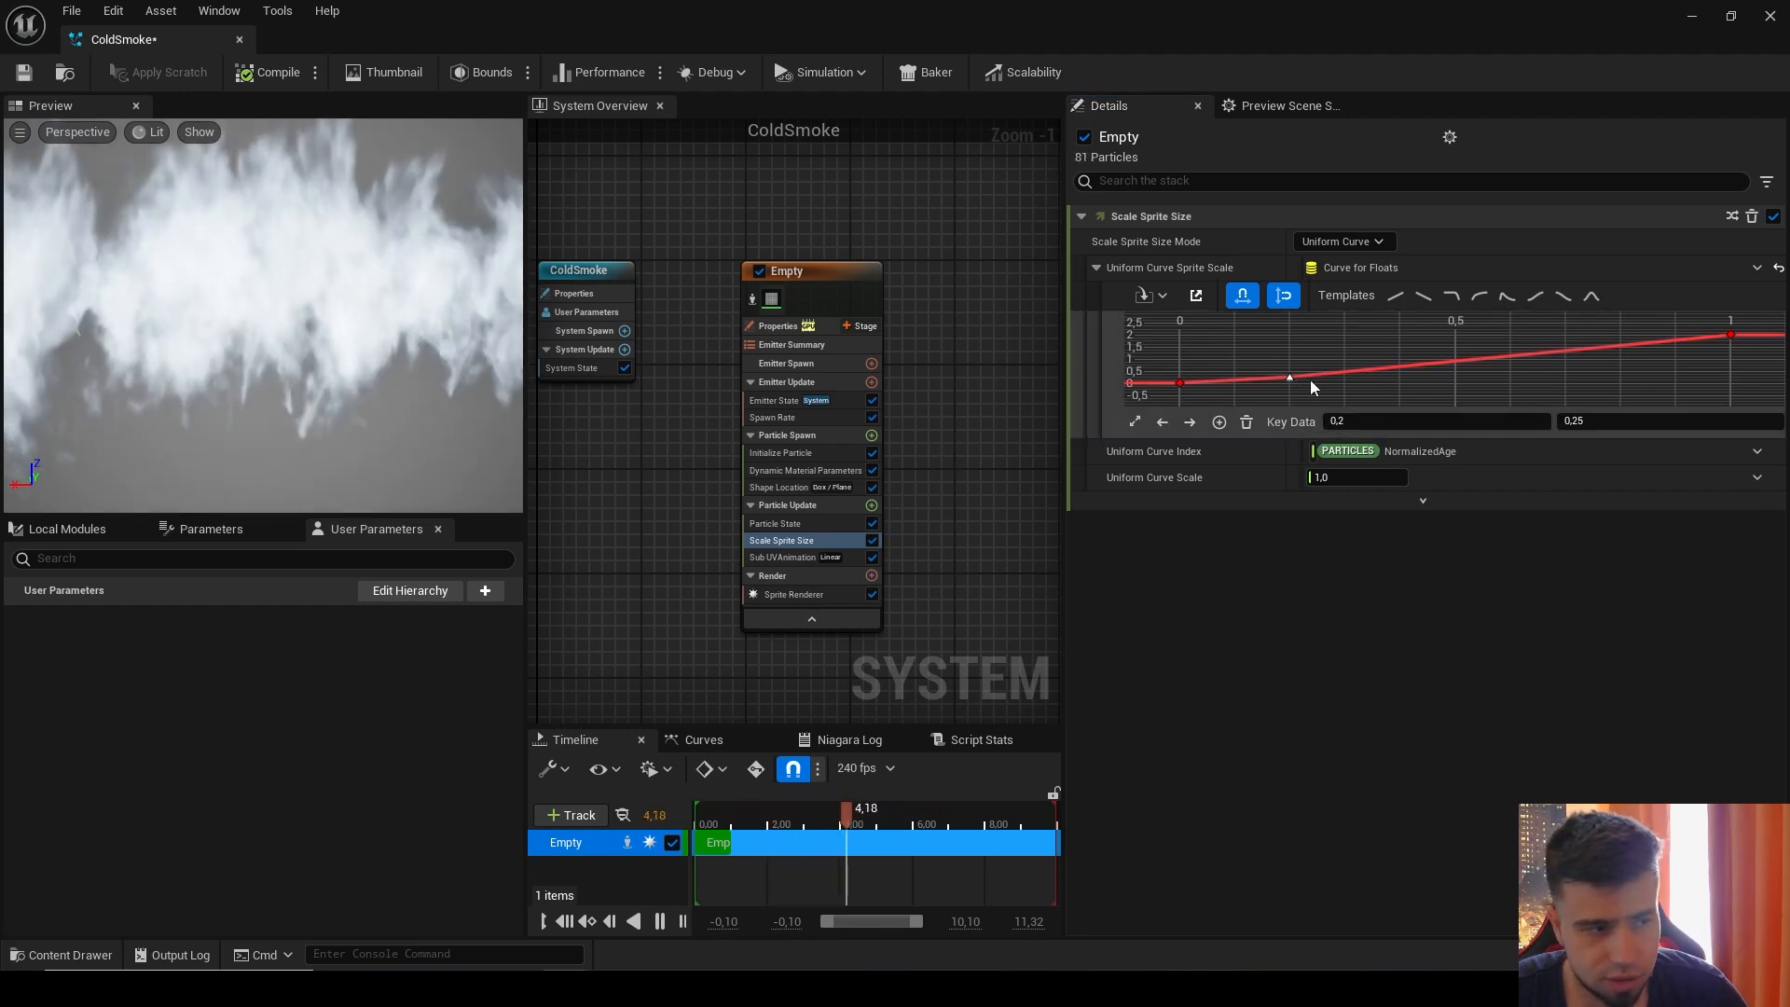
right_click(1310, 380)
click(1272, 697)
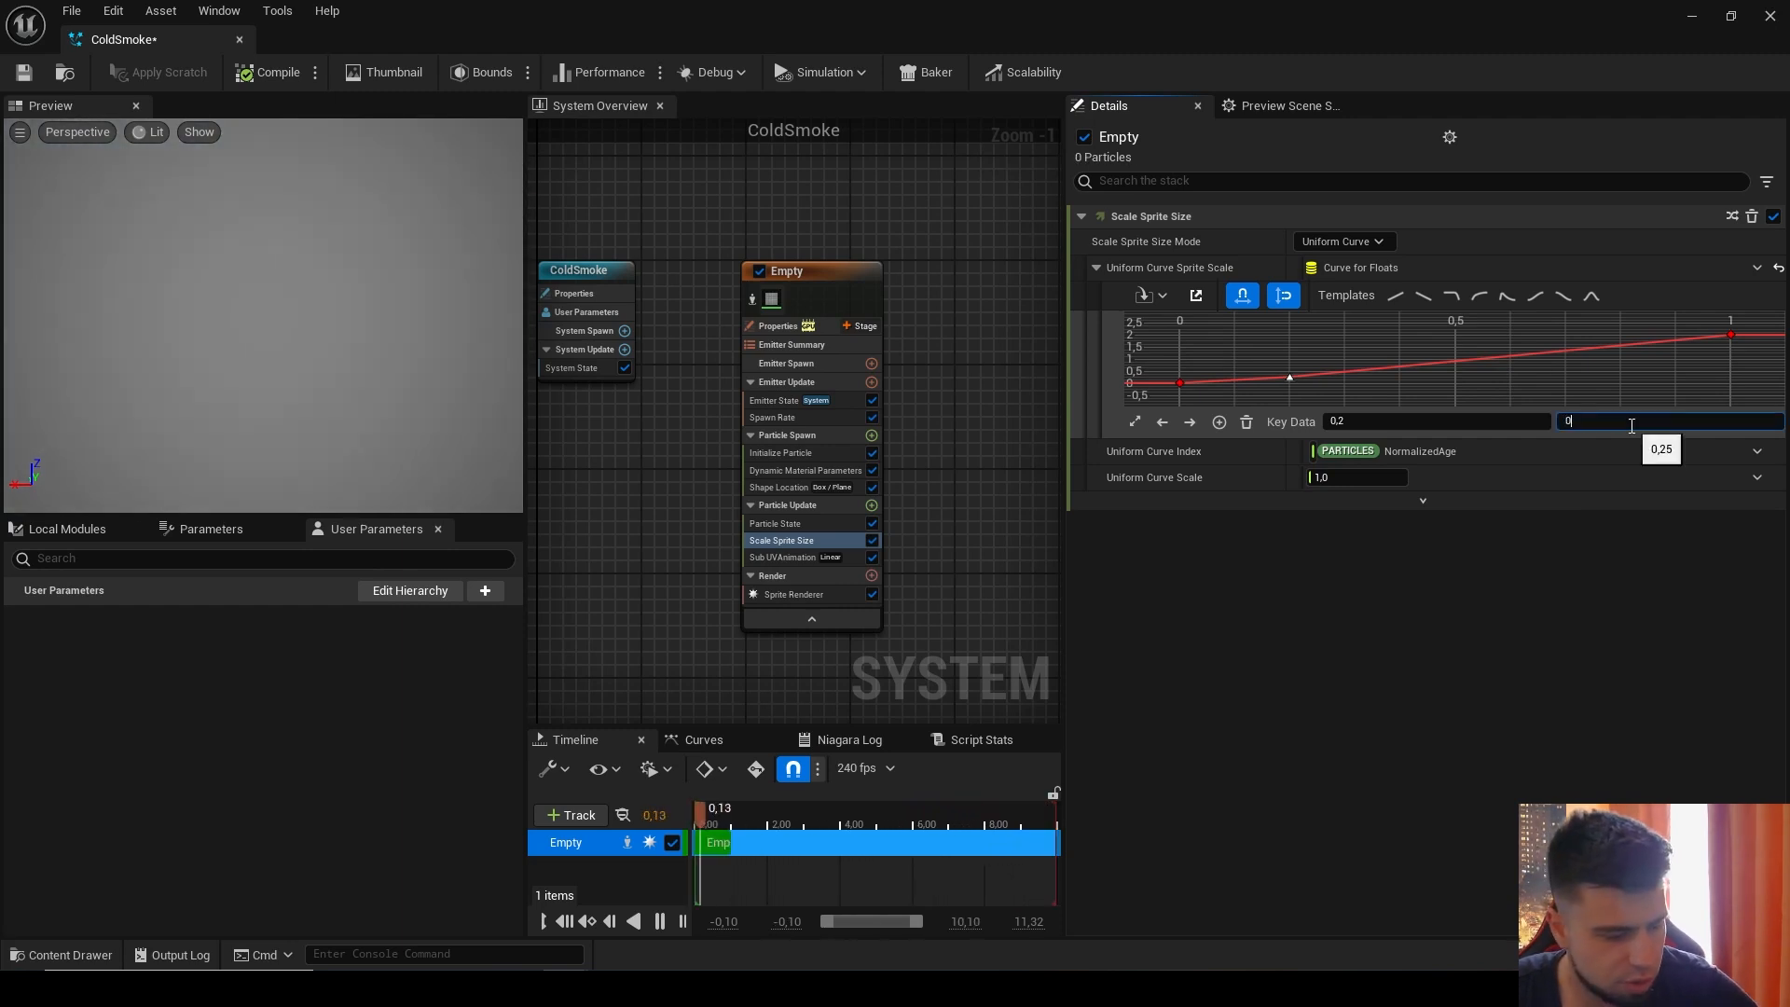
text(0.)
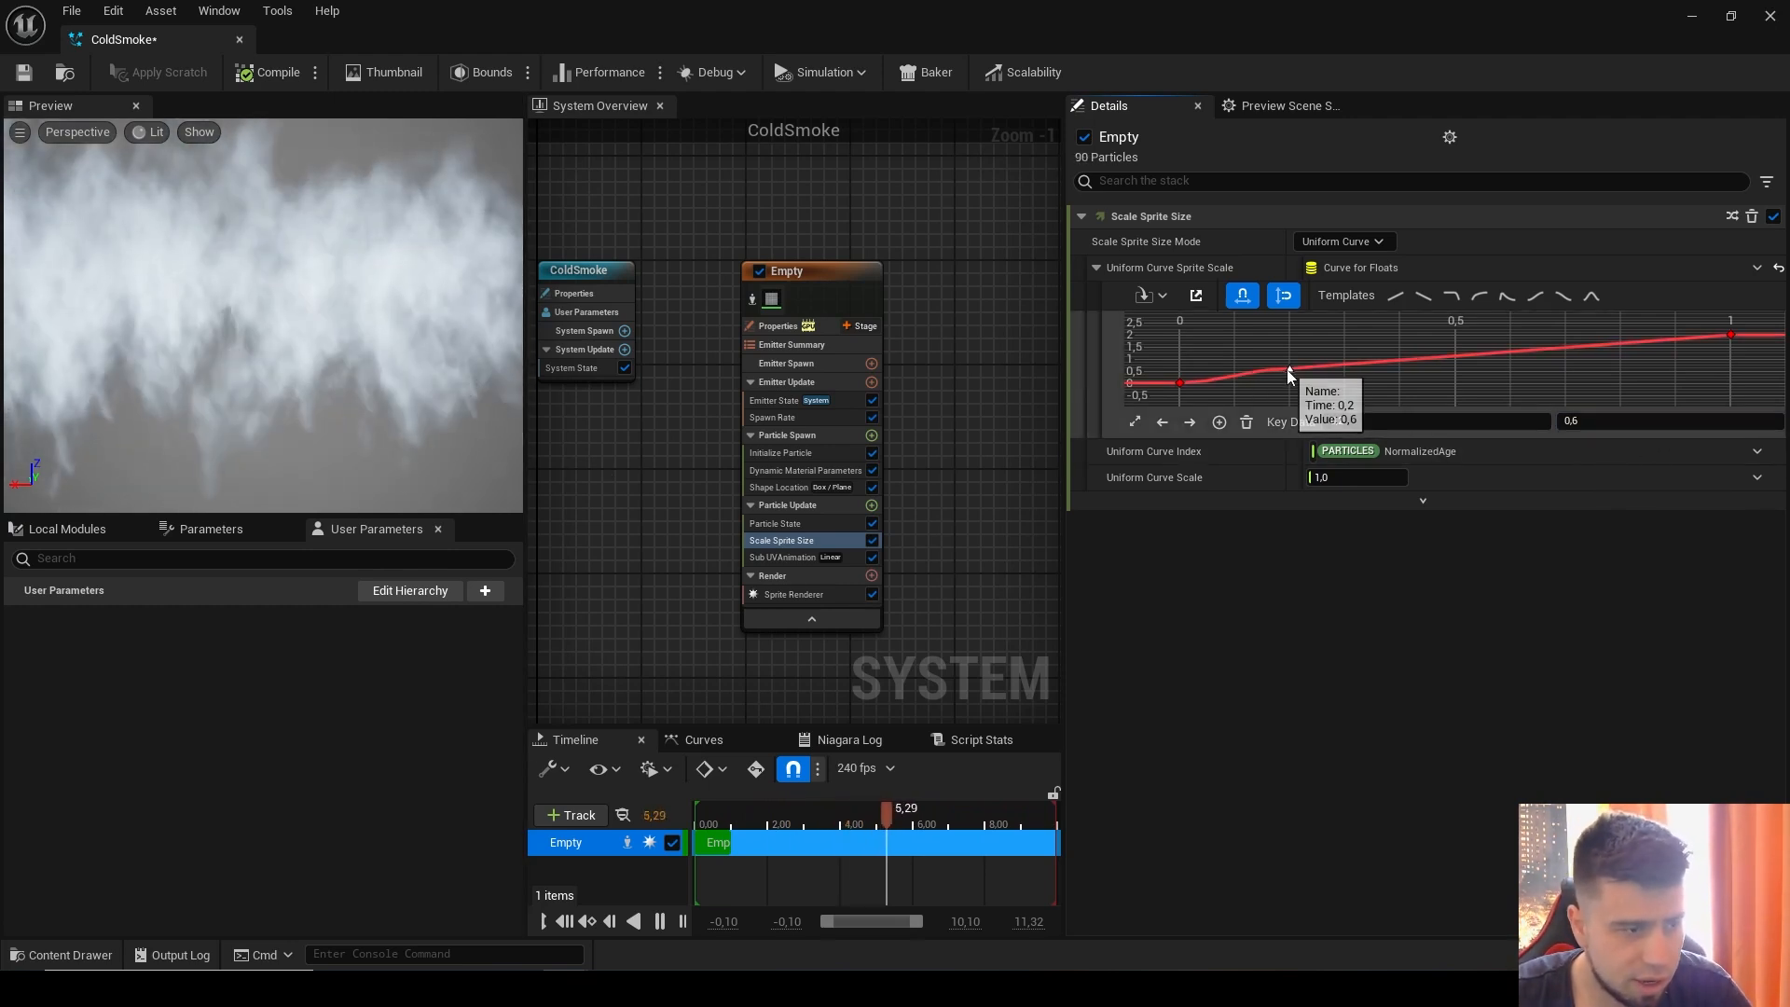
click(1178, 383)
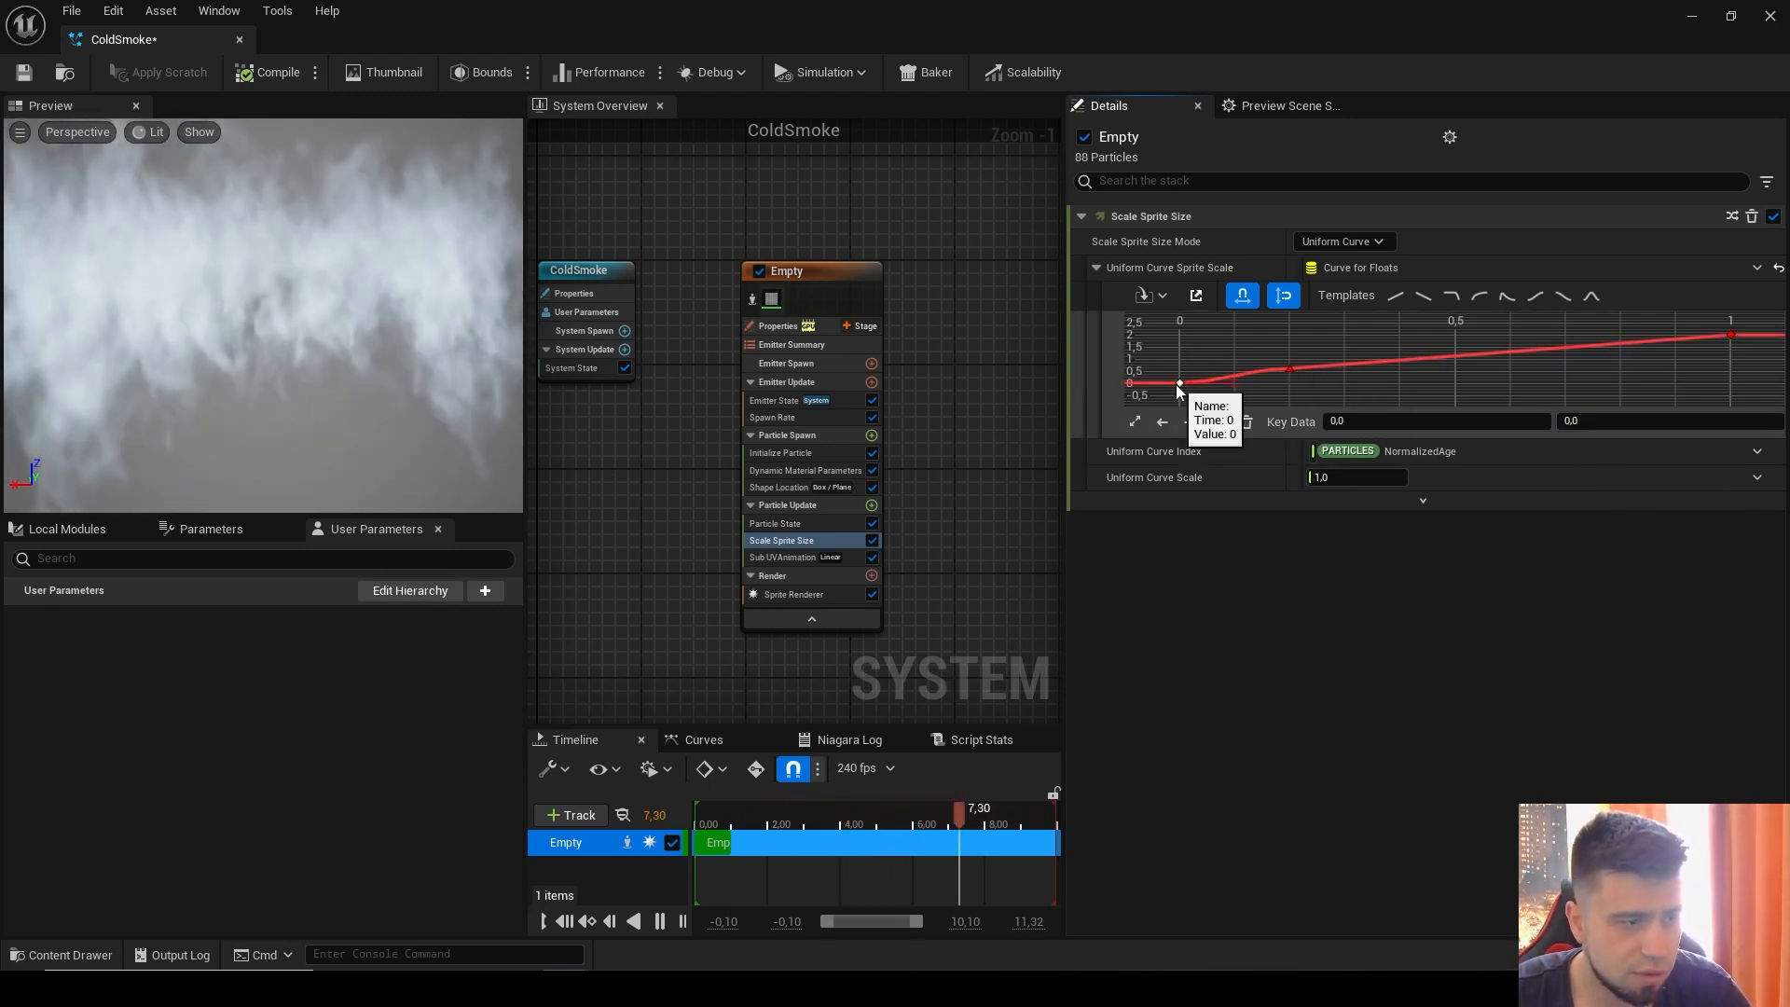
click(1289, 370)
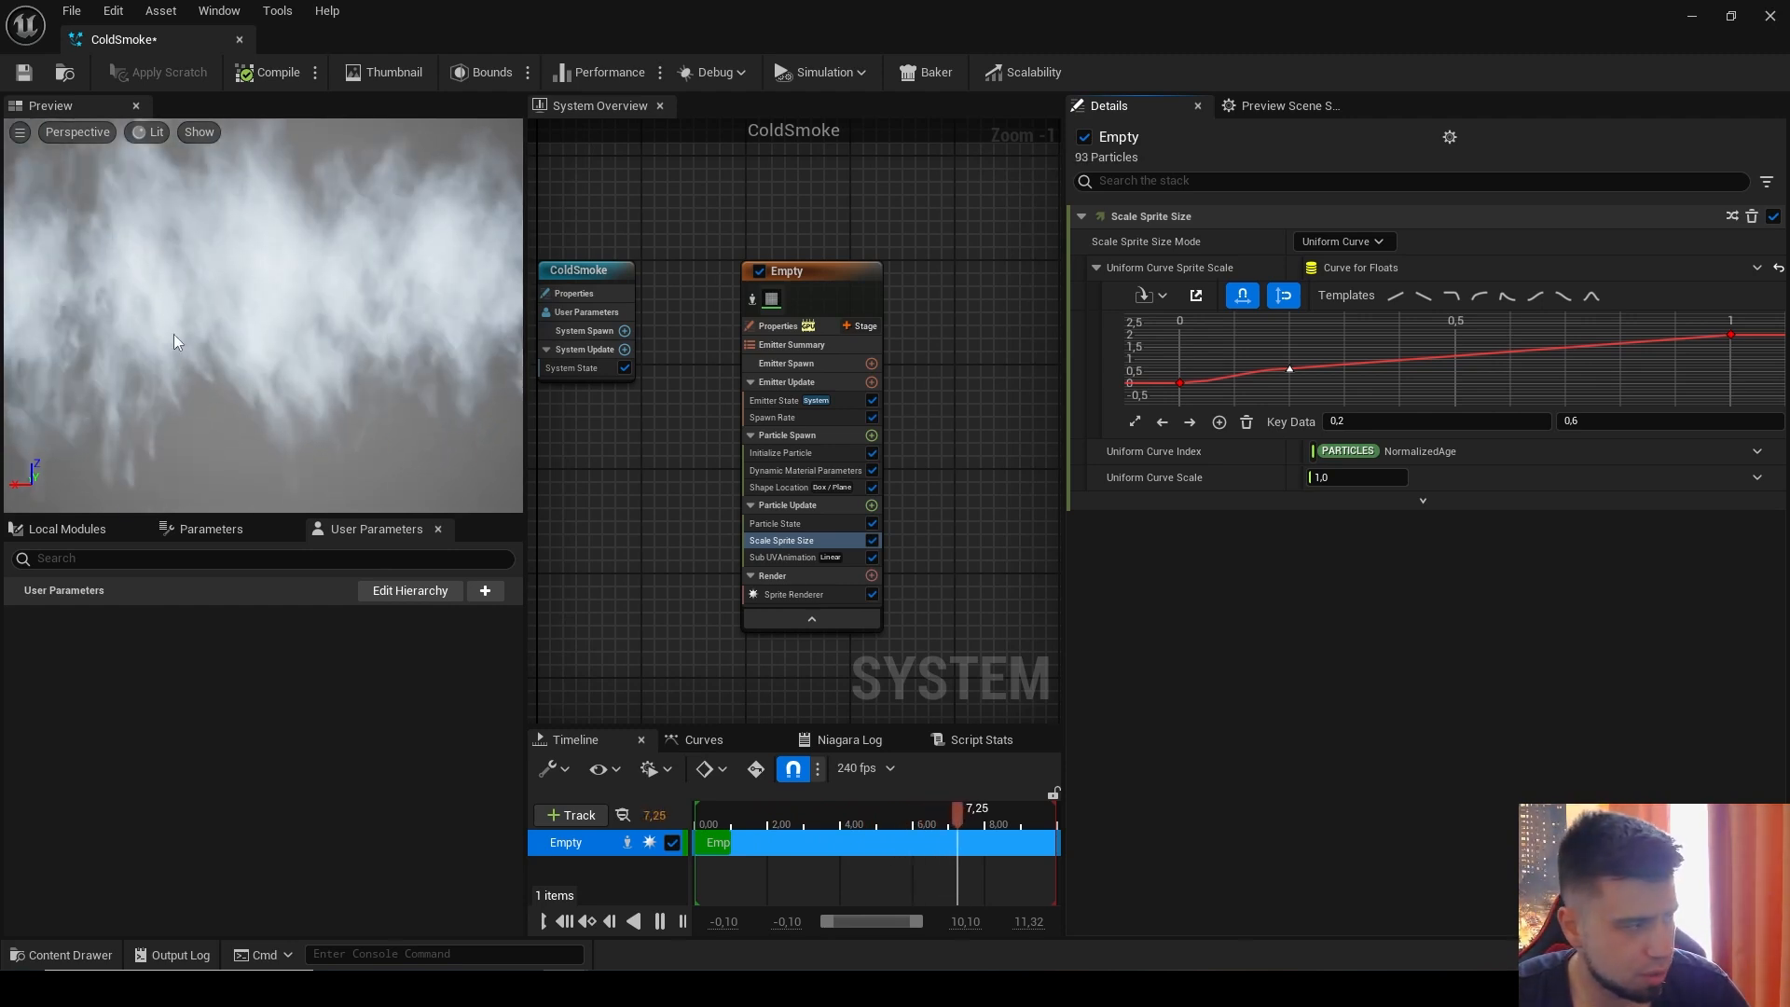
scroll(231, 294, down, 5)
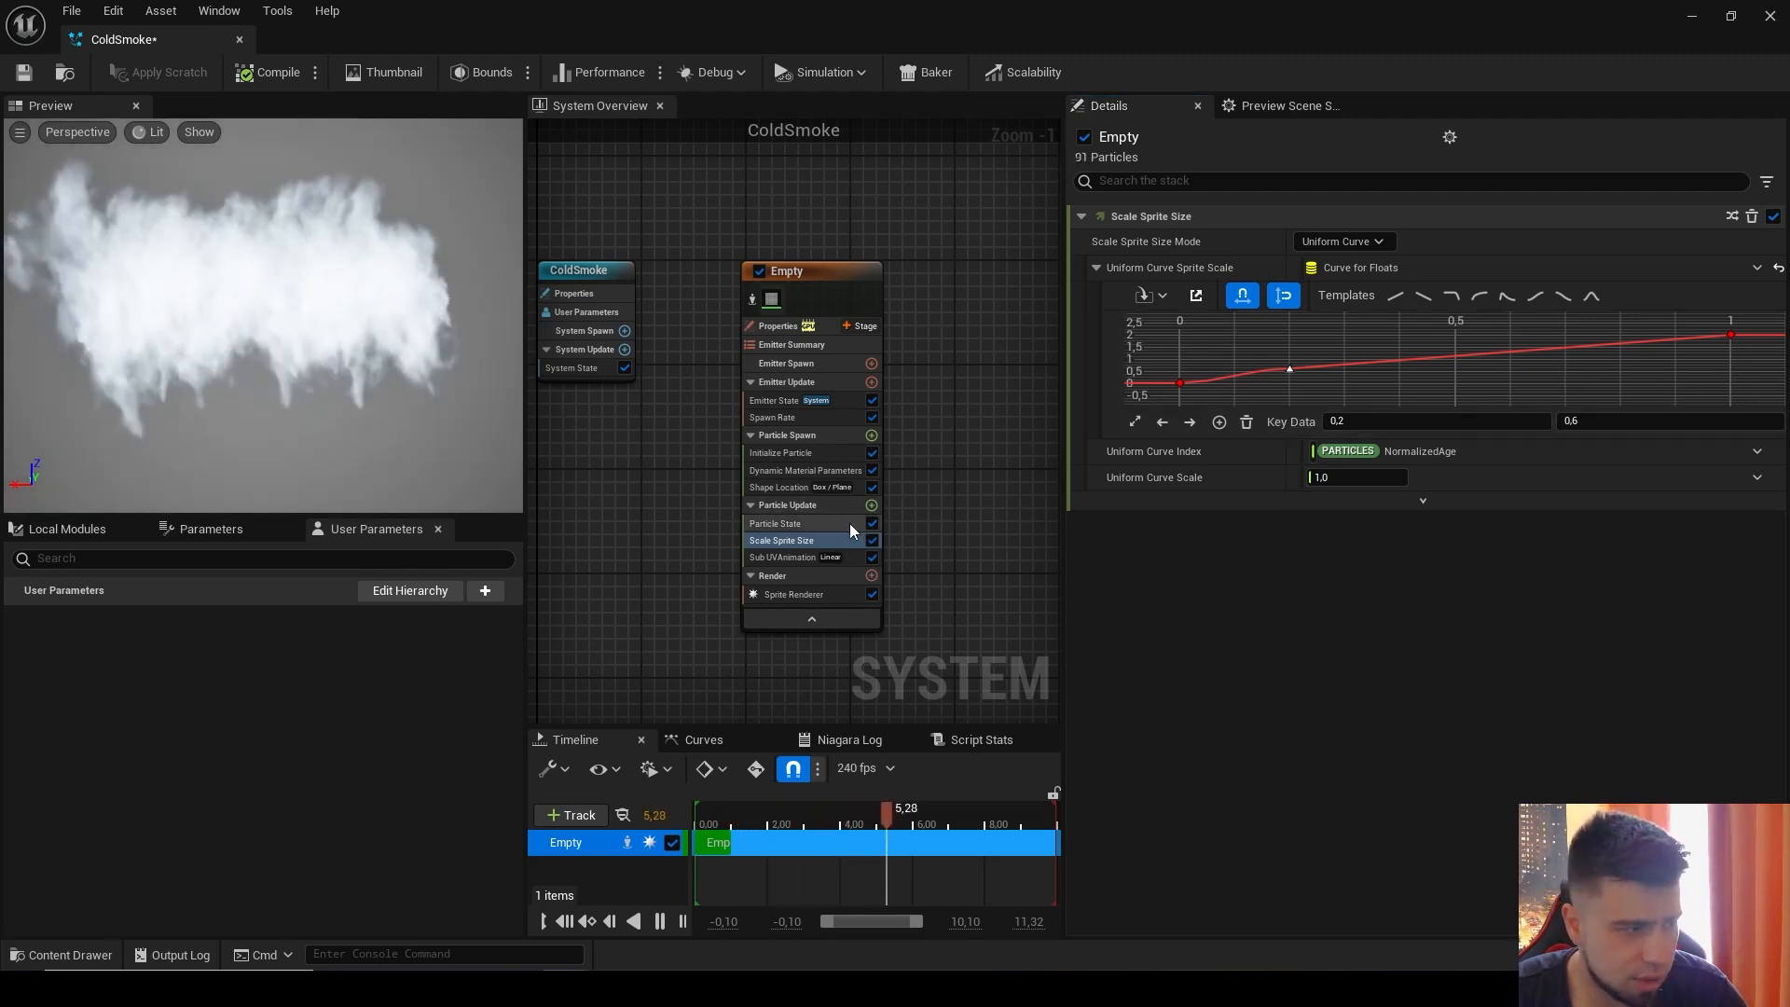
Step: Add a Scale Color module to Particle Update and drive its Scale Alpha with Float from Curve
click(871, 505)
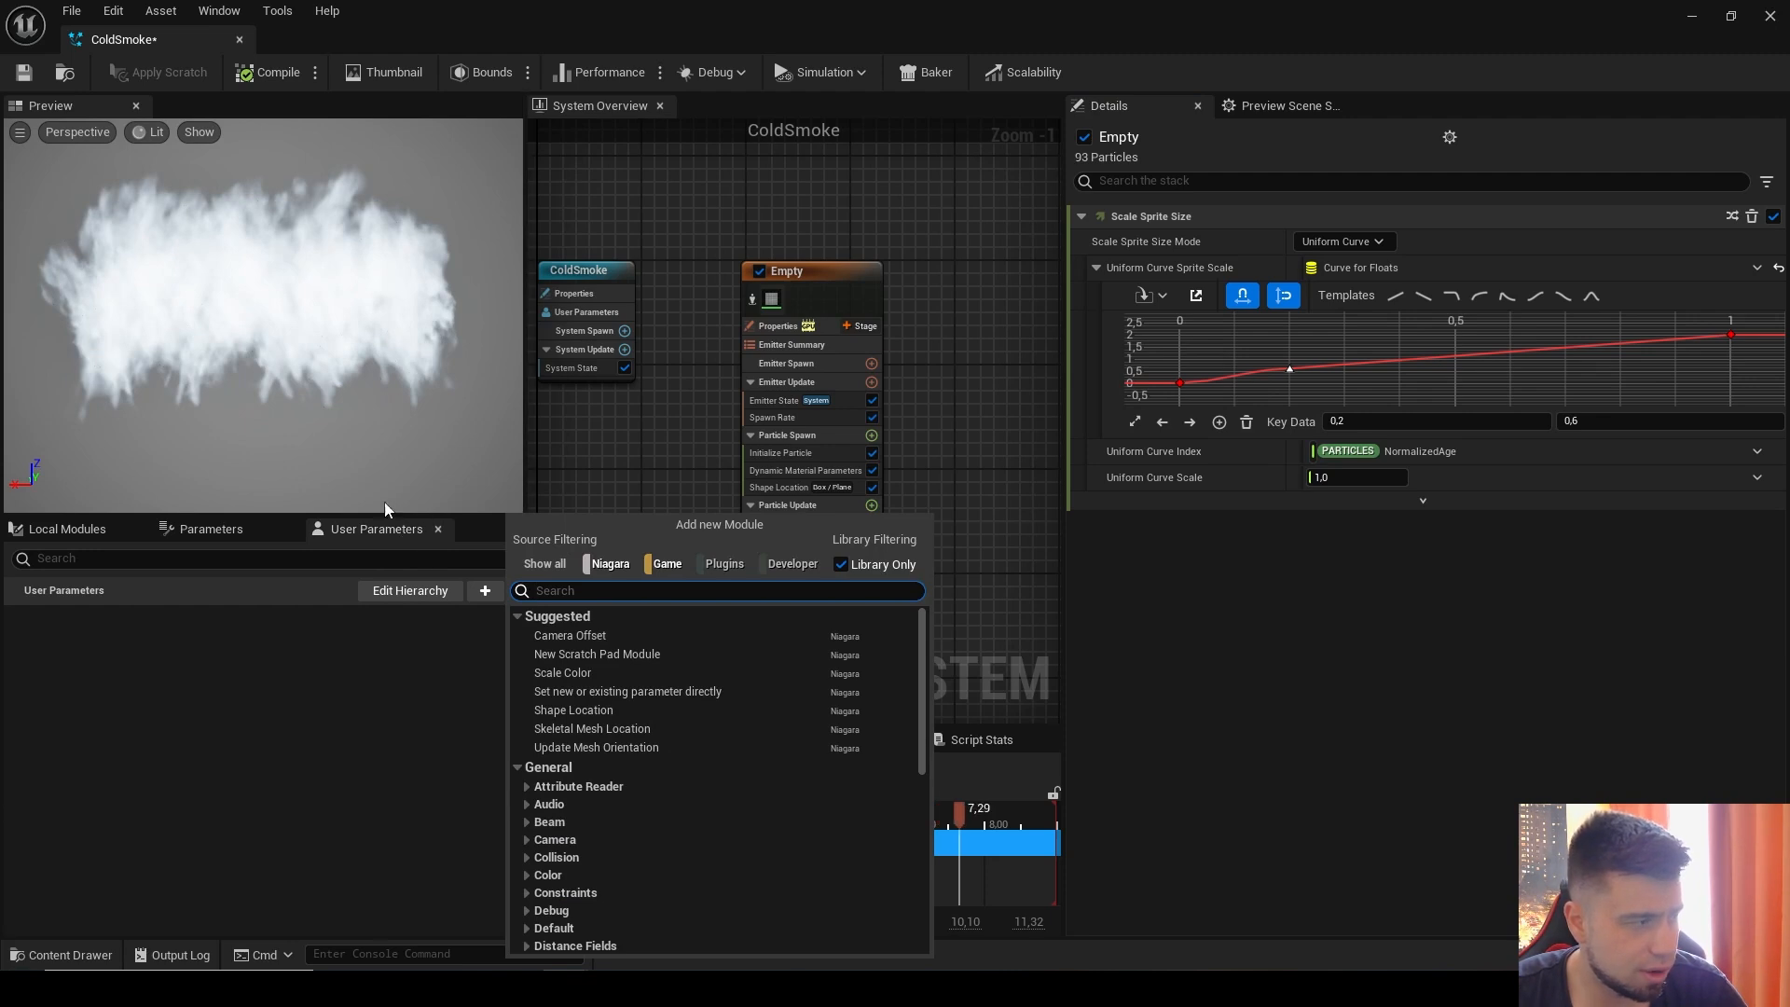
text(scale)
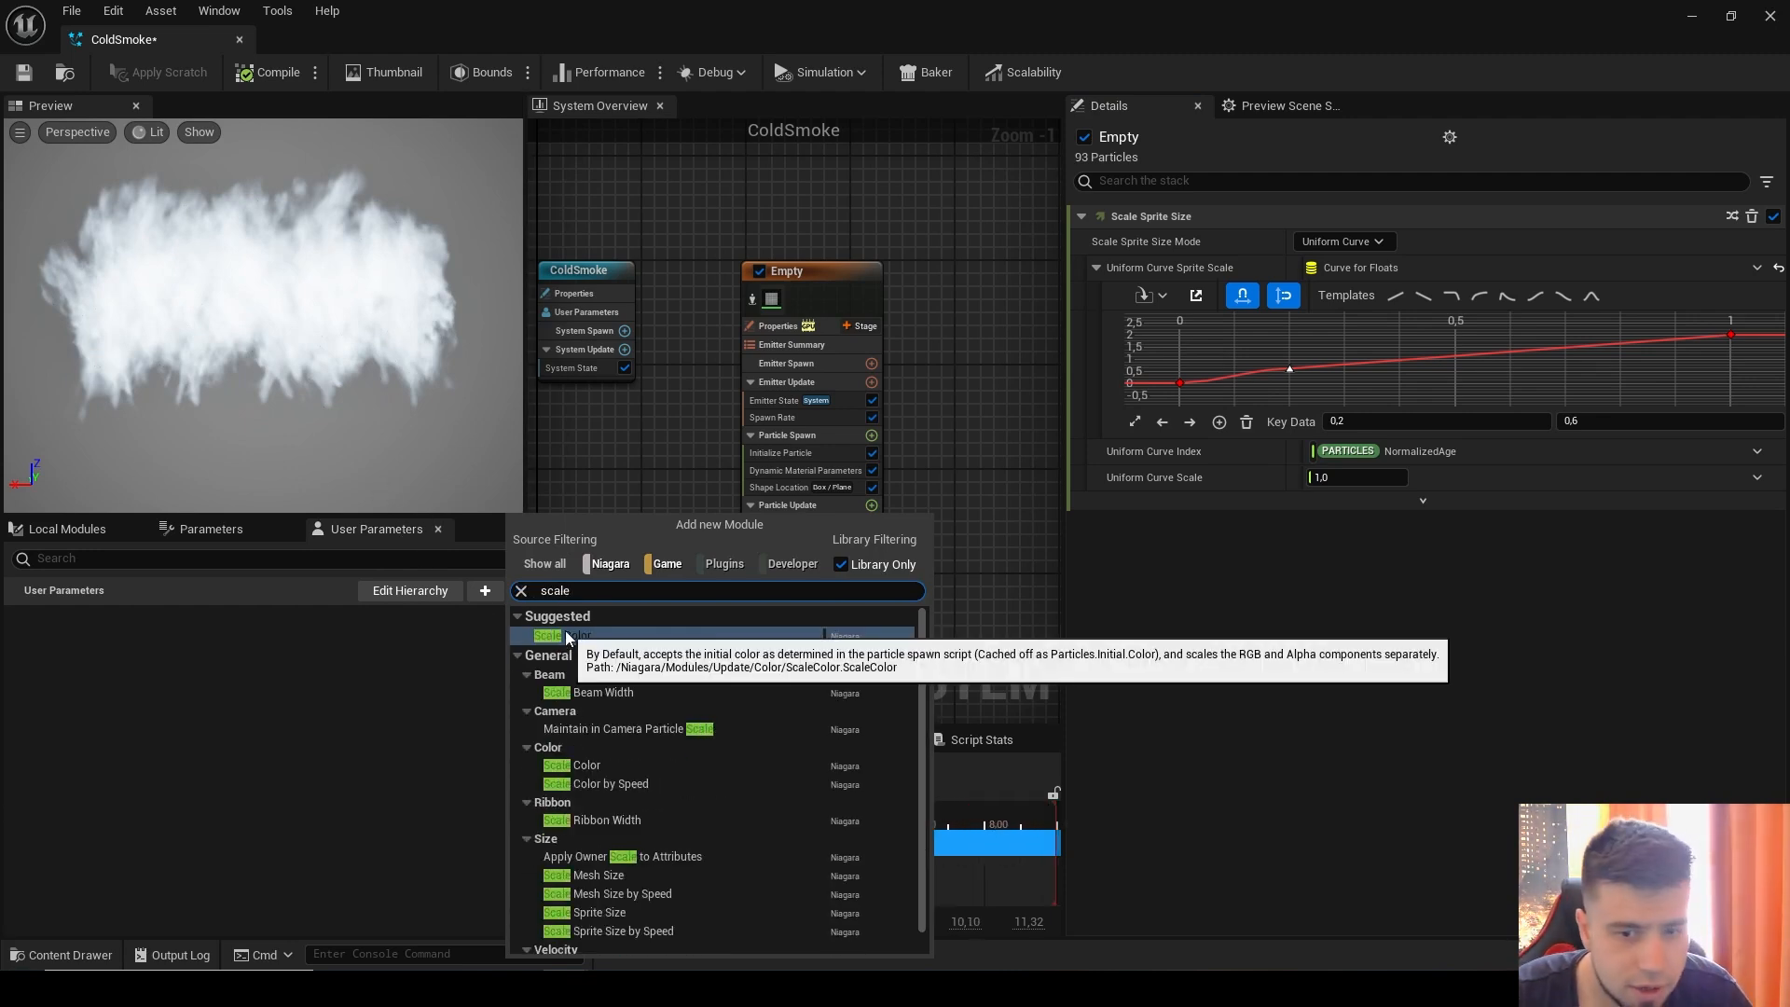
key(Escape)
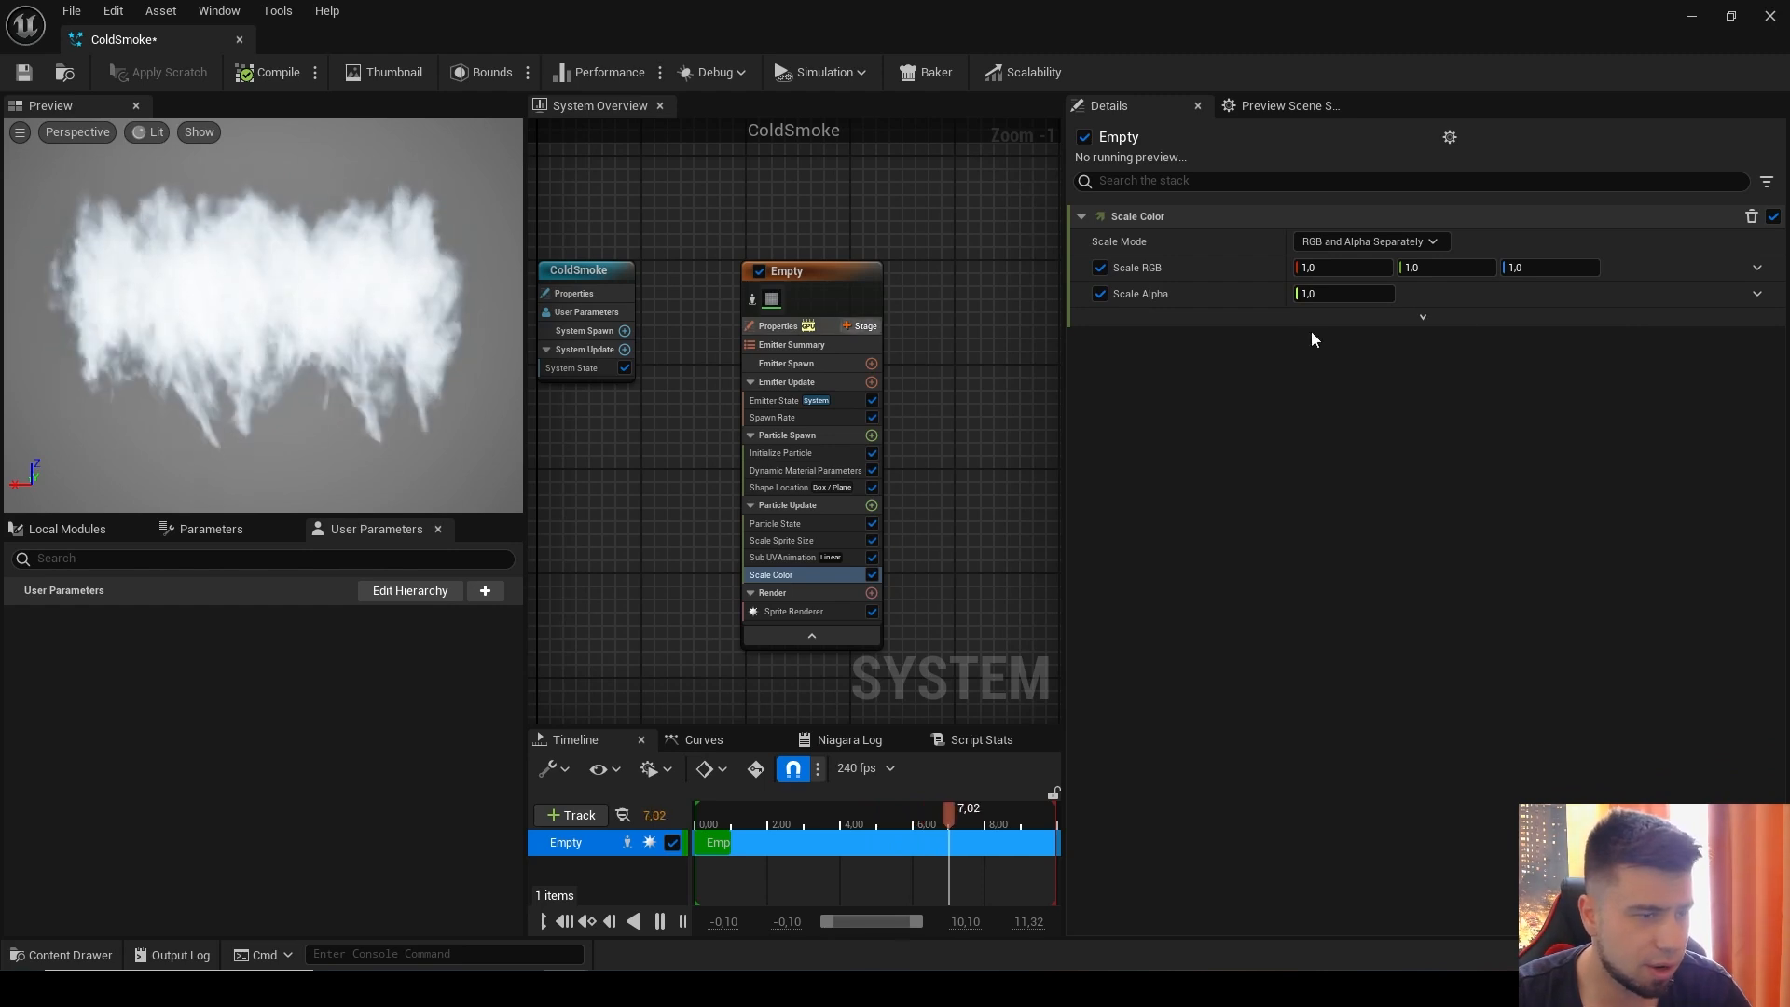
click(1757, 294)
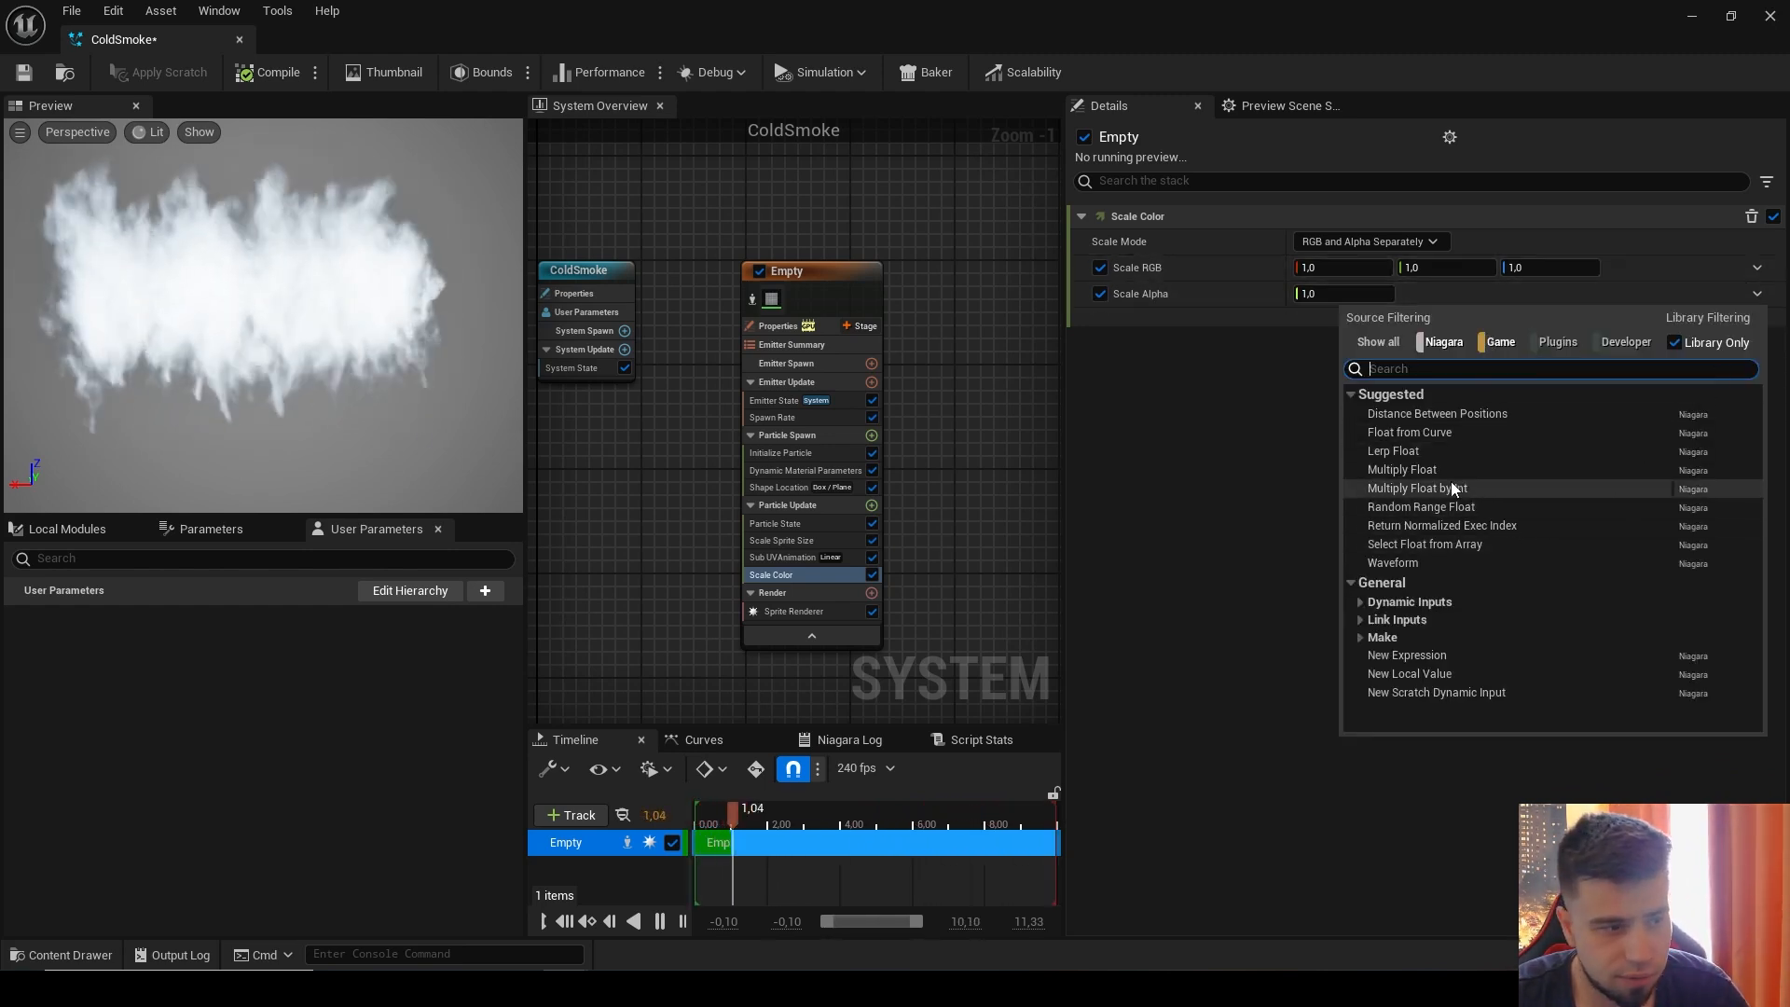
click(1417, 432)
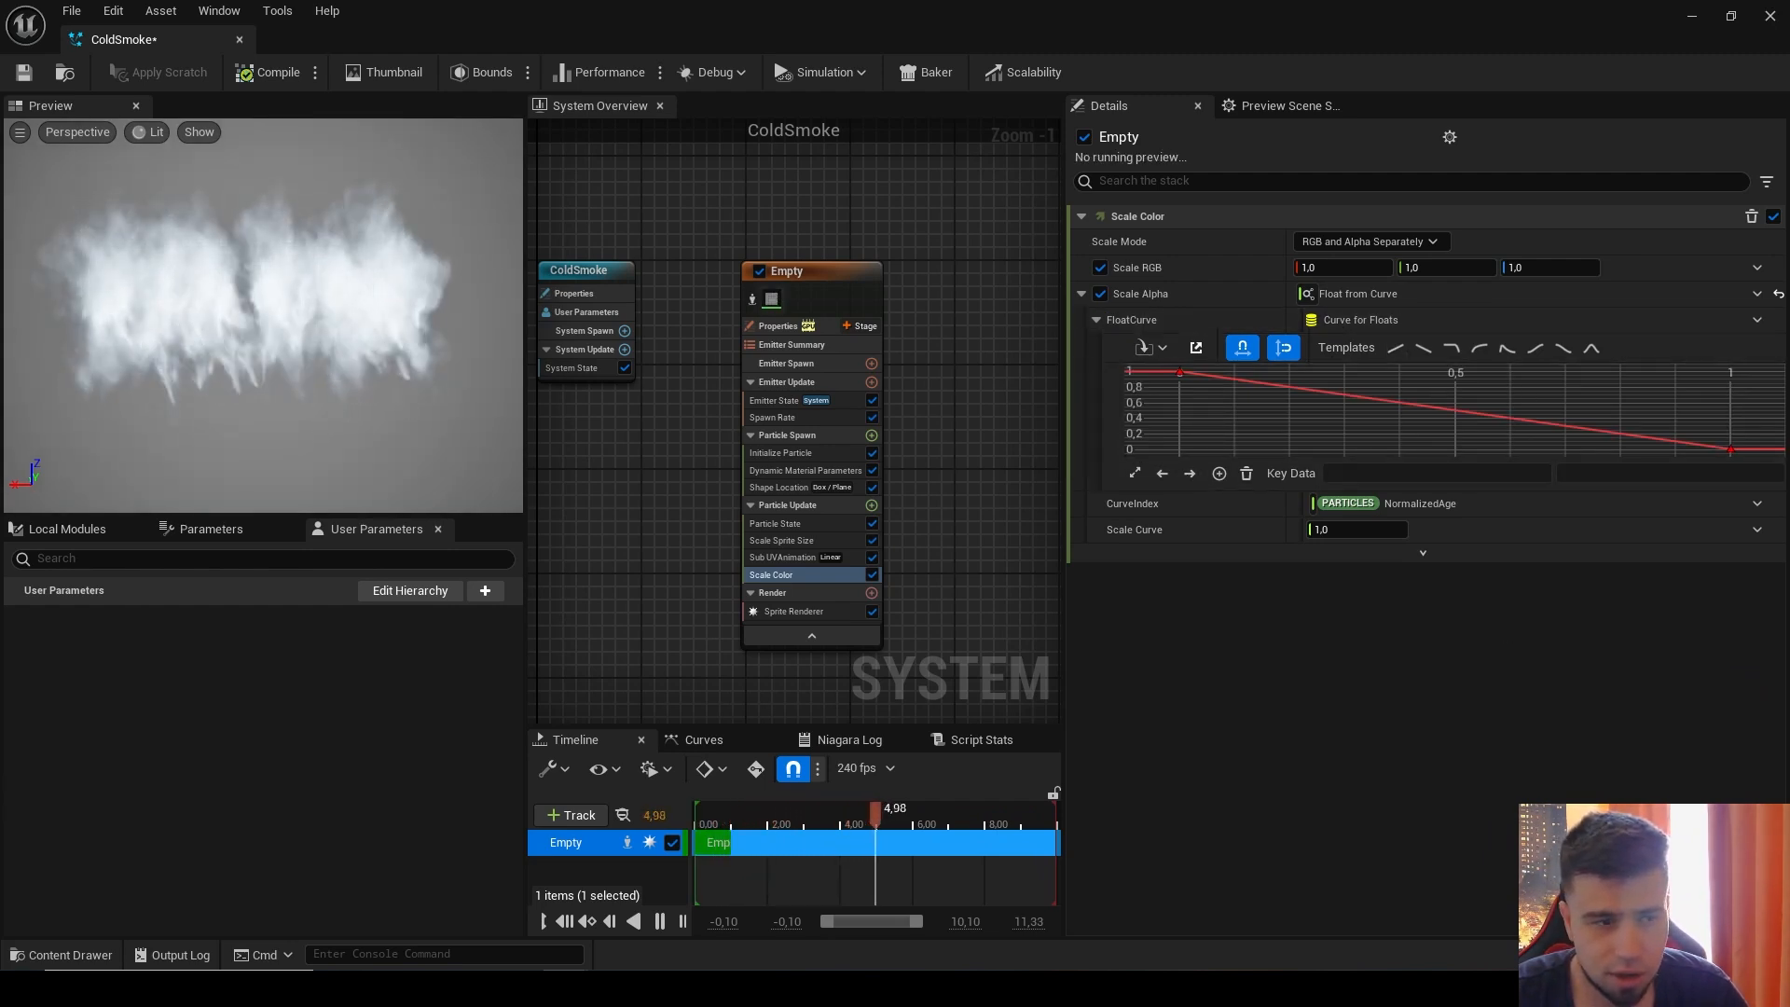
Step: Smooth the Scale Alpha curve by changing both its start and end keys from Linear to Break tangents
click(1180, 372)
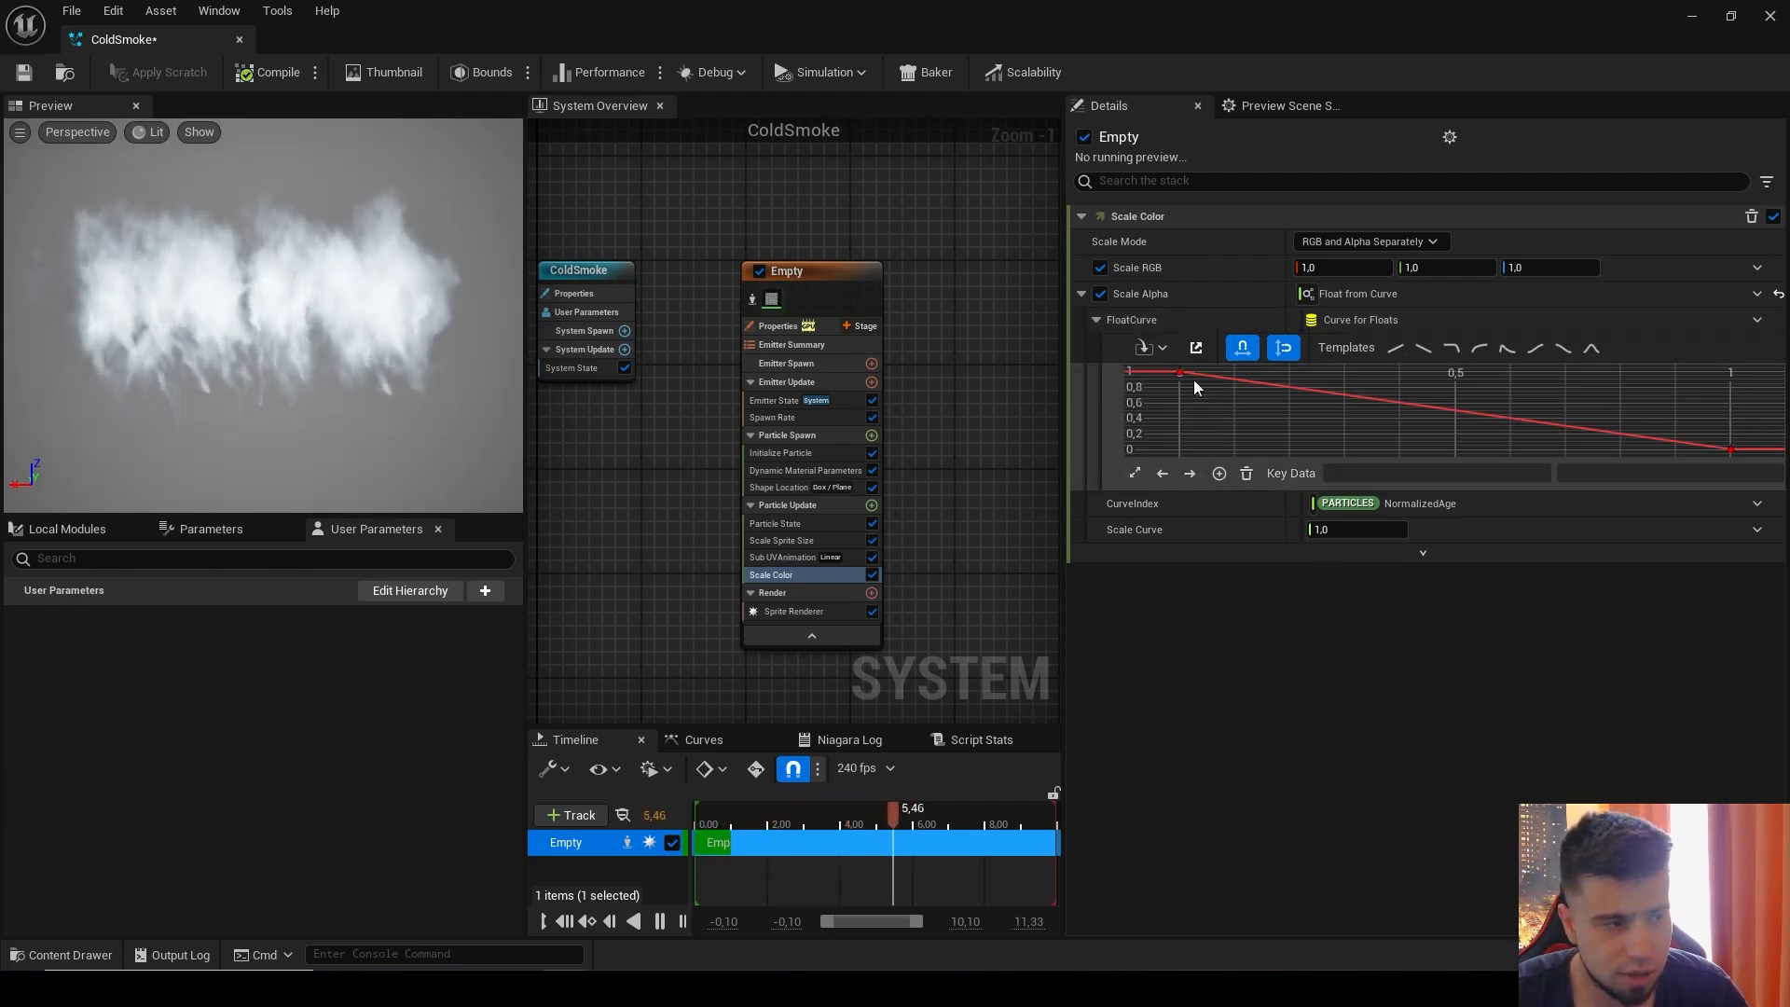
shift+click(1731, 452)
right_click(1731, 452)
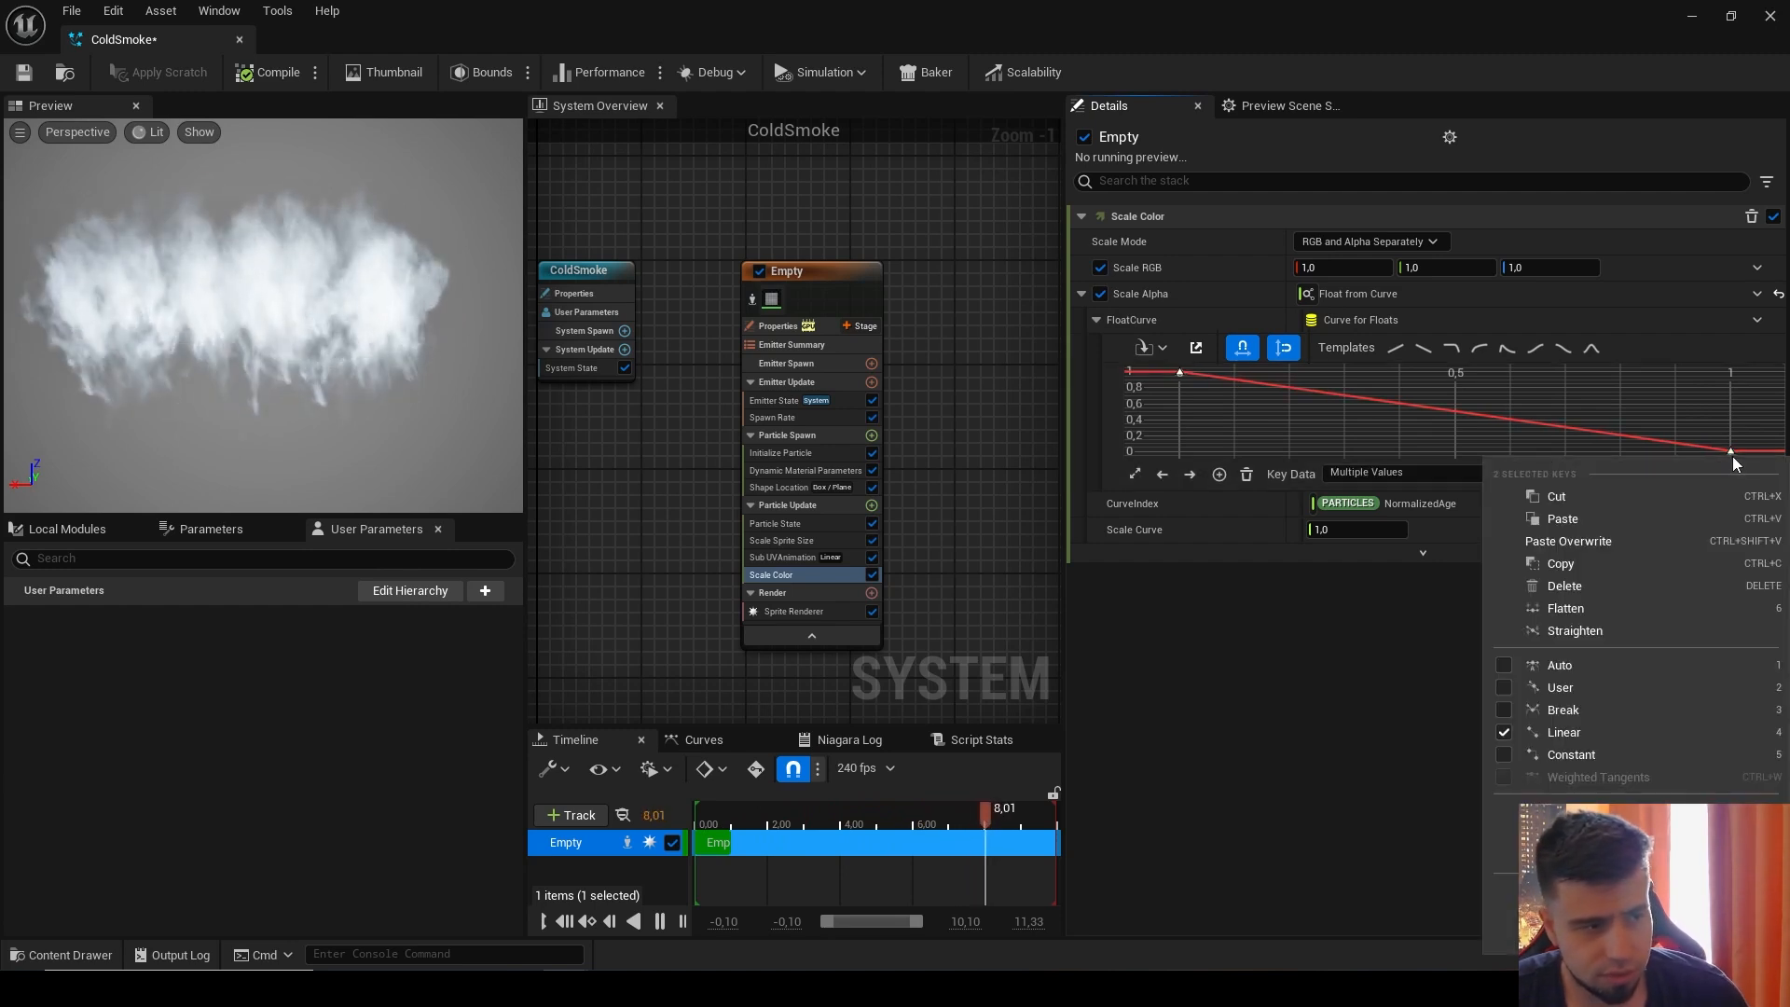
click(1561, 710)
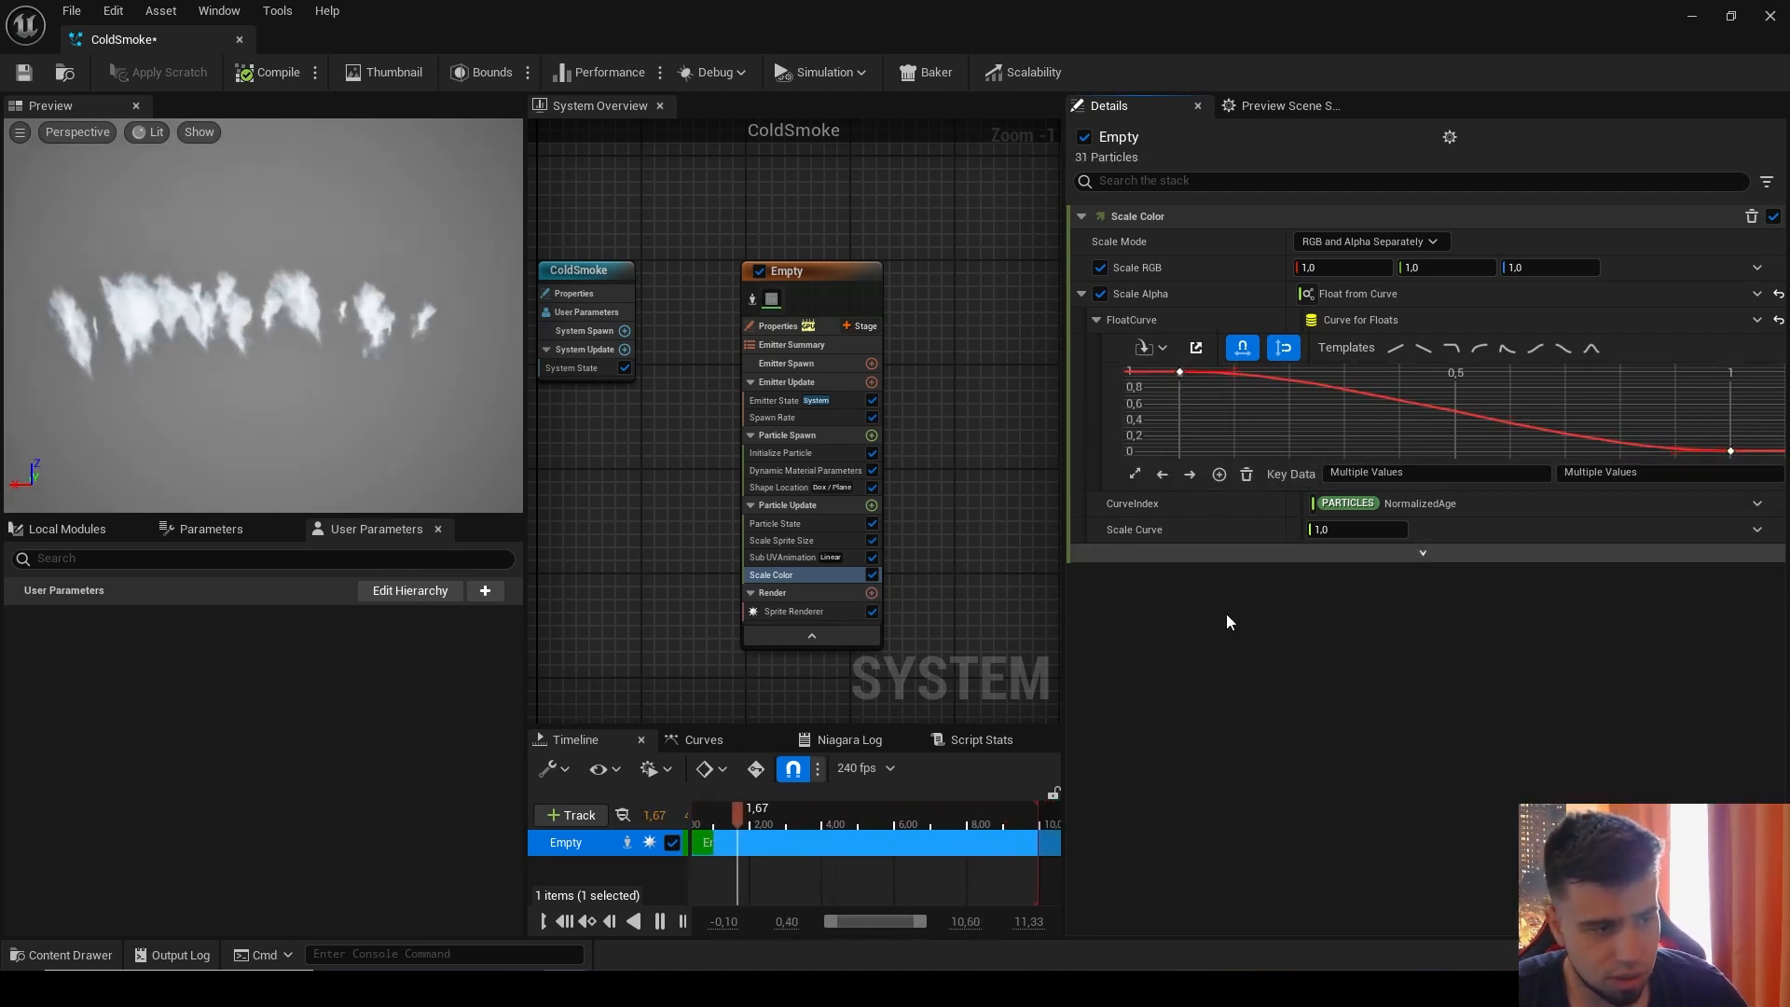
Step: Set the value of the Scale Alpha curve's start key to 0
click(1189, 399)
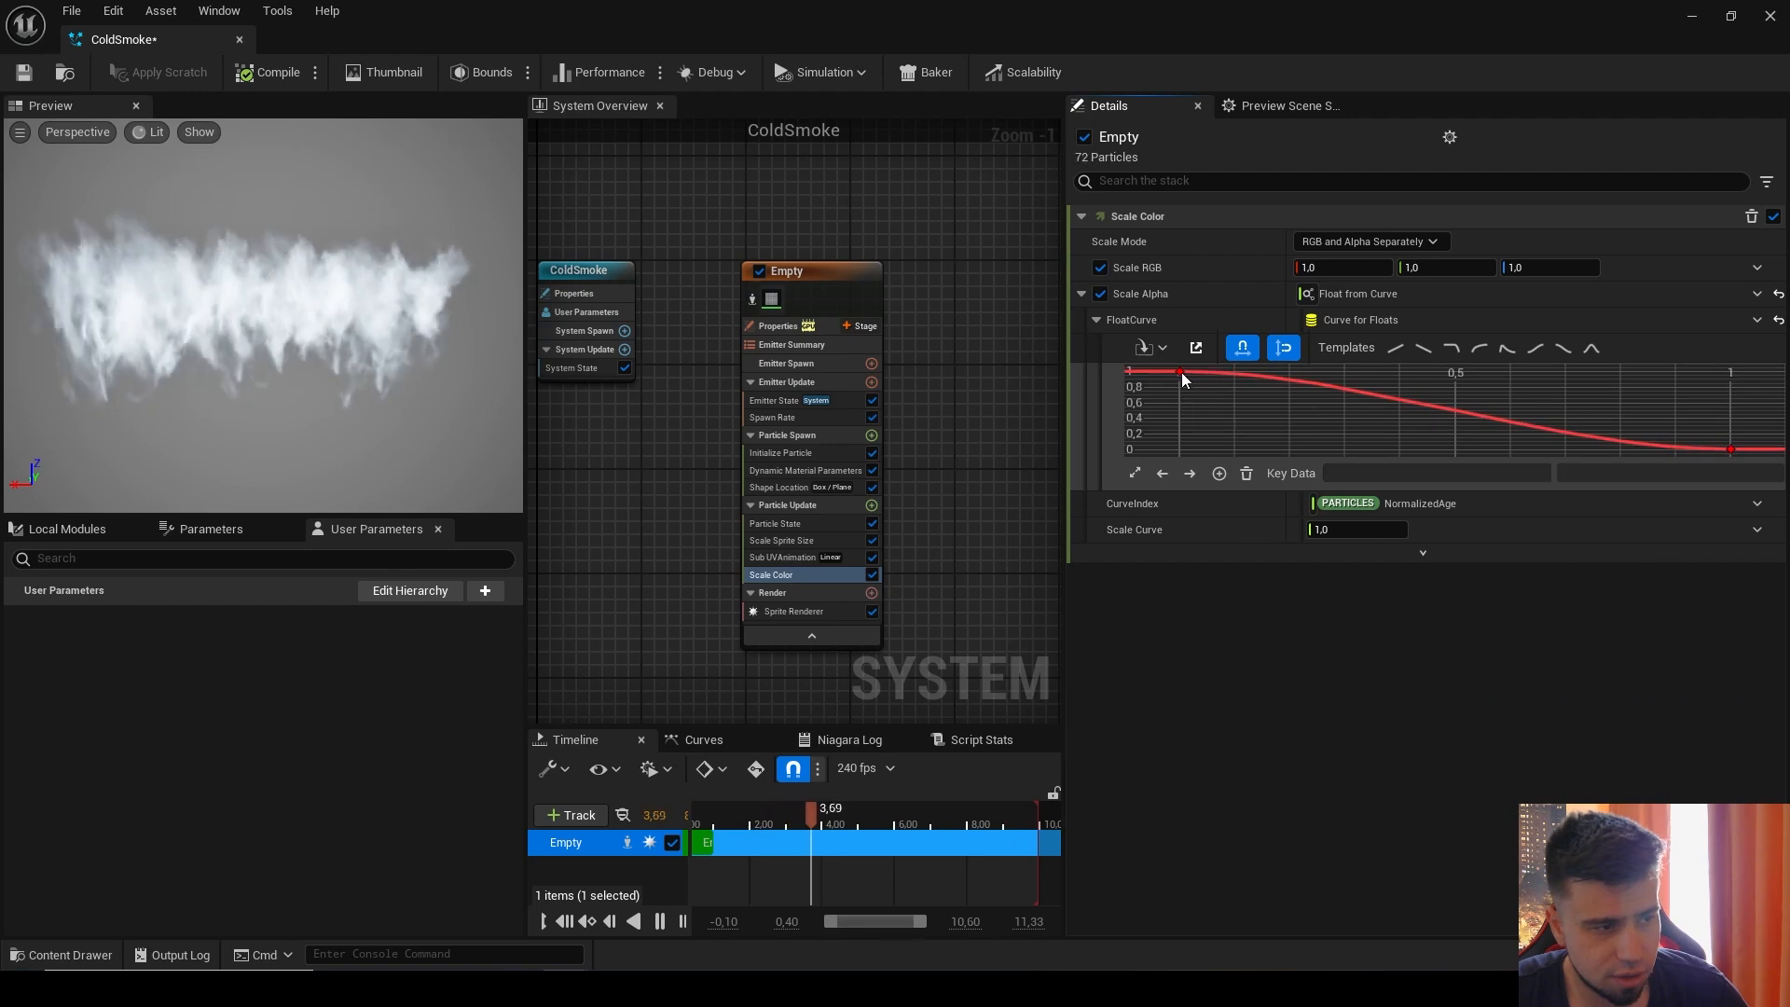
click(1180, 372)
click(1576, 473)
text(0)
key(Return)
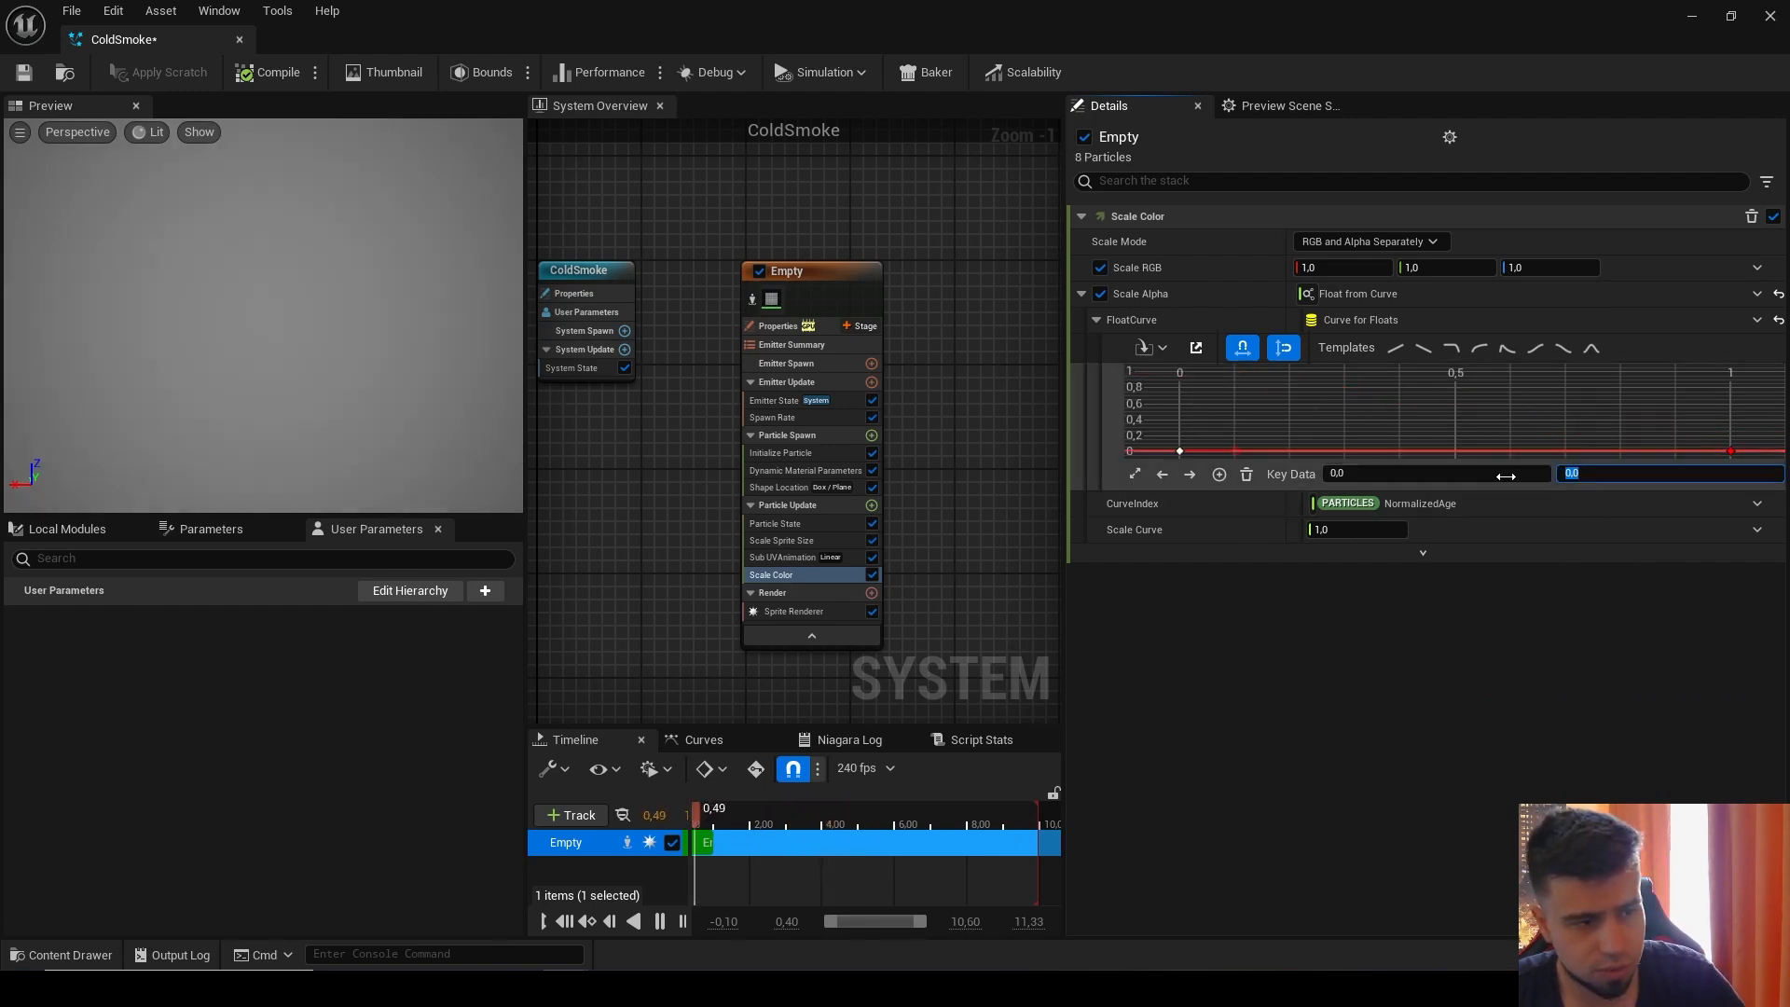
Step: Add a smooth middle key to the Scale Alpha curve at time 0.5 and set its value to 0.5
right_click(1453, 450)
click(1496, 484)
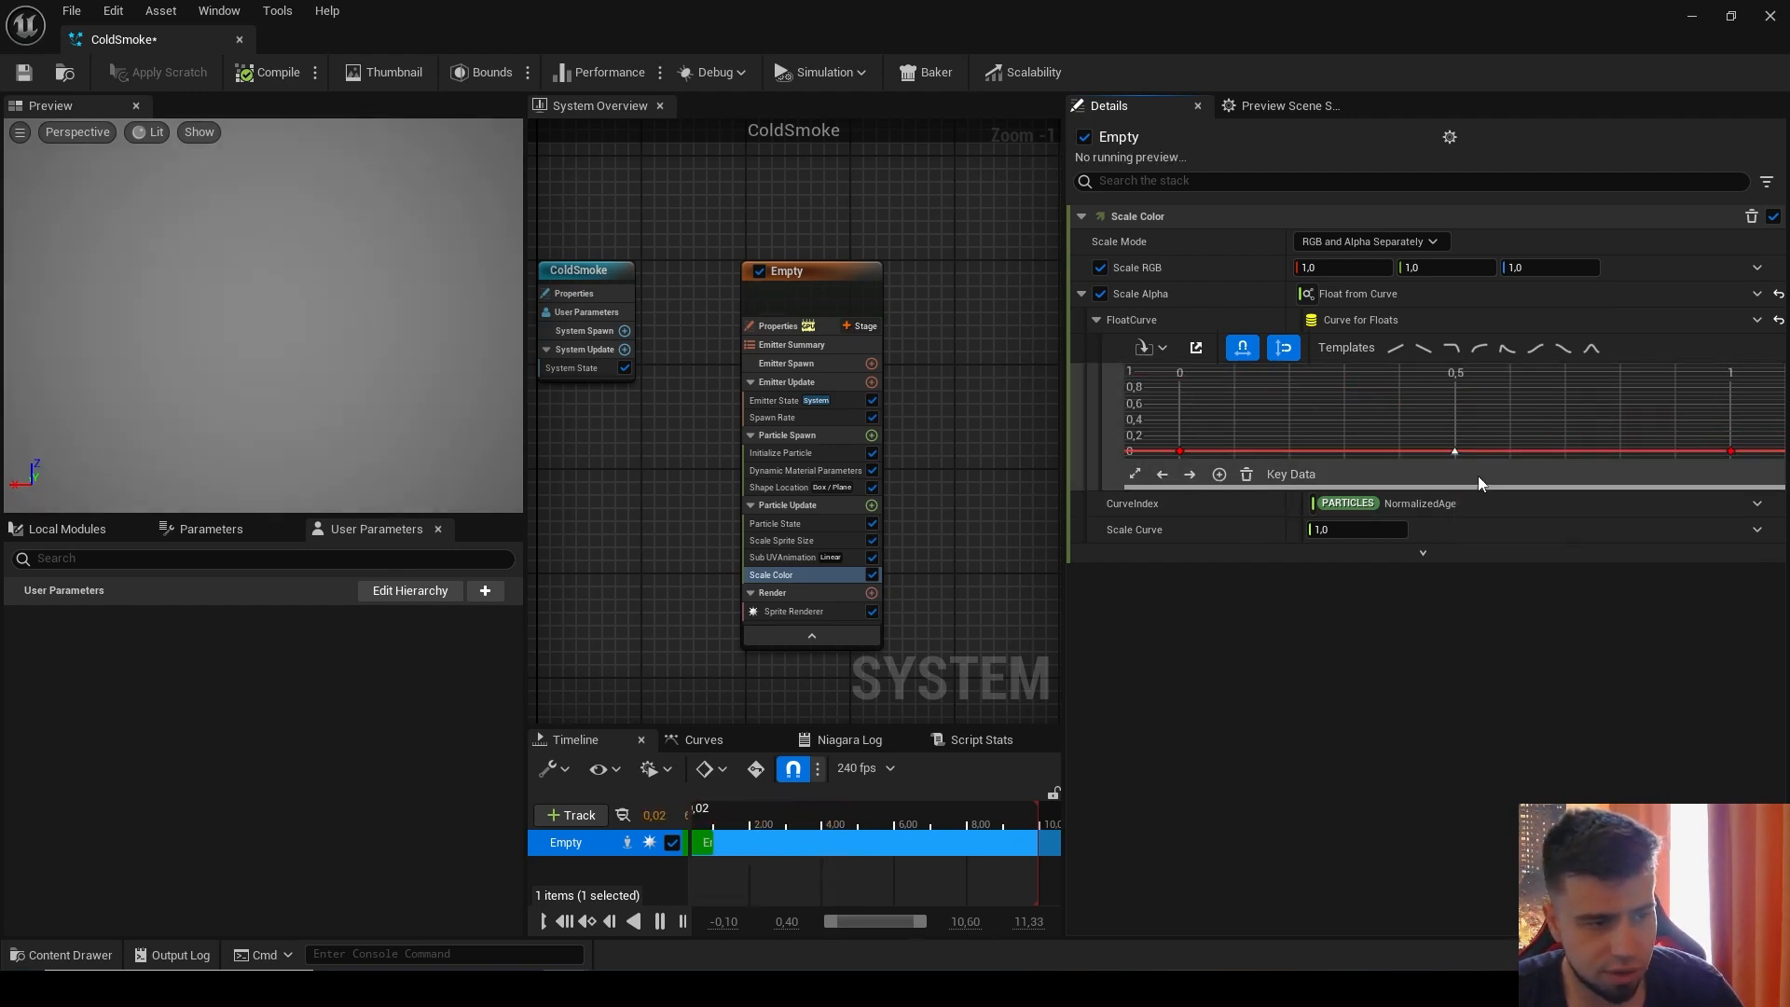
right_click(1455, 451)
click(1538, 713)
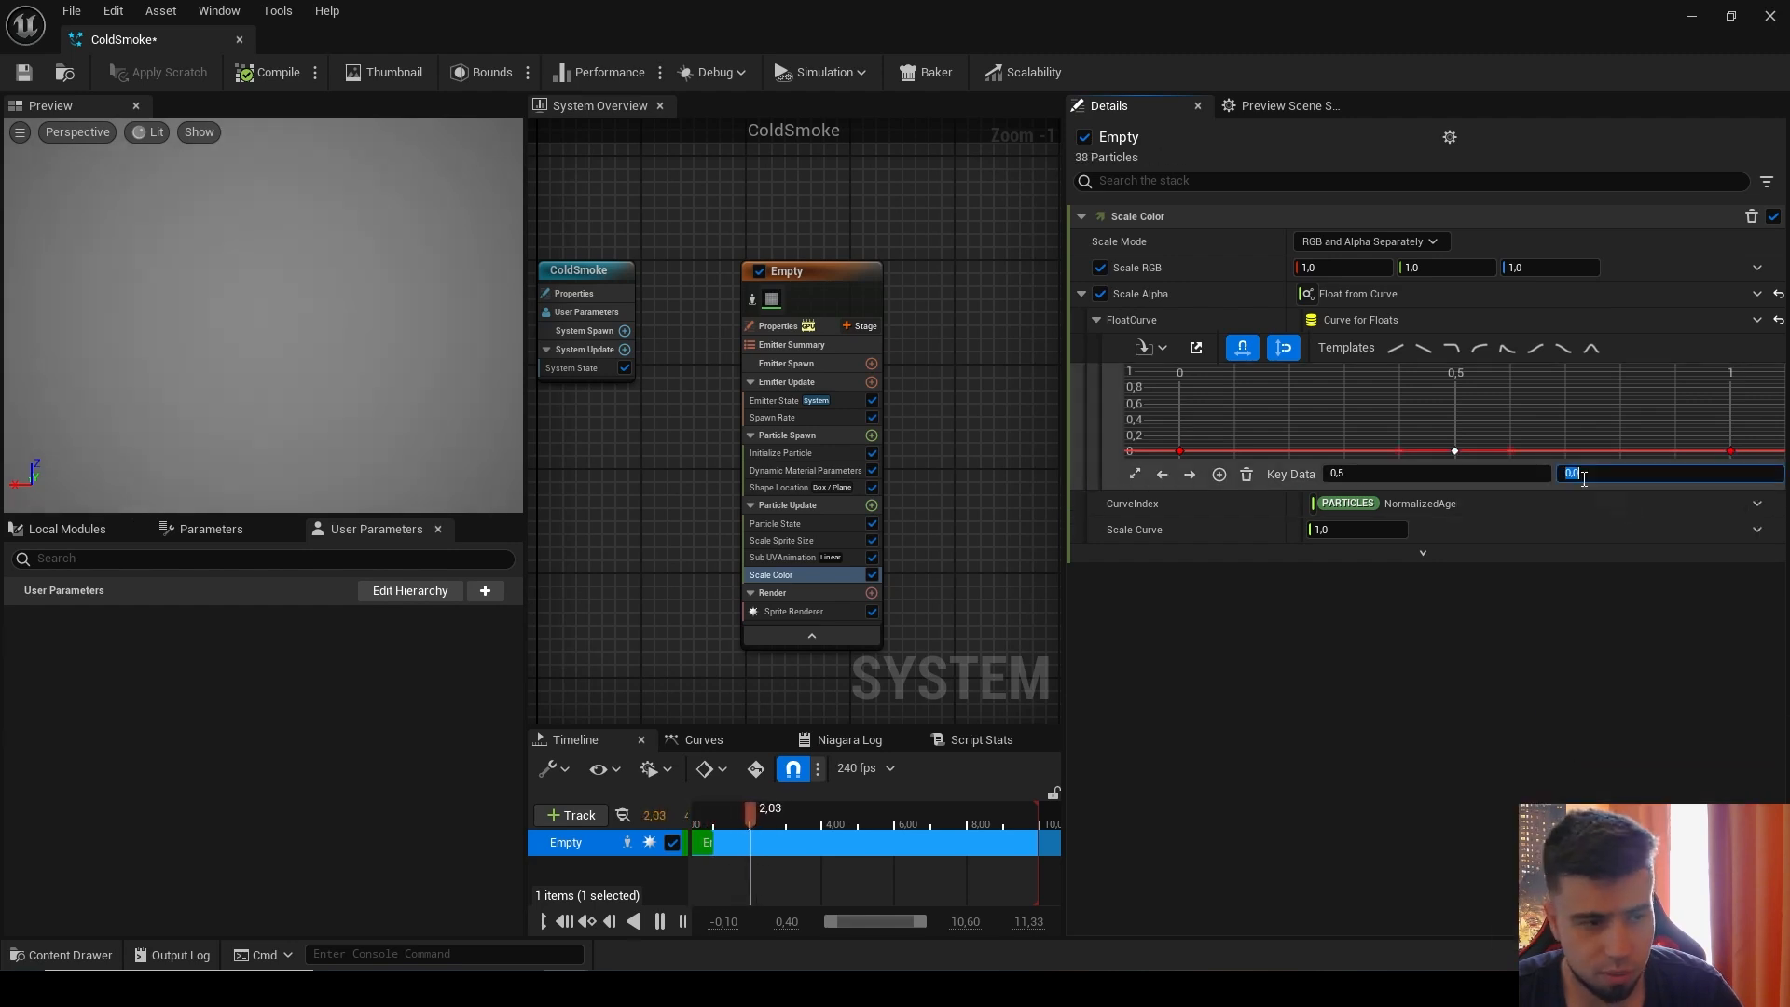
text(0.5)
key(Return)
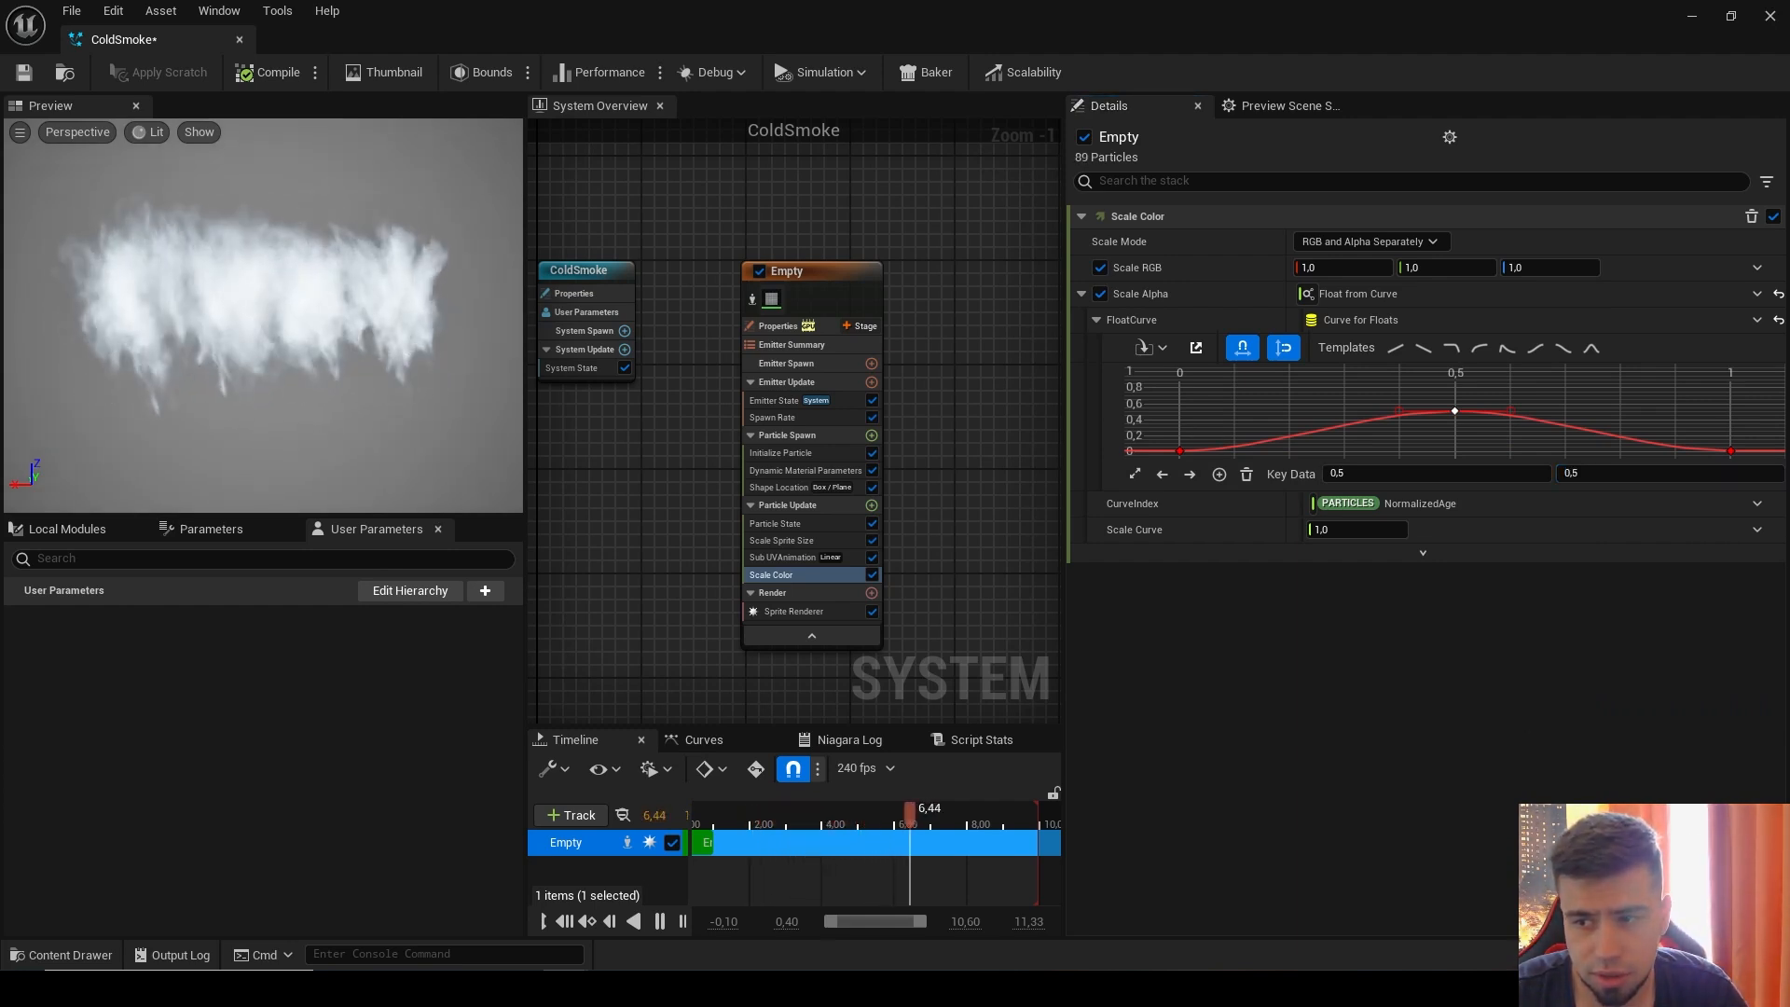
Step: Raise the Scale Alpha curve's middle key to a value of 1 and save the system
click(1592, 475)
text(1)
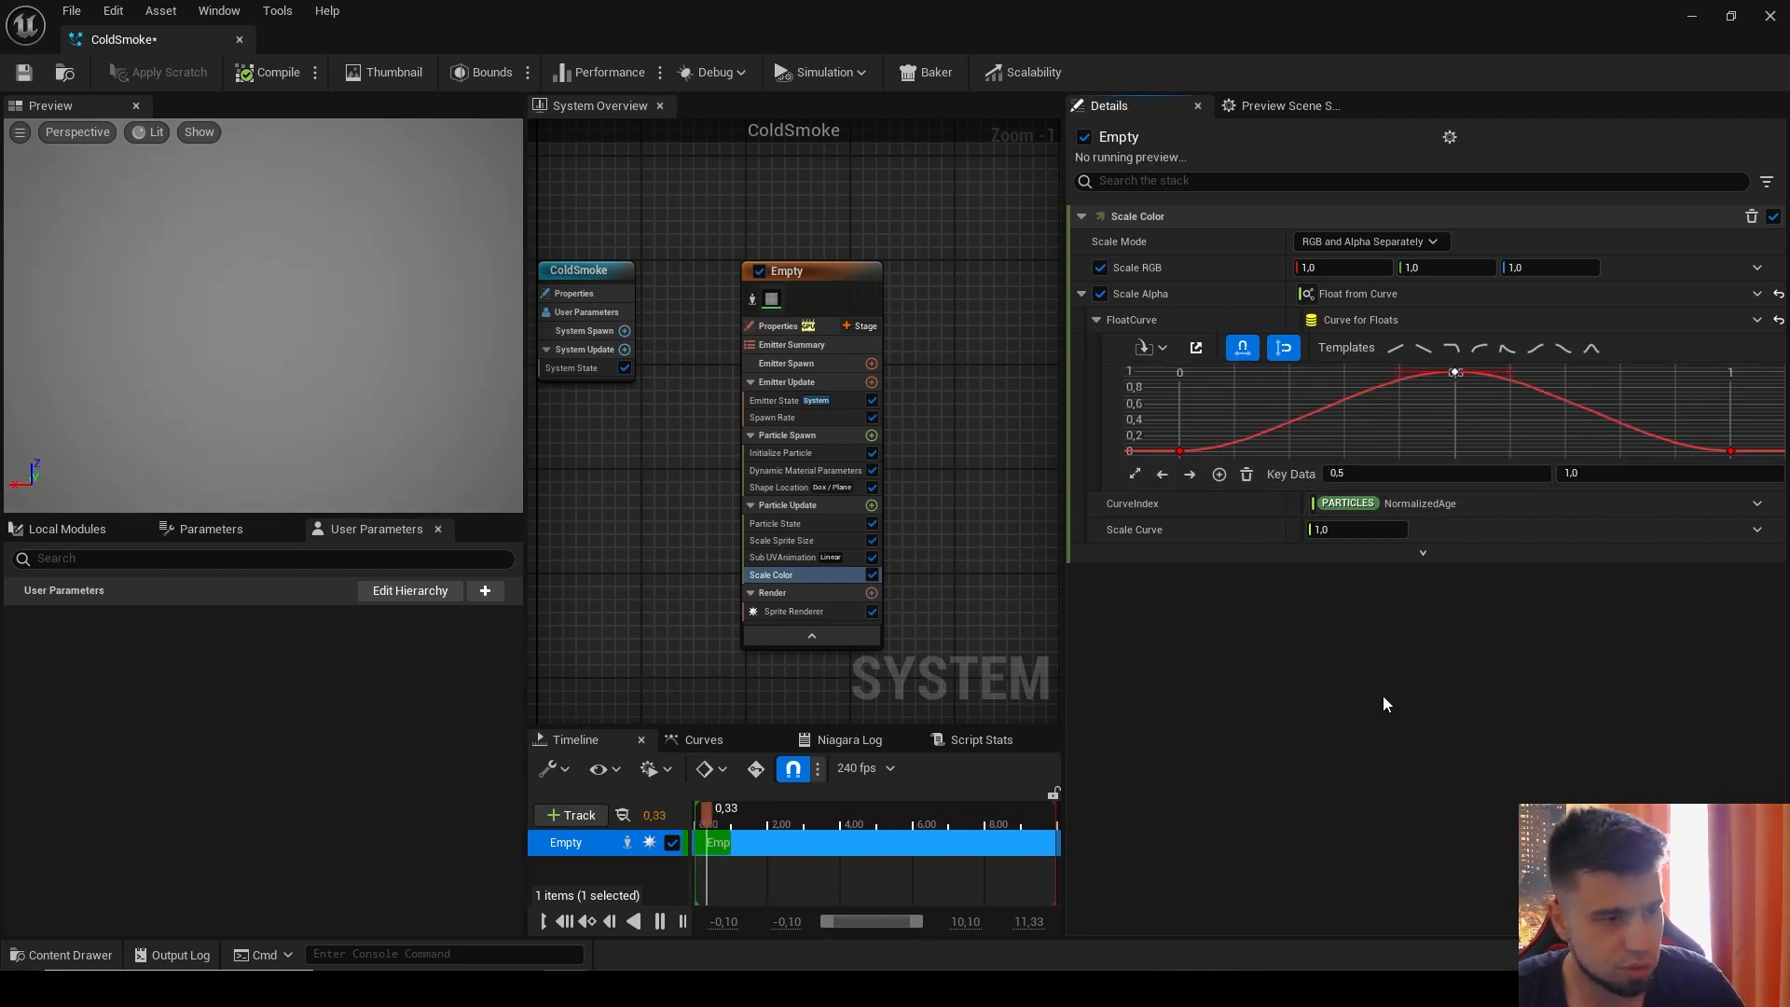
key(Return)
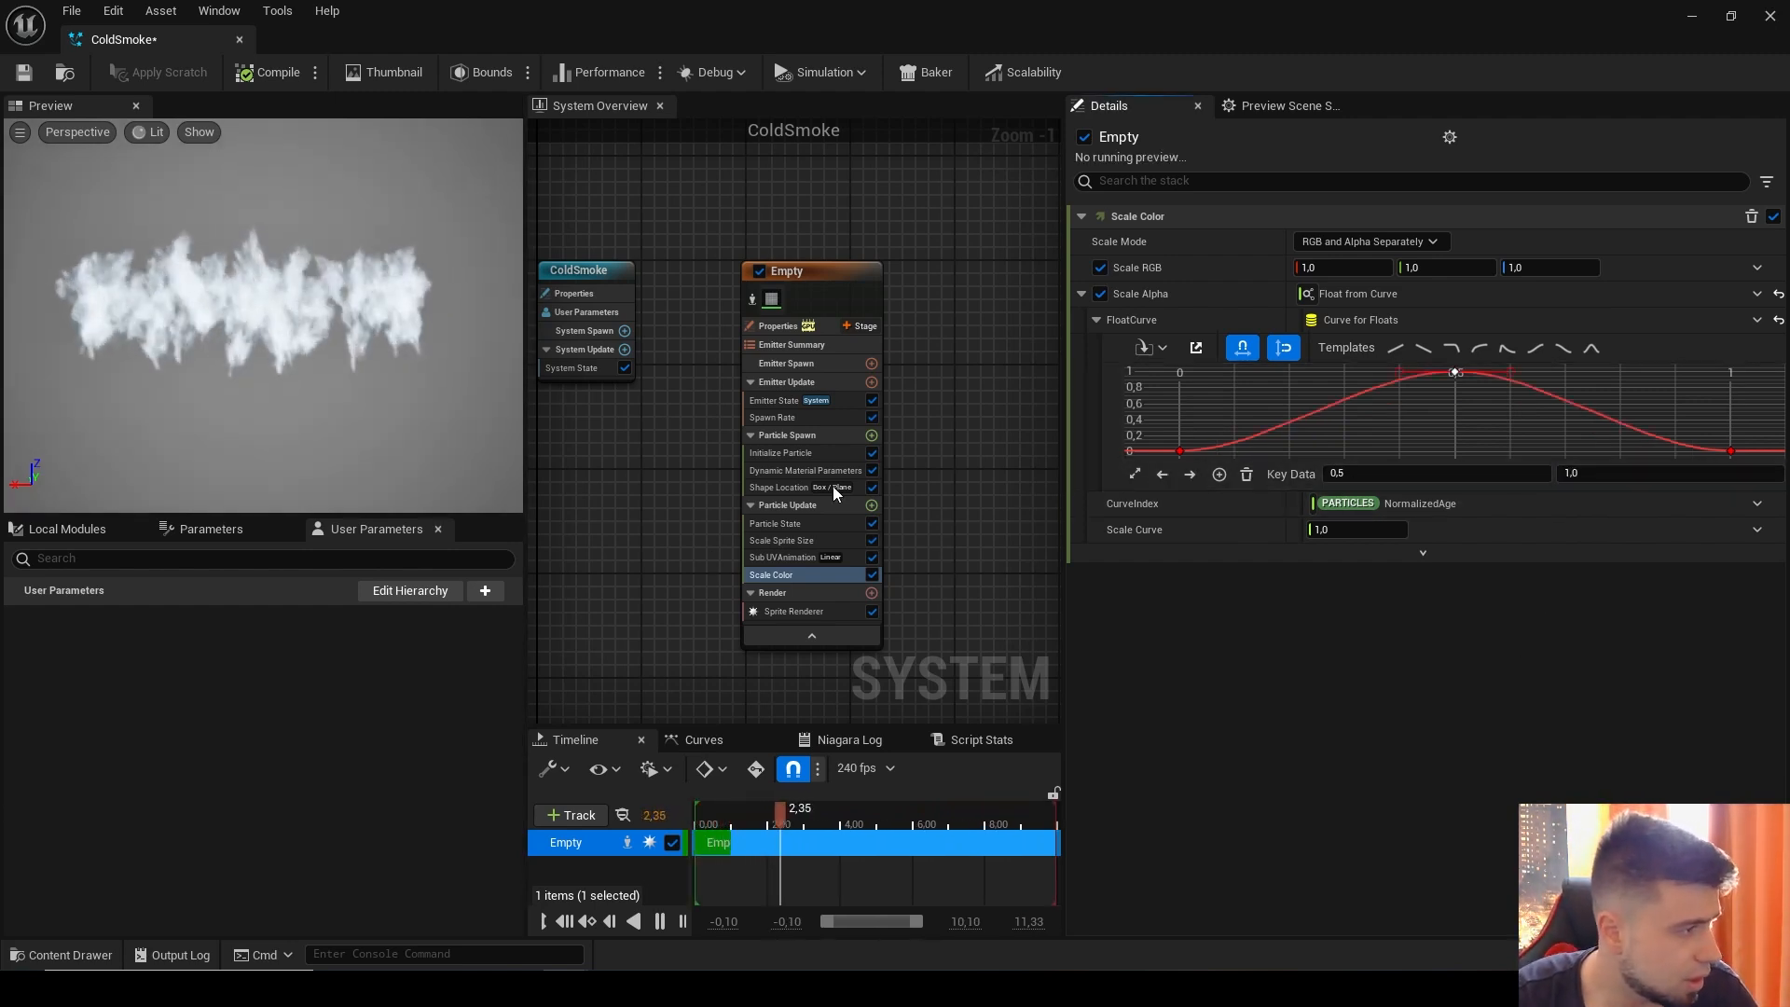
click(28, 80)
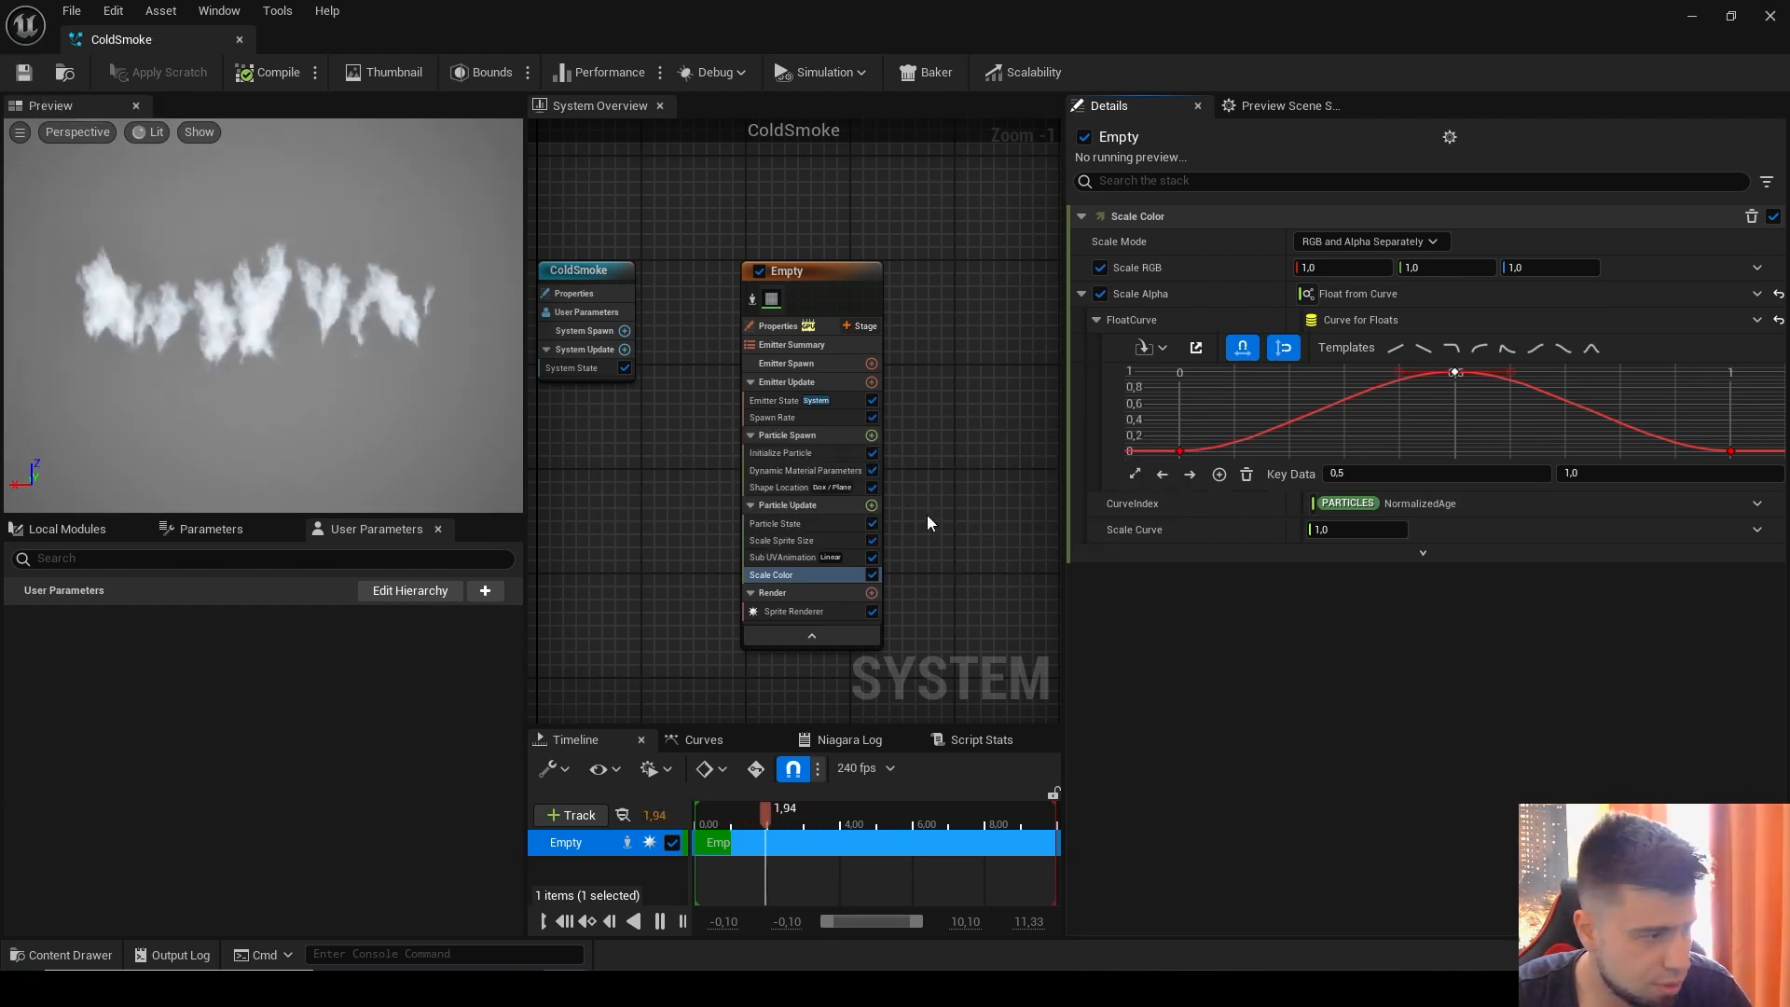
Step: Add a Drag module to Particle Update and fix its unmet dependency by adding Solve Forces and Velocity
click(872, 504)
text(dra)
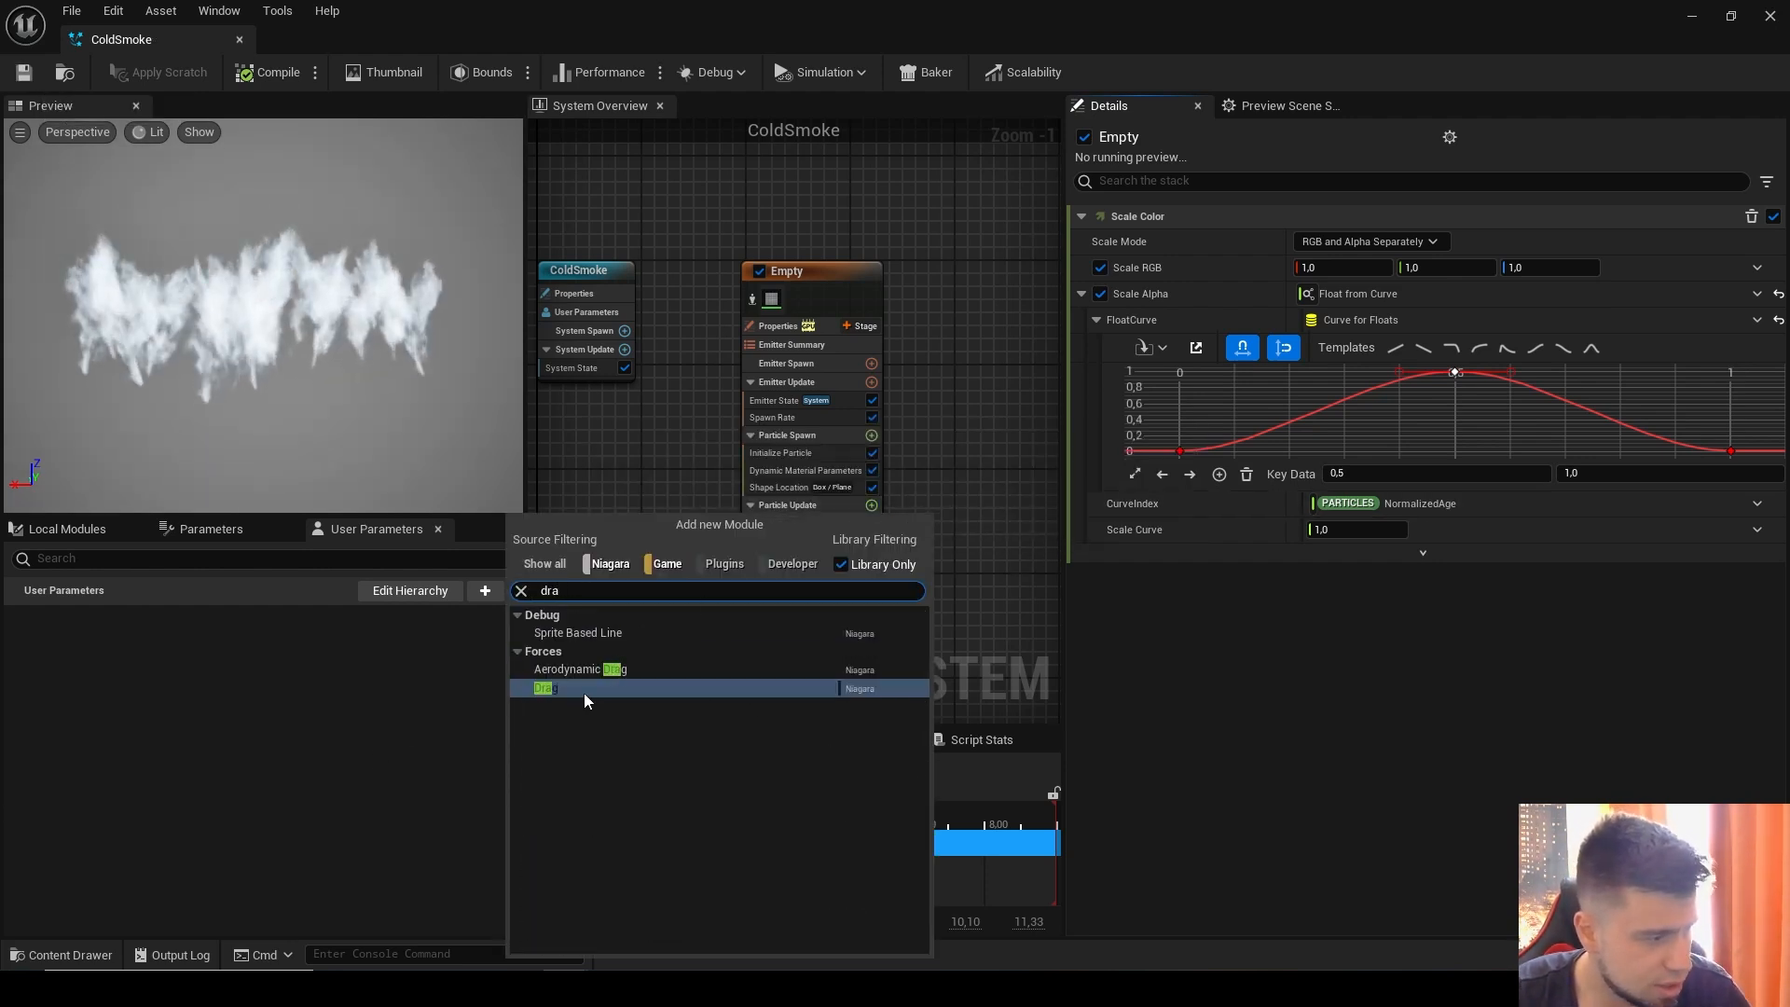
click(583, 691)
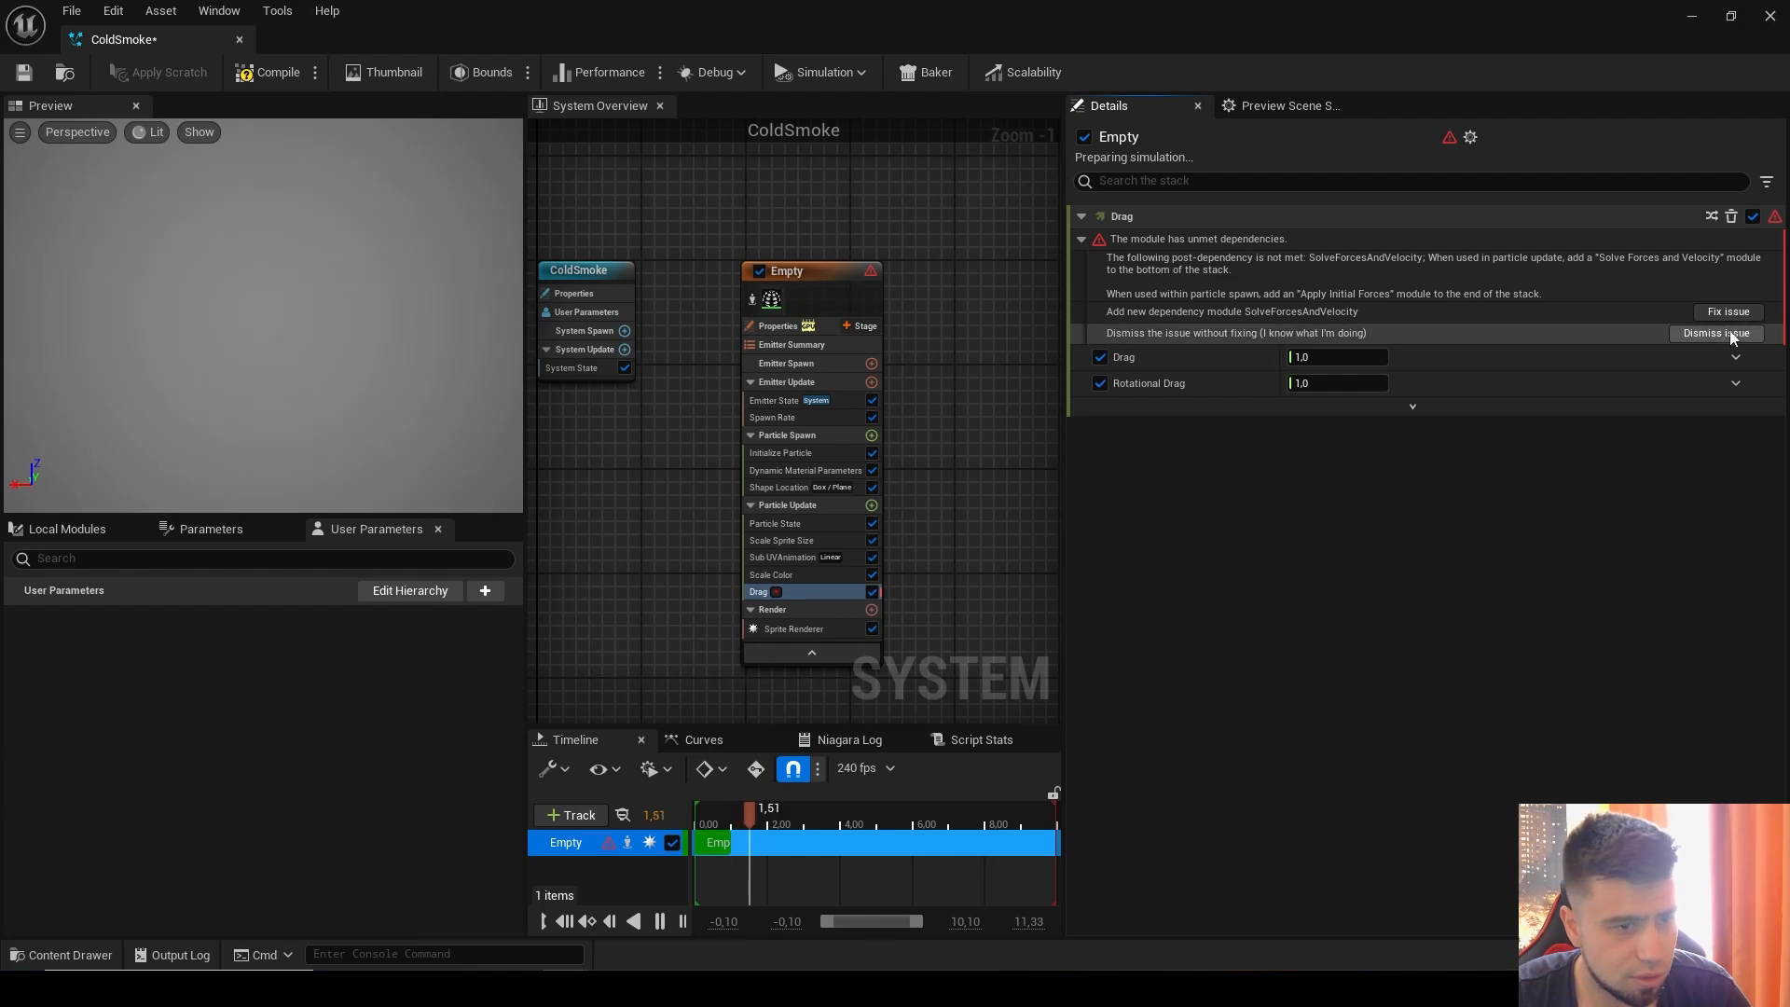
click(1729, 311)
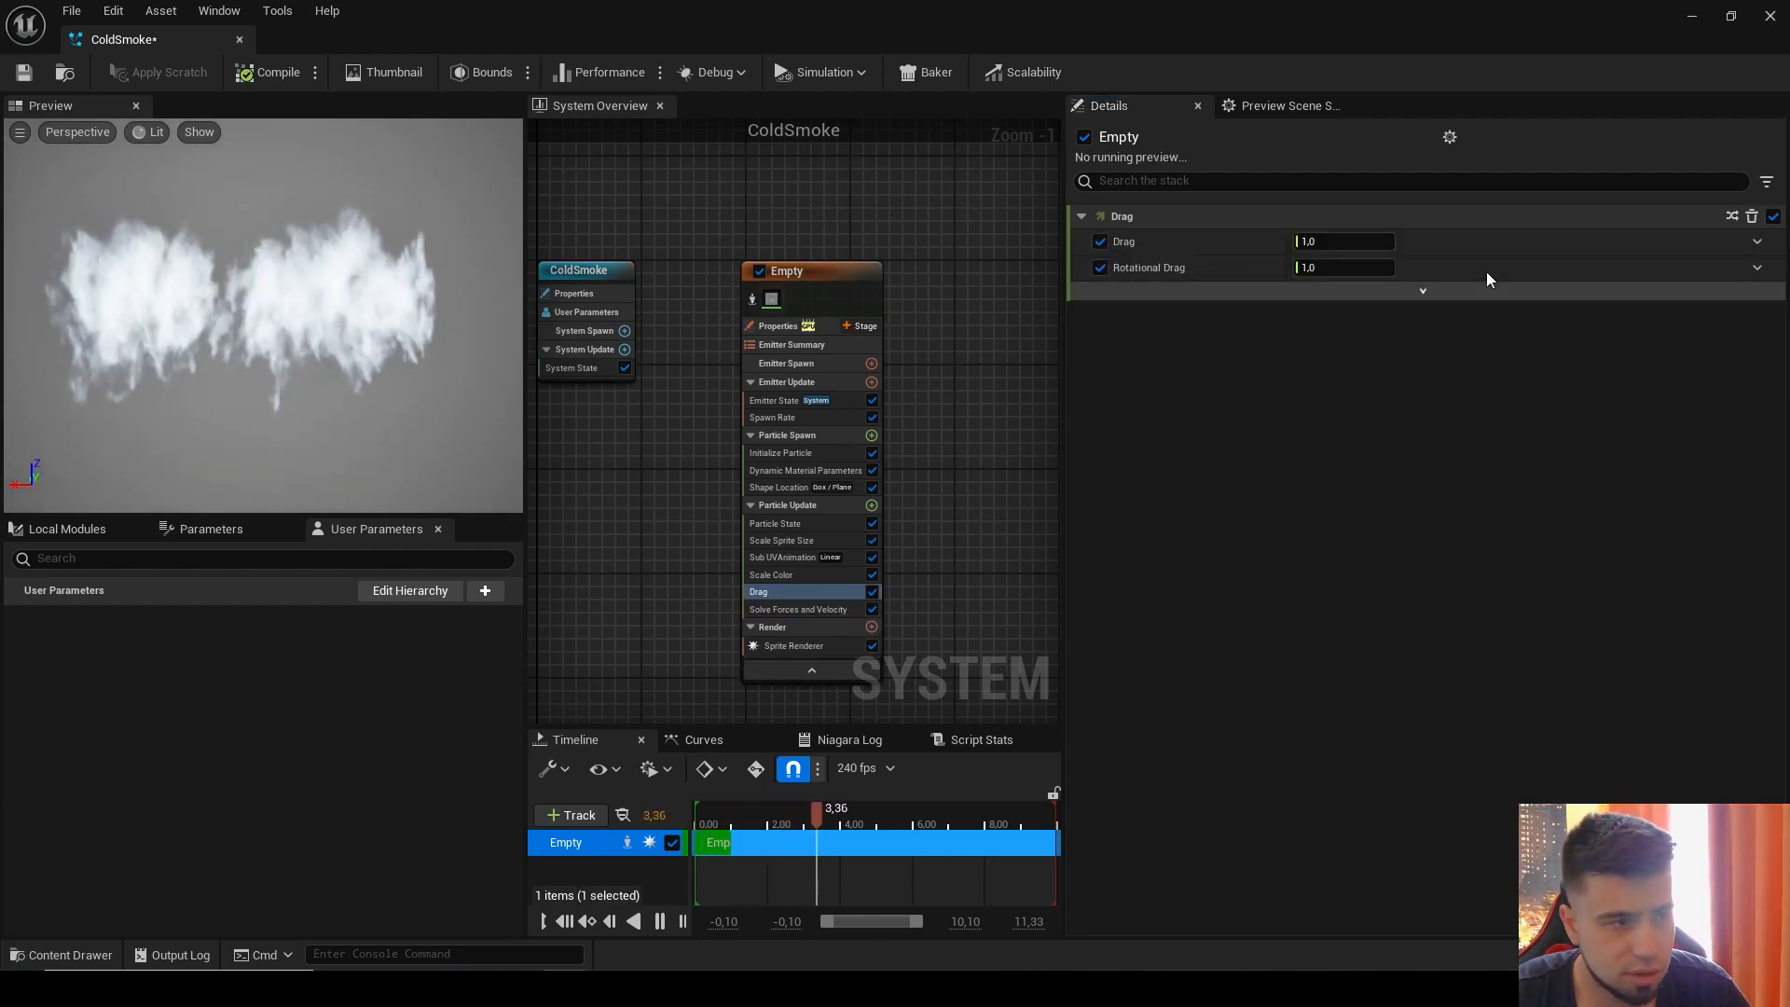
Step: Set the Drag module's Drag value to 2 and save the system
click(1374, 243)
text(2)
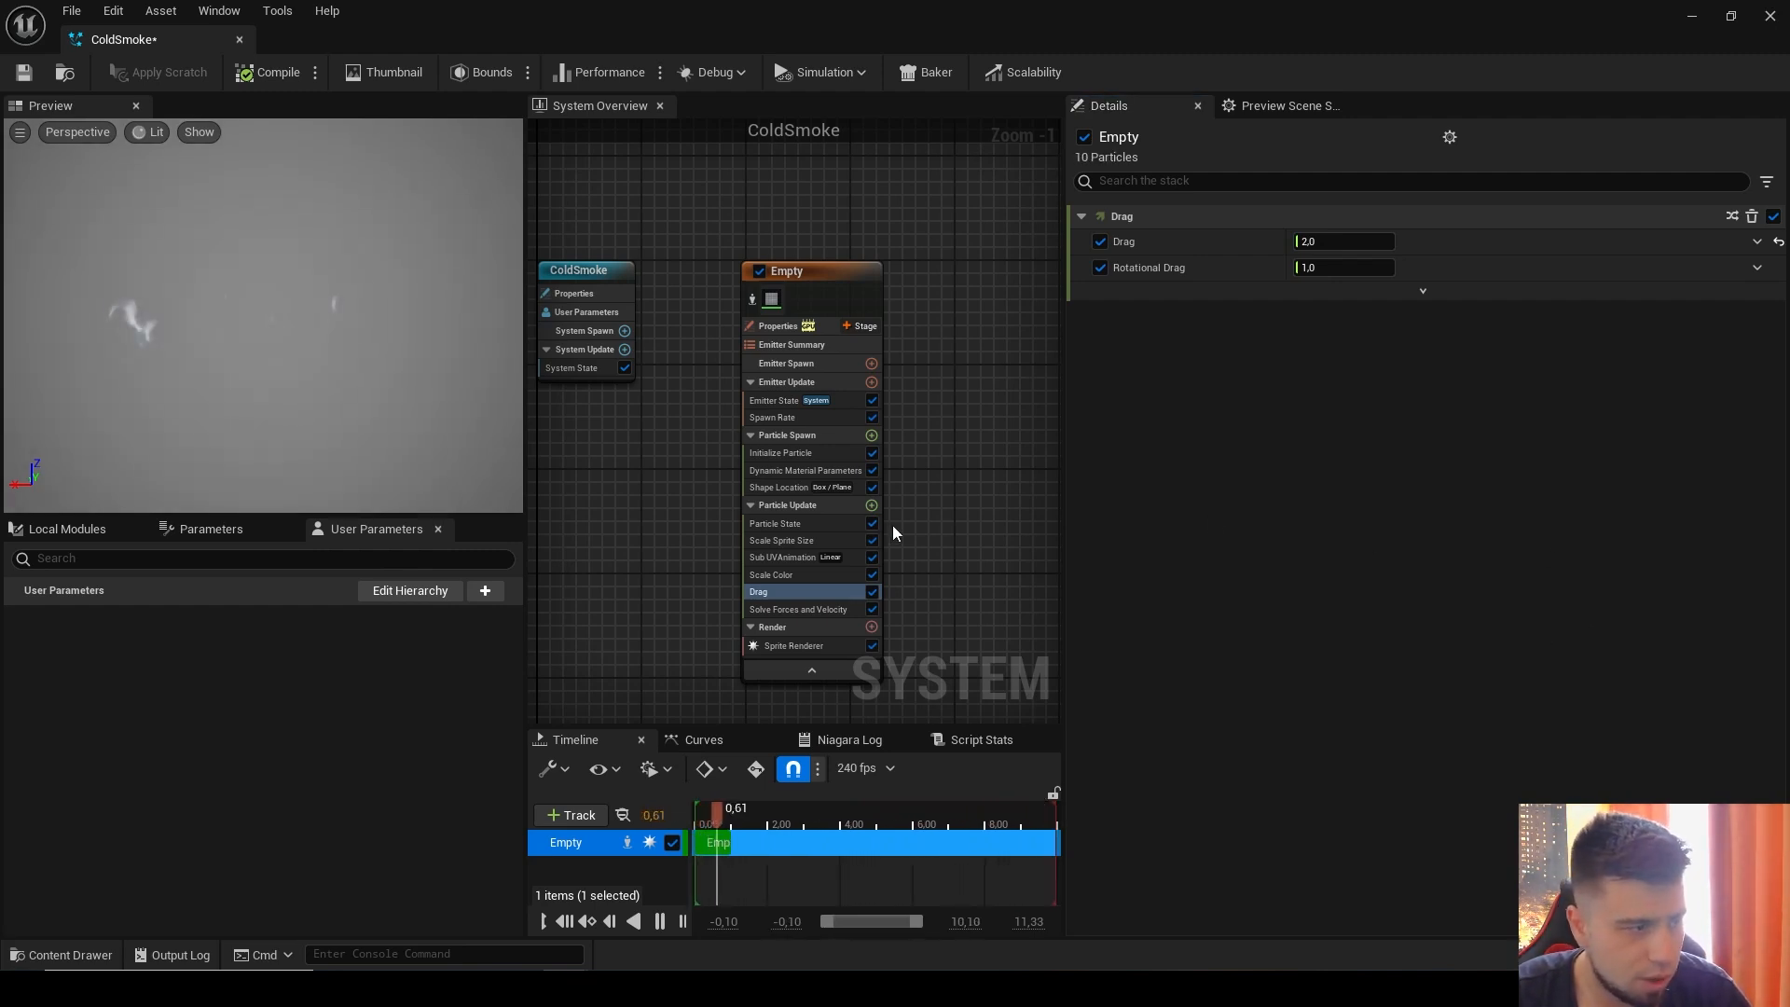
right_drag(970, 522, 967, 452)
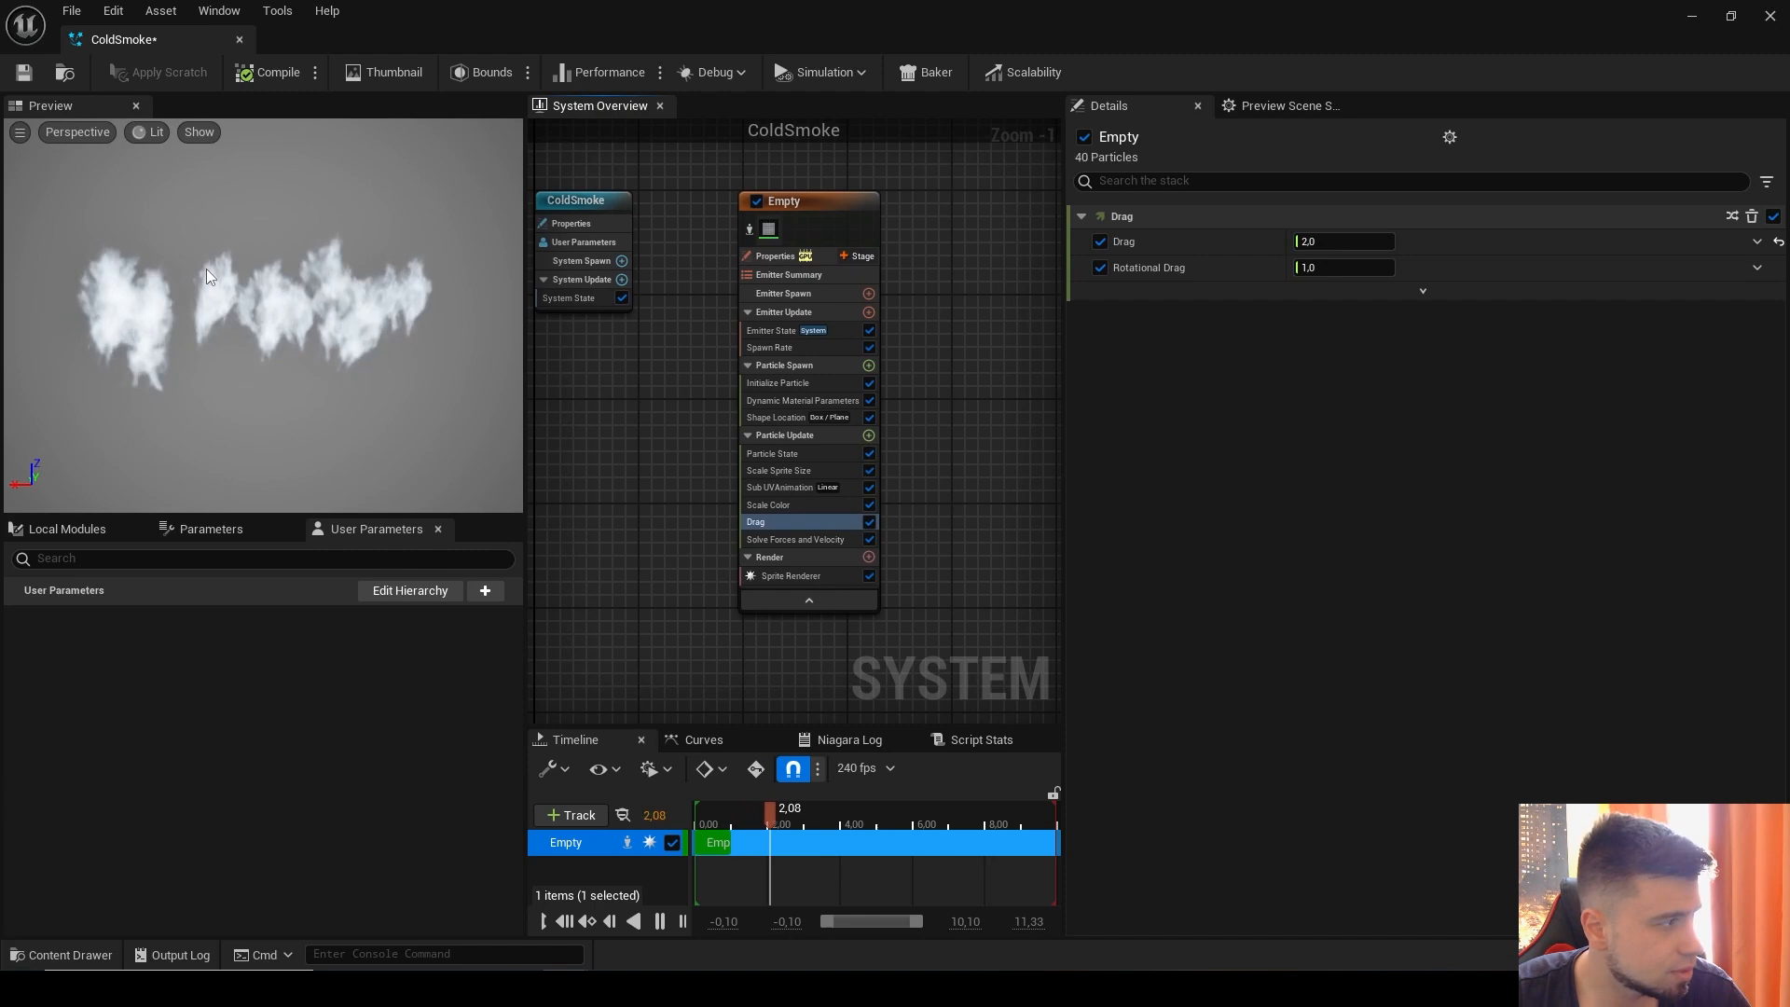
click(25, 72)
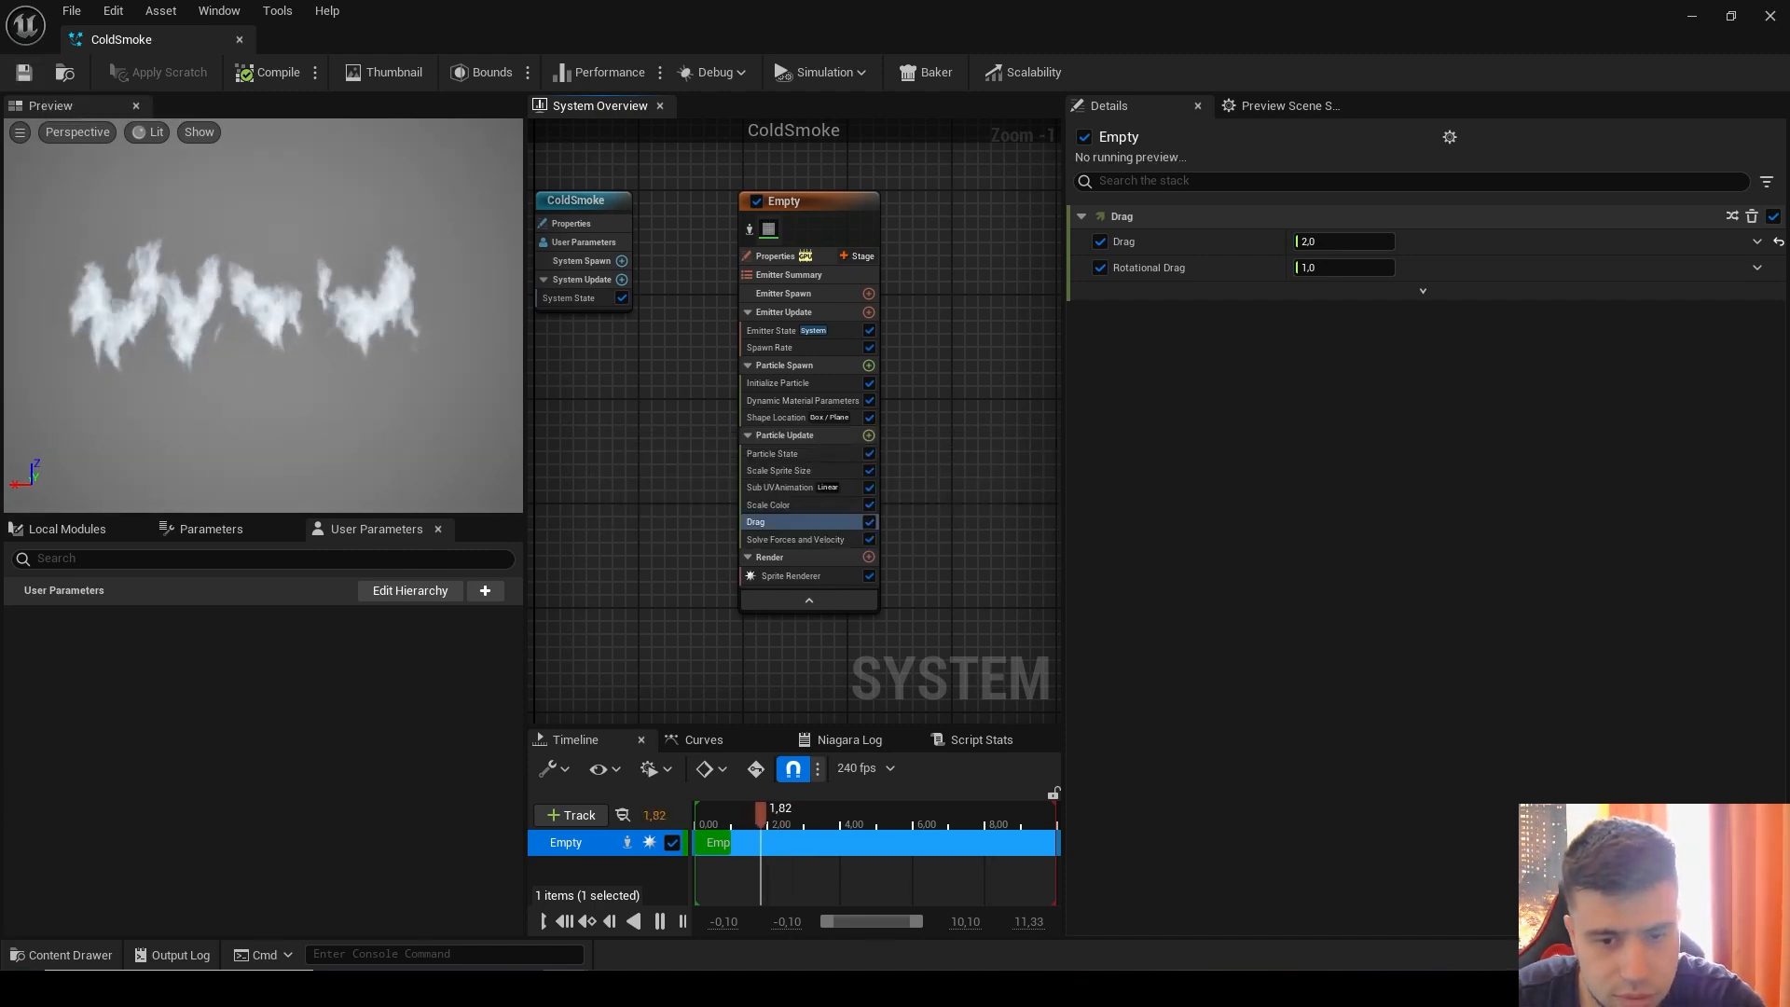
Step: Review the settings of the emitter's modules, from Particle Update back through Particle Spawn to Emitter State
scroll(866, 503, up, 1)
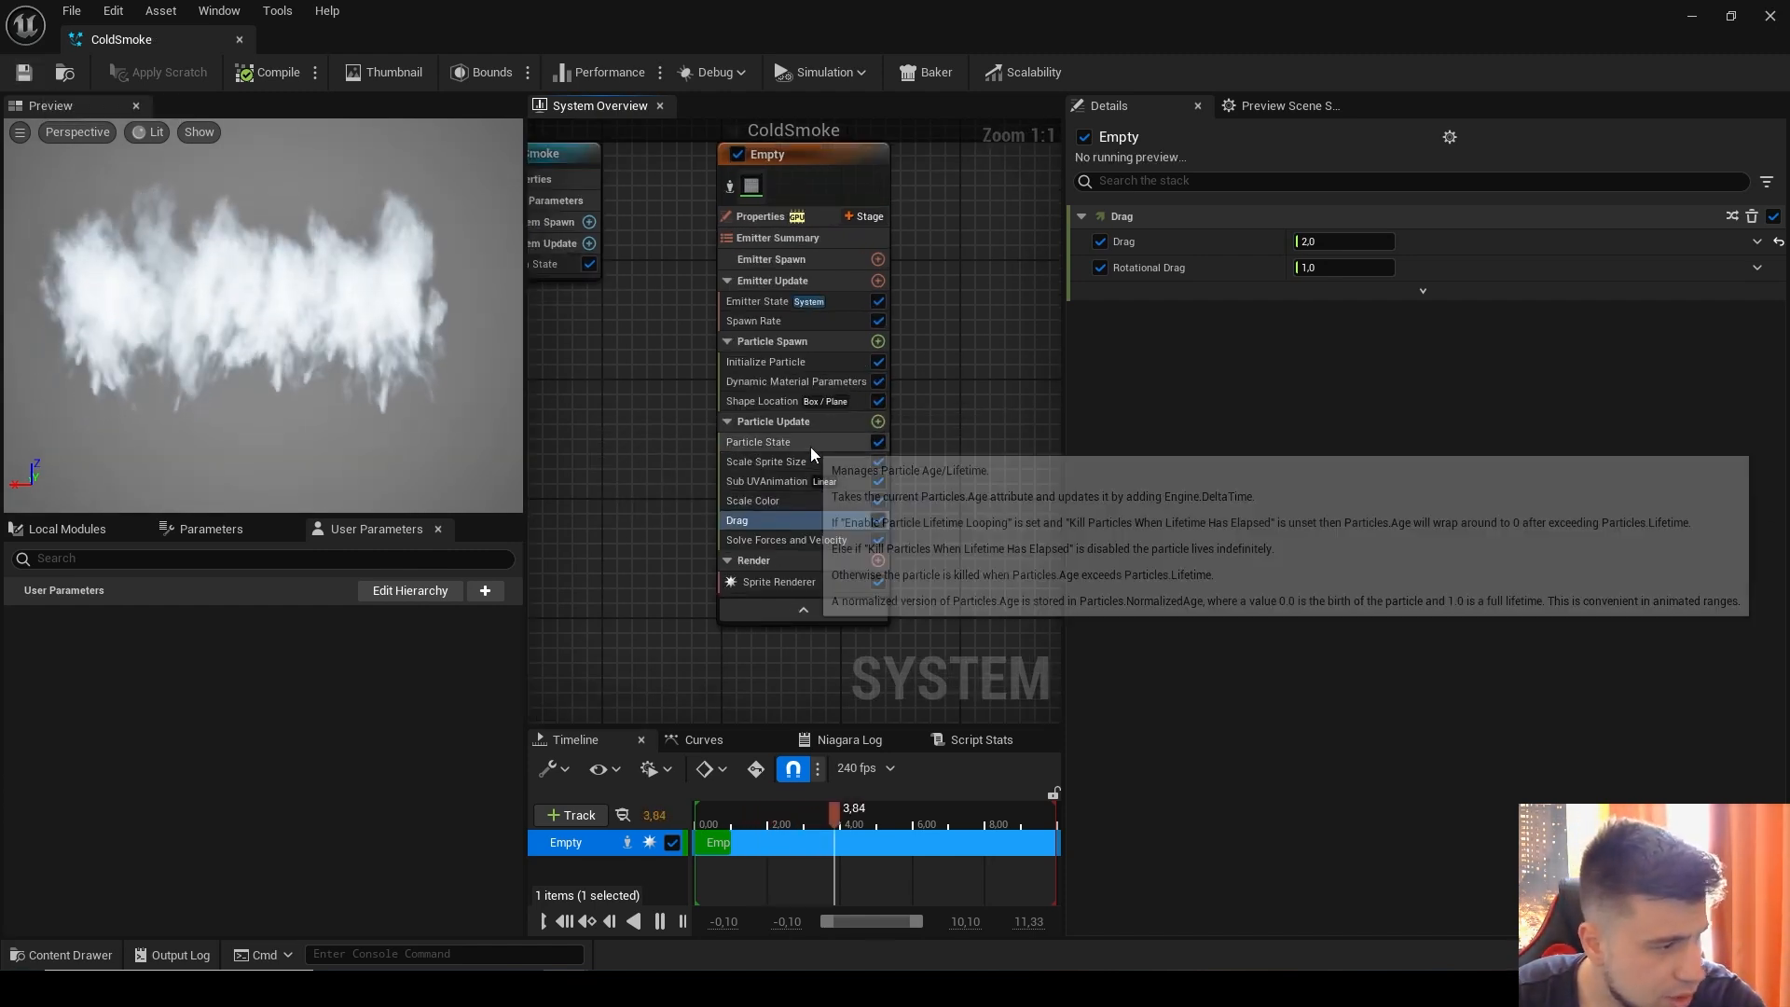
click(809, 444)
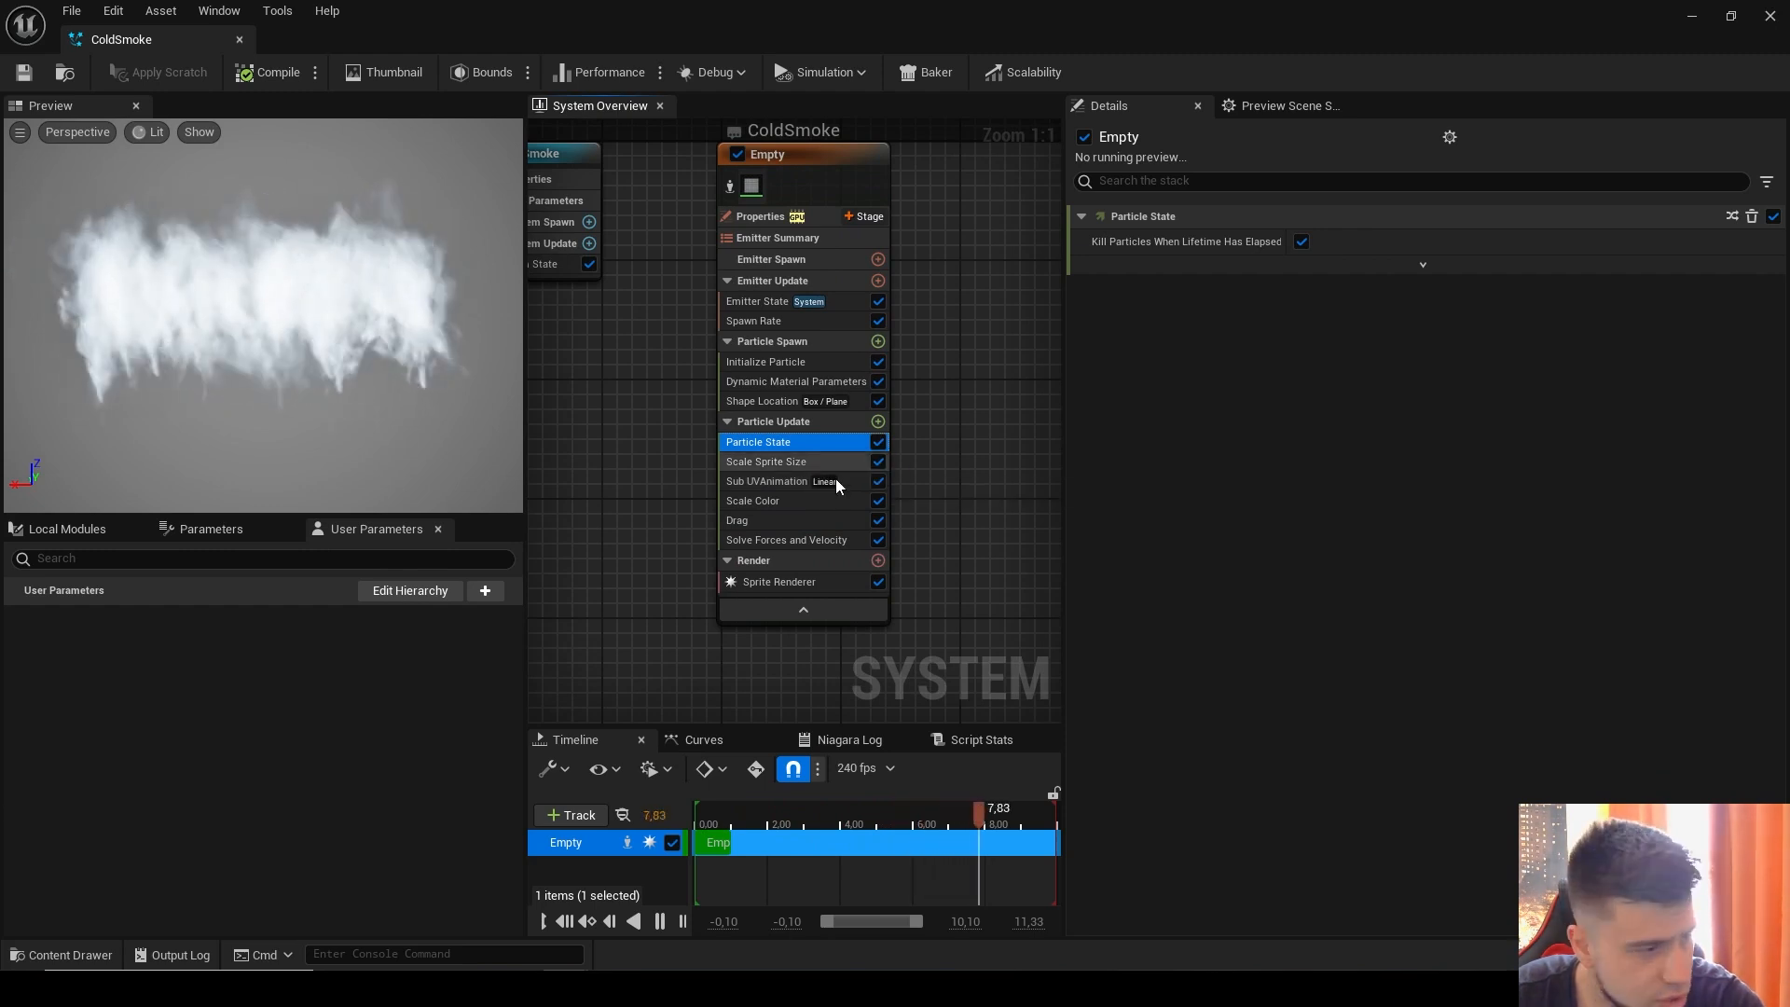
click(828, 540)
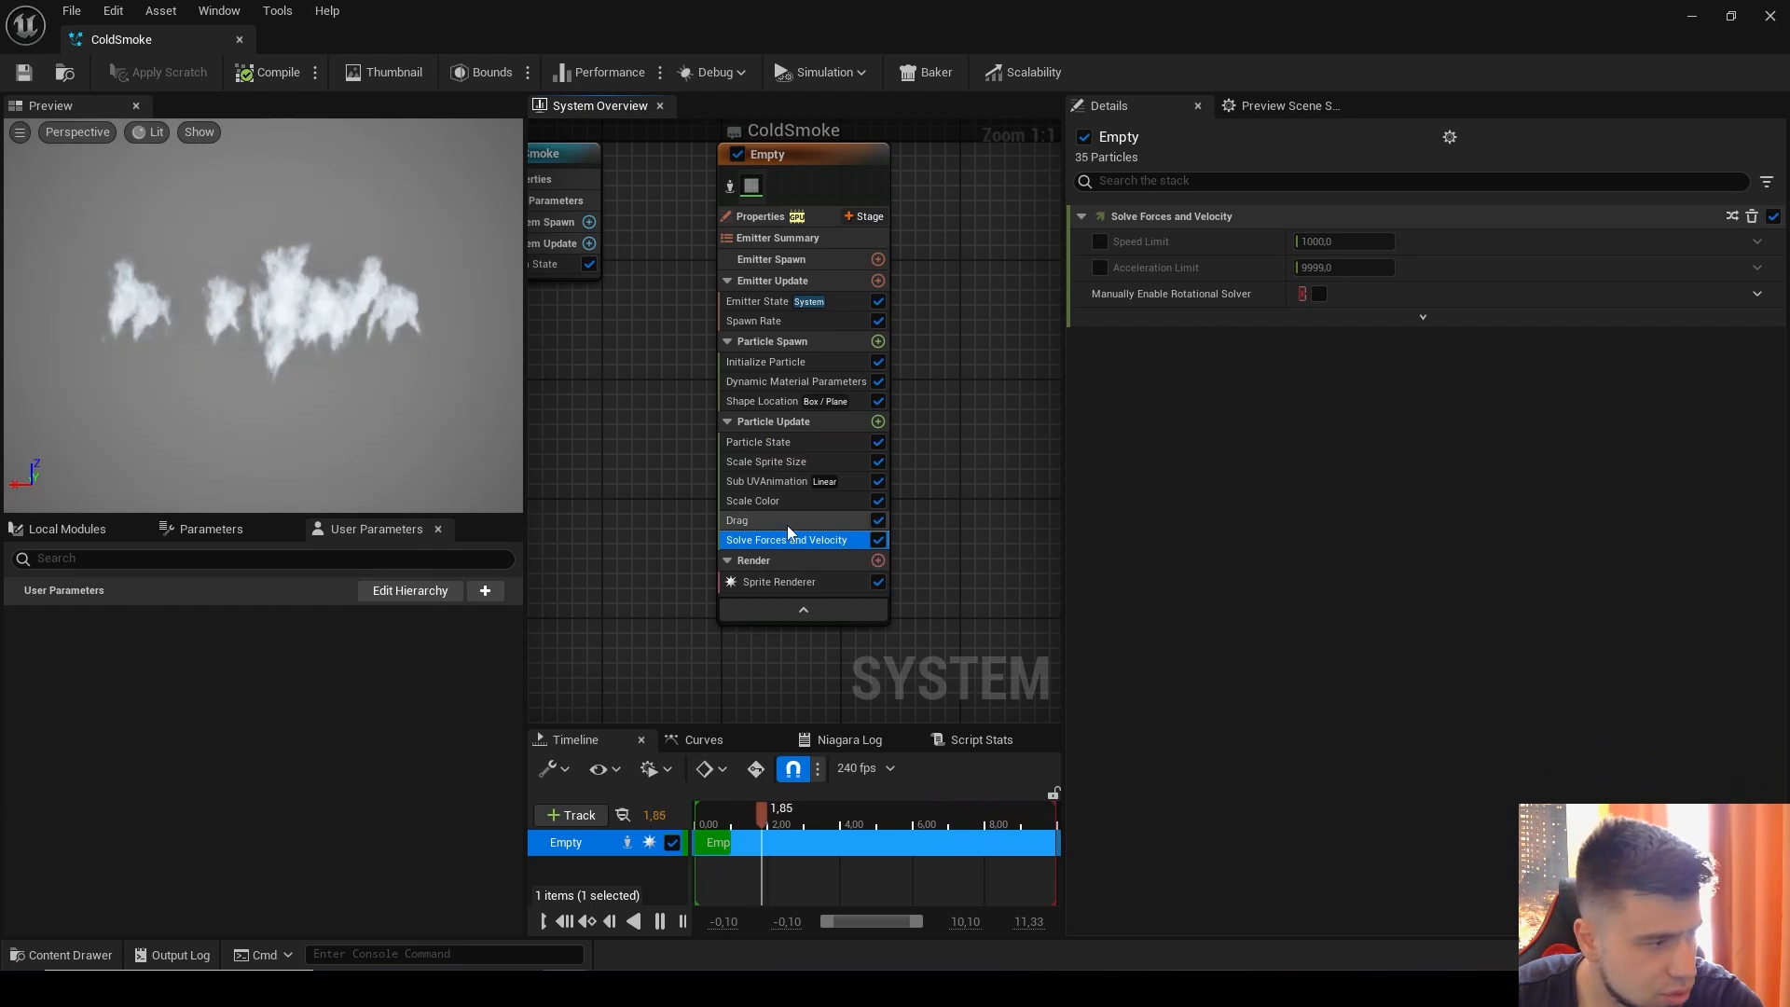
click(787, 523)
click(776, 500)
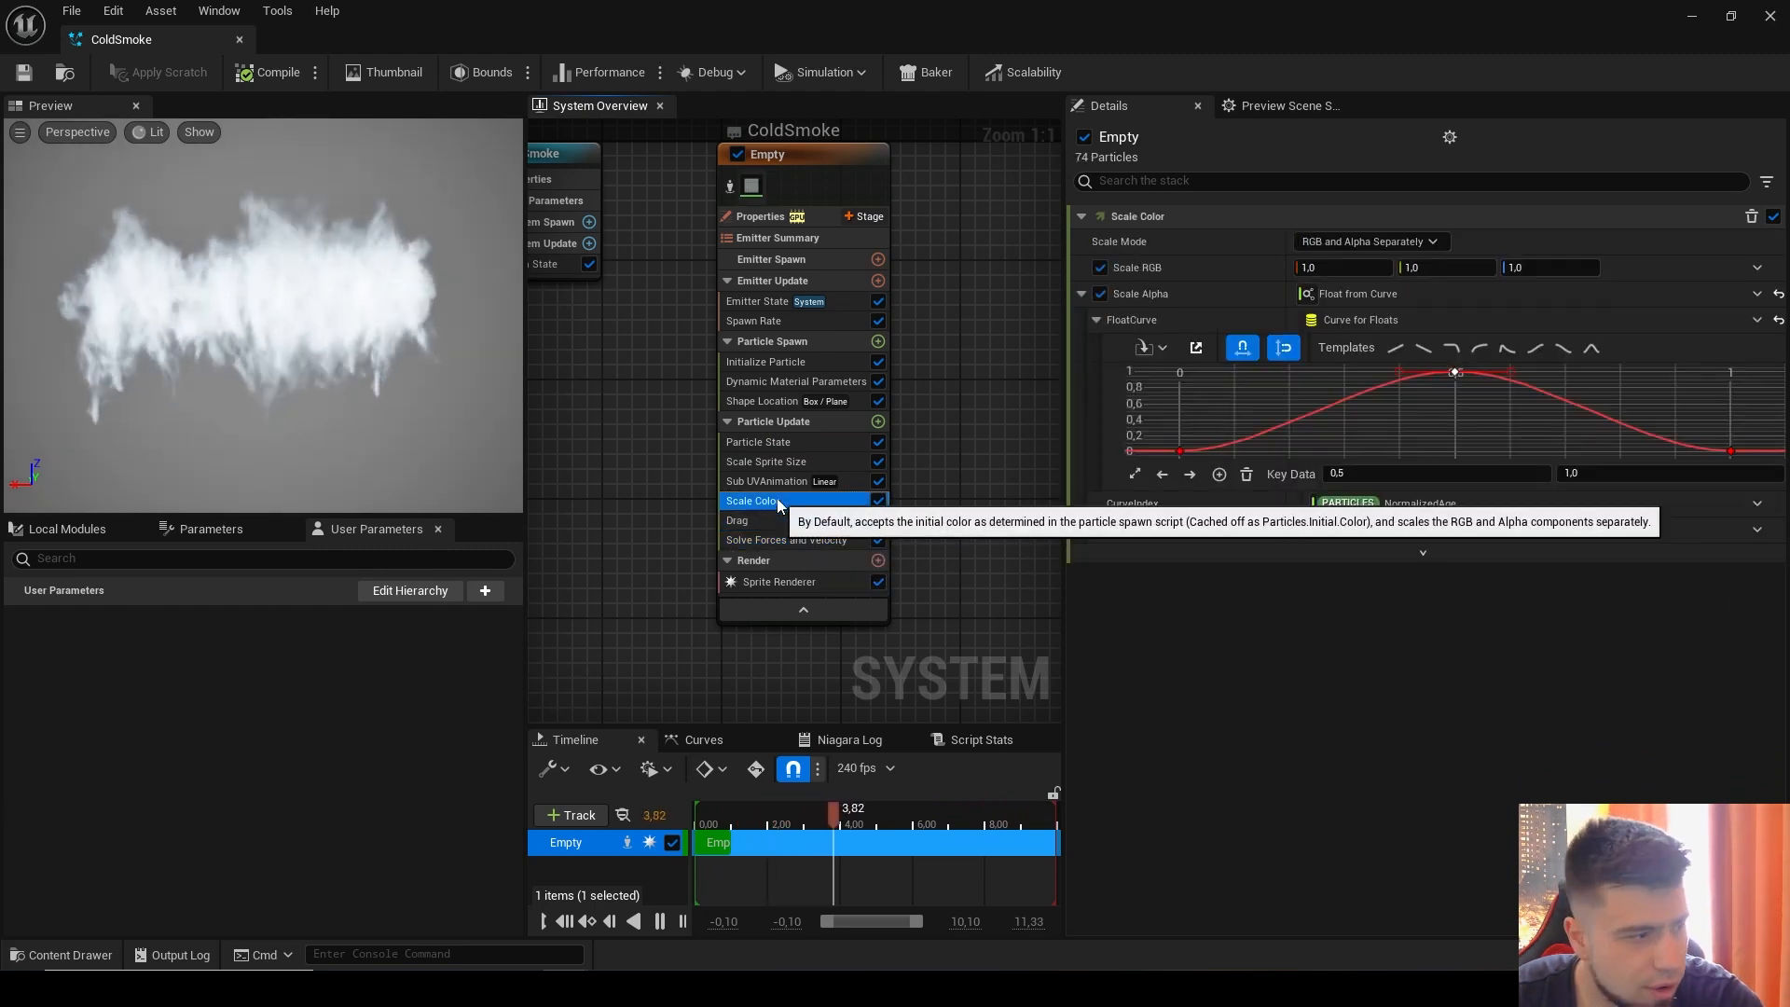
click(775, 476)
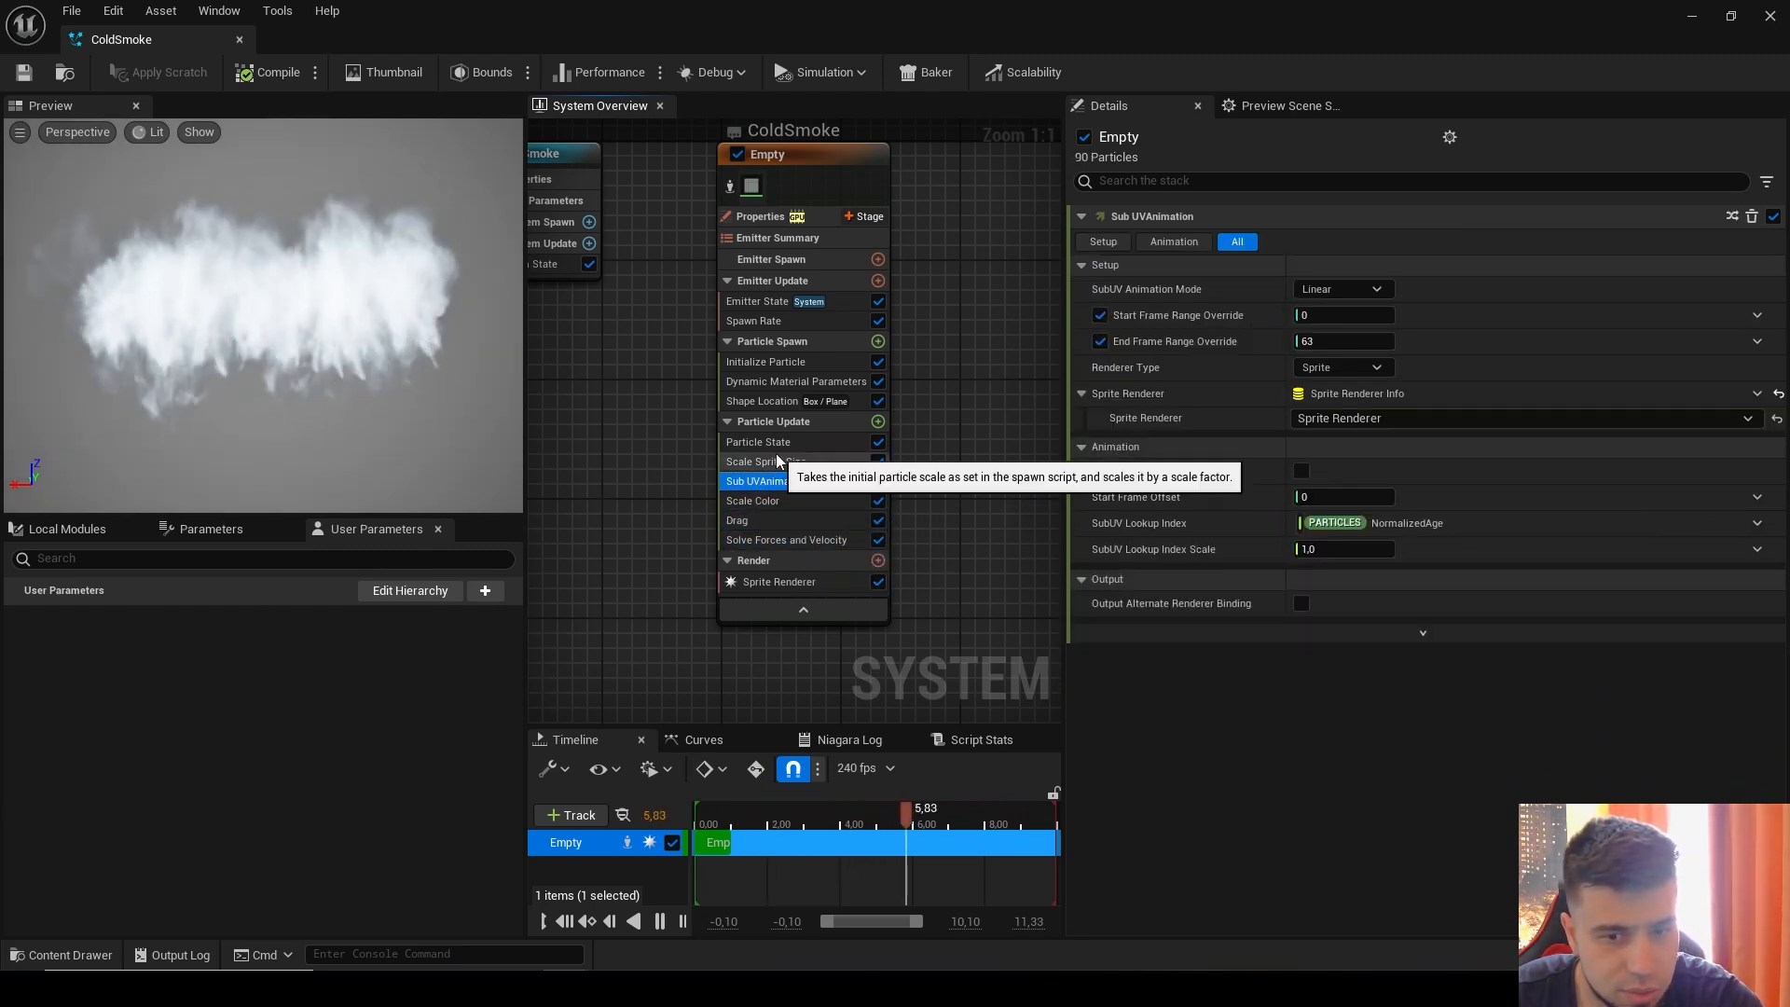
click(778, 460)
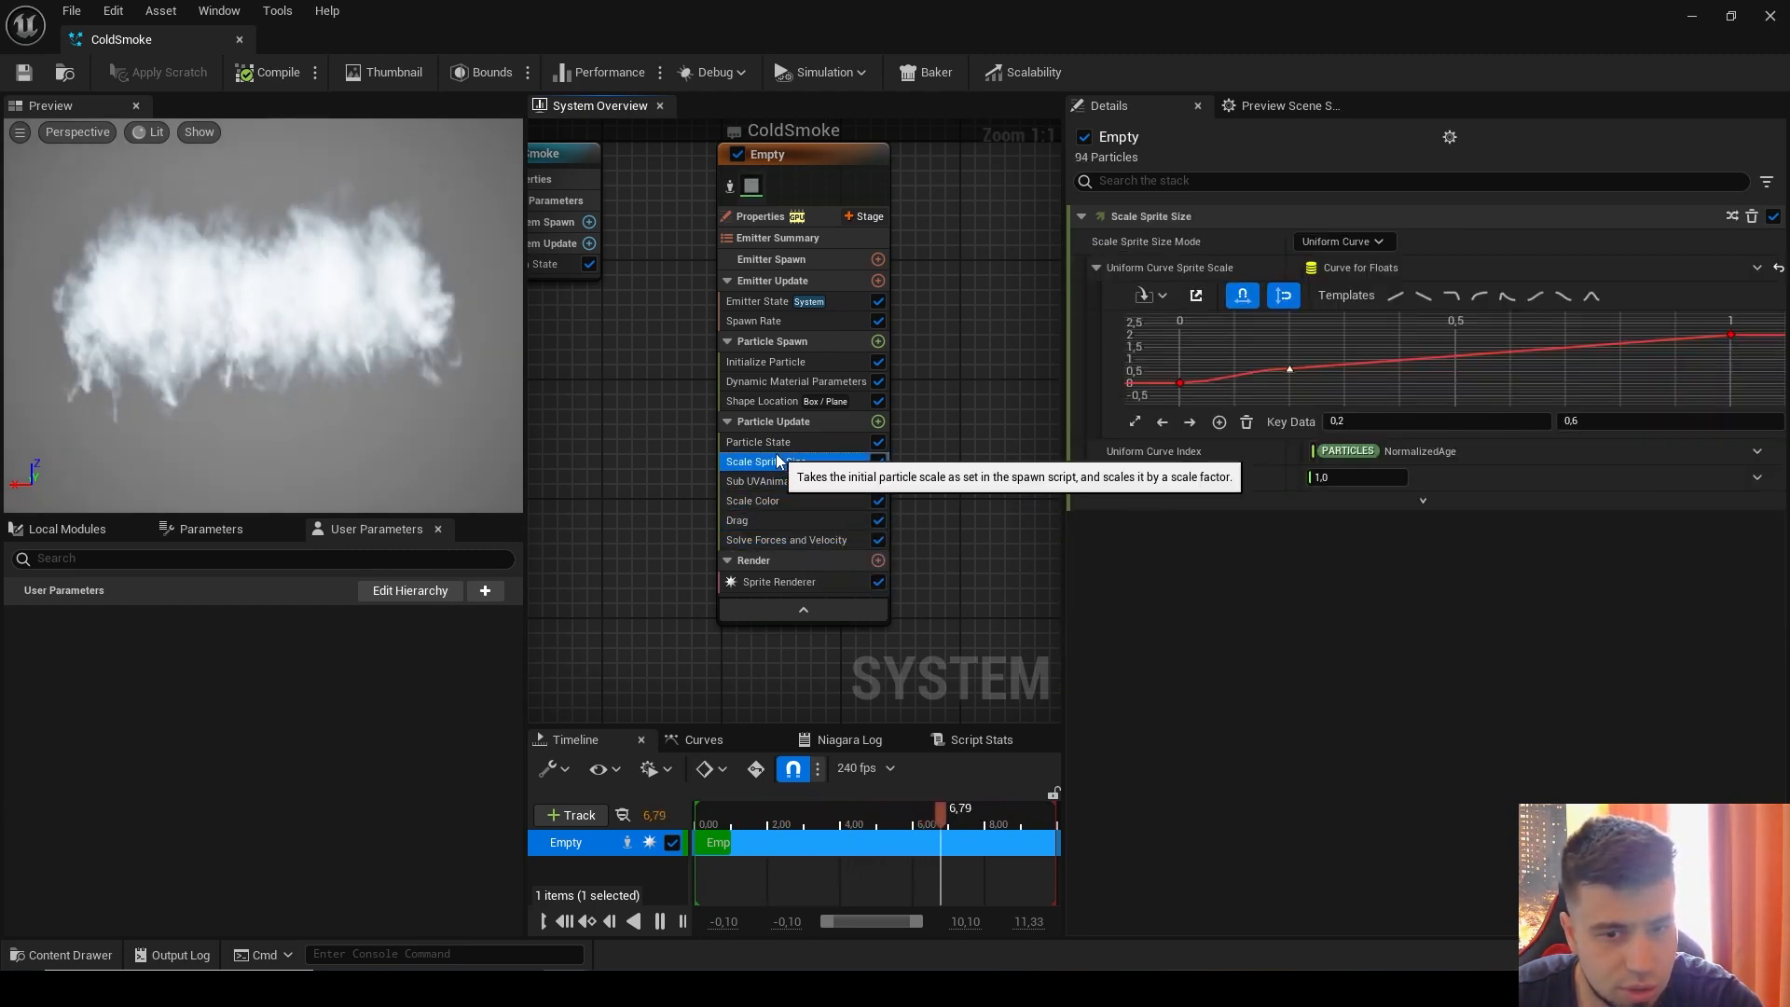
click(772, 406)
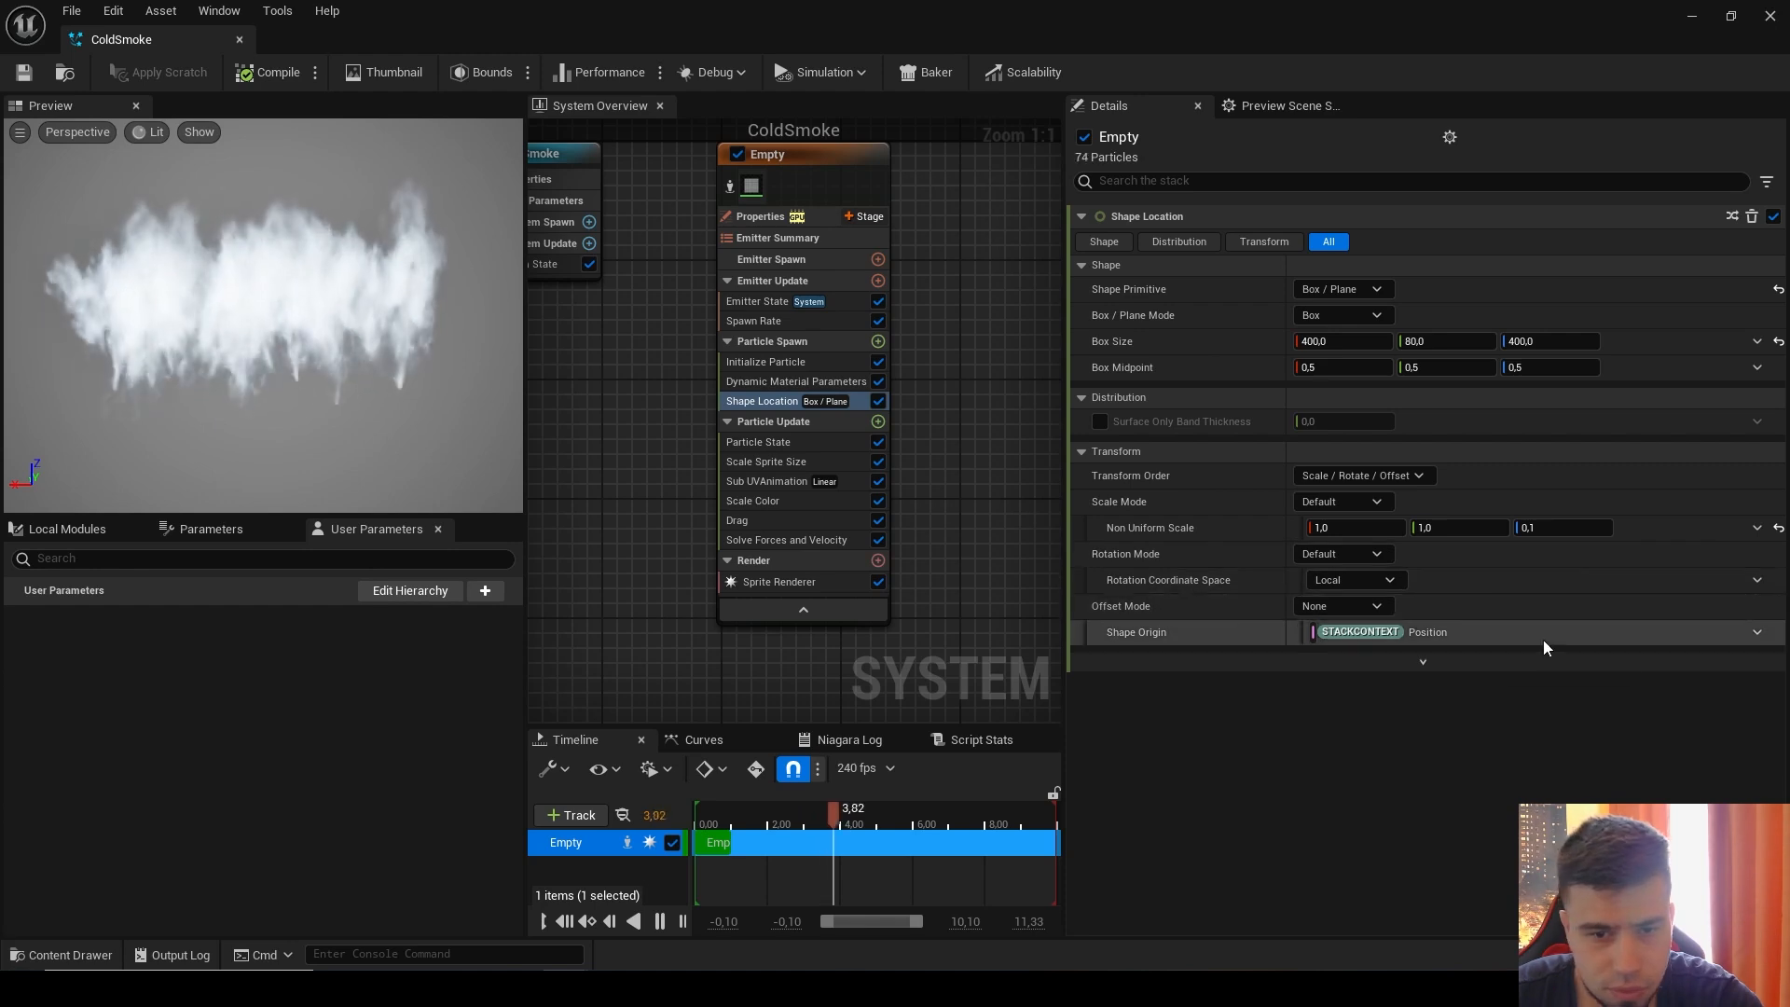
click(815, 381)
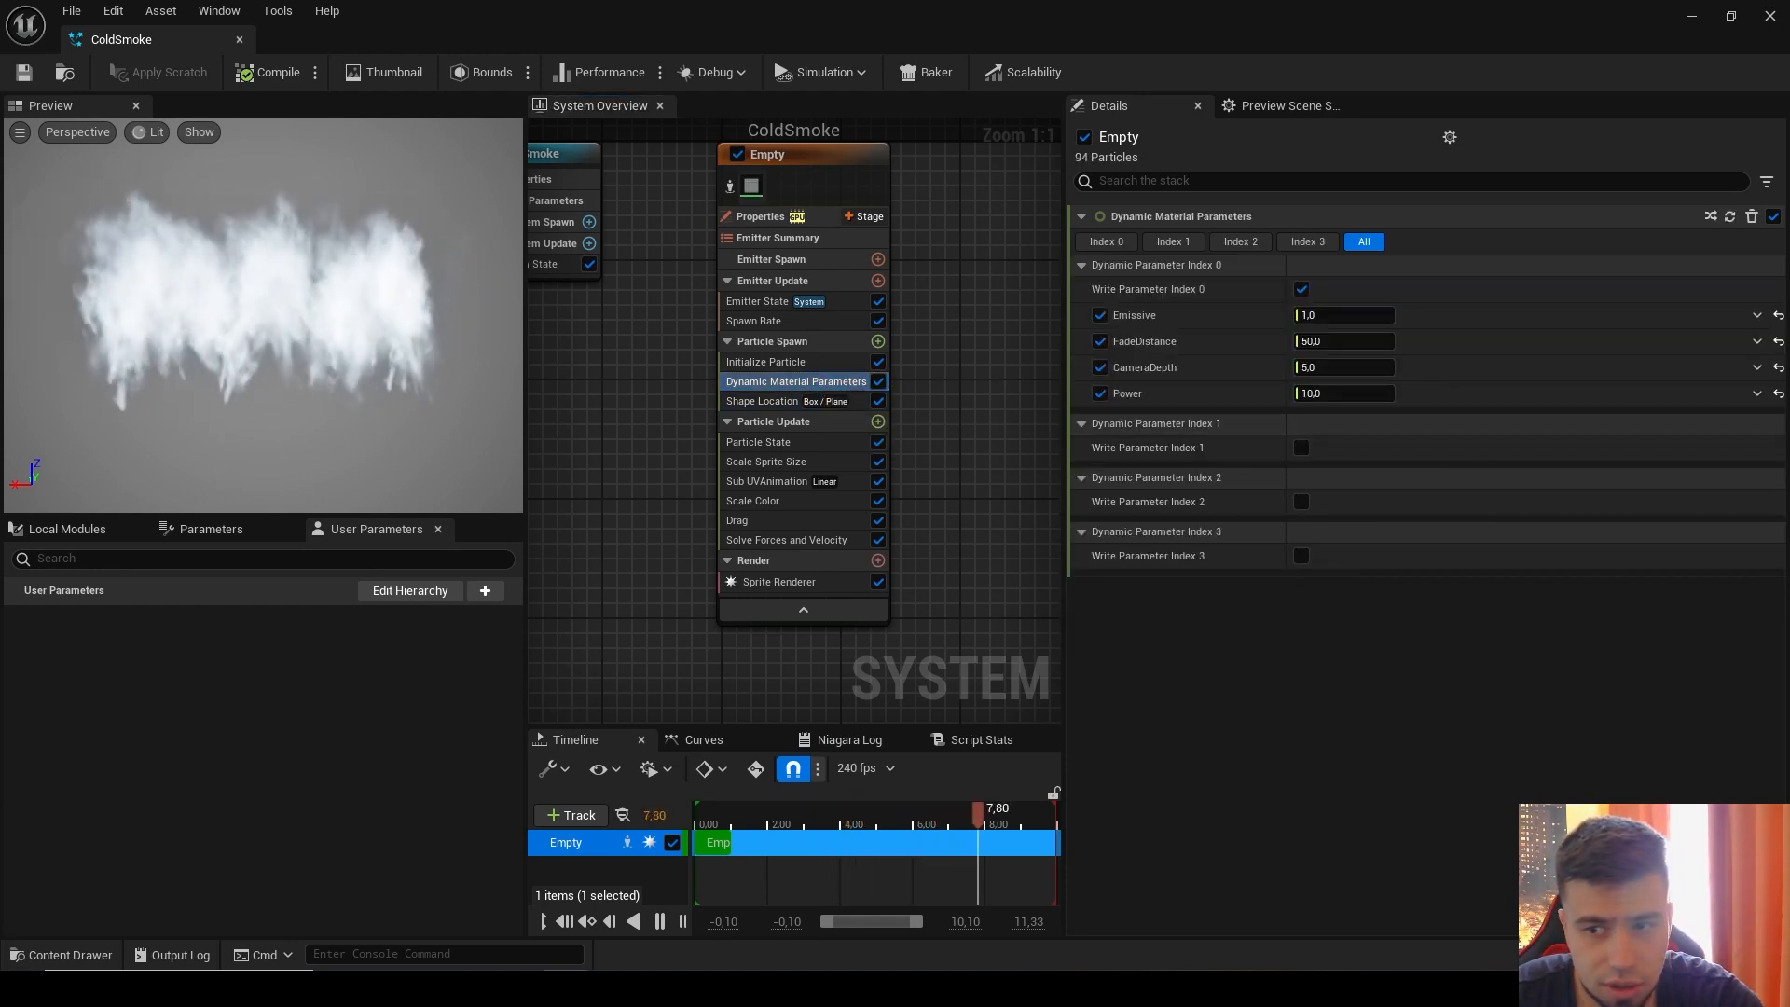
click(773, 361)
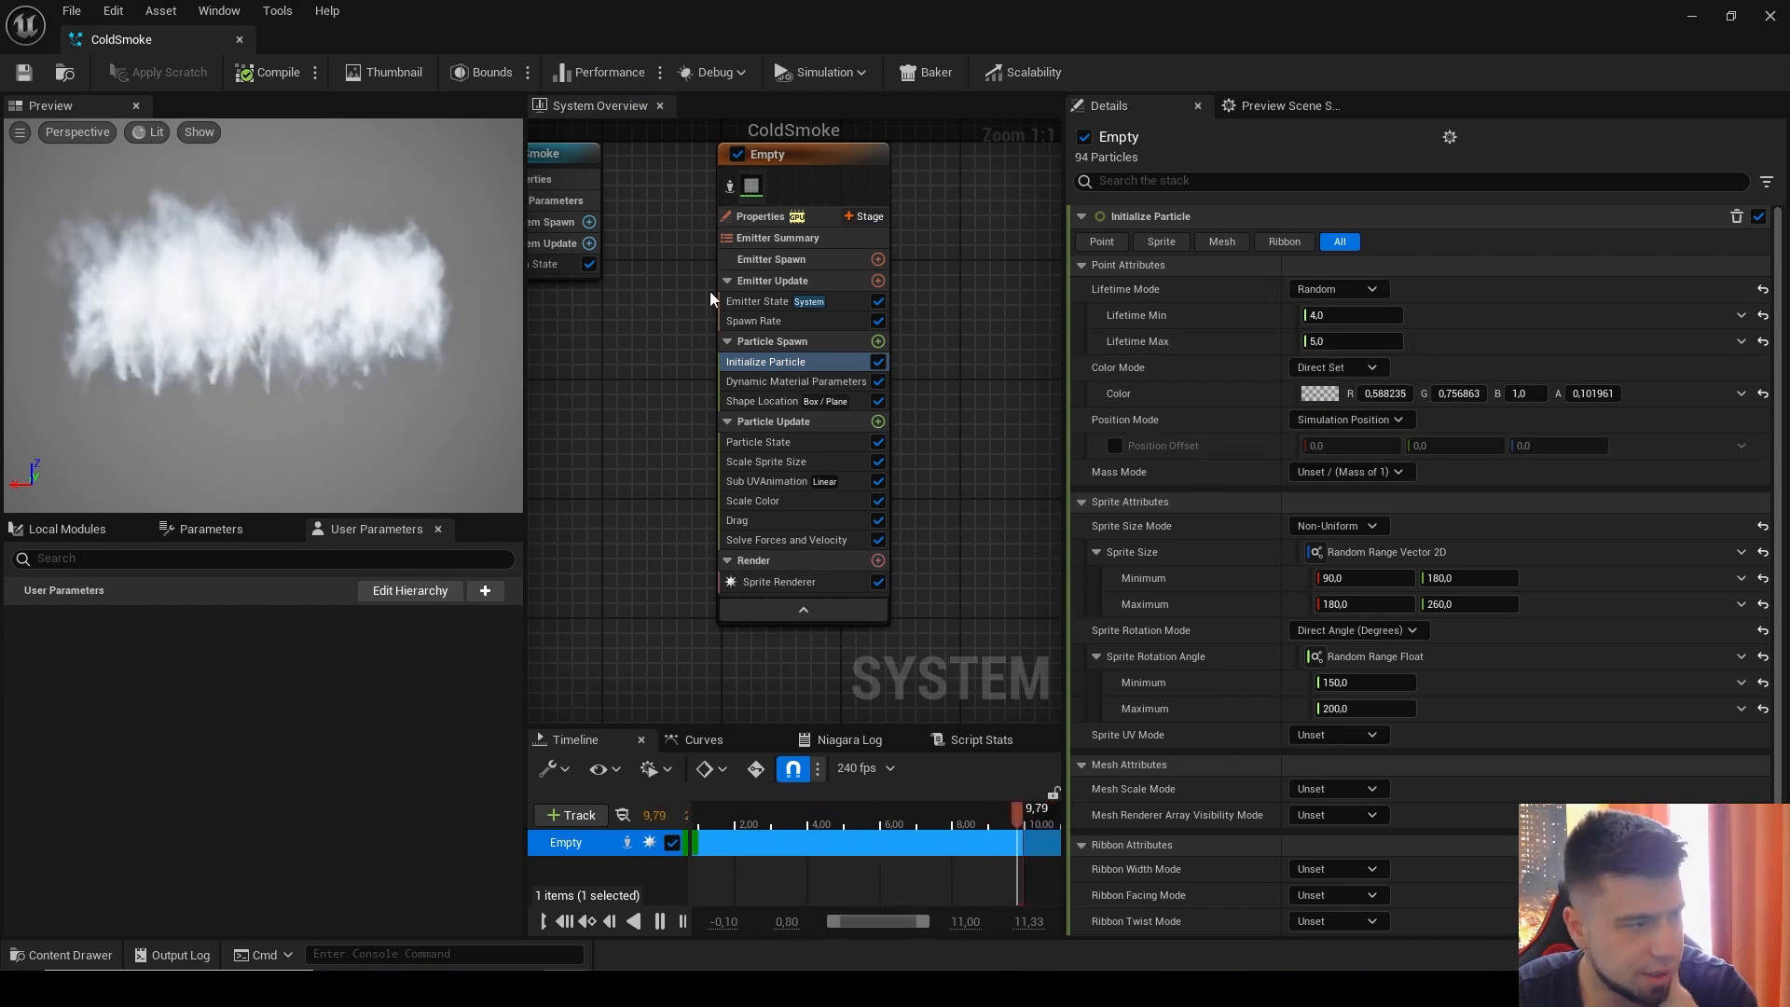
click(757, 301)
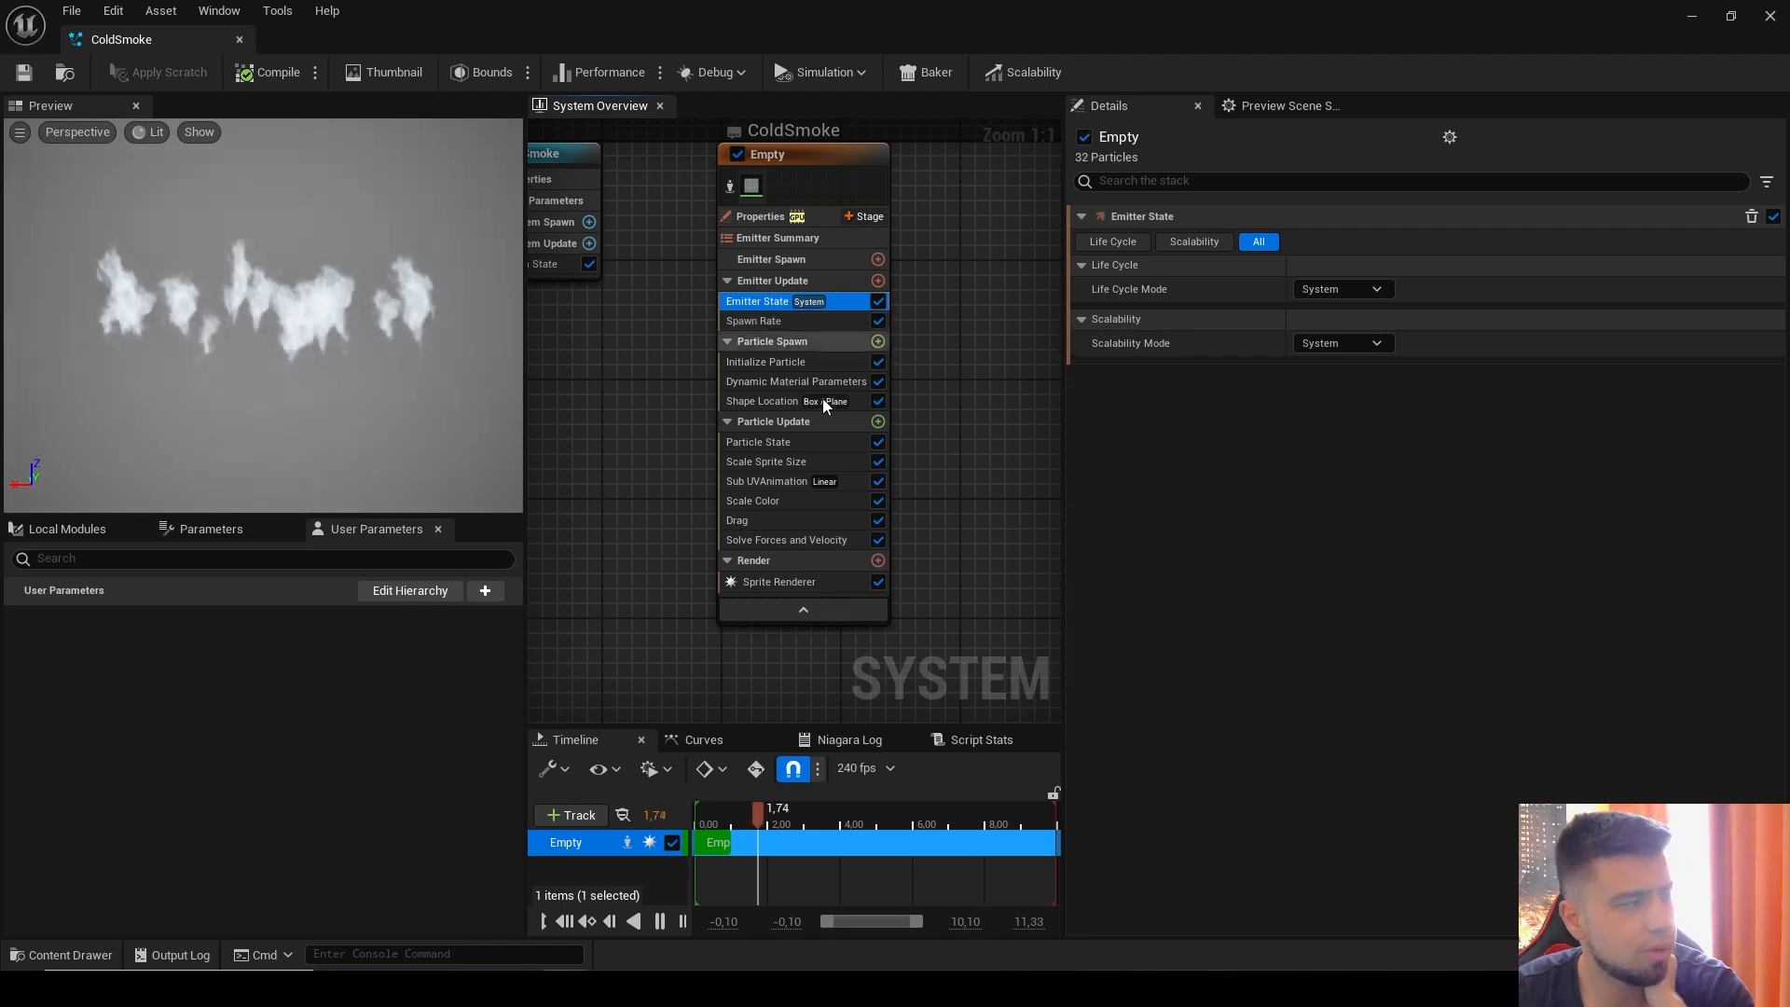
Step: Save the ColdSmoke system, return to the level editor and delete the ColdSmoke_FX actor from the gate
click(28, 76)
click(1692, 16)
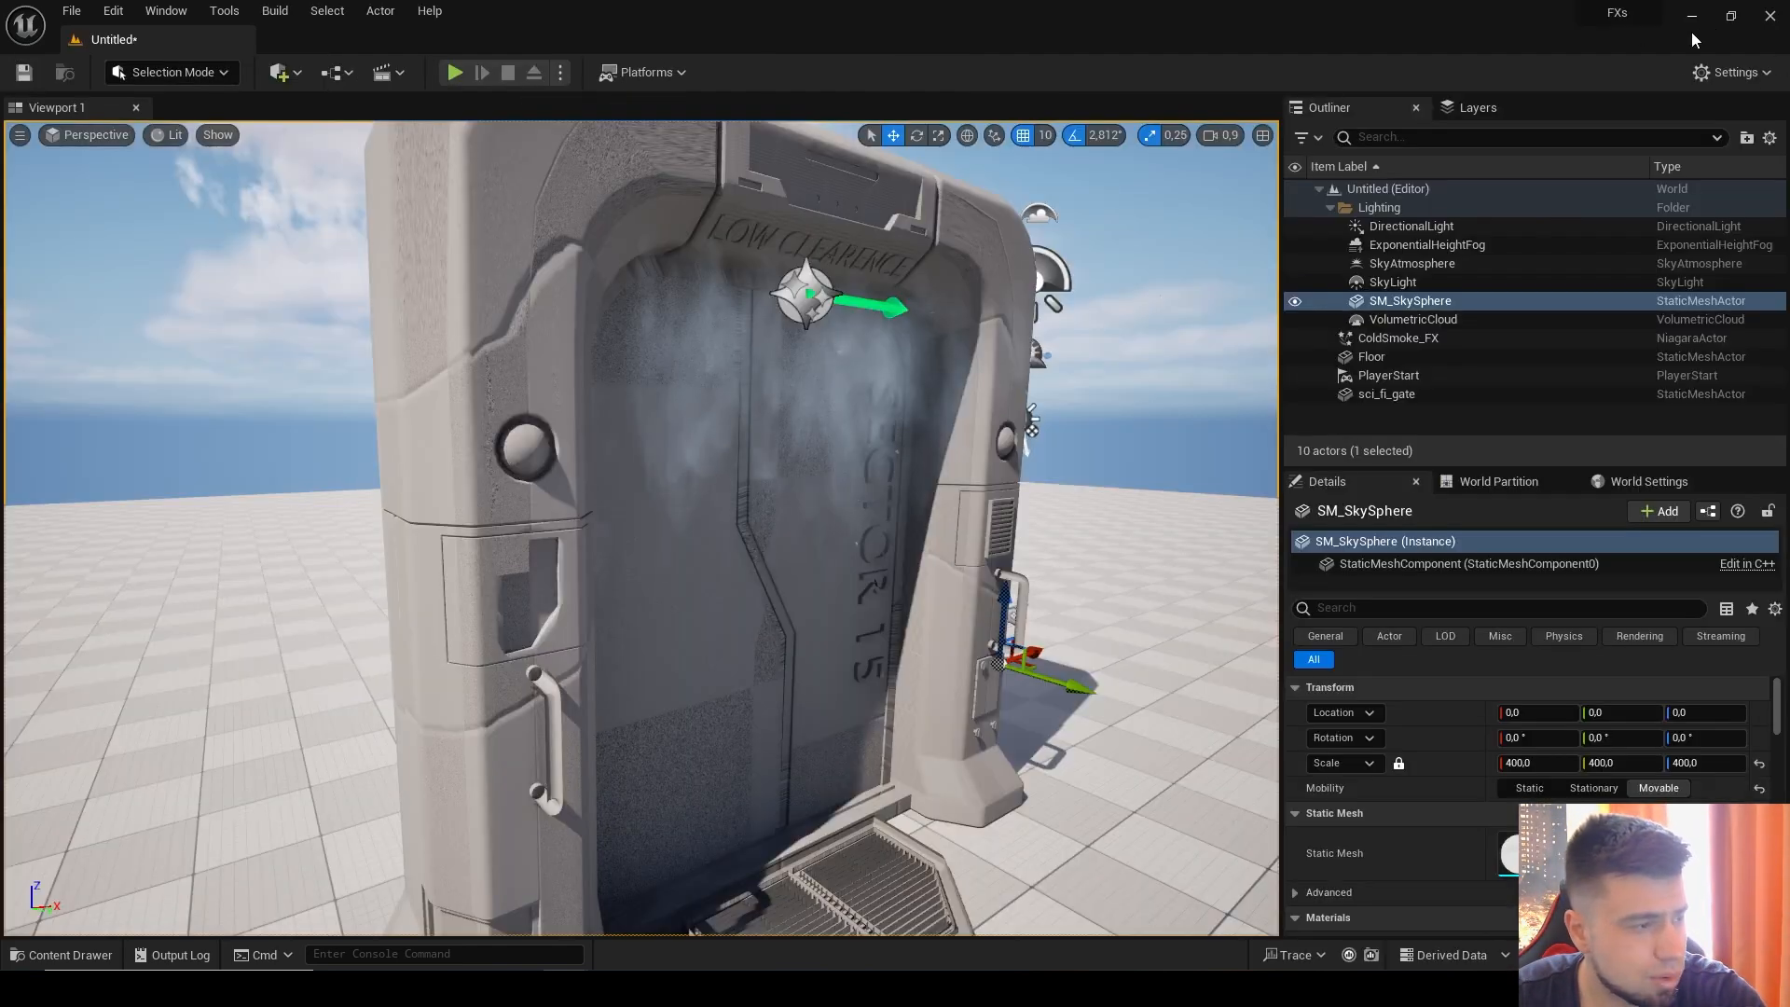
click(832, 292)
key(Delete)
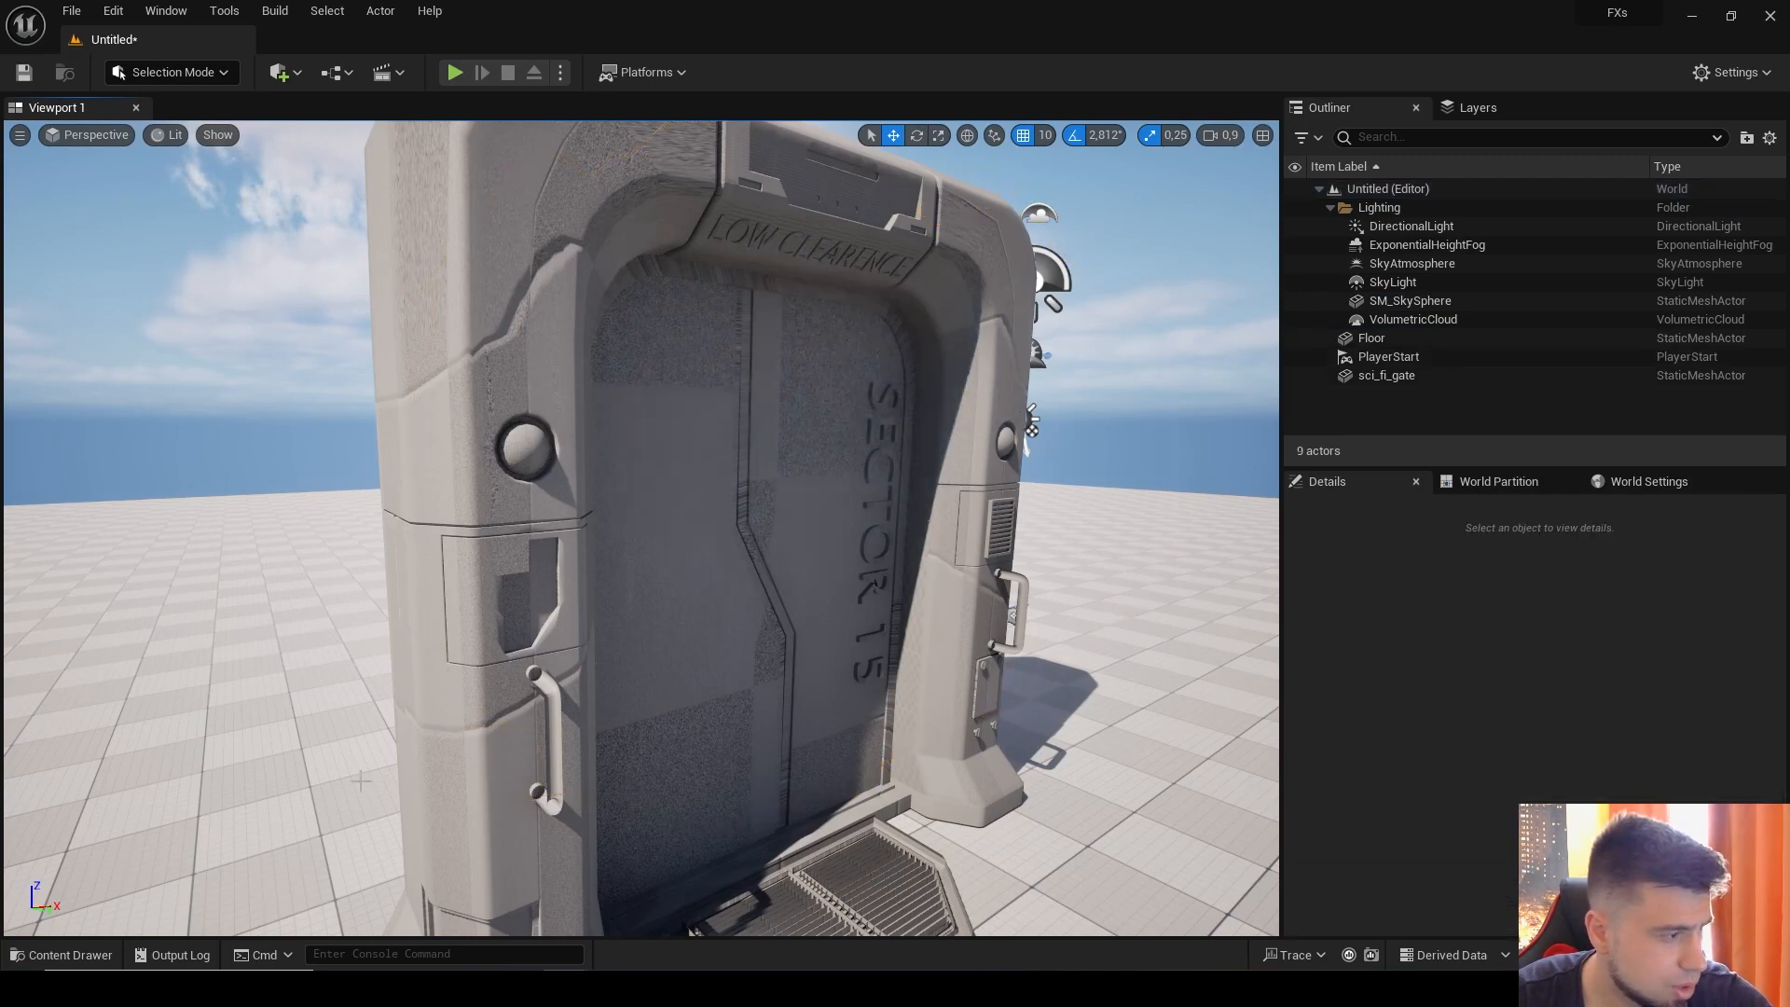
Step: Place the ColdSmoke Niagara system from the VFX folder in the upper part of the gate's doorway
click(65, 954)
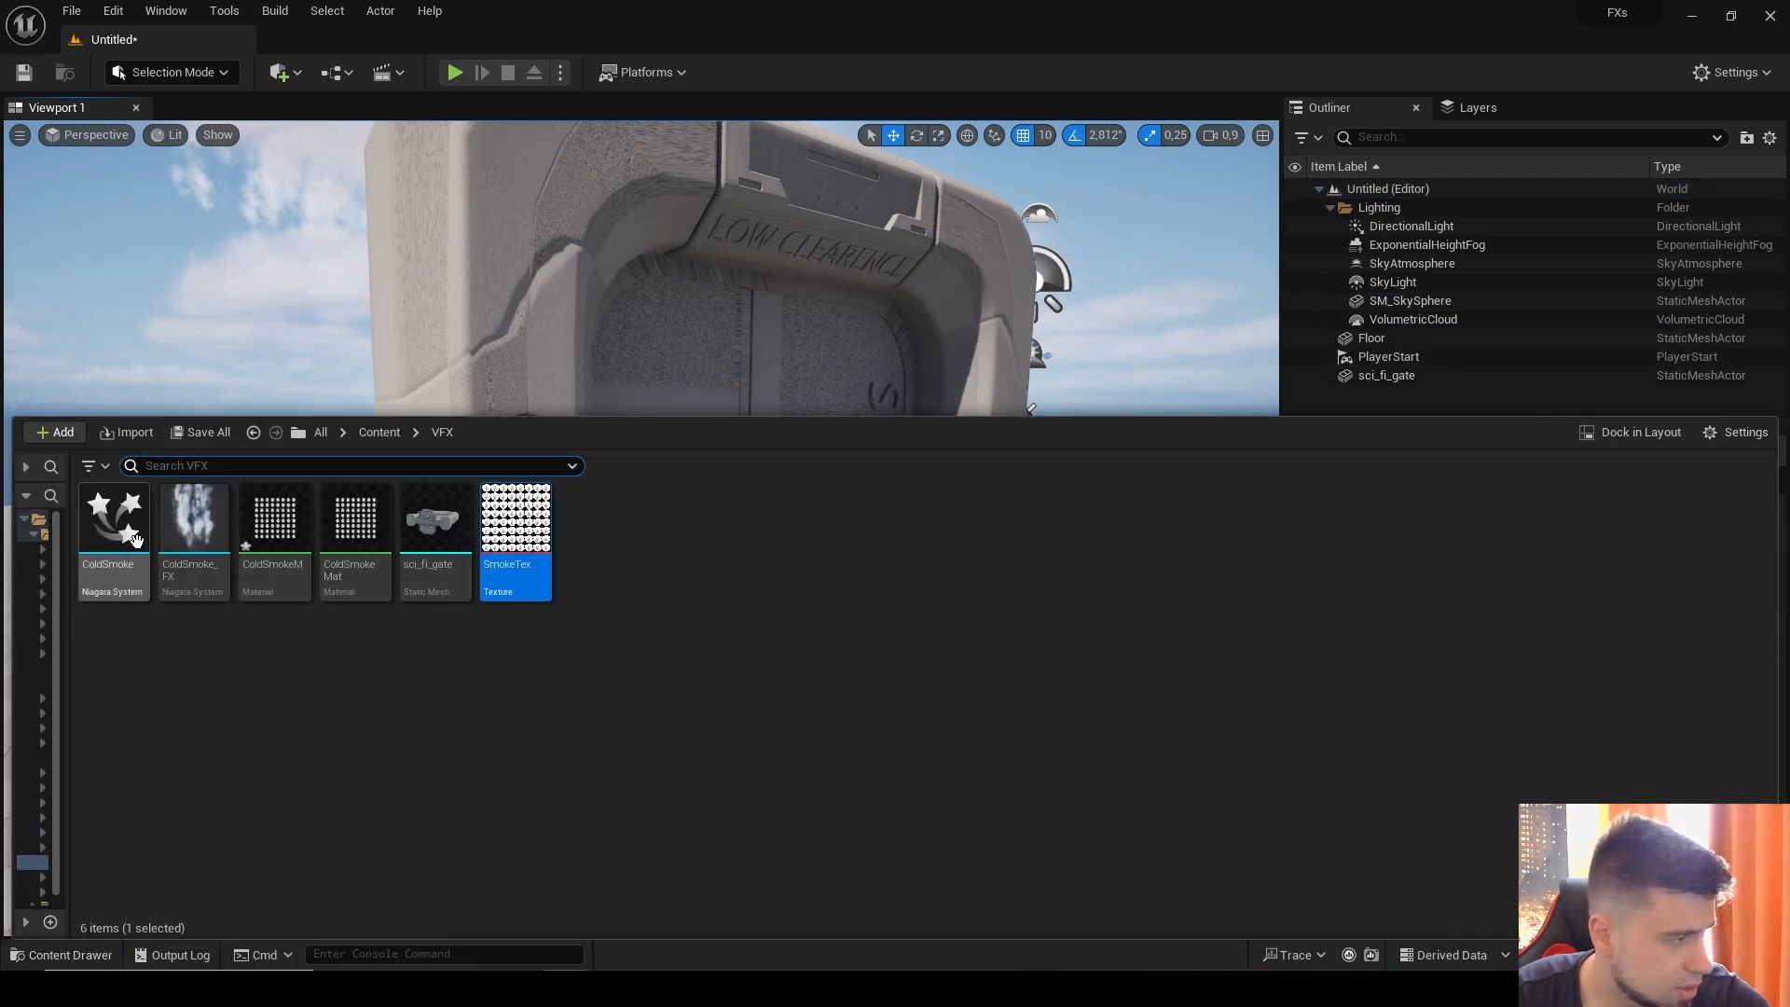
drag(135, 539, 807, 258)
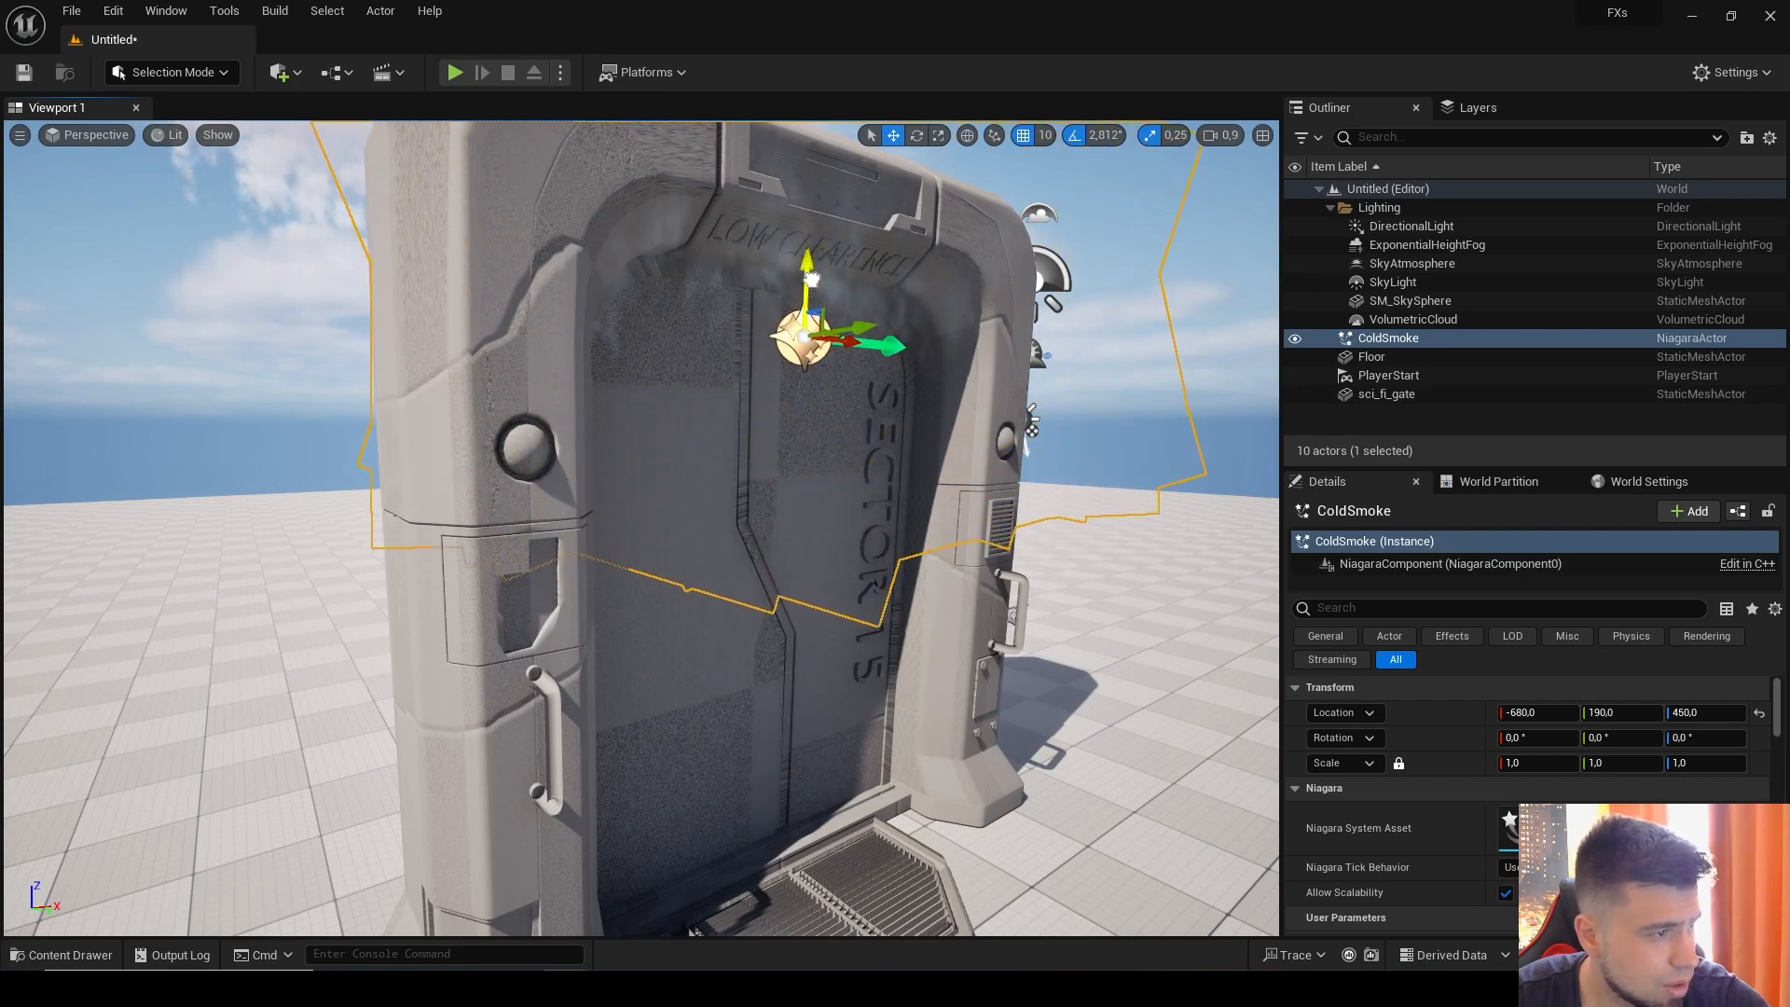
scroll(870, 724, up, 3)
middle_drag(871, 723, 886, 723)
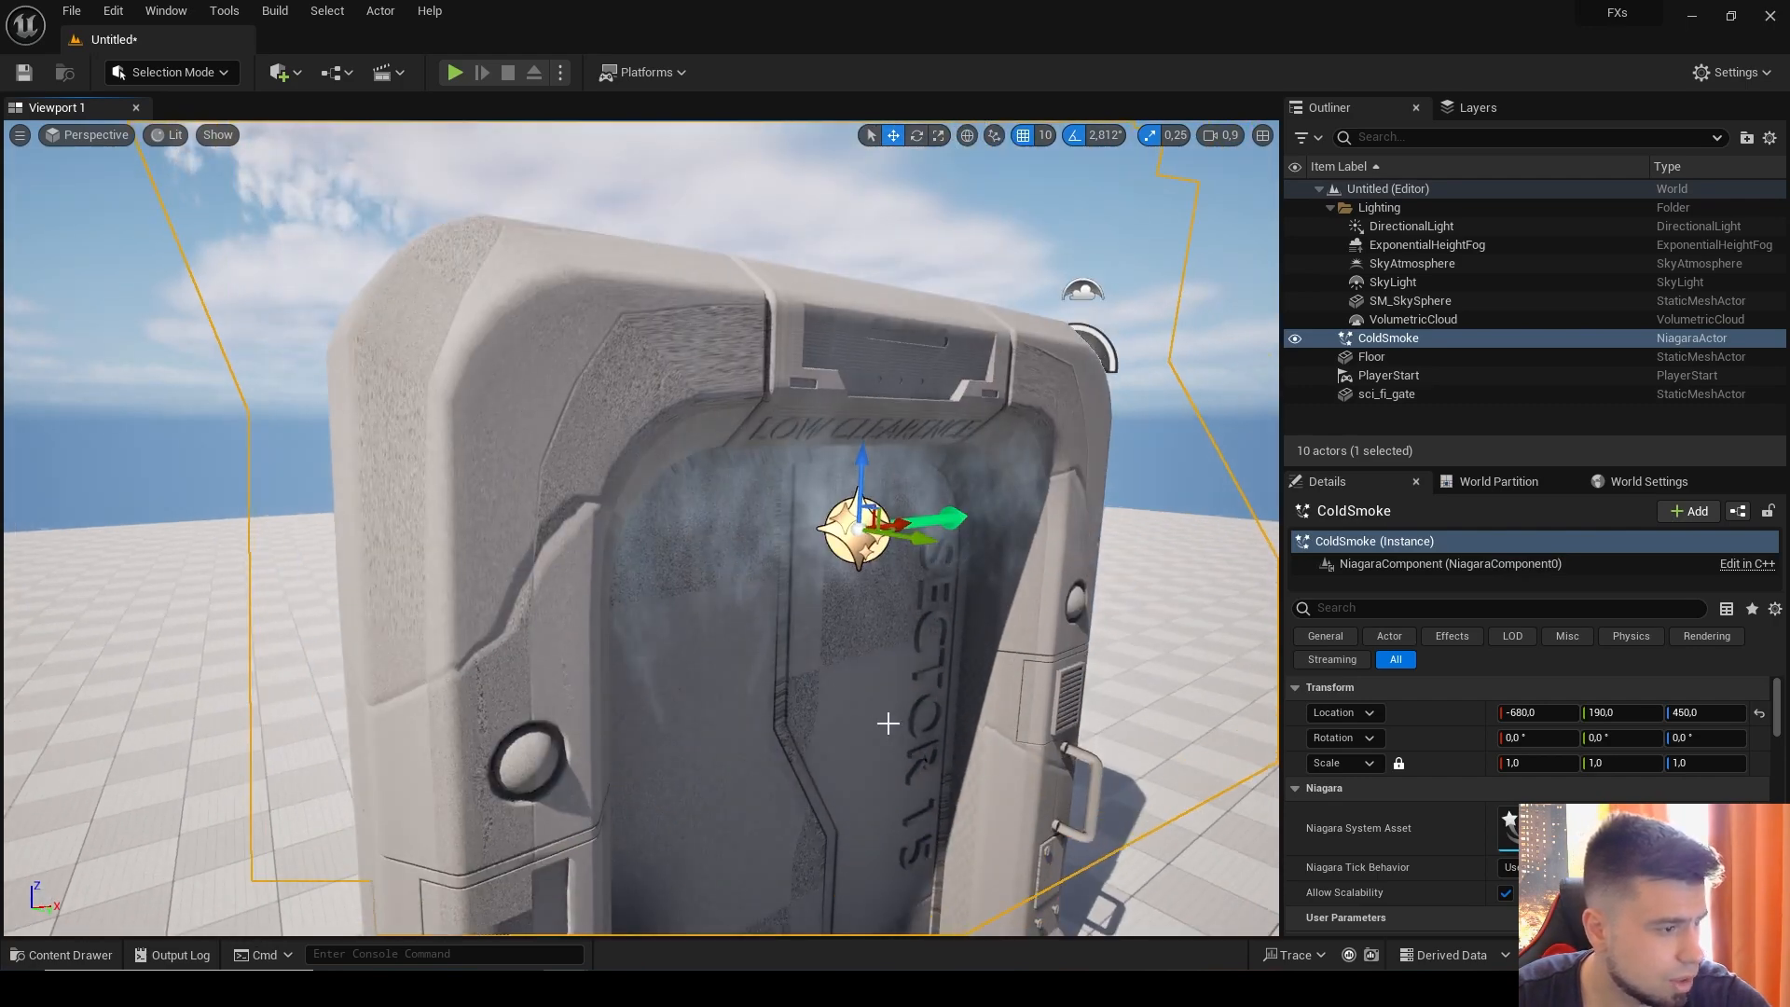
right_drag(886, 723, 828, 685)
drag(790, 367, 791, 424)
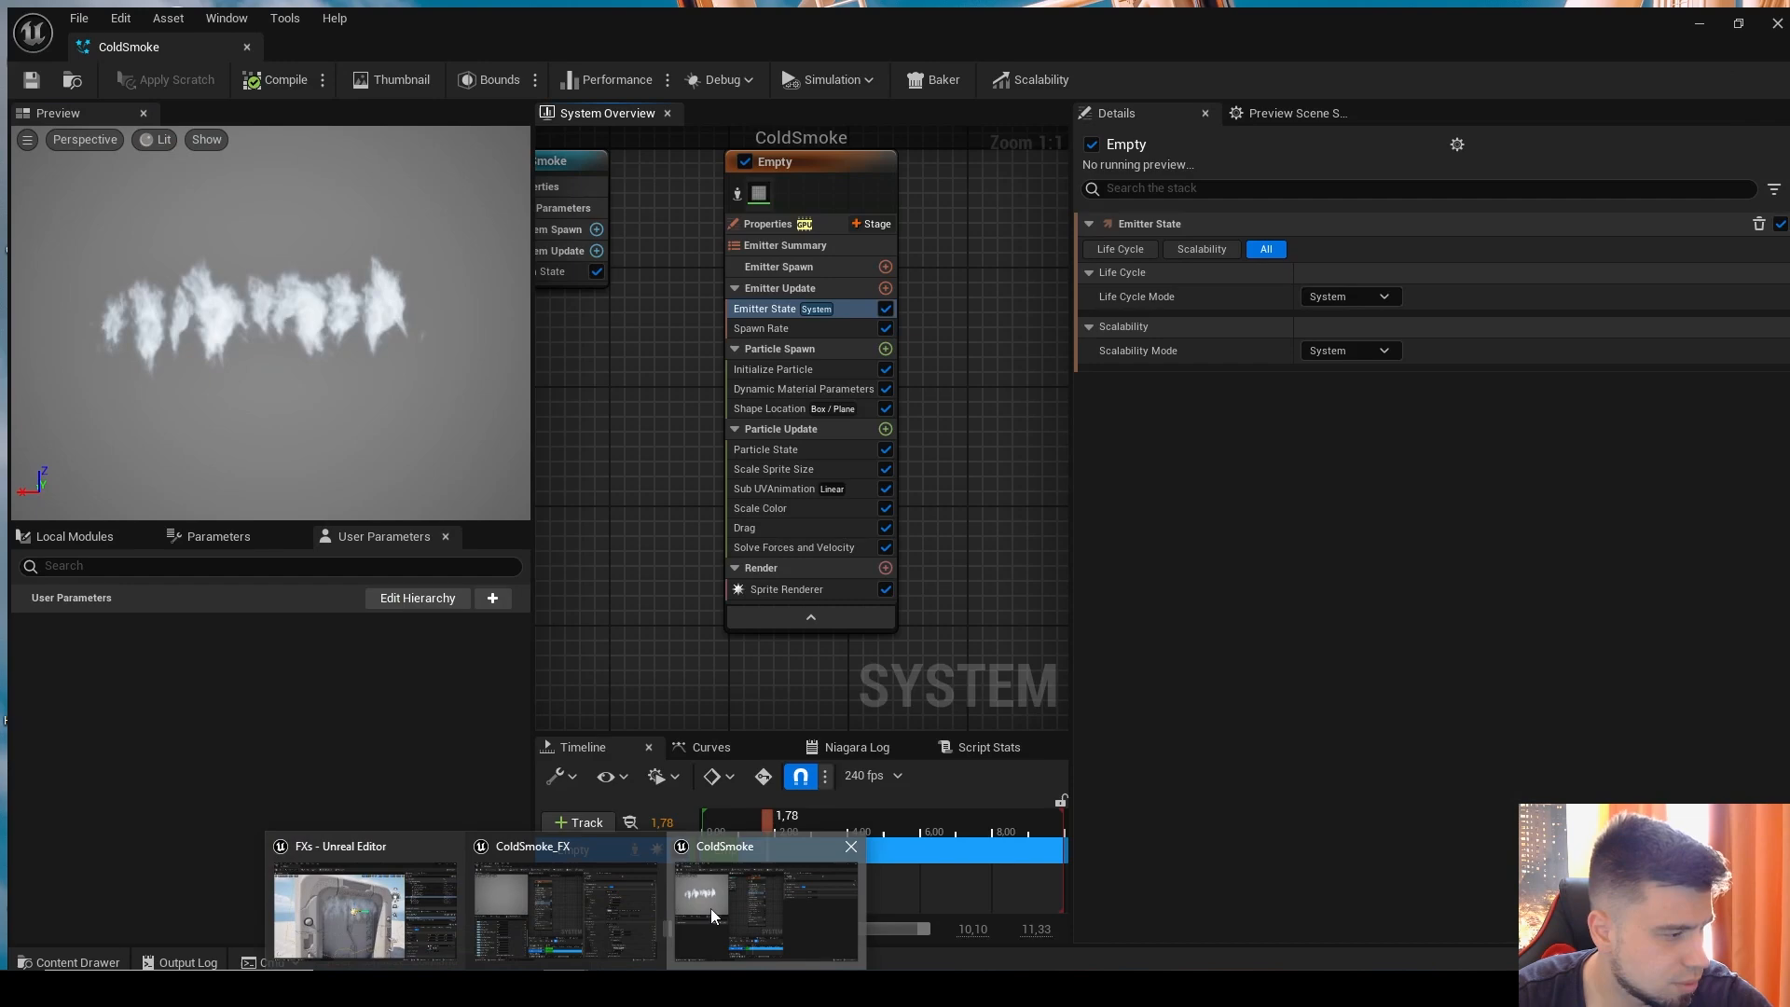
Step: Switch to the ColdSmoke Niagara system window and rename the Empty emitter as ColdSmoke
click(710, 908)
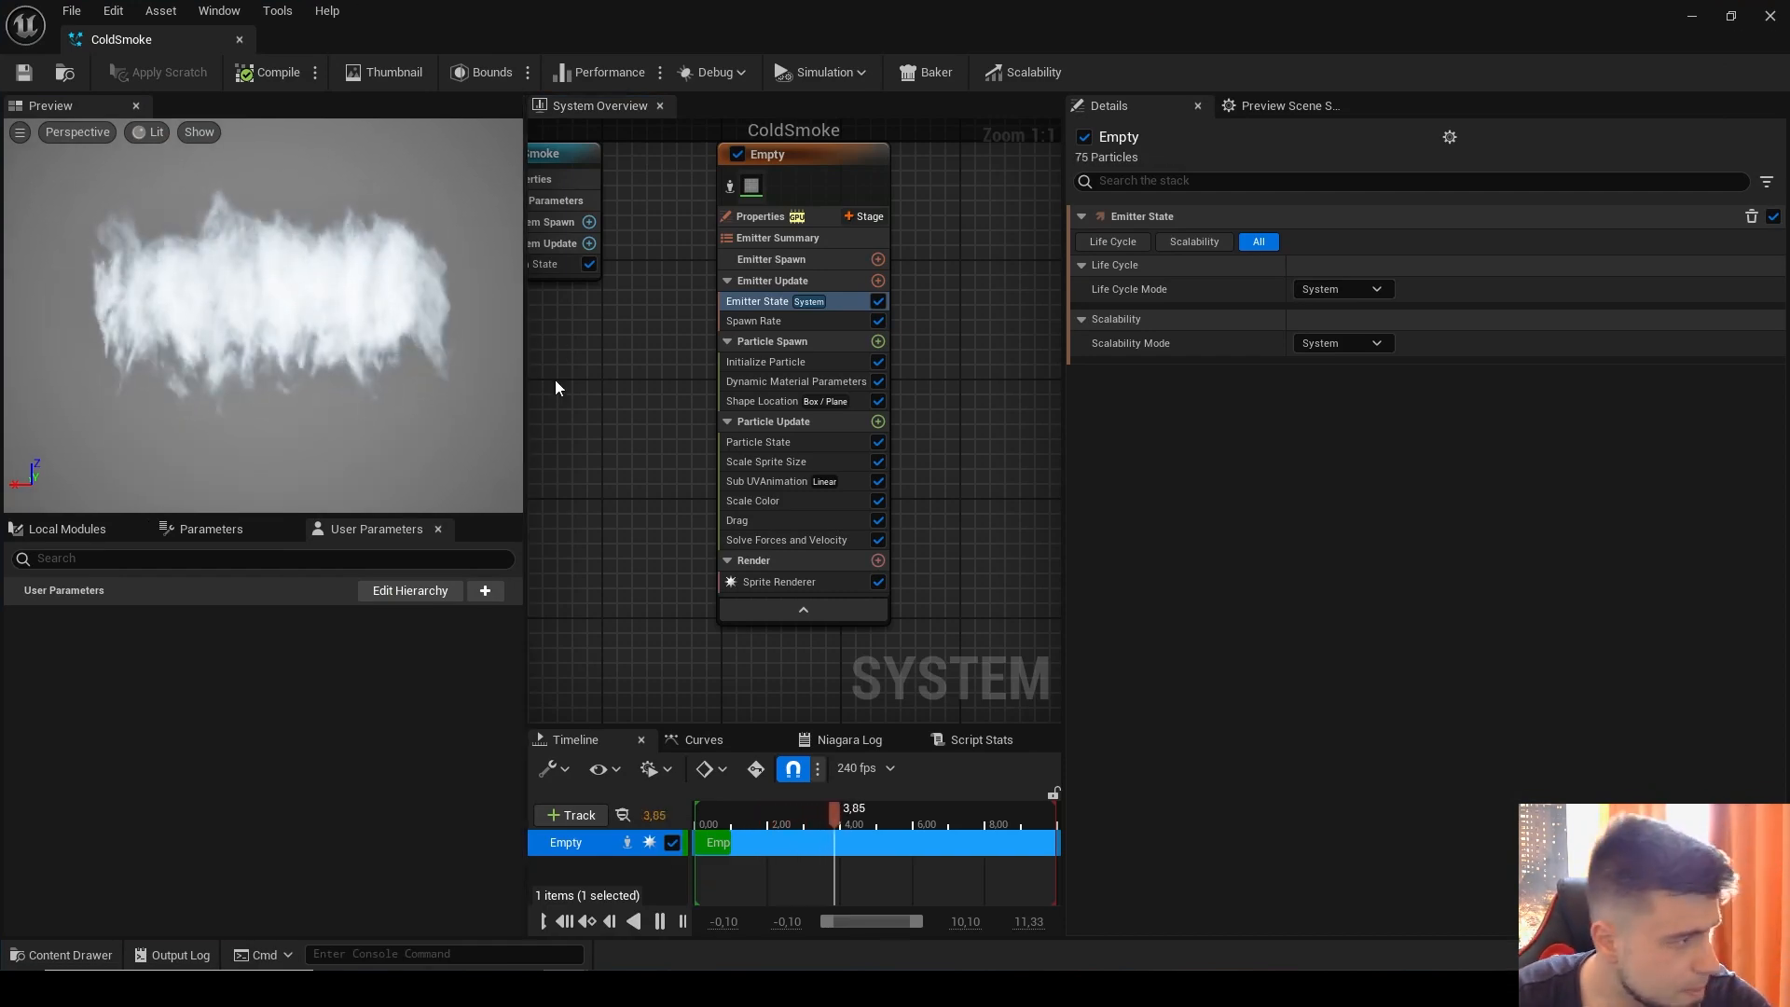
right_drag(674, 355, 705, 348)
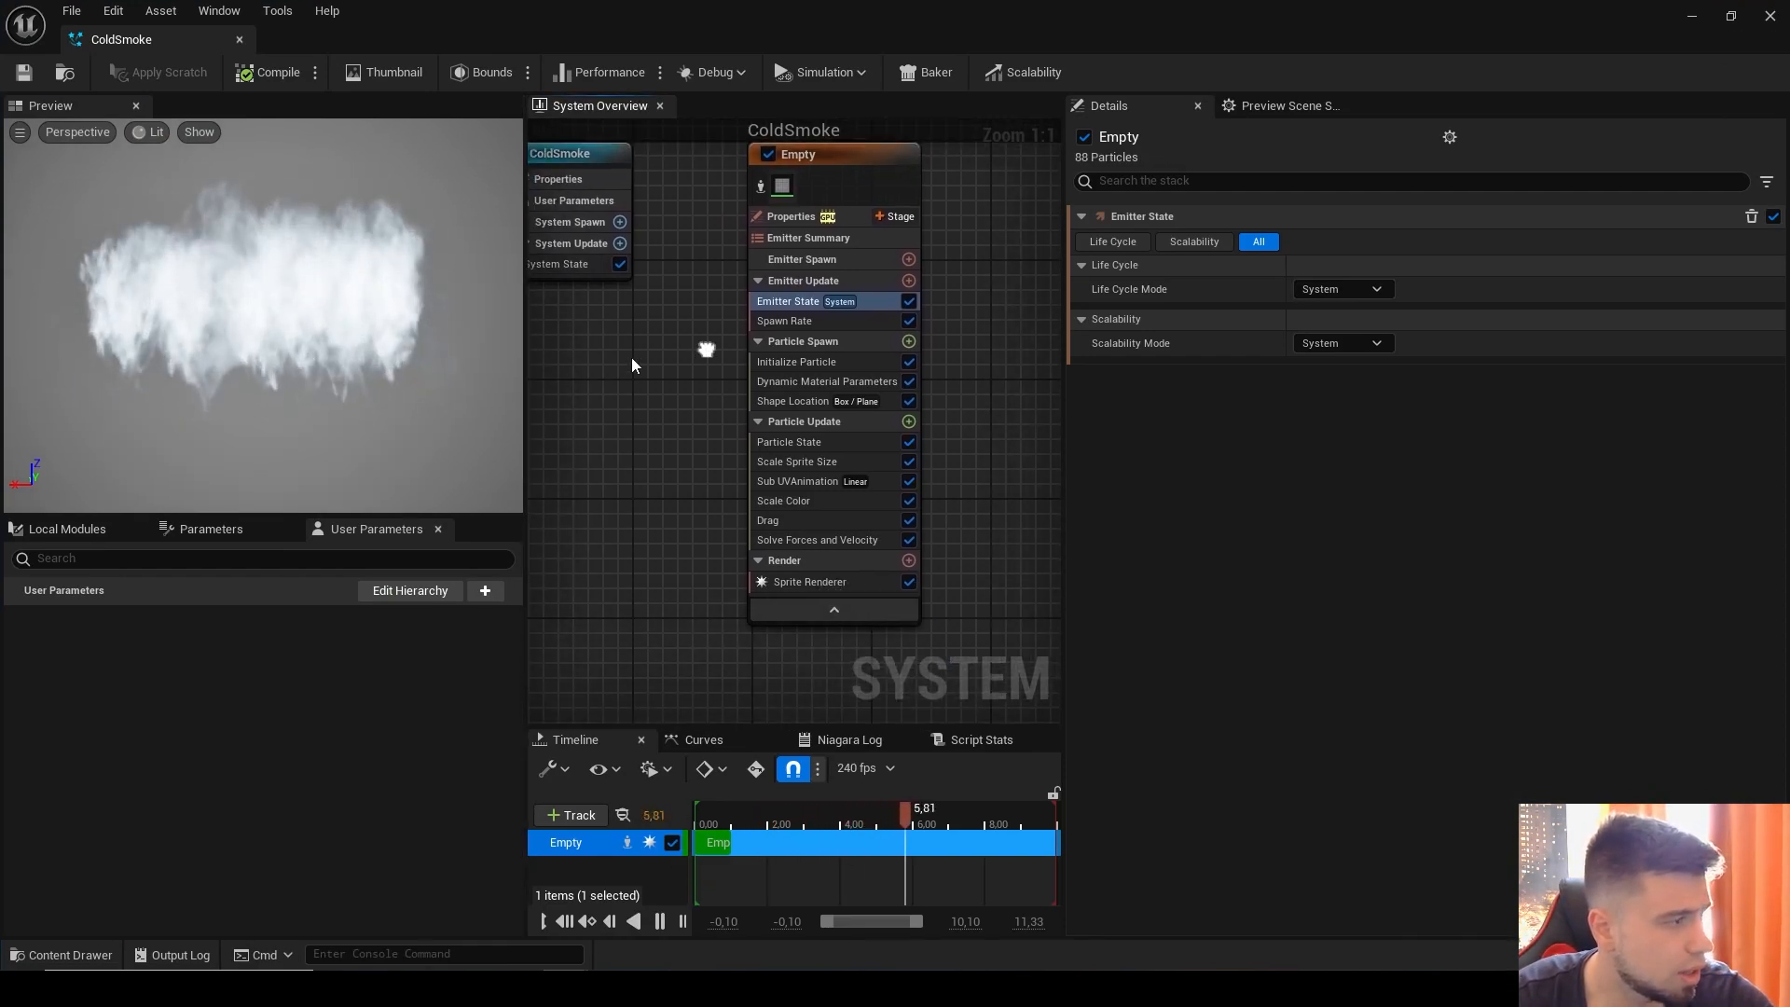
mouse_move(143, 304)
mouse_down()
mouse_move(191, 305)
mouse_move(160, 306)
mouse_up()
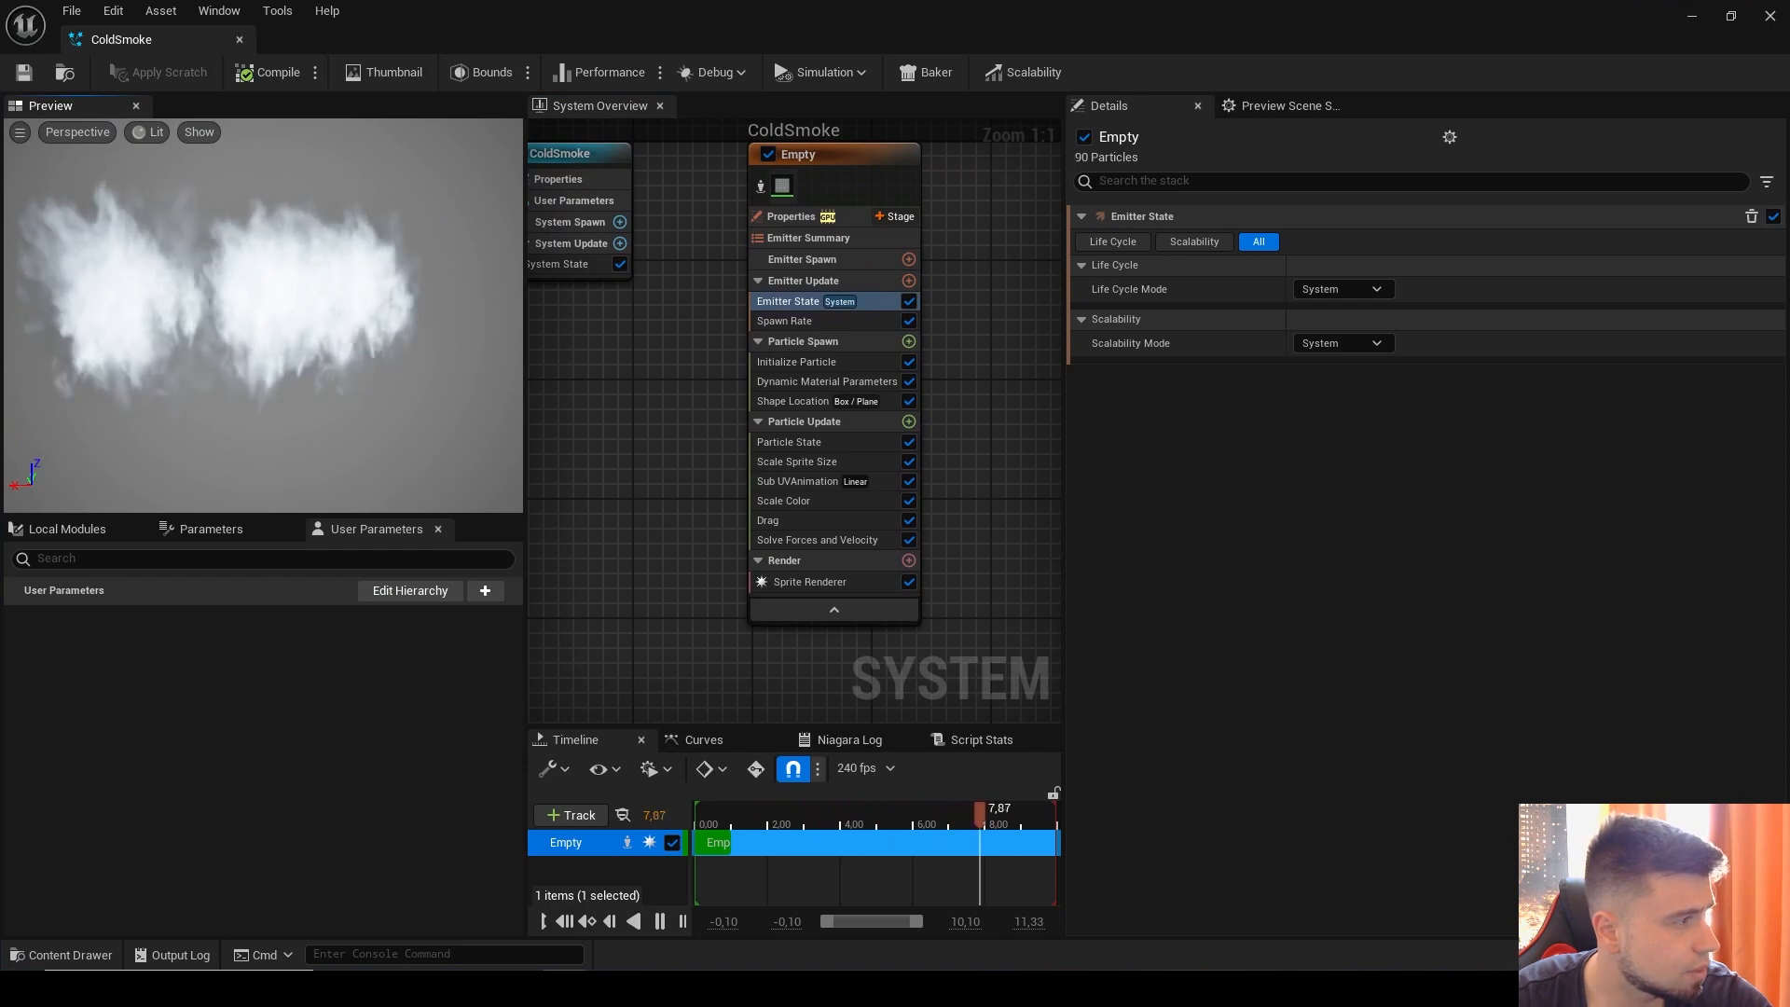
right_drag(660, 367, 559, 392)
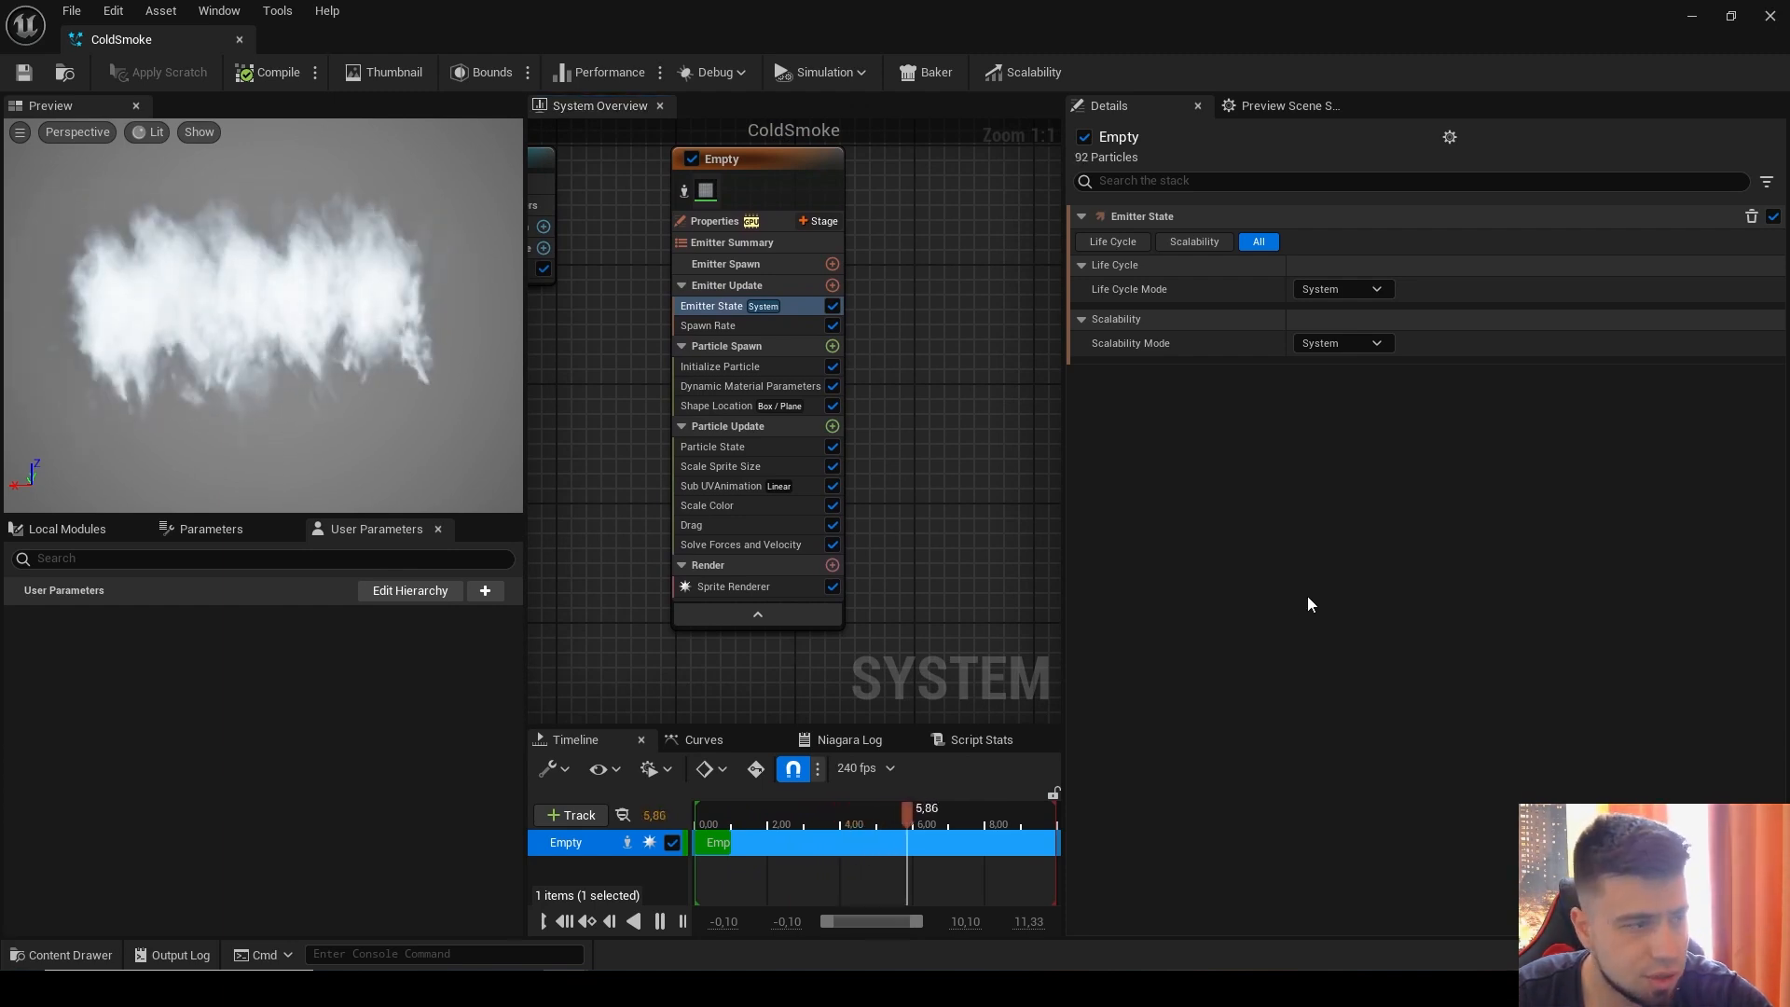
right_drag(980, 238, 932, 303)
right_click(750, 227)
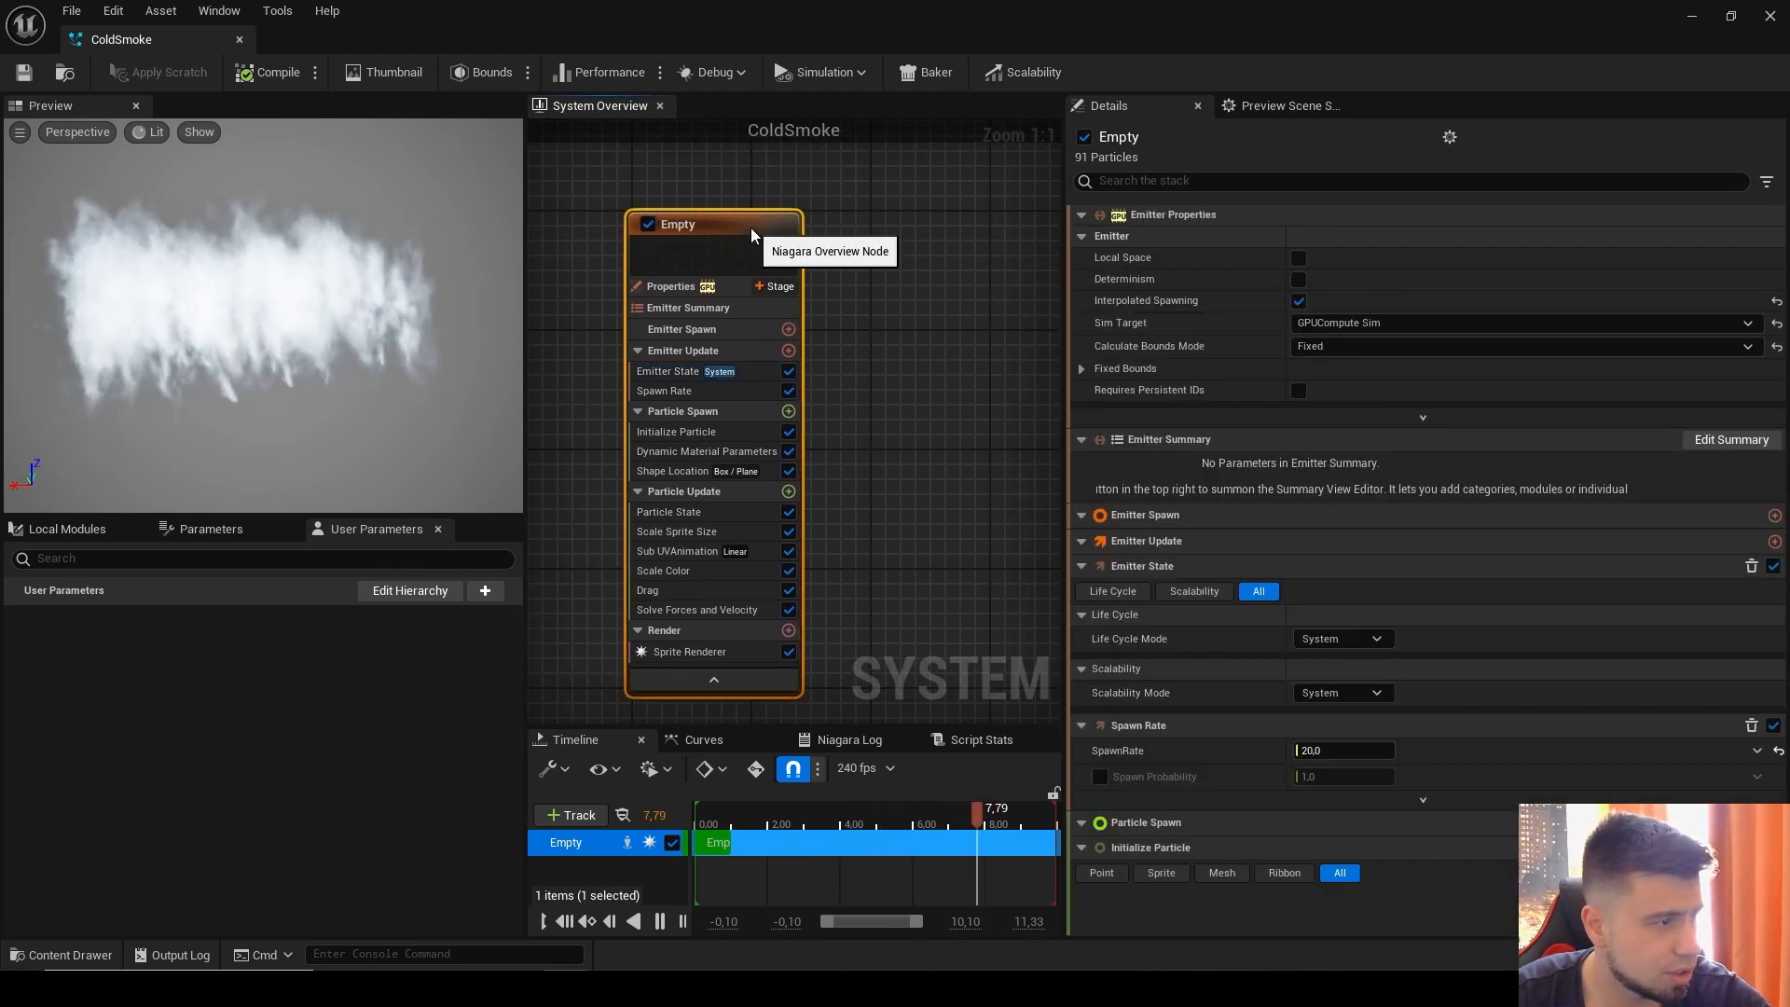
click(844, 538)
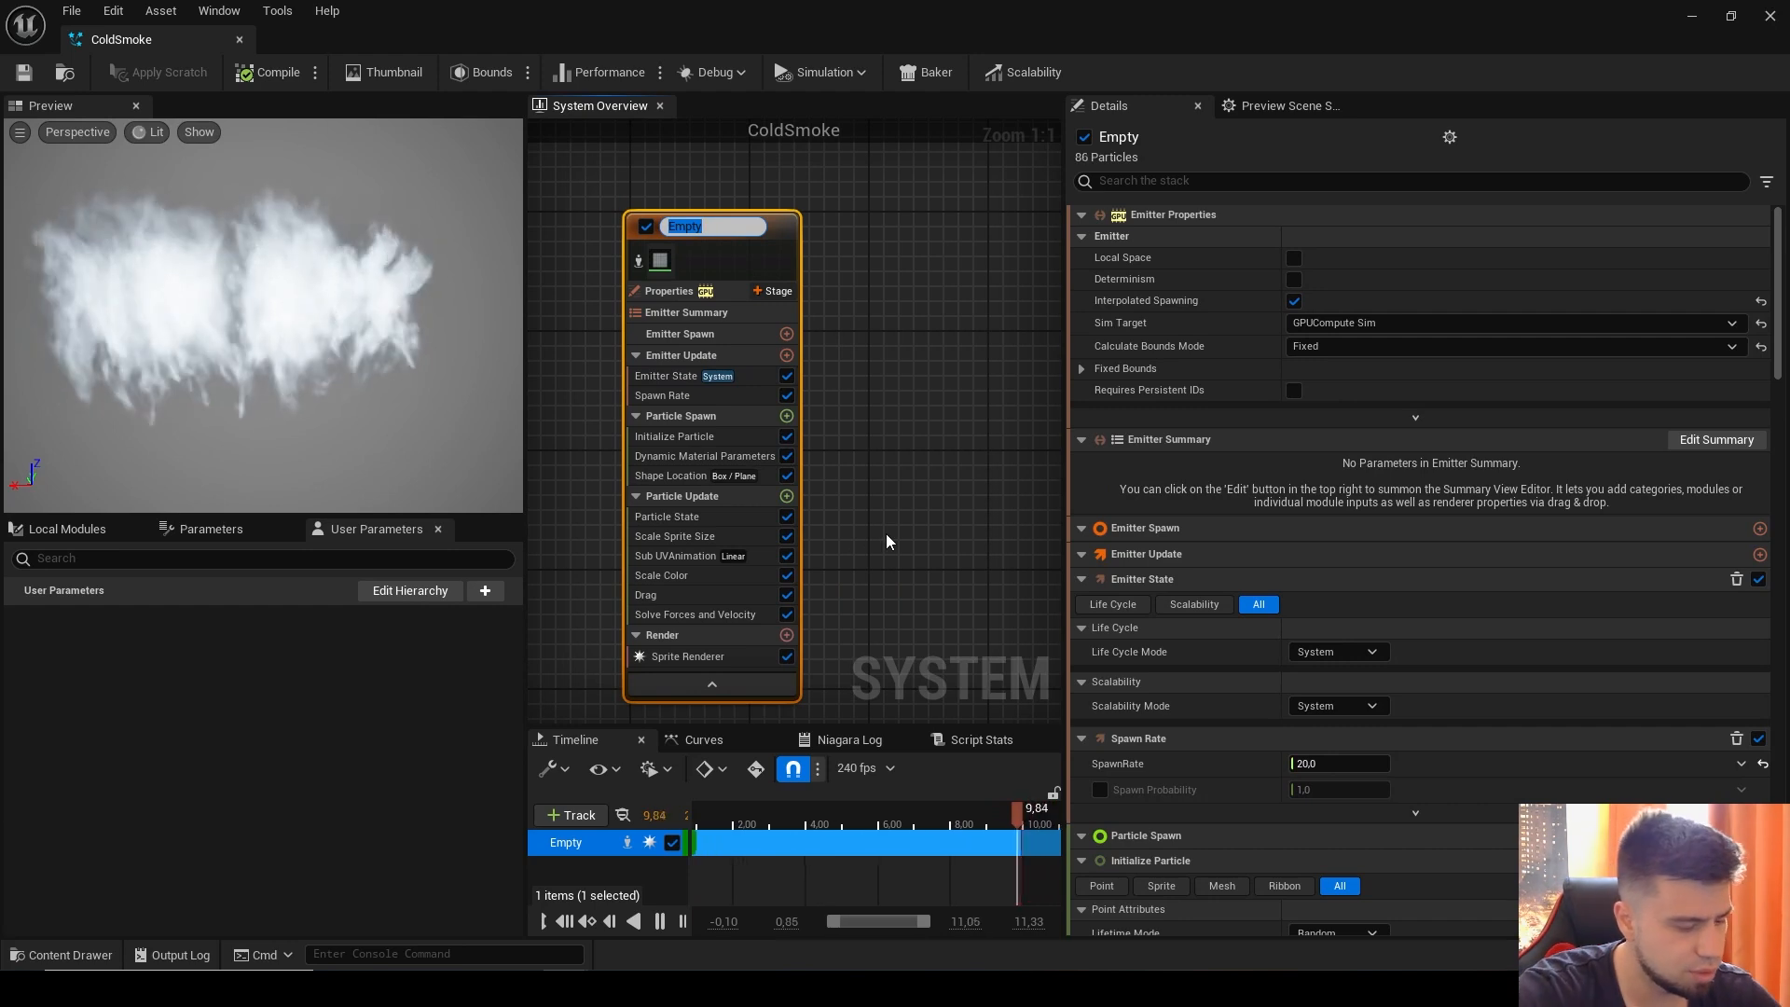
text(ColdSm)
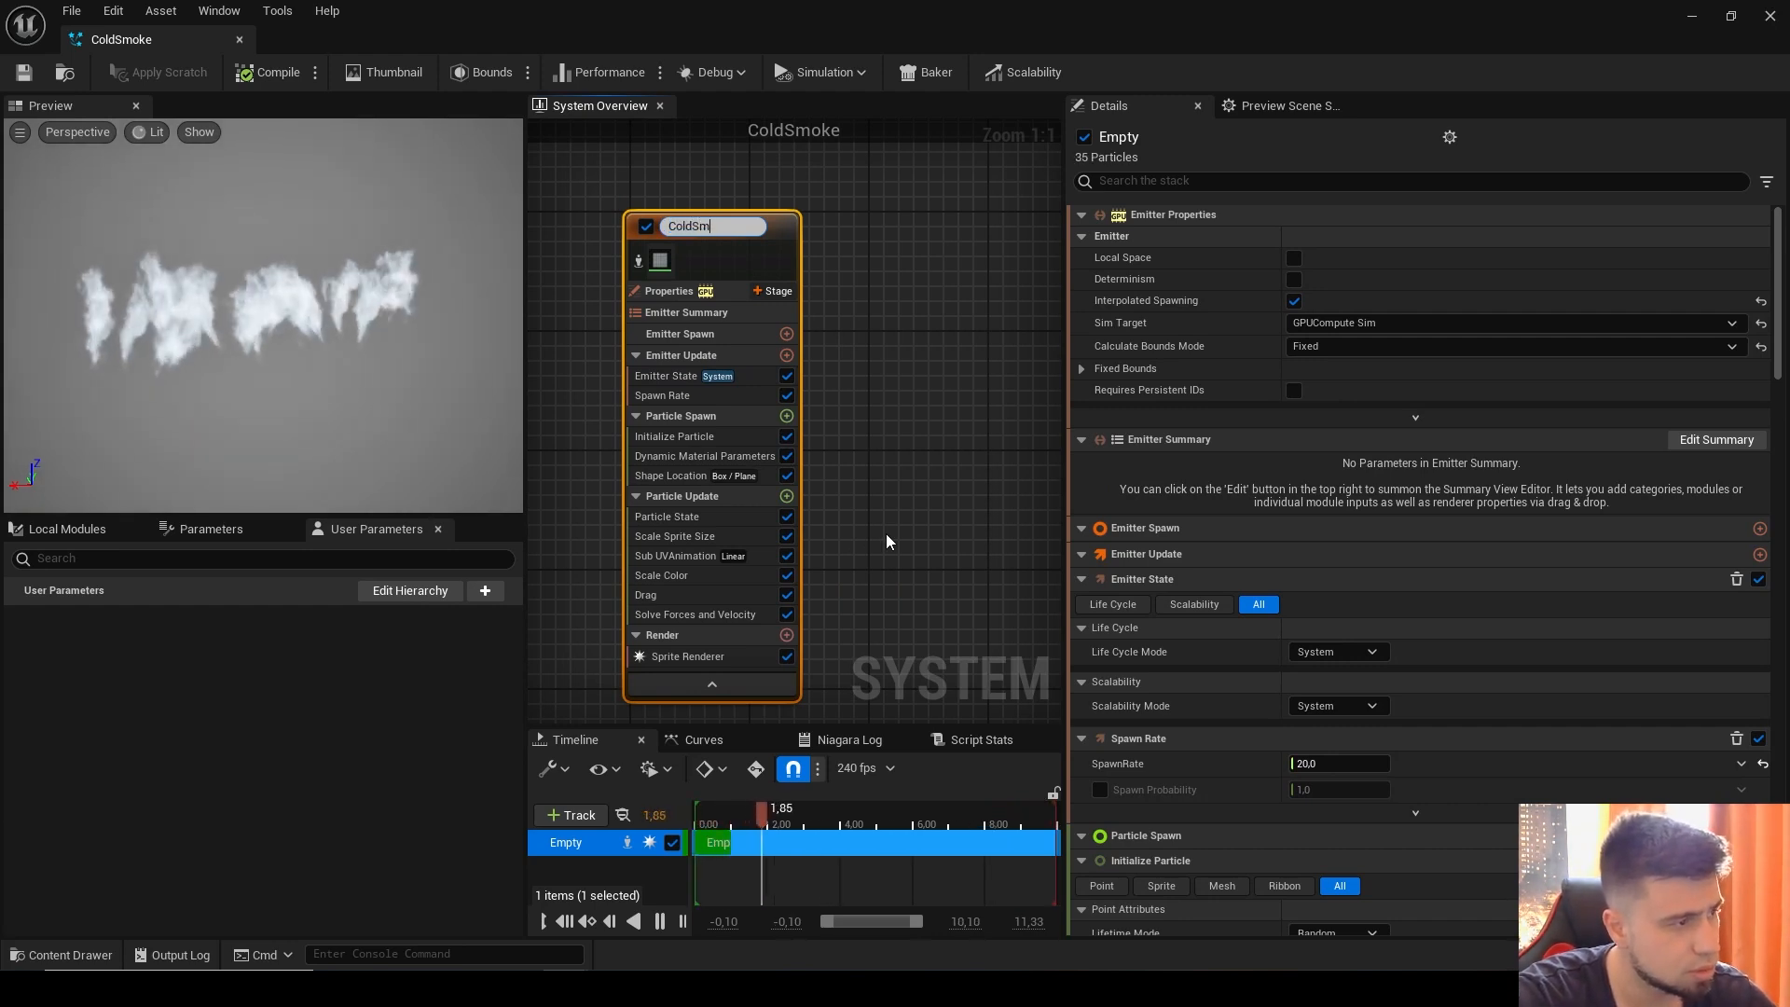
text(oke)
key(Return)
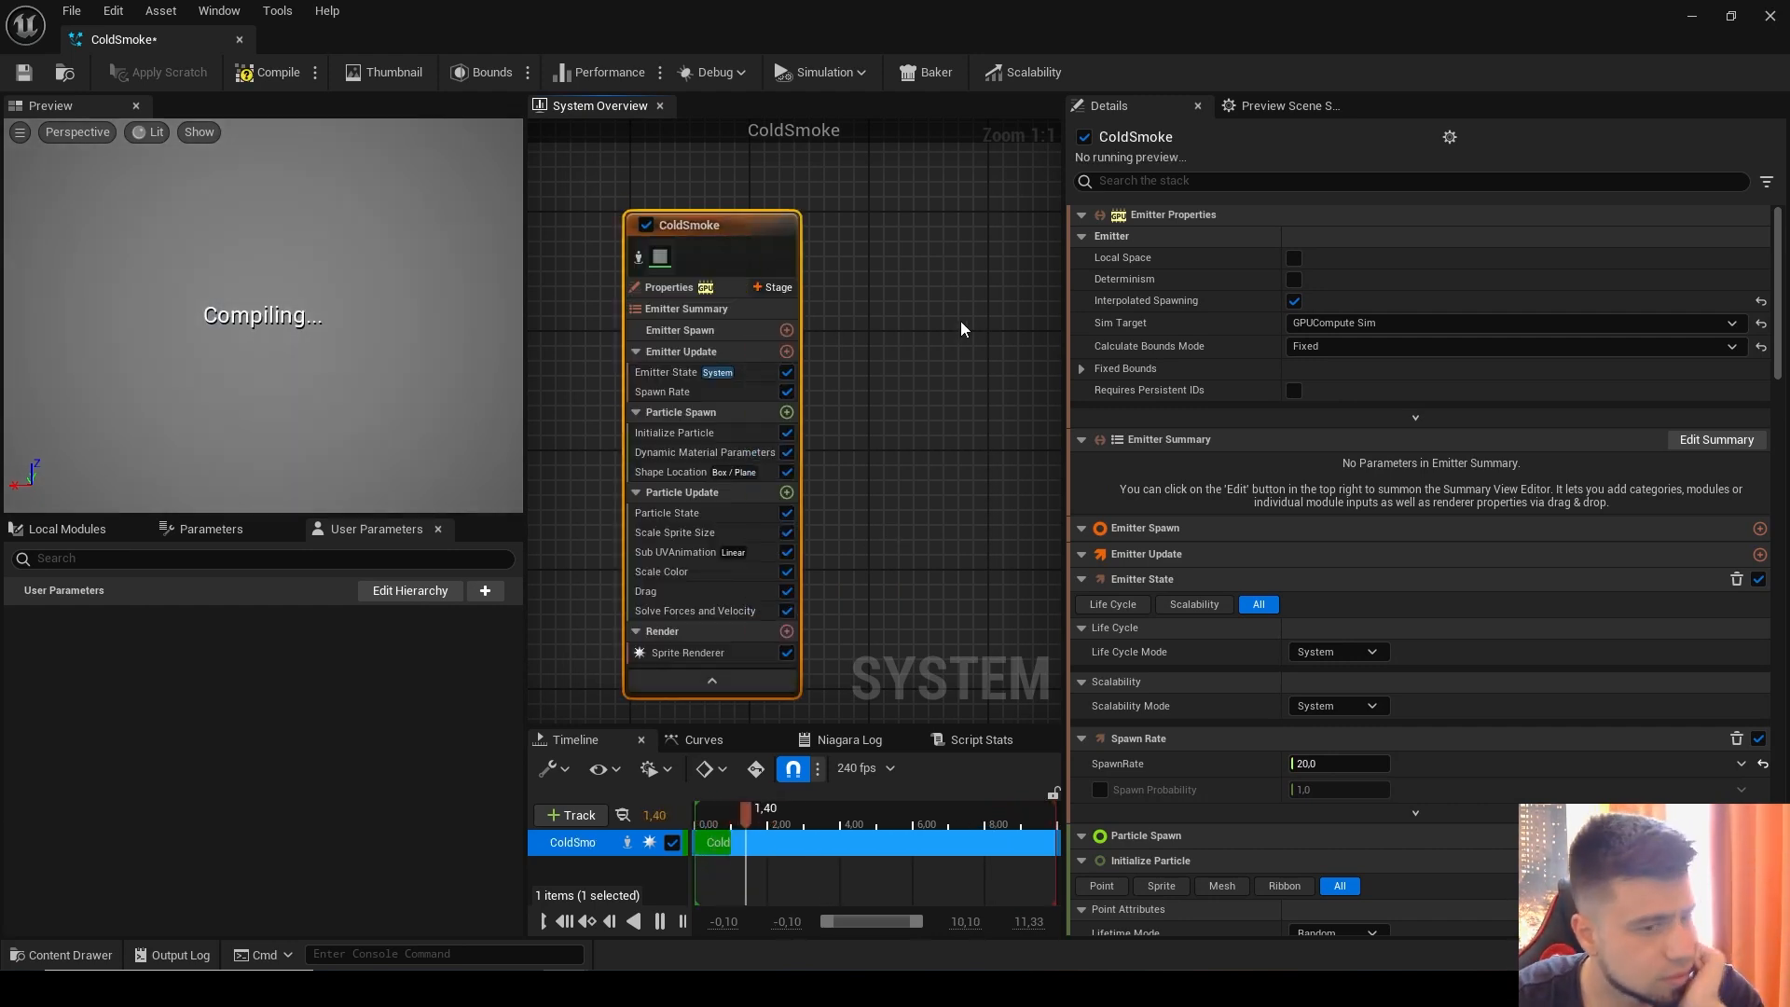
Step: Duplicate the ColdSmoke emitter within the system and position the copy beside the original
right_drag(883, 265, 785, 260)
right_click(785, 260)
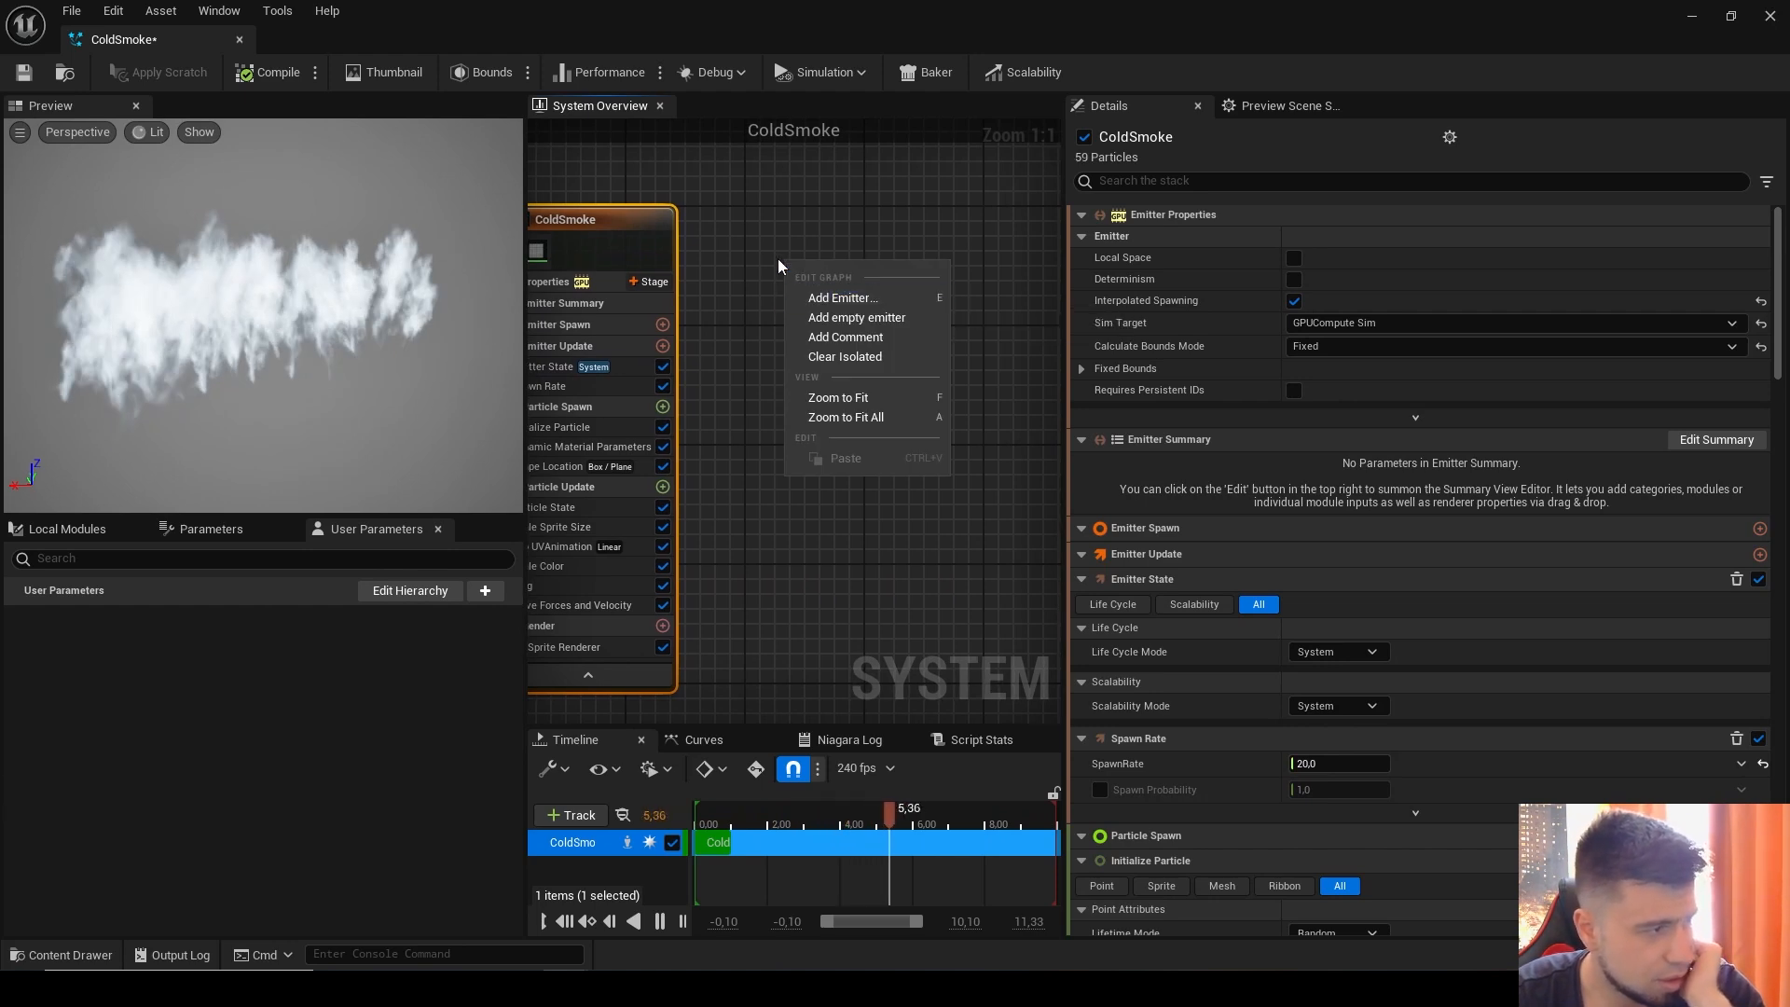
right_drag(759, 232, 854, 214)
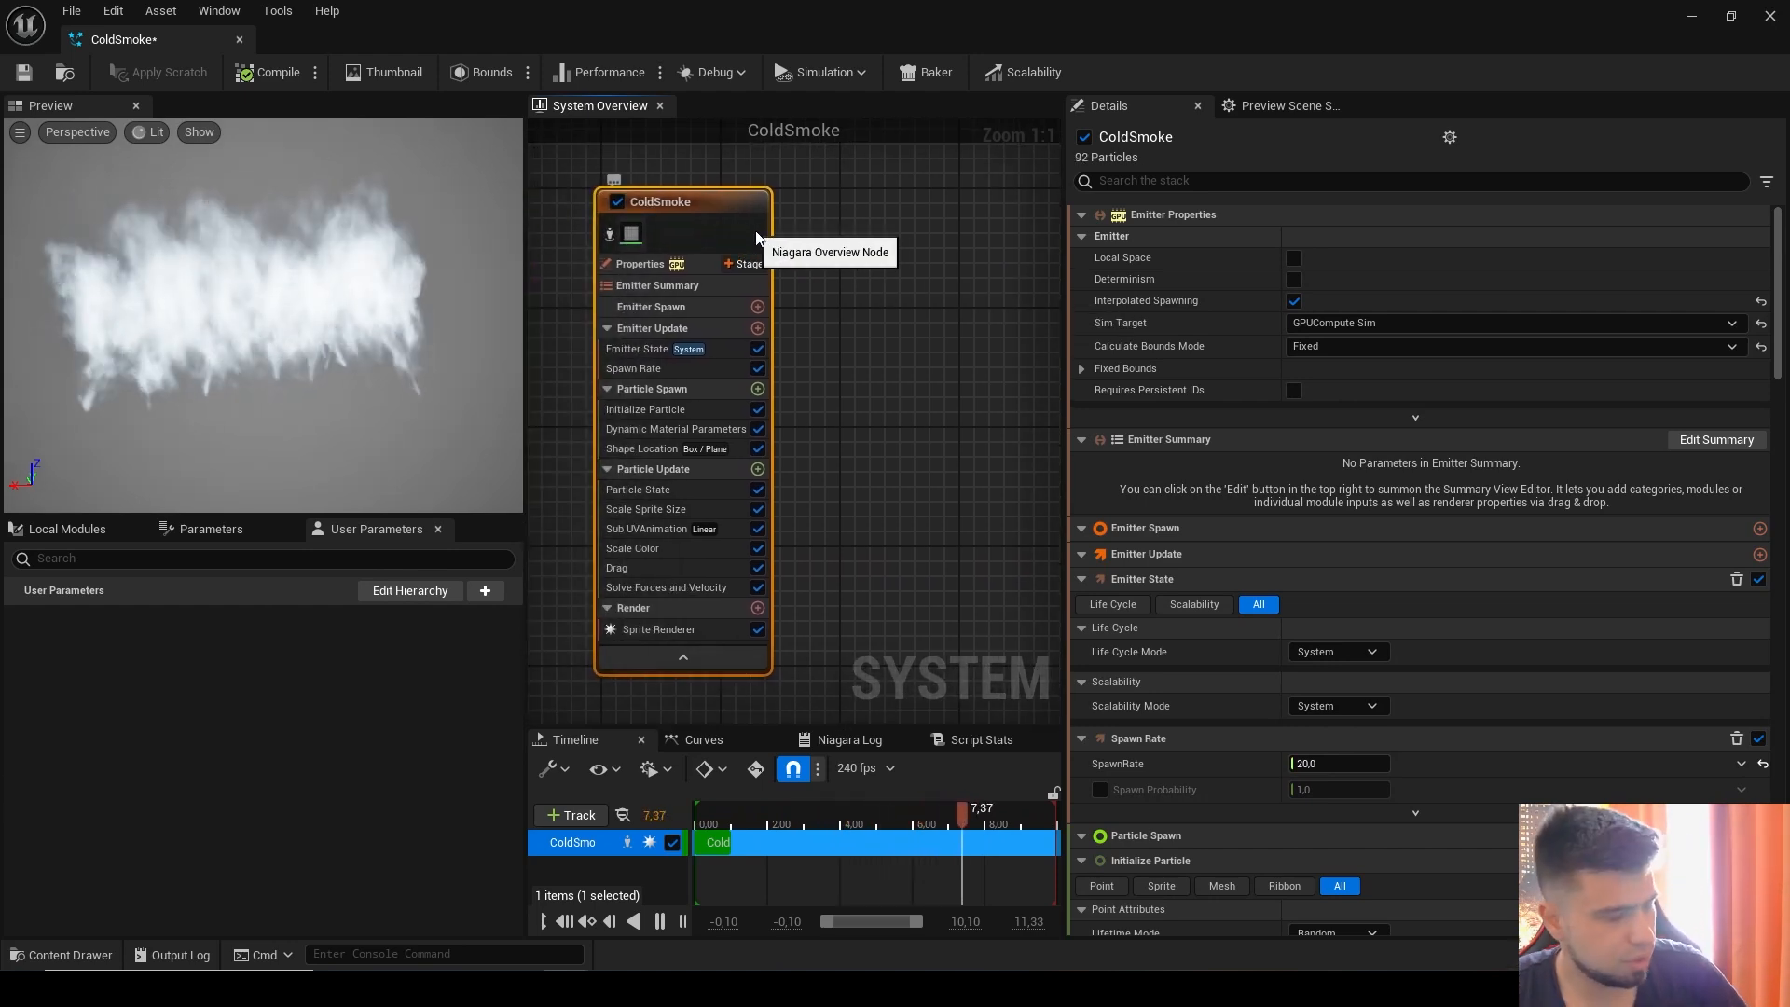
right_drag(808, 237, 677, 257)
click(762, 232)
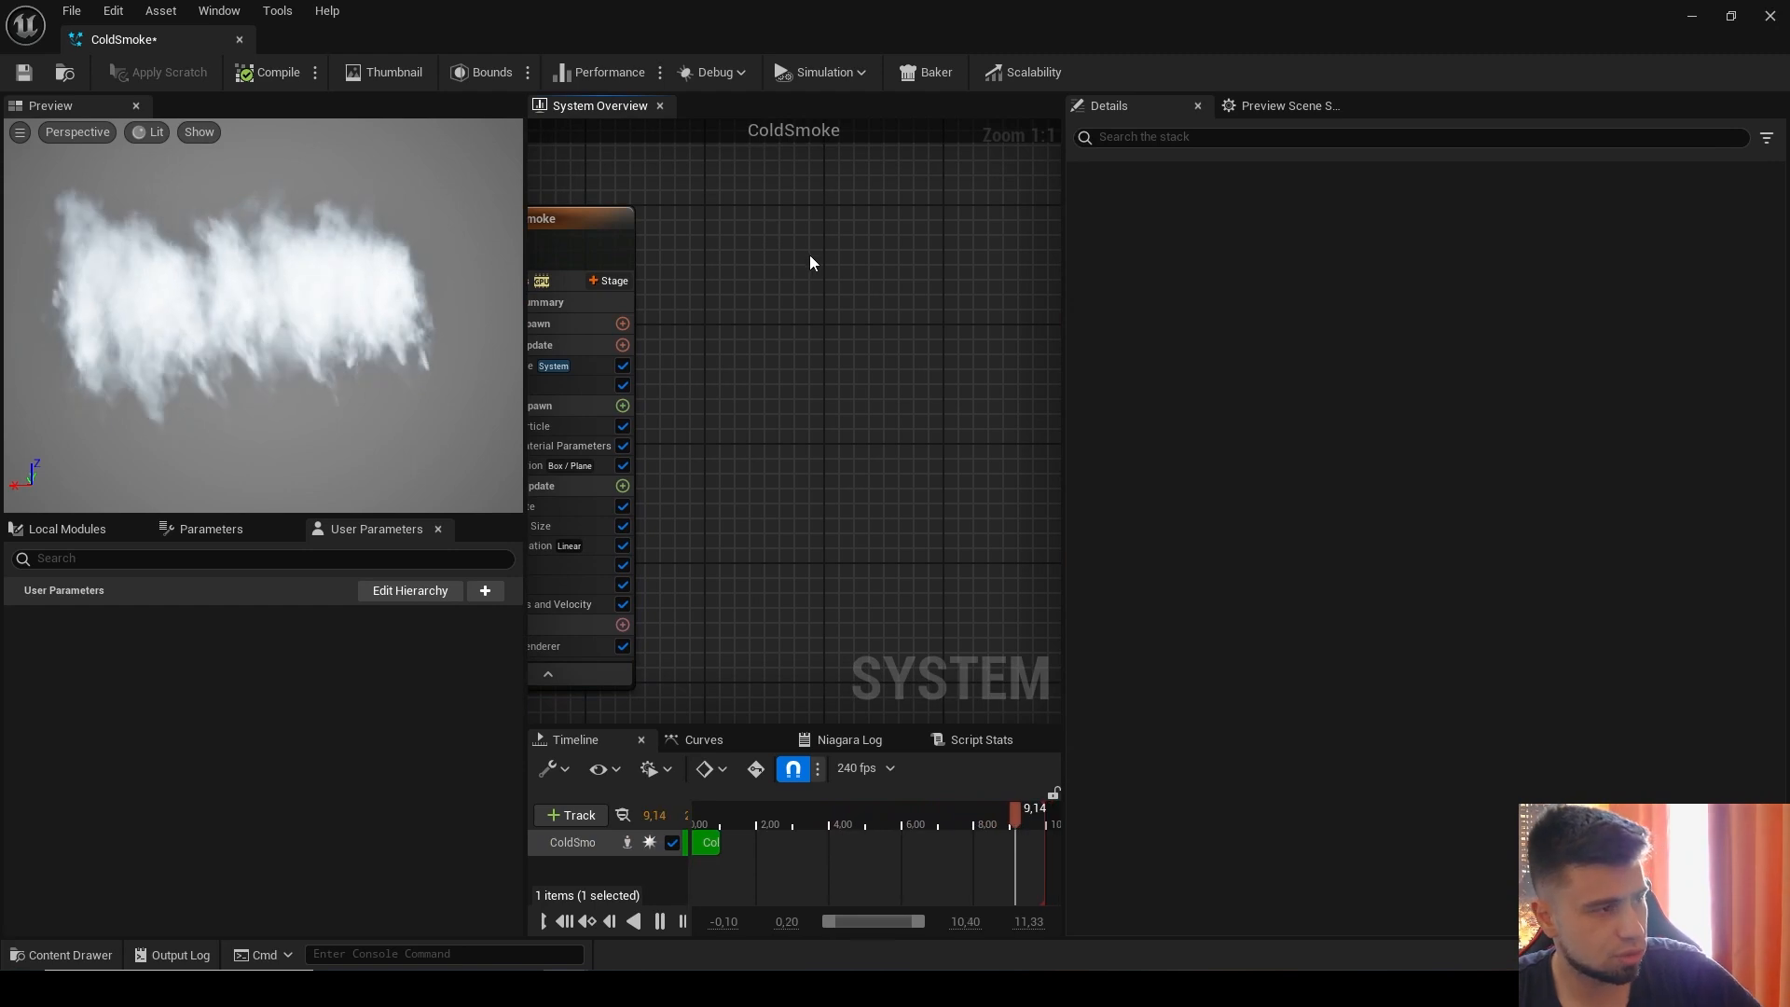
key(ctrl+v)
drag(853, 250, 778, 205)
Step: Rename the duplicated emitter as IceDebris
right_click(805, 216)
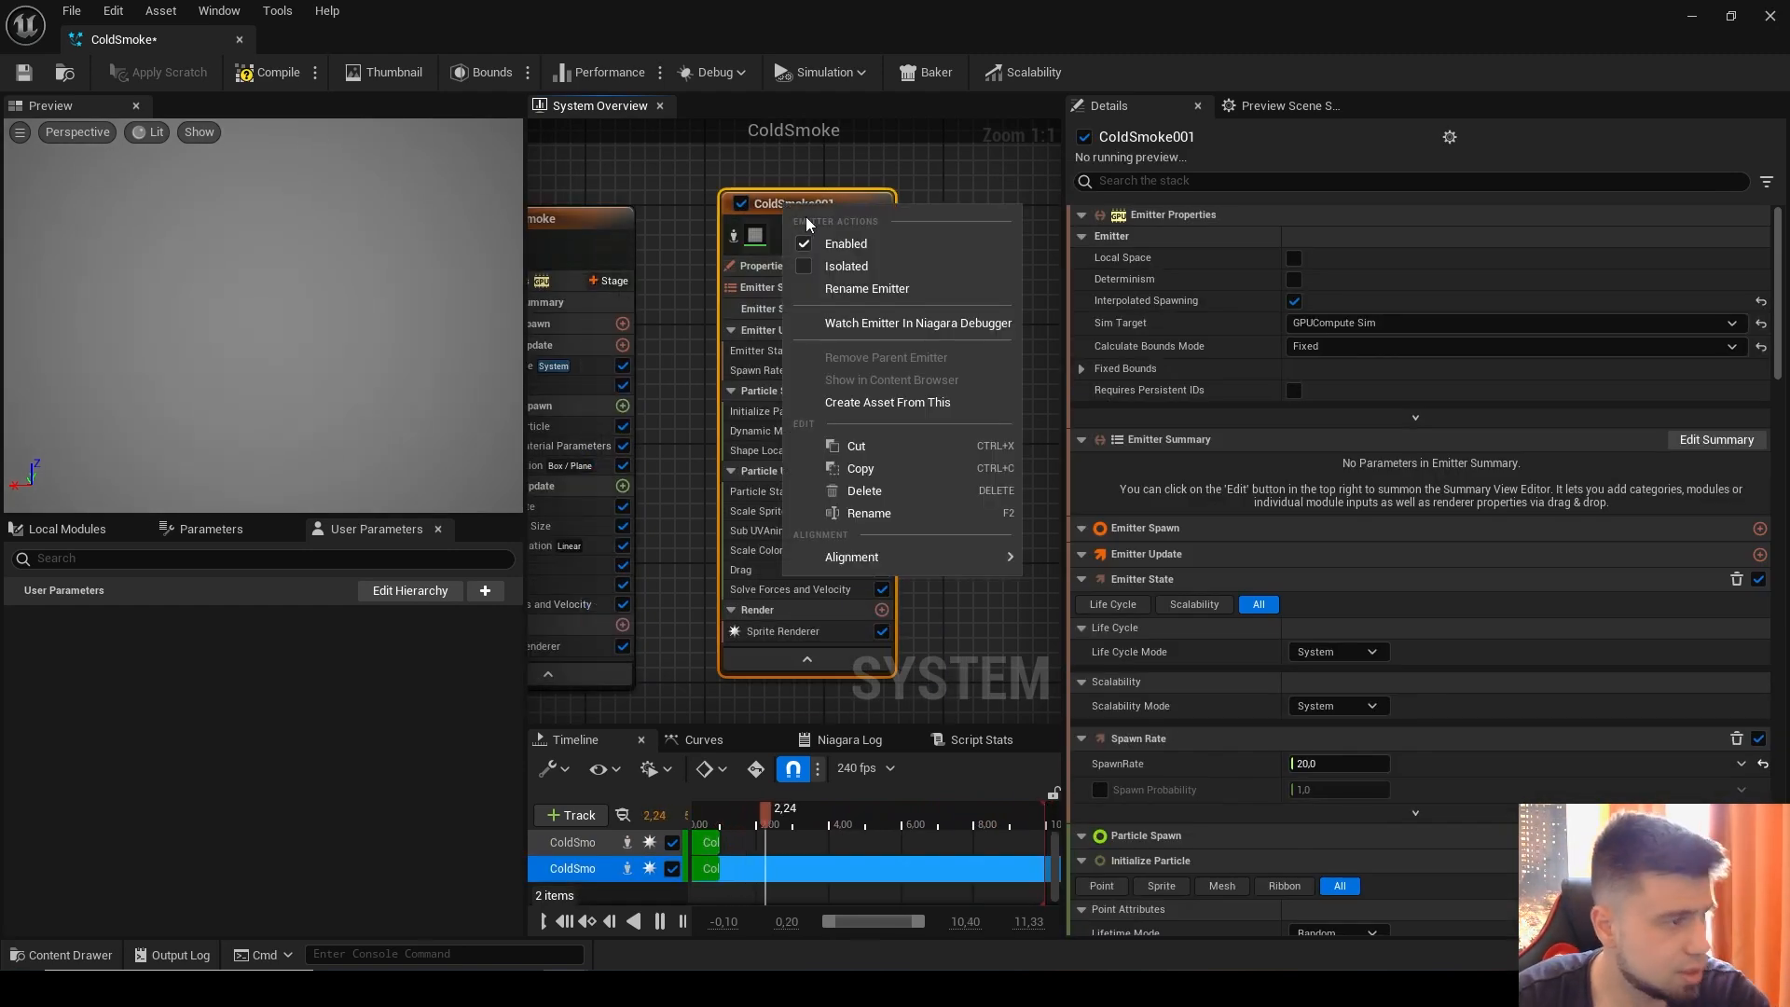
click(867, 288)
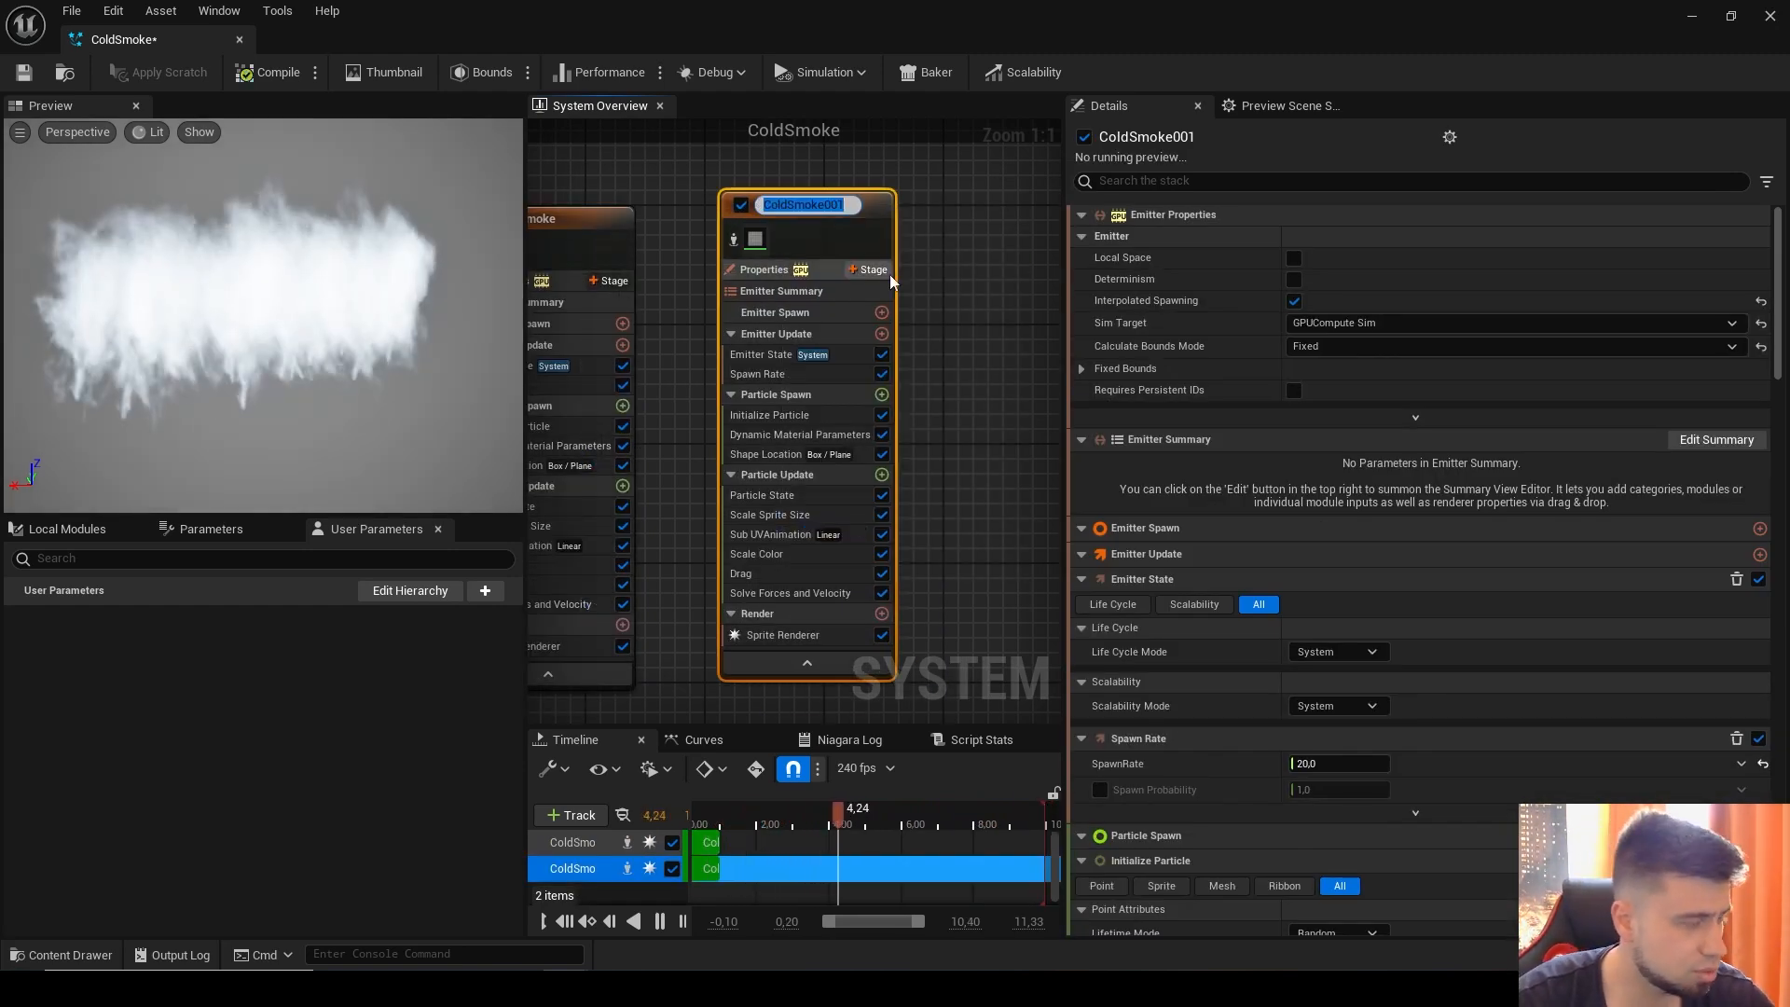
text(Ice)
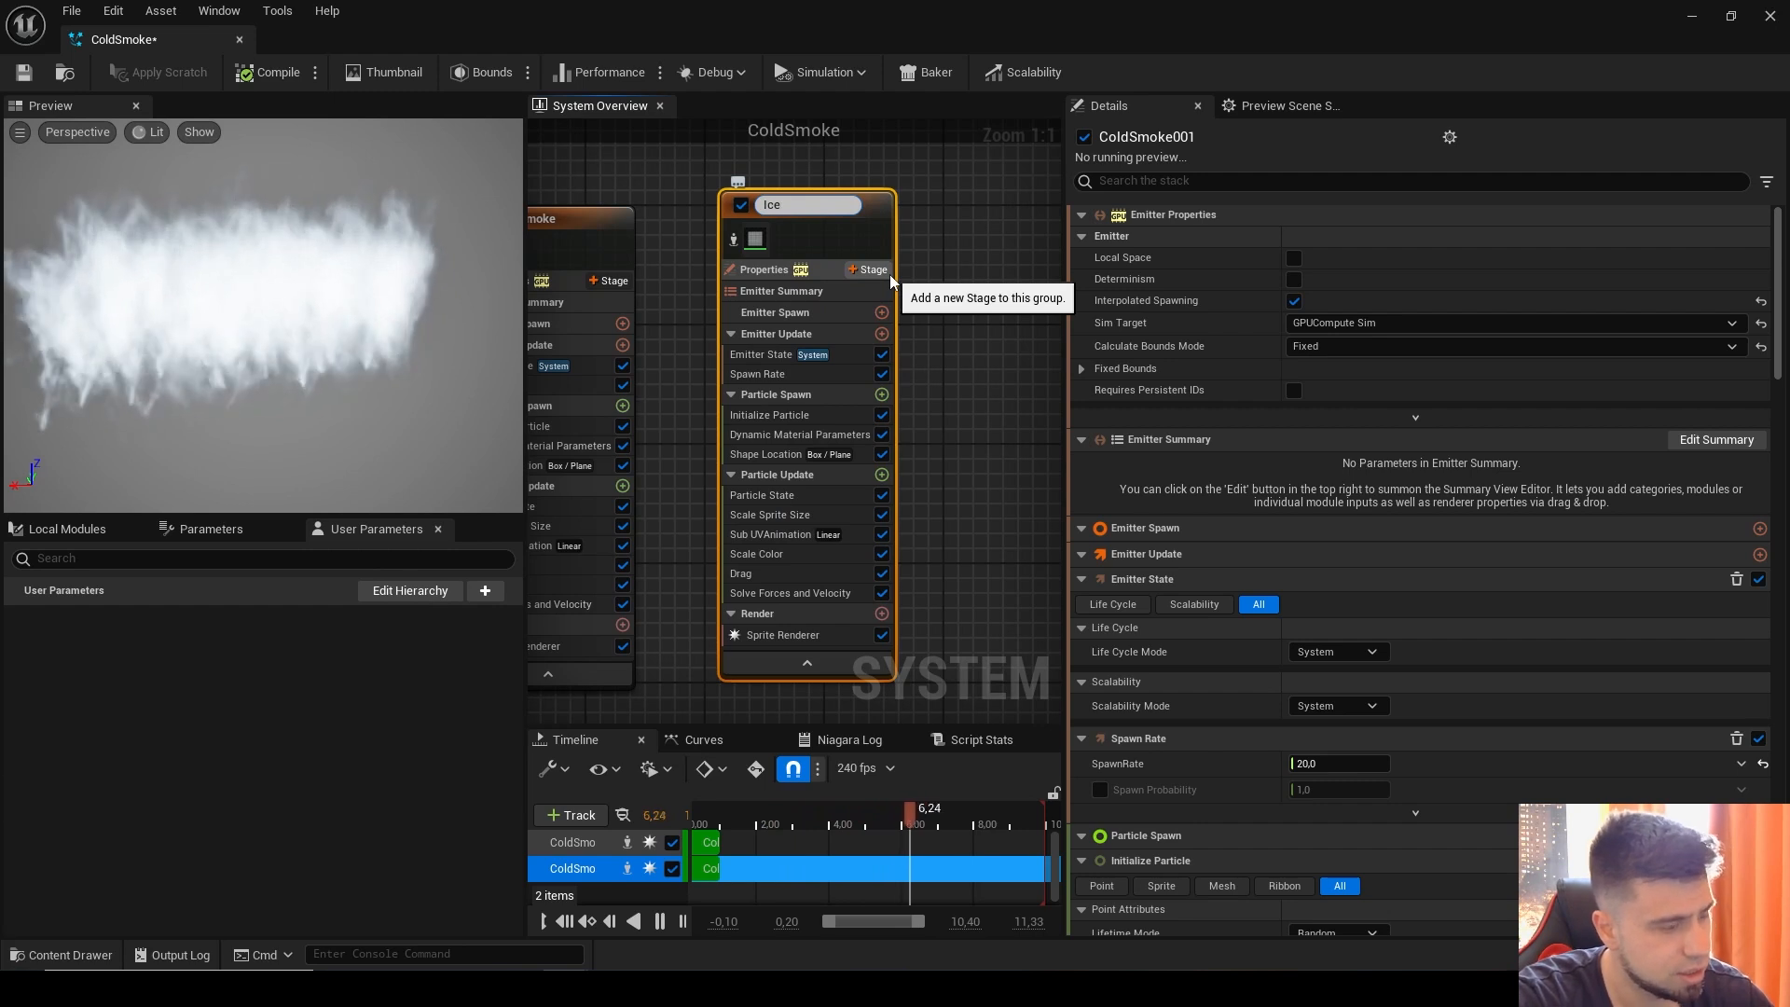
text(Debris)
key(Return)
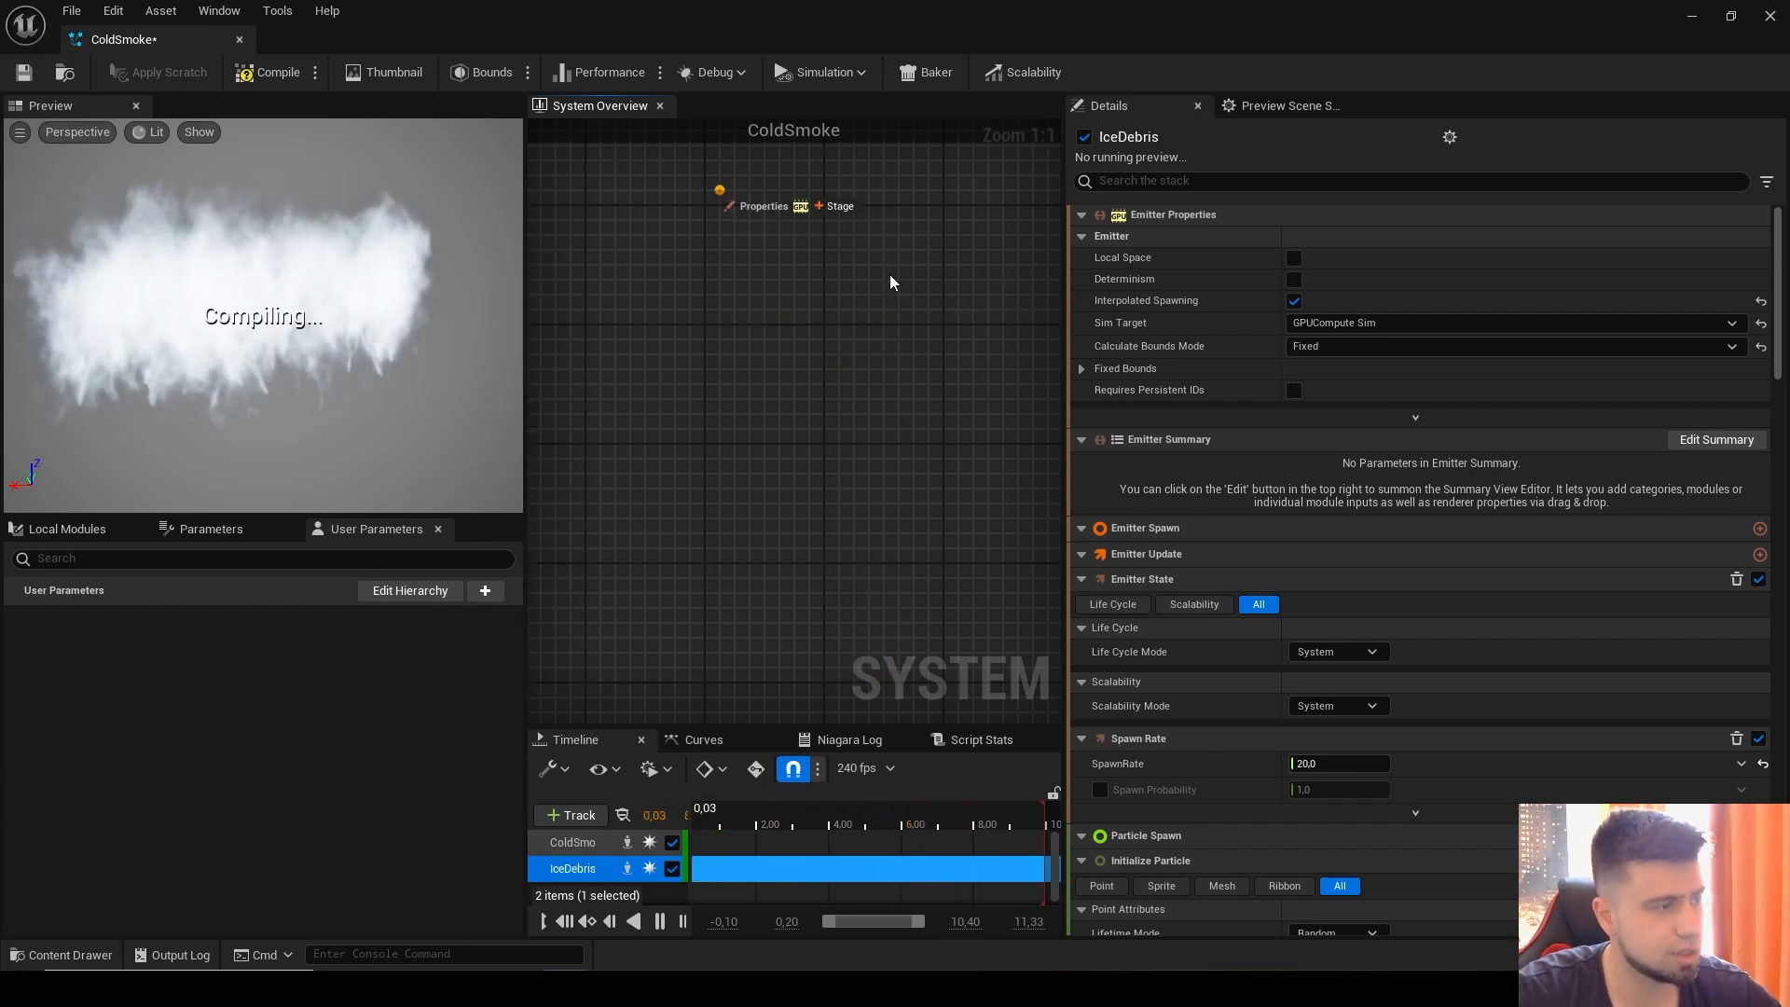
Step: Replace the Sprite Renderer of the IceDebris emitter with a Mesh Renderer
right_drag(824, 640, 870, 528)
click(871, 527)
key(Delete)
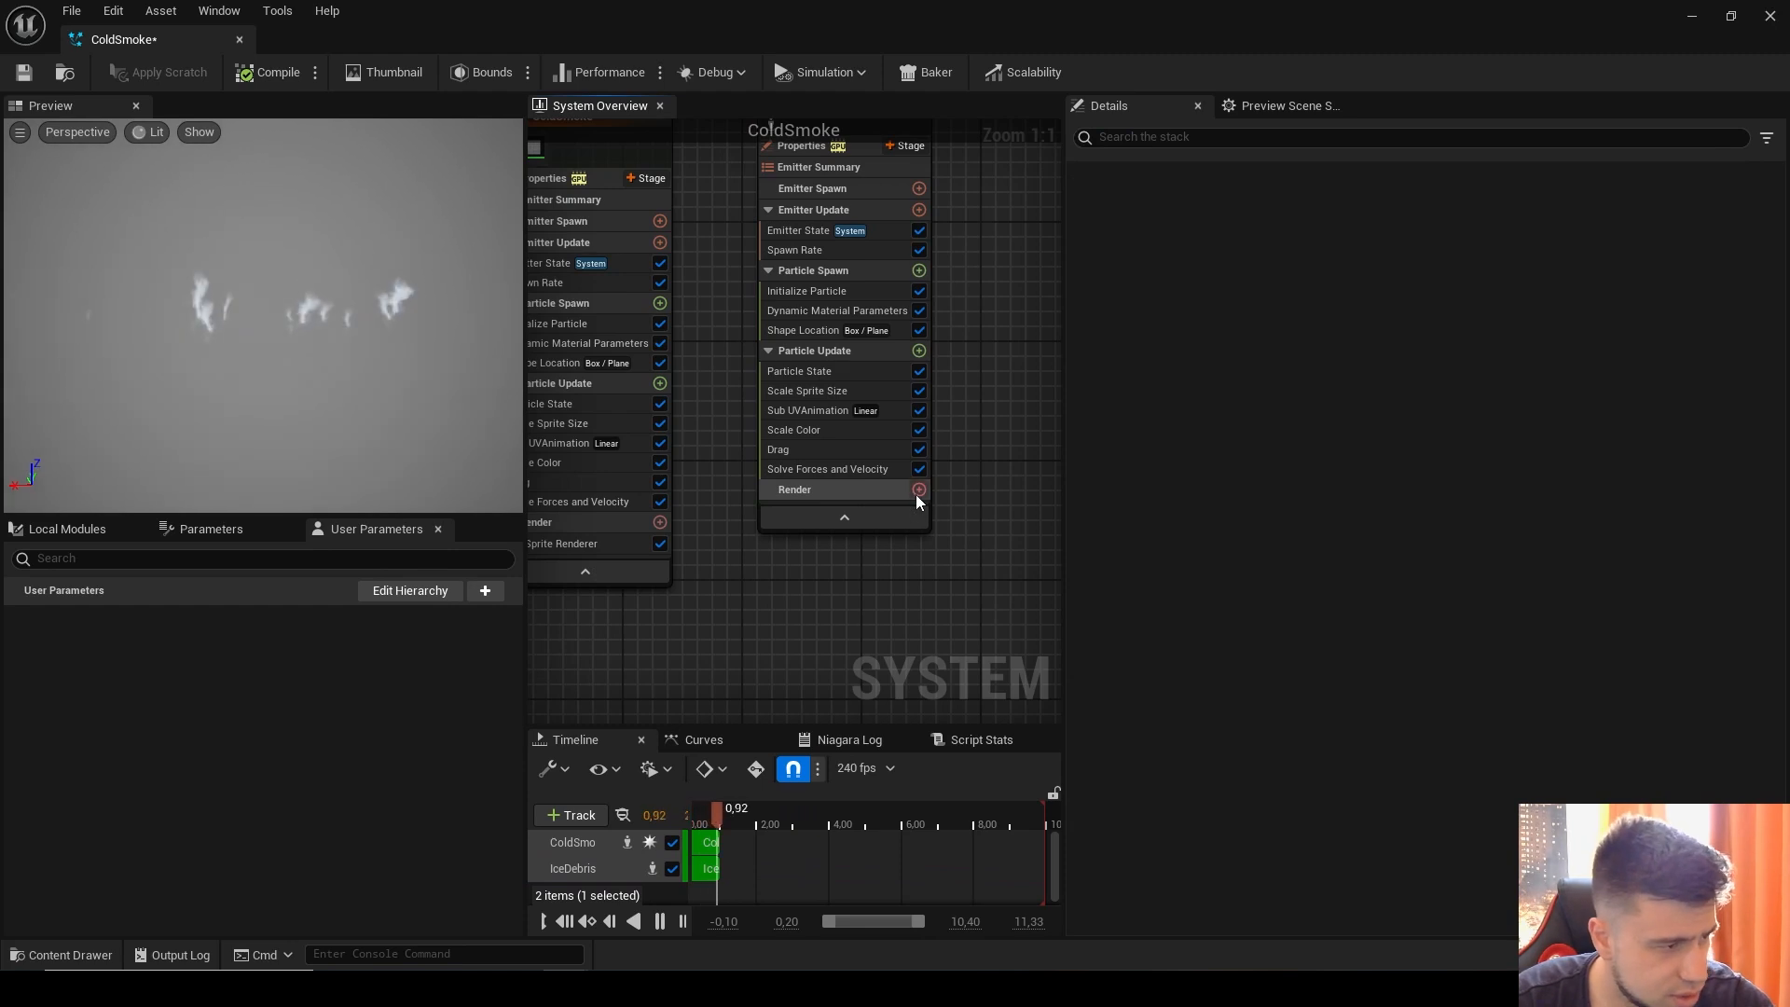
click(918, 490)
click(545, 620)
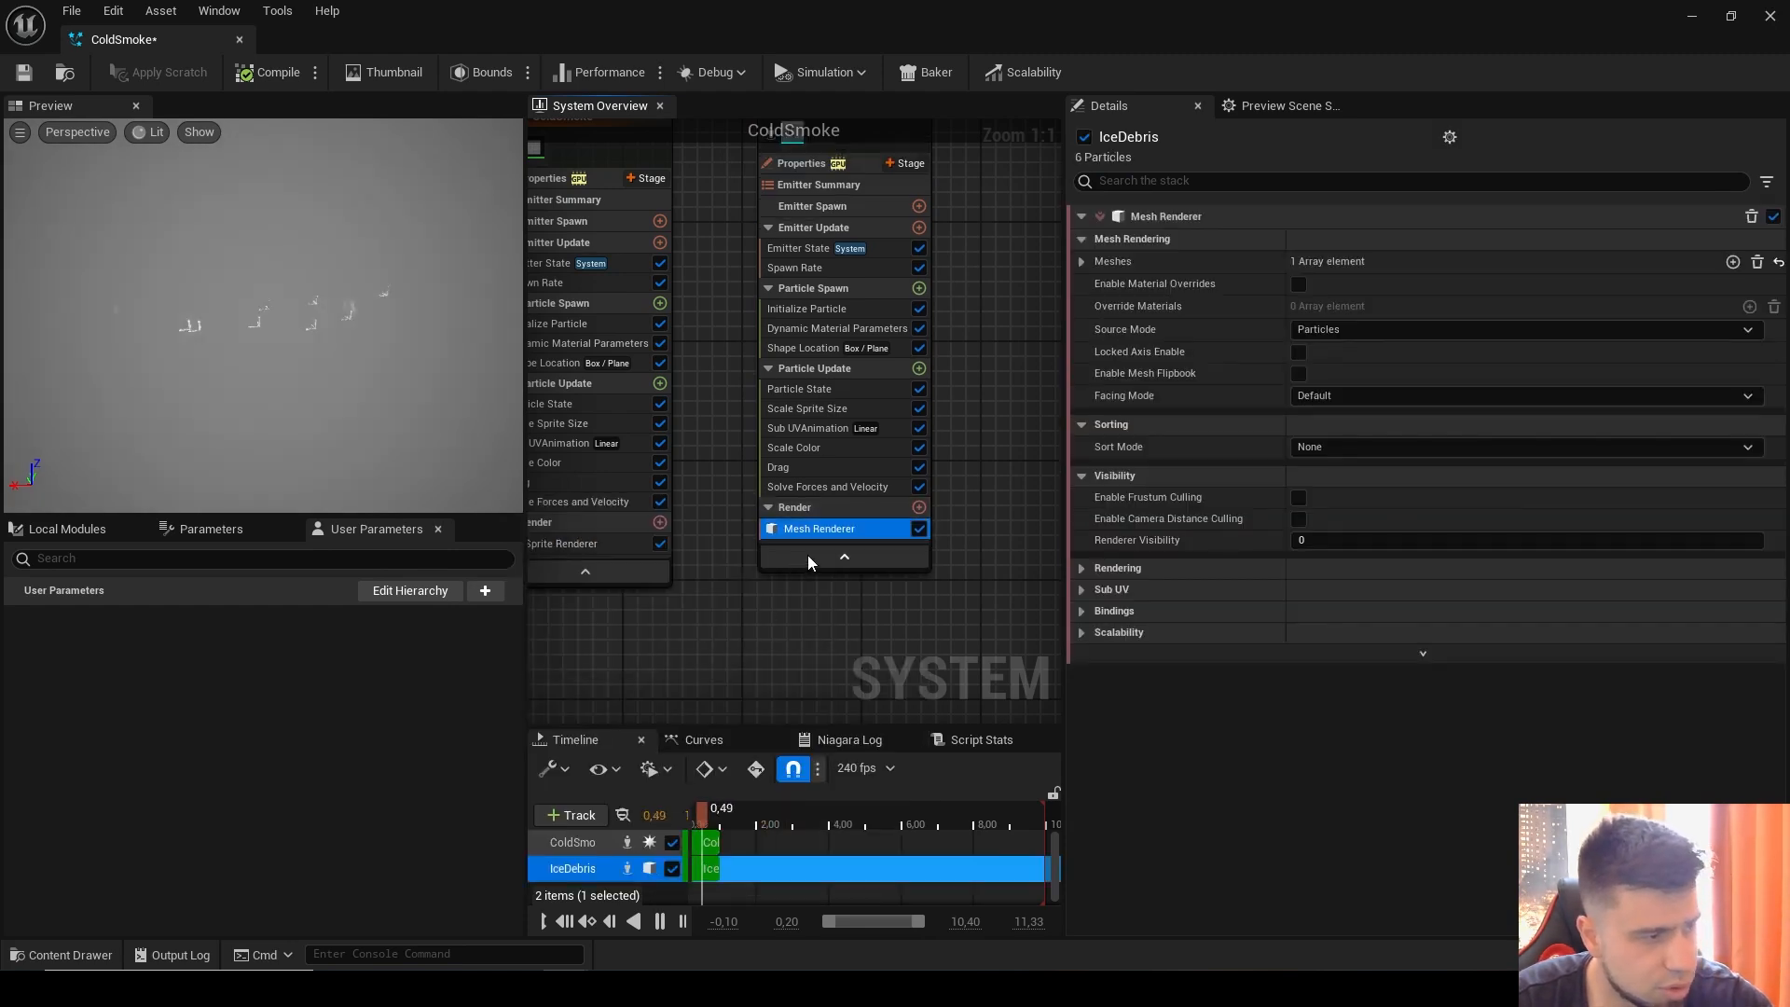
Step: Add three more elements to the Meshes array of the IceDebris Mesh Renderer
click(1078, 260)
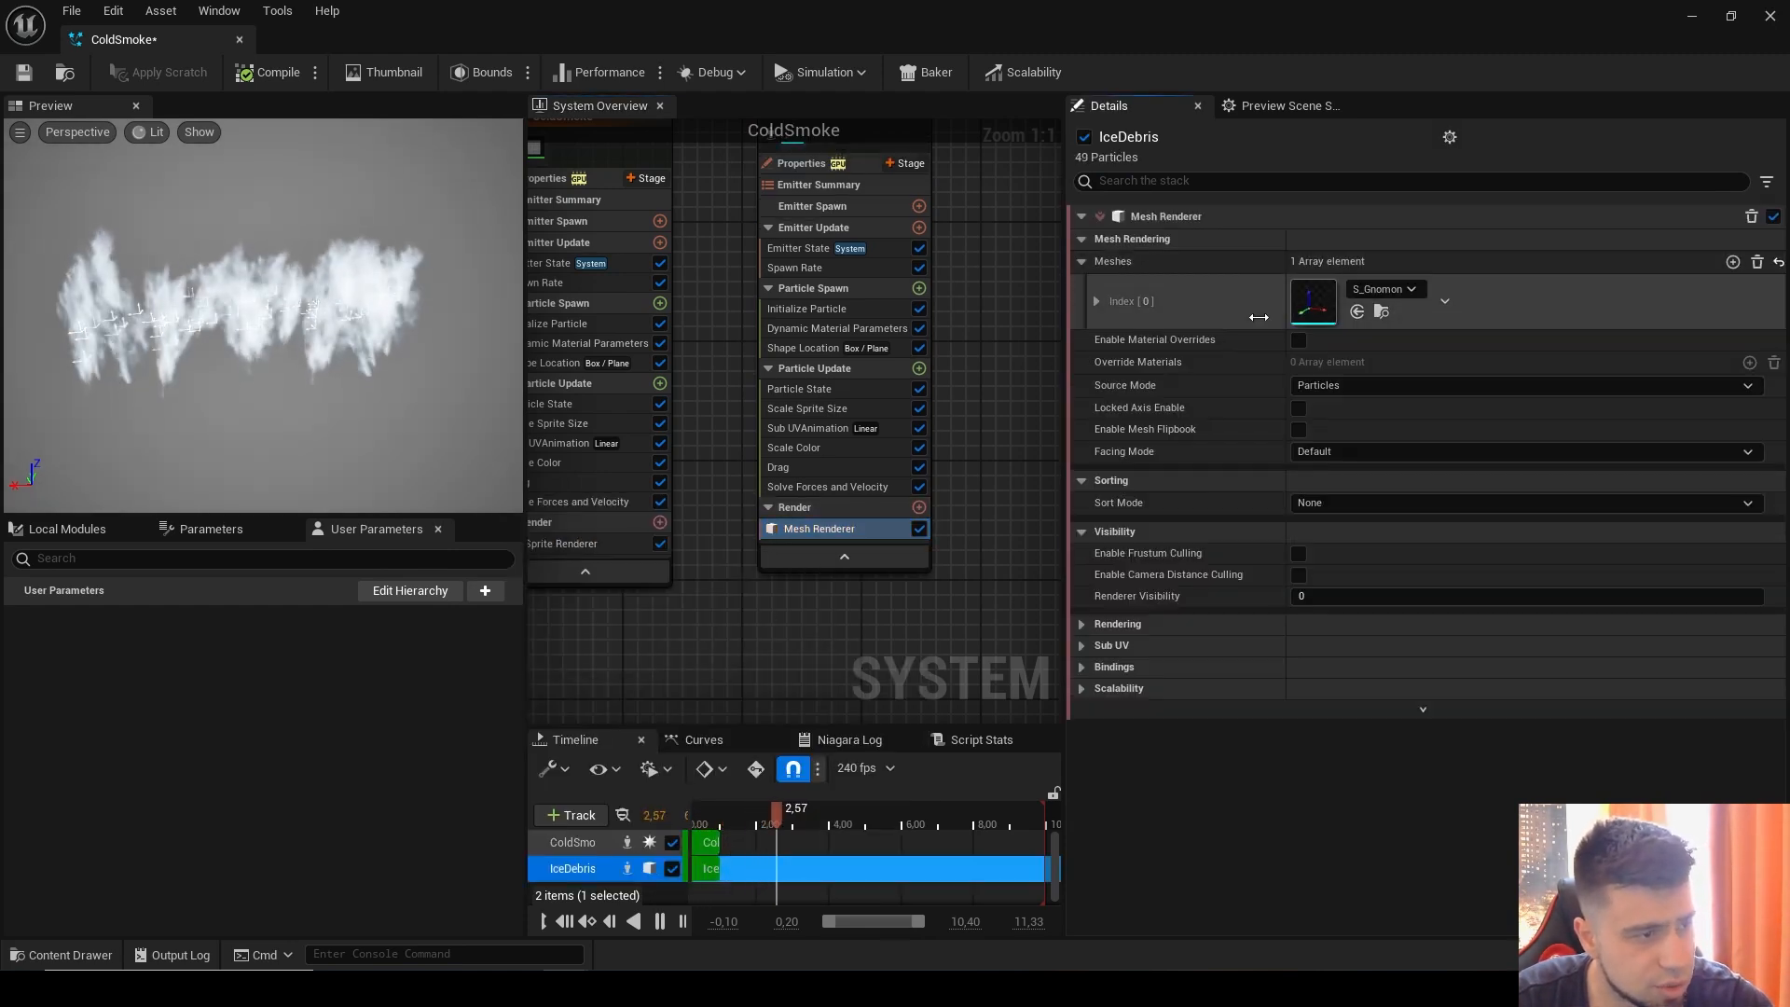
click(1732, 262)
click(1732, 262)
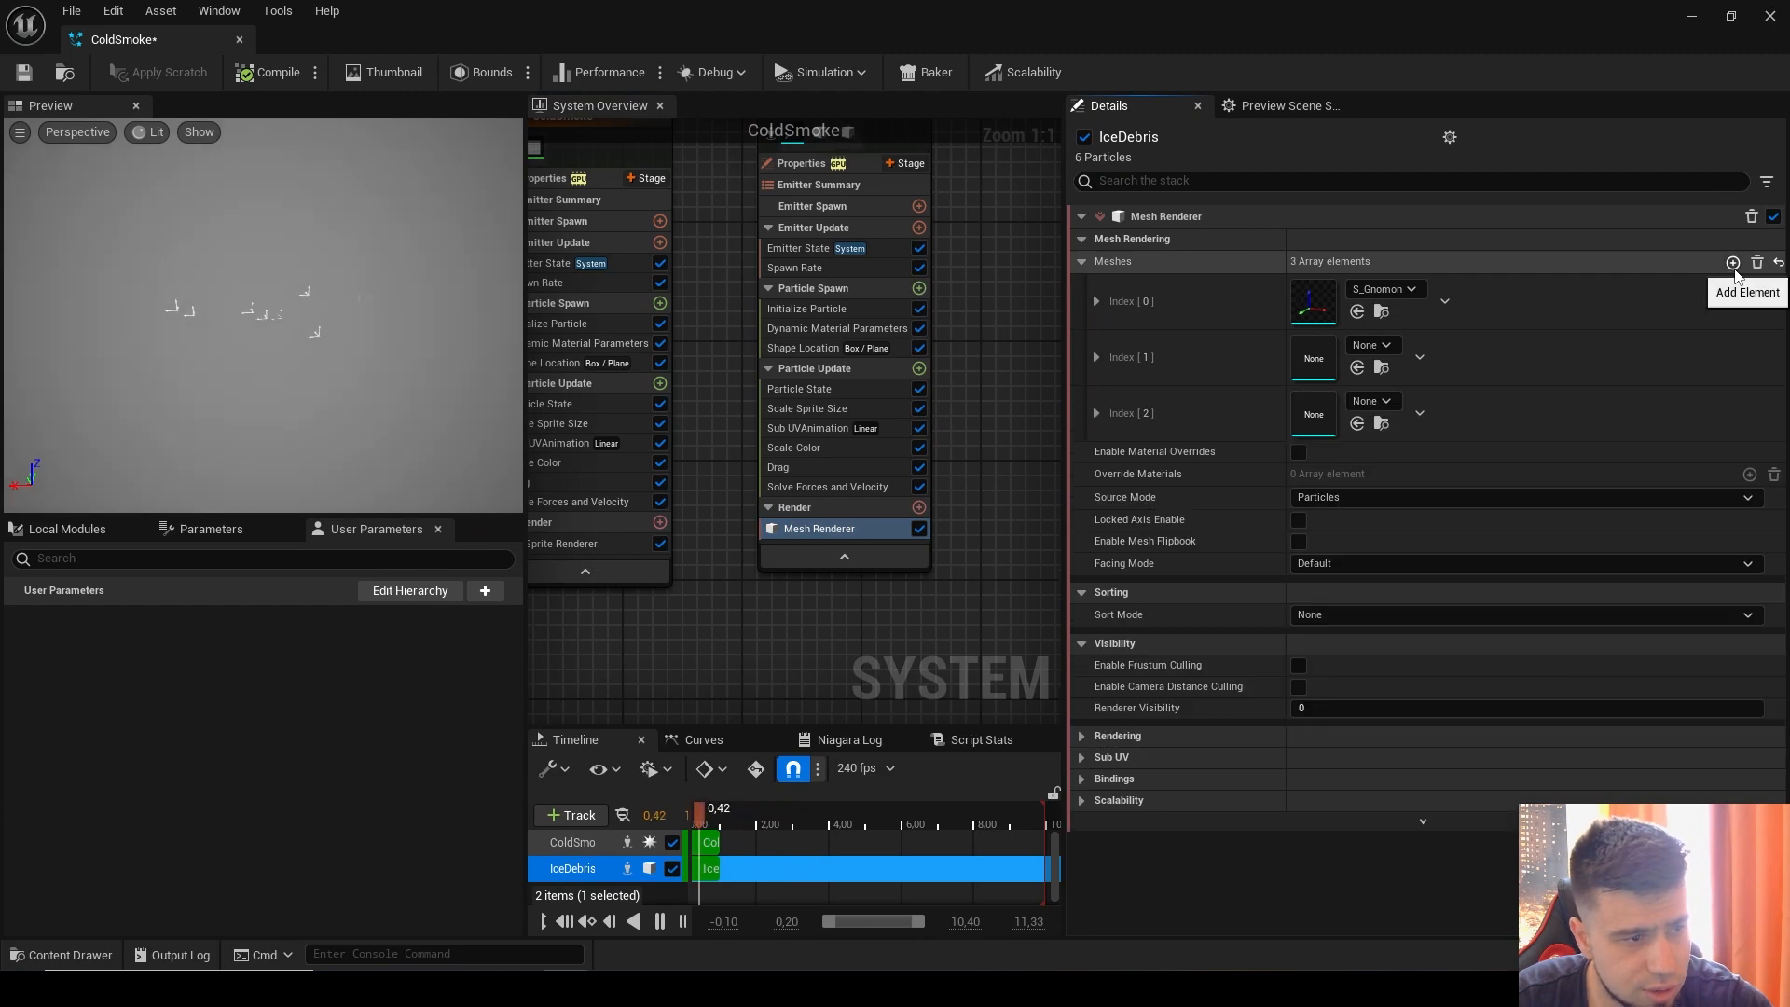
click(1732, 262)
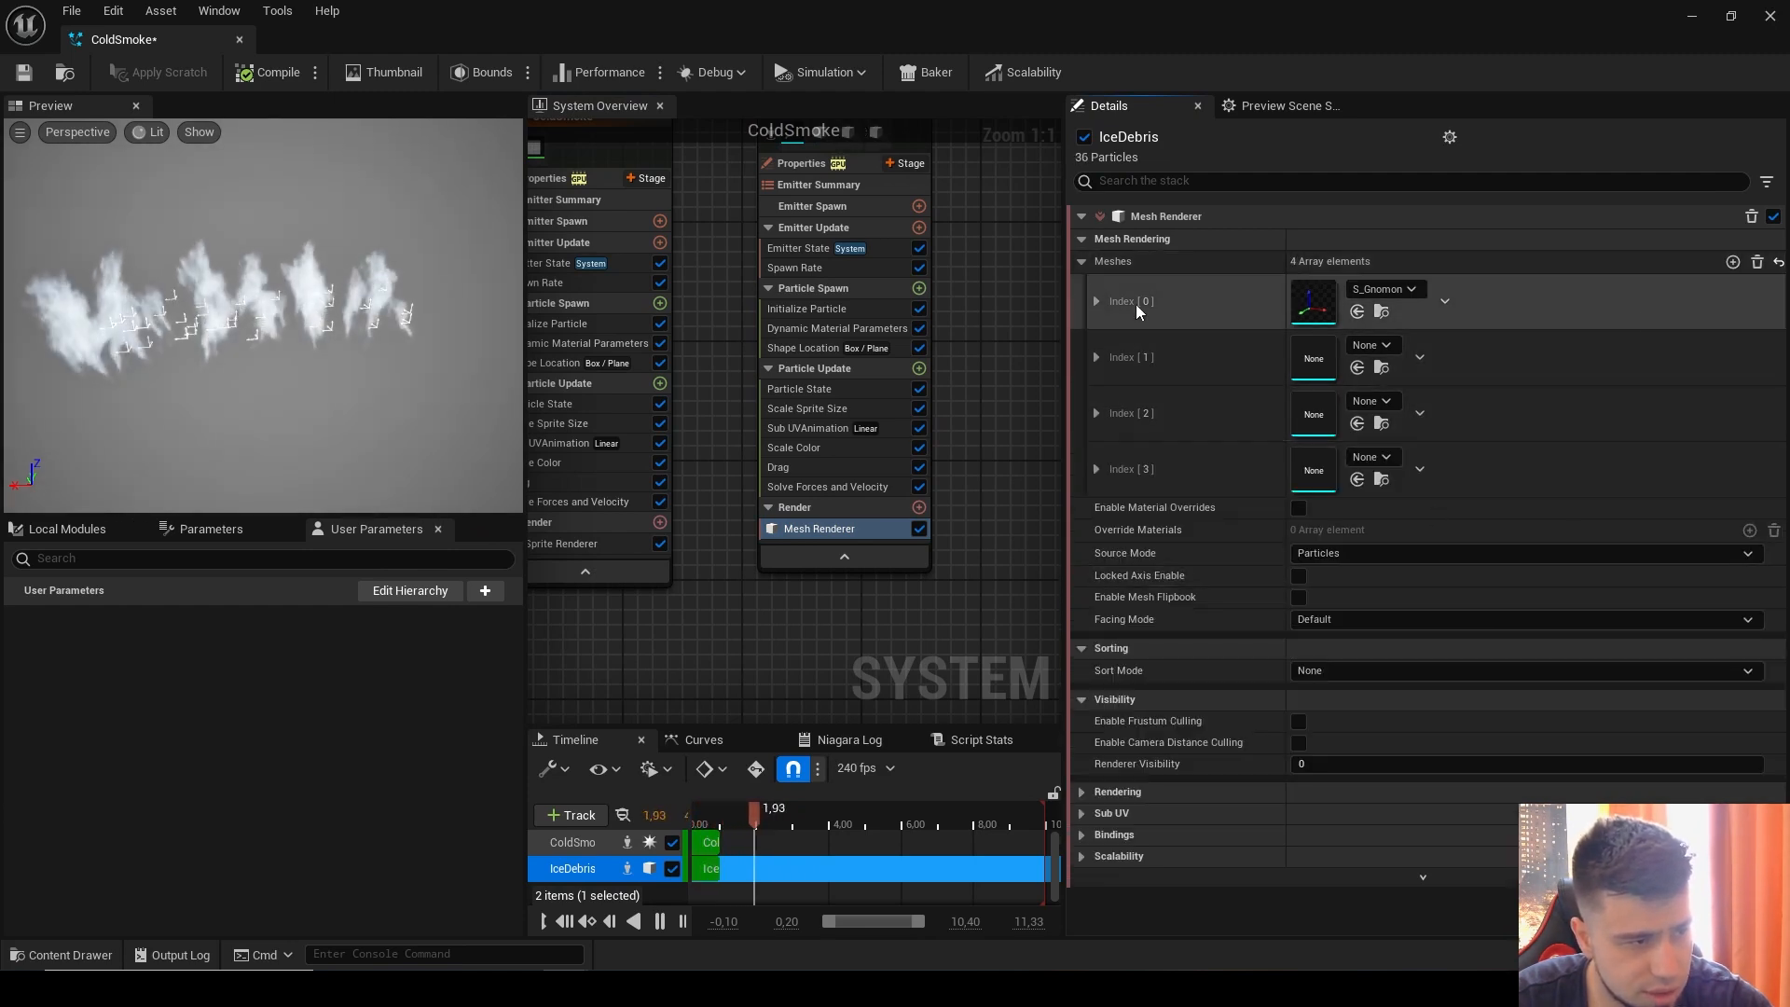
Step: Search the static meshes for debris and assign SM_Debris_01 to index 0 of the Meshes array
click(1396, 289)
text(debris)
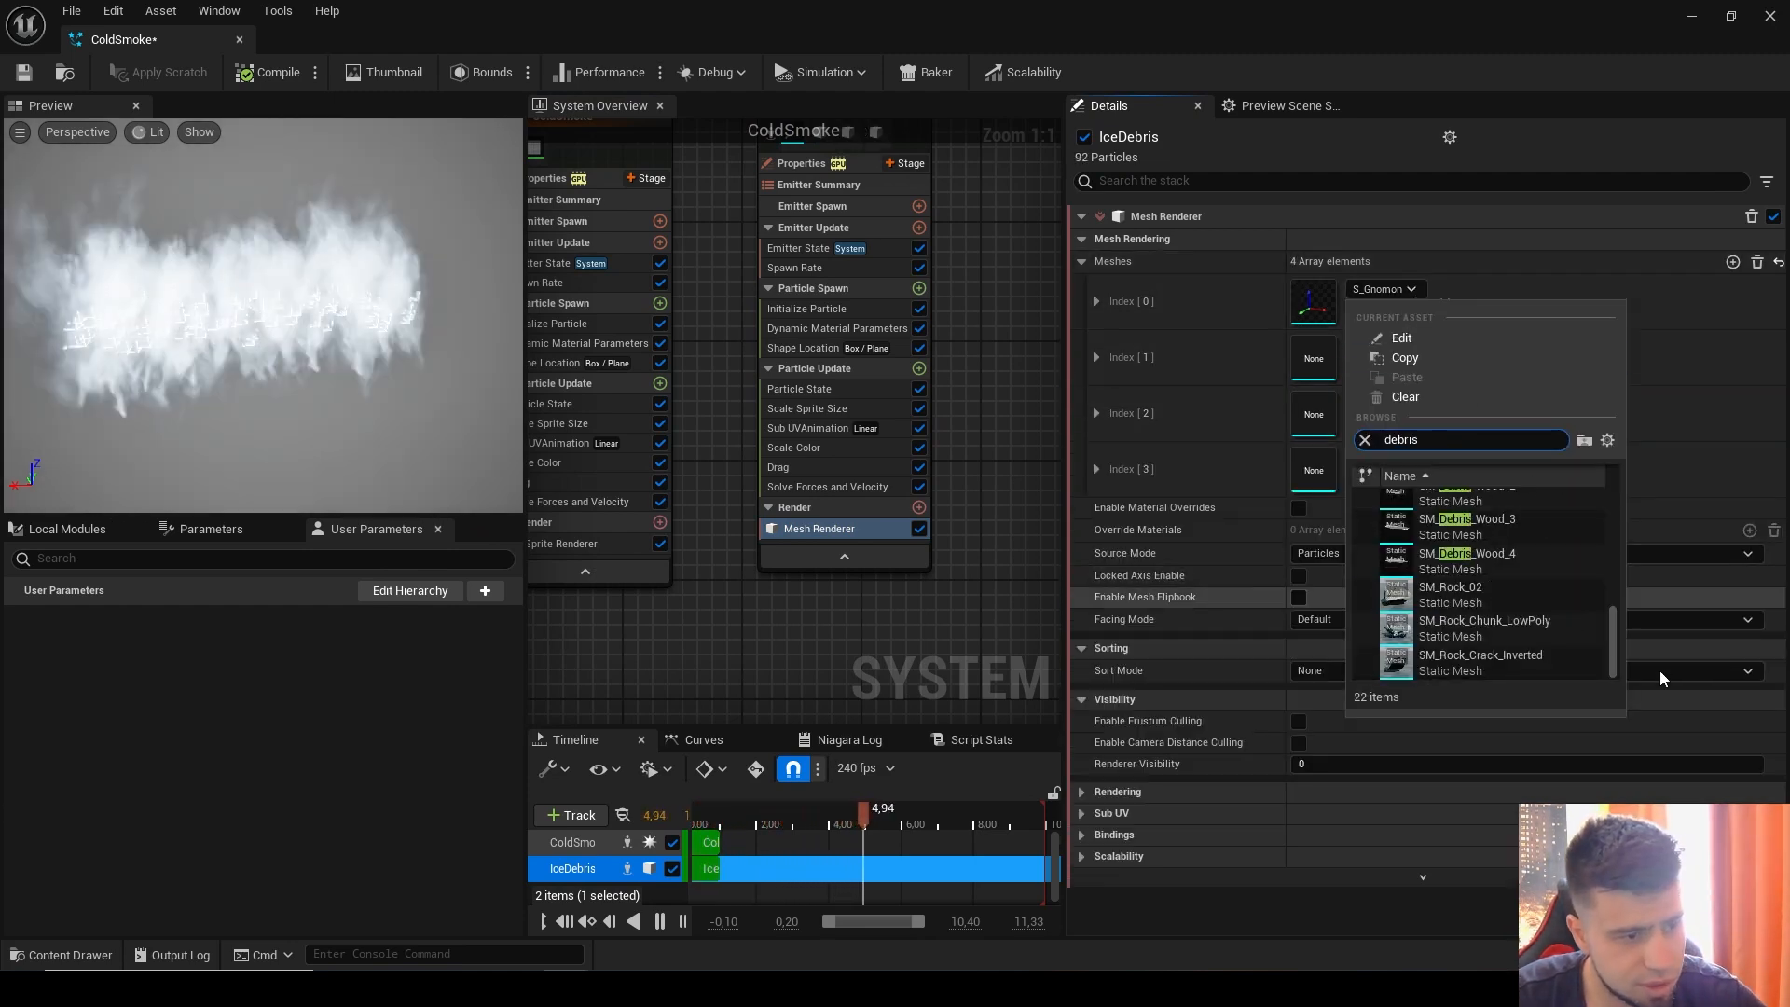
scroll(1454, 588, up, 10)
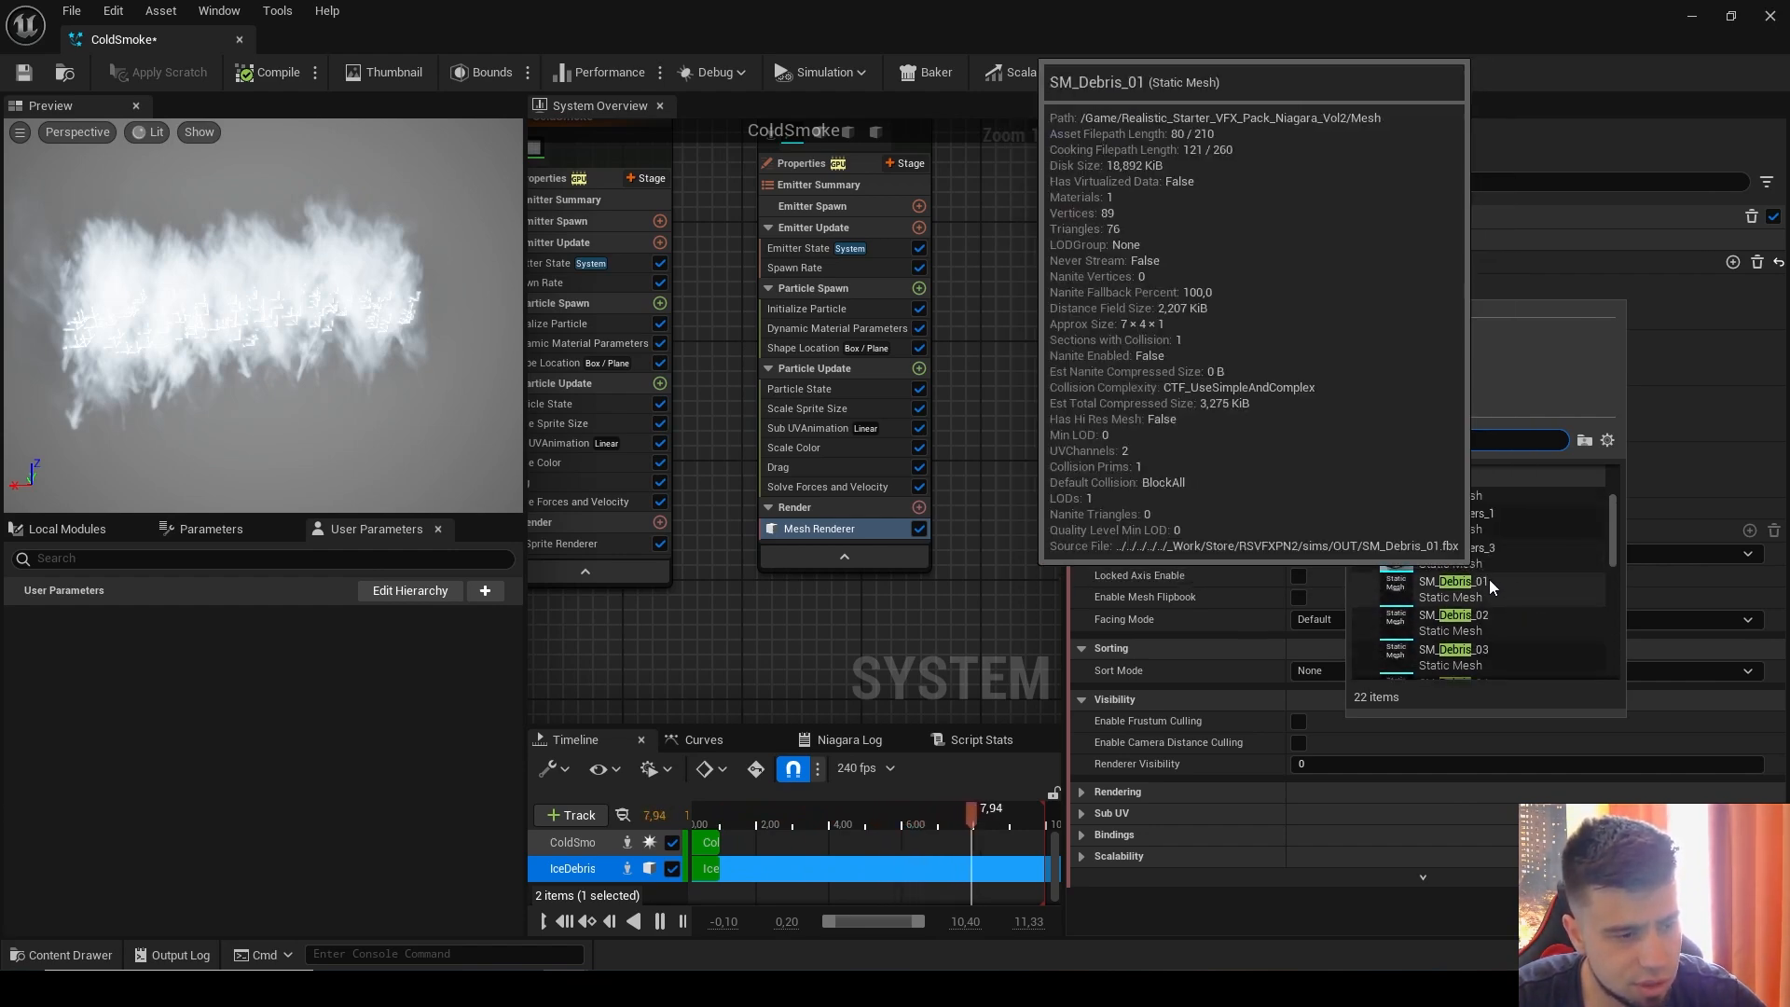
scroll(1493, 579, down, 1)
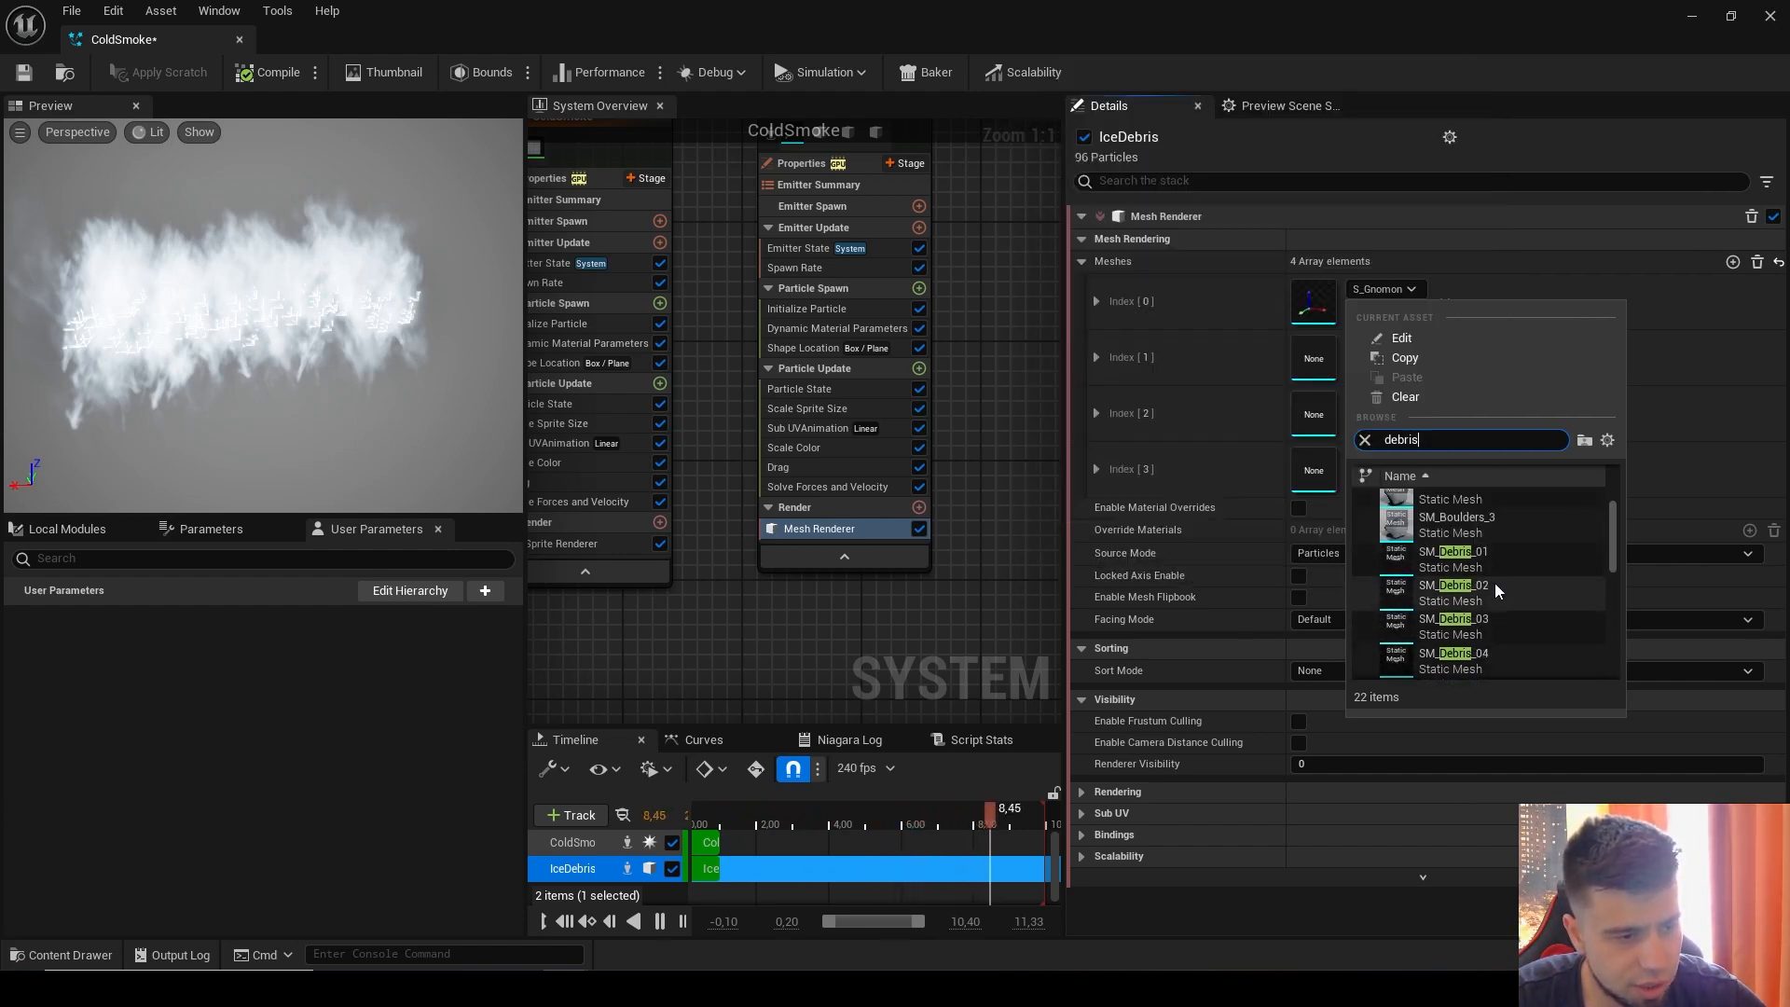
click(1428, 558)
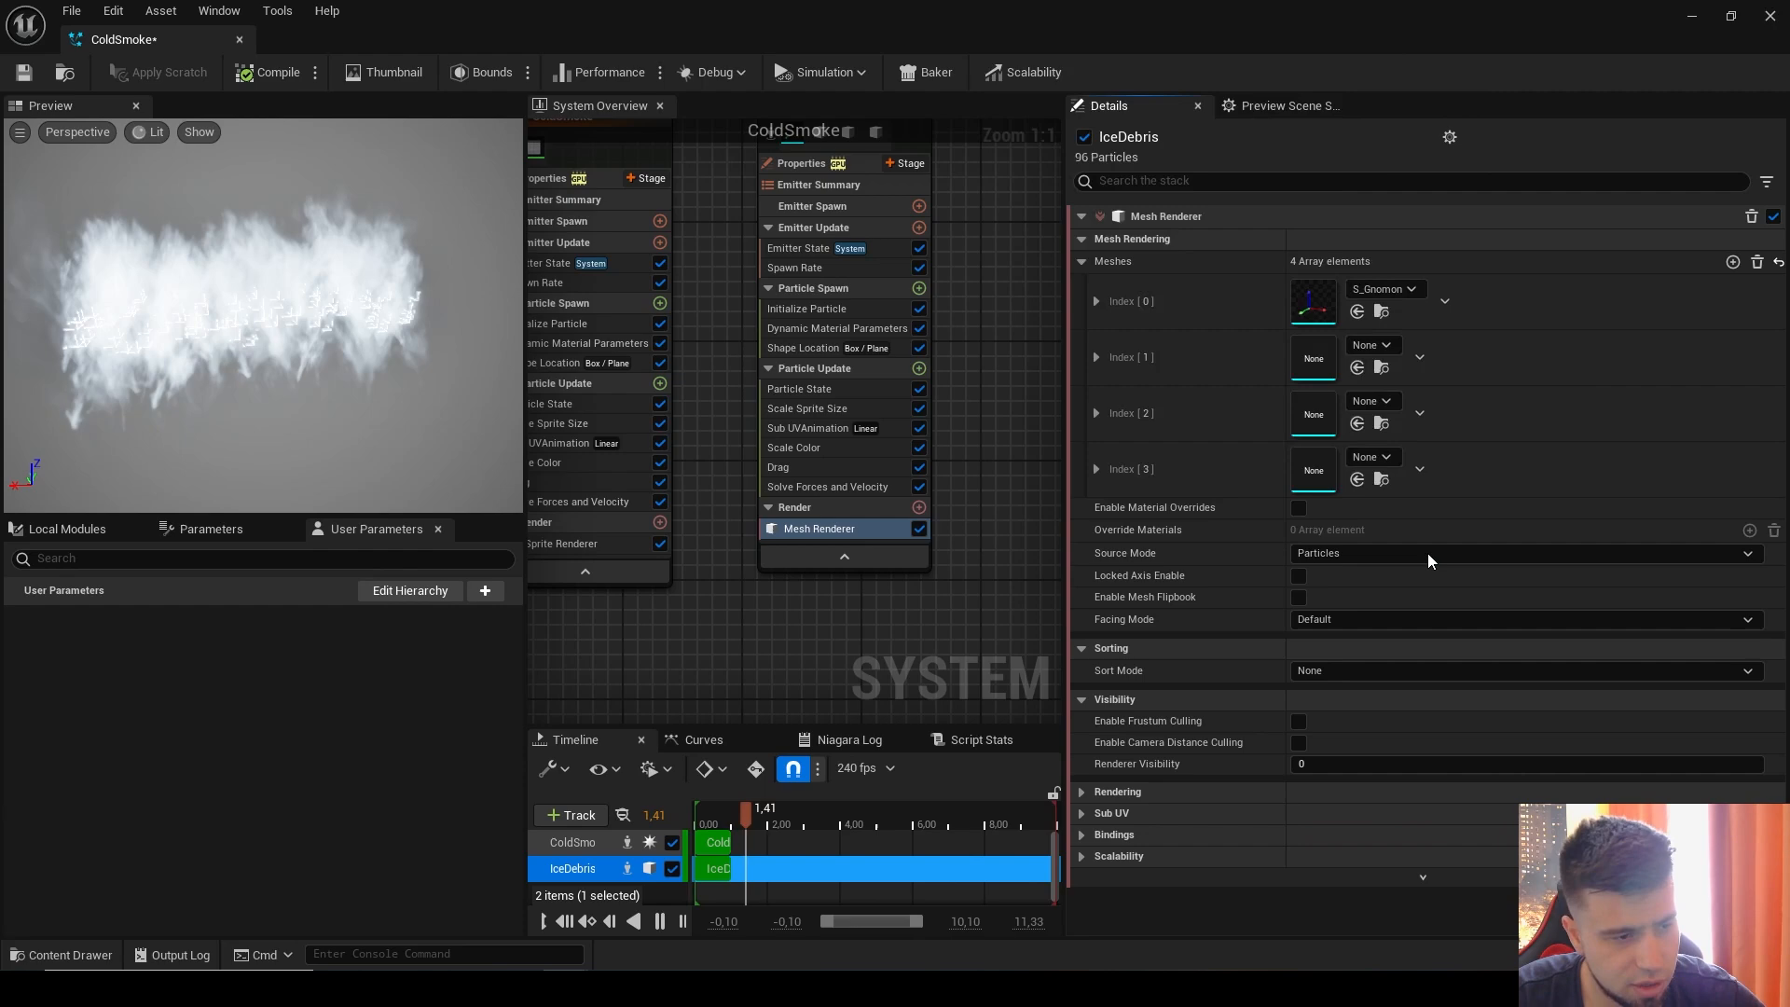
Step: Assign SM_Debris_02 to index 1 and SM_Debris_03 to index 2 of the Meshes array
click(1384, 352)
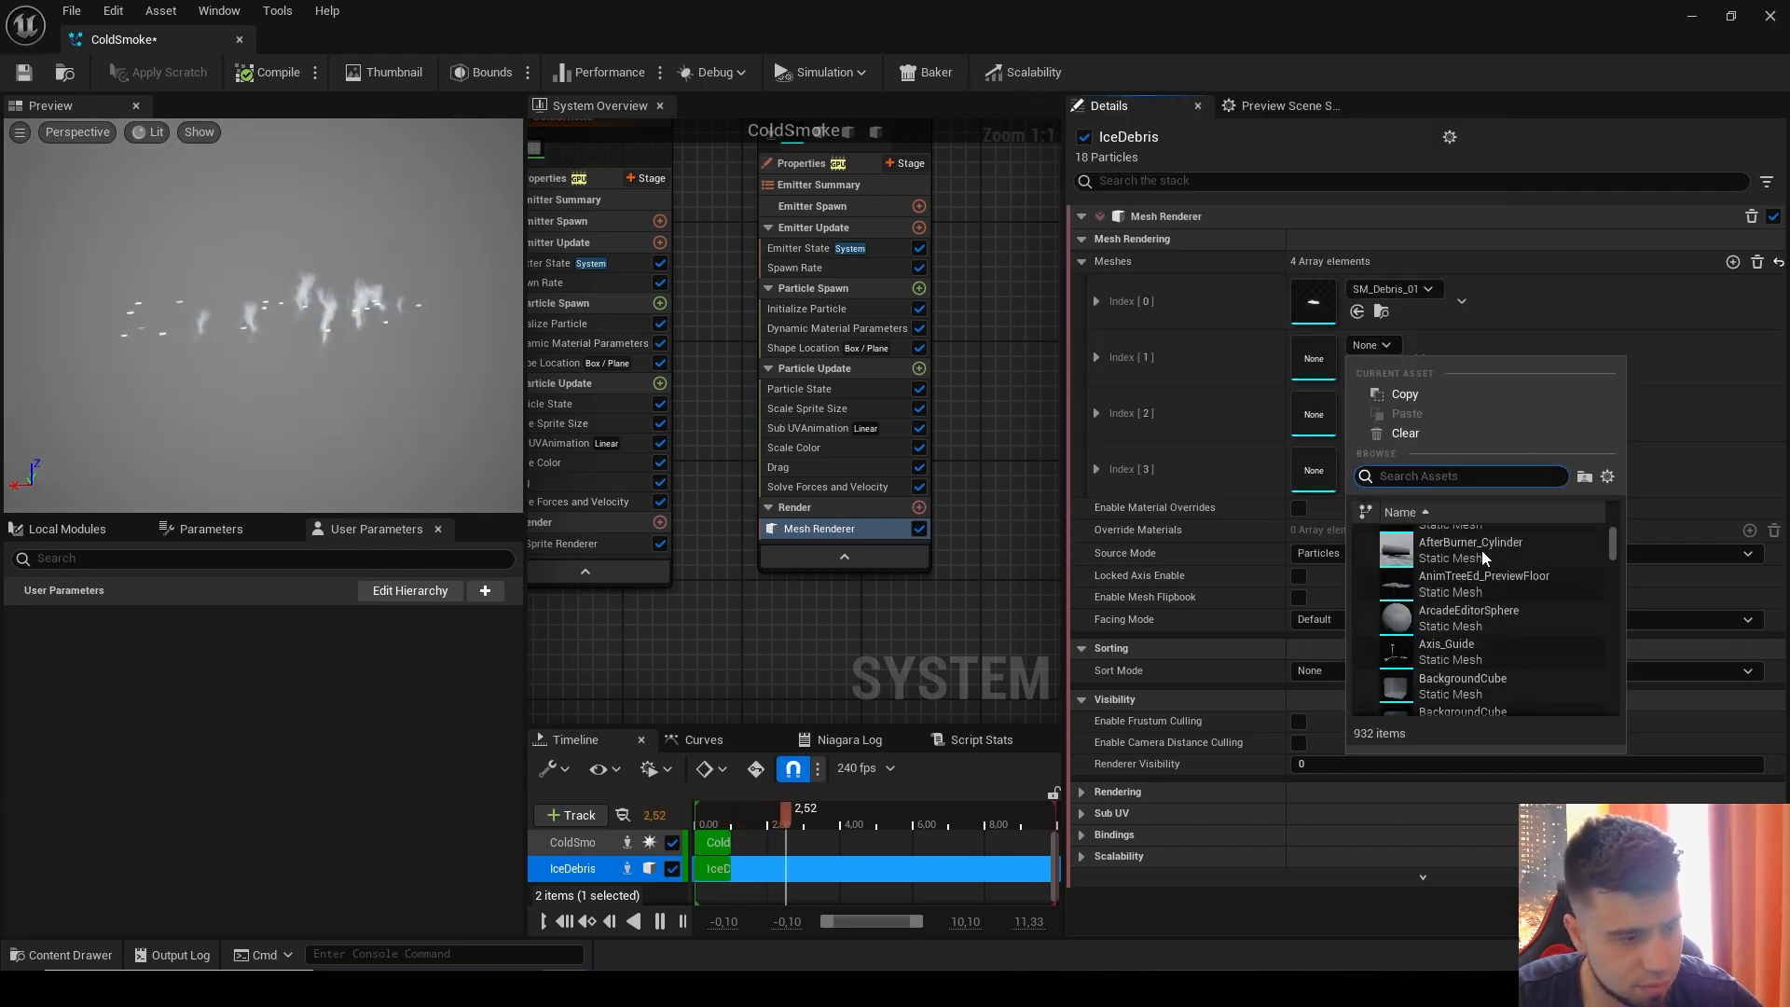
text(debri)
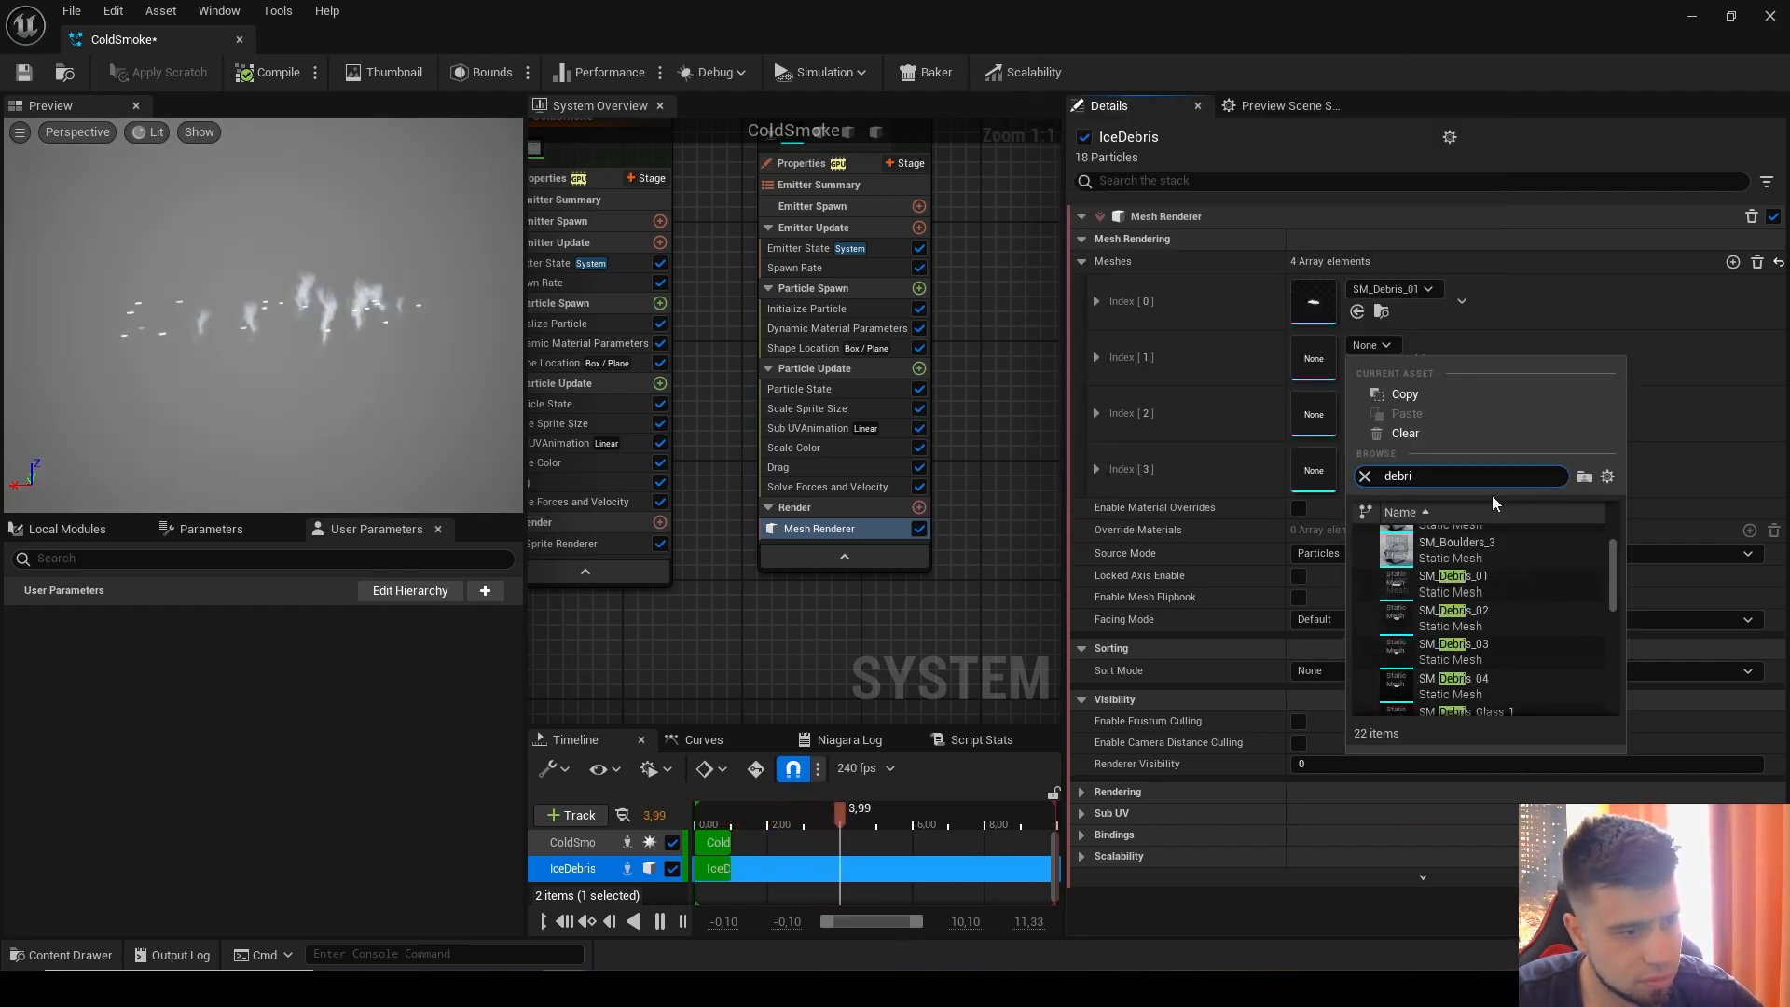
click(1497, 615)
click(1387, 401)
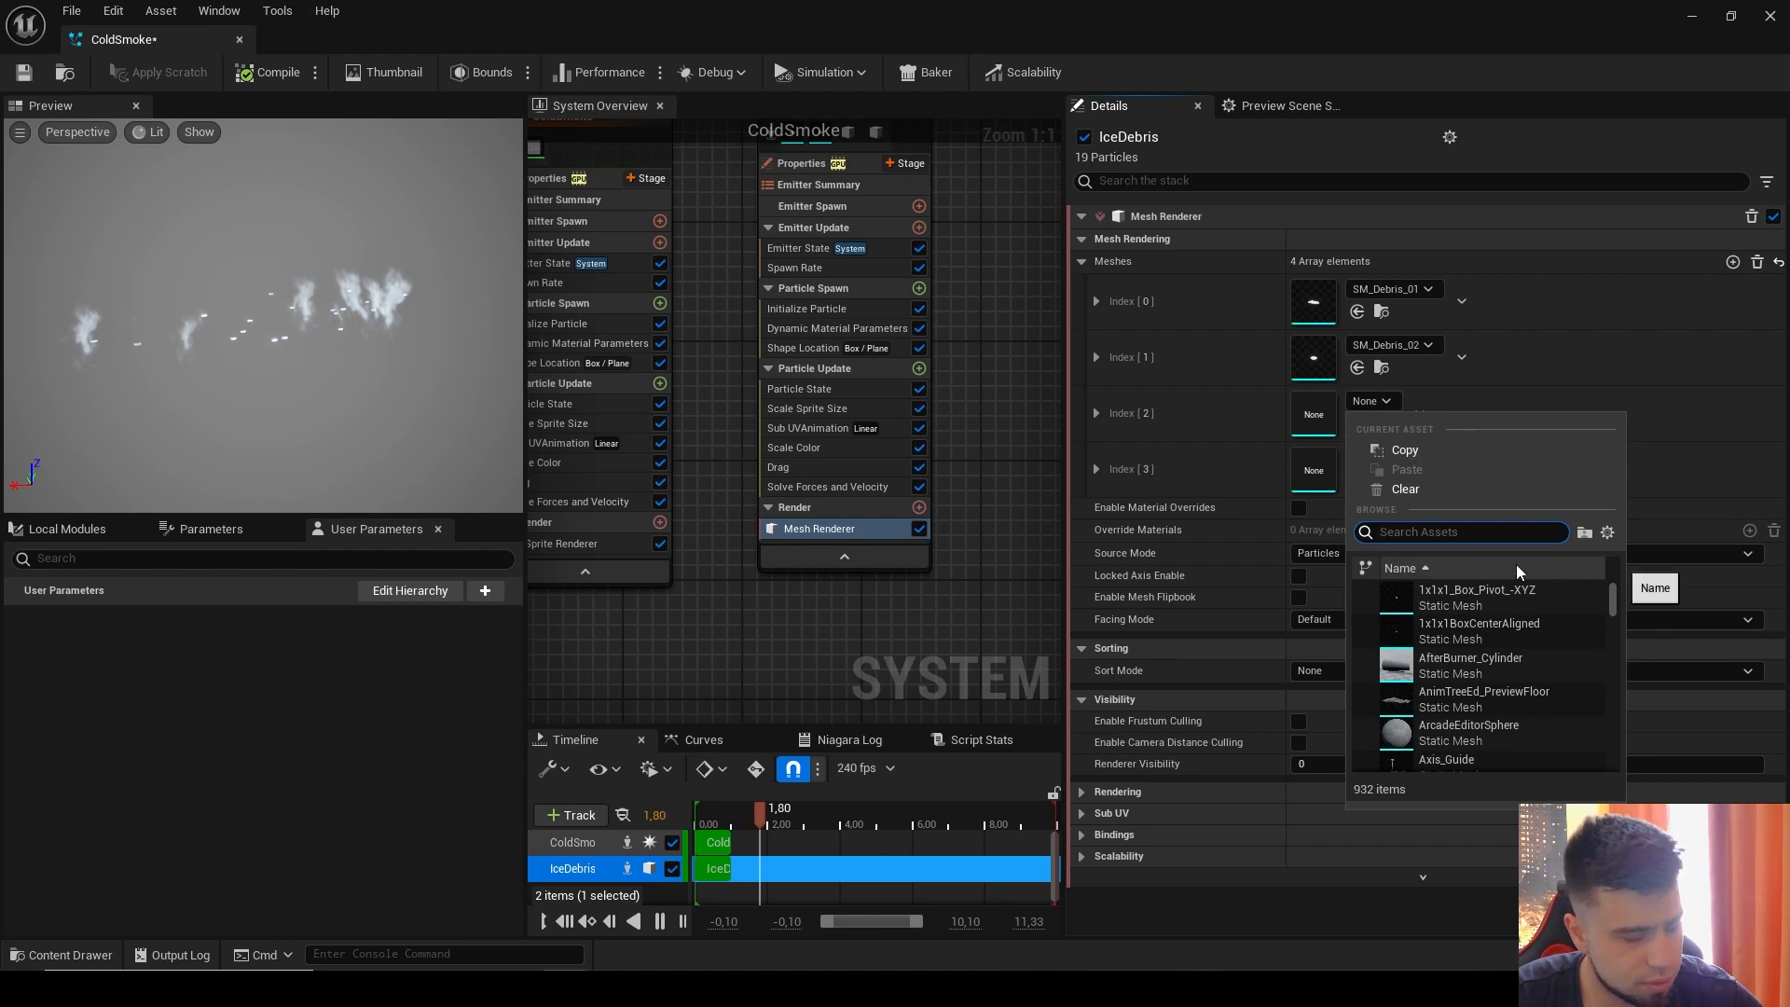
text(debris)
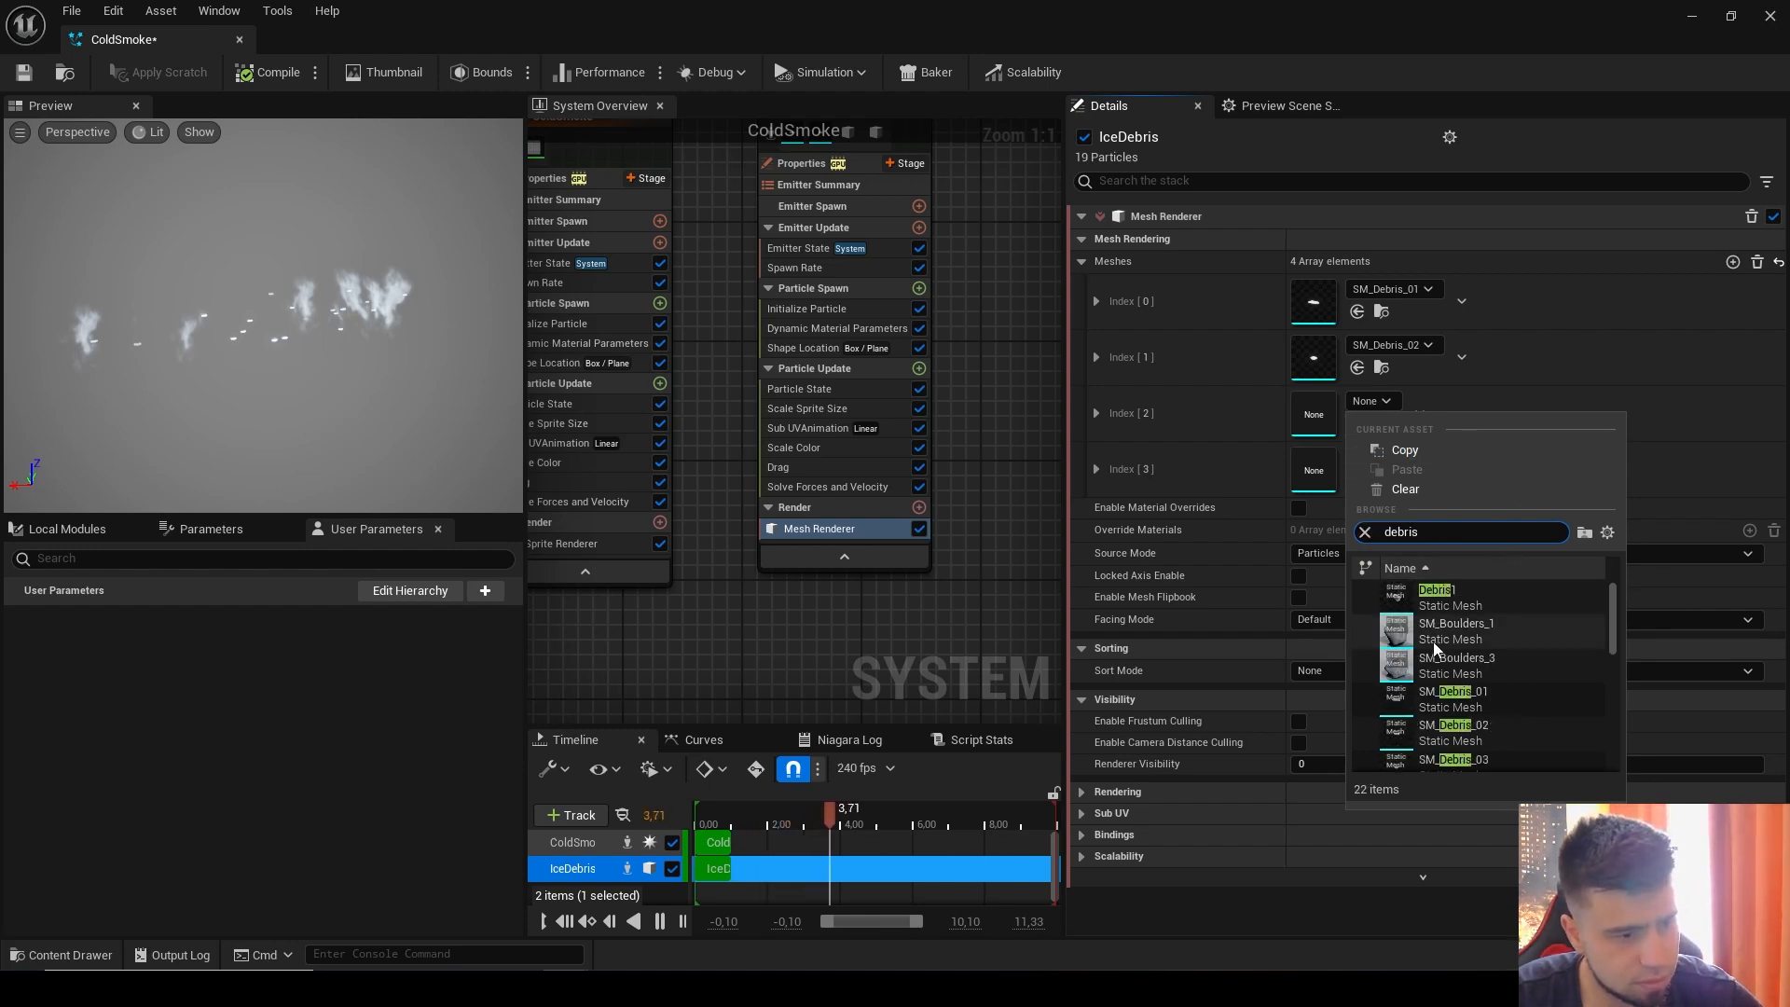
scroll(1491, 671, down, 1)
click(1497, 734)
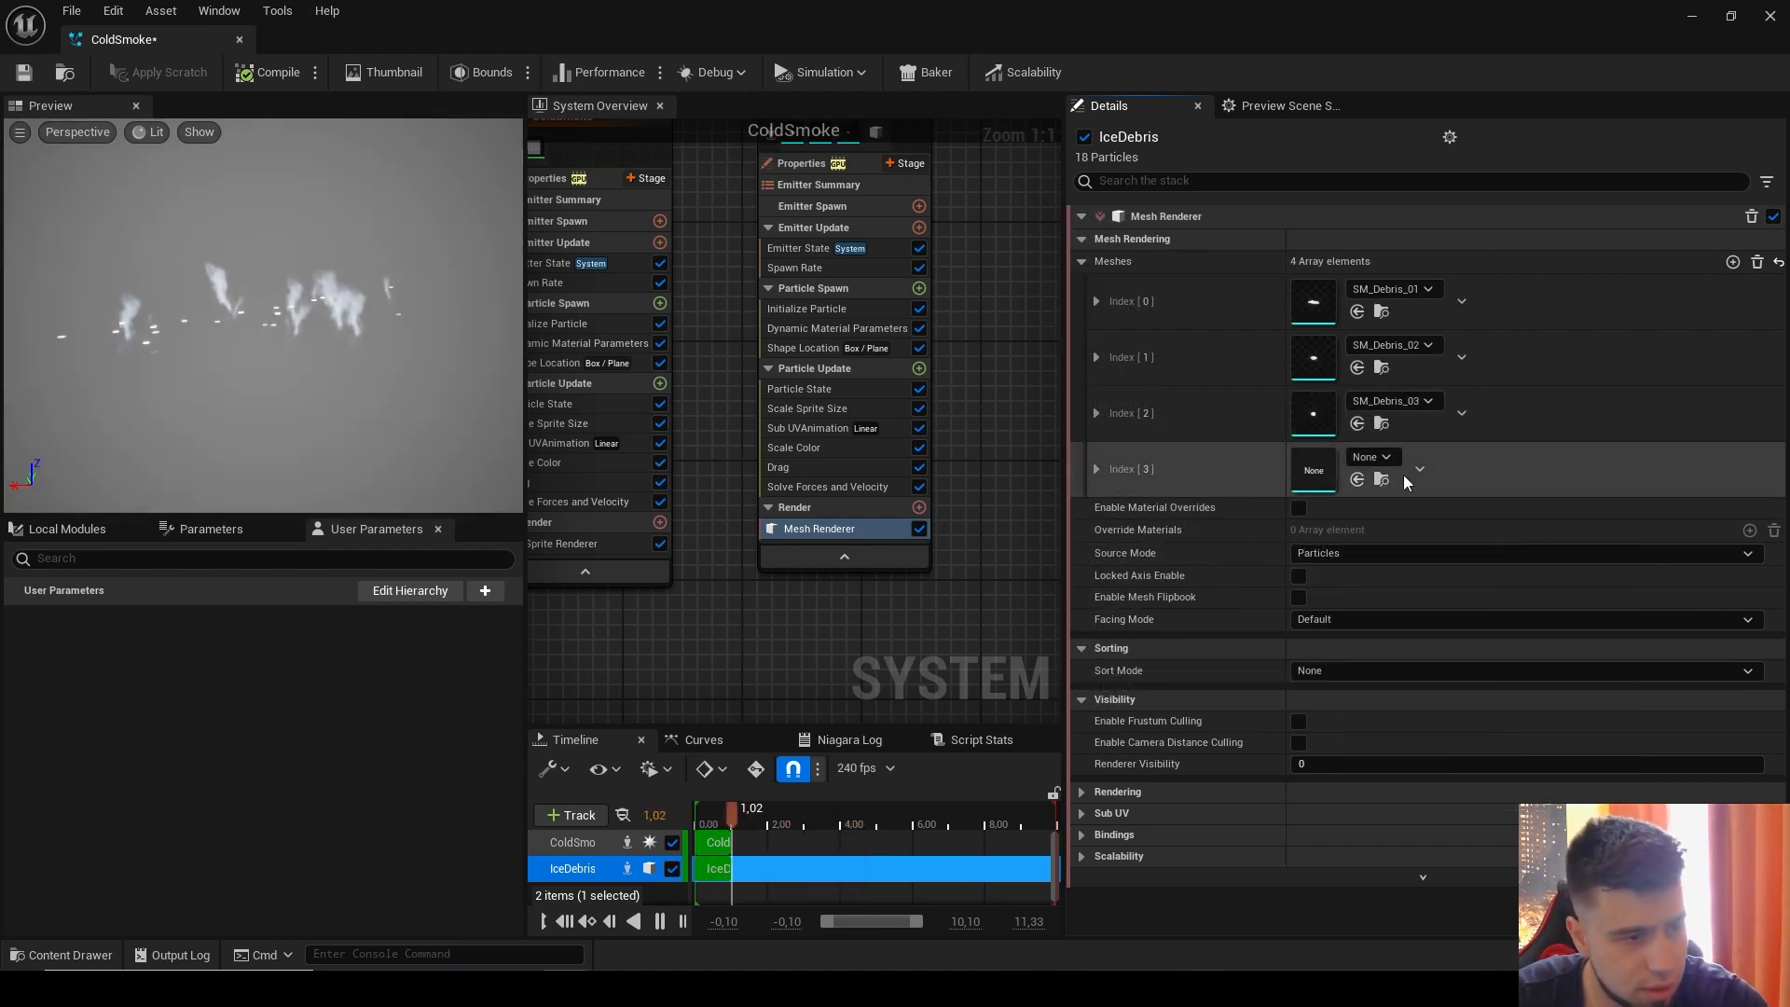
Step: Delete the empty elements after SM_Debris_03 from the Meshes array
click(1418, 470)
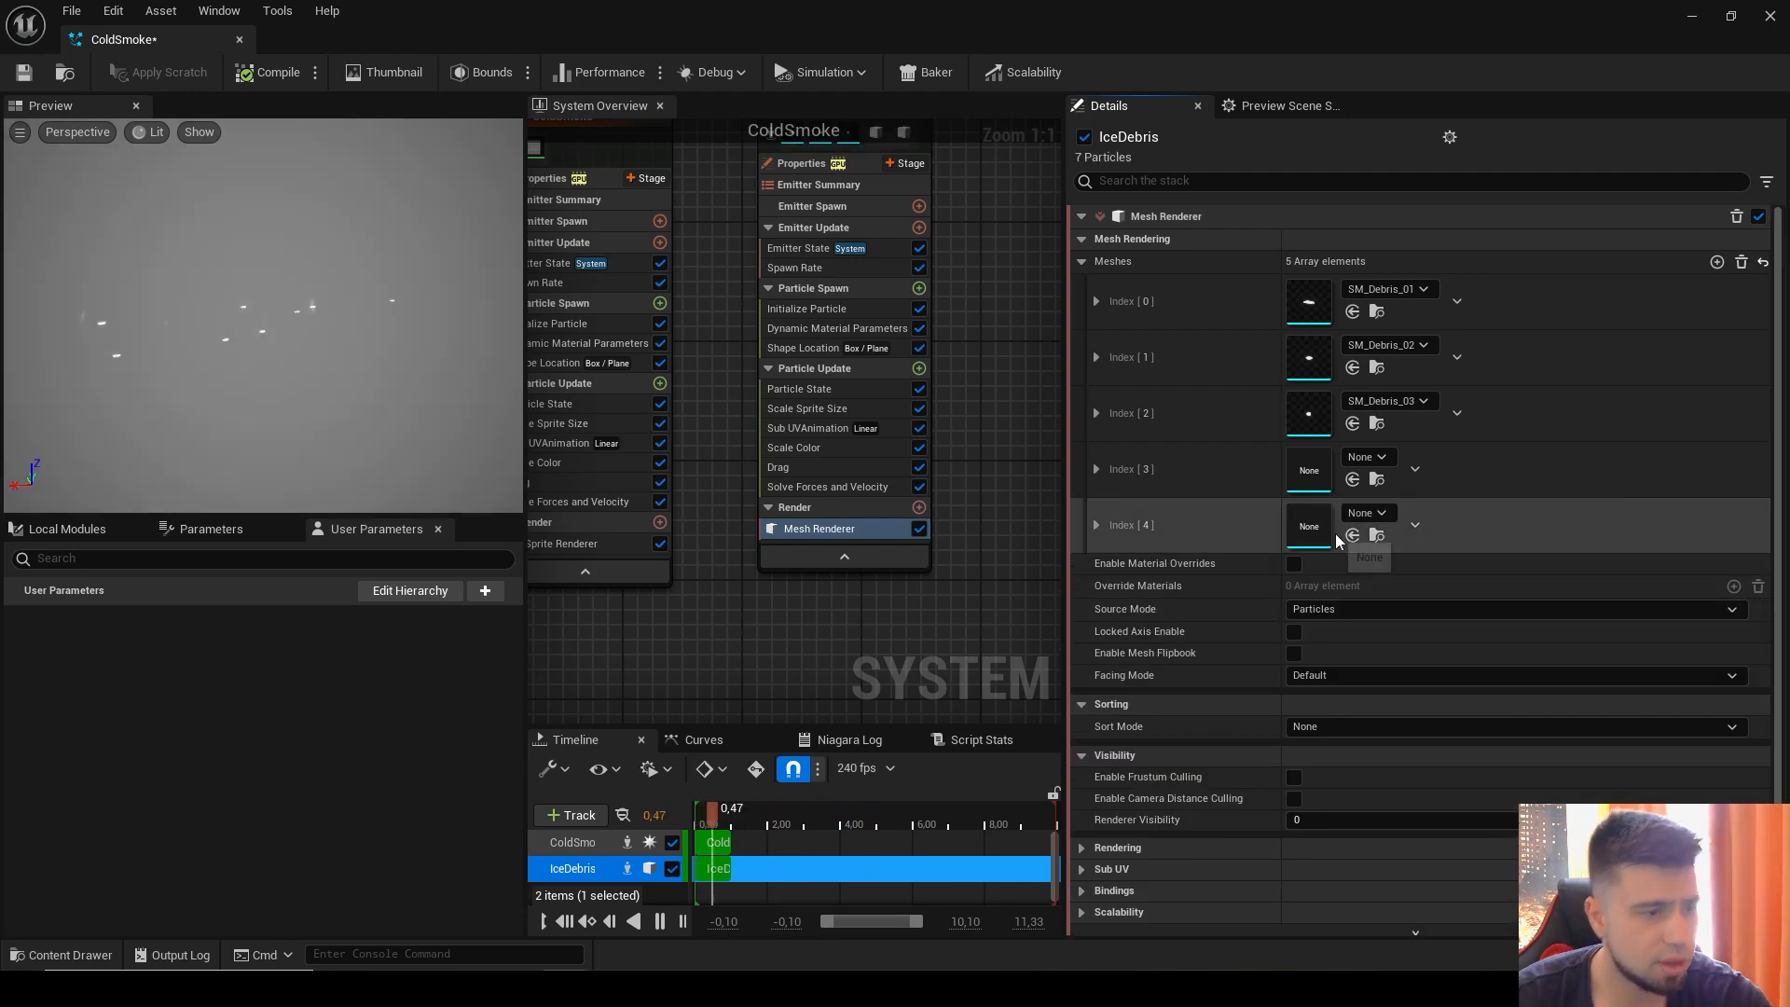
click(1416, 468)
click(1445, 522)
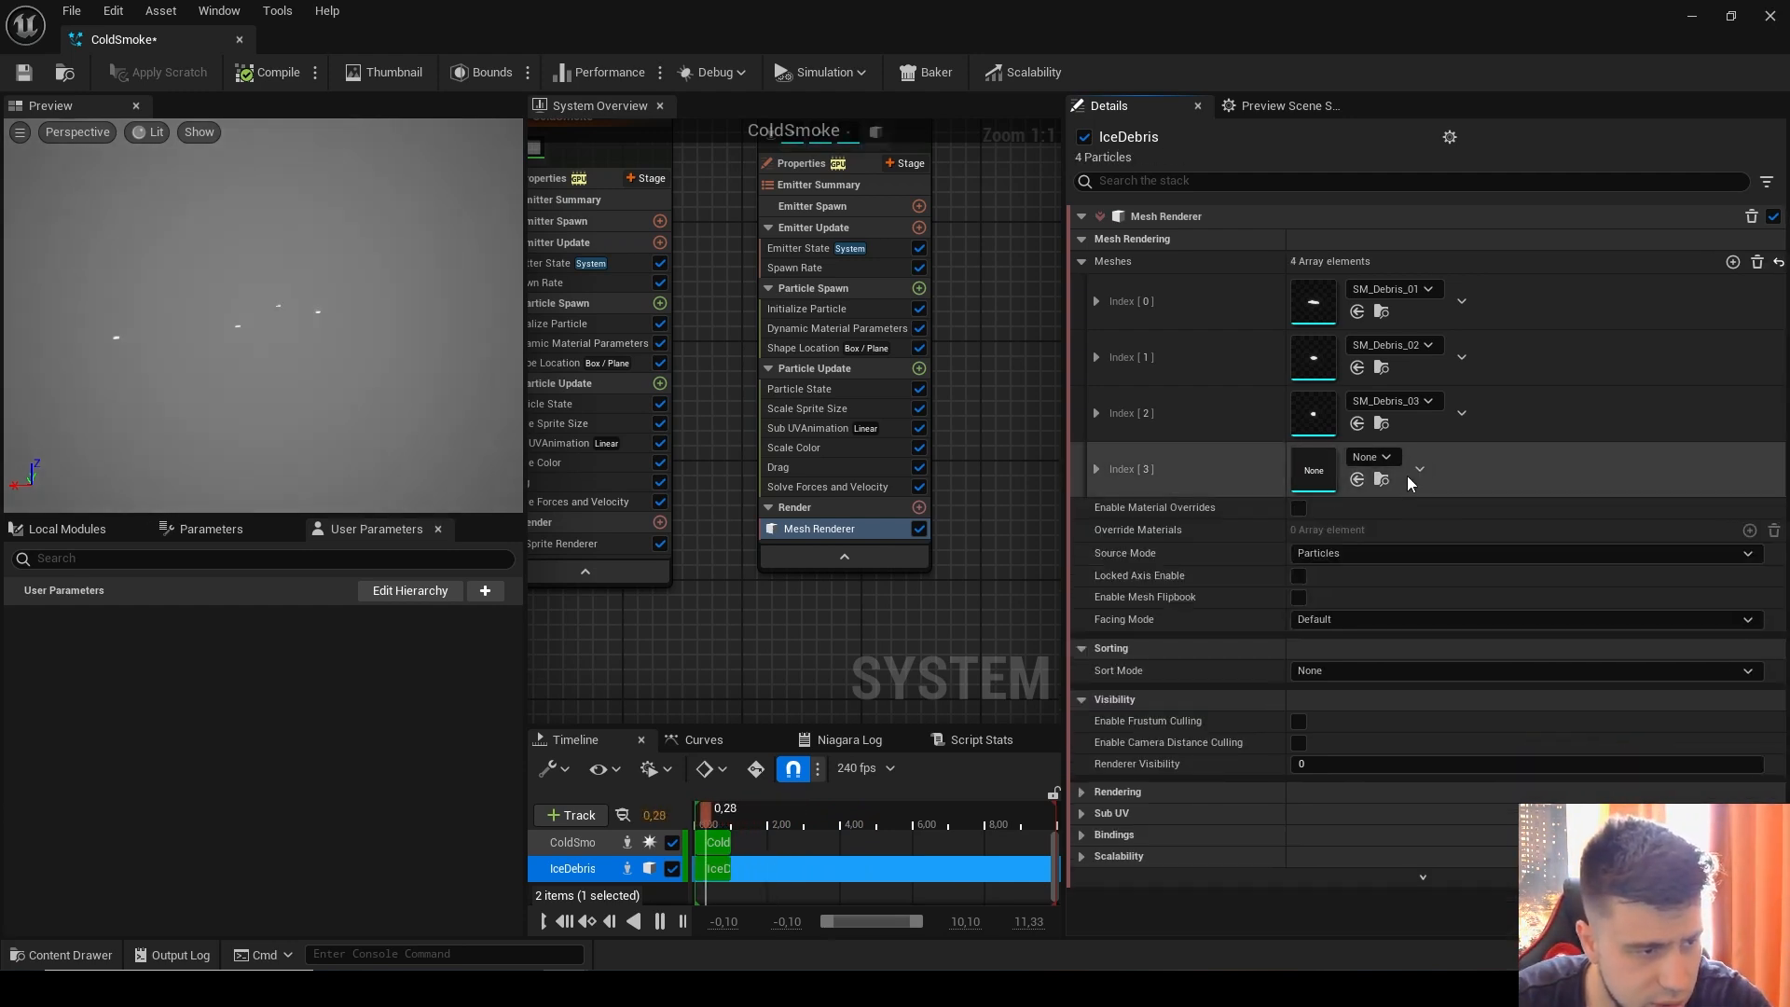
click(1415, 469)
click(1443, 519)
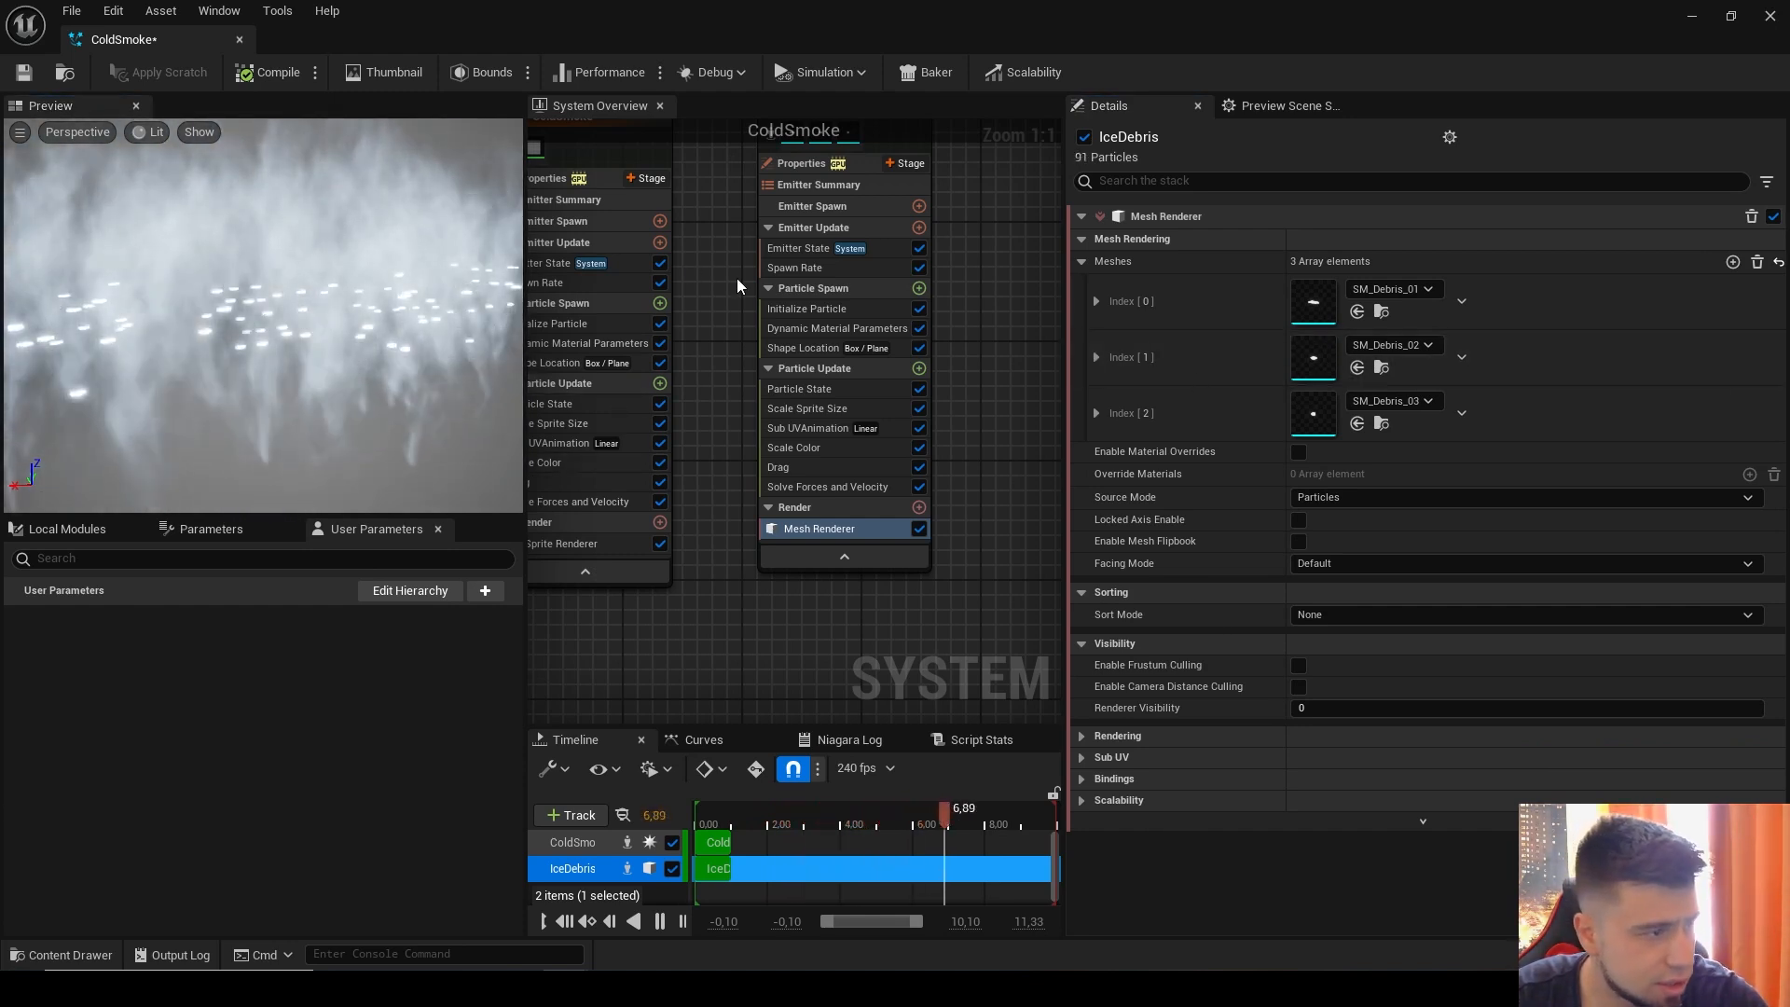
Step: Set the SpawnRate of the IceDebris emitter's Spawn Rate module to 3
click(821, 267)
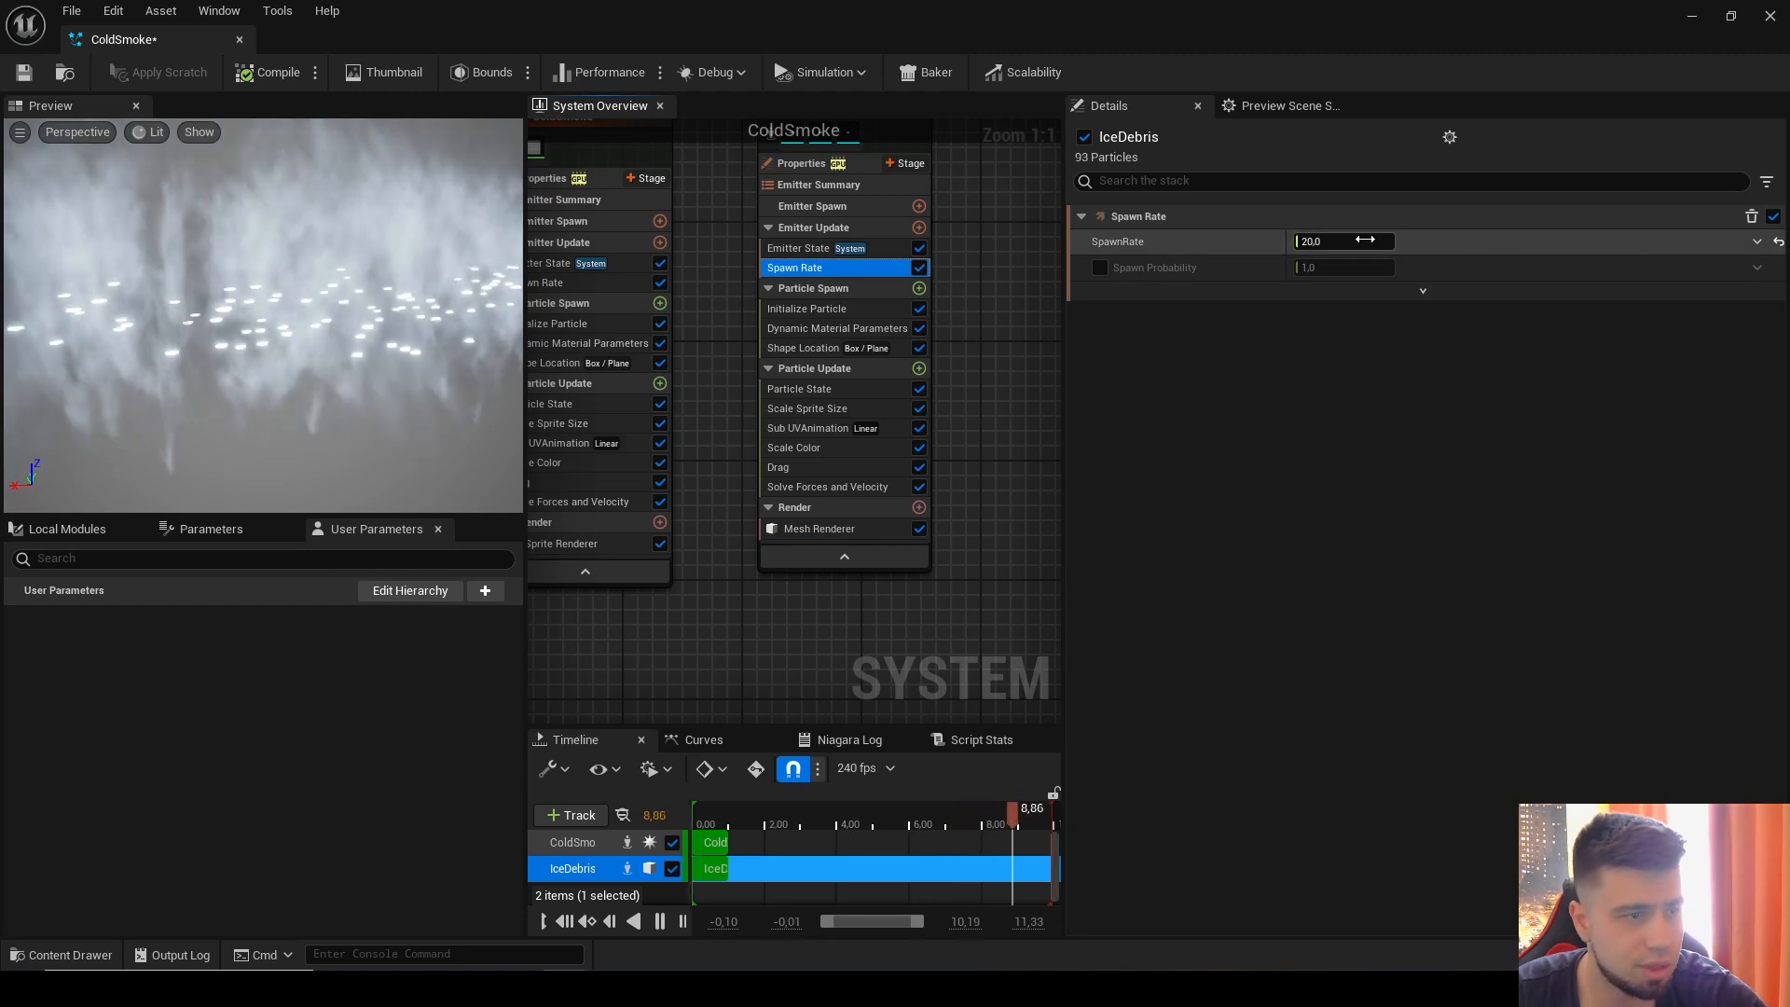
click(1343, 241)
text(3)
key(Return)
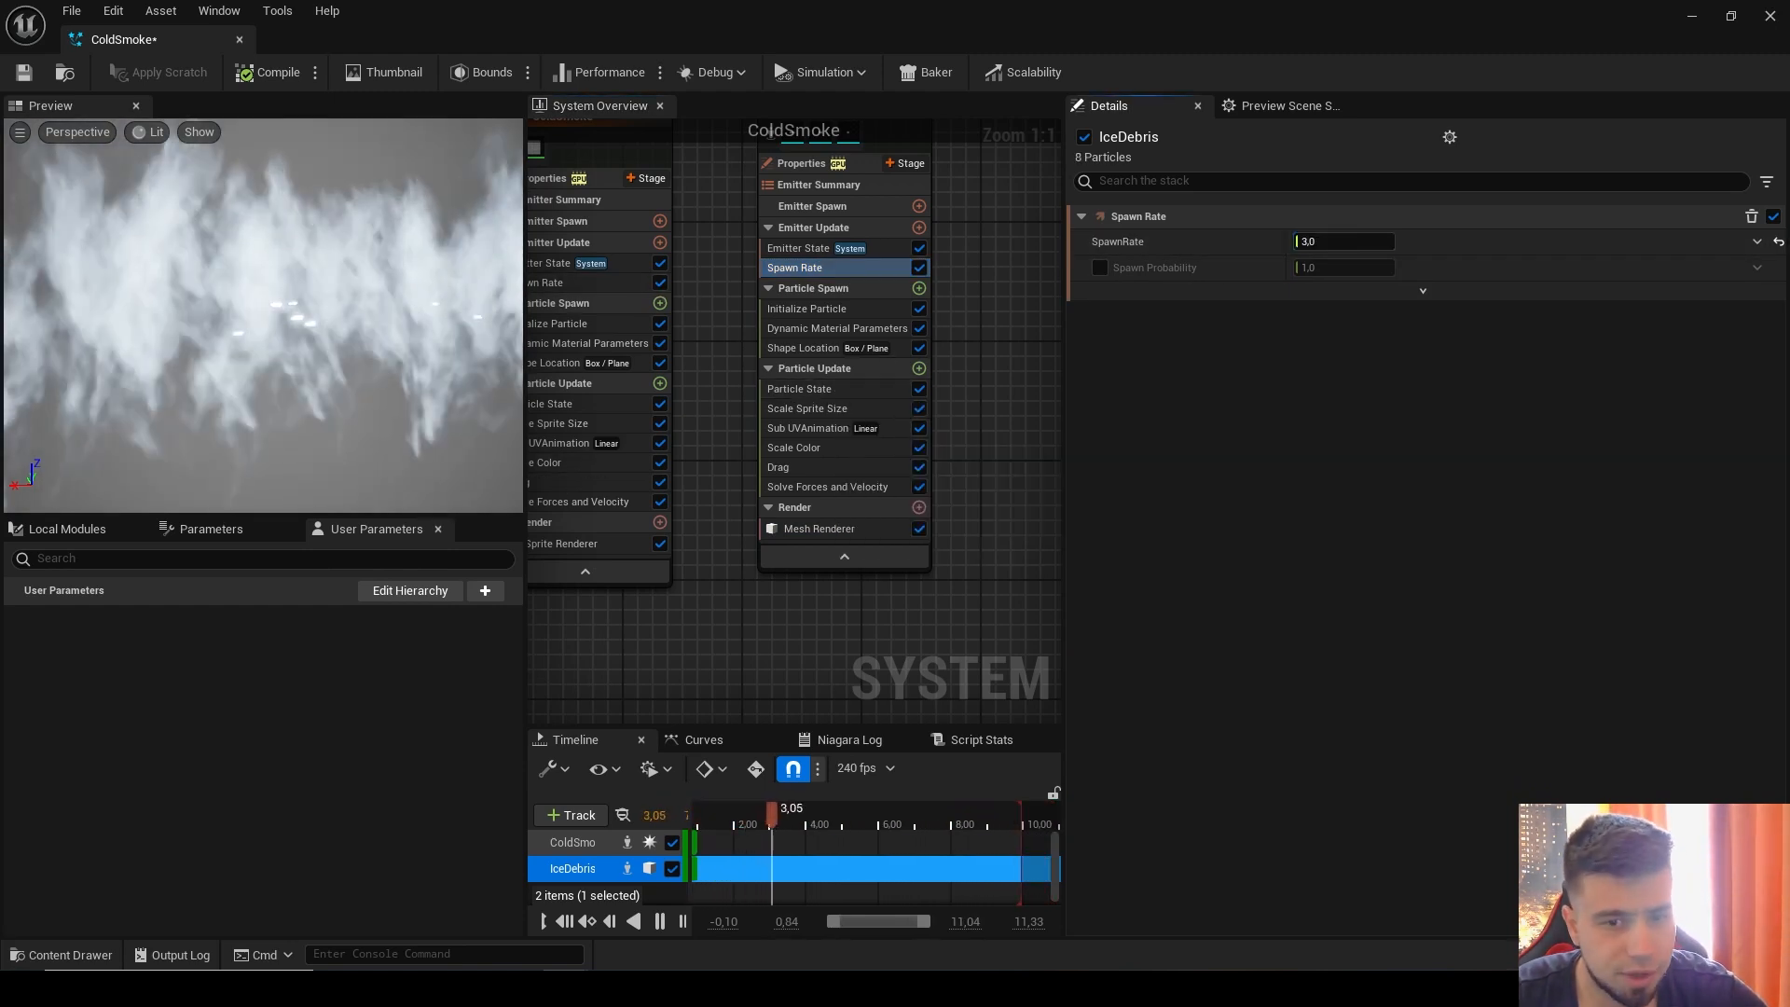
Step: Set the IceDebris particles' random lifetime in Initialize Particle to a minimum of 2 and a maximum of 3
click(823, 310)
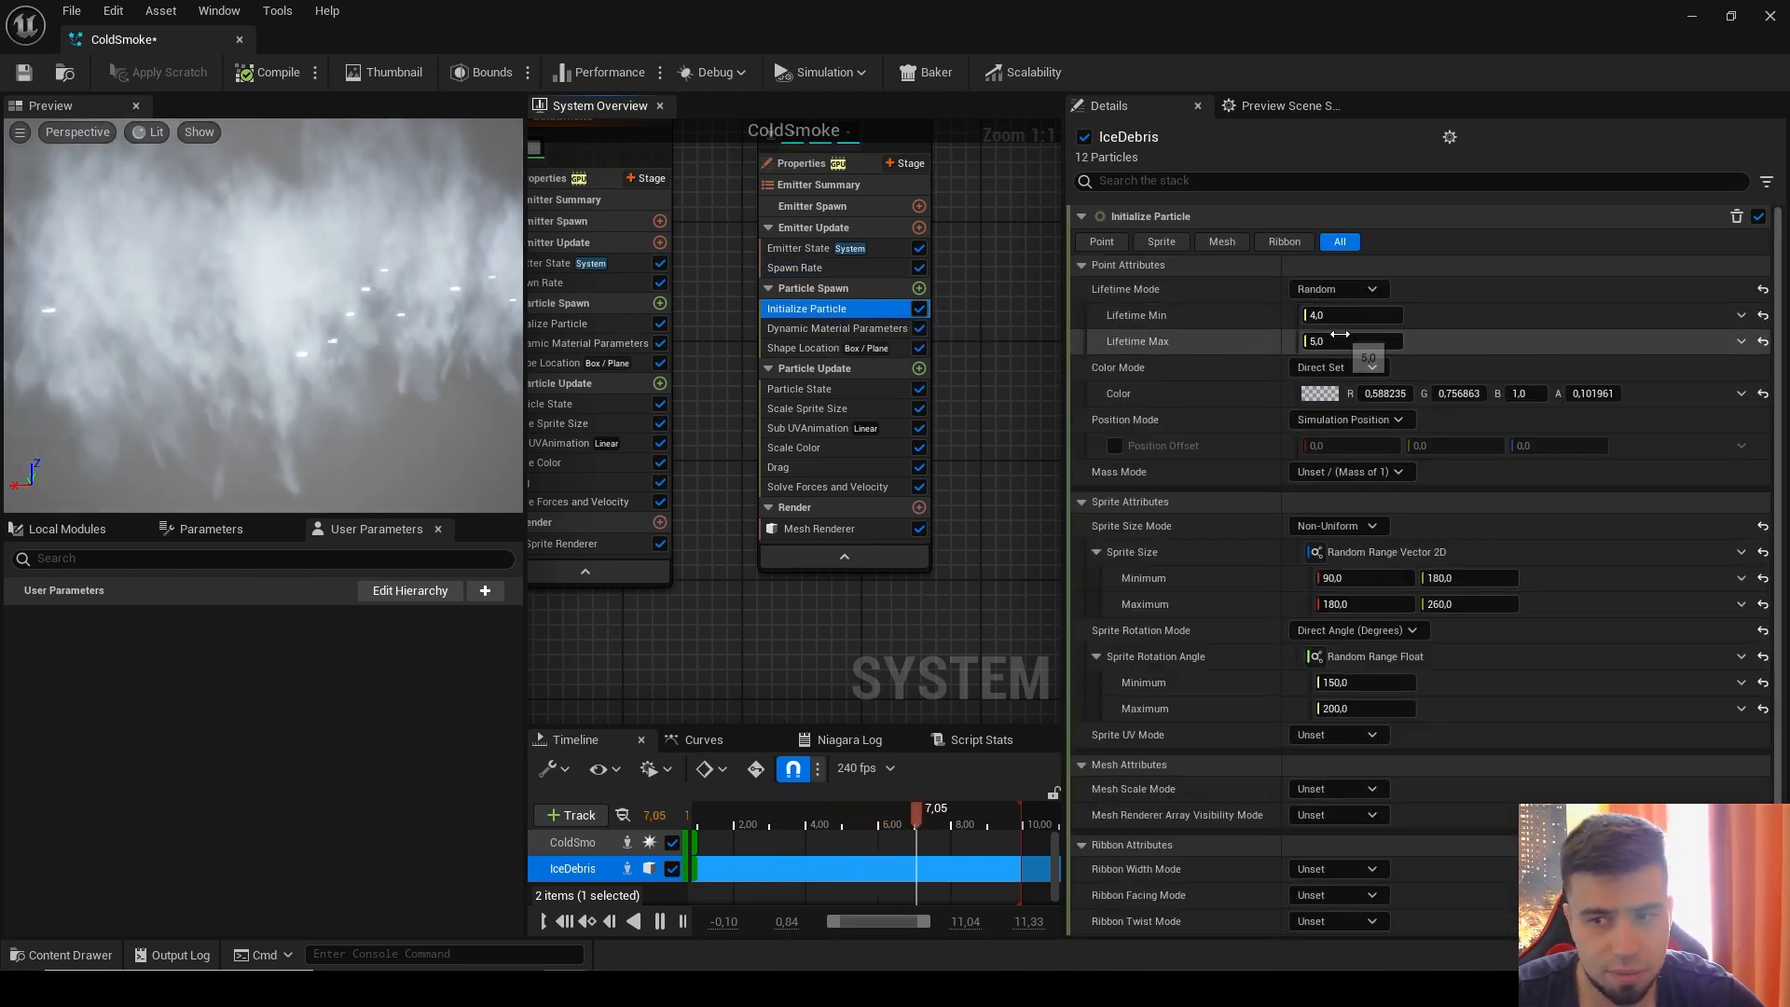
click(1347, 316)
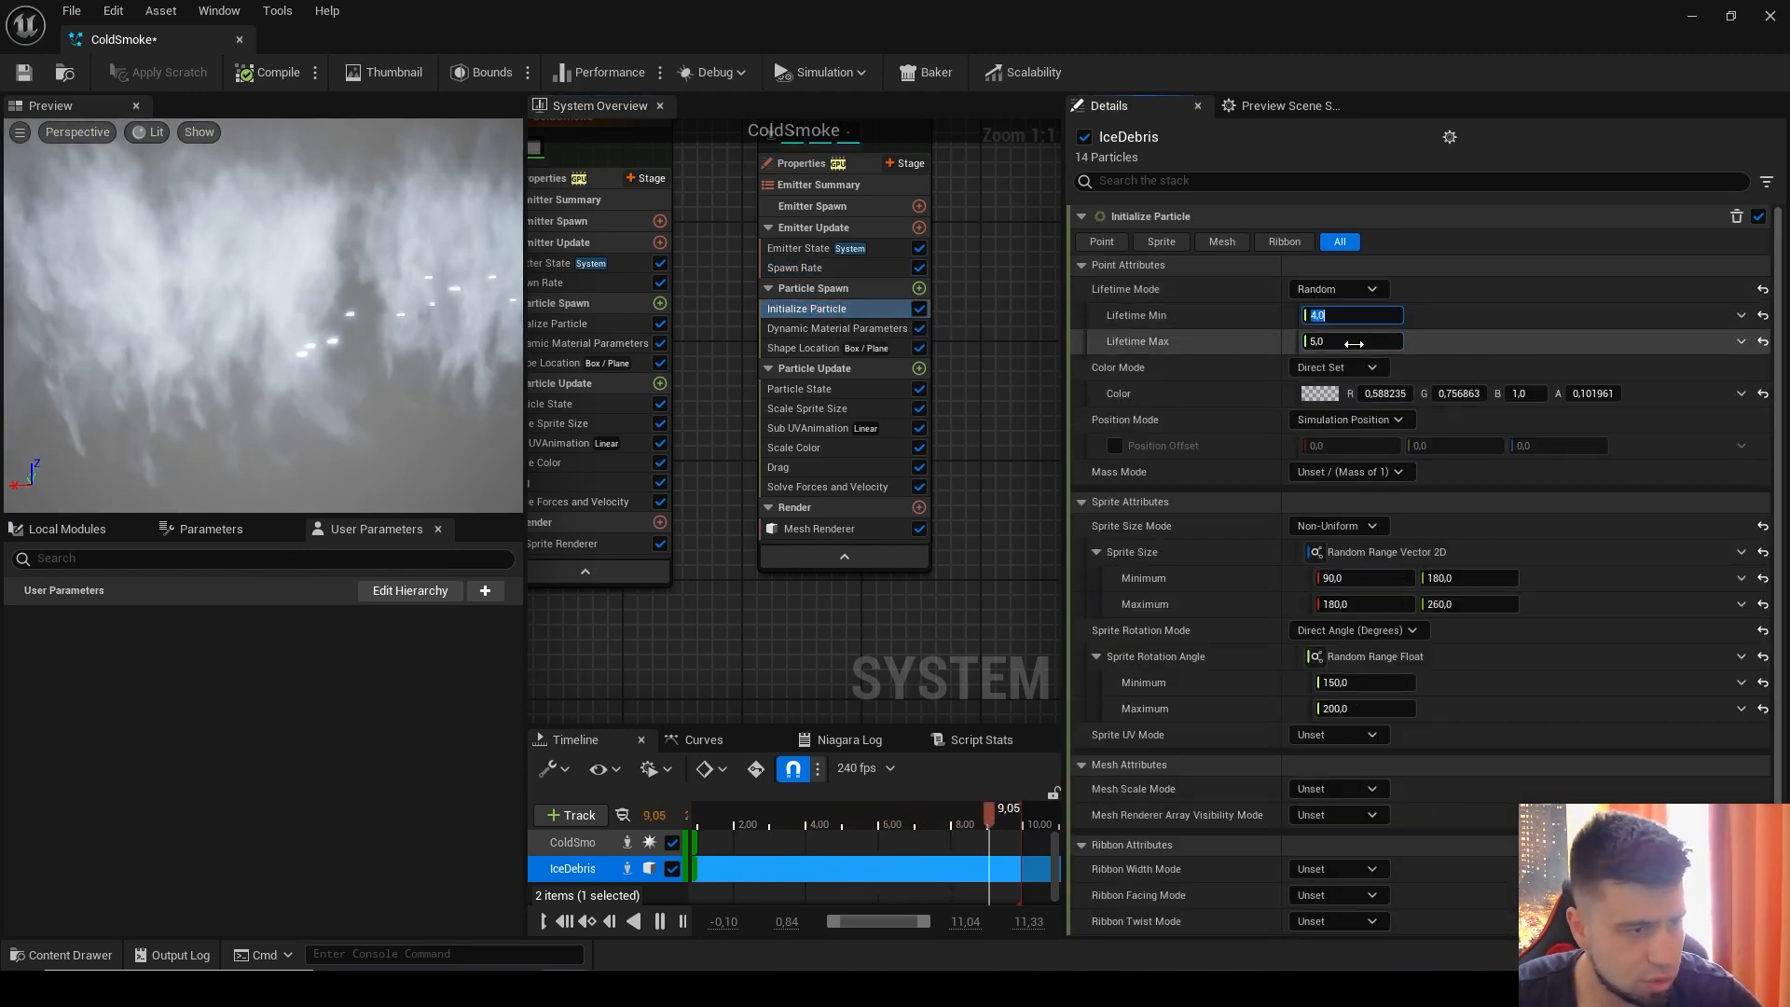
text(2)
click(1354, 343)
text(3)
click(1468, 347)
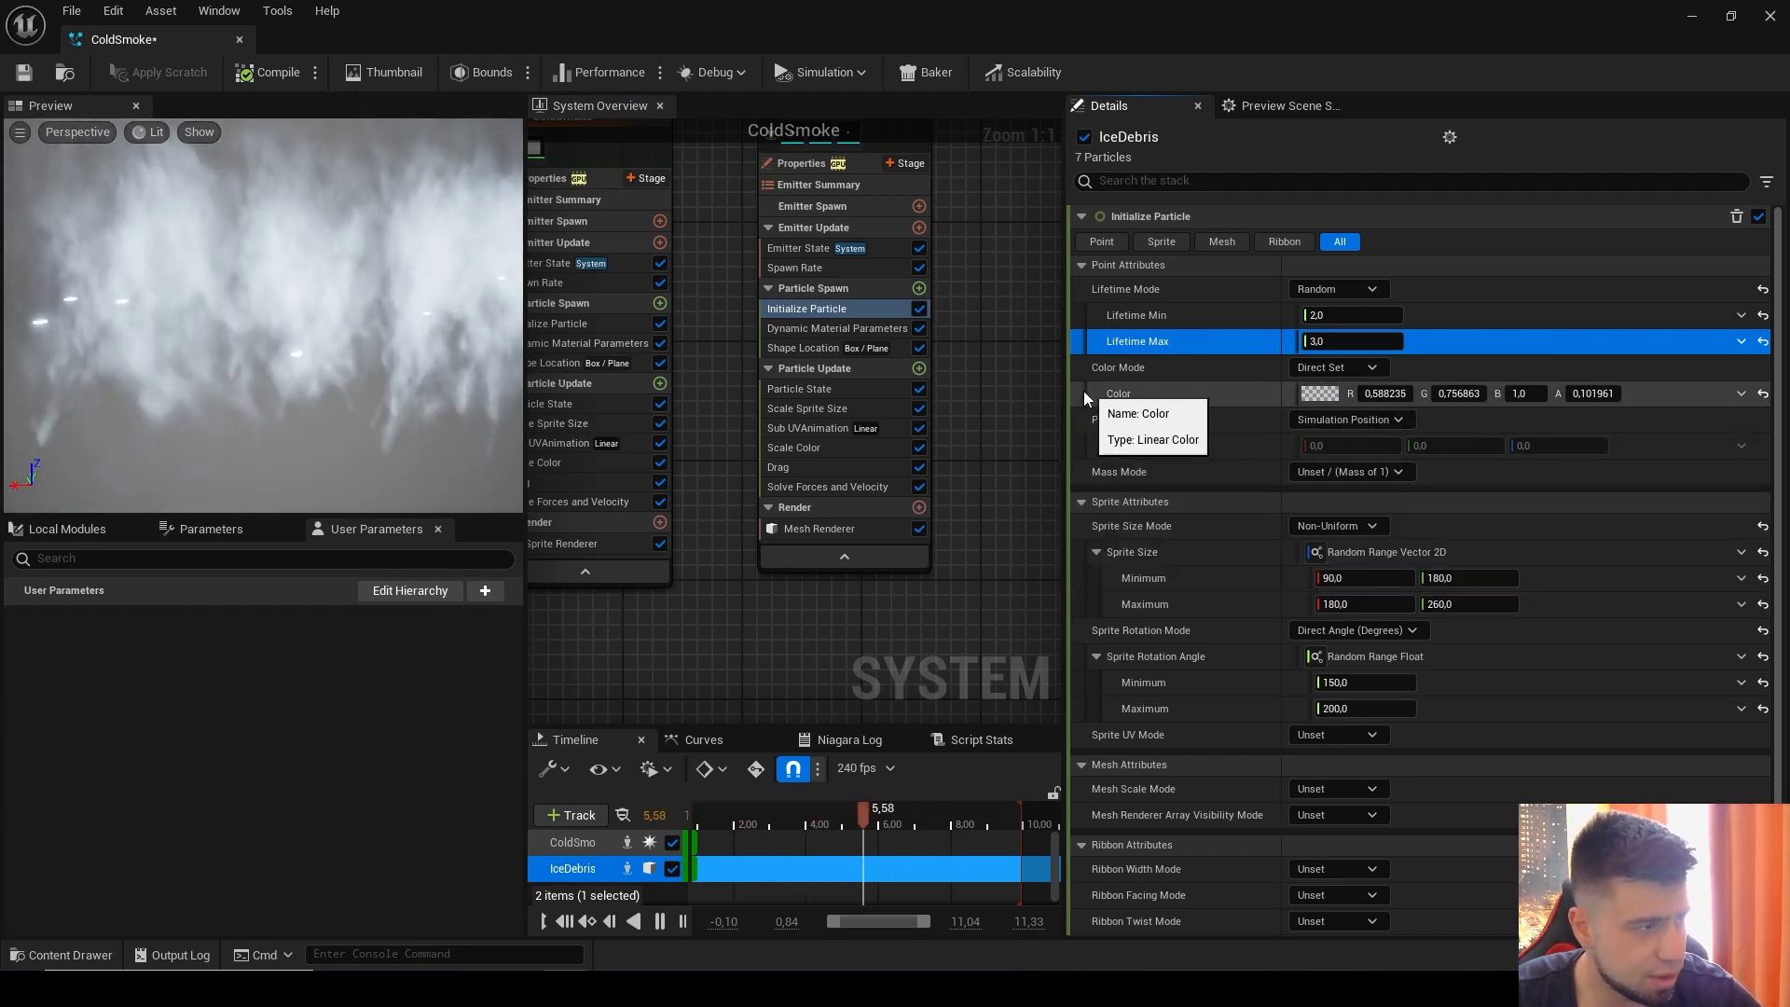
click(1320, 395)
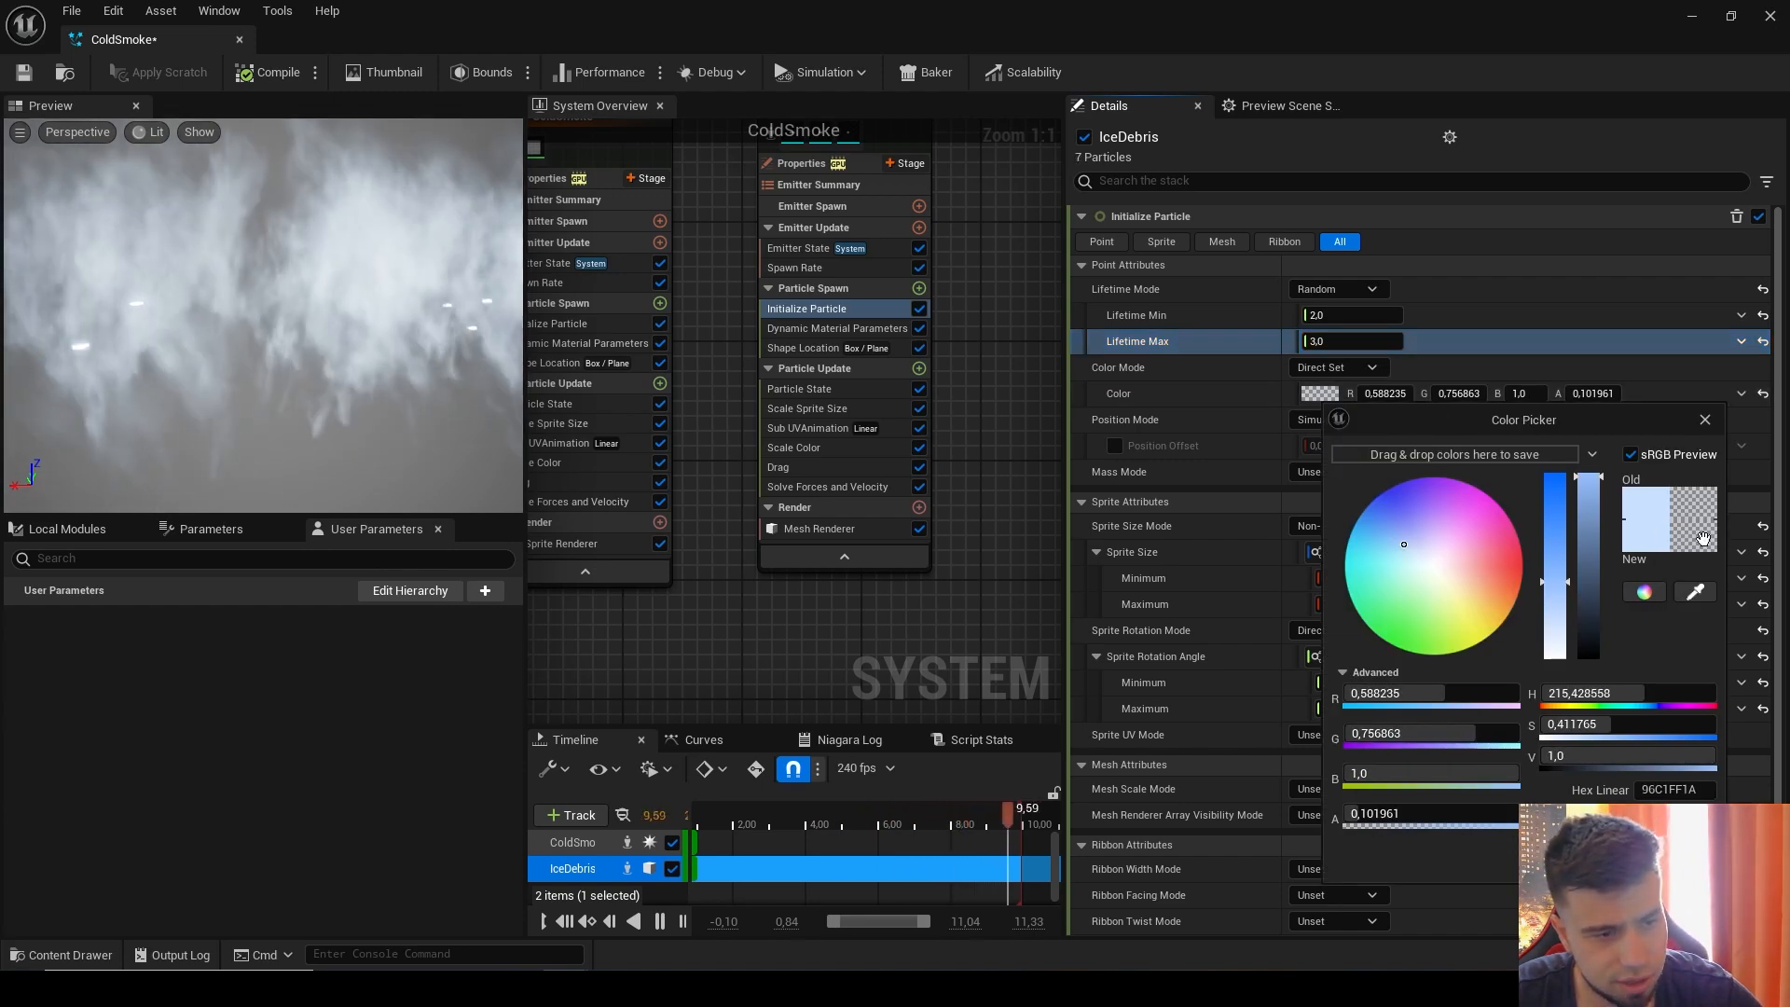
click(1586, 858)
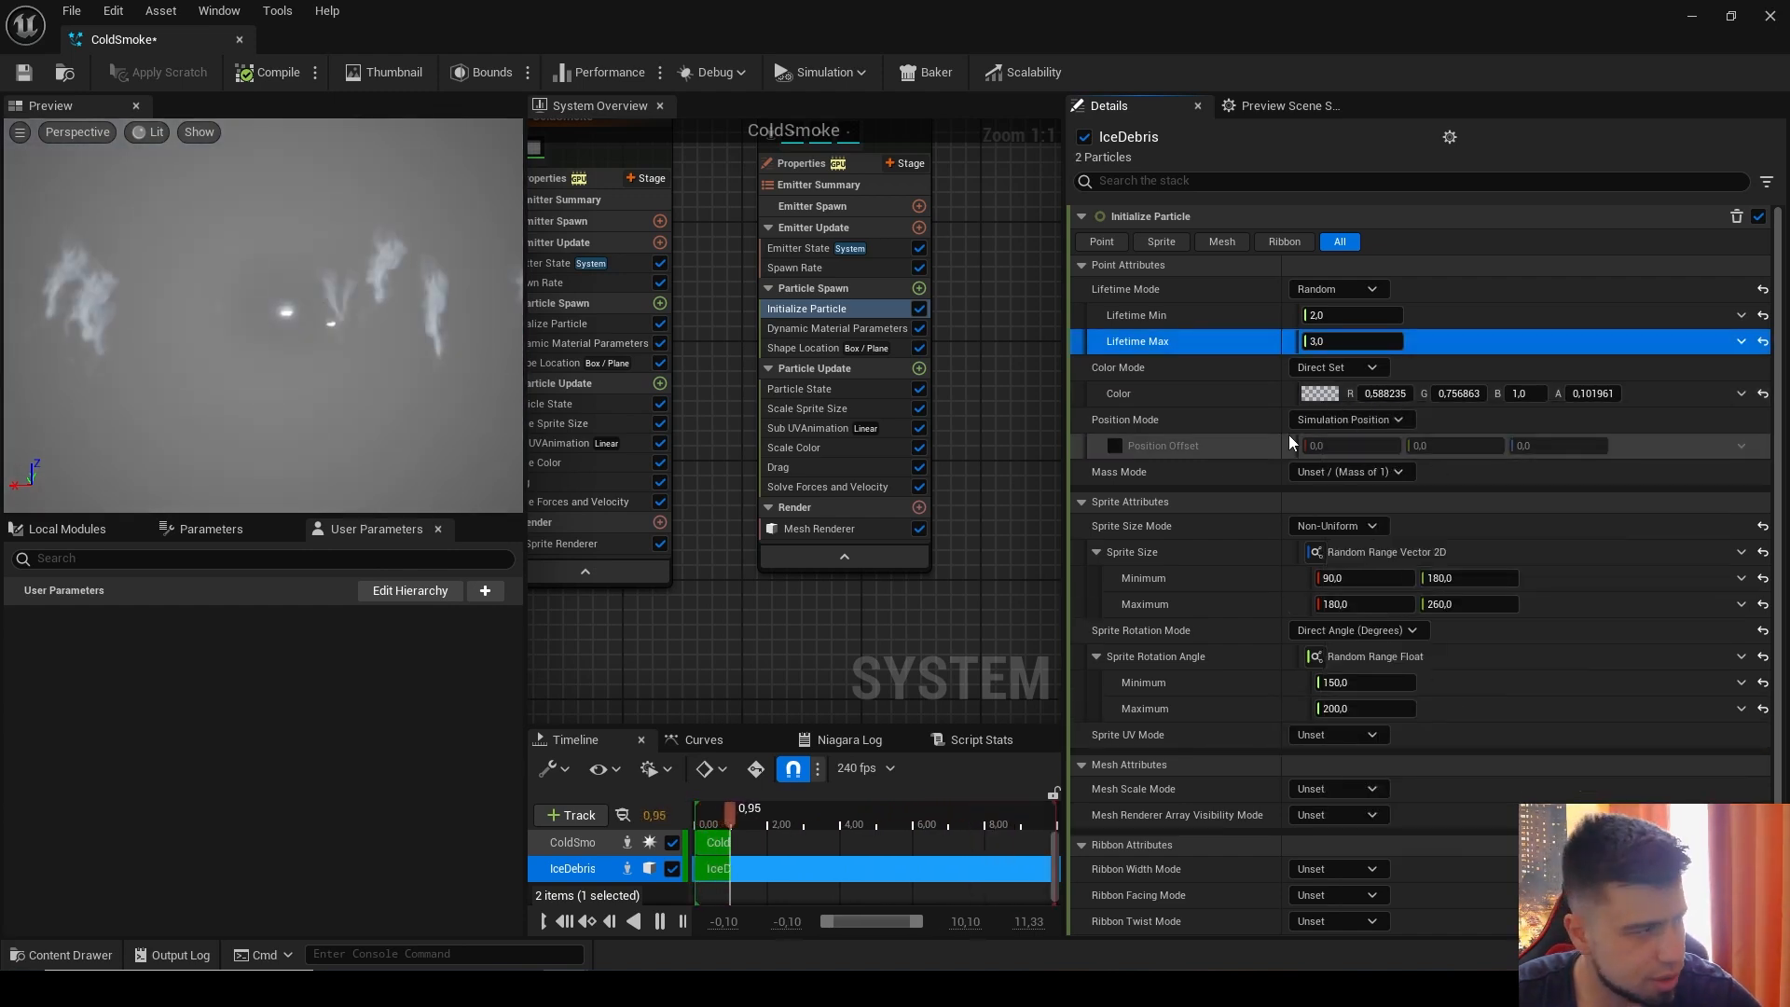
Step: Disable and delete the Dynamic Material Parameters module from the IceDebris emitter's Particle Spawn group
click(816, 330)
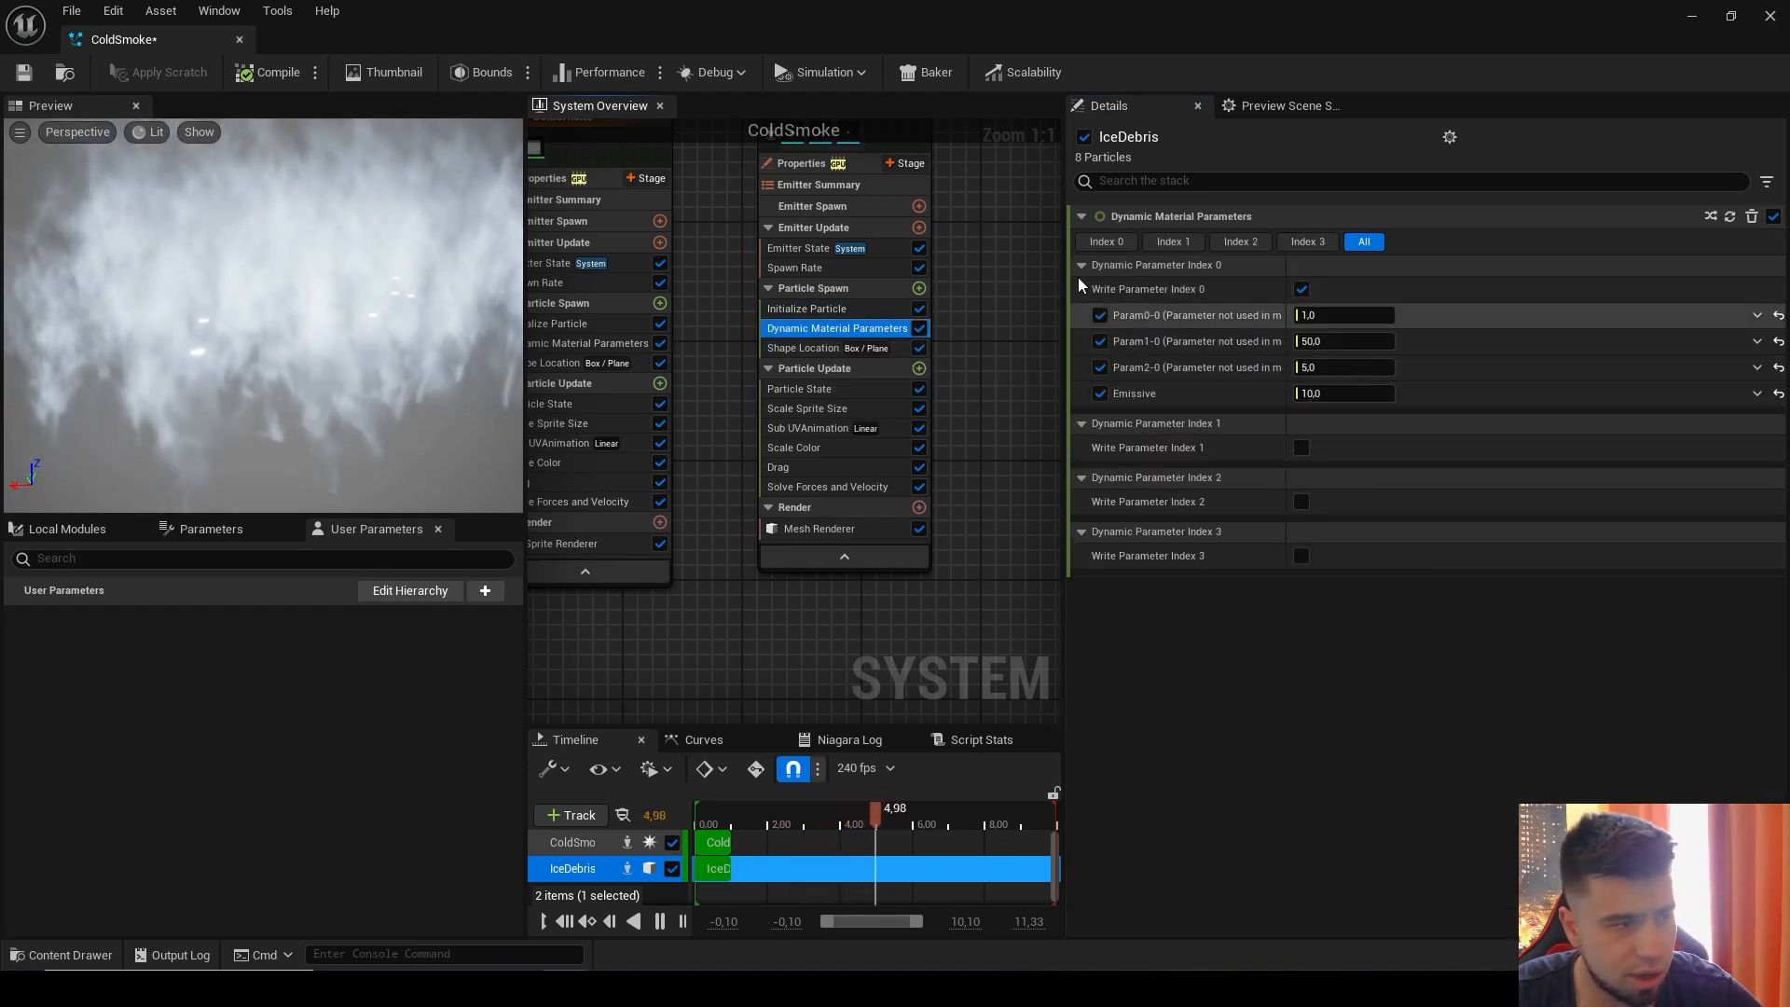
click(919, 329)
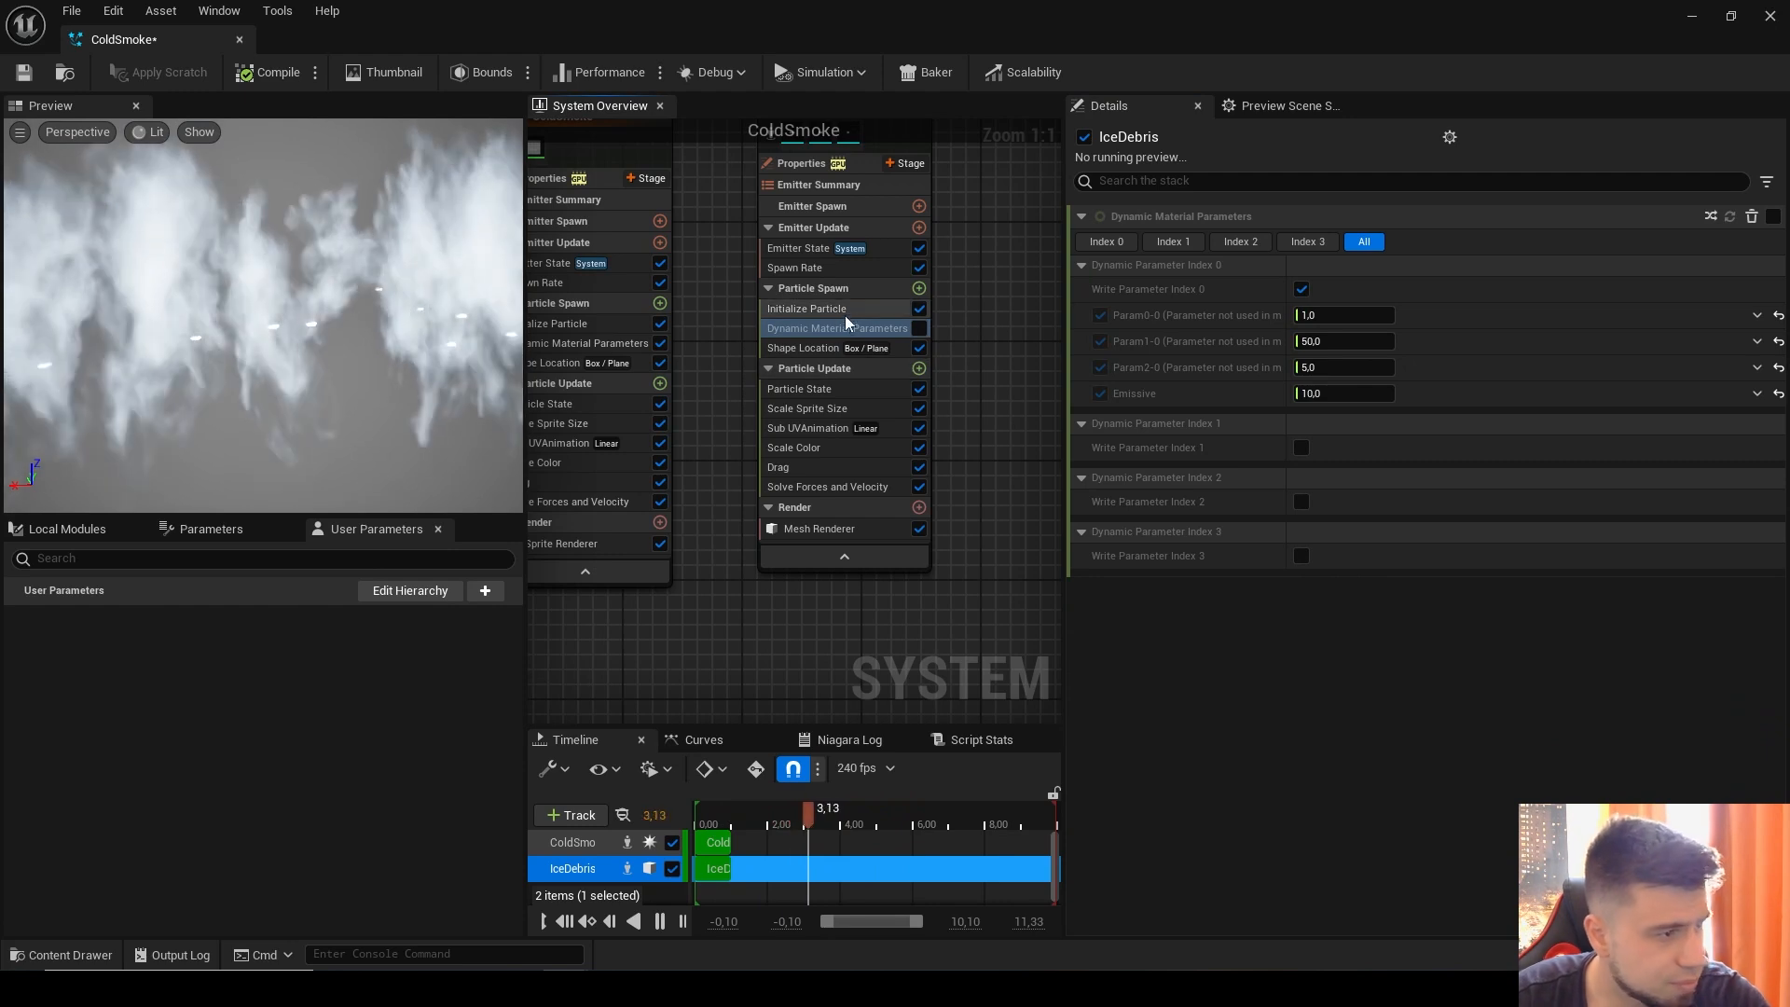
mouse_move(863, 333)
key(Delete)
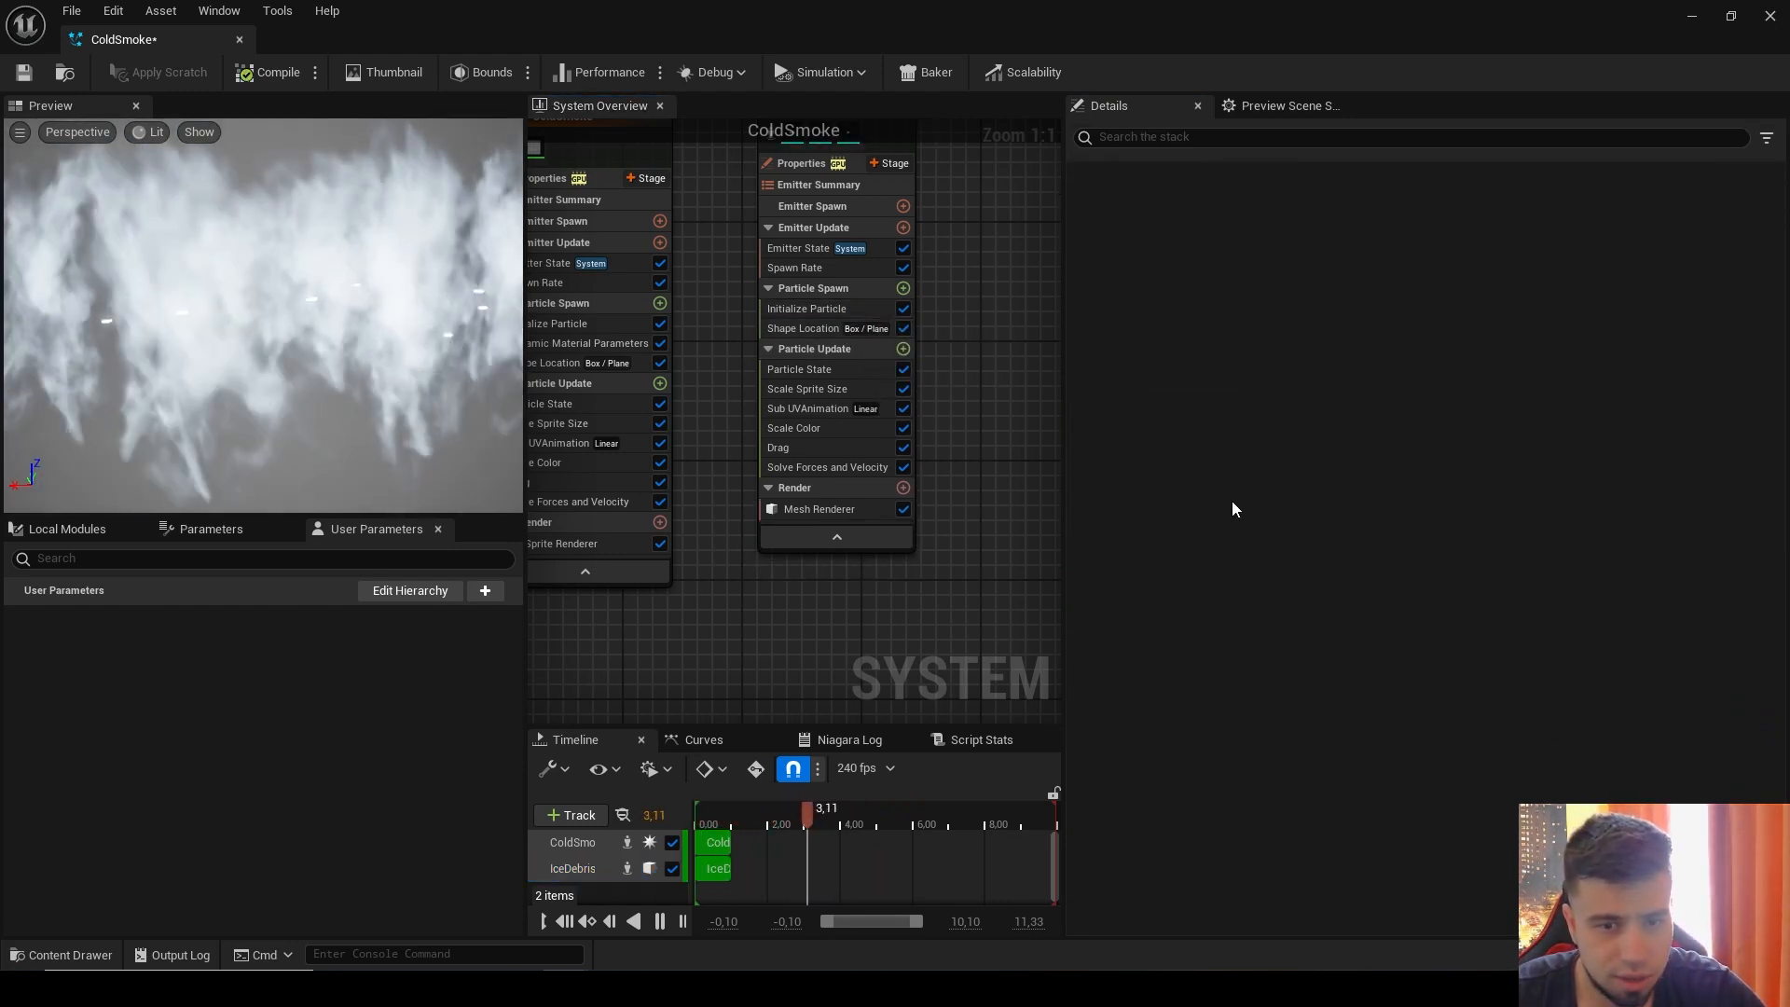
Step: Add an Initial Mesh Orientation module to Particle Spawn of IceDebris and review the Shape Location settings
click(904, 289)
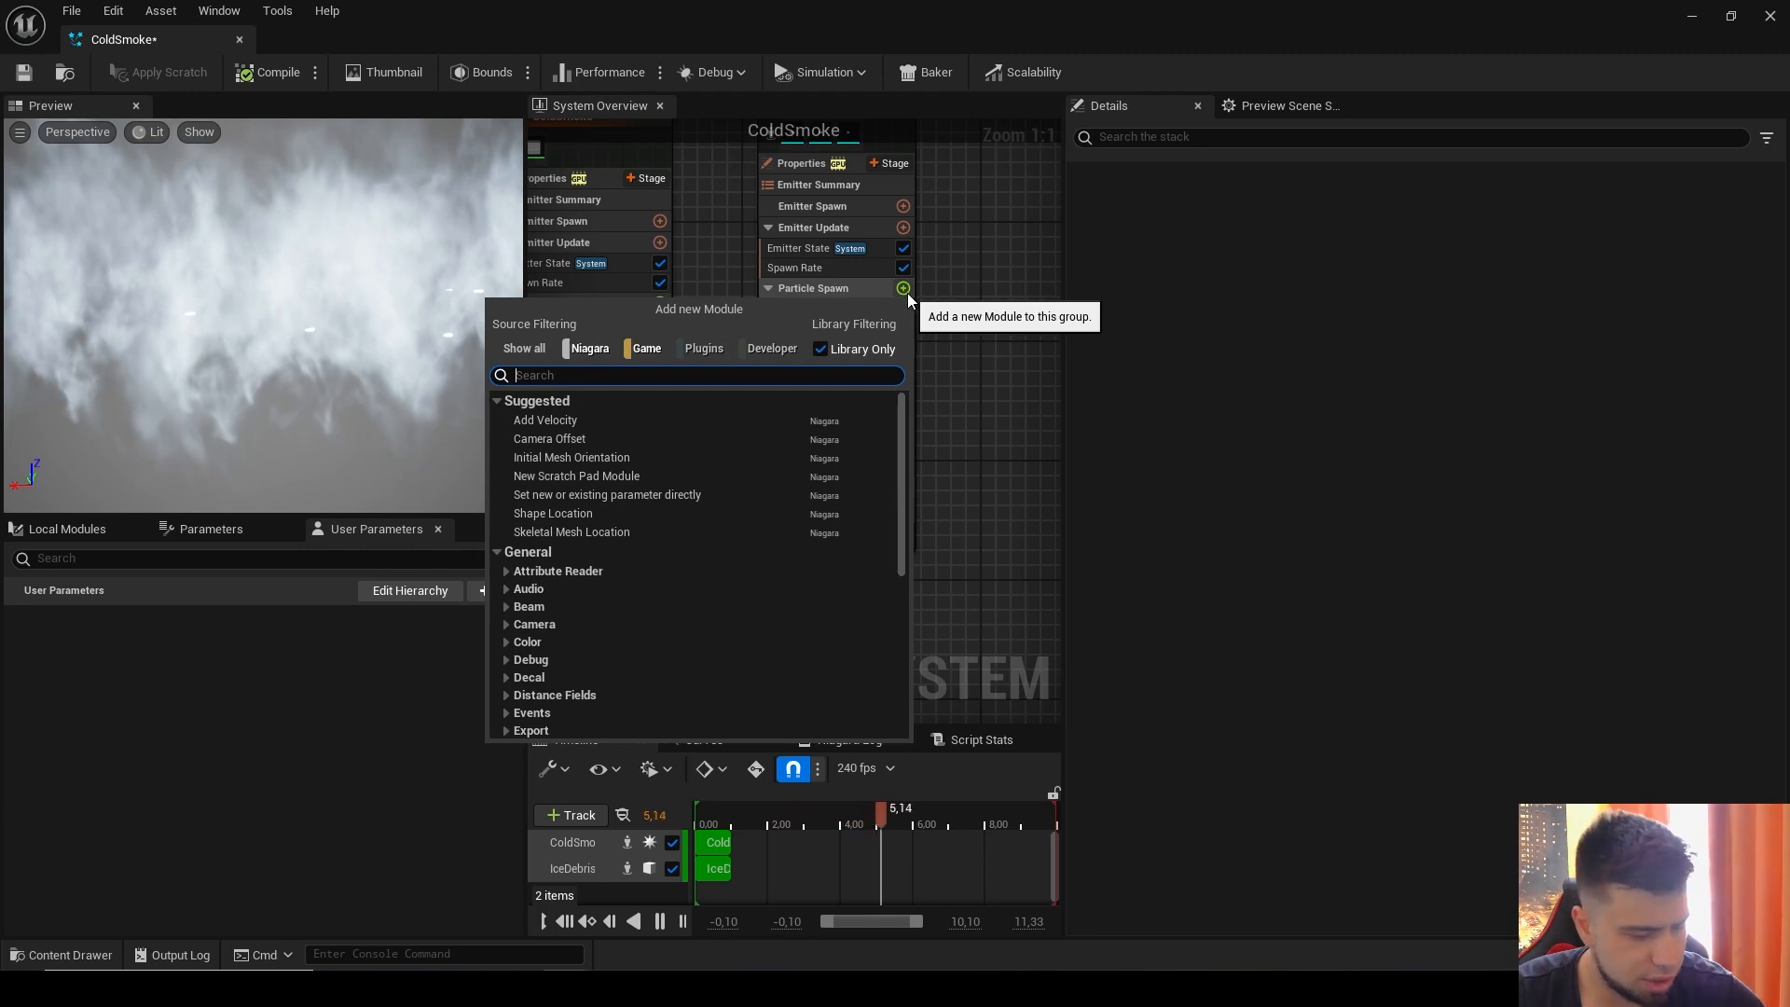
text(initi)
click(595, 434)
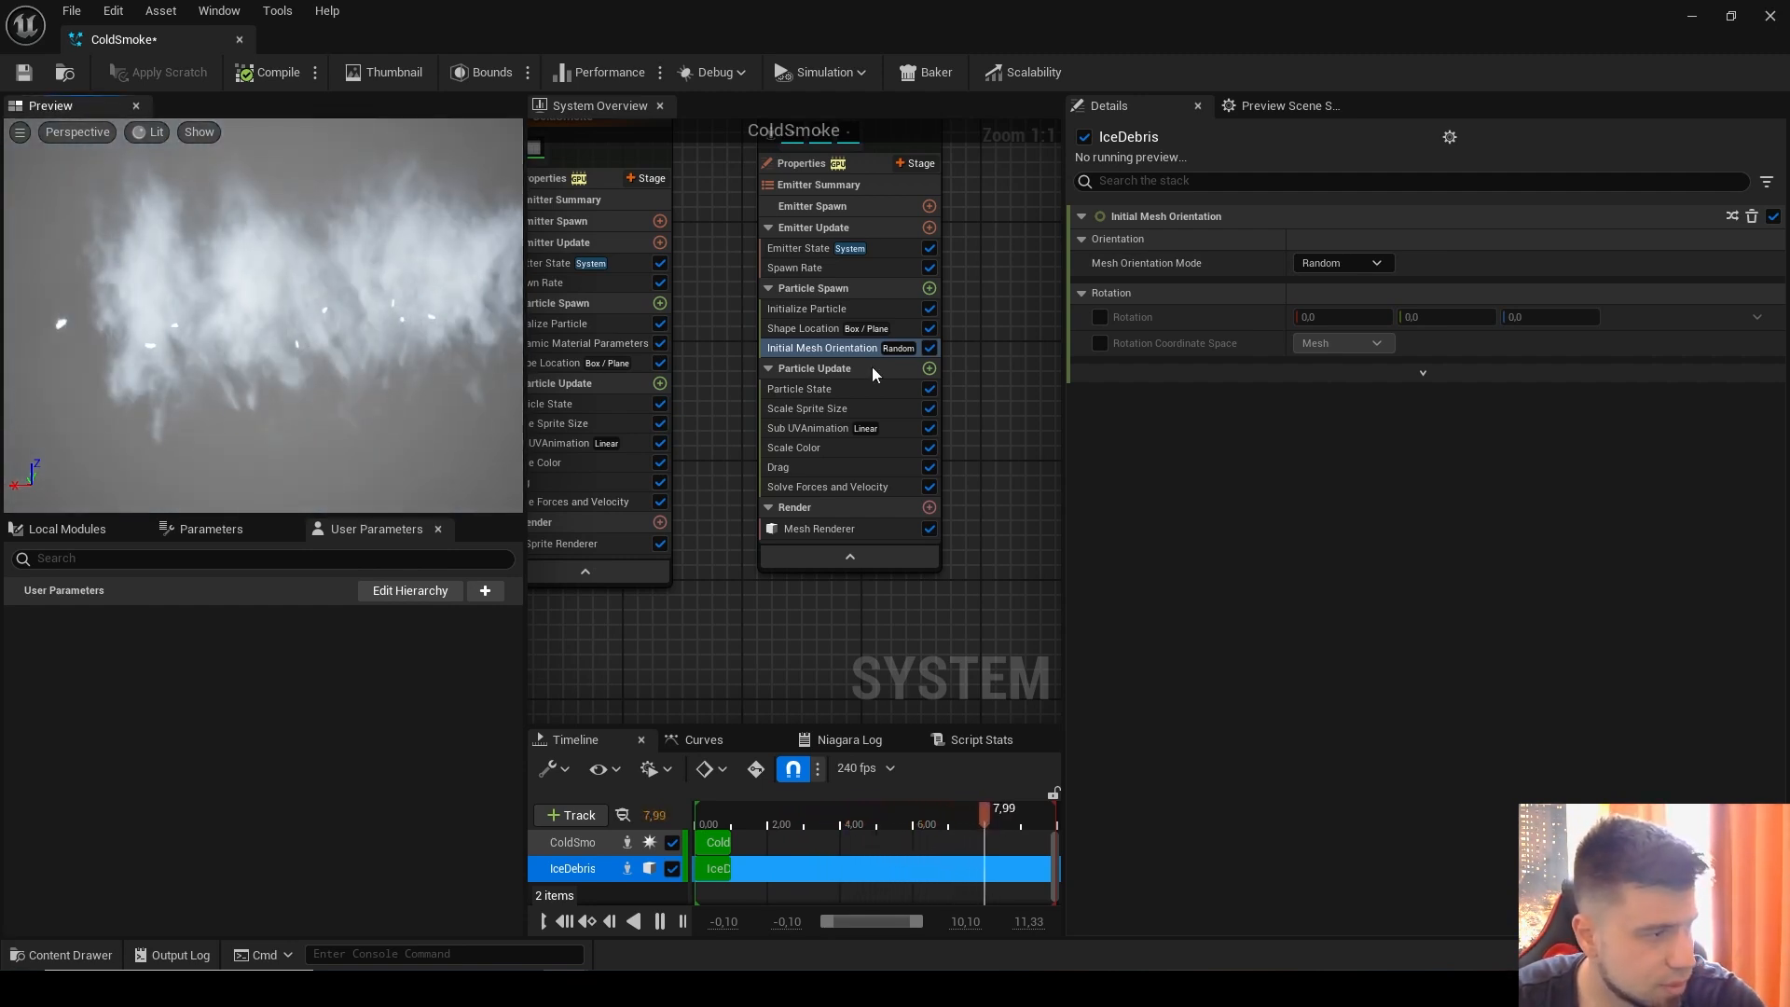
click(811, 329)
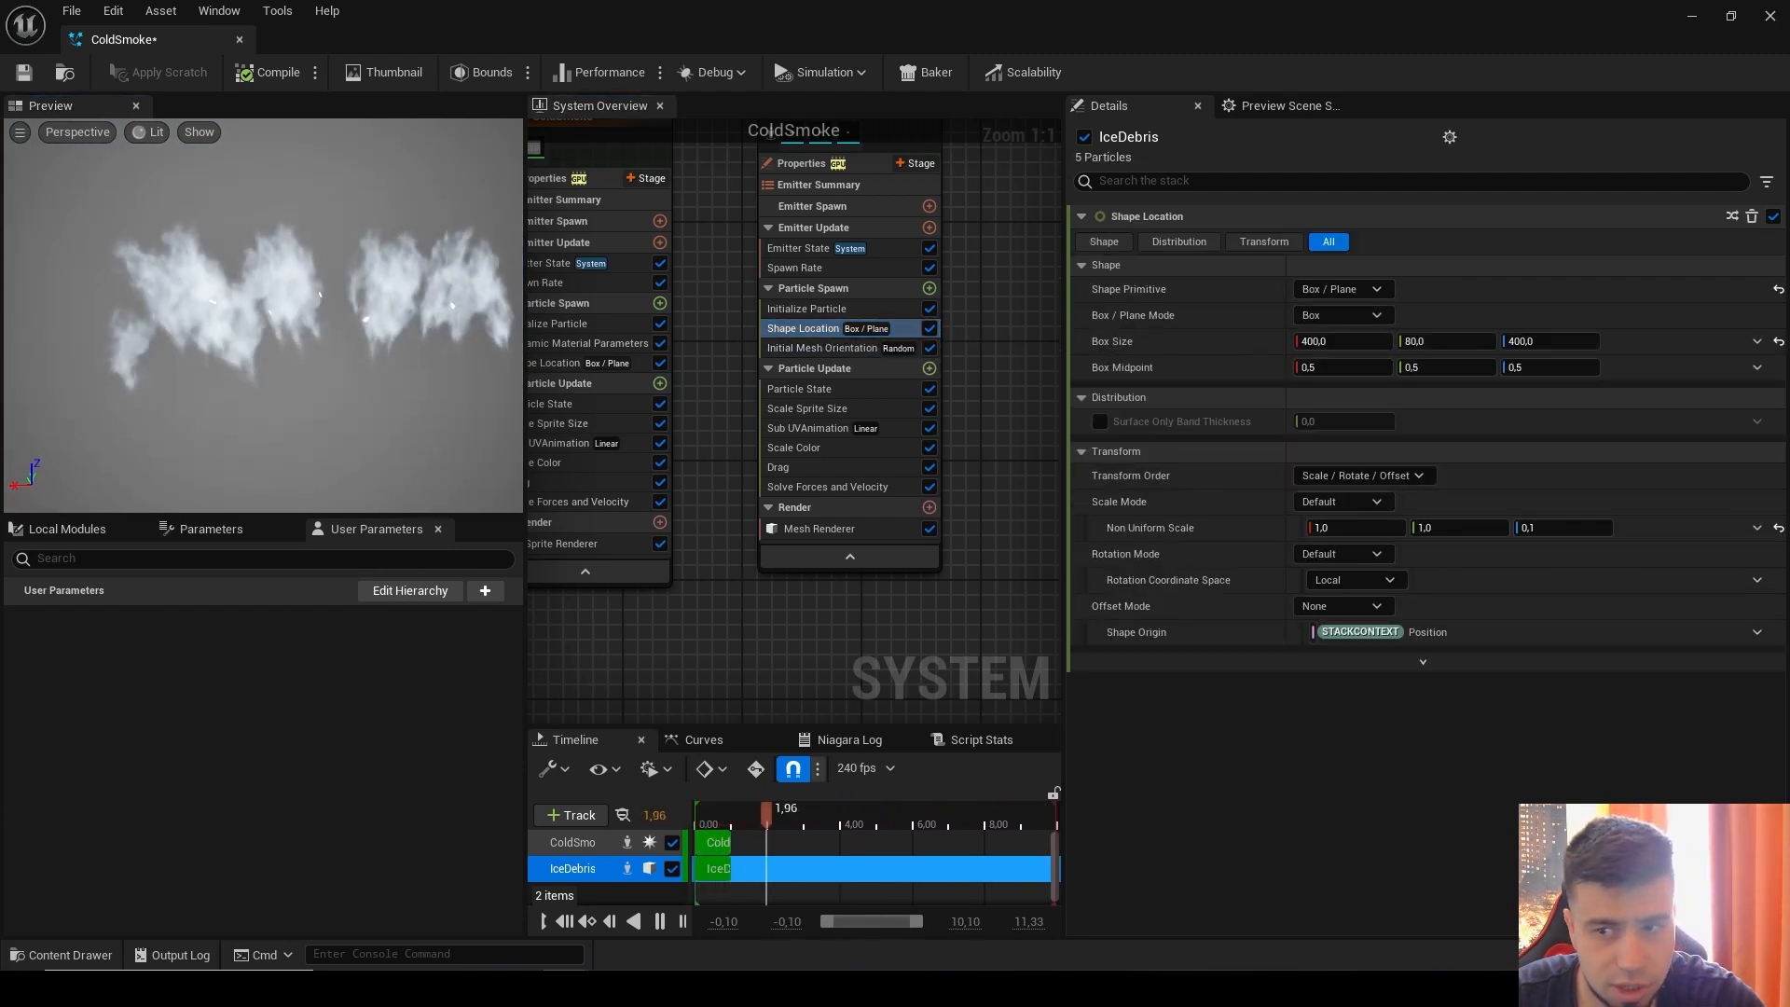
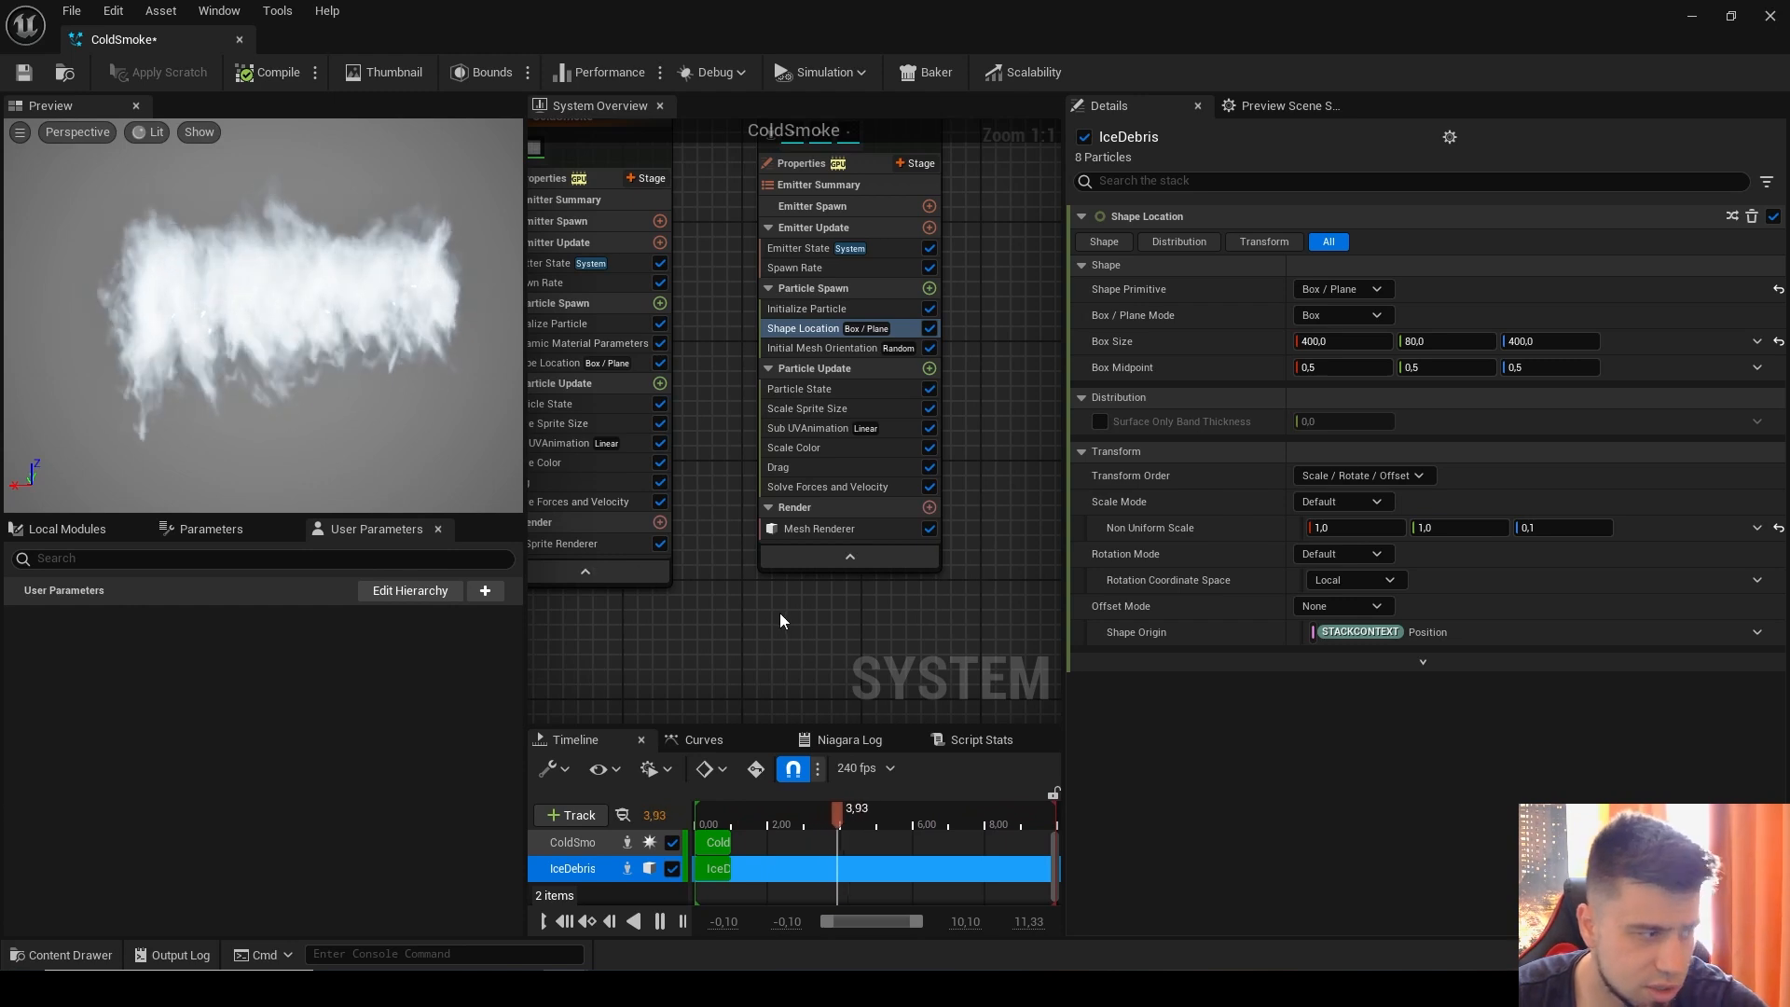
Step: Replace the Scale Sprite Size module with a Scale Mesh Size module in the IceDebris emitter's Particle Update group
click(814, 414)
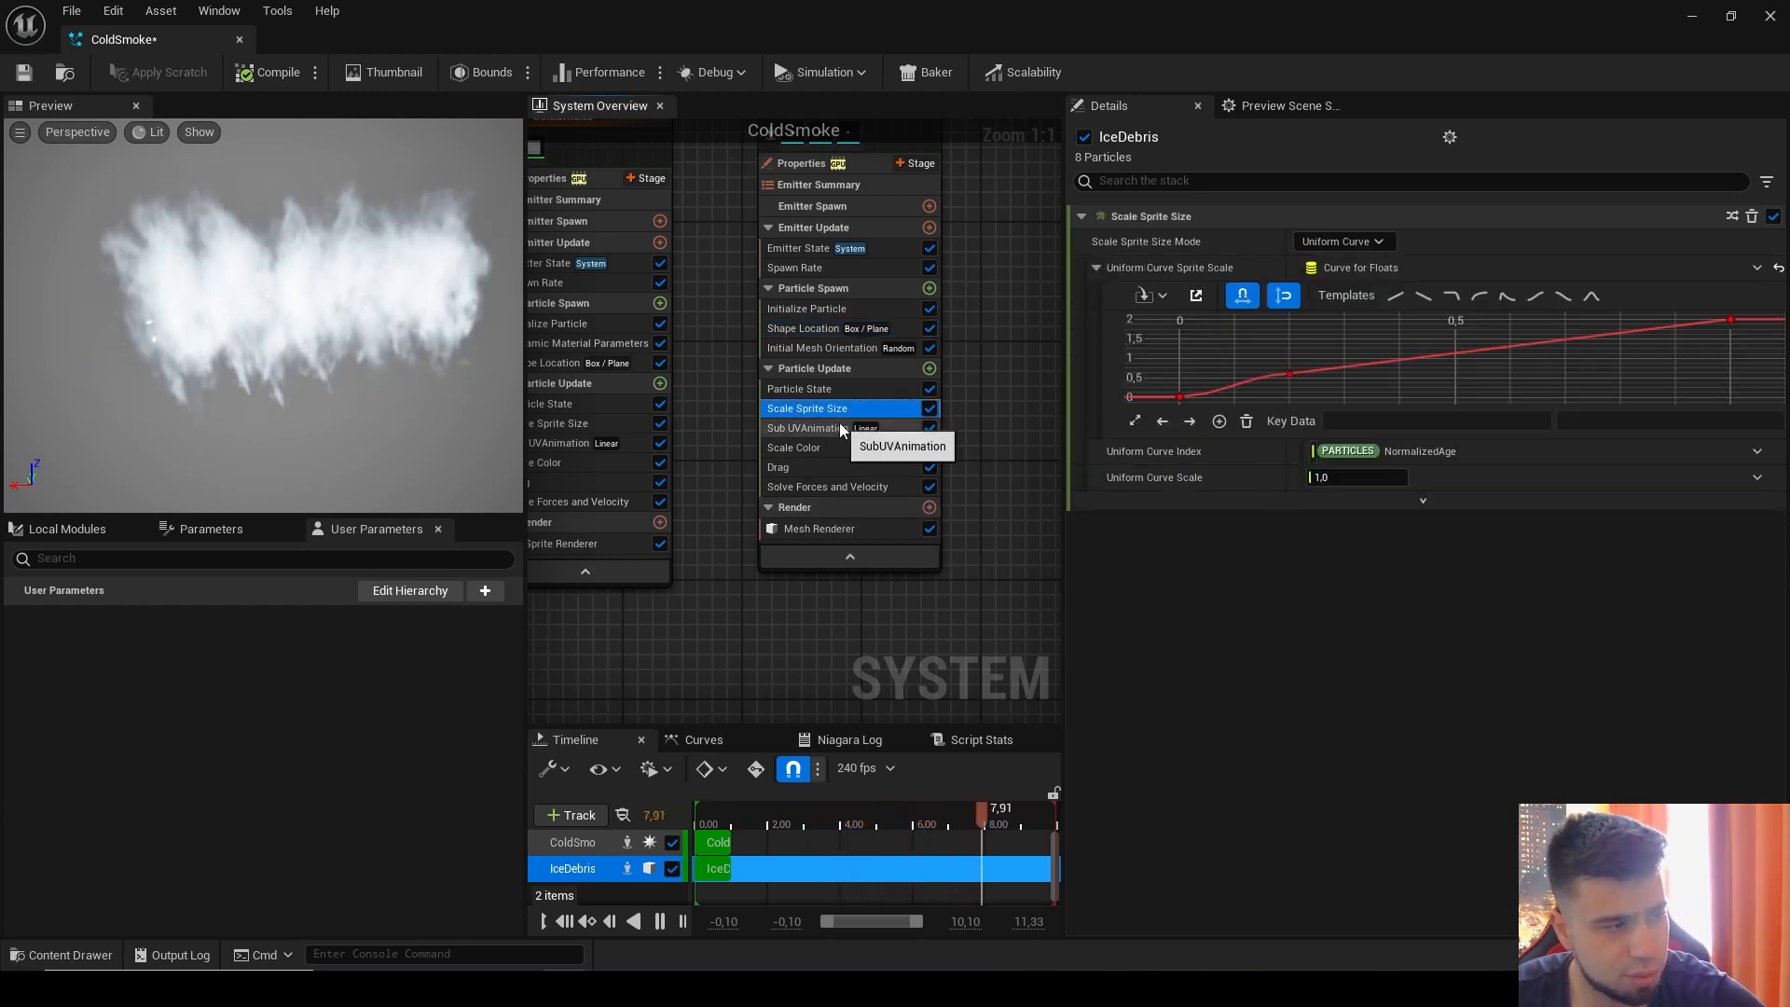
key(Delete)
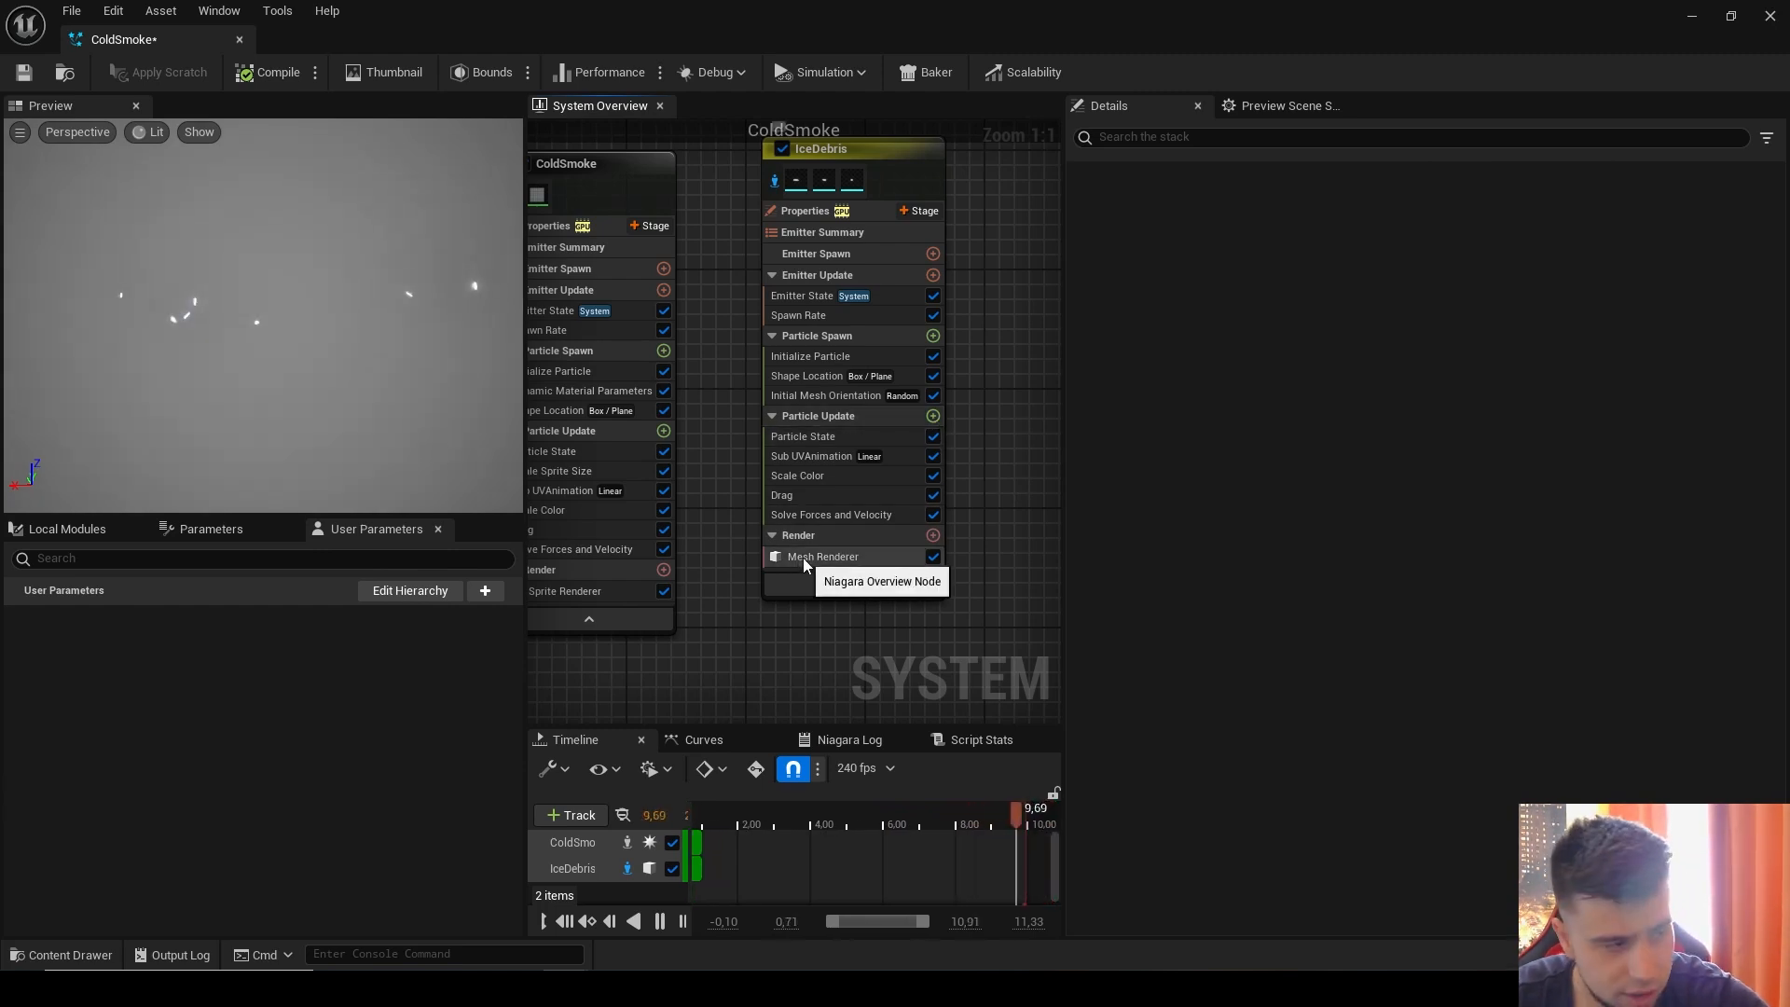
click(932, 417)
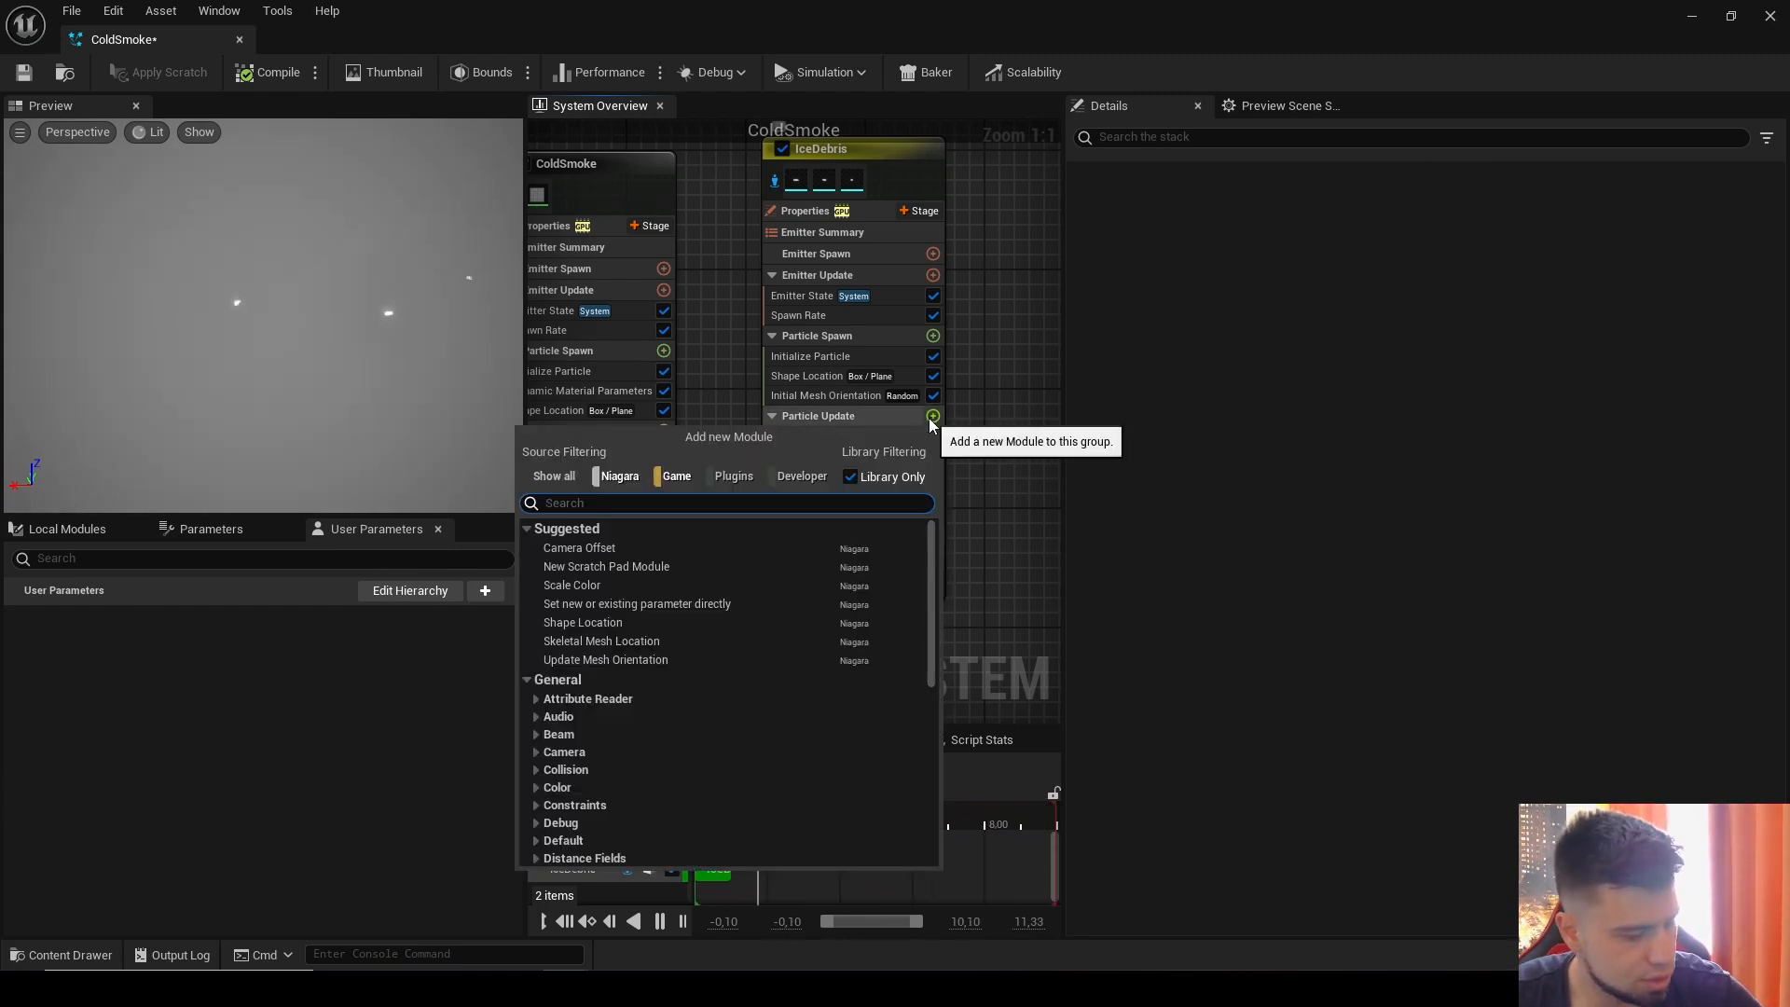
text(scale)
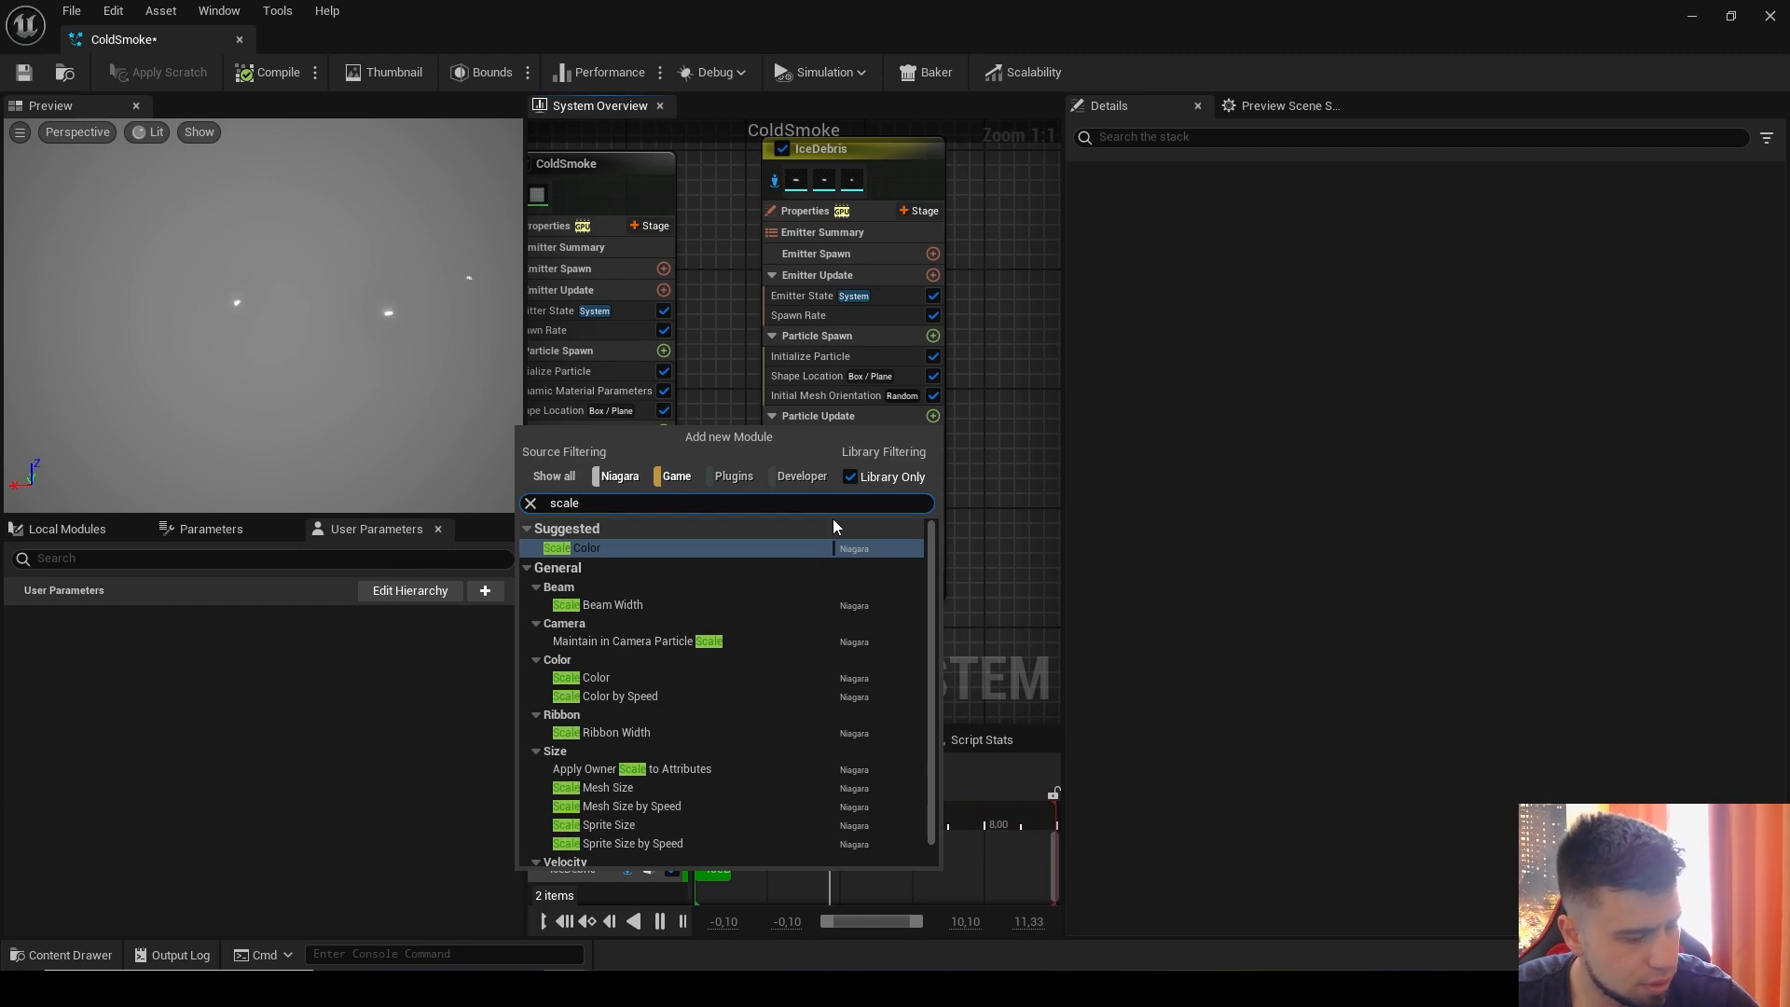
scroll(820, 523, down, 3)
click(605, 711)
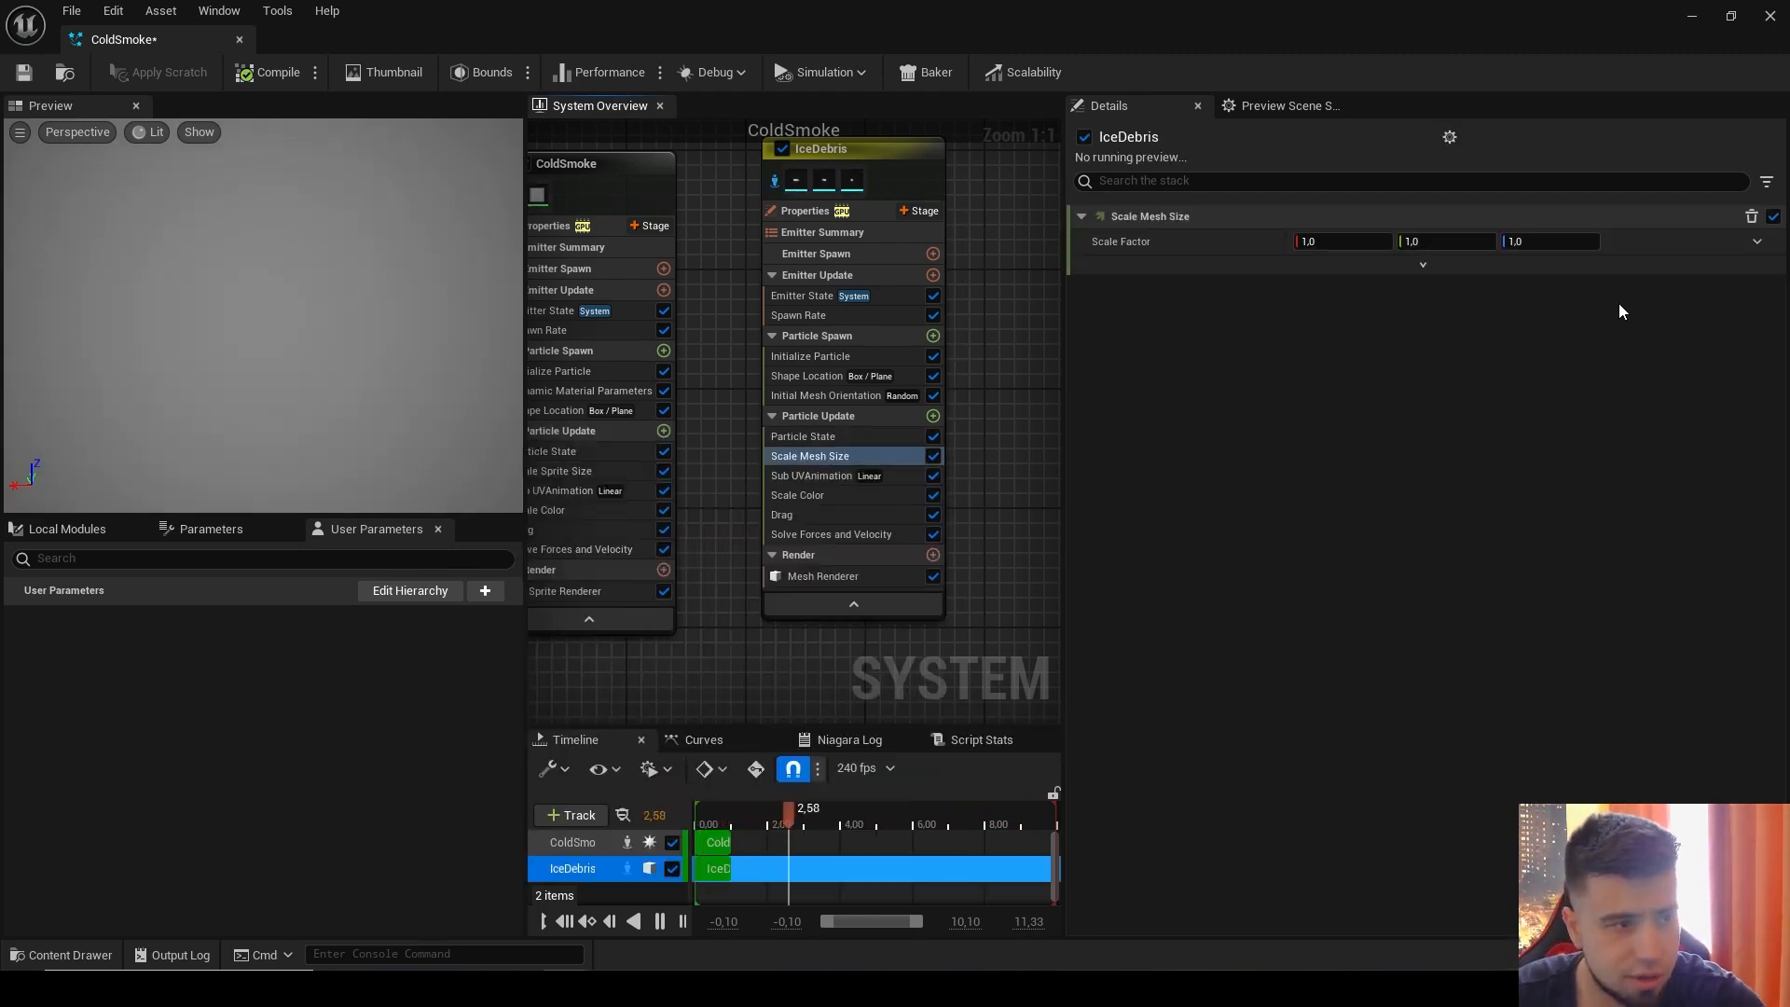
Step: Drive the Scale Factor of the Scale Mesh Size module with Vector from Curve
click(1745, 251)
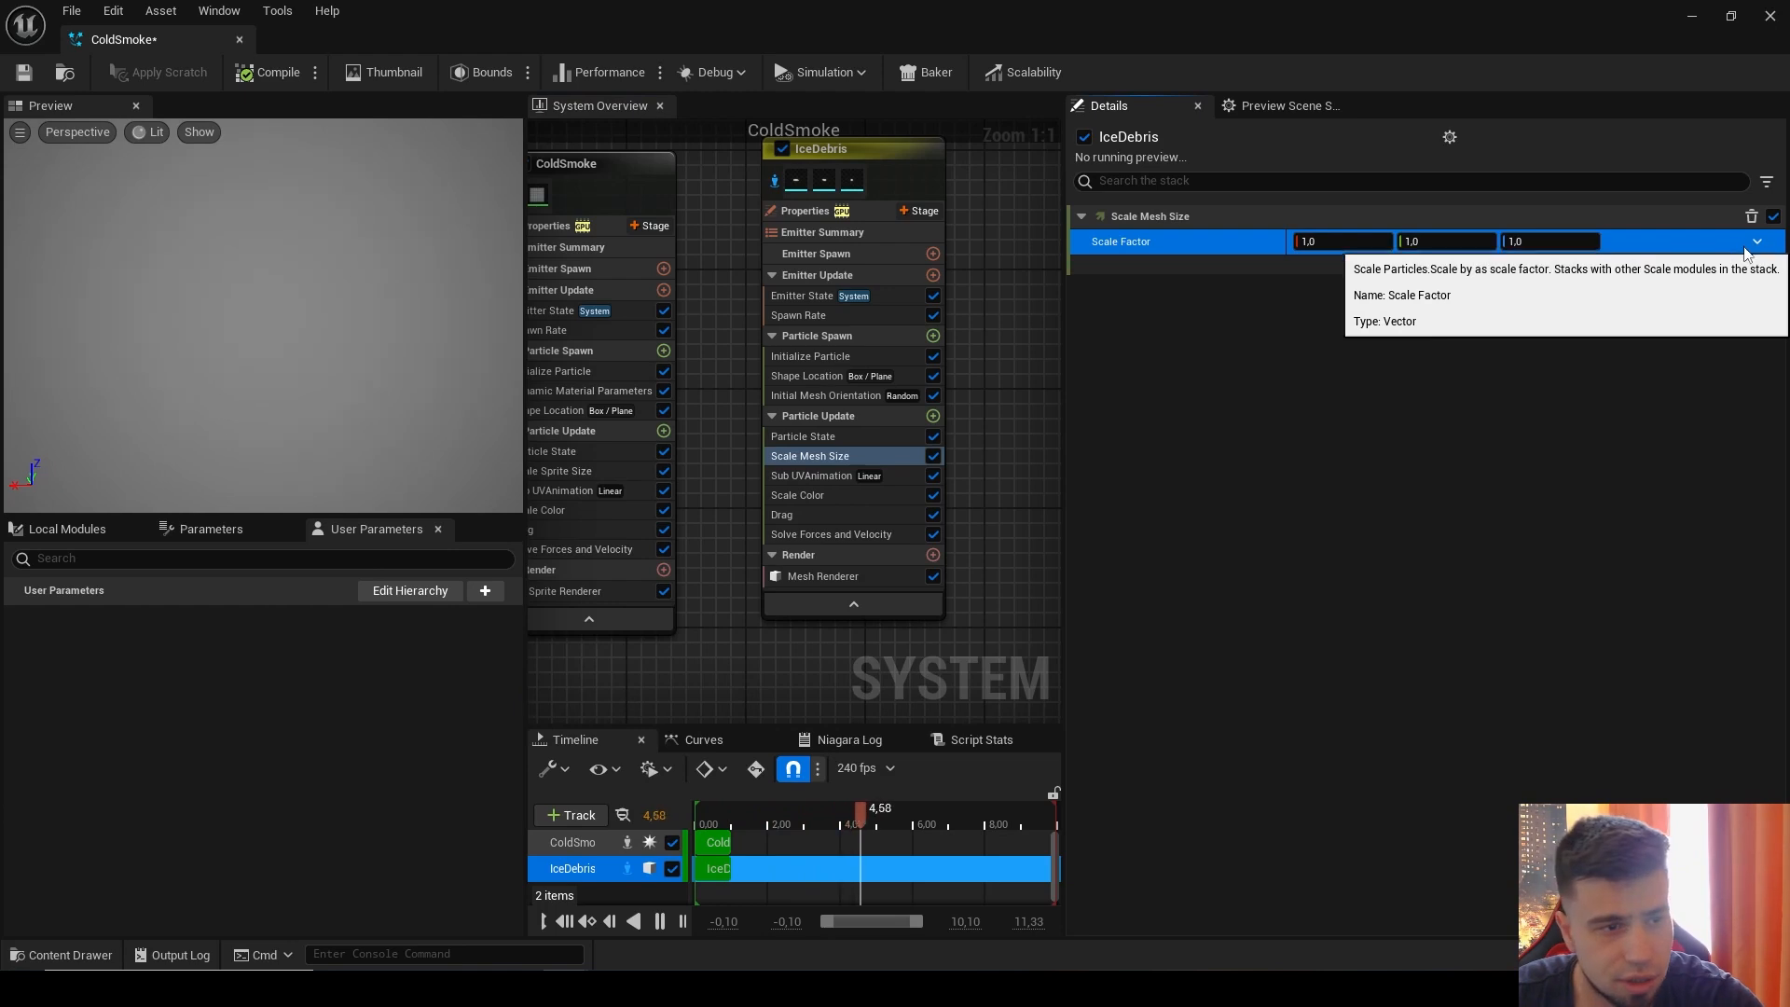
click(1757, 243)
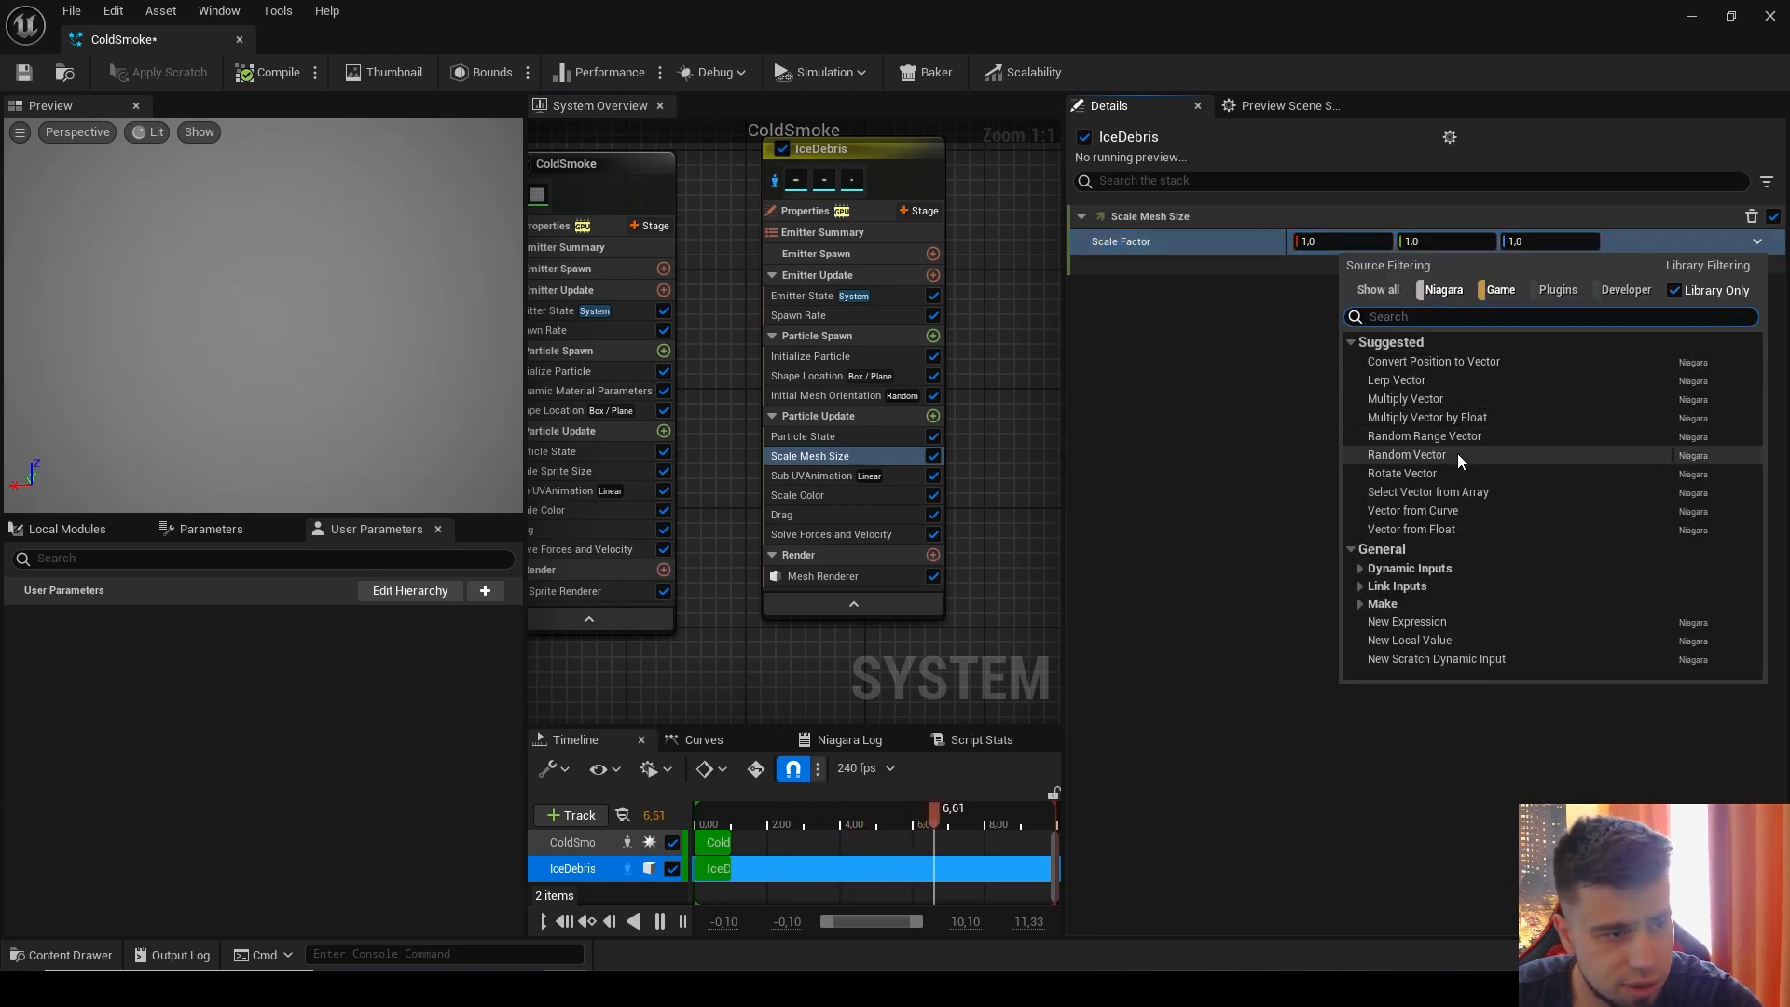
click(1458, 511)
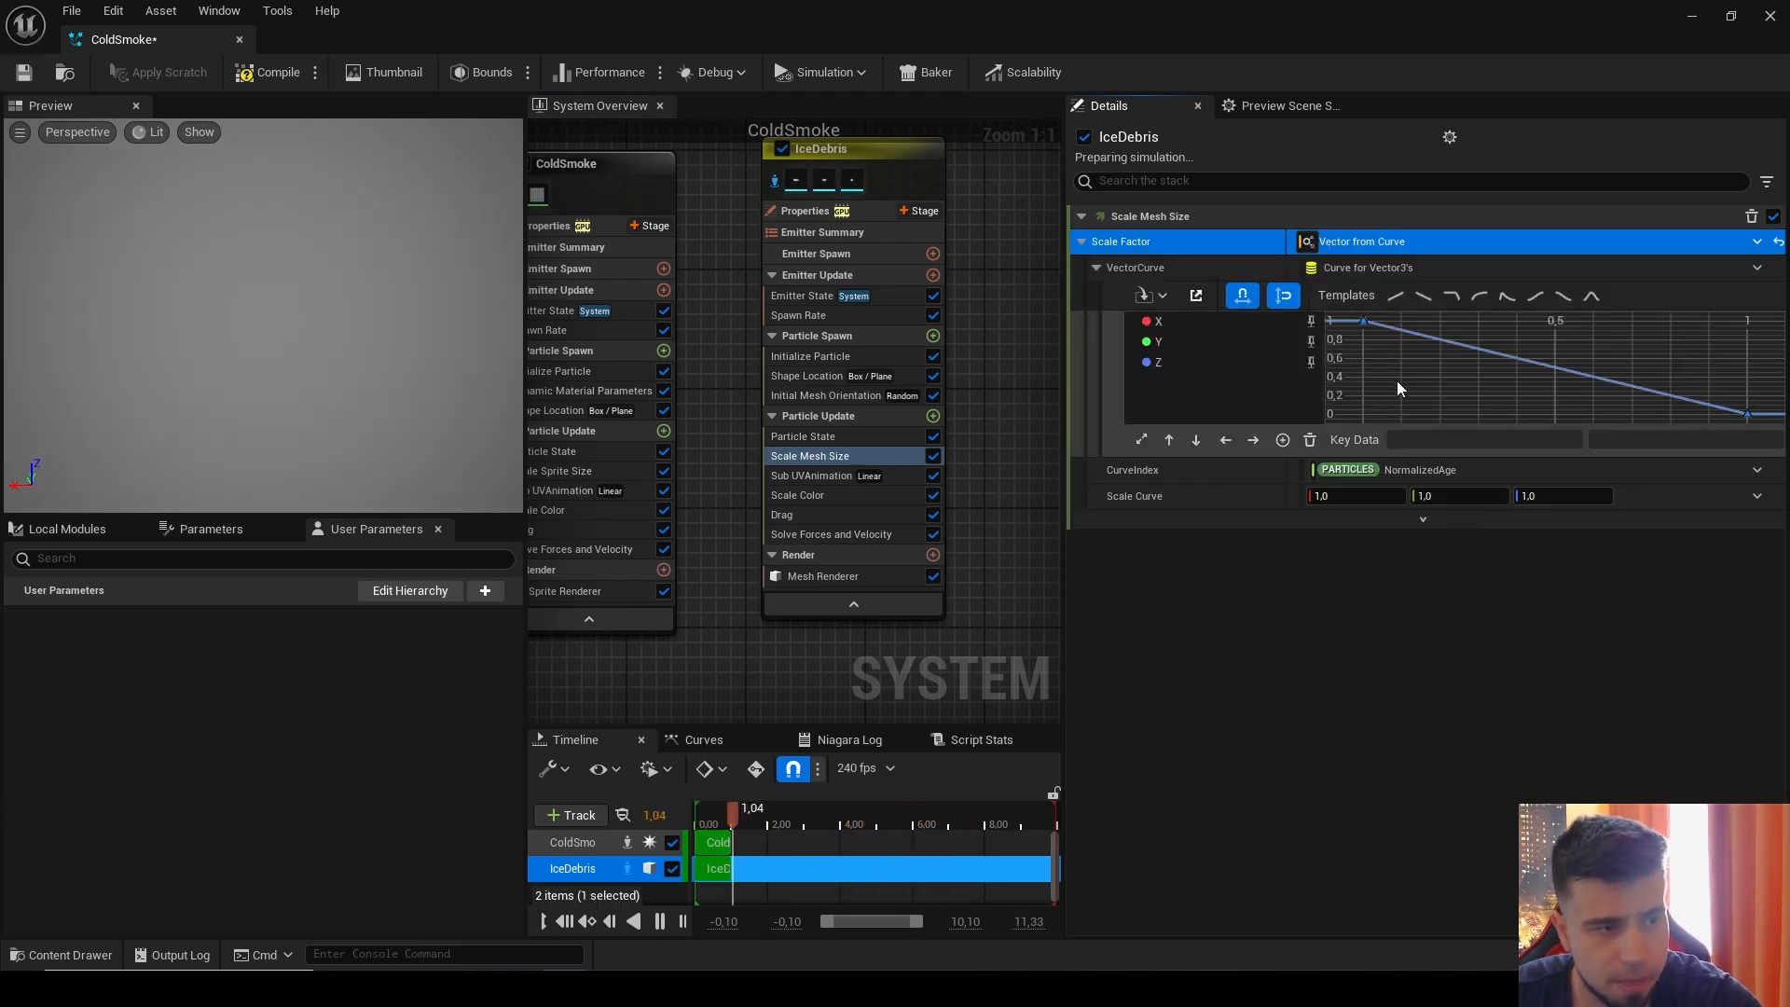
Step: Move the zero-value end keys of the X, Y and Z scale curves to time 0.5
click(1363, 321)
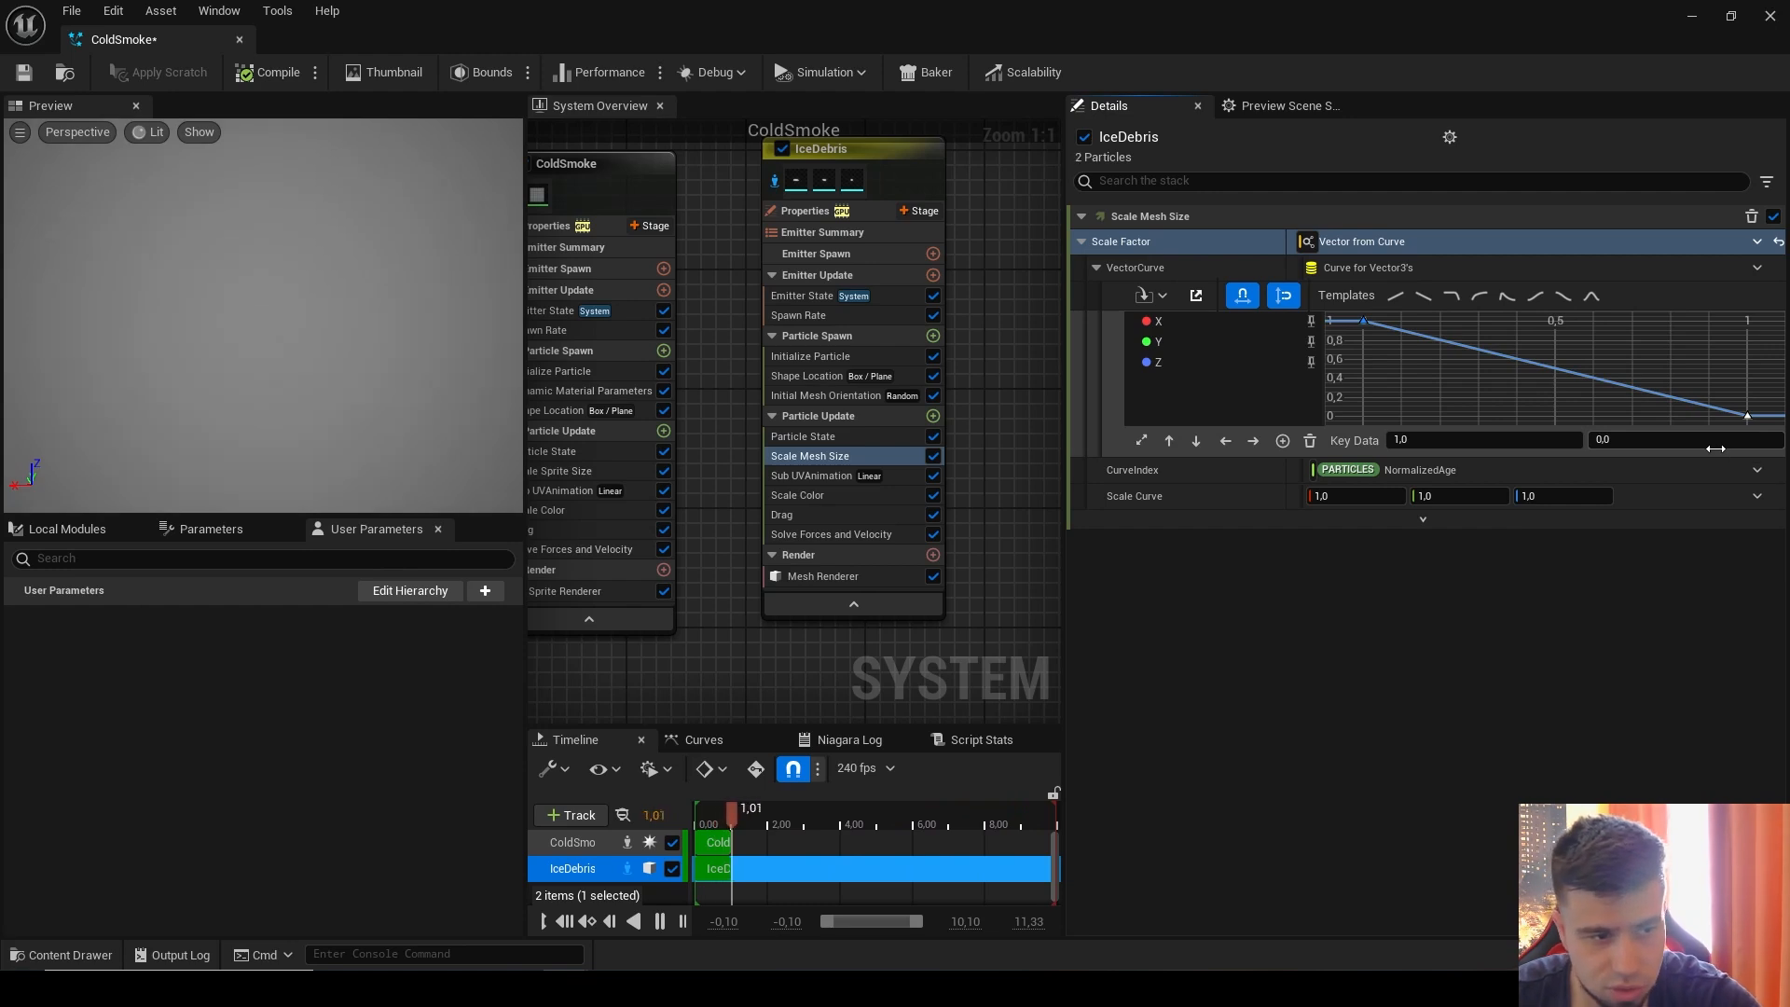
click(1472, 442)
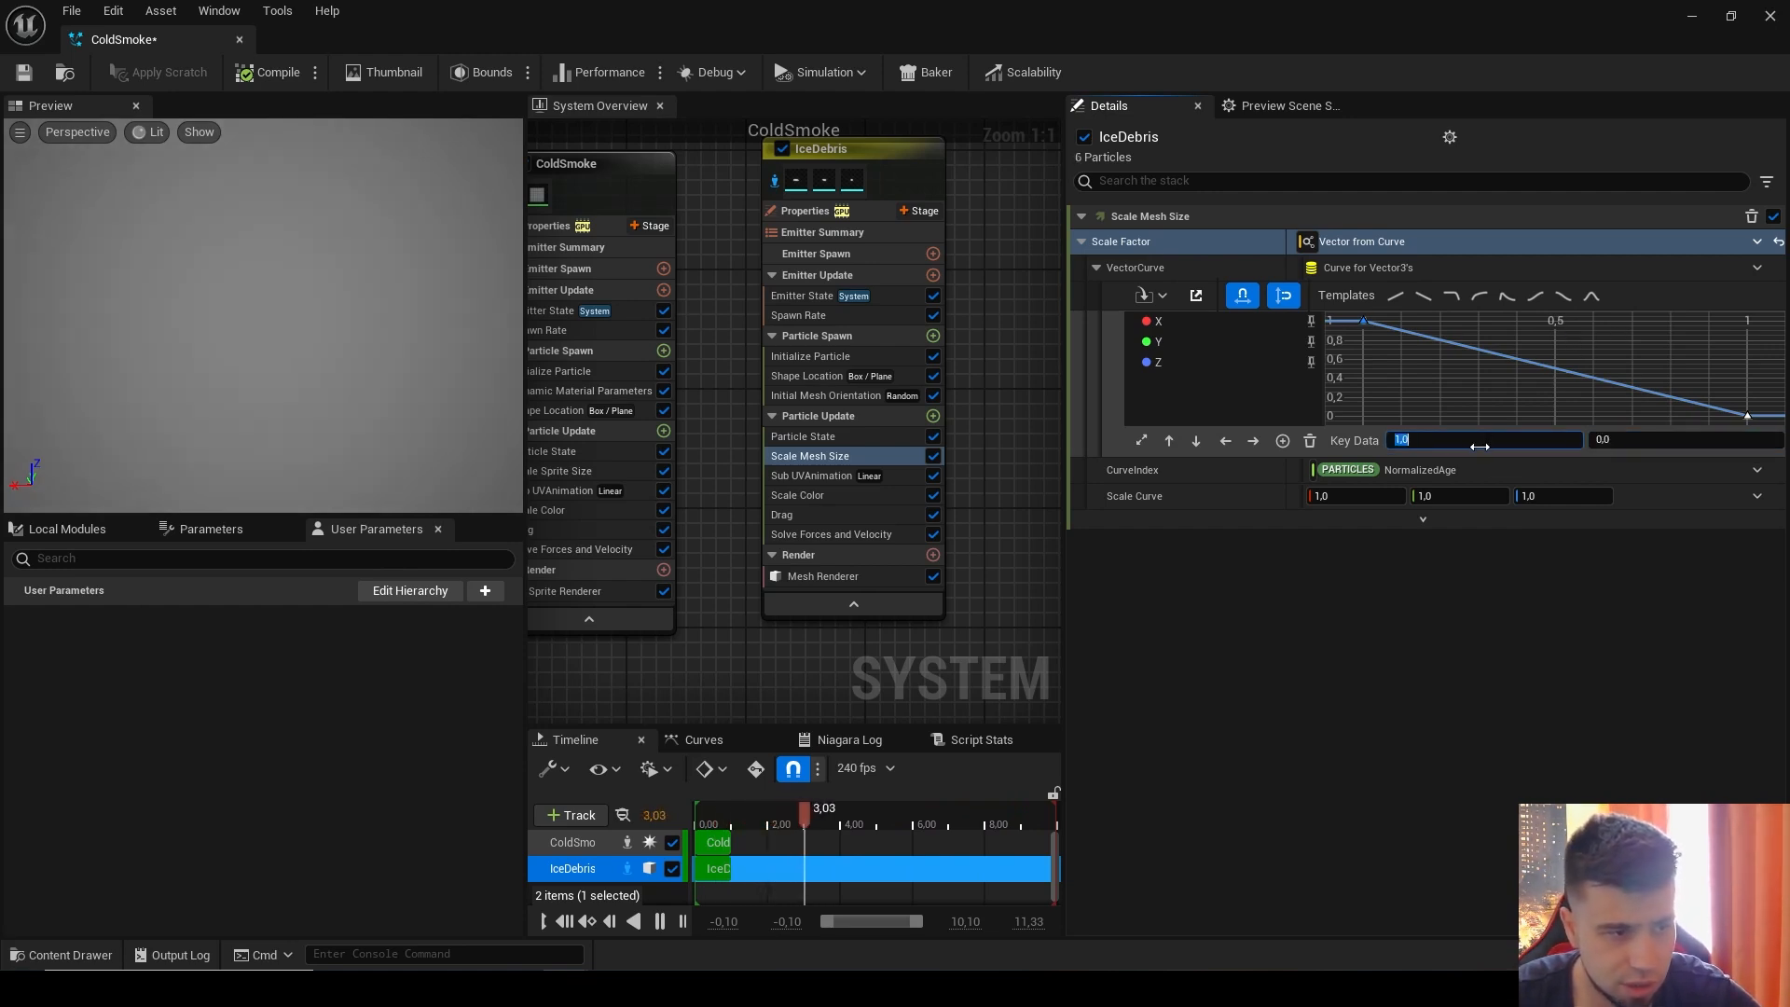
key(Return)
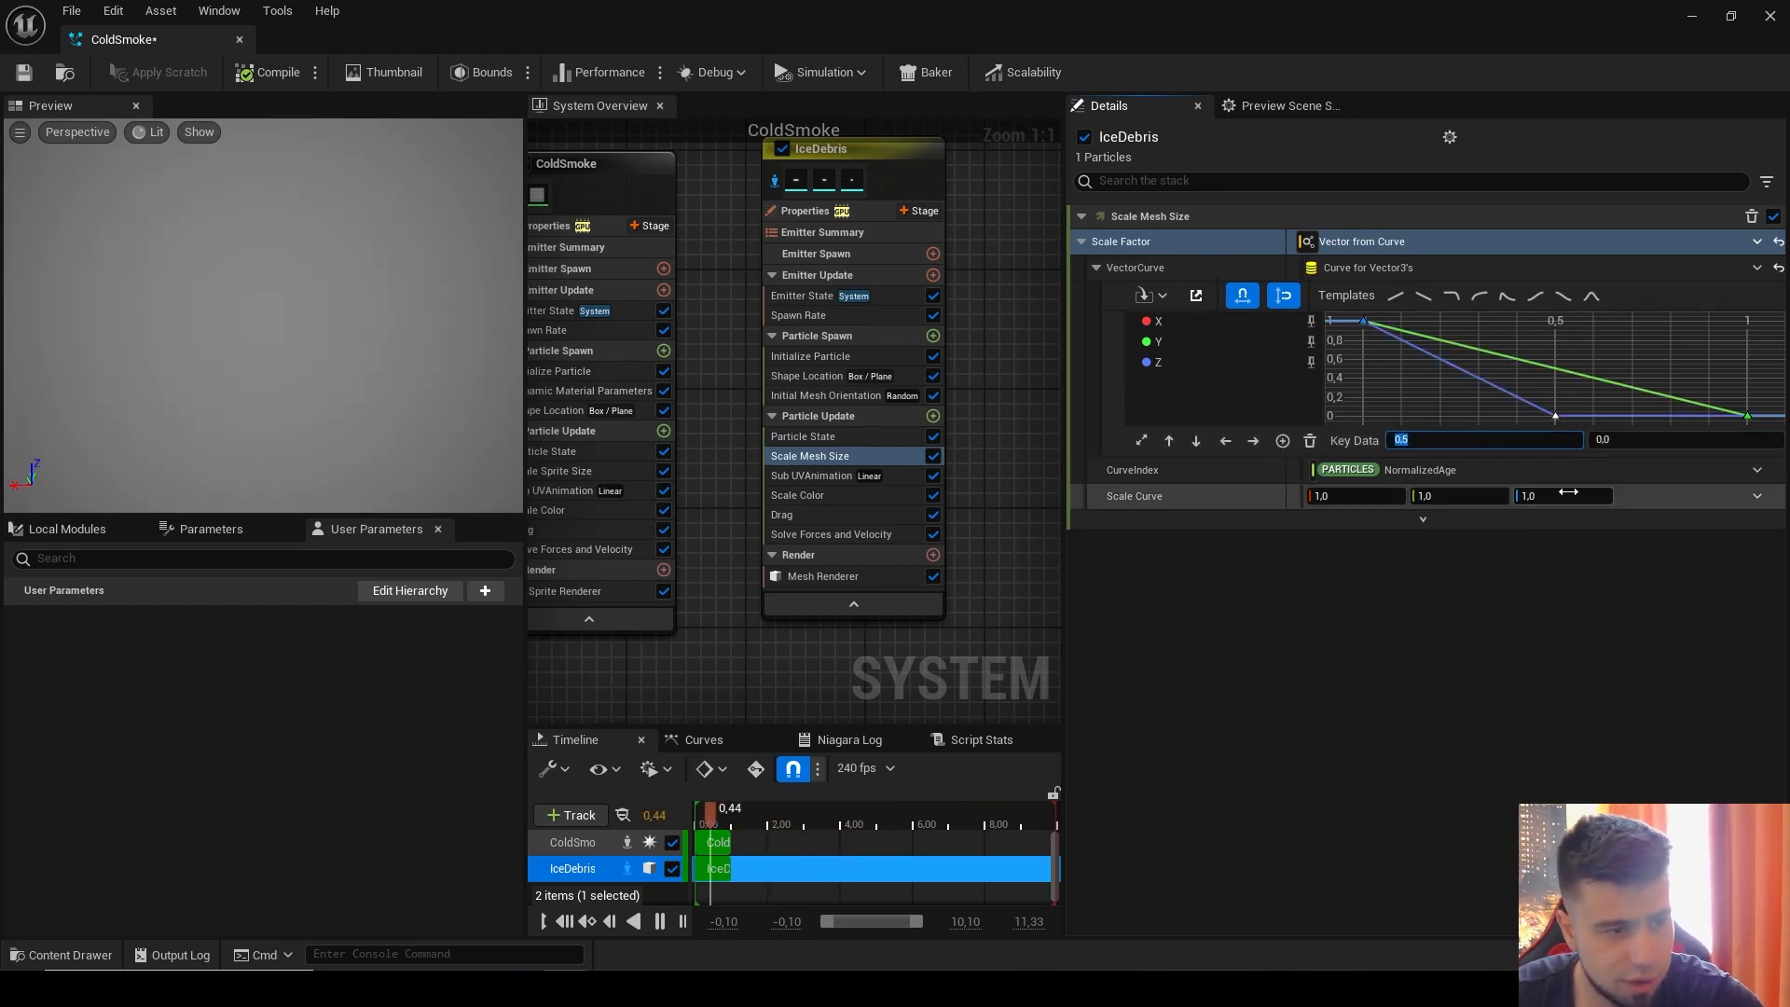
click(1448, 439)
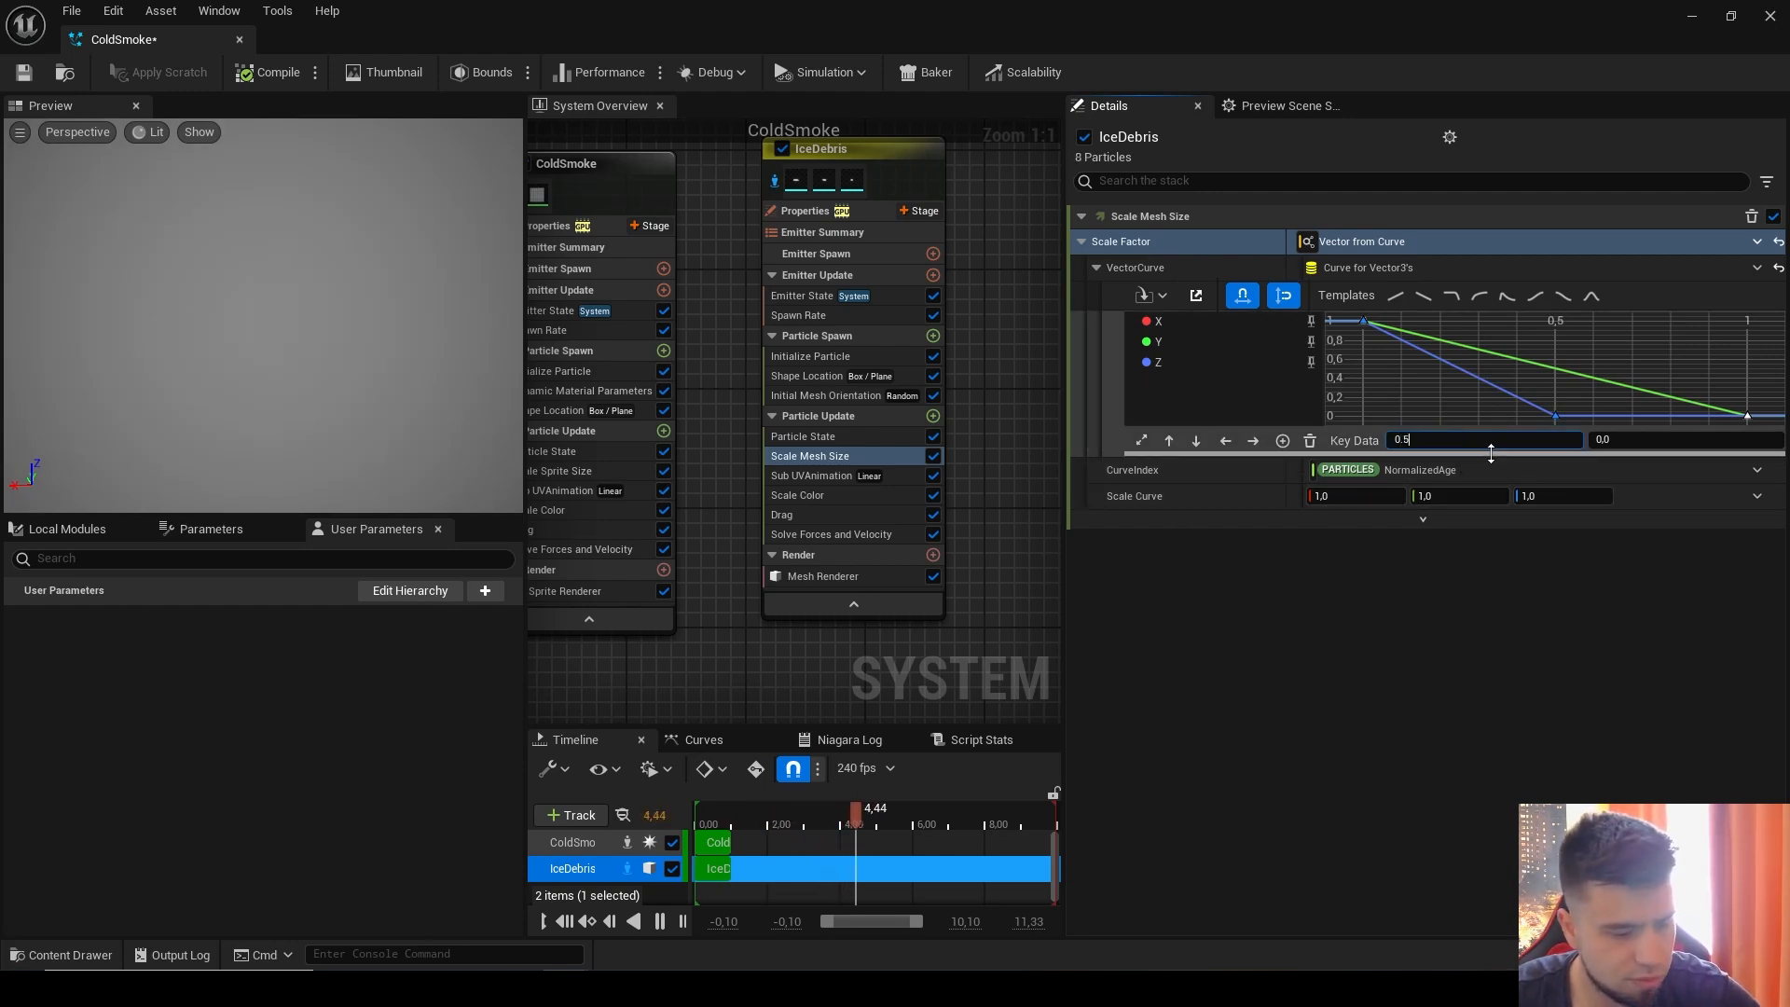
text(0.5)
key(Return)
click(1749, 418)
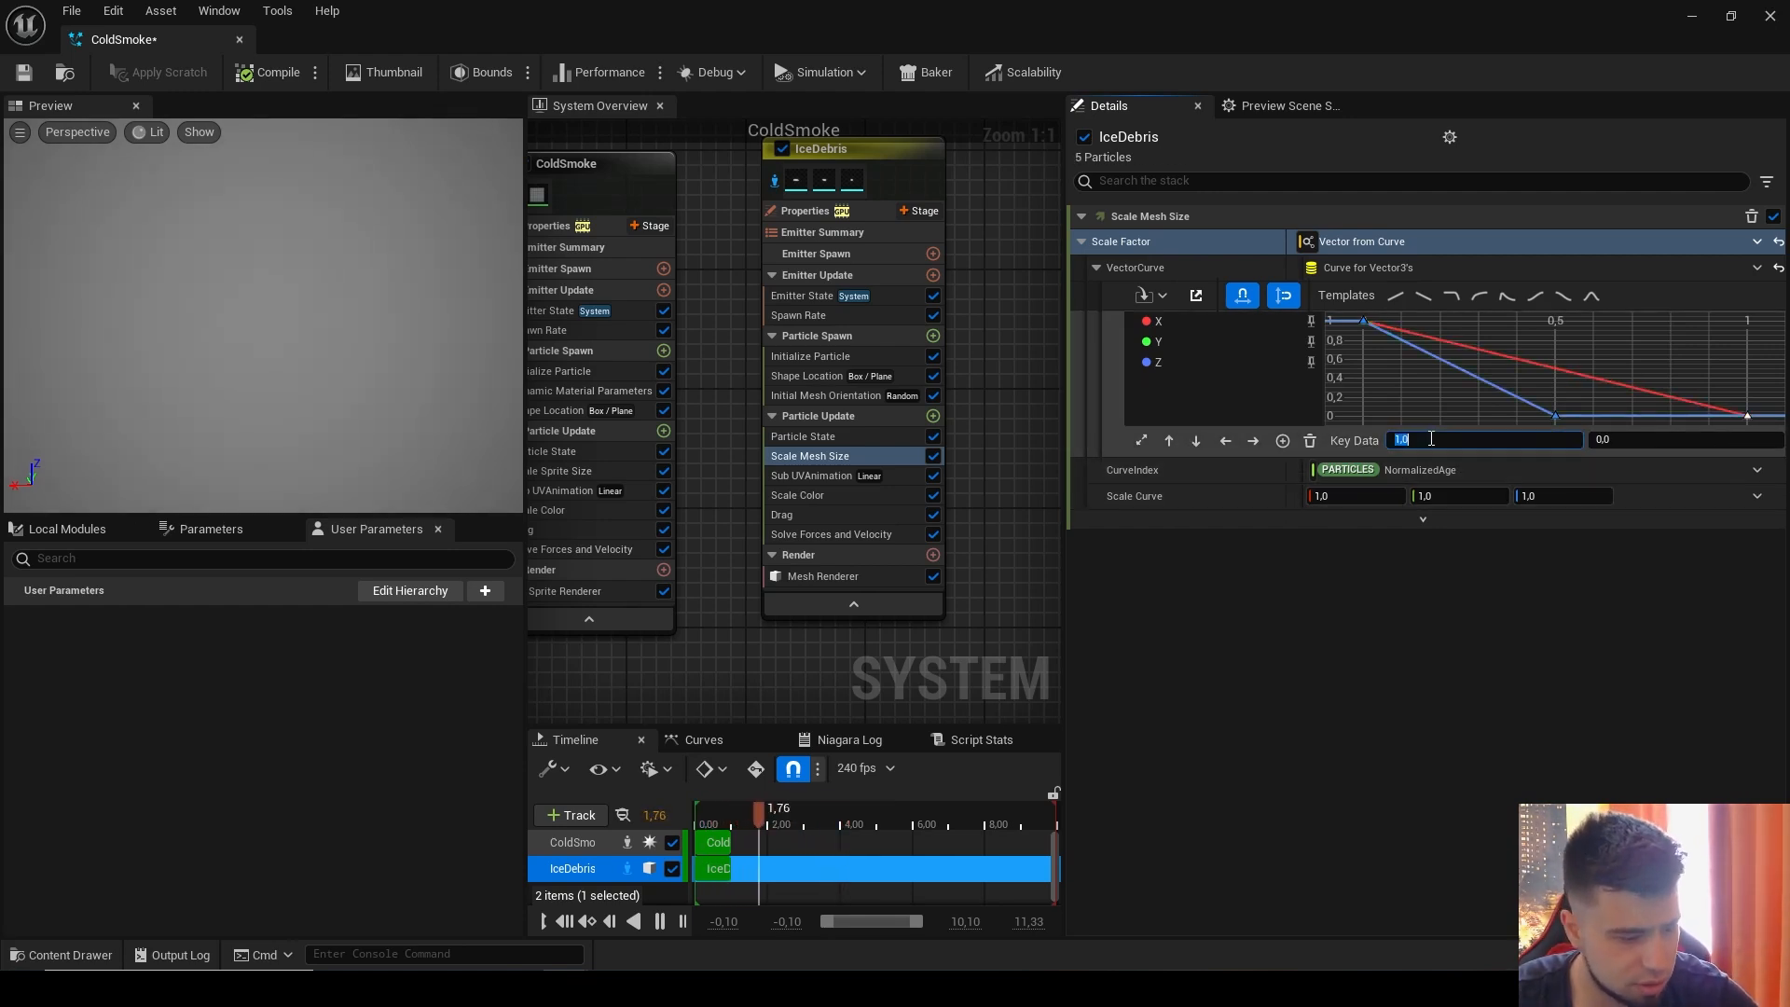
click(1430, 439)
text(0.5)
key(Return)
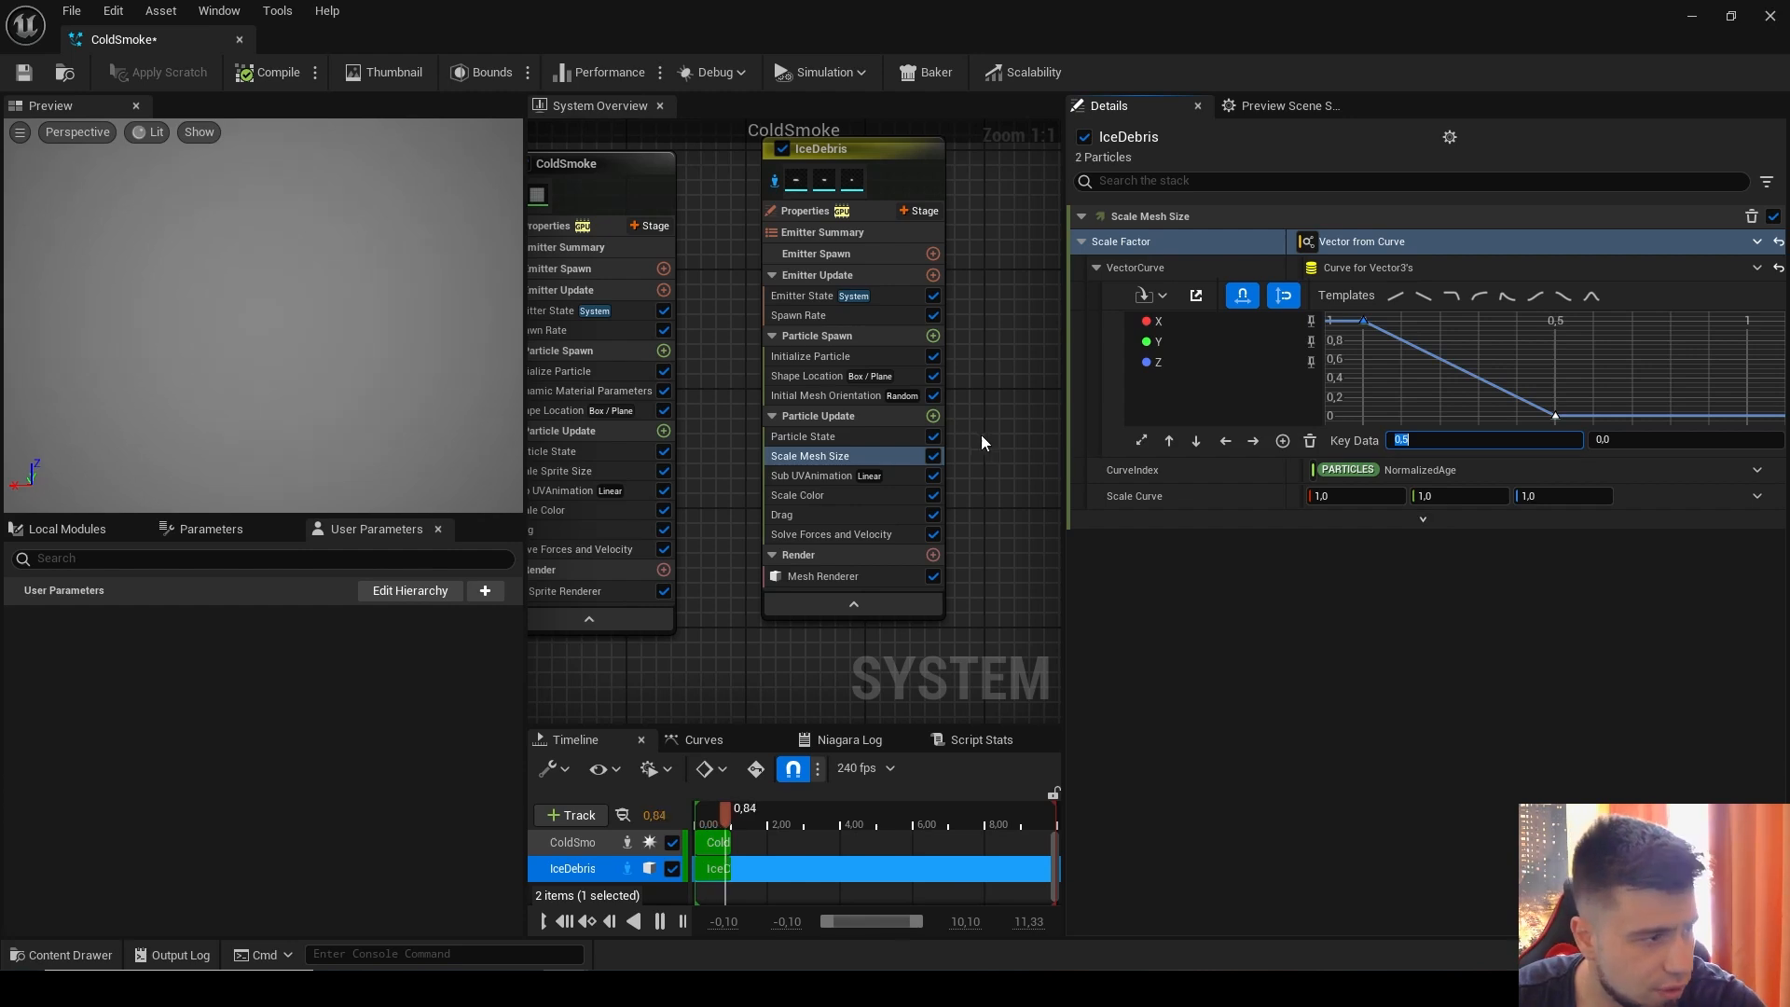
Step: Change Sprite Size Mode and Sprite Rotation Mode to Unset in the IceDebris emitter's Initialize Particle module
click(813, 359)
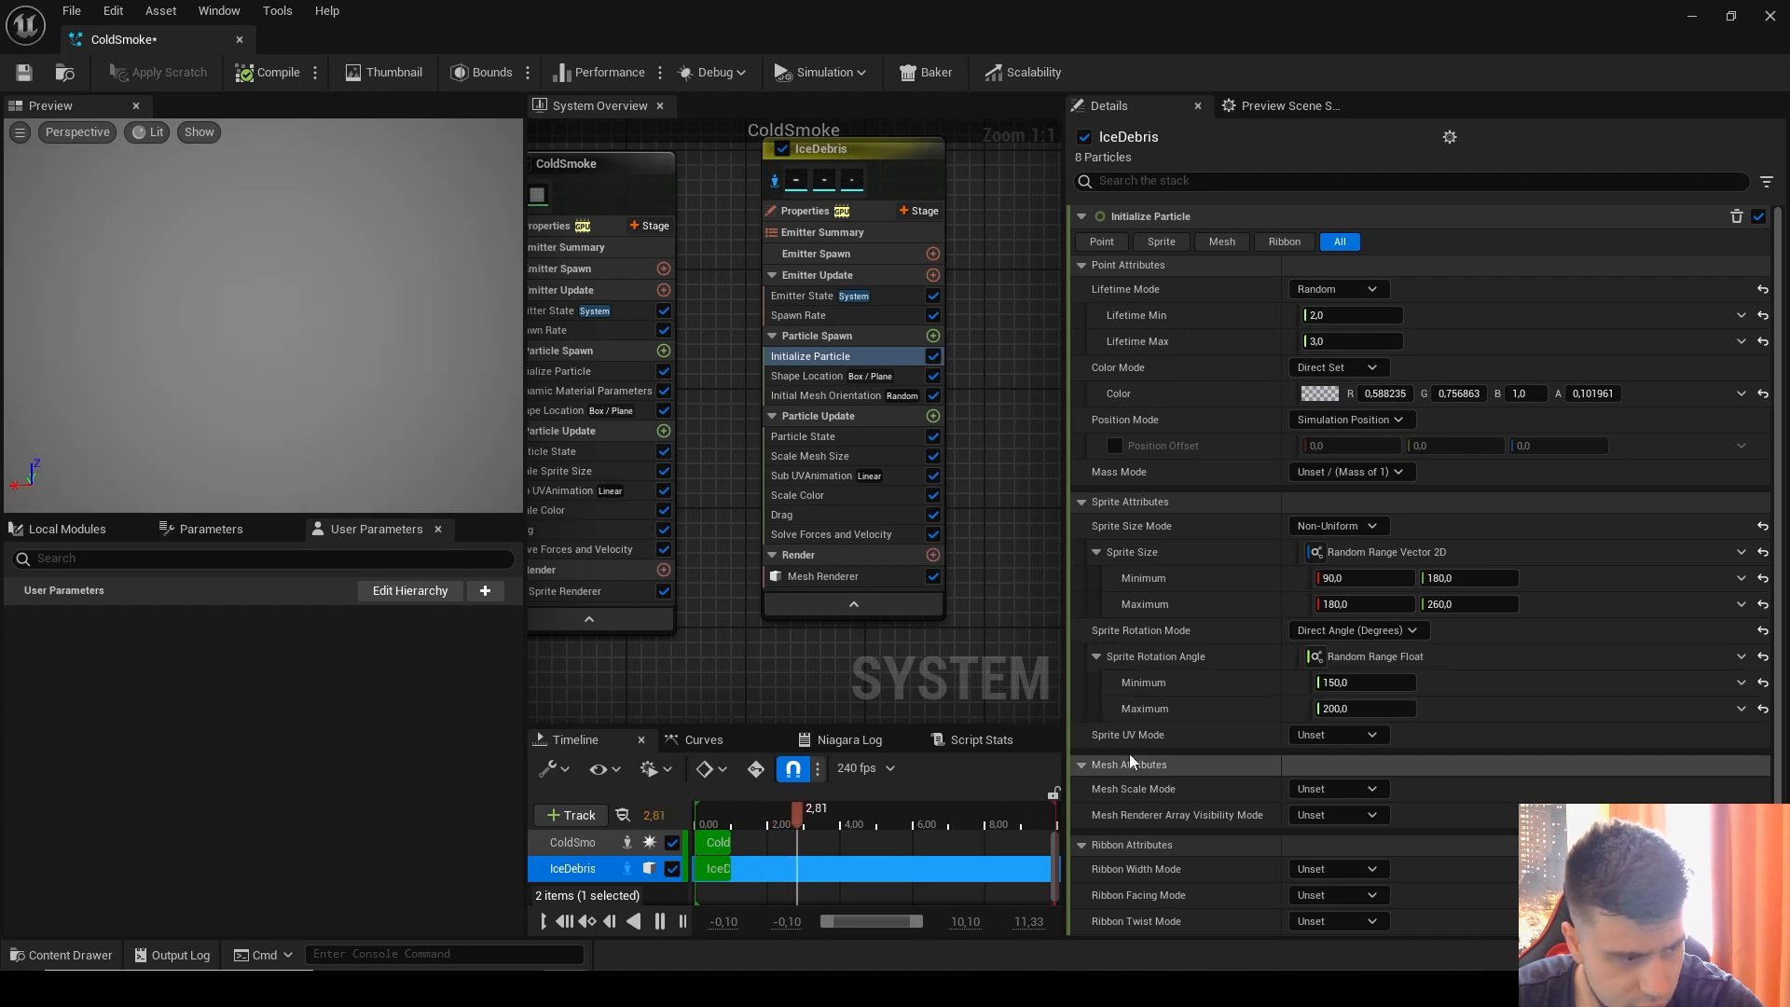
click(1345, 528)
click(1355, 556)
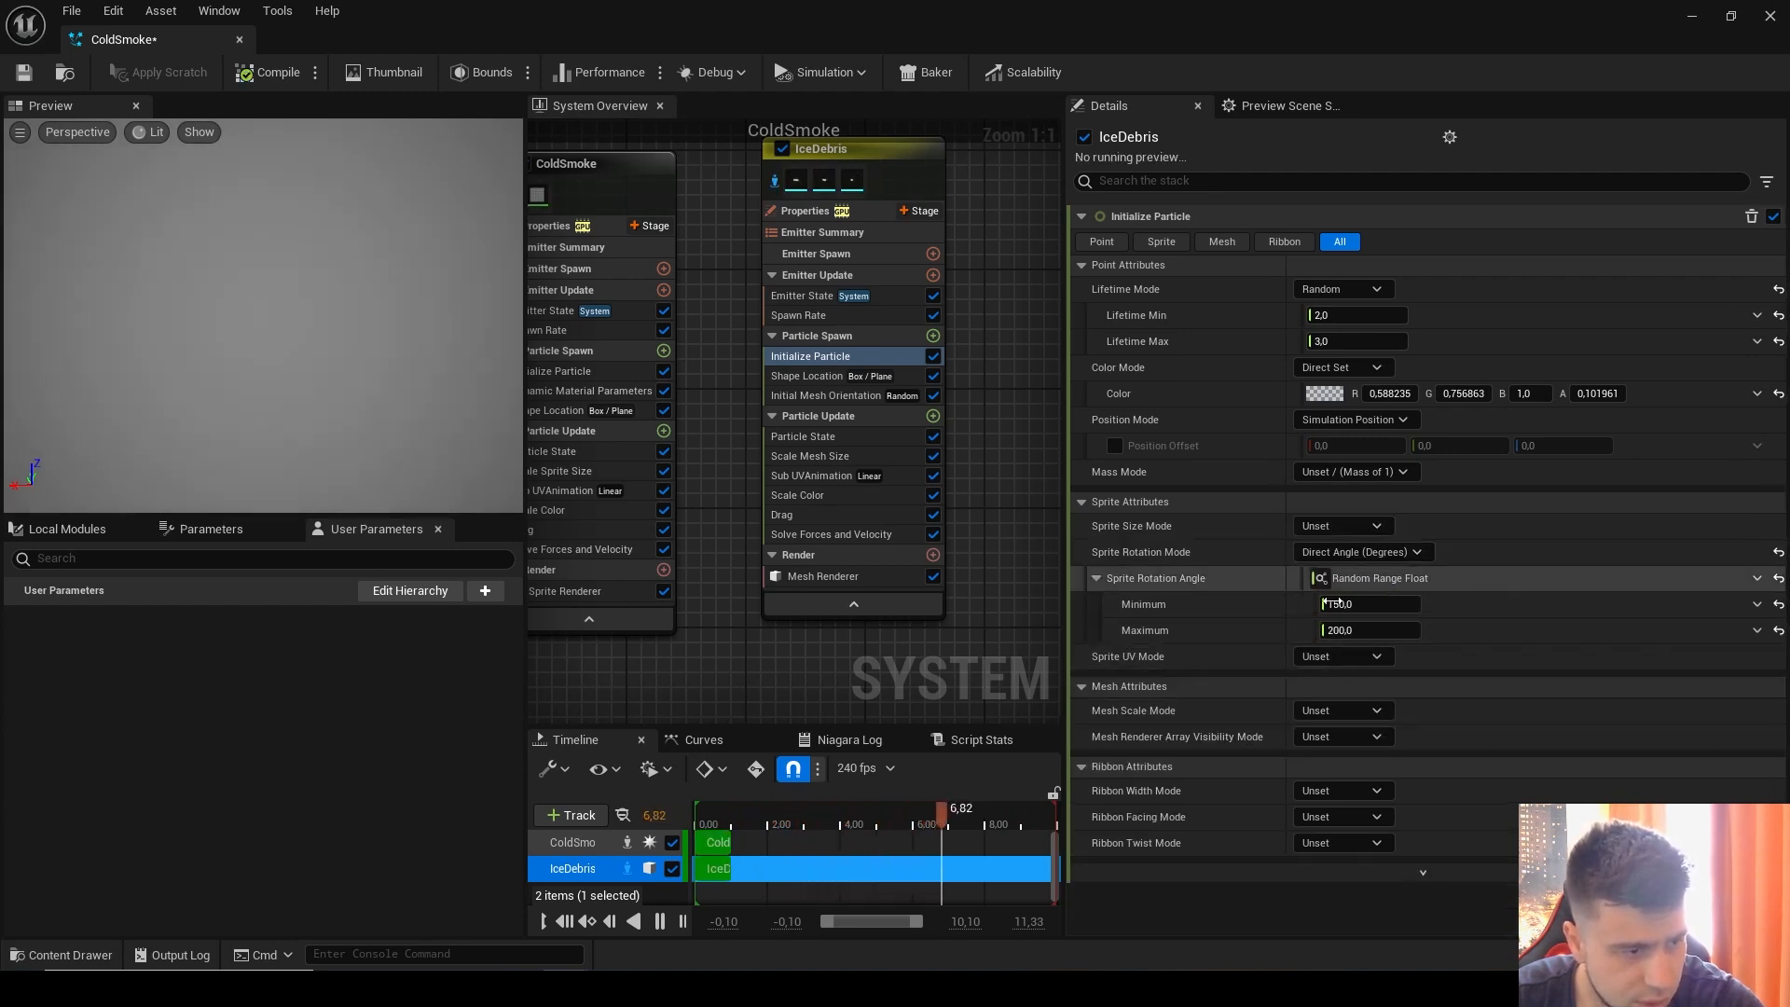
click(1357, 552)
click(1339, 580)
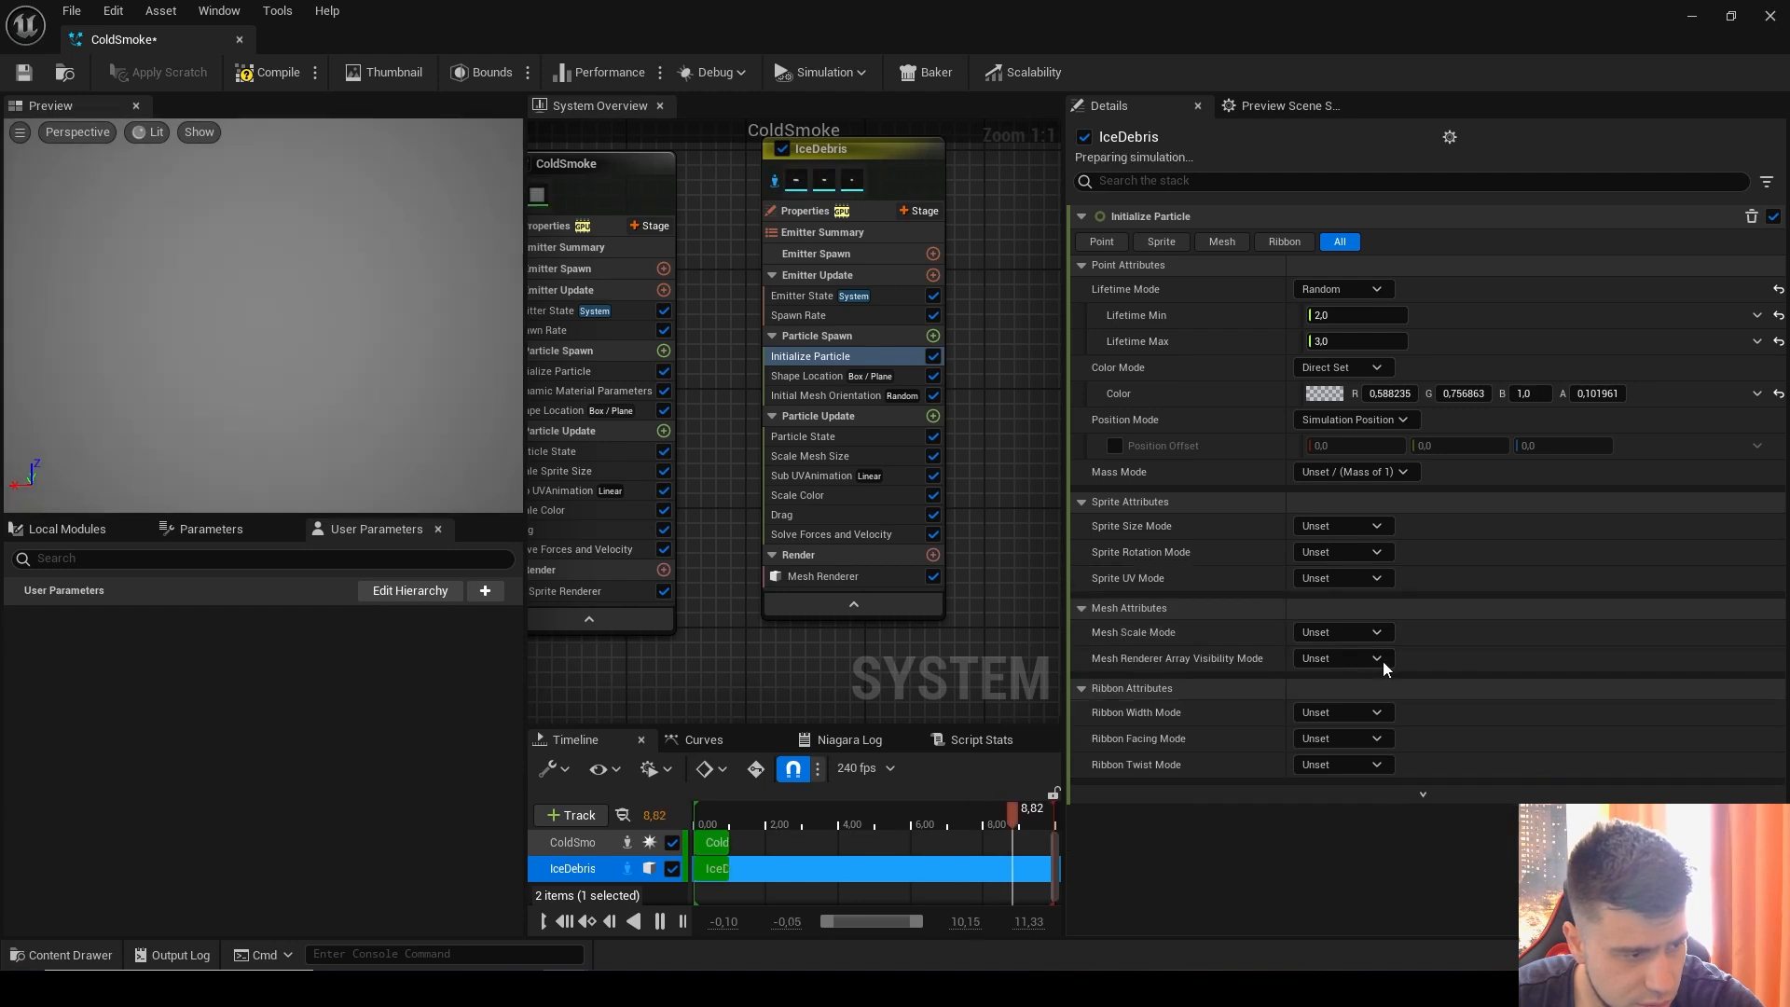
Step: Set Mesh Scale Mode to Non-Uniform and give Mesh Scale a Random Range Vector input
click(1350, 633)
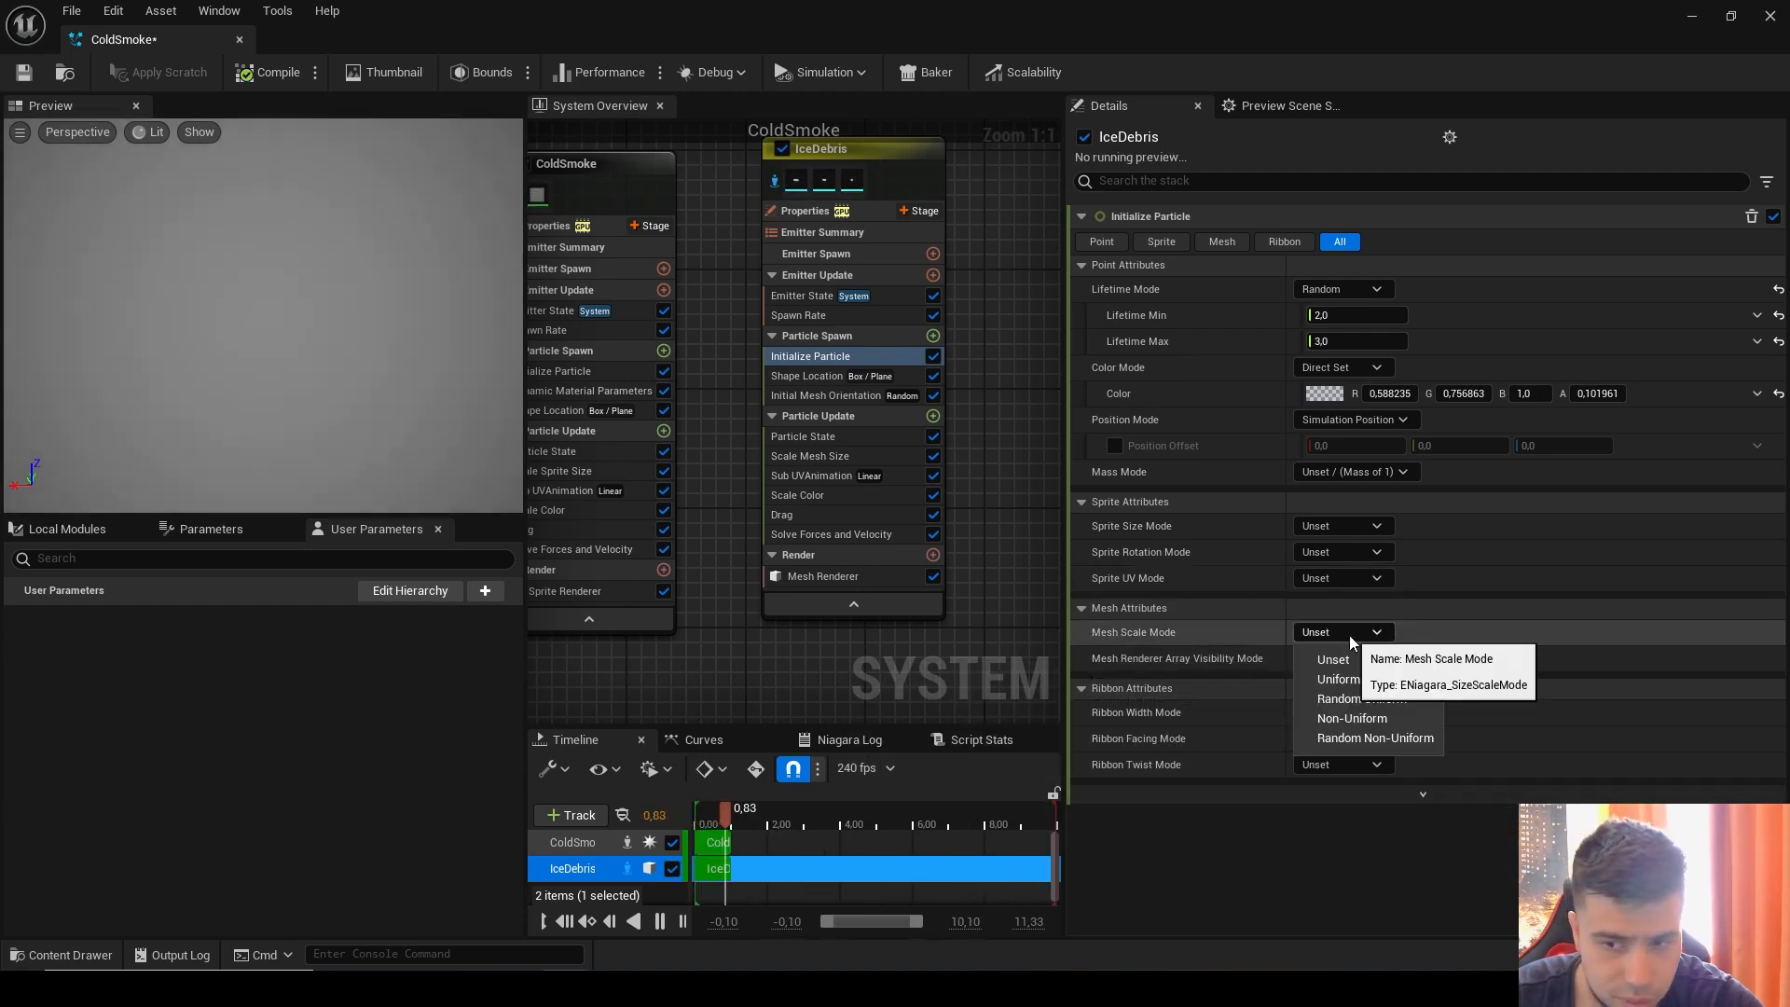
click(1353, 718)
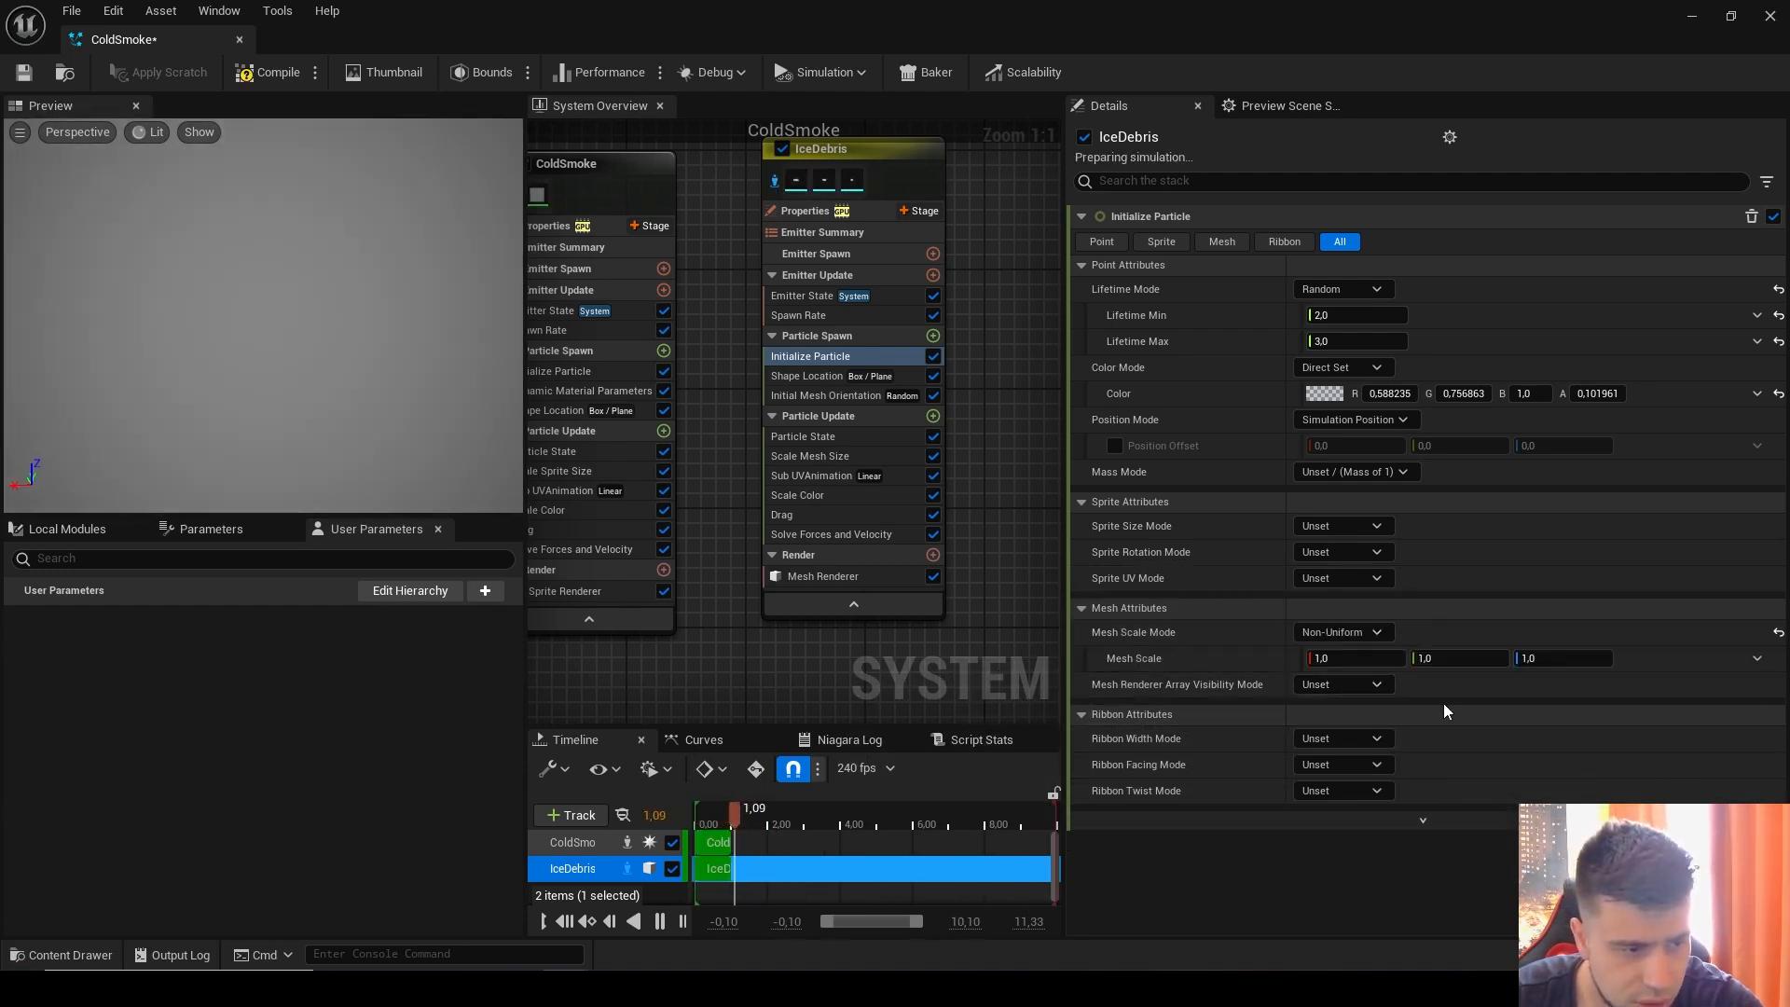
click(1757, 658)
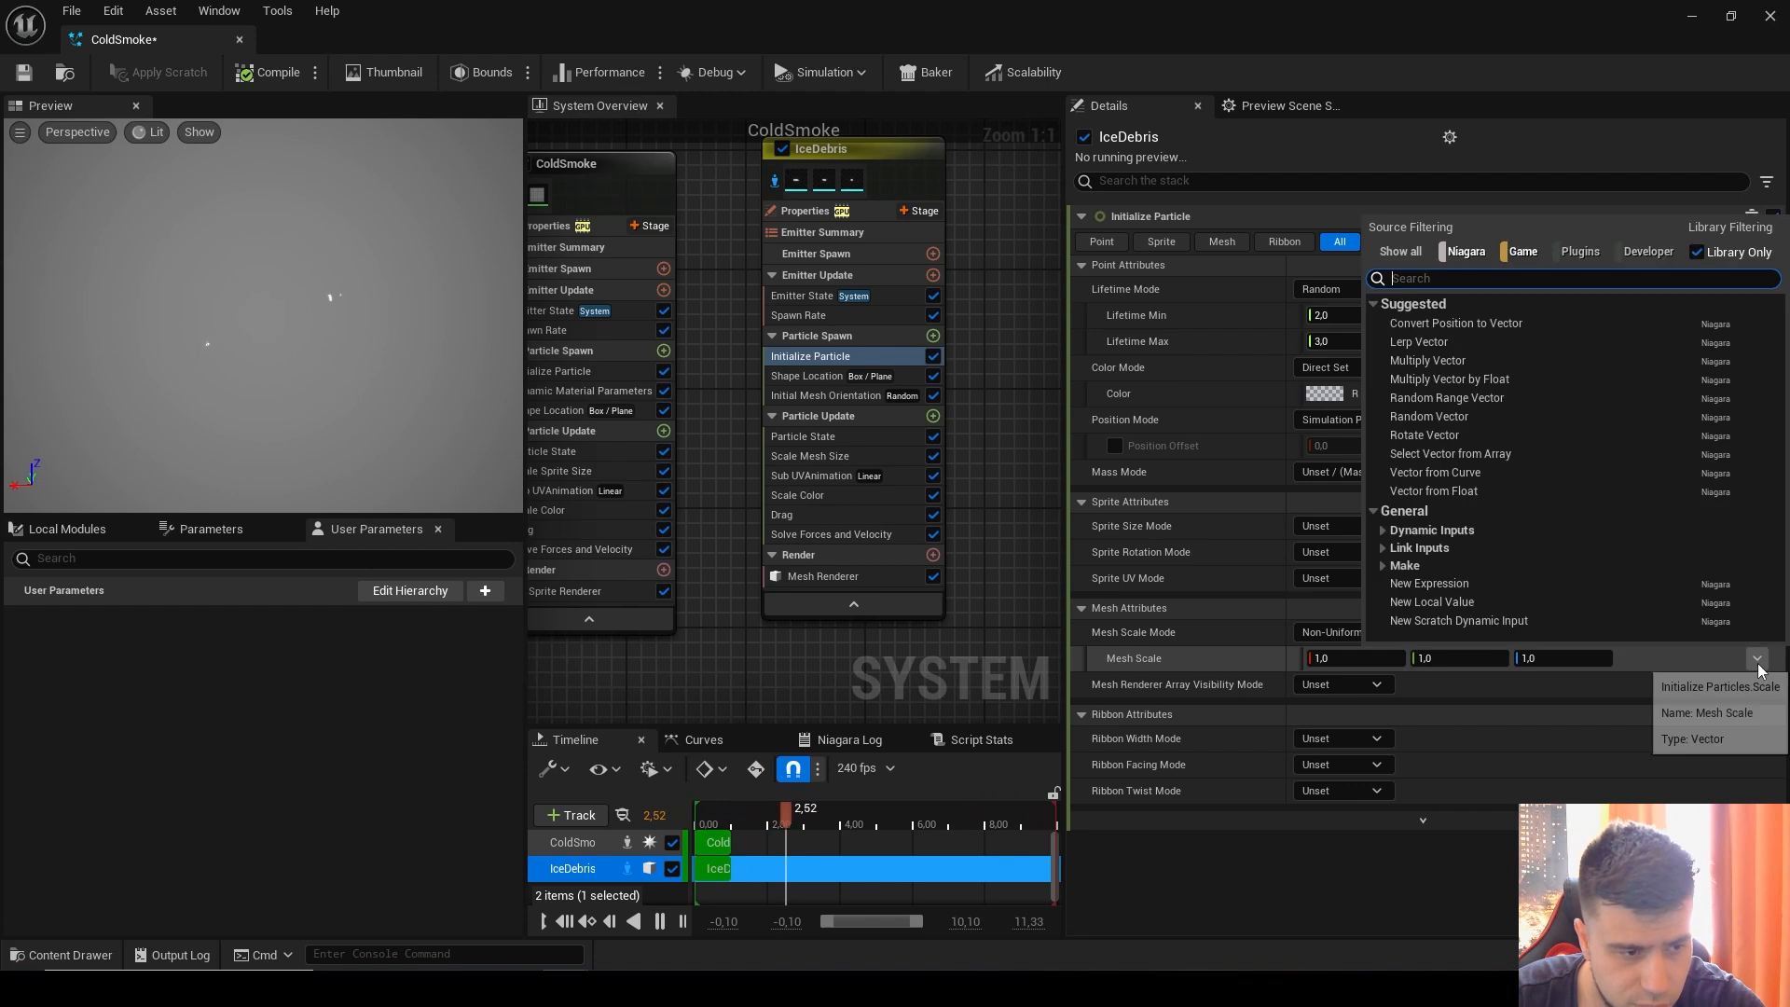
click(1446, 398)
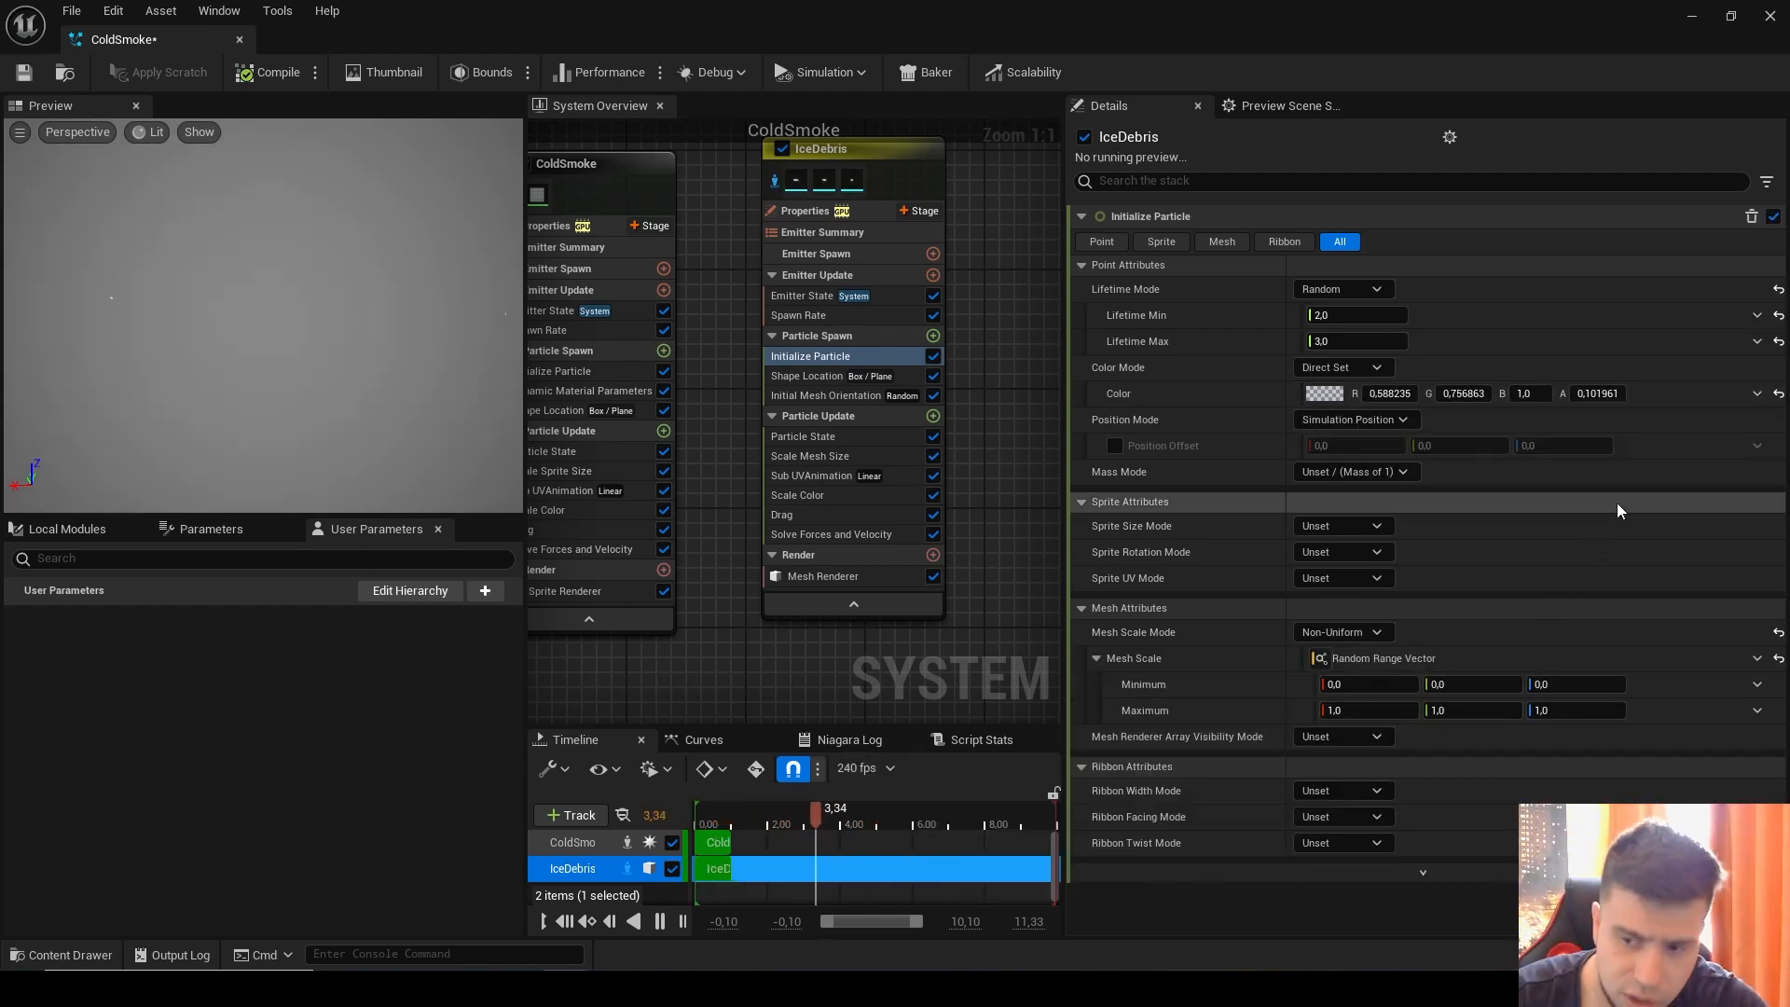
Step: Set the IceDebris Mesh Scale random range to a minimum of 1 and a maximum of 2 on all three axes
click(1363, 683)
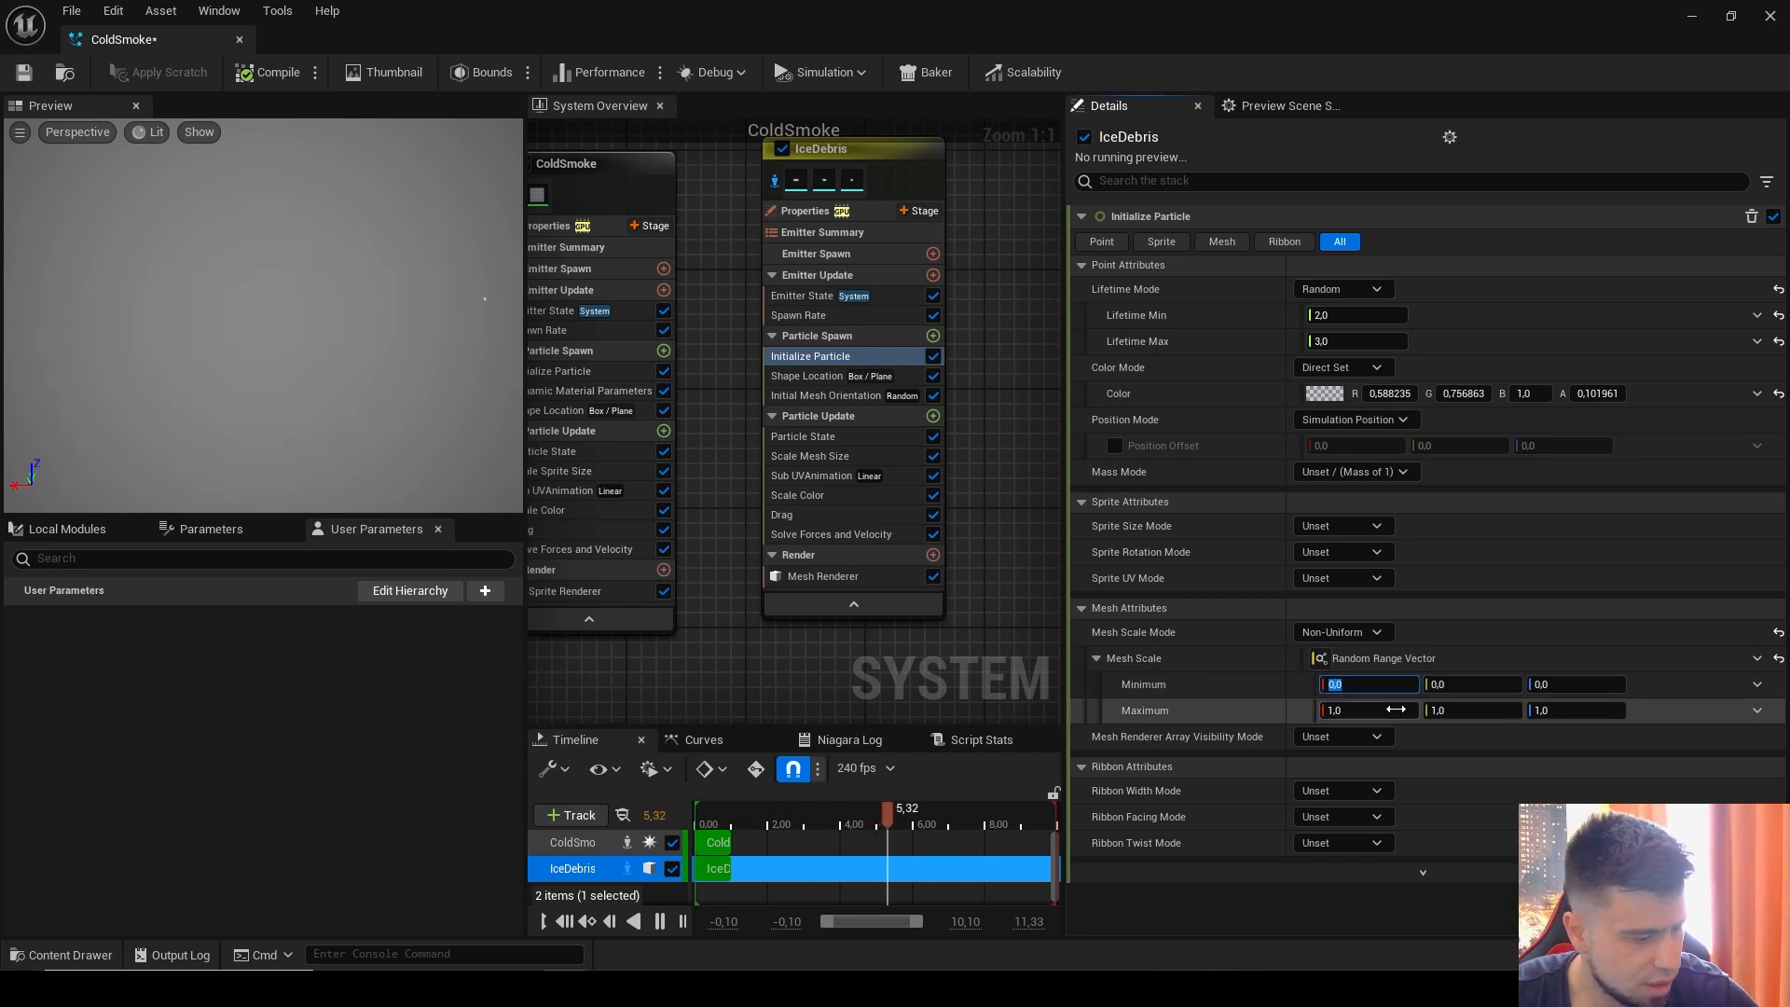
text(1)
click(1488, 687)
text(1)
click(1575, 689)
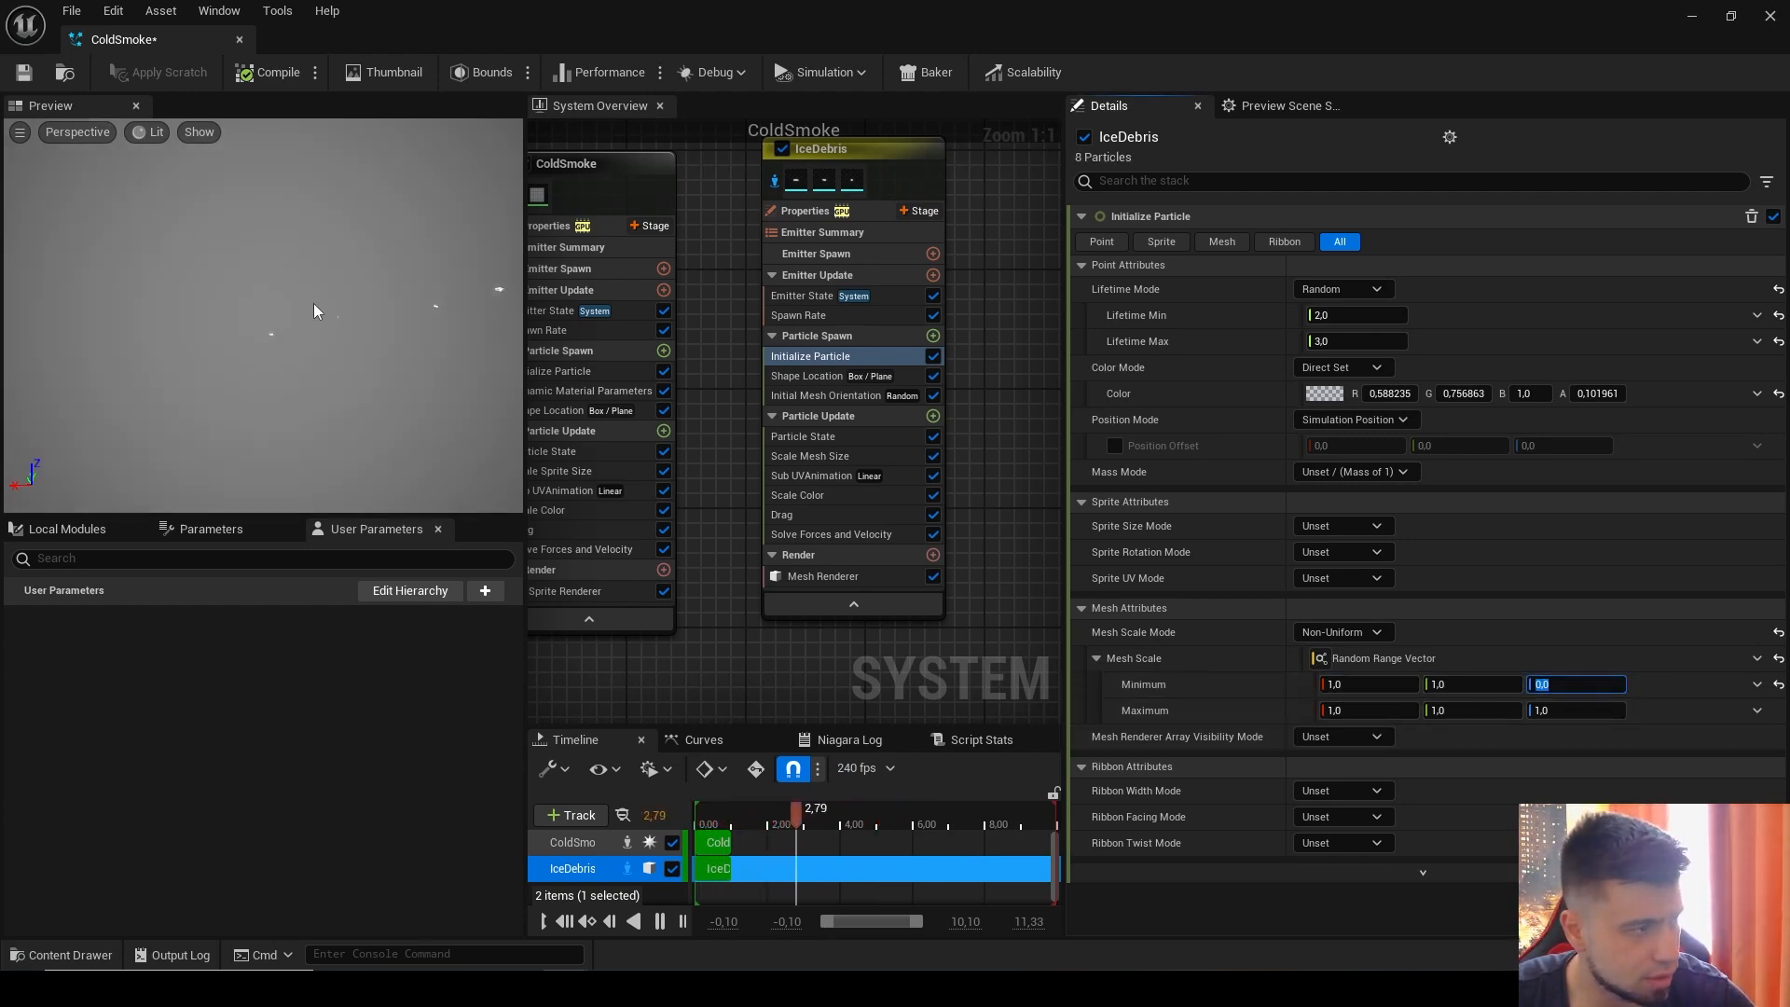
text(1)
click(1364, 710)
text(2)
click(1481, 712)
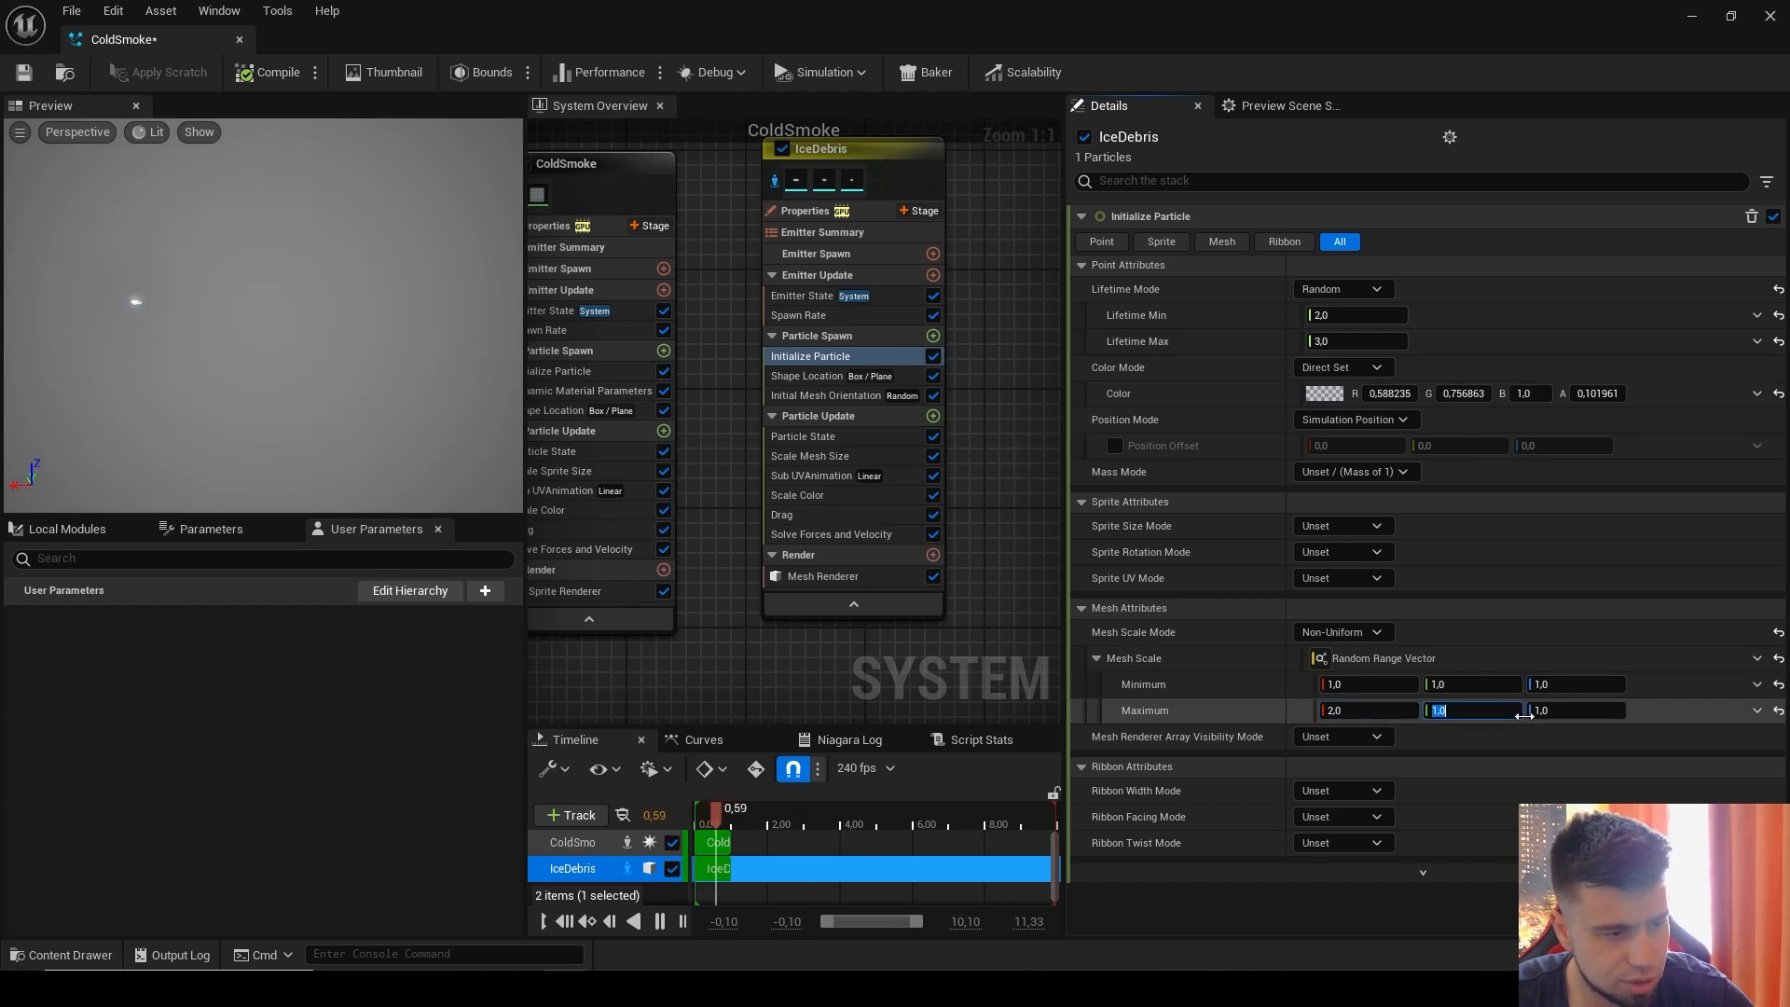
text(2)
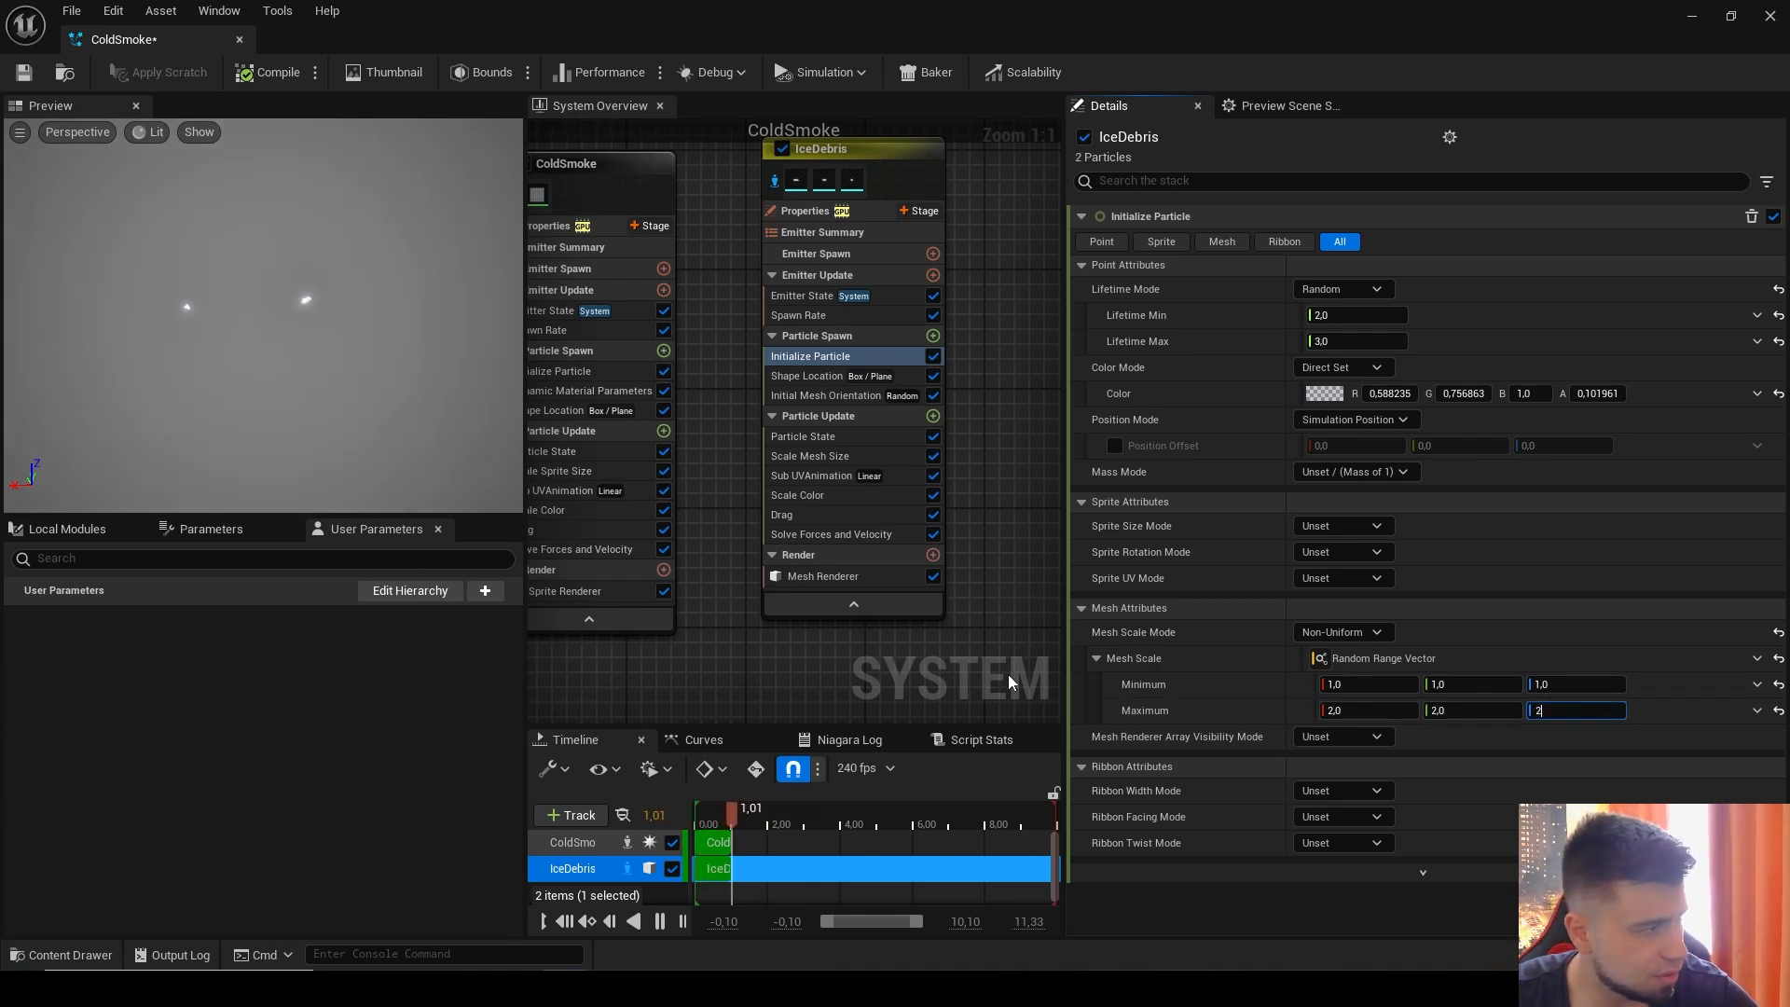
click(1381, 902)
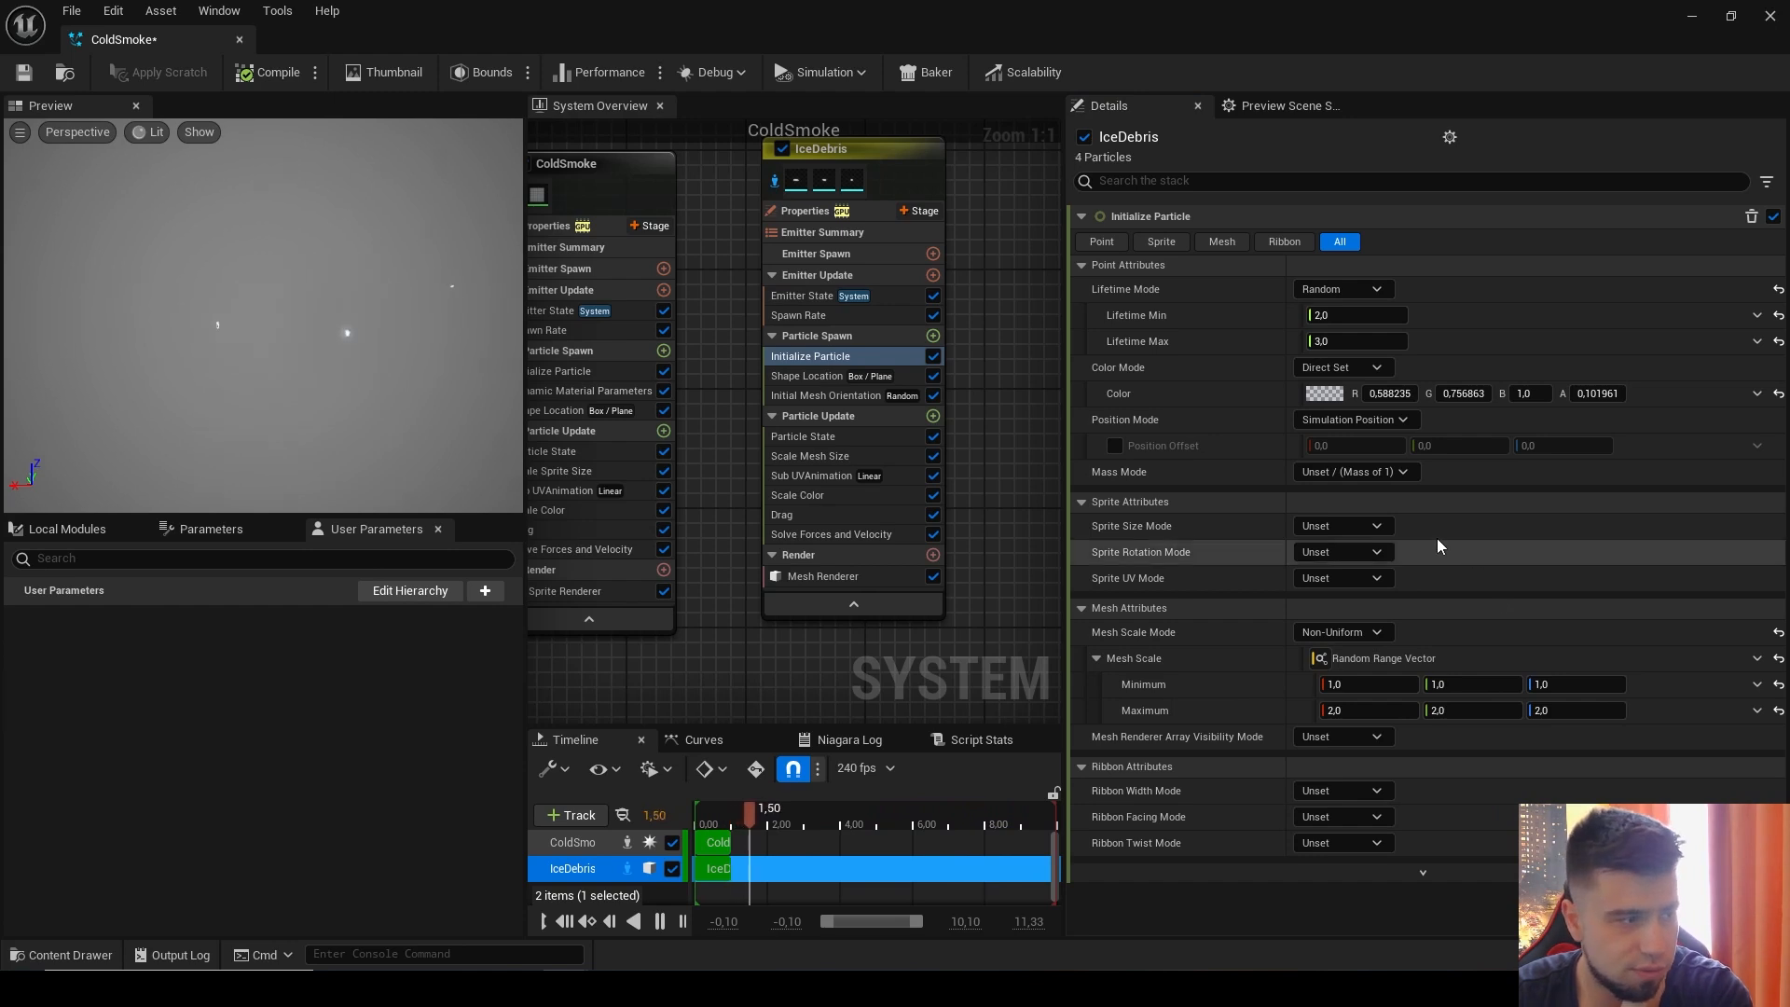
Step: Delete the Sub UVAnimation module from IceDebris and add a Gravity Force module to its Particle Update group
click(820, 481)
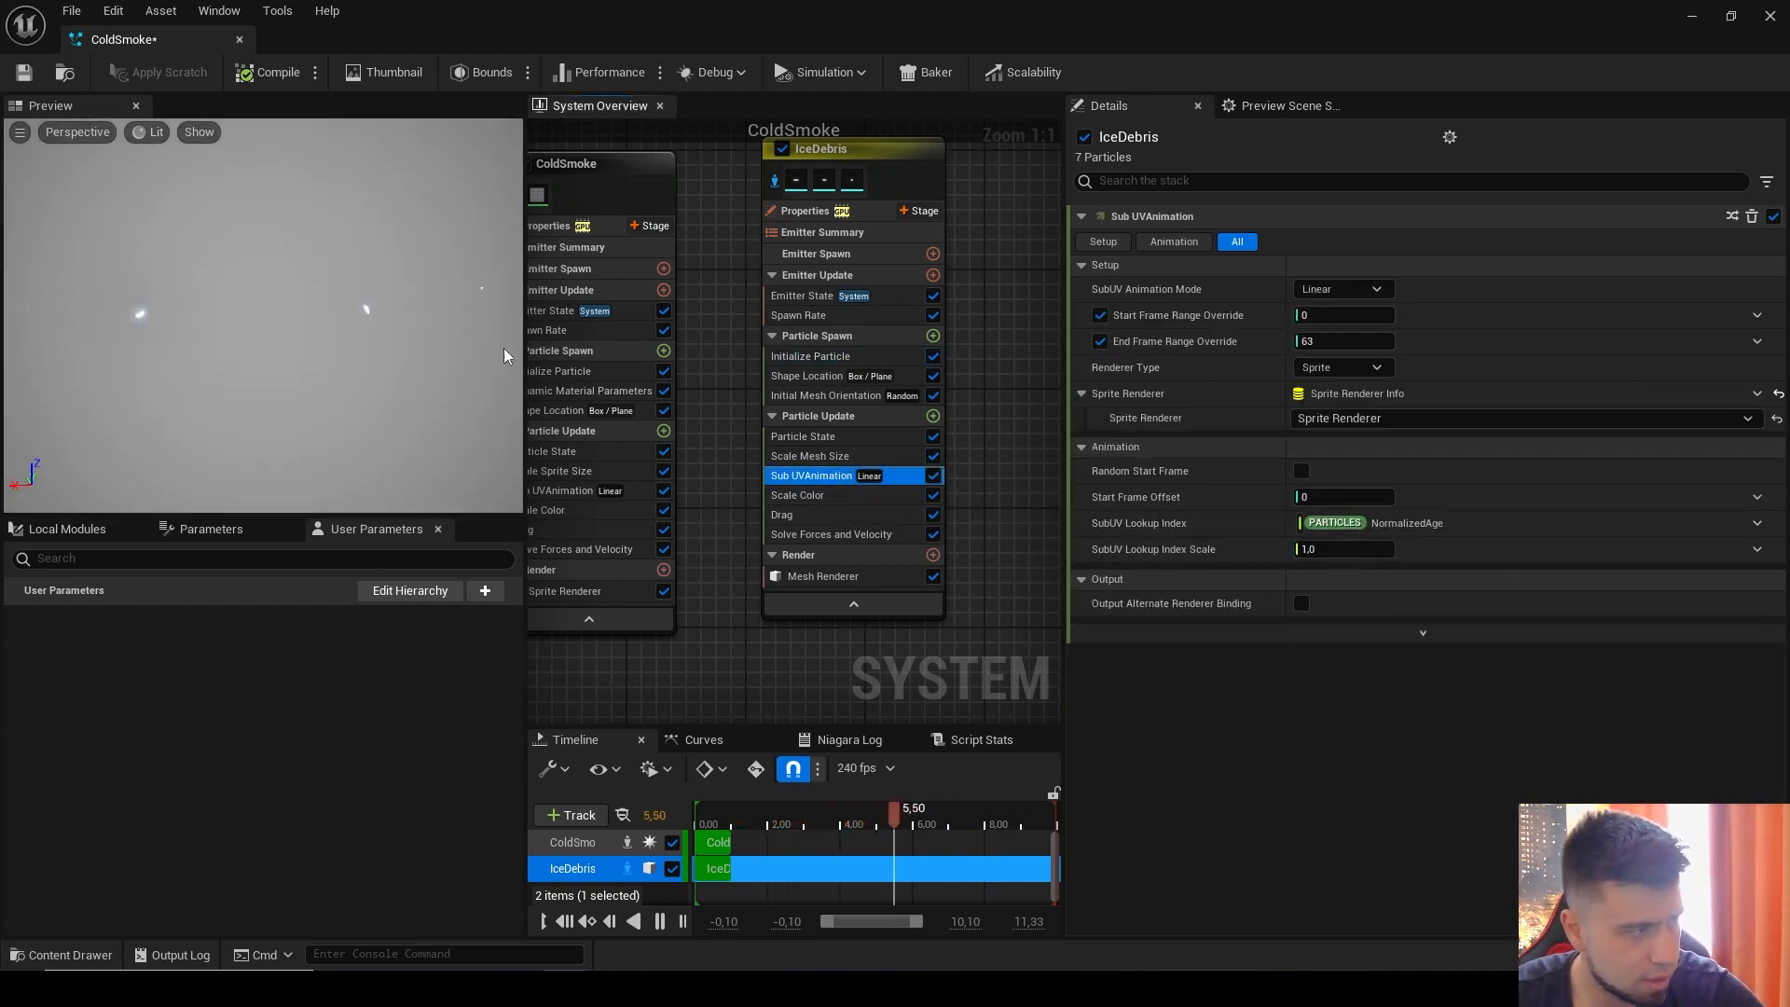
key(Delete)
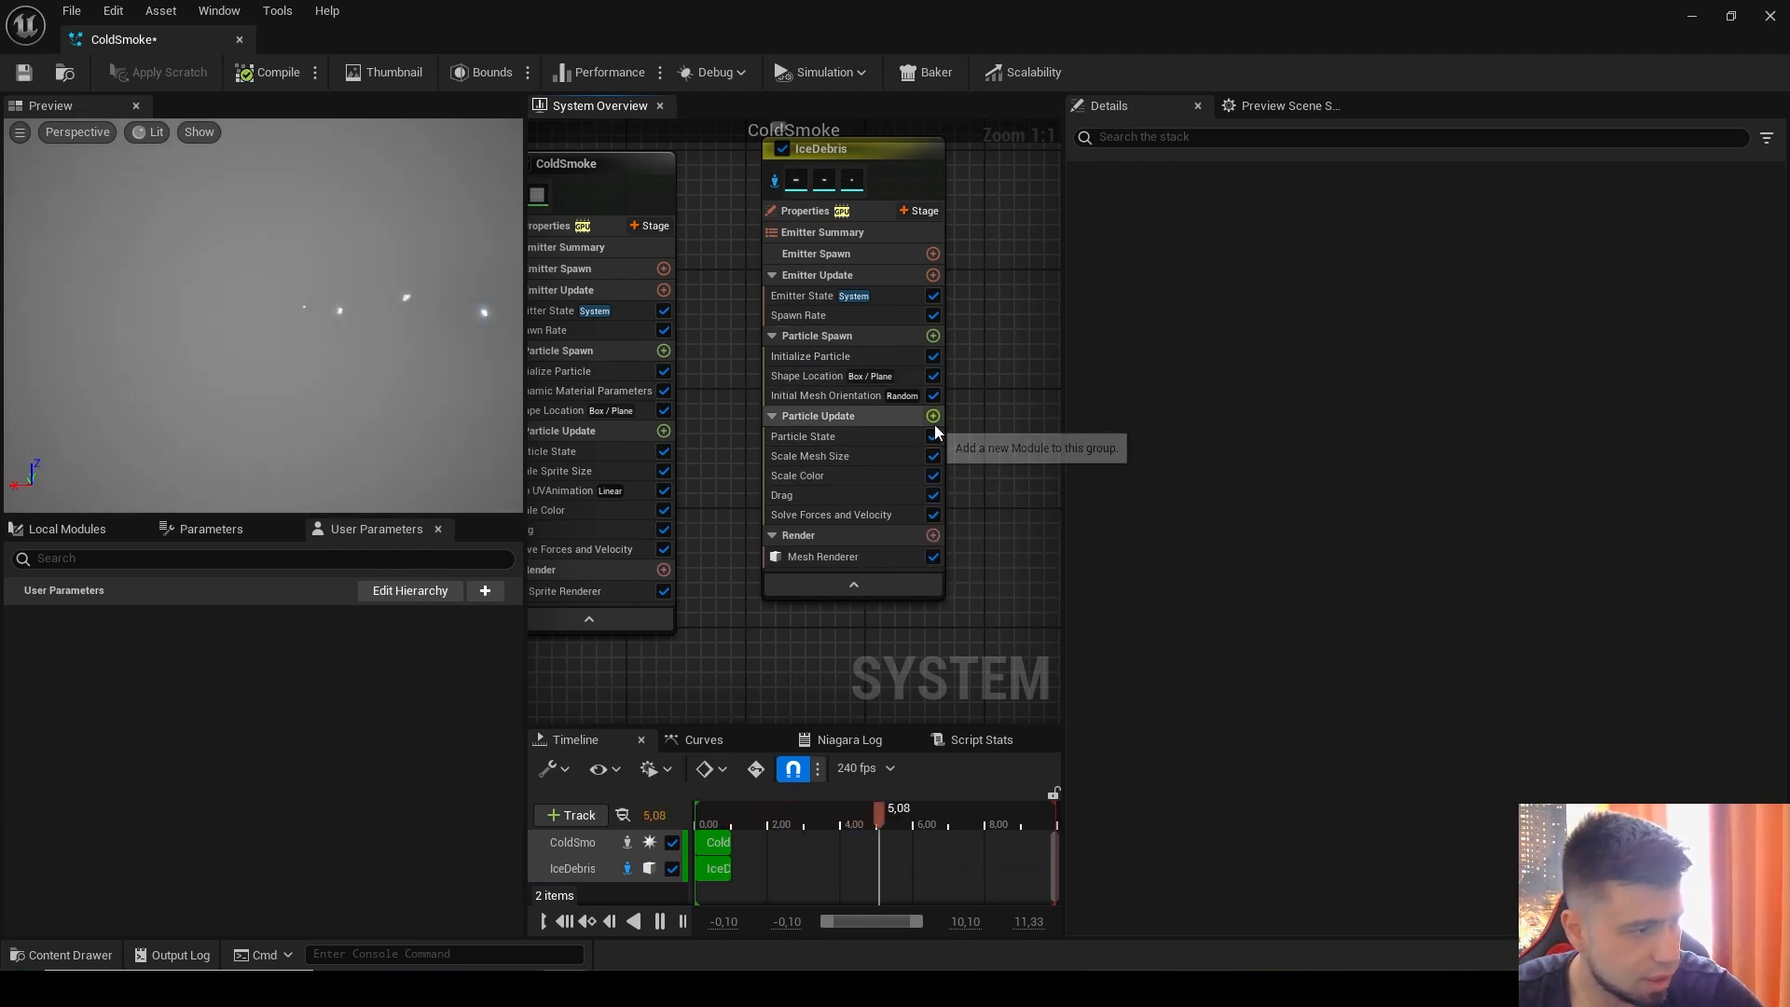
click(933, 418)
text(gravi)
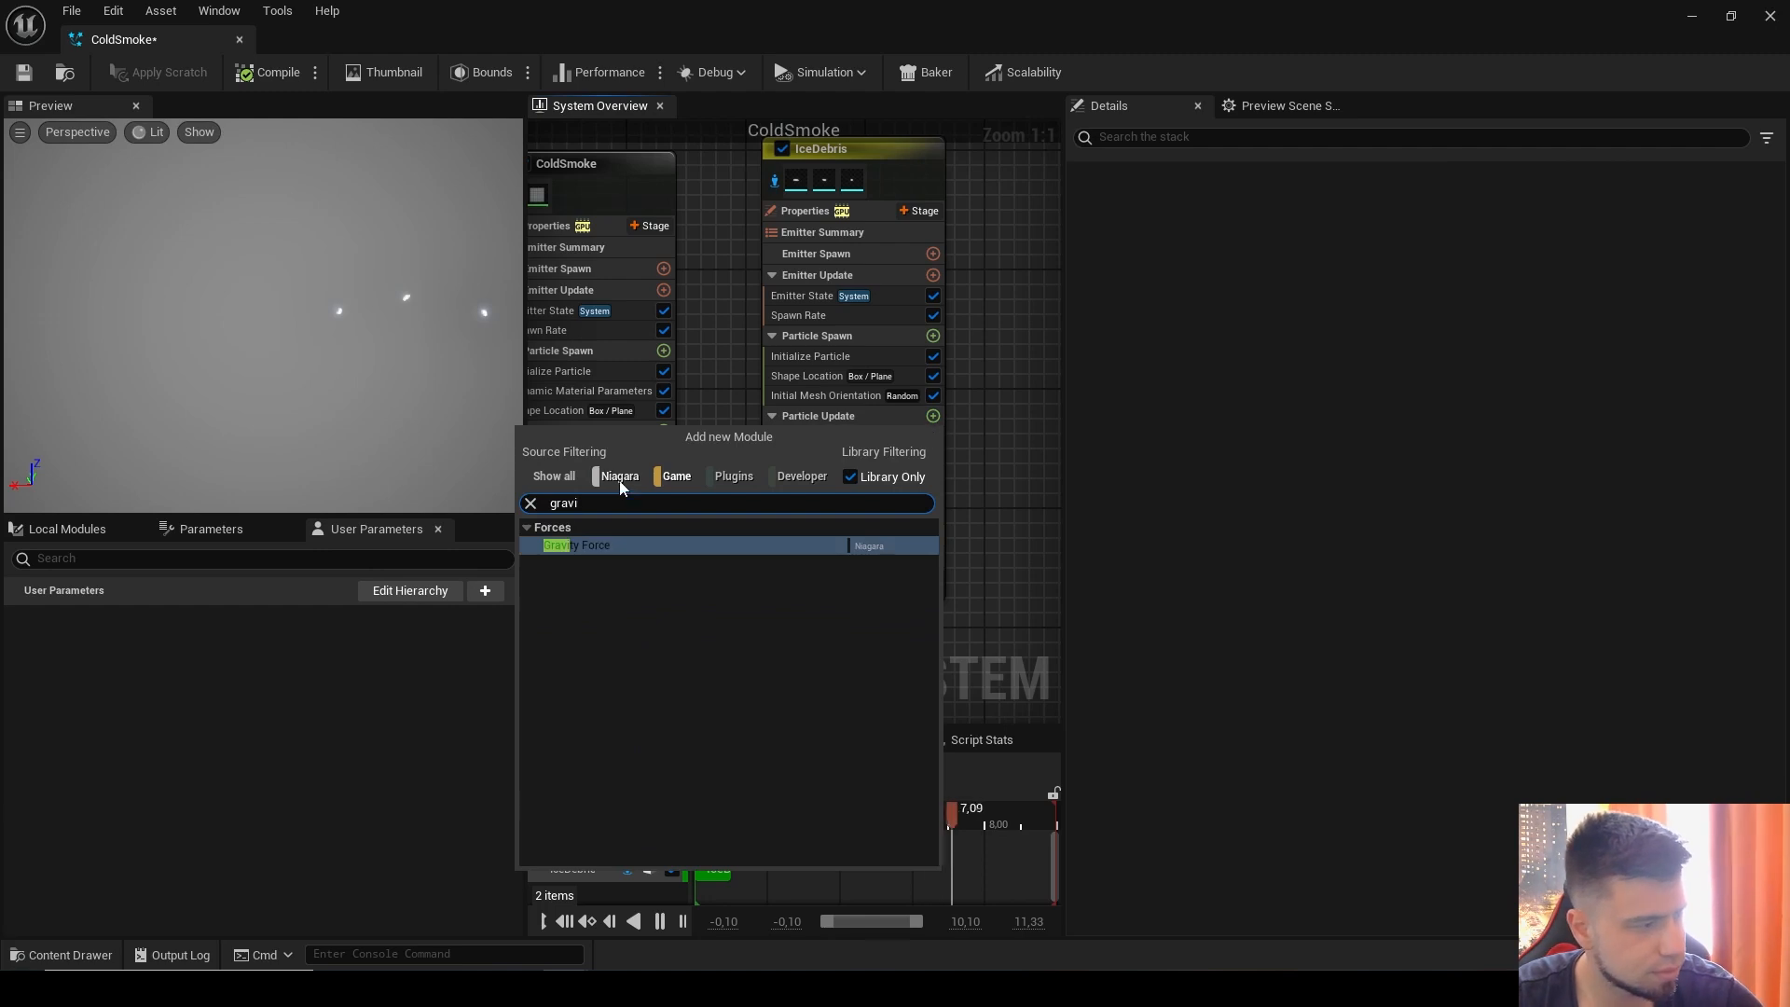
click(650, 548)
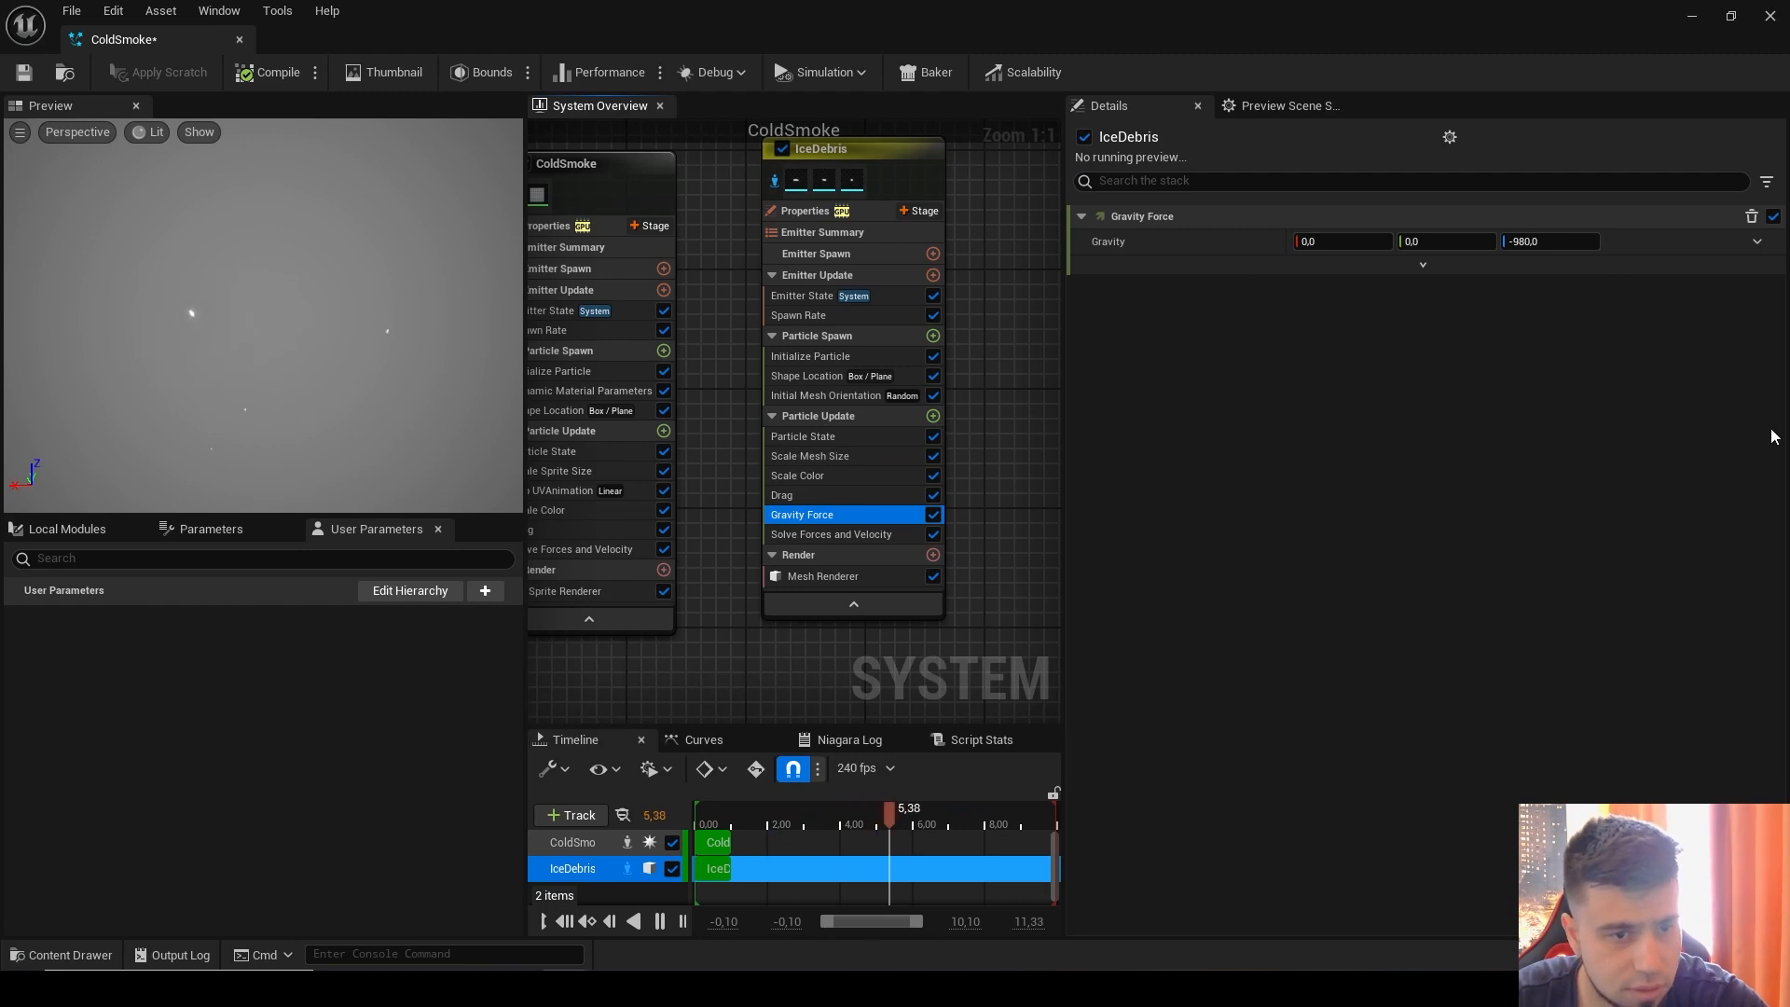
Step: Turn off the IceDebris isolation and give its Drag value a Random Range Float from 1 to 4
click(781, 178)
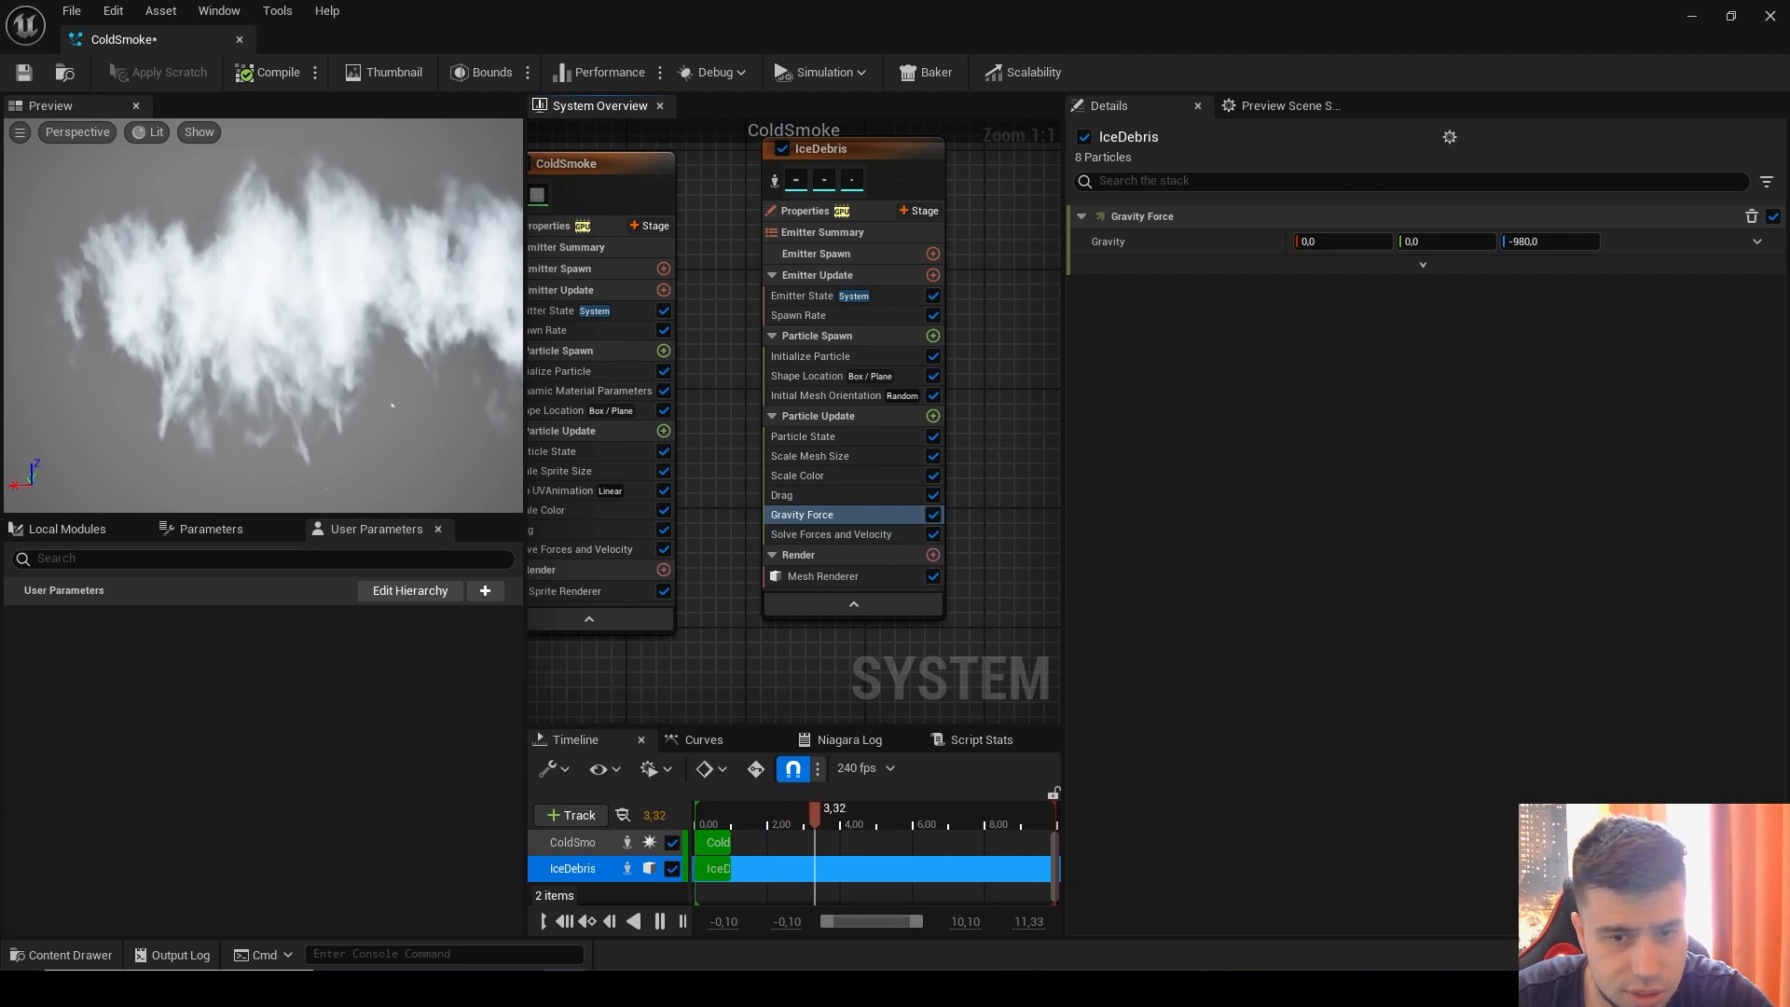
click(867, 494)
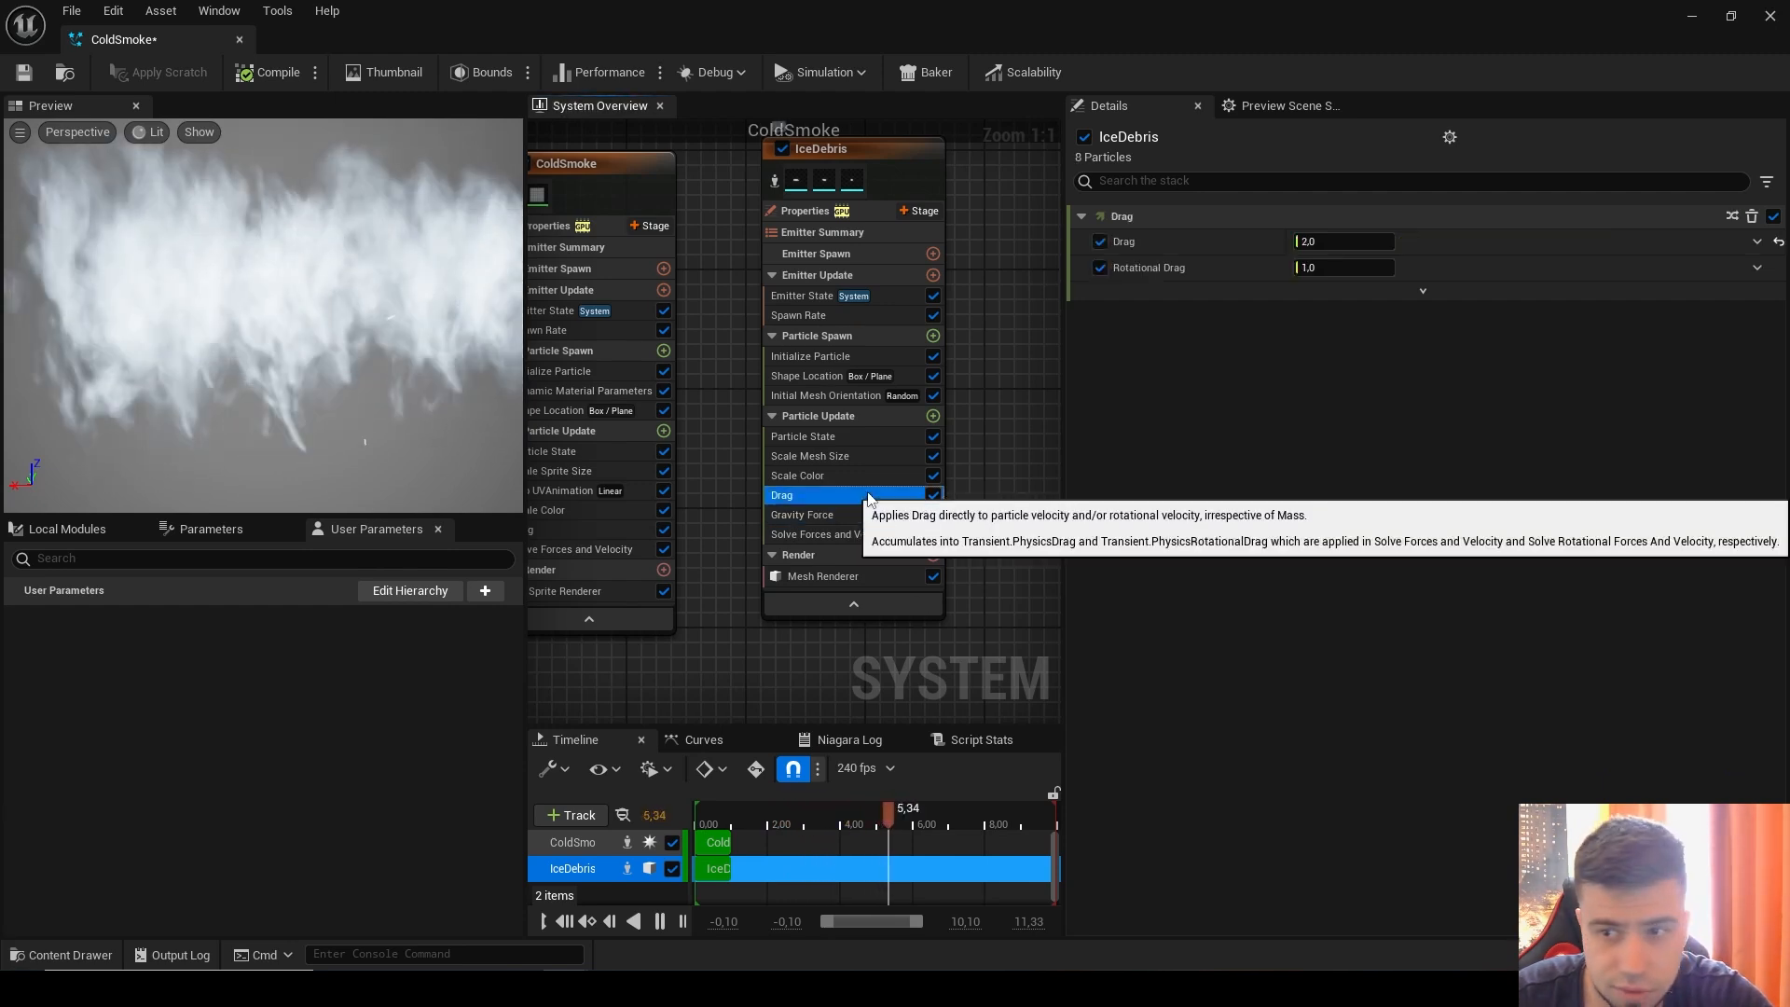
click(1757, 241)
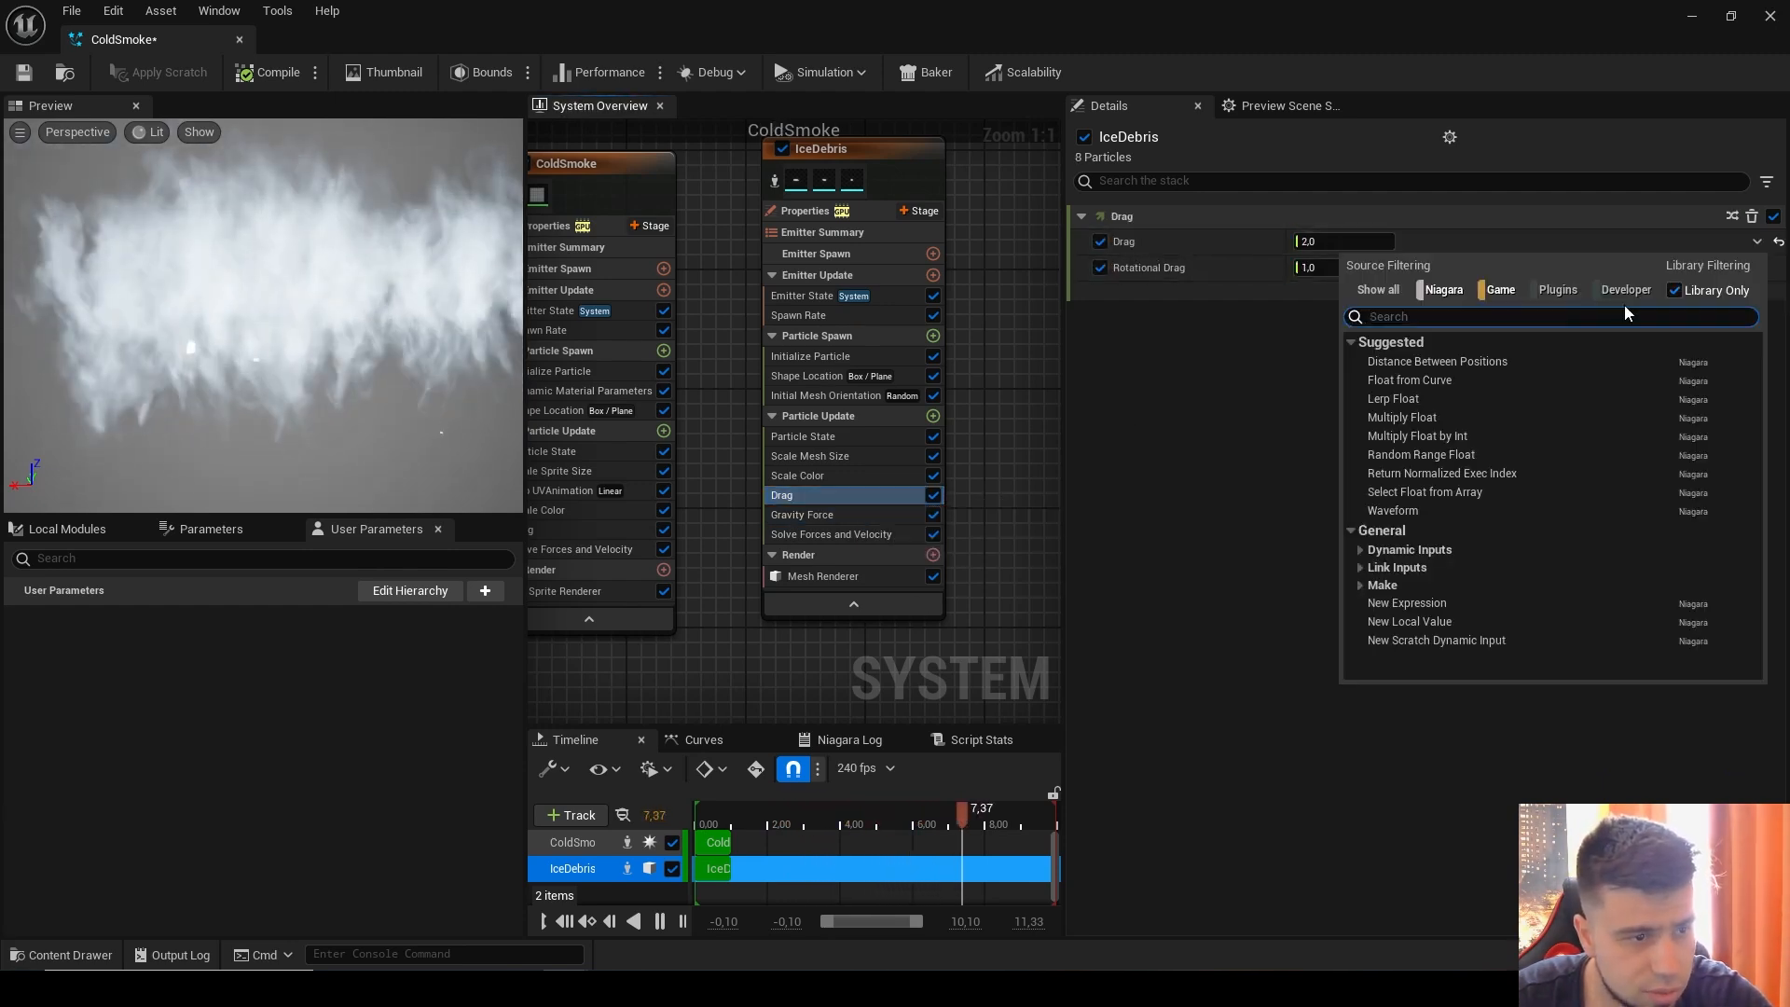
click(1407, 455)
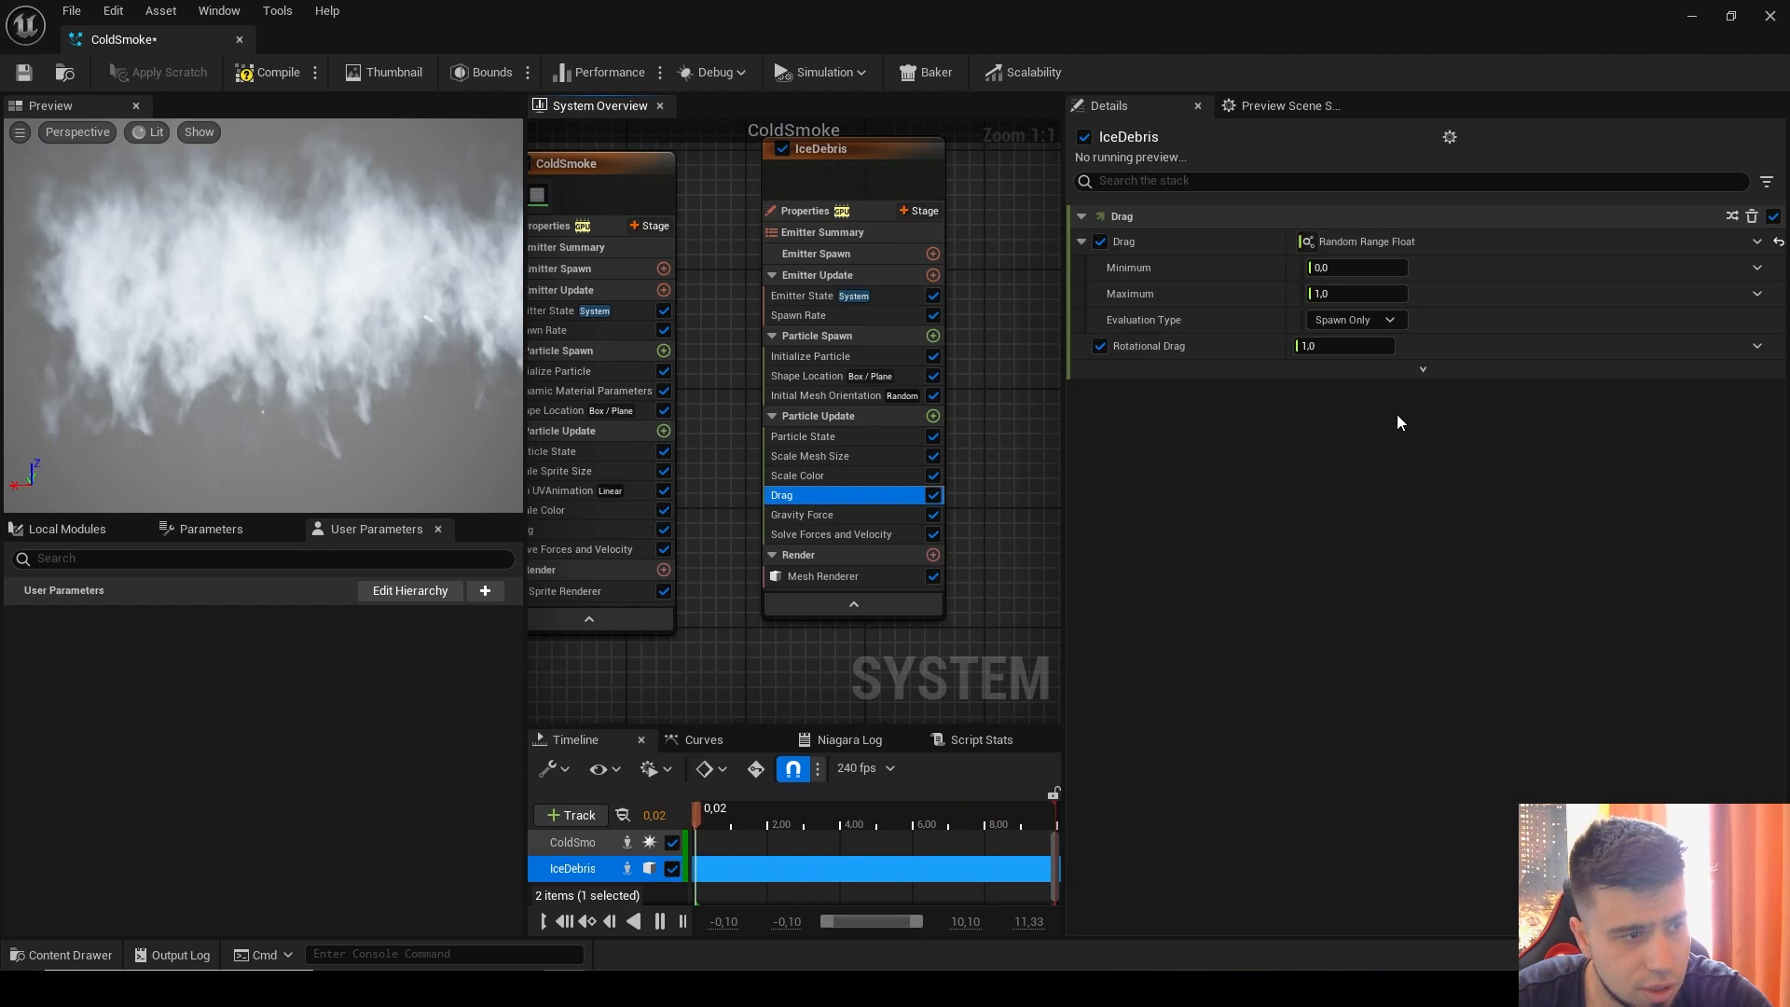
click(1366, 272)
text(1)
key(Tab)
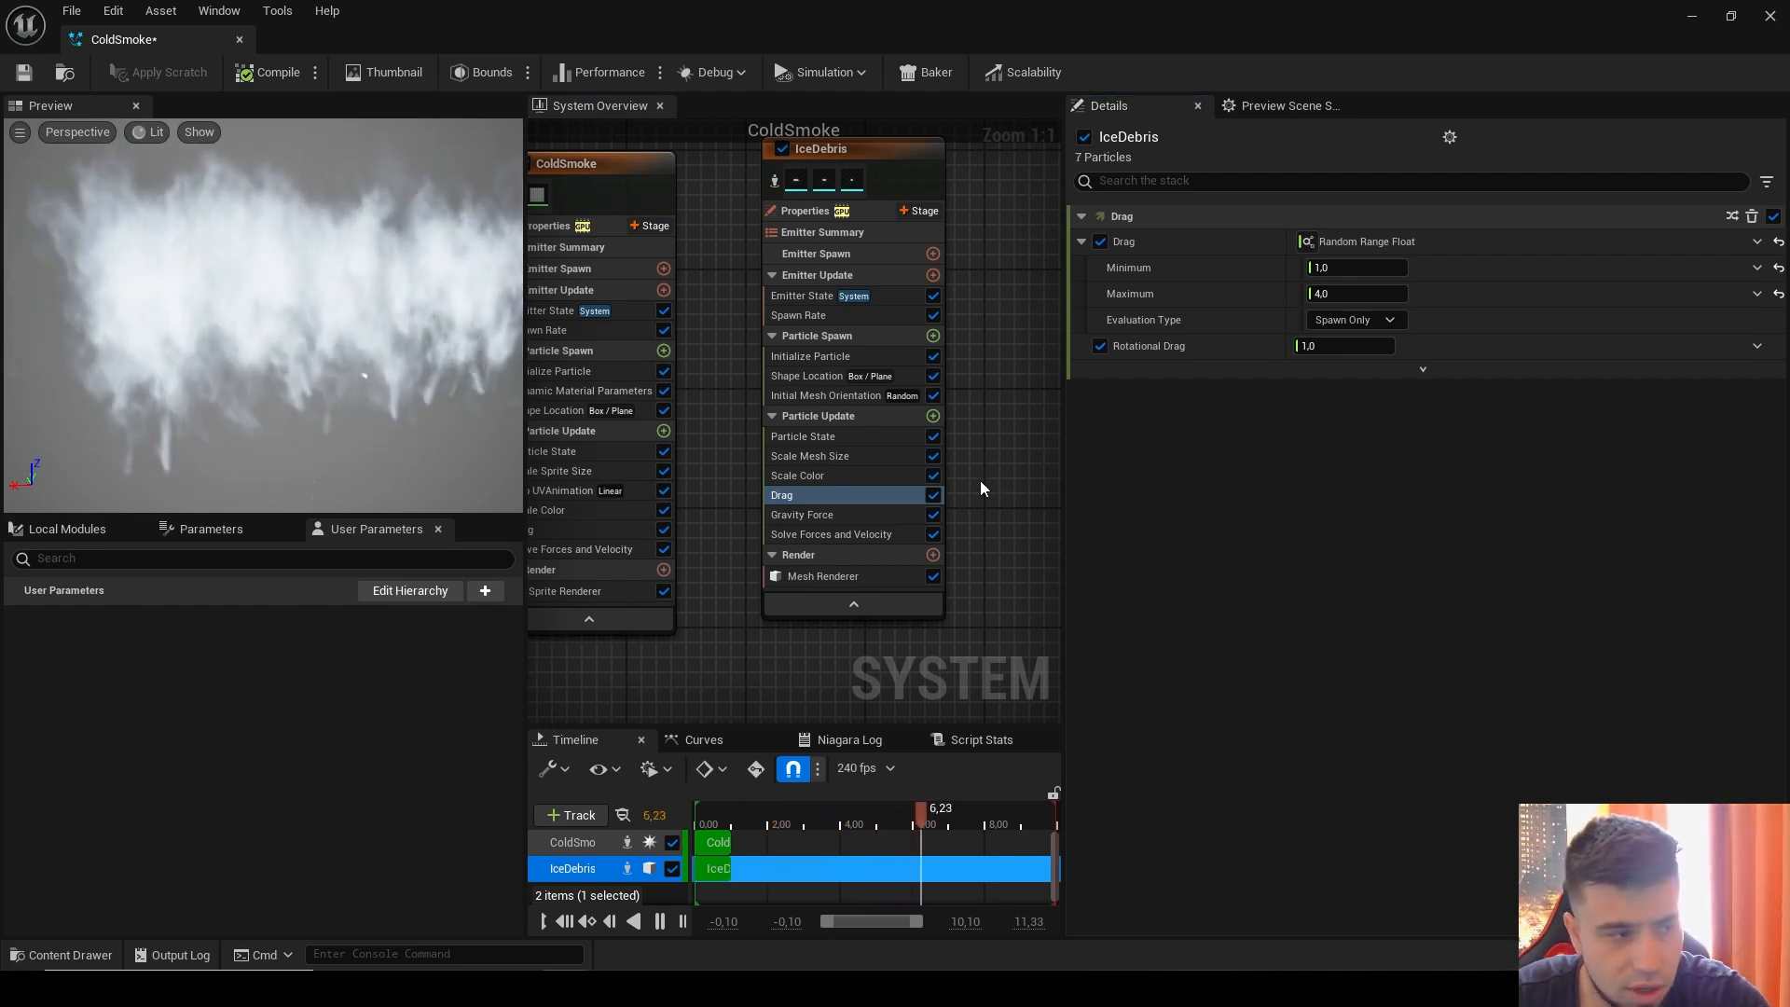
Step: Add a Mesh Rotation Force module to the IceDebris Particle Update group and give its Rotation a Random Range Vector input
click(930, 417)
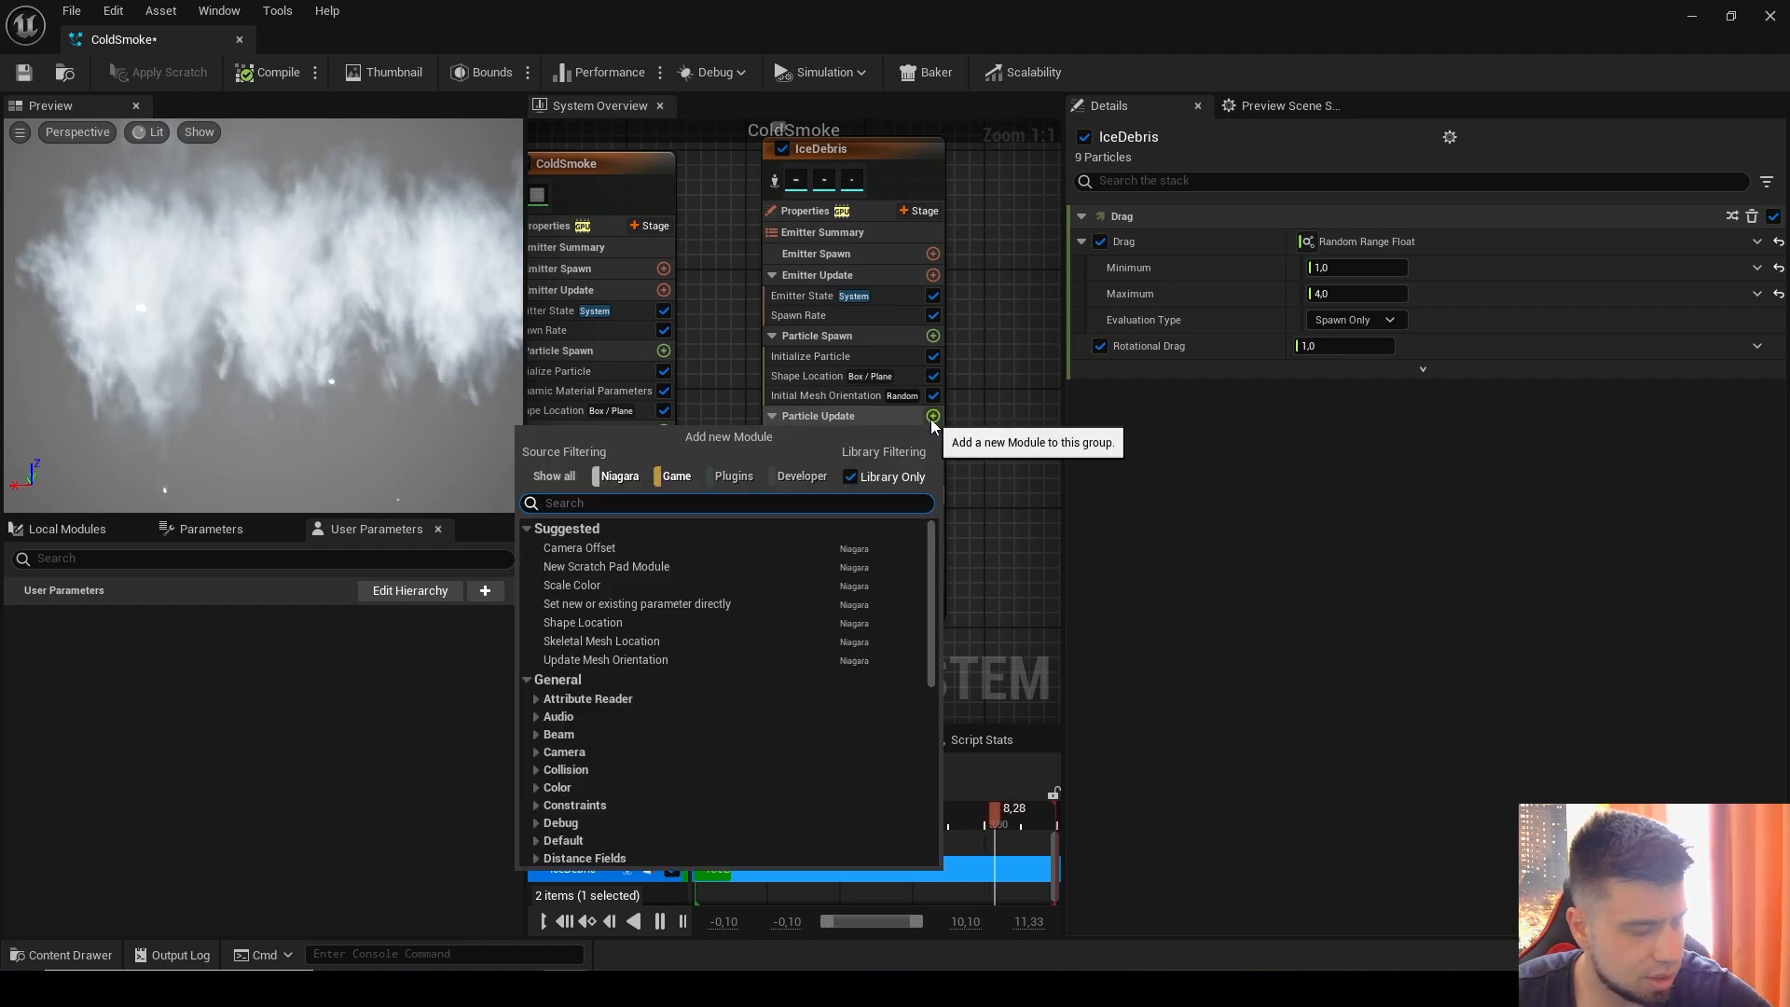
text(mesh)
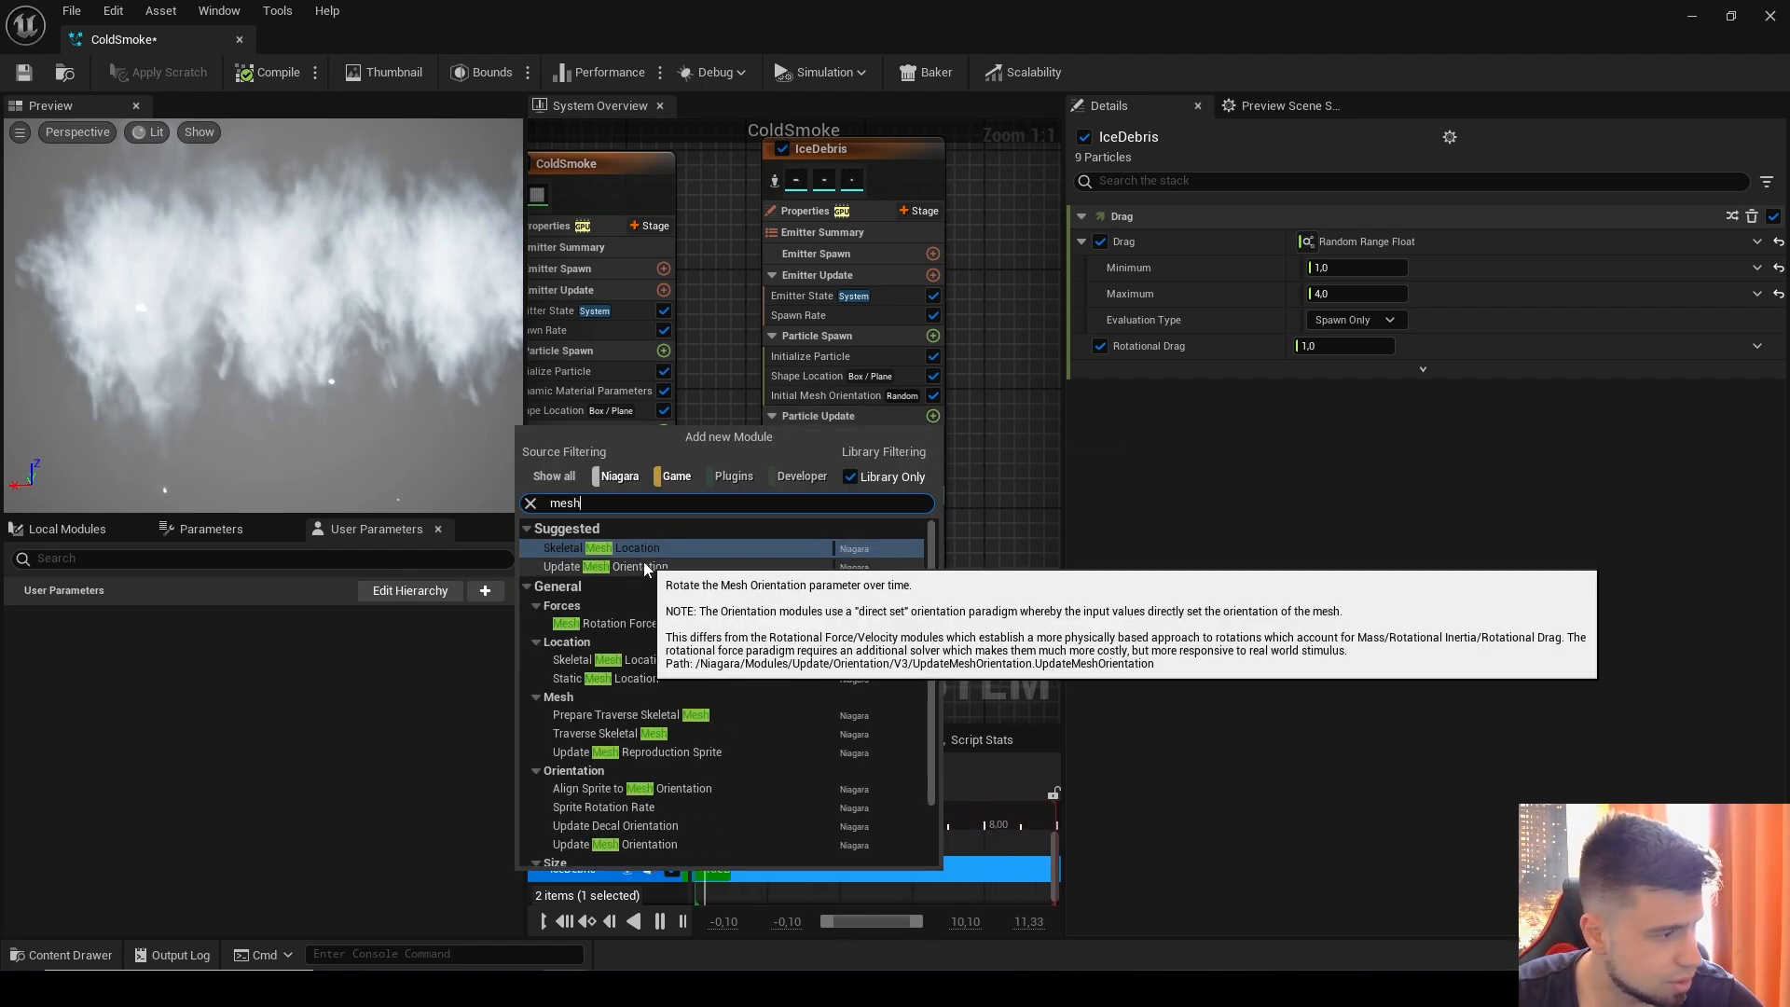
click(612, 624)
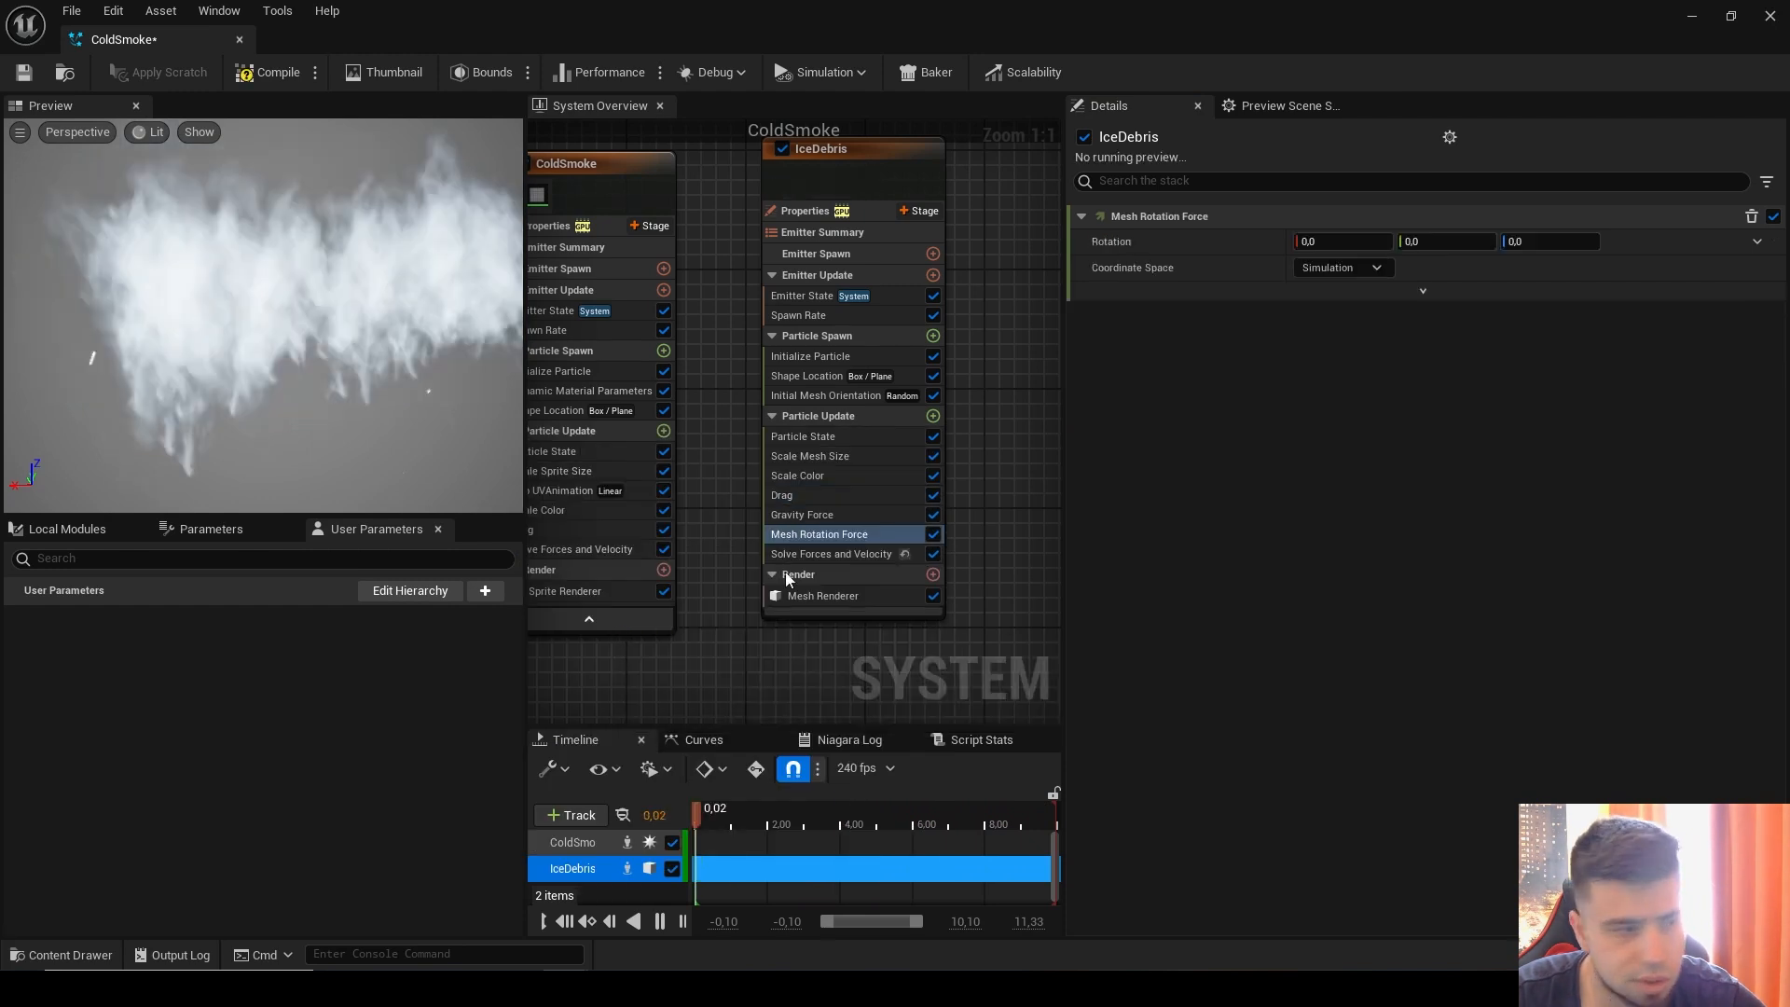
click(1757, 242)
click(1406, 434)
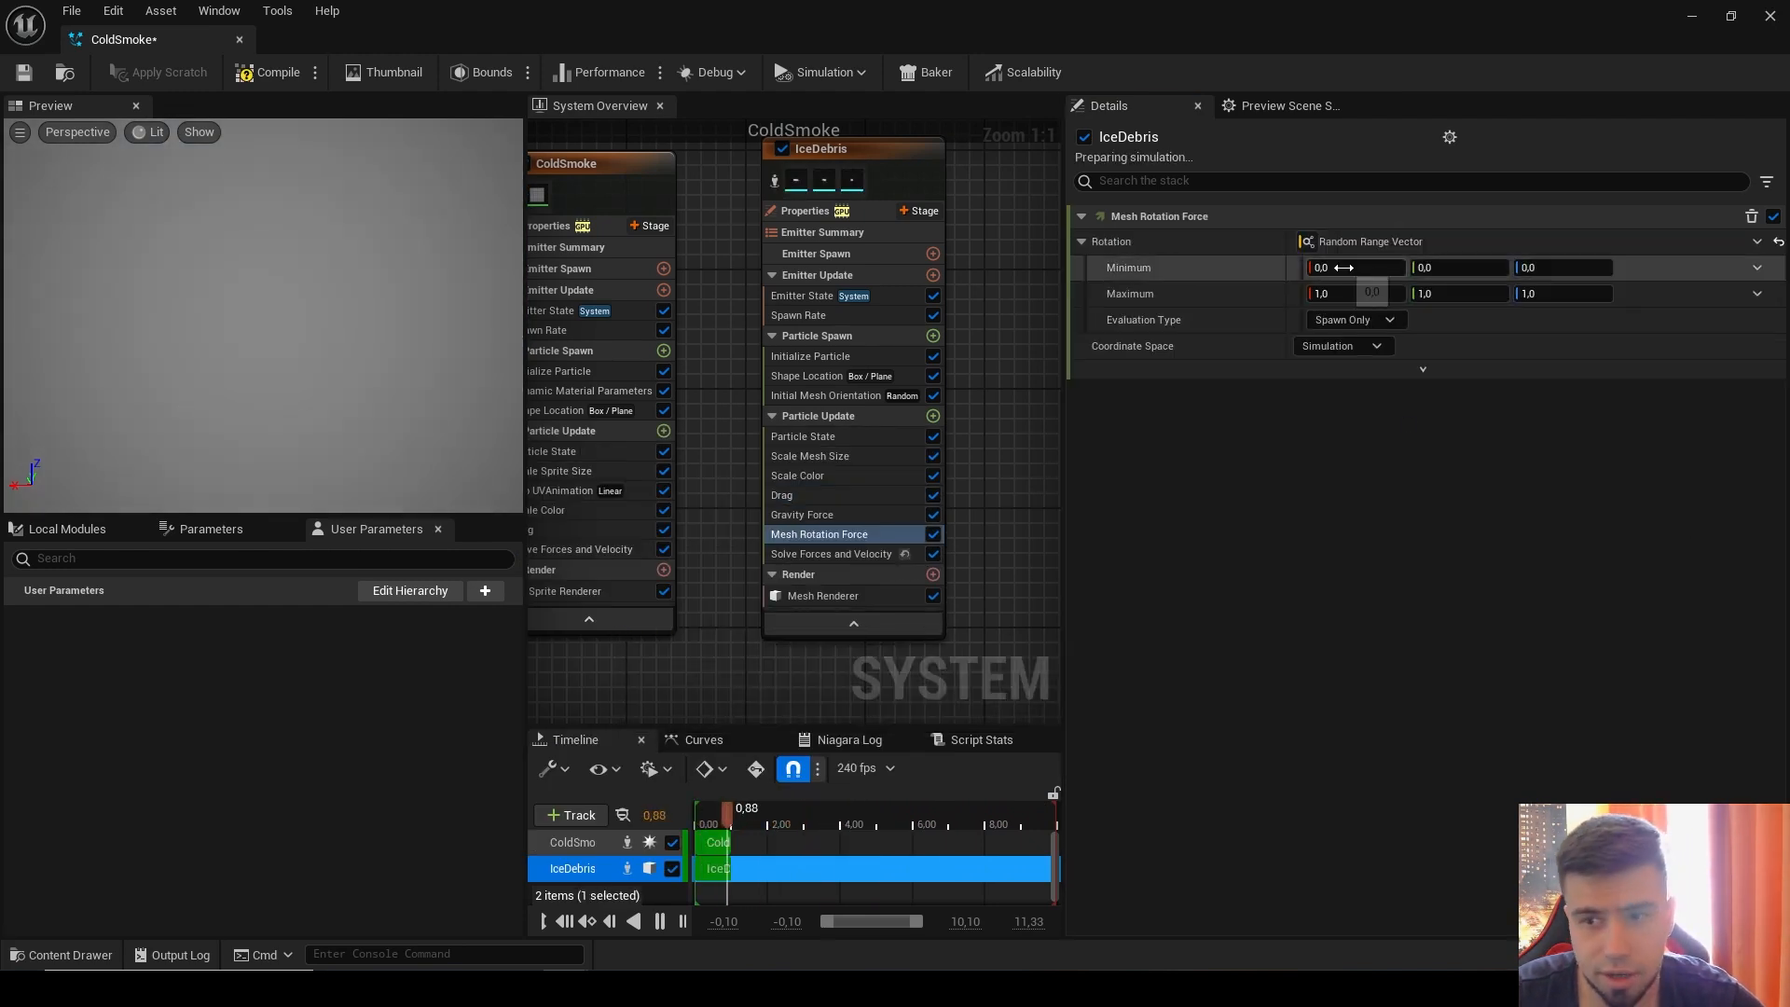
Step: Set the Mesh Rotation Force range to a minimum of 15 and a maximum of 20 on all three axes
text(15)
key(Return)
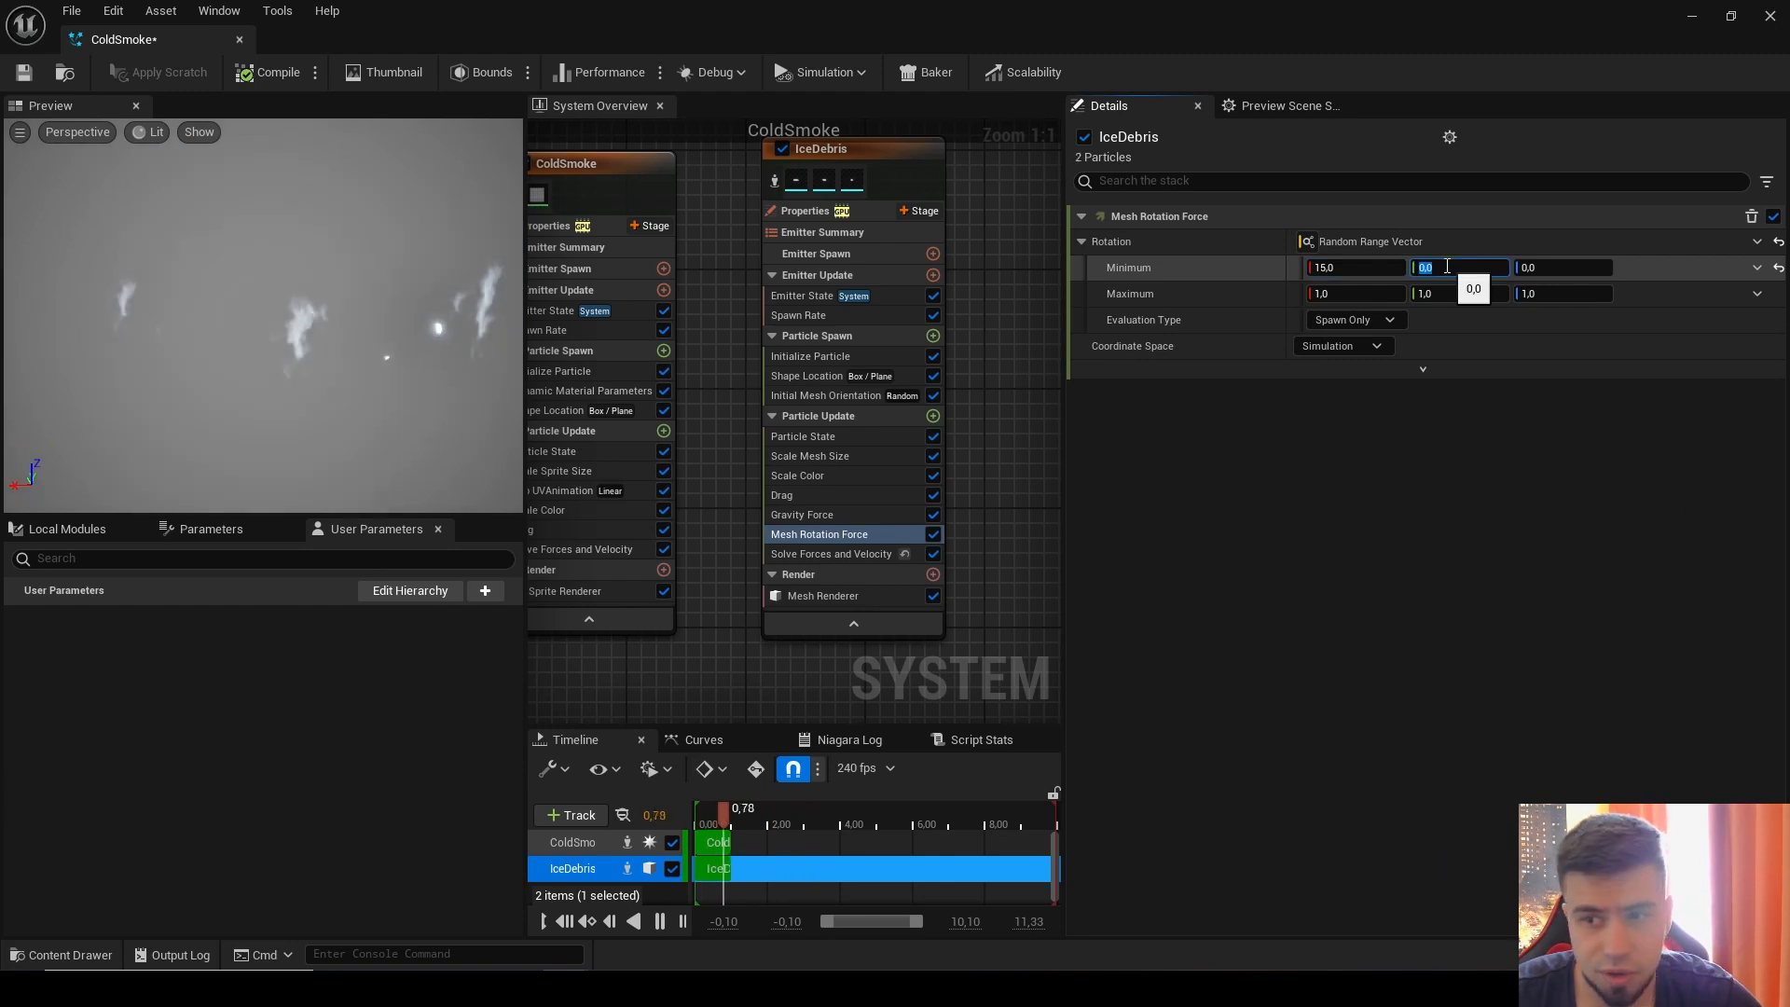
text(15)
text(1)
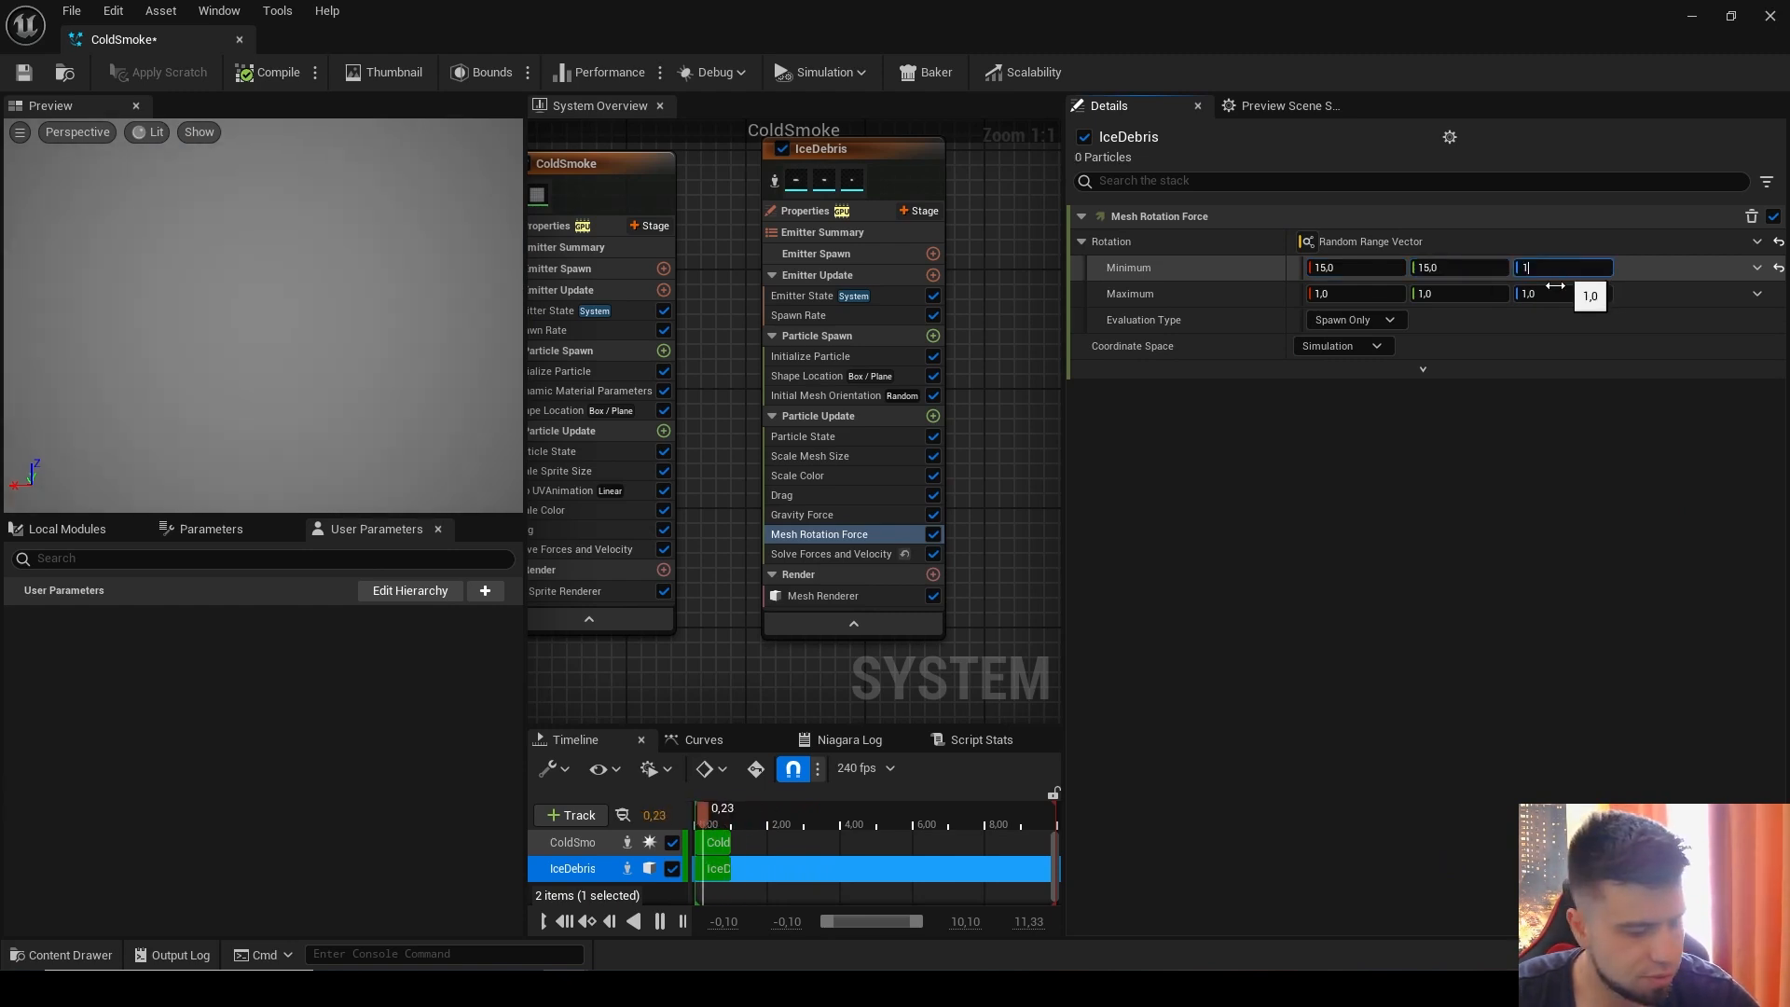
text(5)
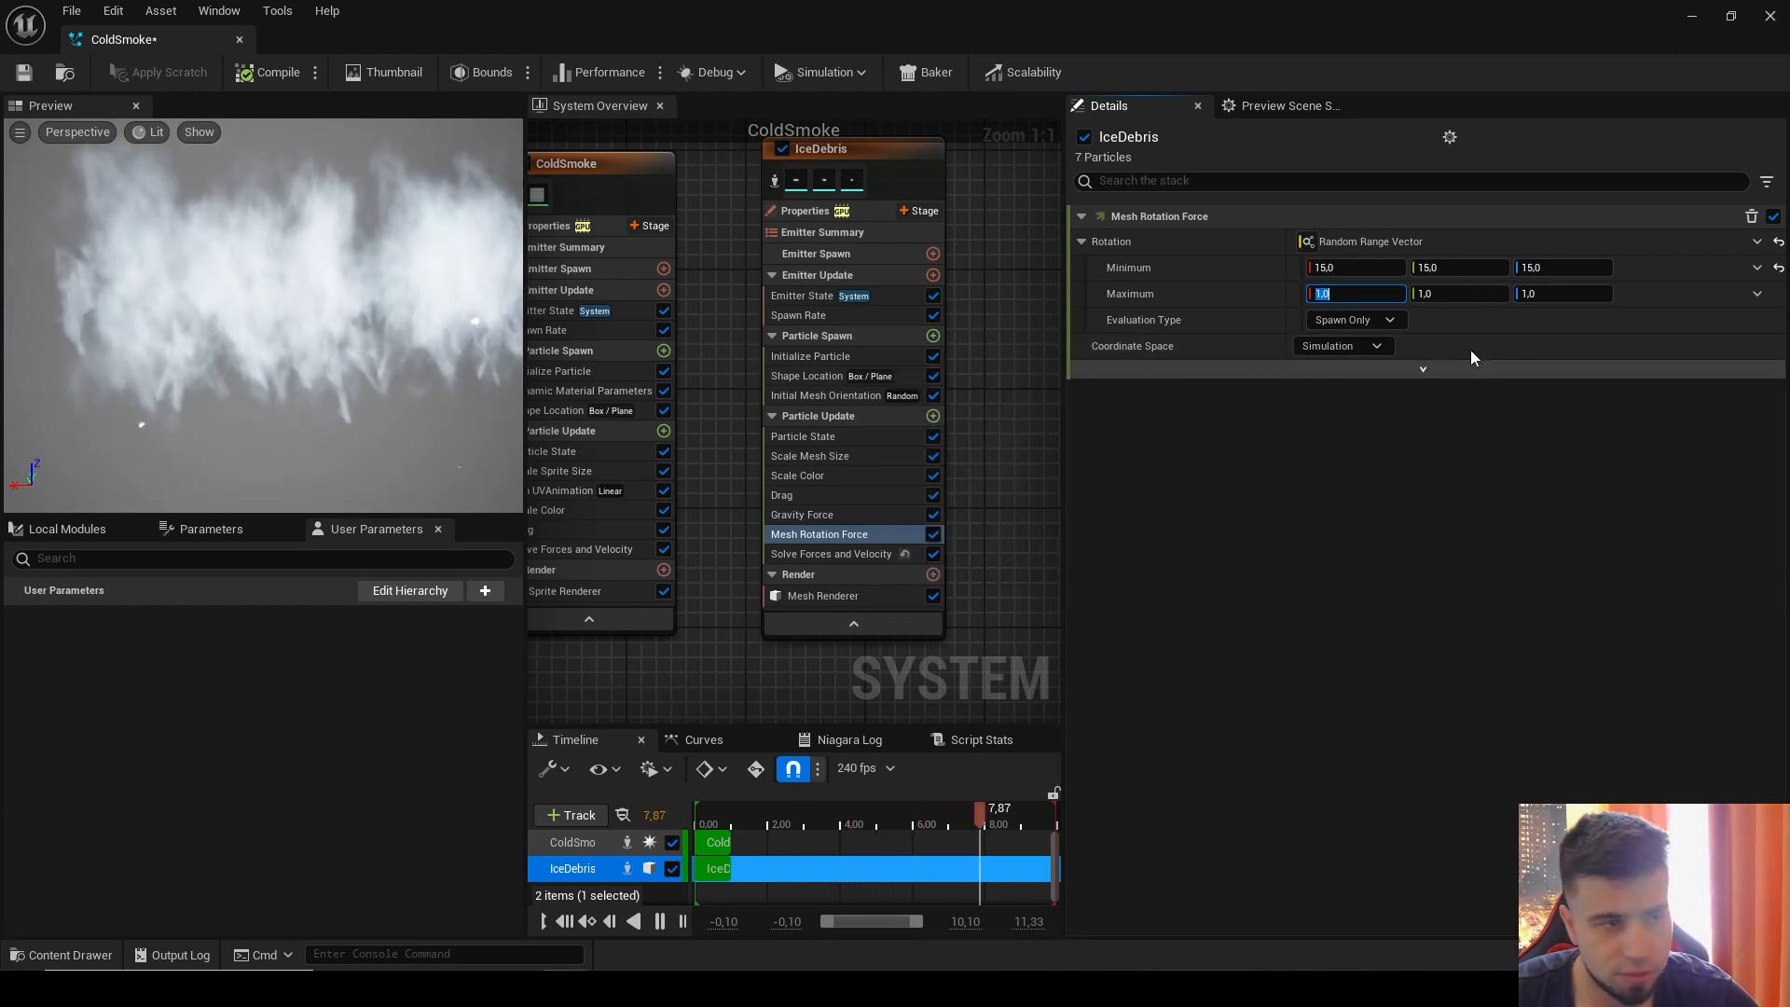
text(20)
click(1453, 289)
text(2)
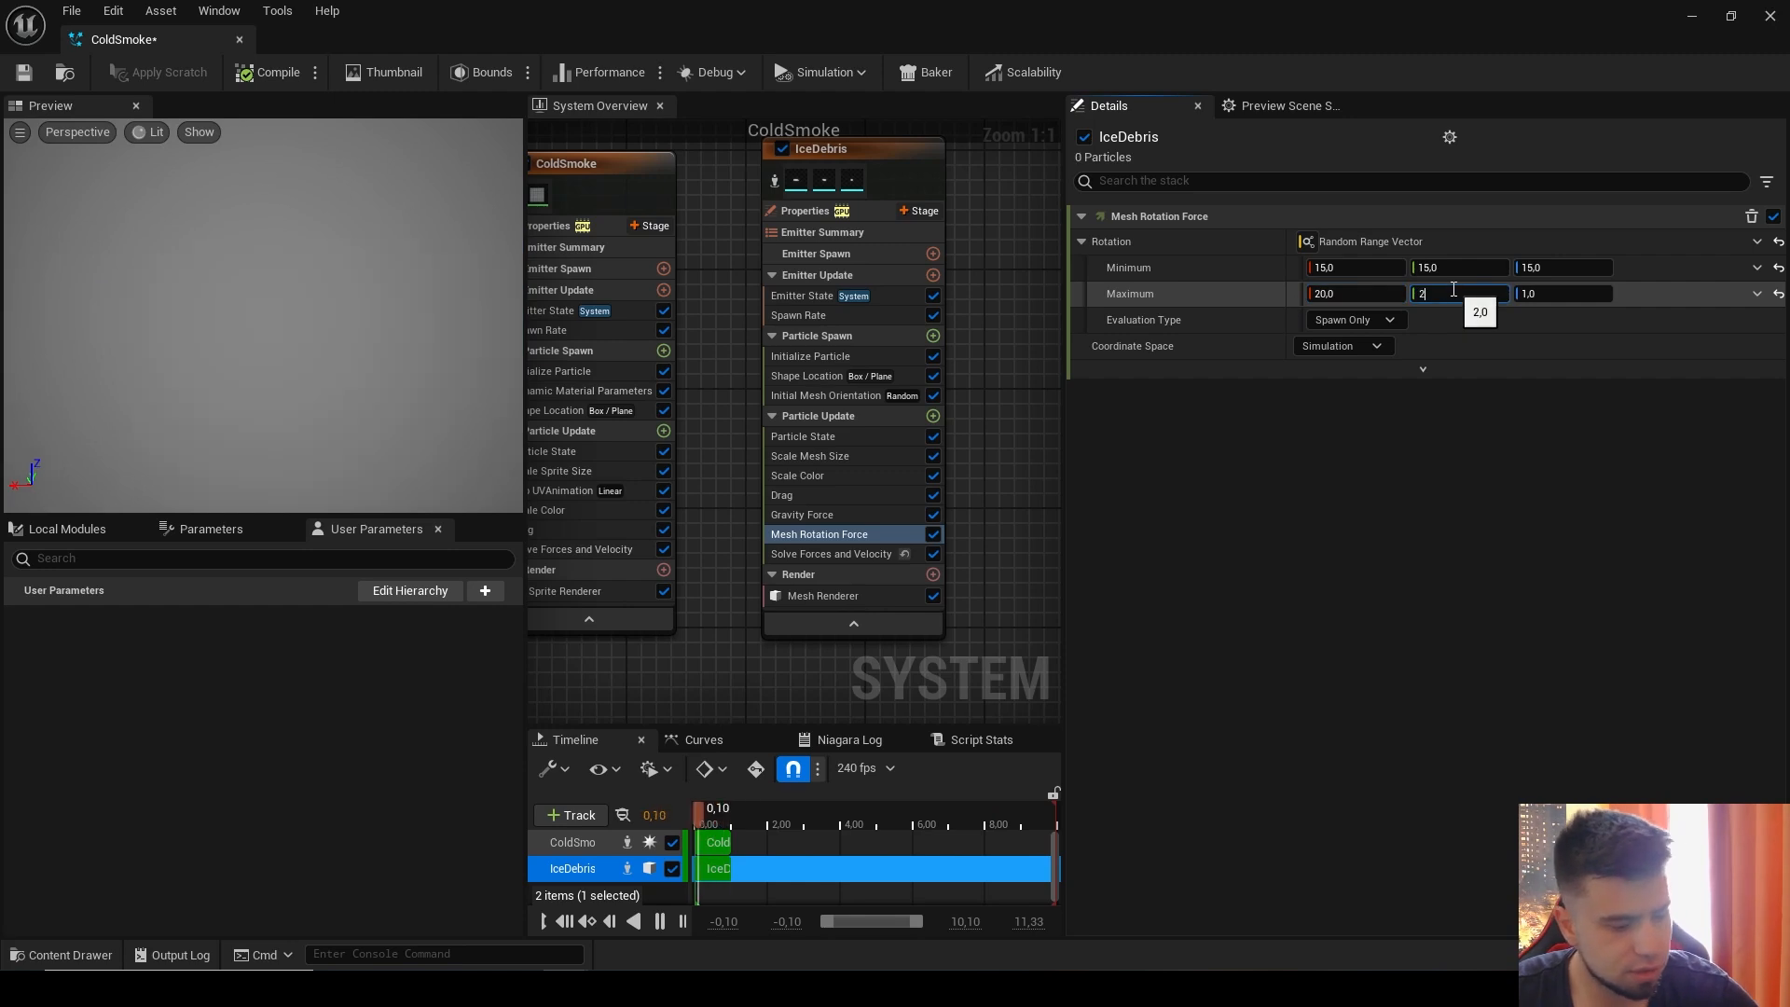
text(0)
click(1552, 292)
text(20)
key(Return)
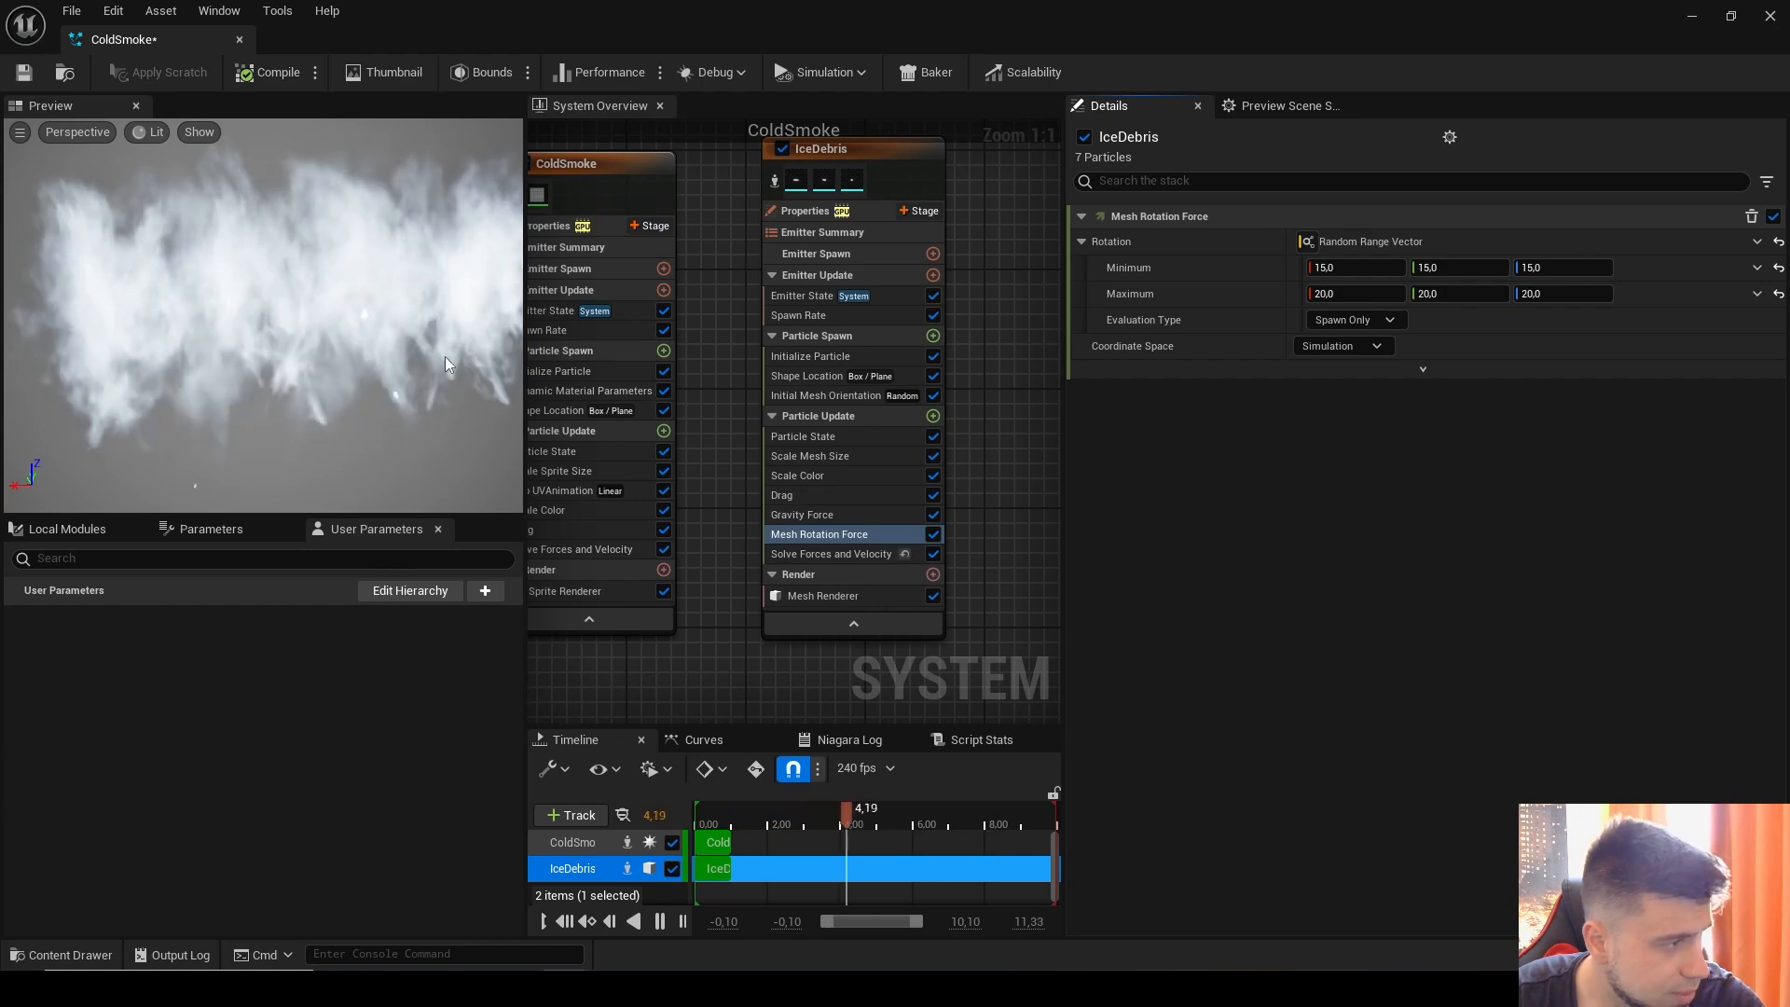
Step: Save the ColdSmoke system, check the effect on the sci-fi gate in the level, and return to the Niagara editor
click(28, 78)
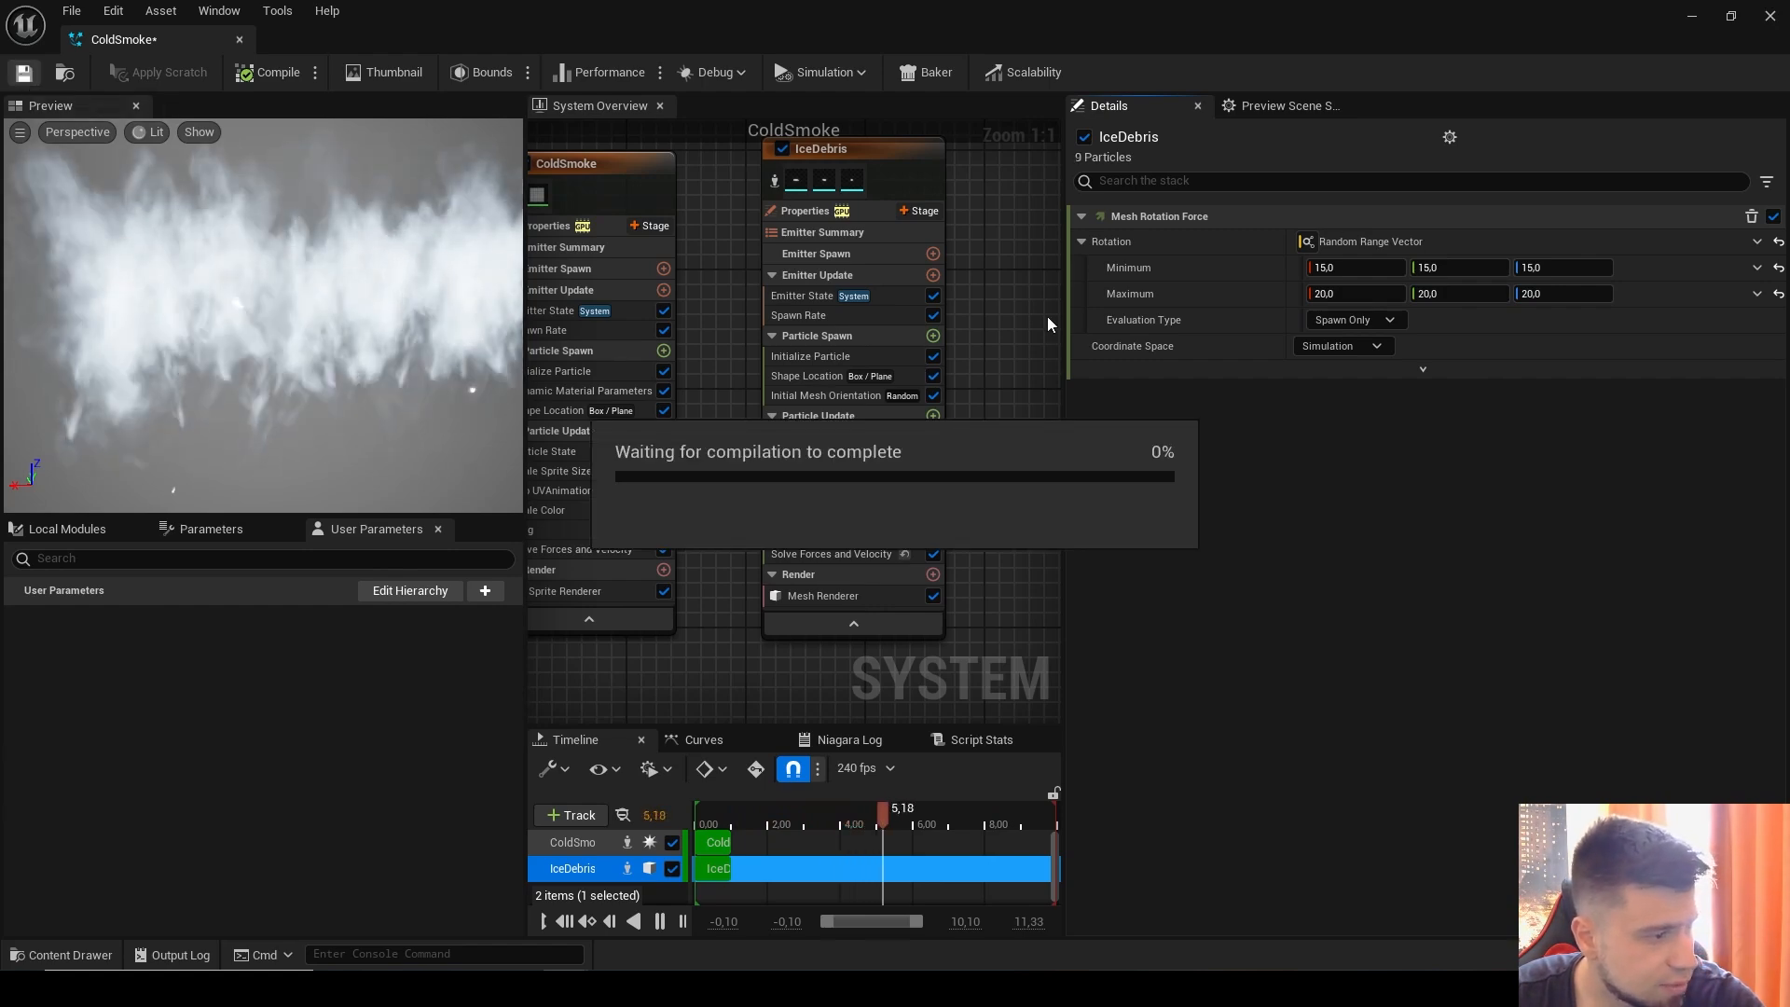
click(1687, 16)
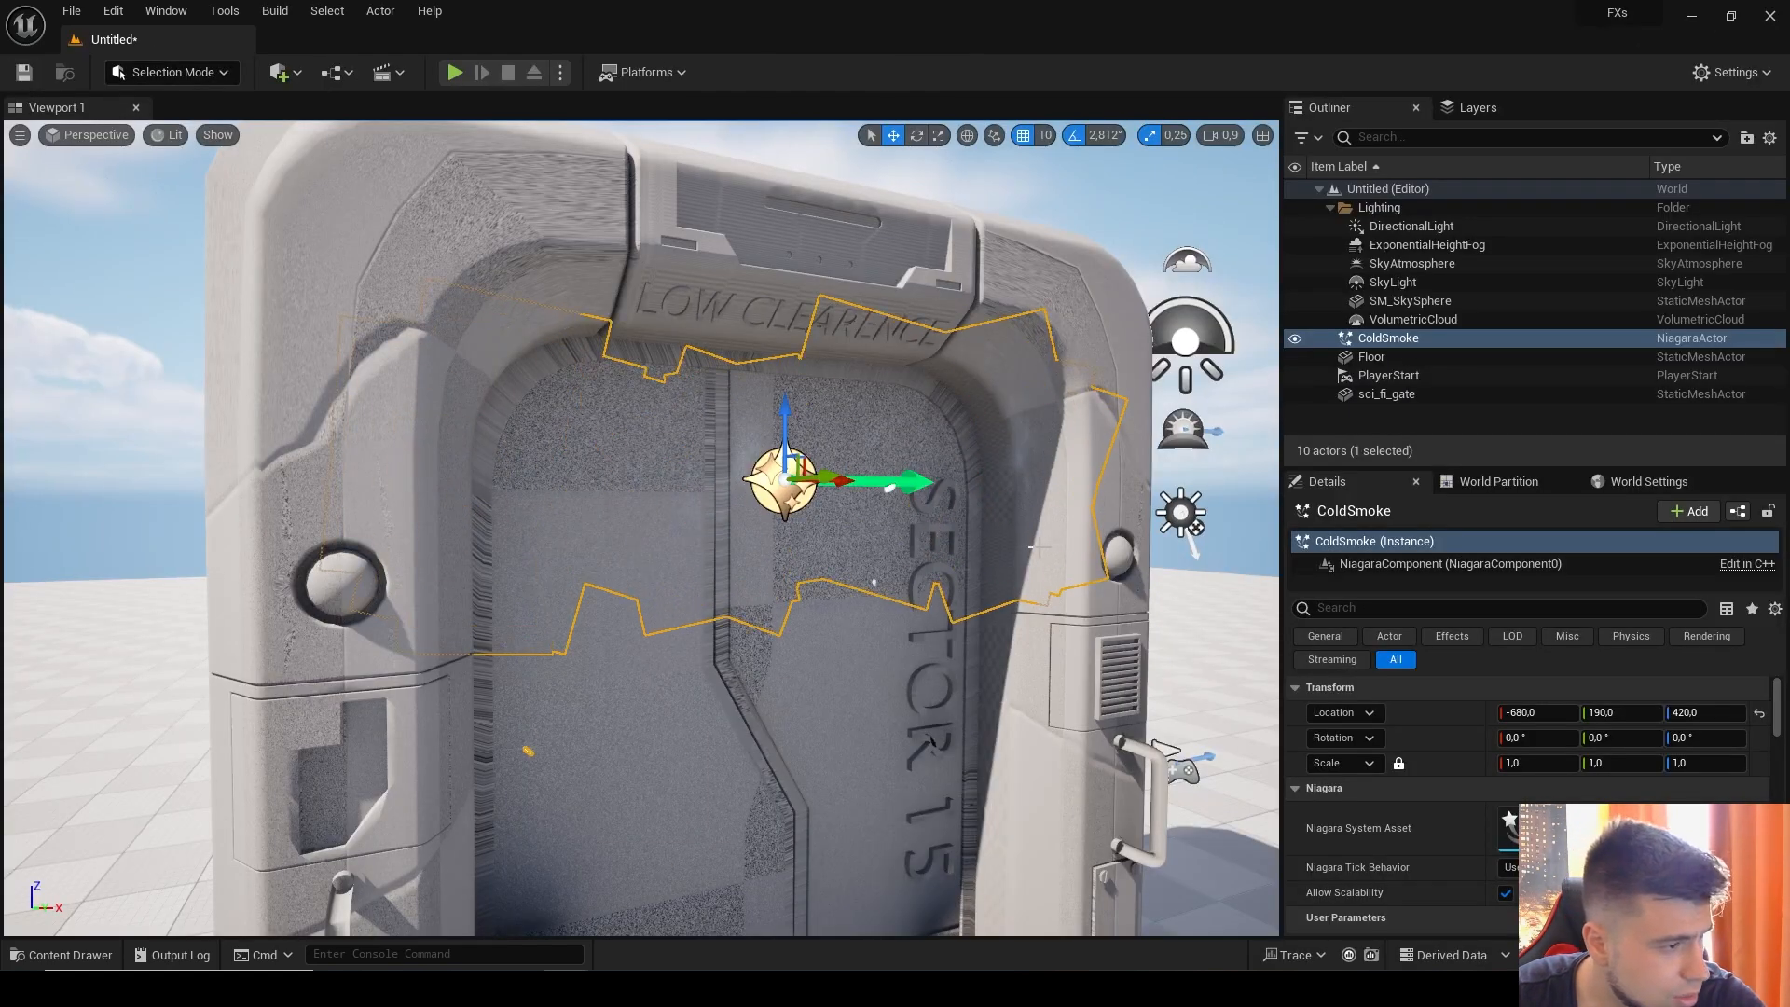
scroll(856, 605, down, 3)
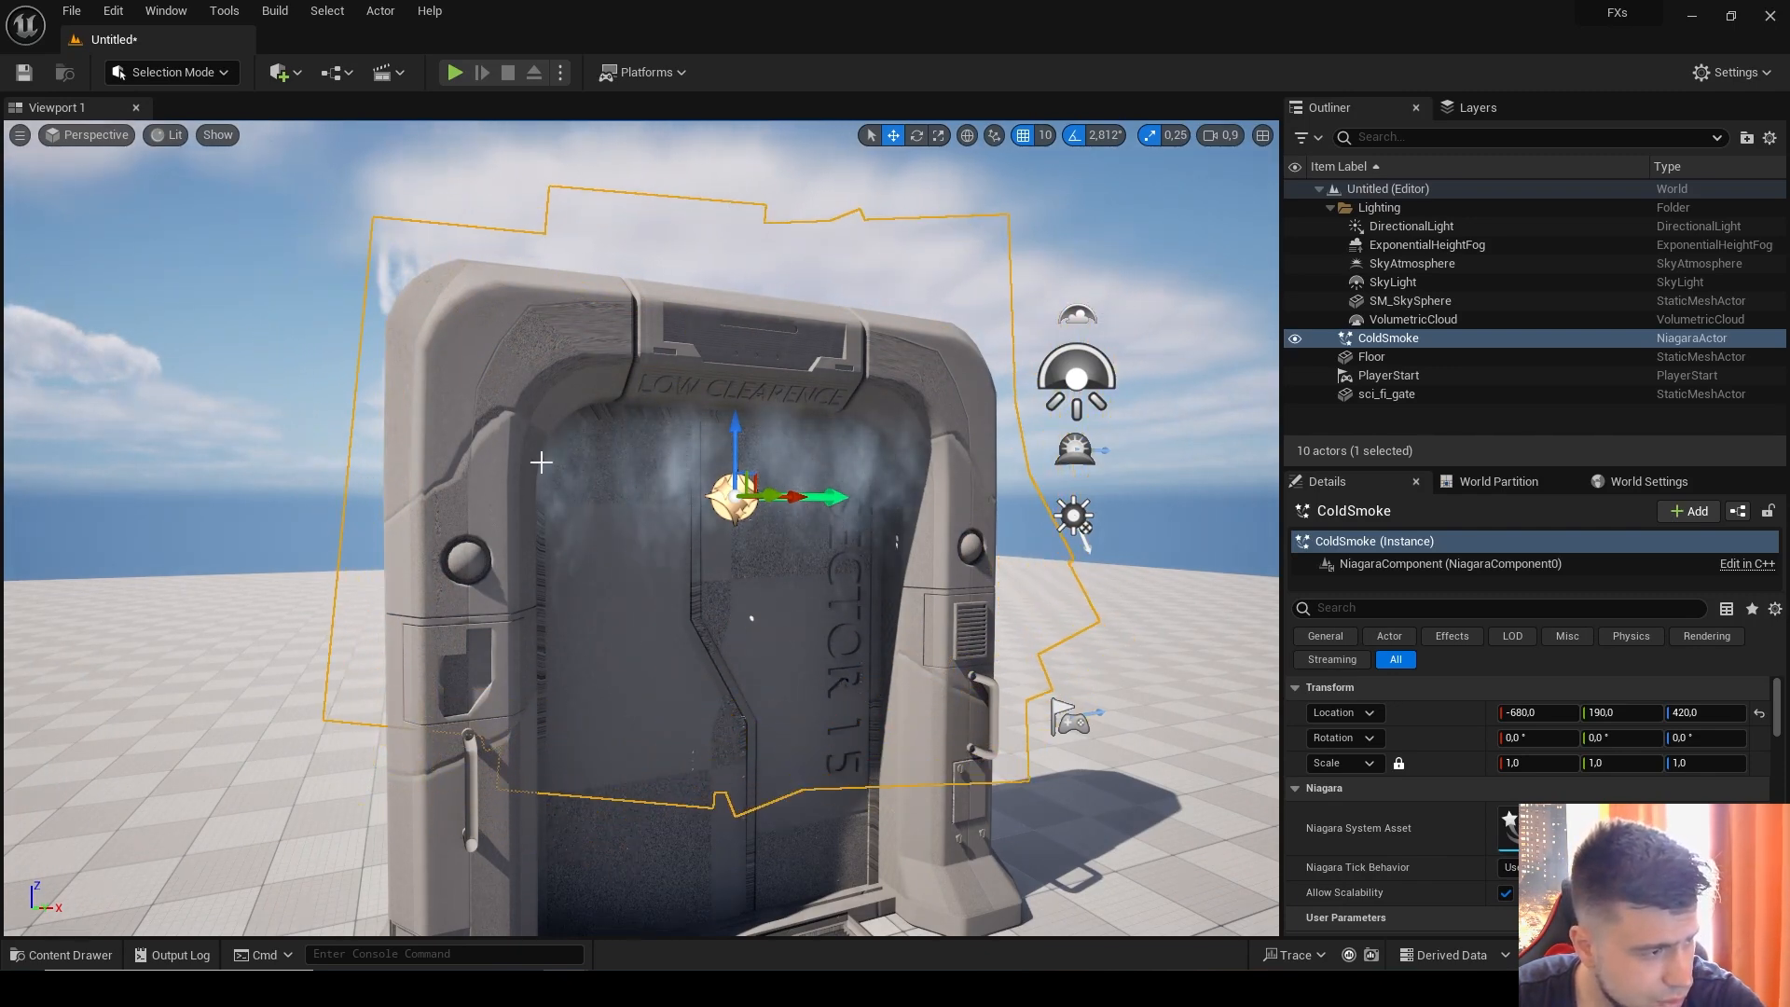
mouse_move(633, 941)
click(705, 903)
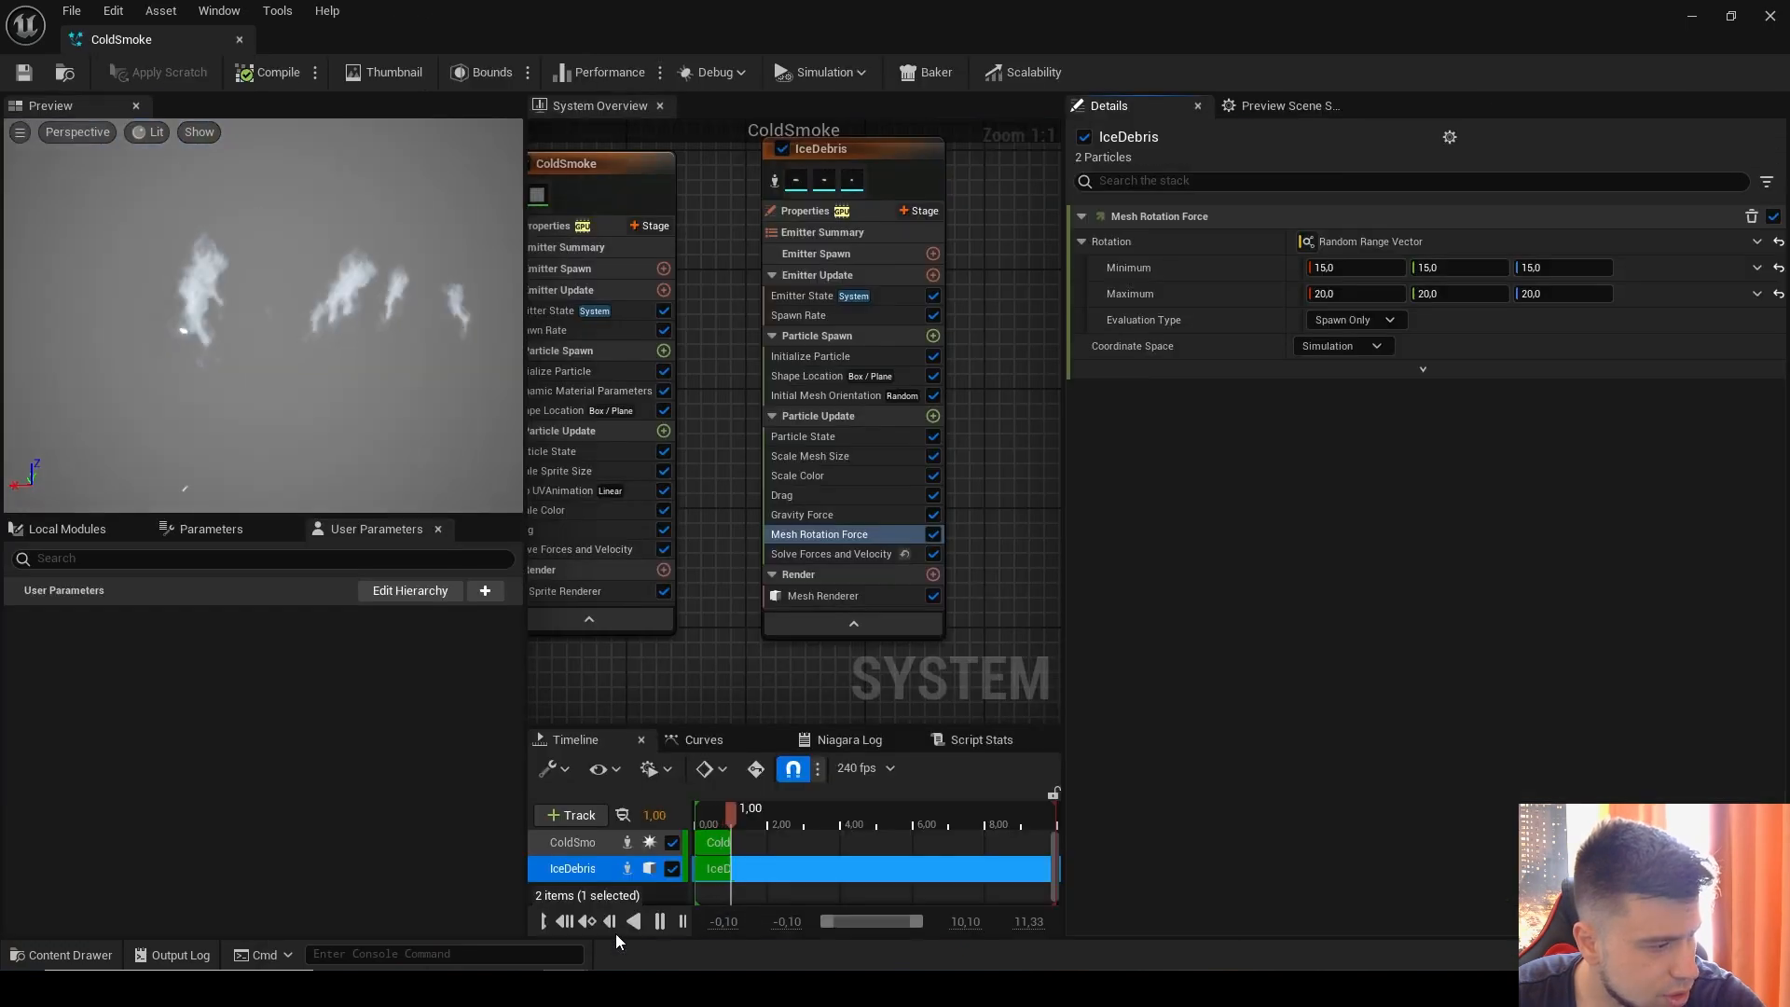
Step: Enable Position Offset in the IceDebris Initialize Particle module and raise its Z value to about 36.7
click(822, 377)
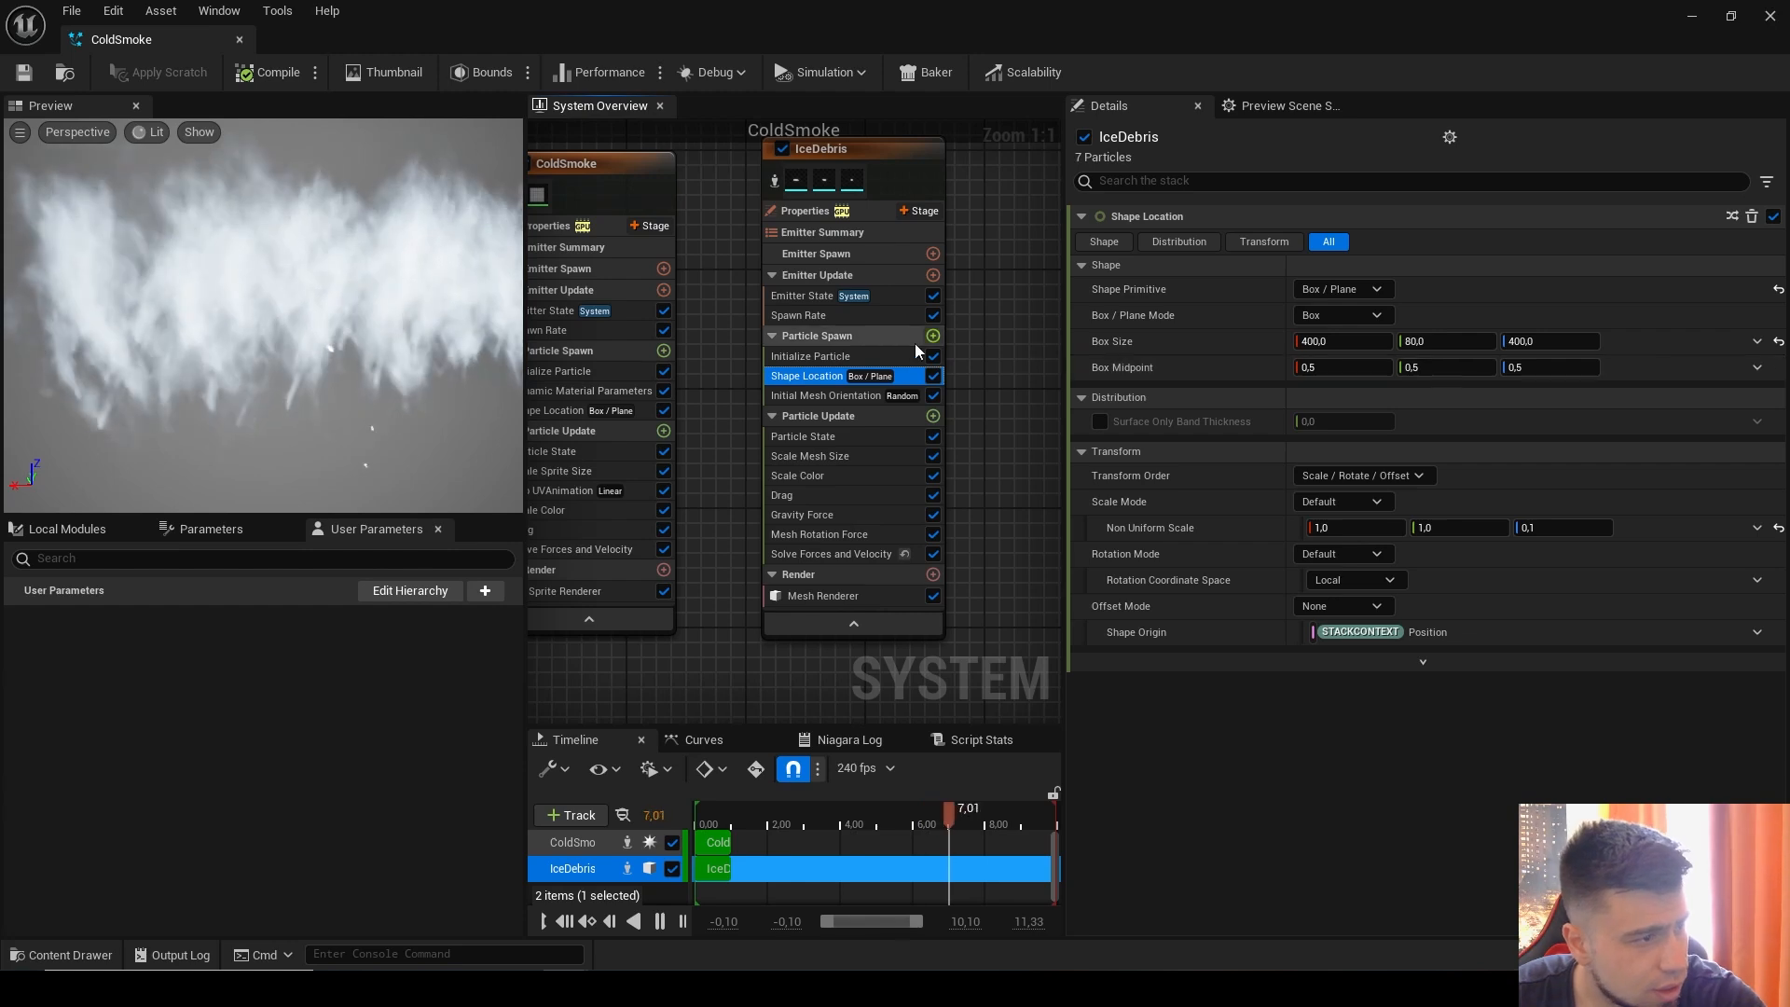
click(842, 360)
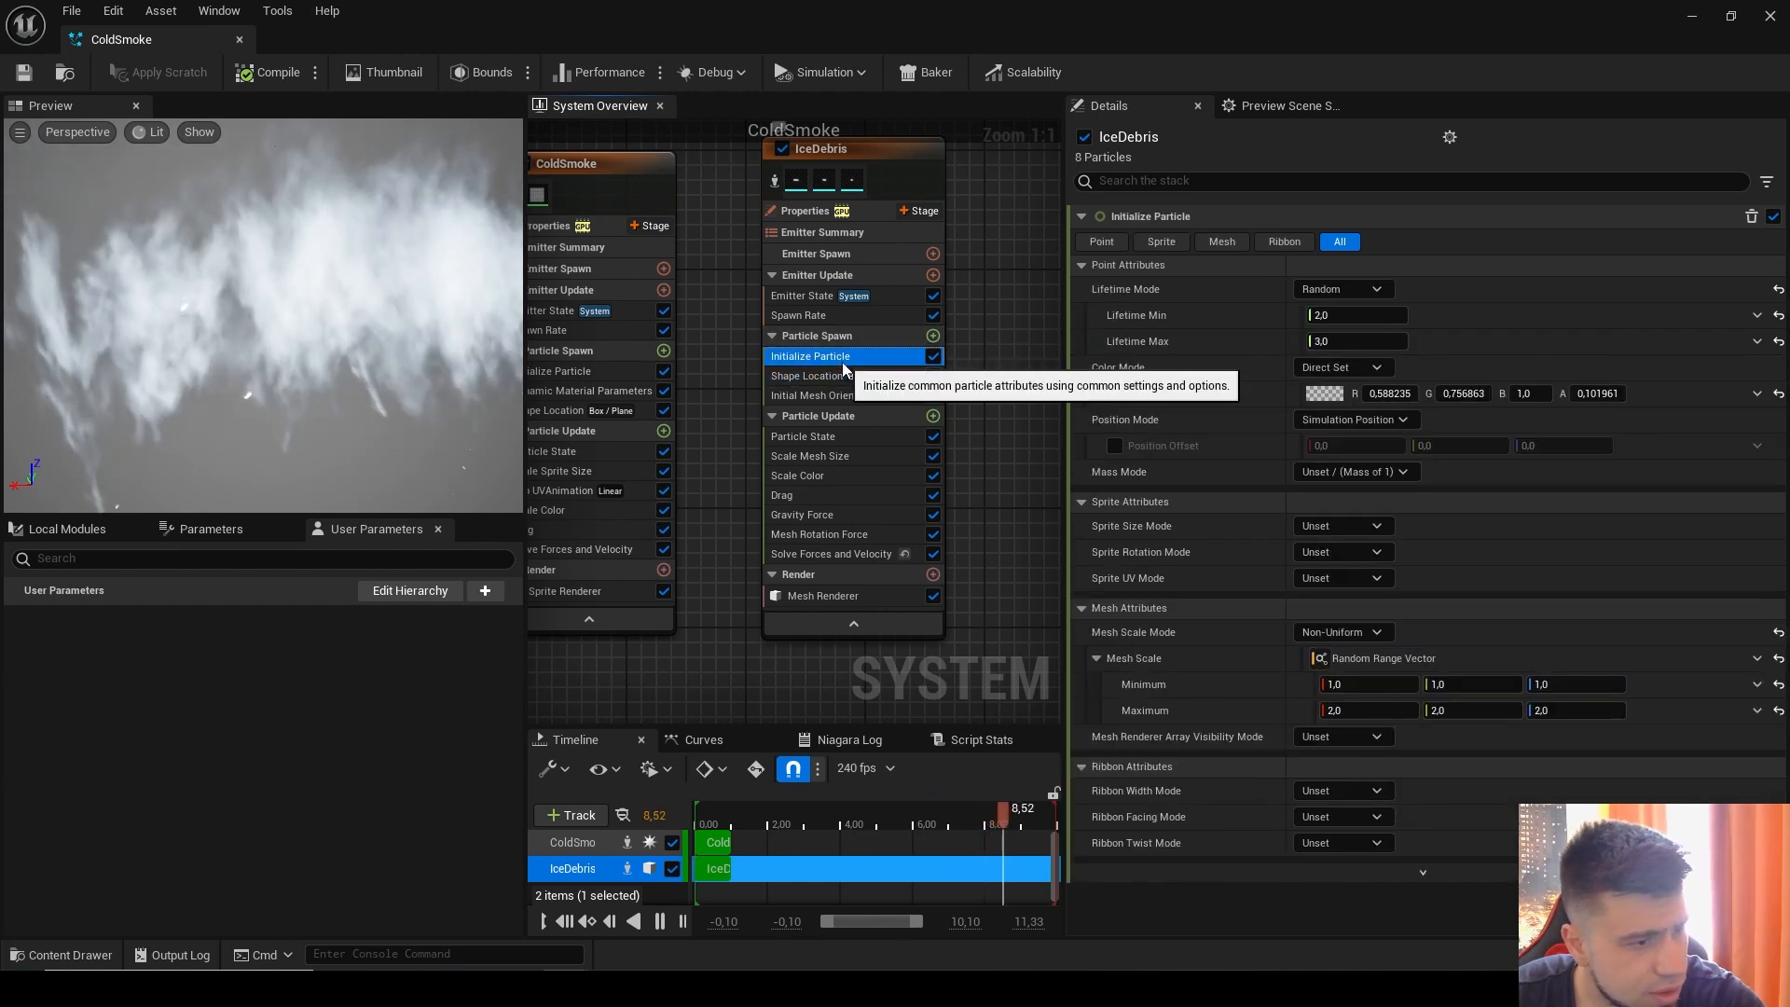
click(1114, 445)
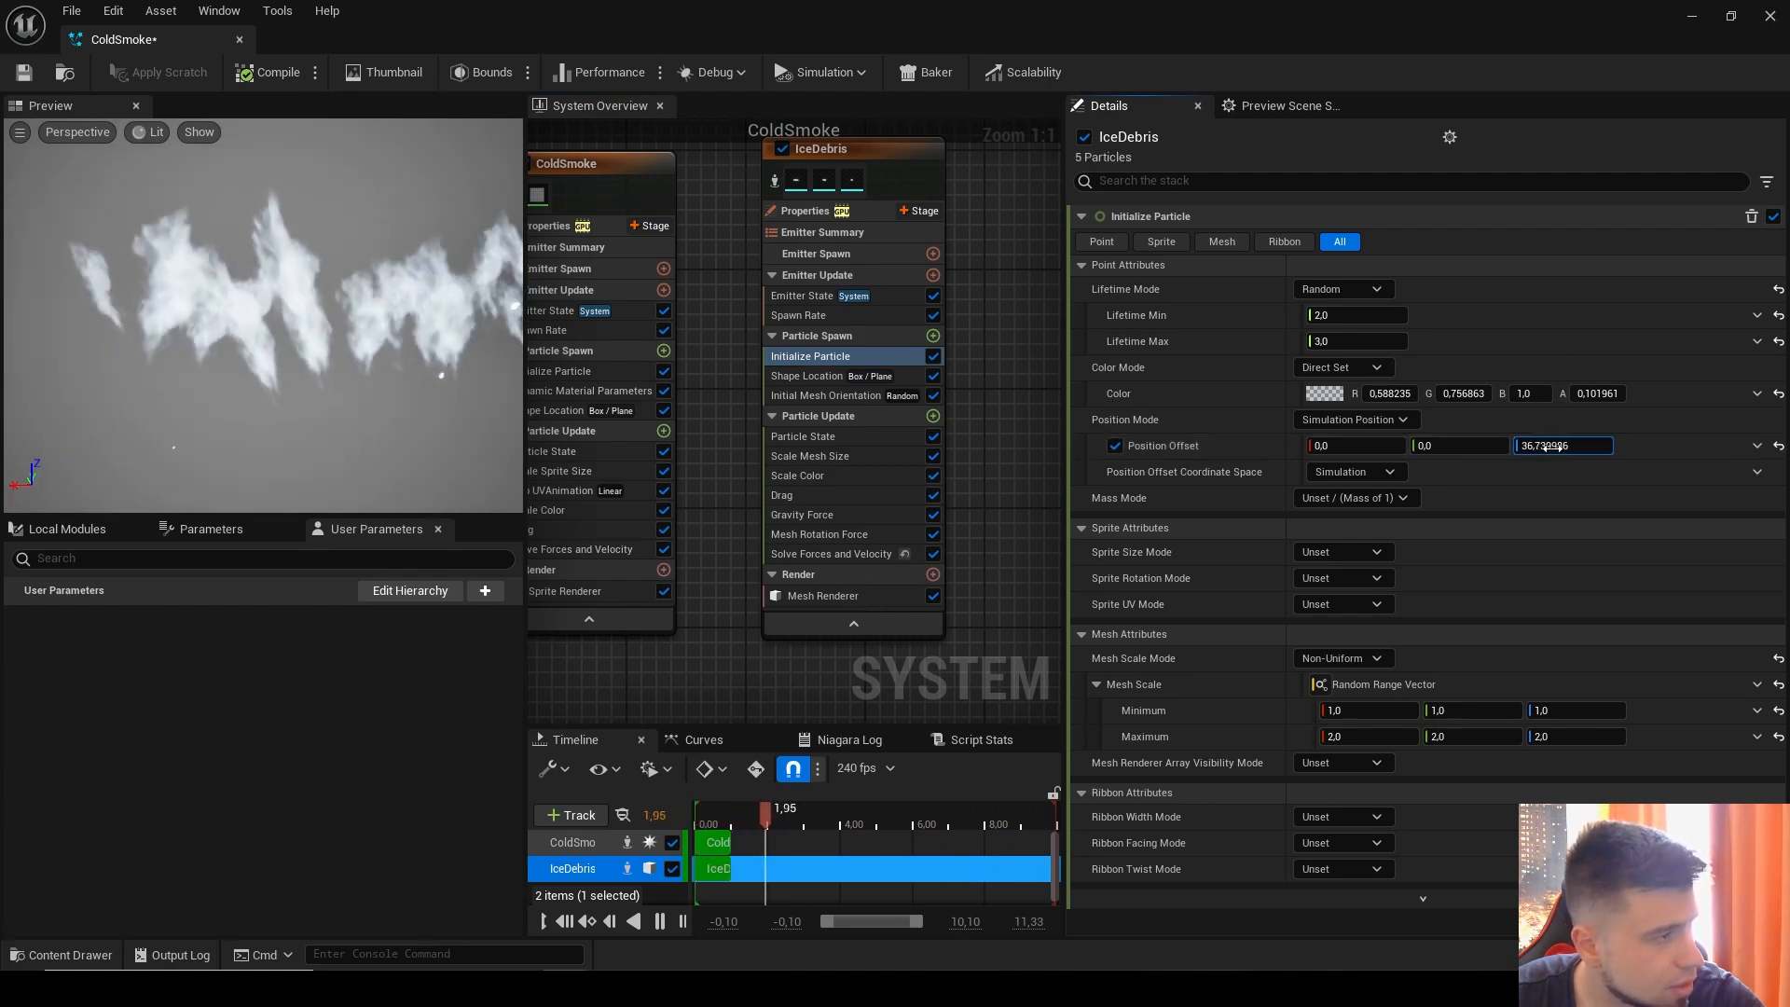
Step: Float the ColdSmoke editor as a smaller window over the level editor and view the gate from an angle
drag(424, 31, 1400, 137)
scroll(767, 631, up, 3)
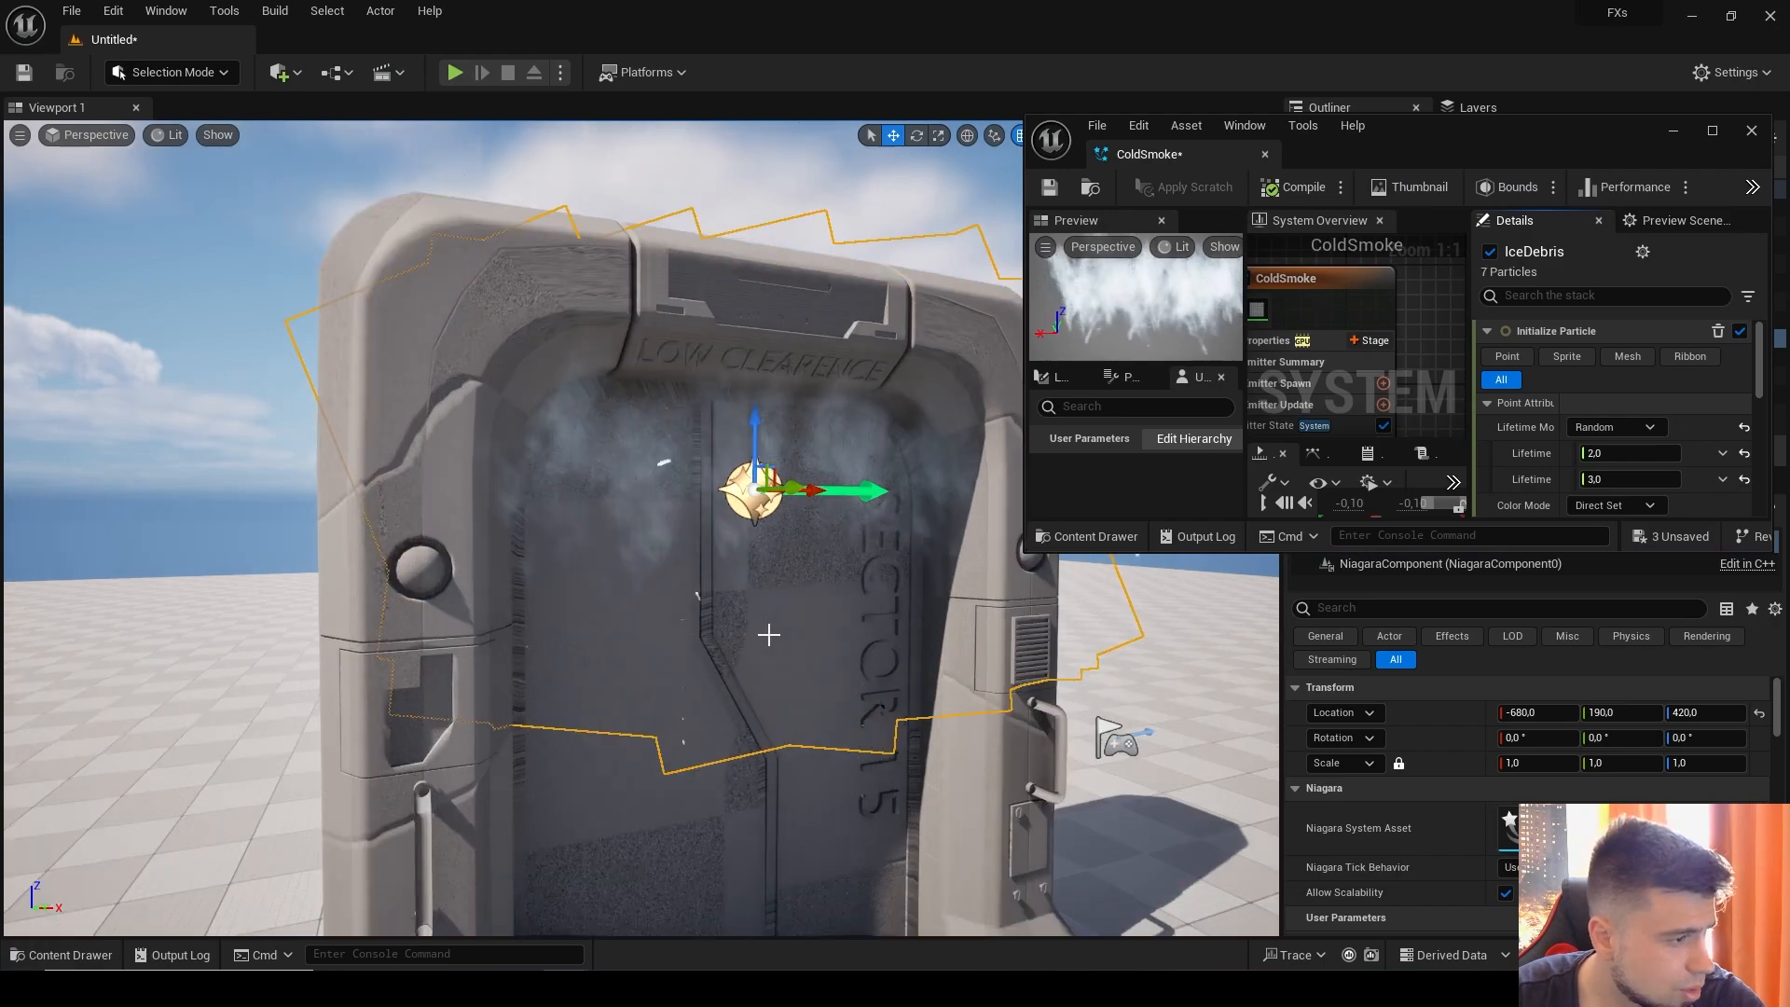
right_drag(767, 631, 731, 640)
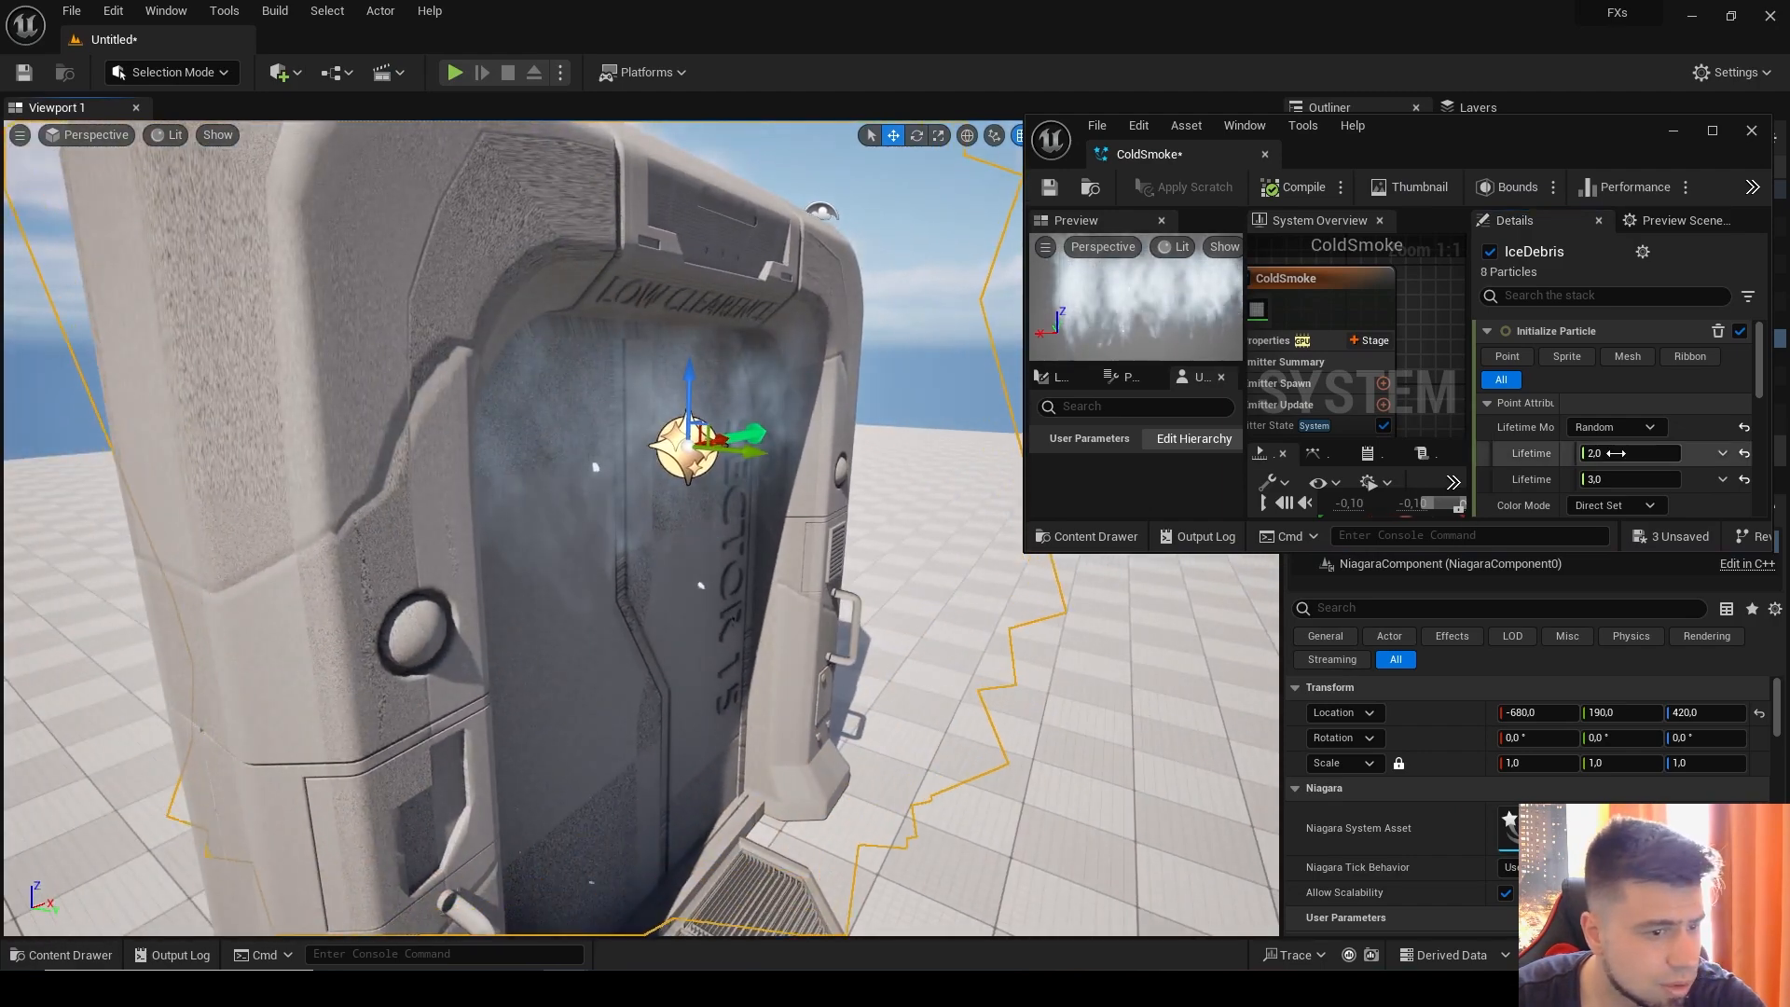
Step: Set the IceDebris Position Offset to about -53.15 on Y and 58.88 on Z, and check it on the gate
scroll(1611, 453, down, 2)
scroll(1648, 480, down, 1)
drag(1685, 426, 1741, 426)
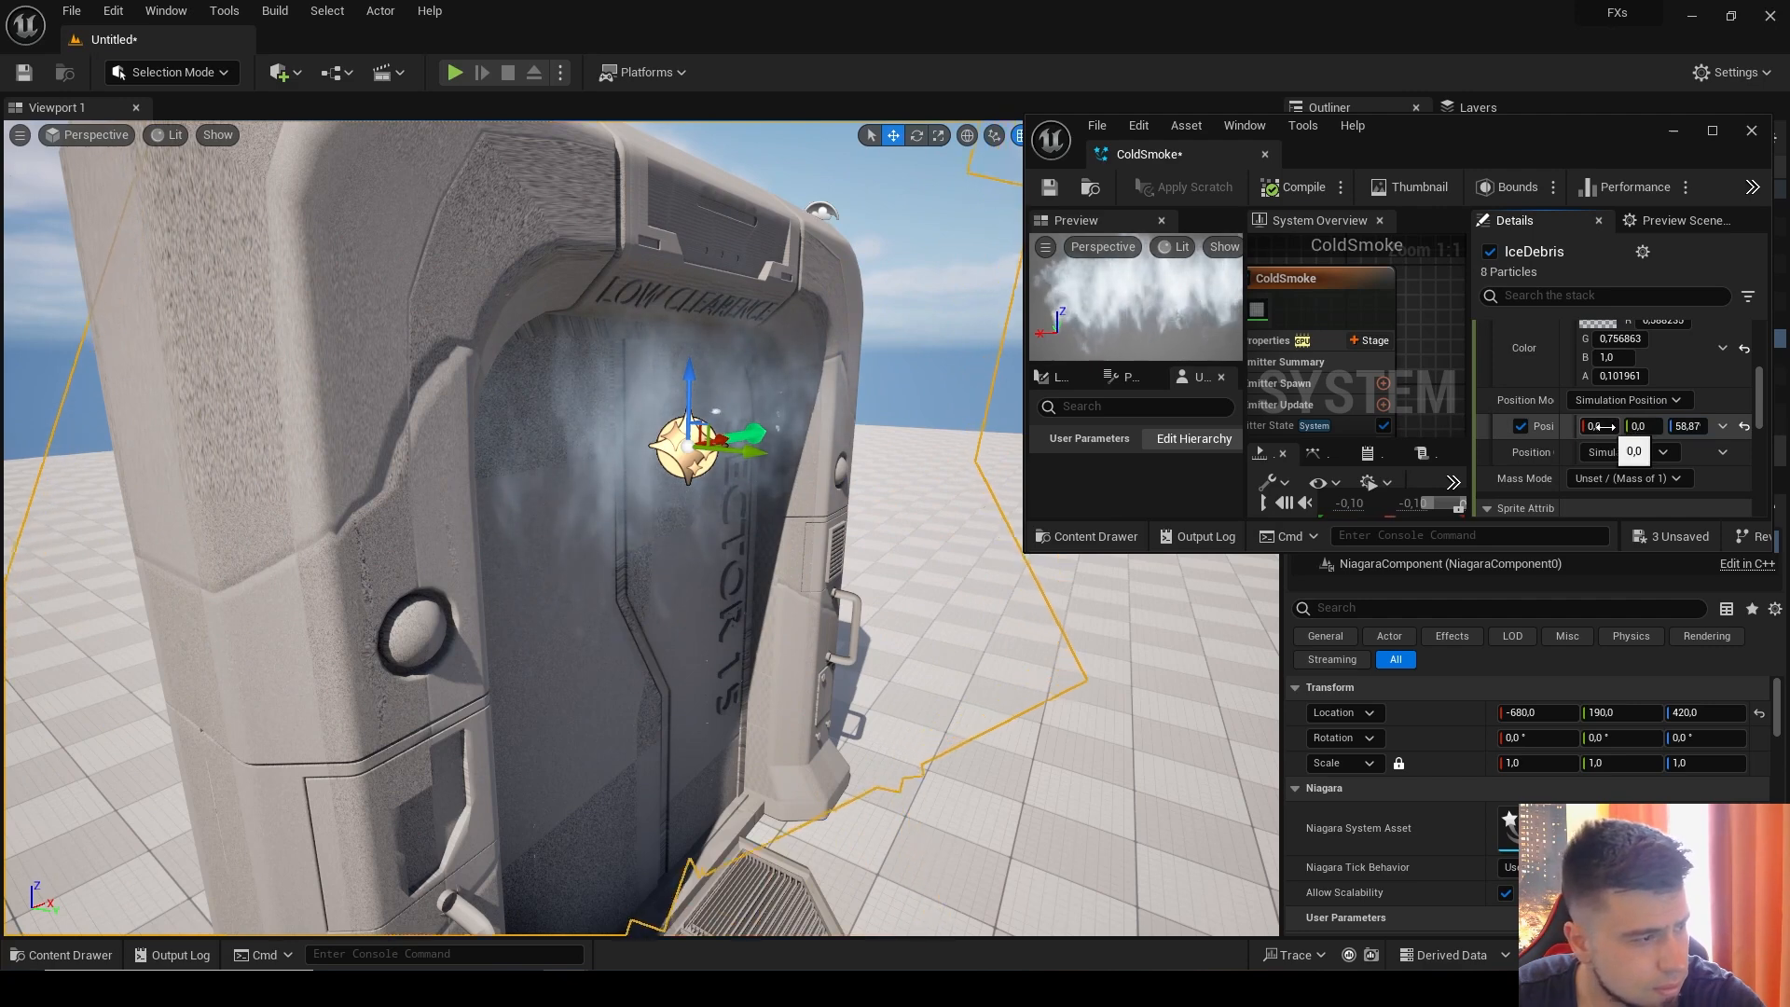
drag(1642, 426, 1631, 426)
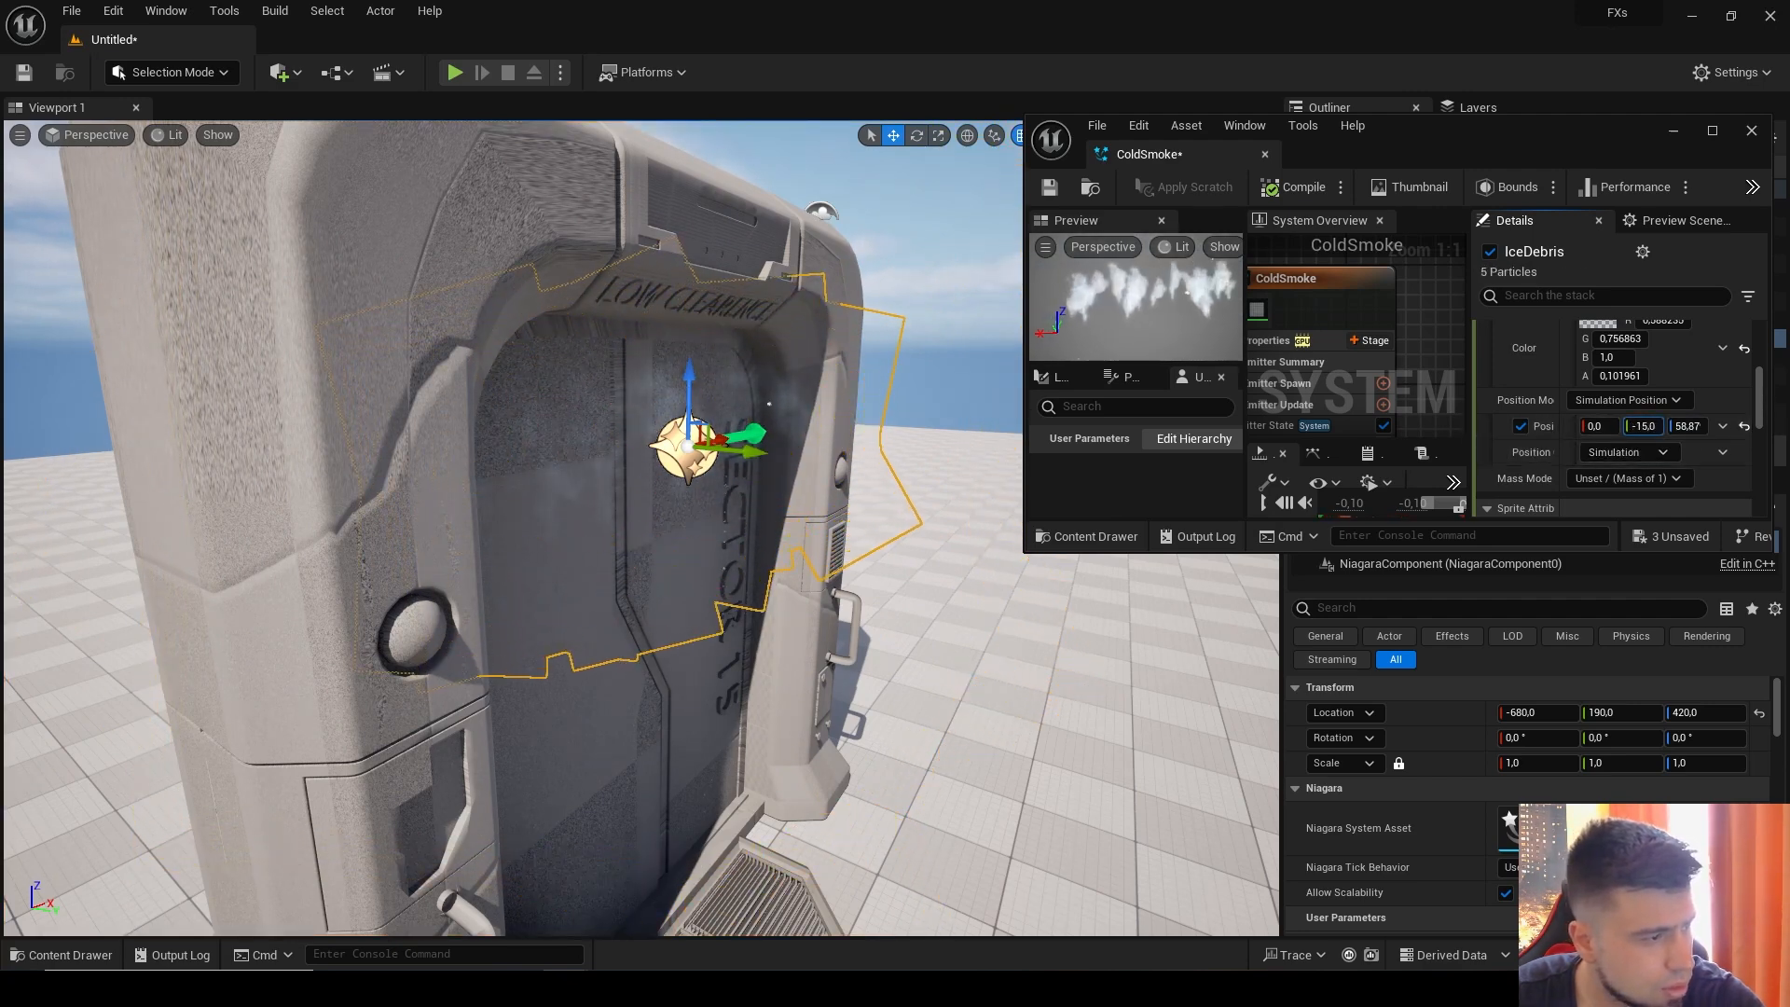
drag(1642, 426, 1622, 426)
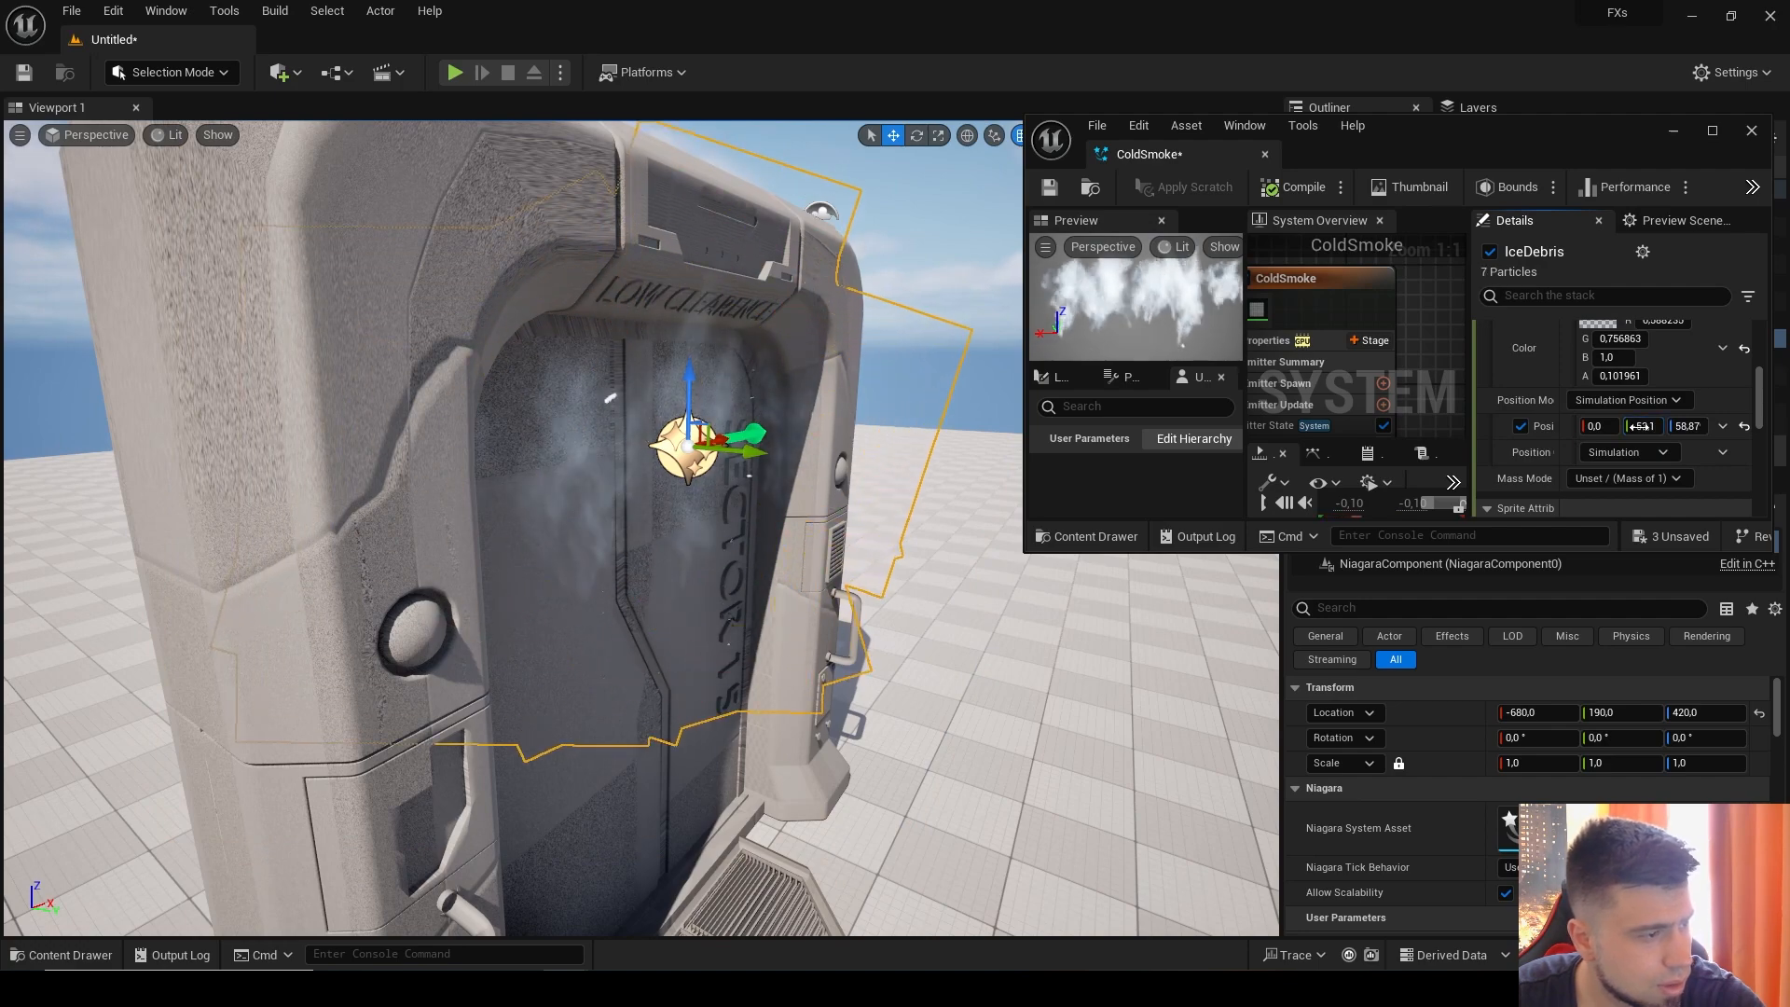
mouse_move(627, 495)
right_down()
mouse_move(669, 513)
mouse_move(653, 511)
right_up()
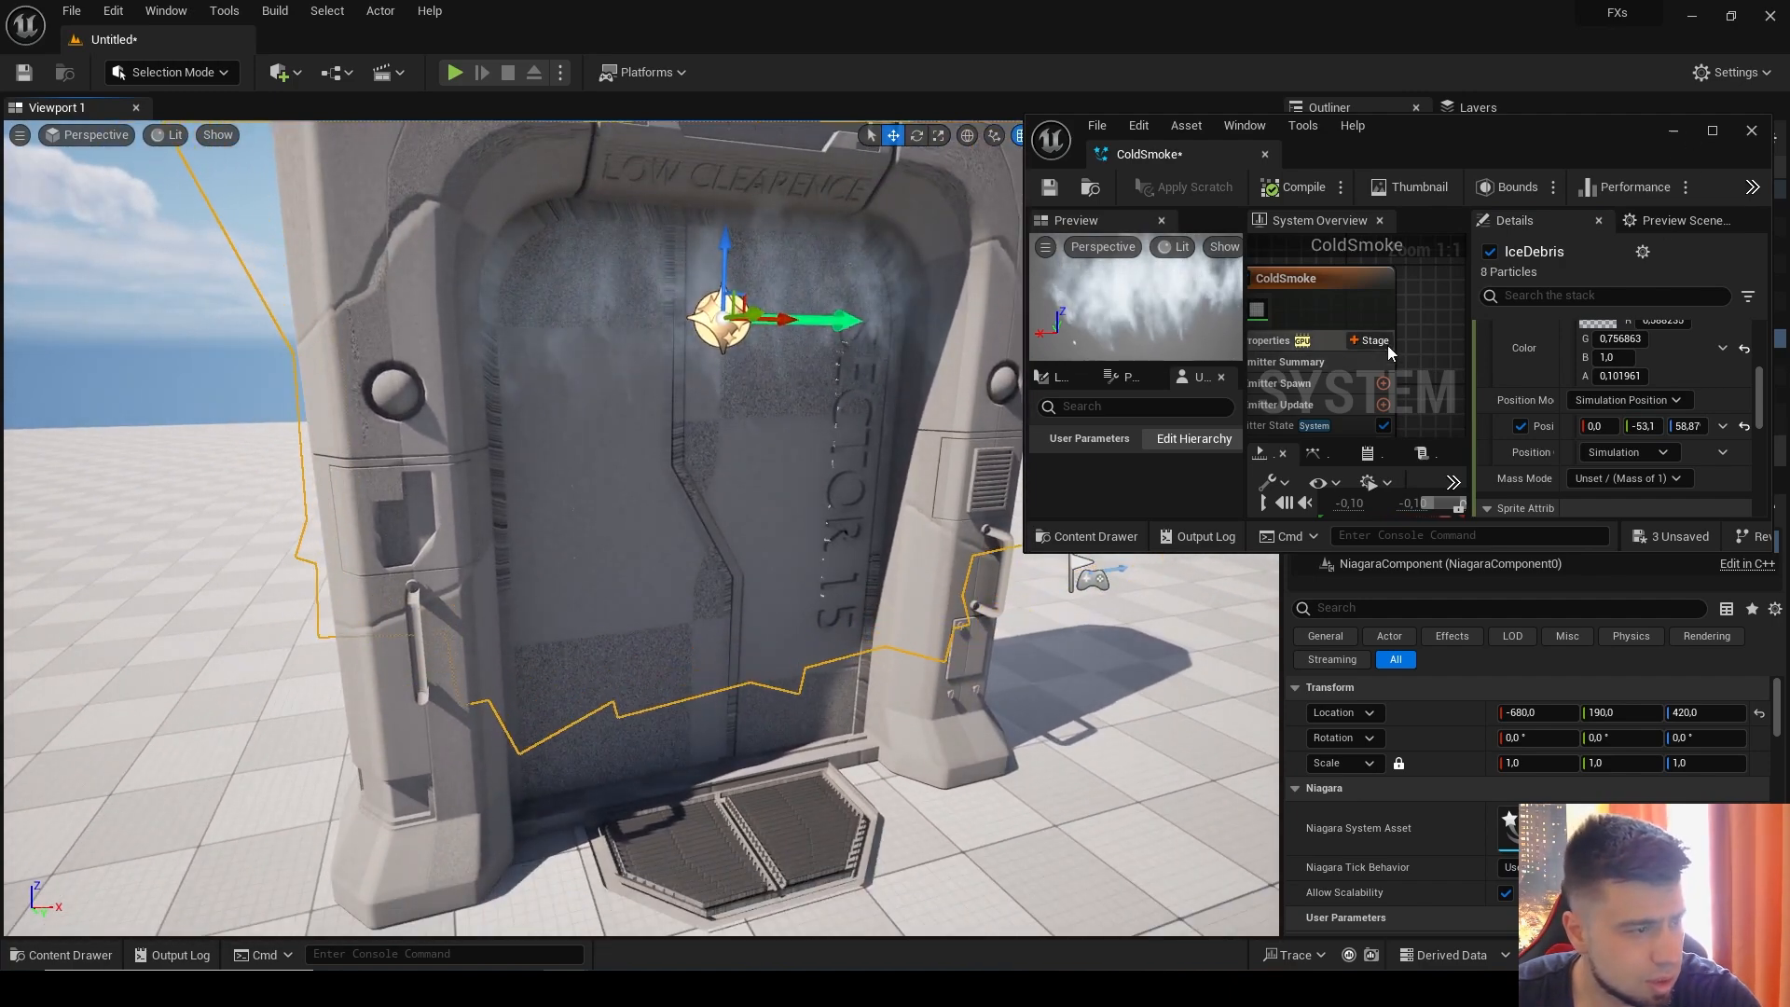
Step: Set the ColdSmoke emitter's Scale Sprite Size curve key at time 0.2 to a value of 1
scroll(1361, 308, down, 5)
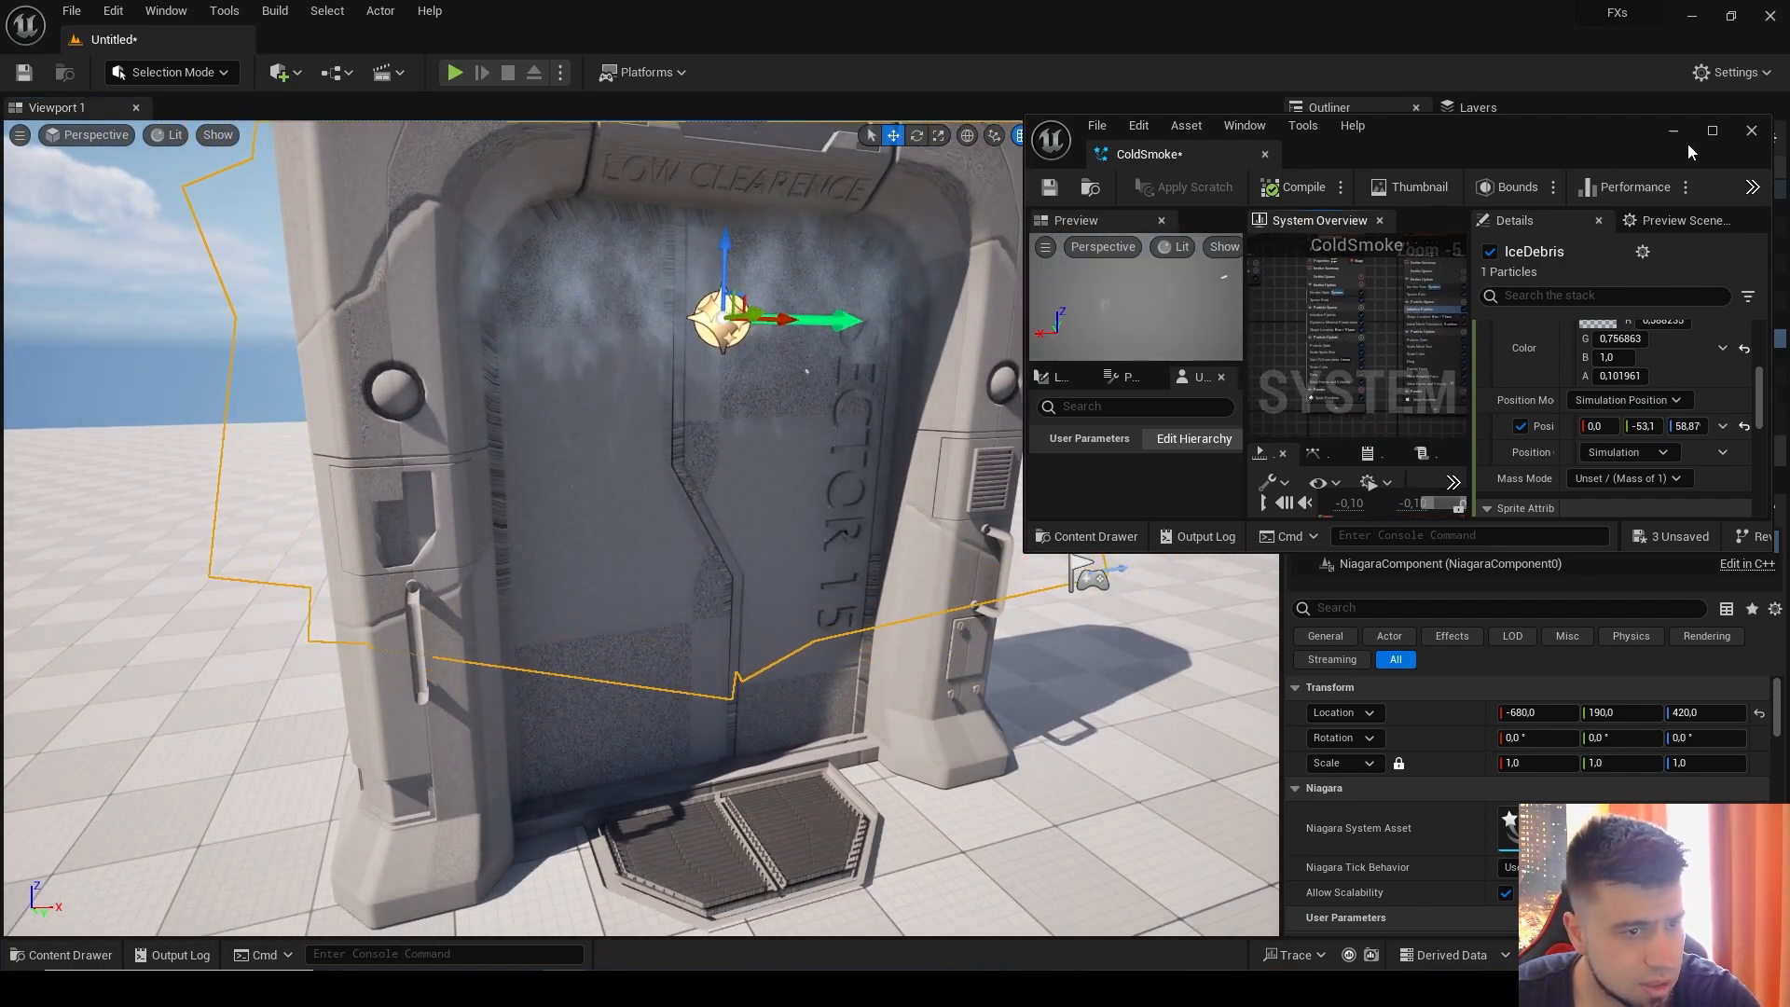
click(1711, 130)
scroll(802, 550, up, 3)
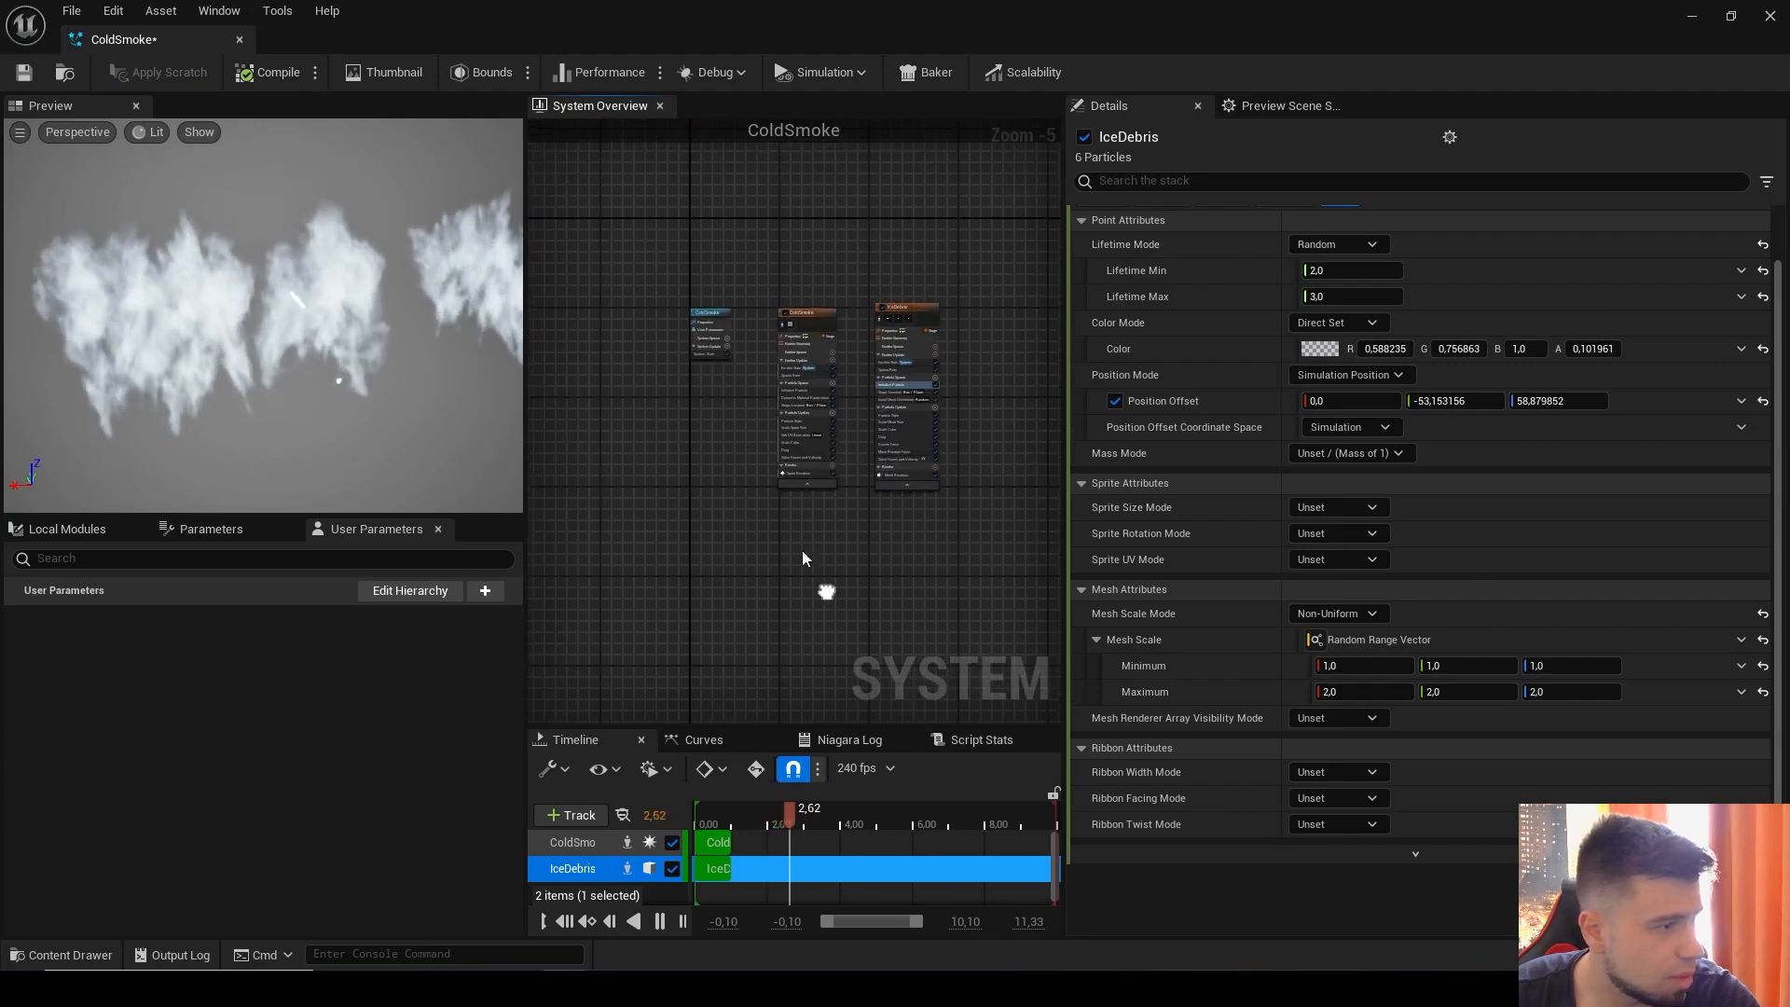
scroll(811, 394, up, 2)
click(822, 399)
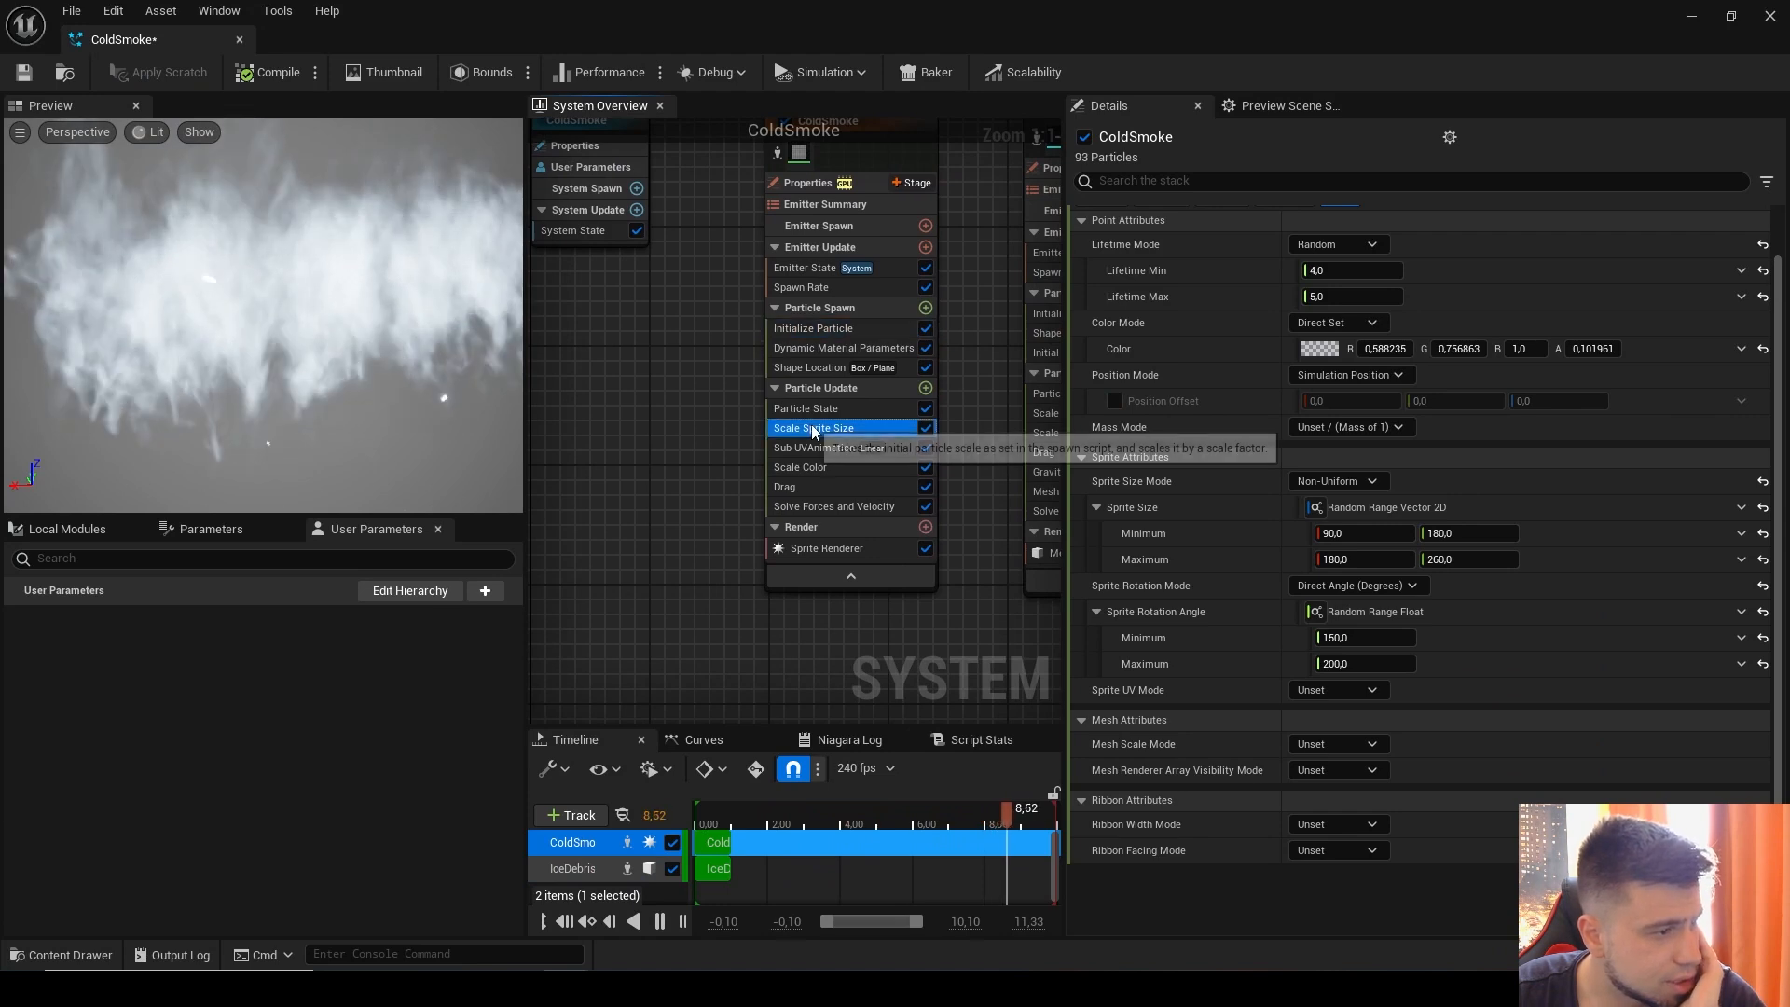
click(811, 425)
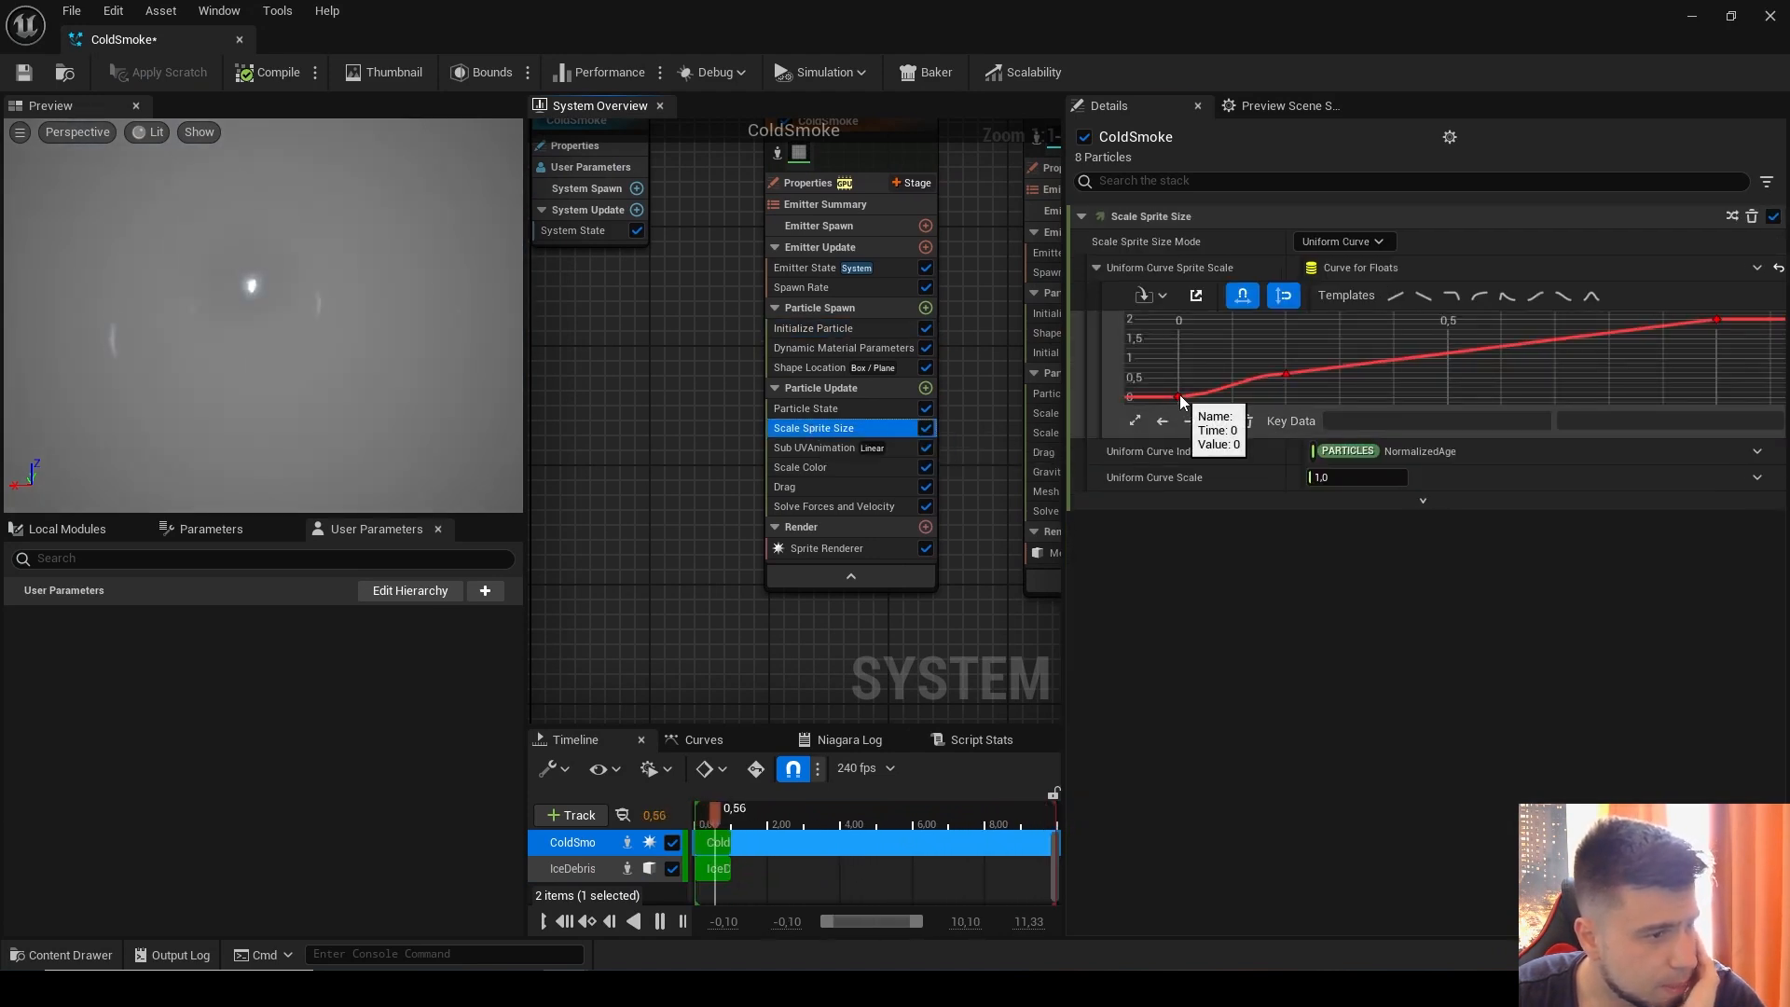
click(1283, 375)
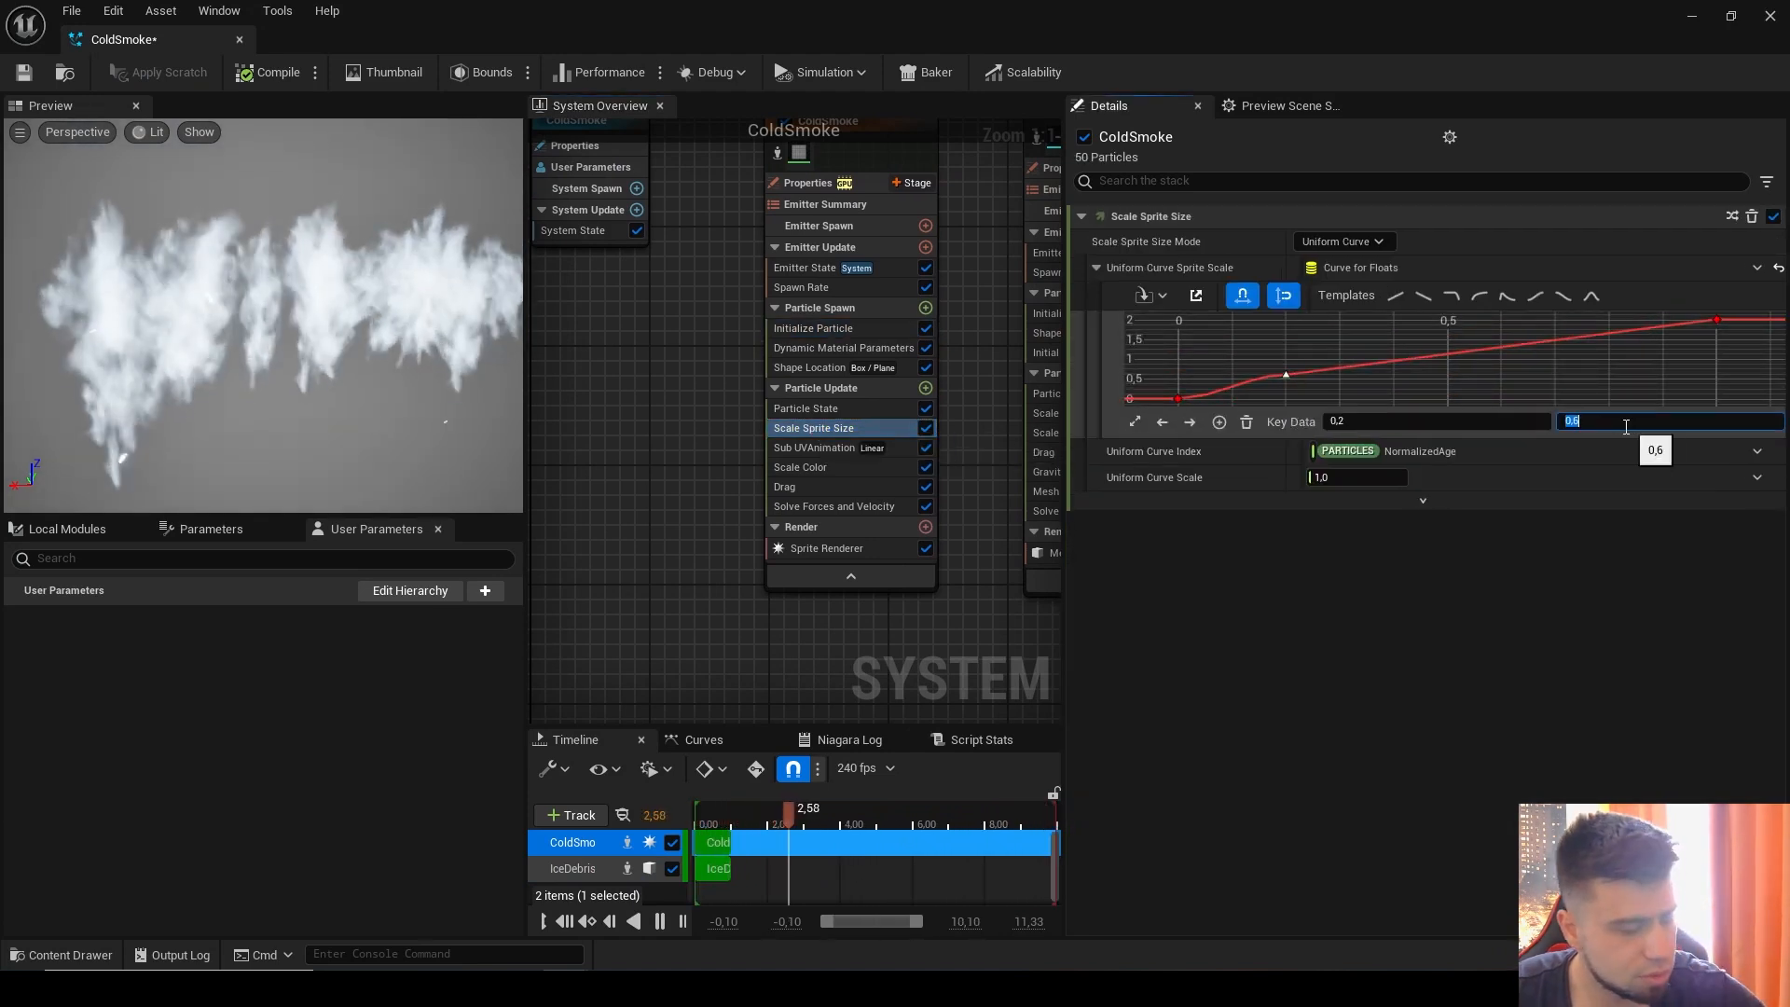
click(1626, 426)
text(1)
key(Return)
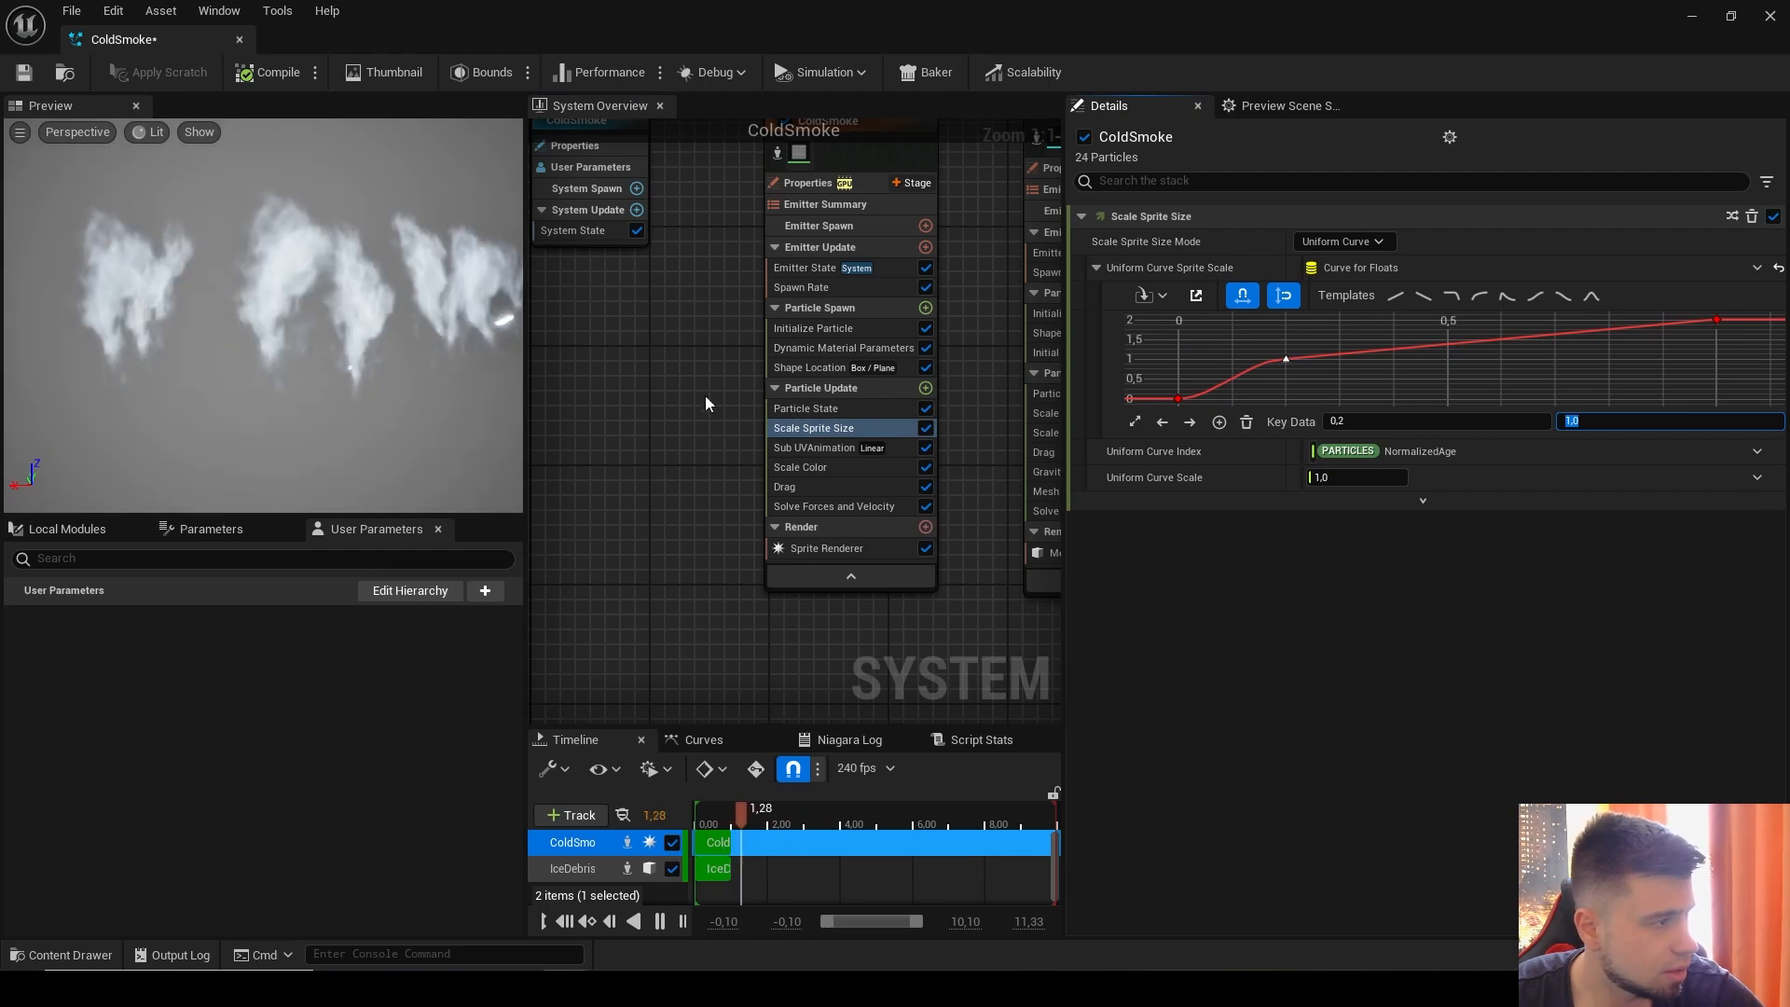
Step: Set the IceDebris Mesh Scale range to a minimum of 0.5 and a maximum of 1.5 on all three axes
double_click(434, 41)
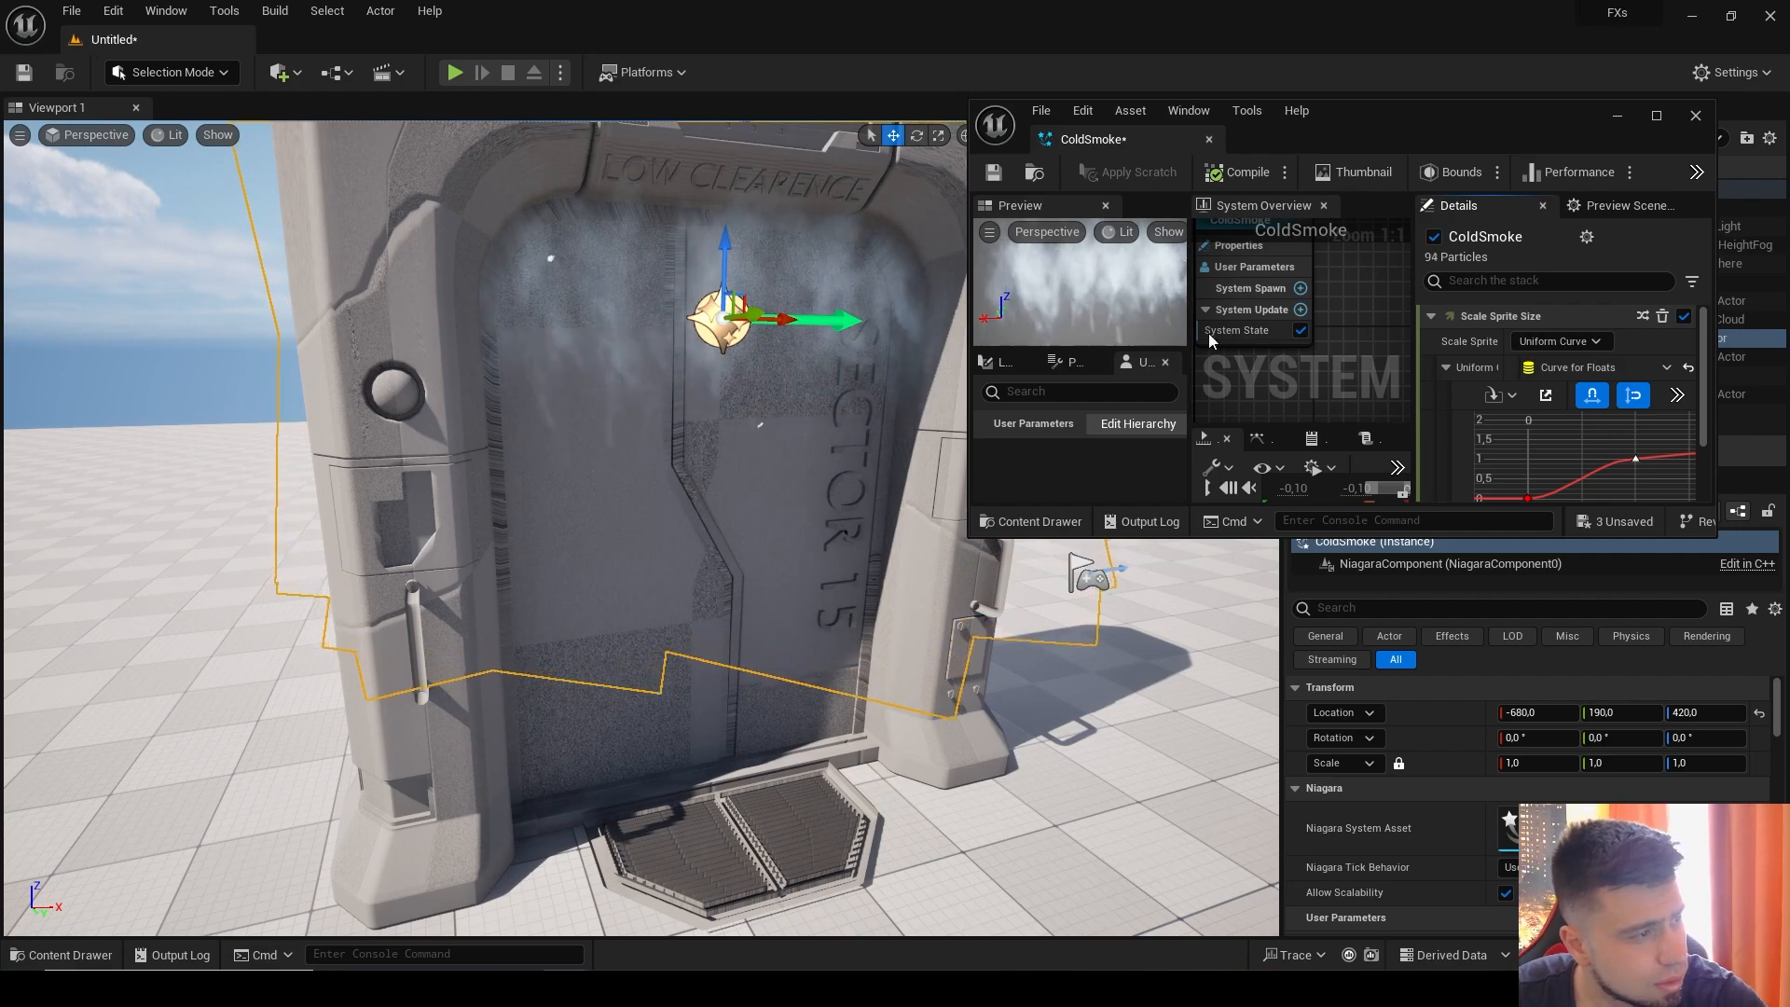
right_drag(952, 377, 802, 349)
click(922, 287)
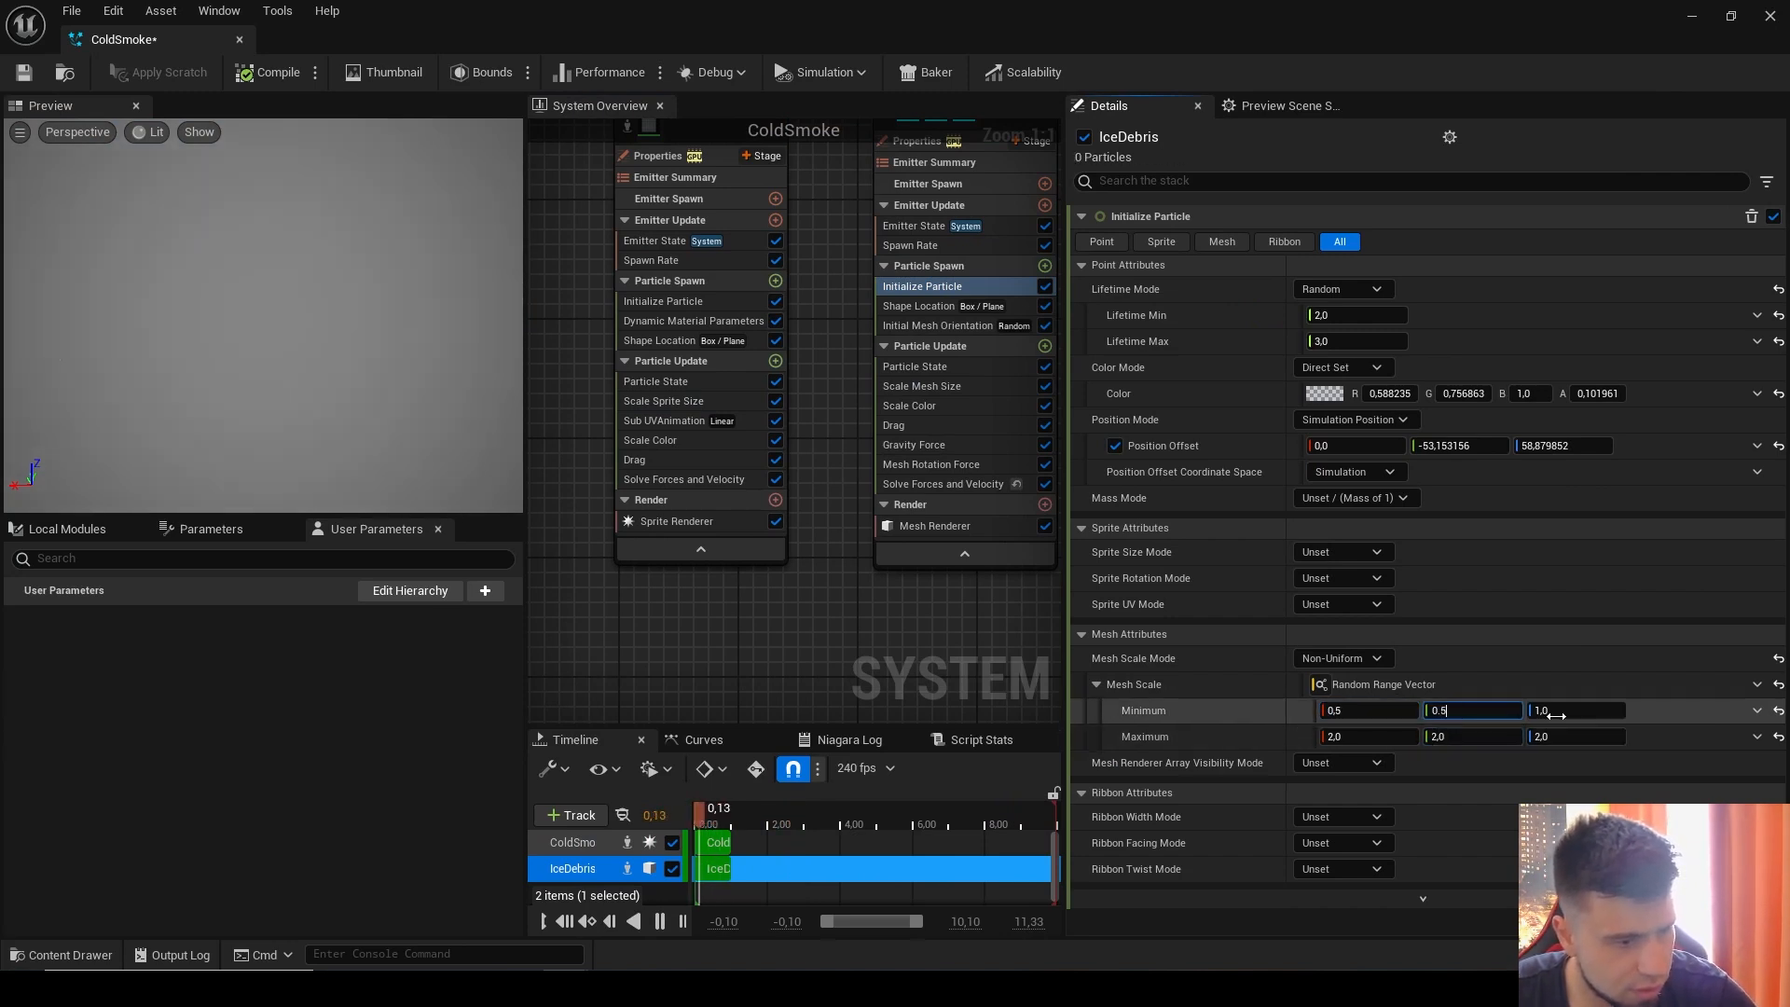
text(.5)
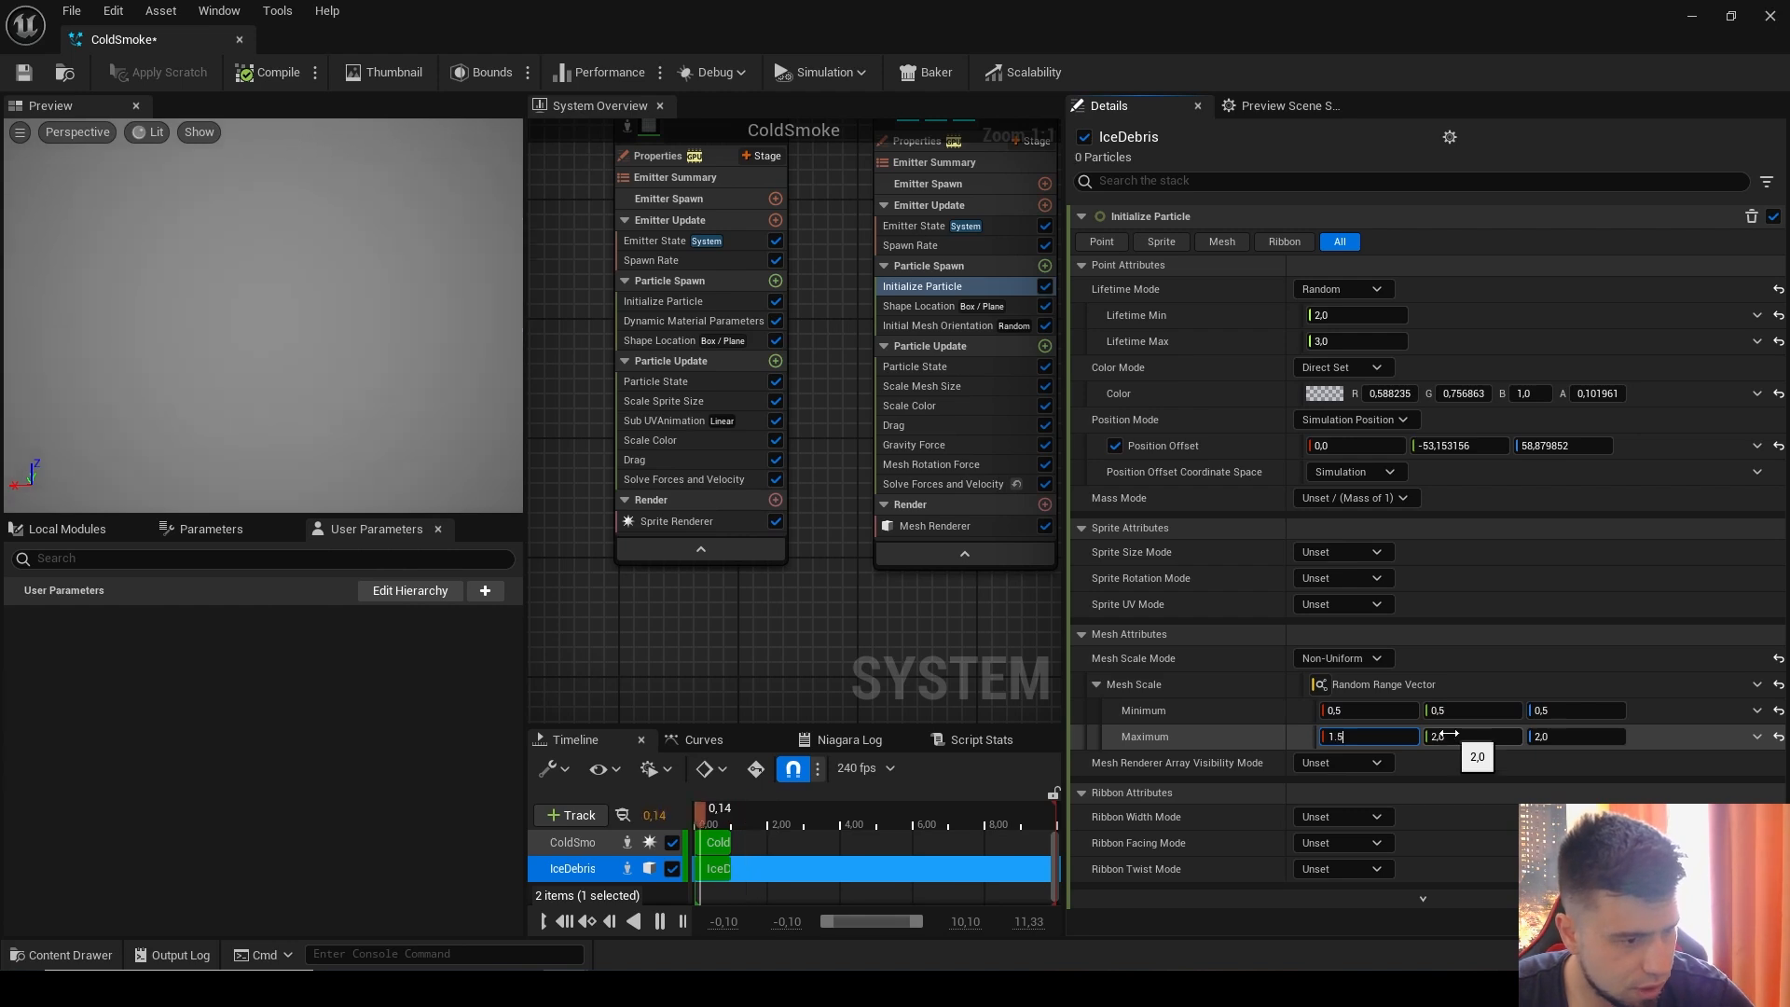
click(1540, 736)
text(1)
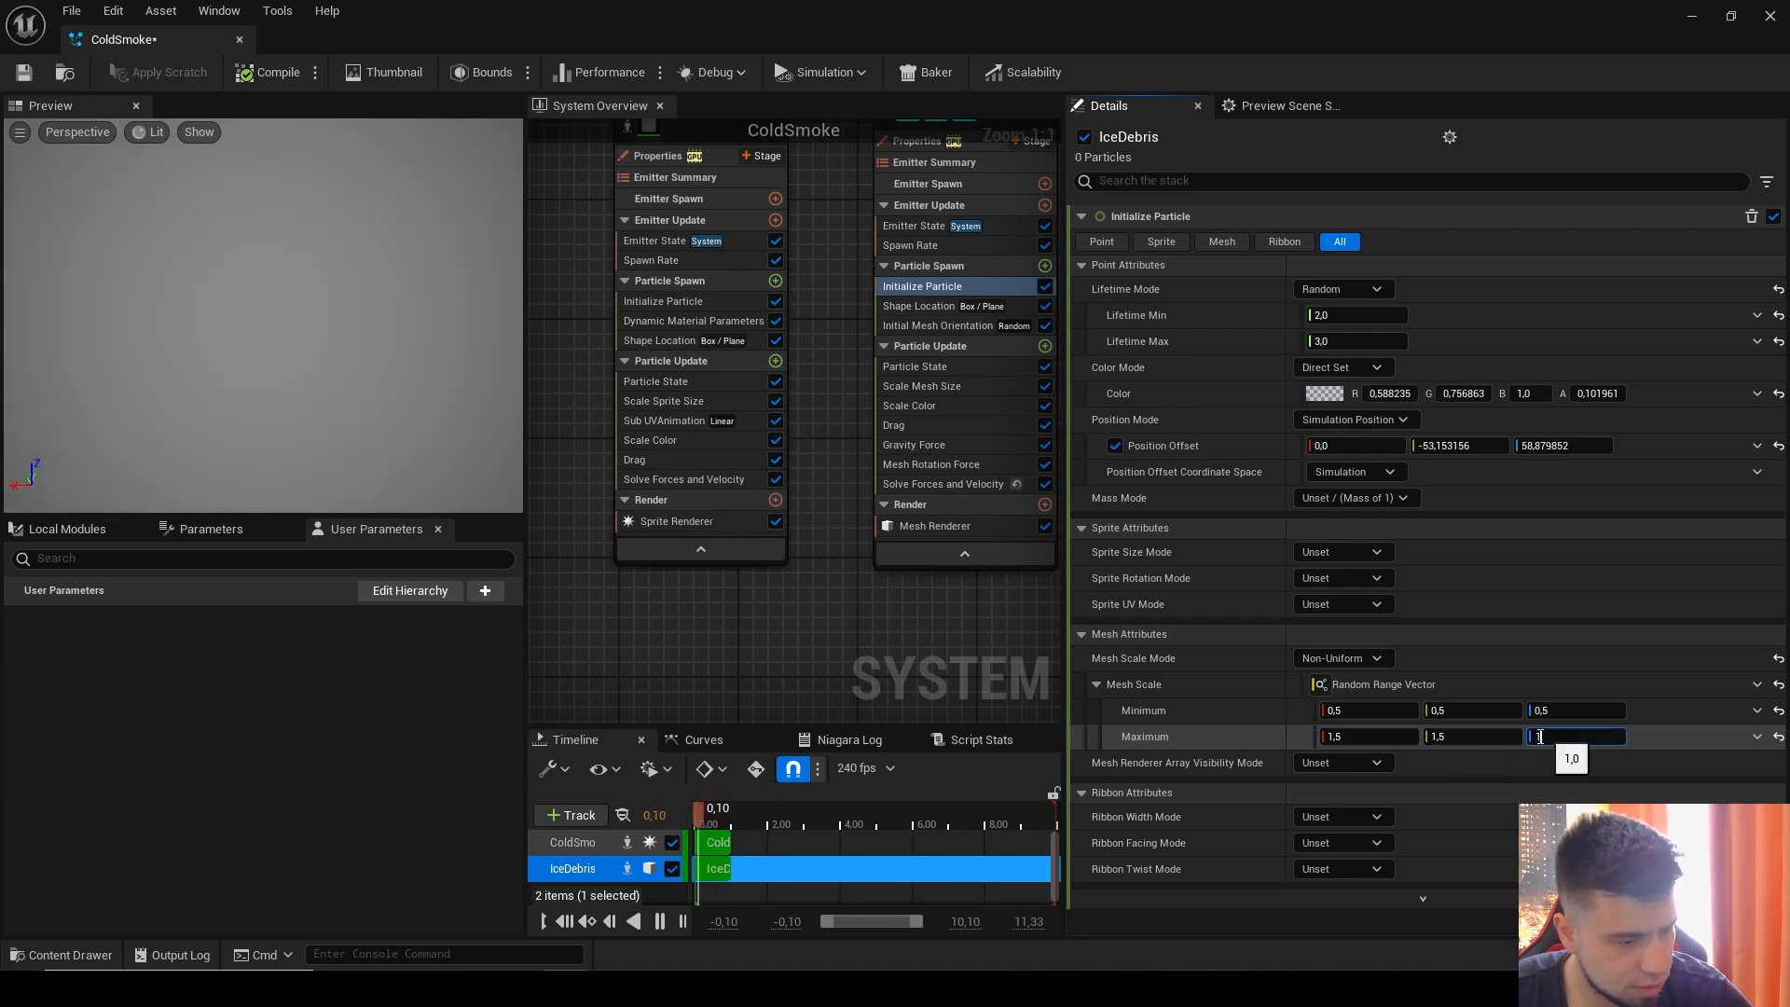
text(.5)
key(Return)
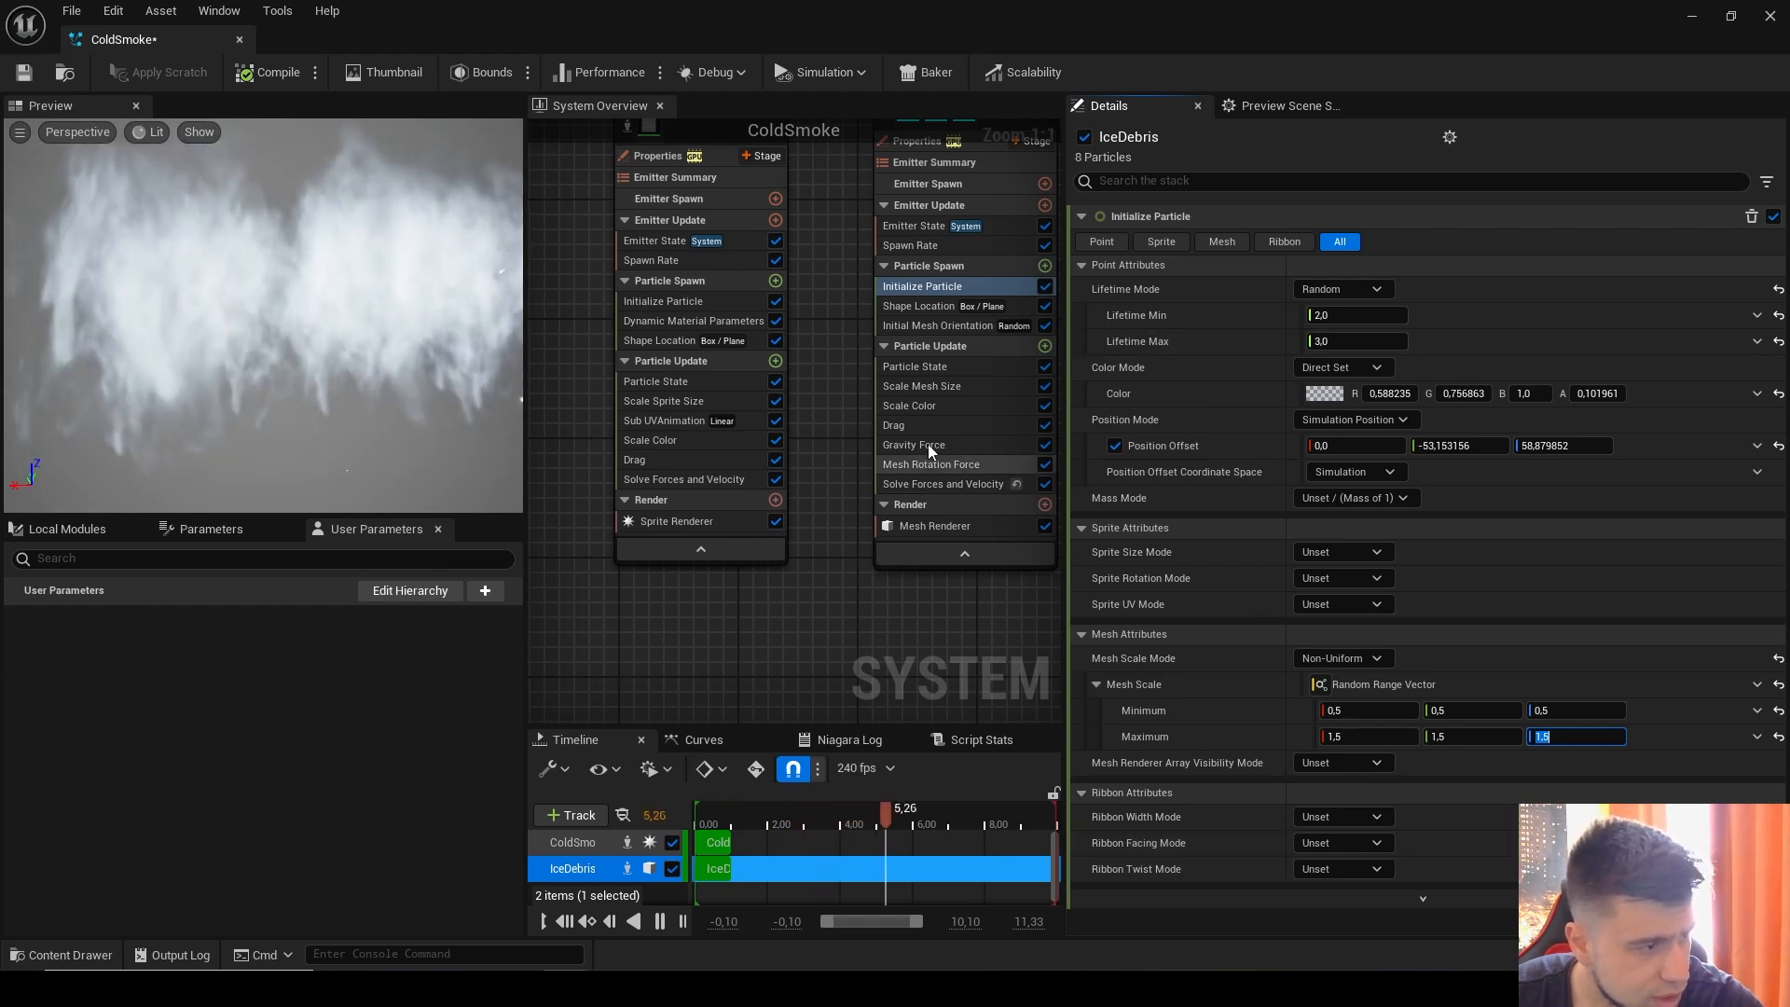
Step: Set the IceDebris emitter's Spawn Rate to about 4.67
click(929, 388)
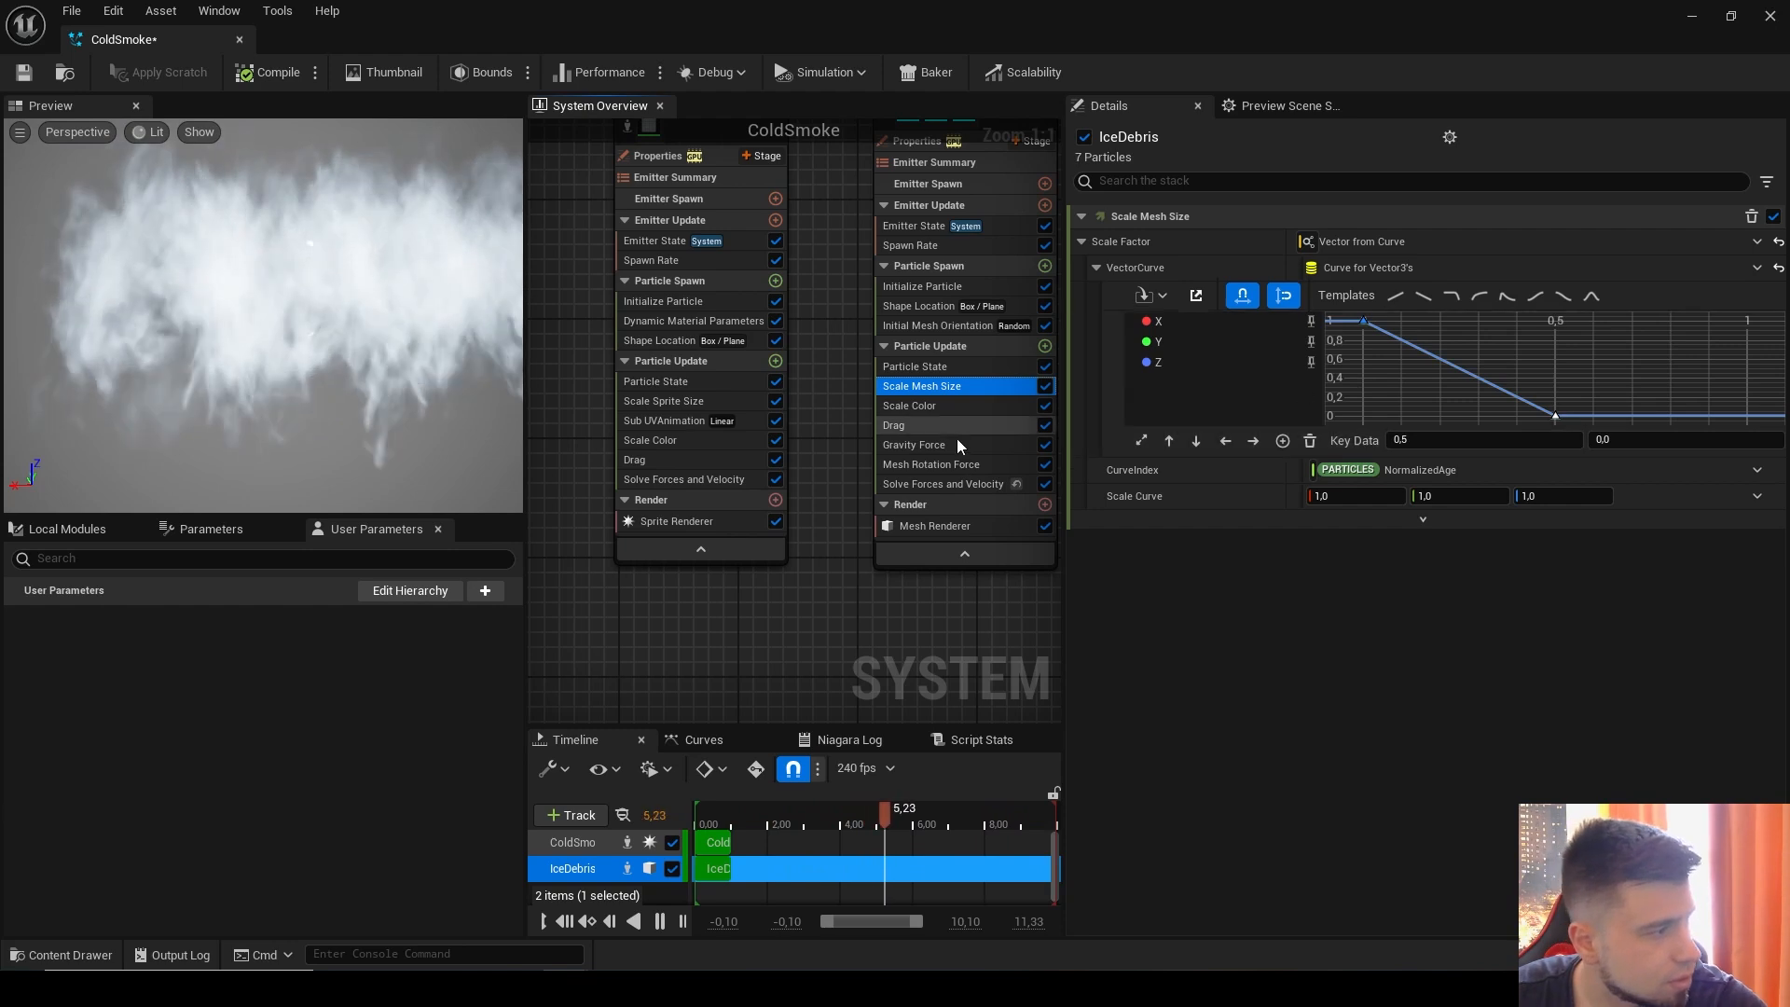
click(932, 244)
drag(1393, 248, 1436, 247)
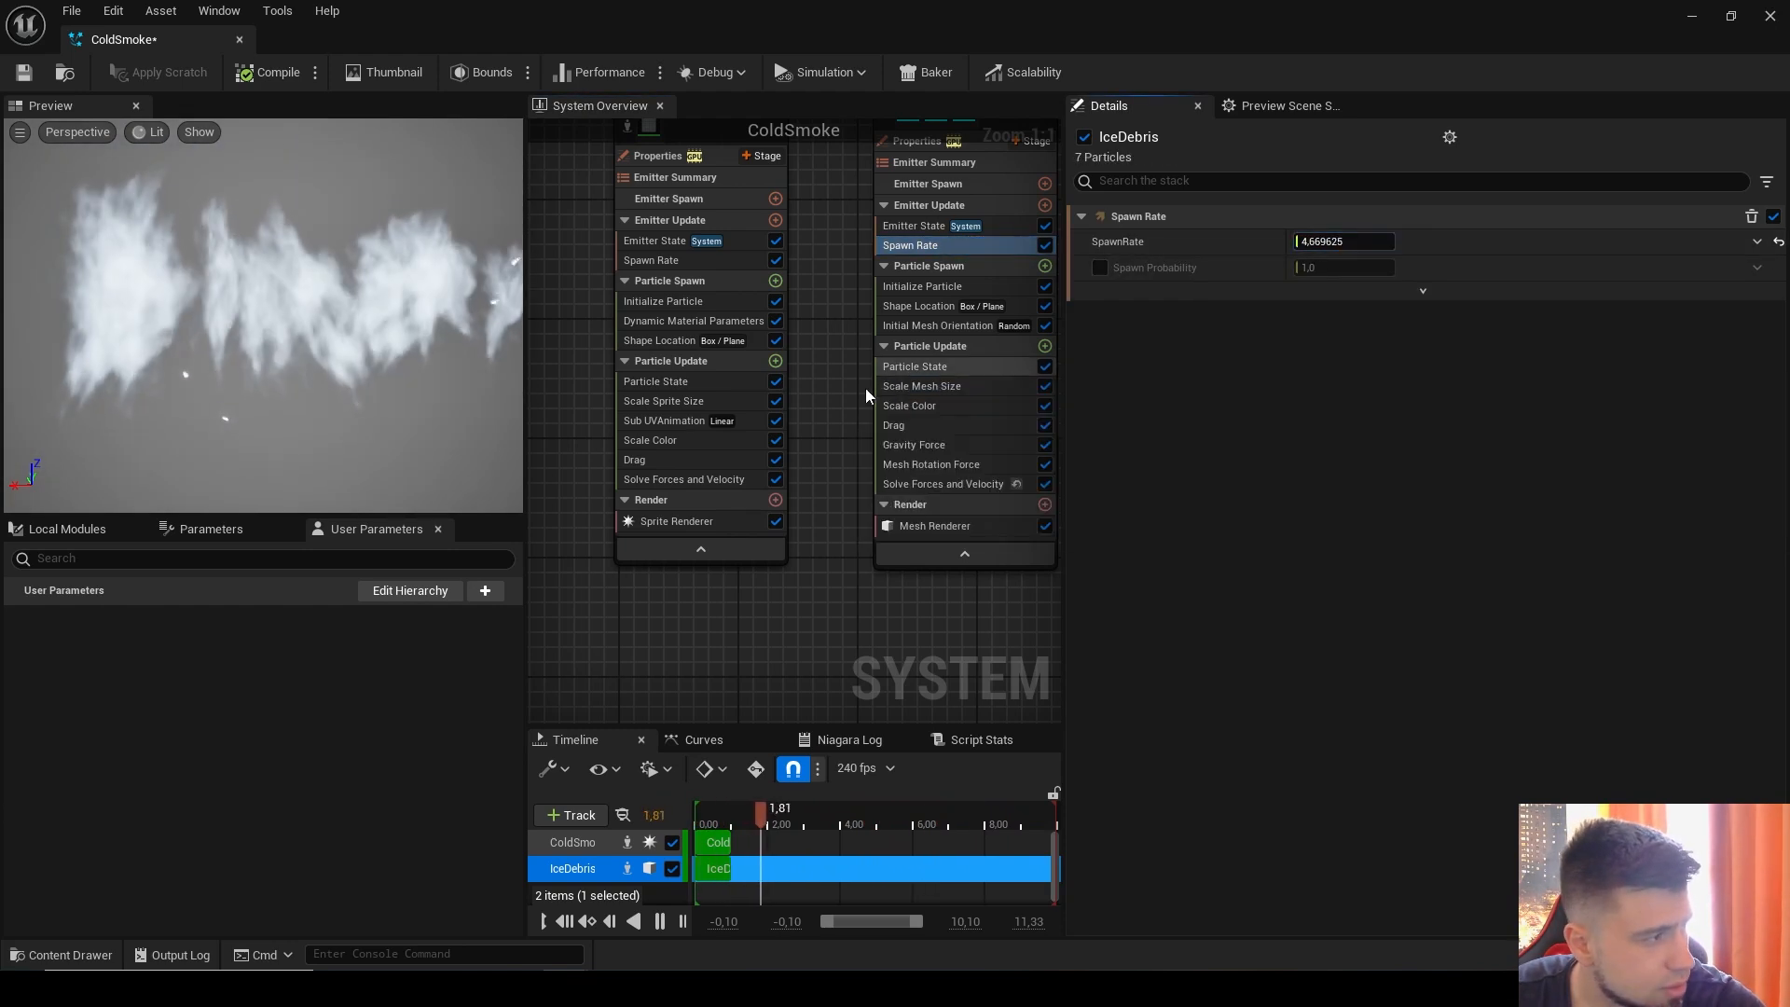
Step: Set the first key of the IceDebris Scale Mesh Size curve to 0.7 and save the ColdSmoke system
click(928, 387)
click(1363, 321)
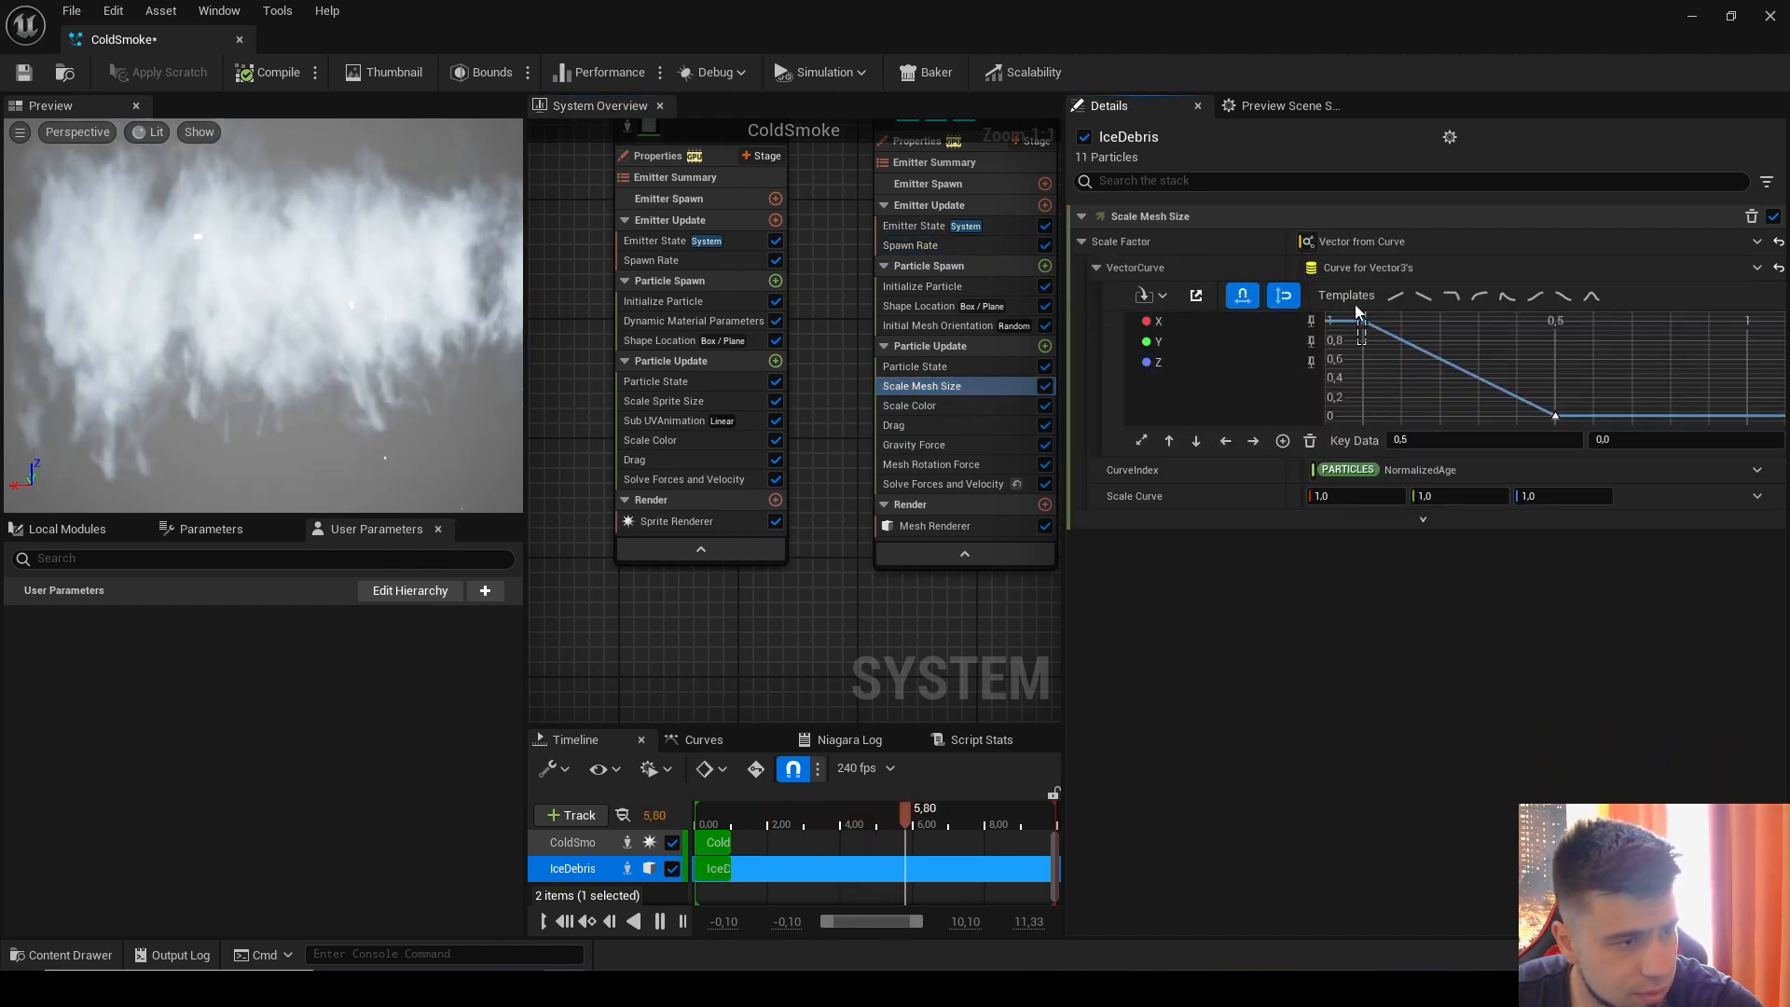
text(0)
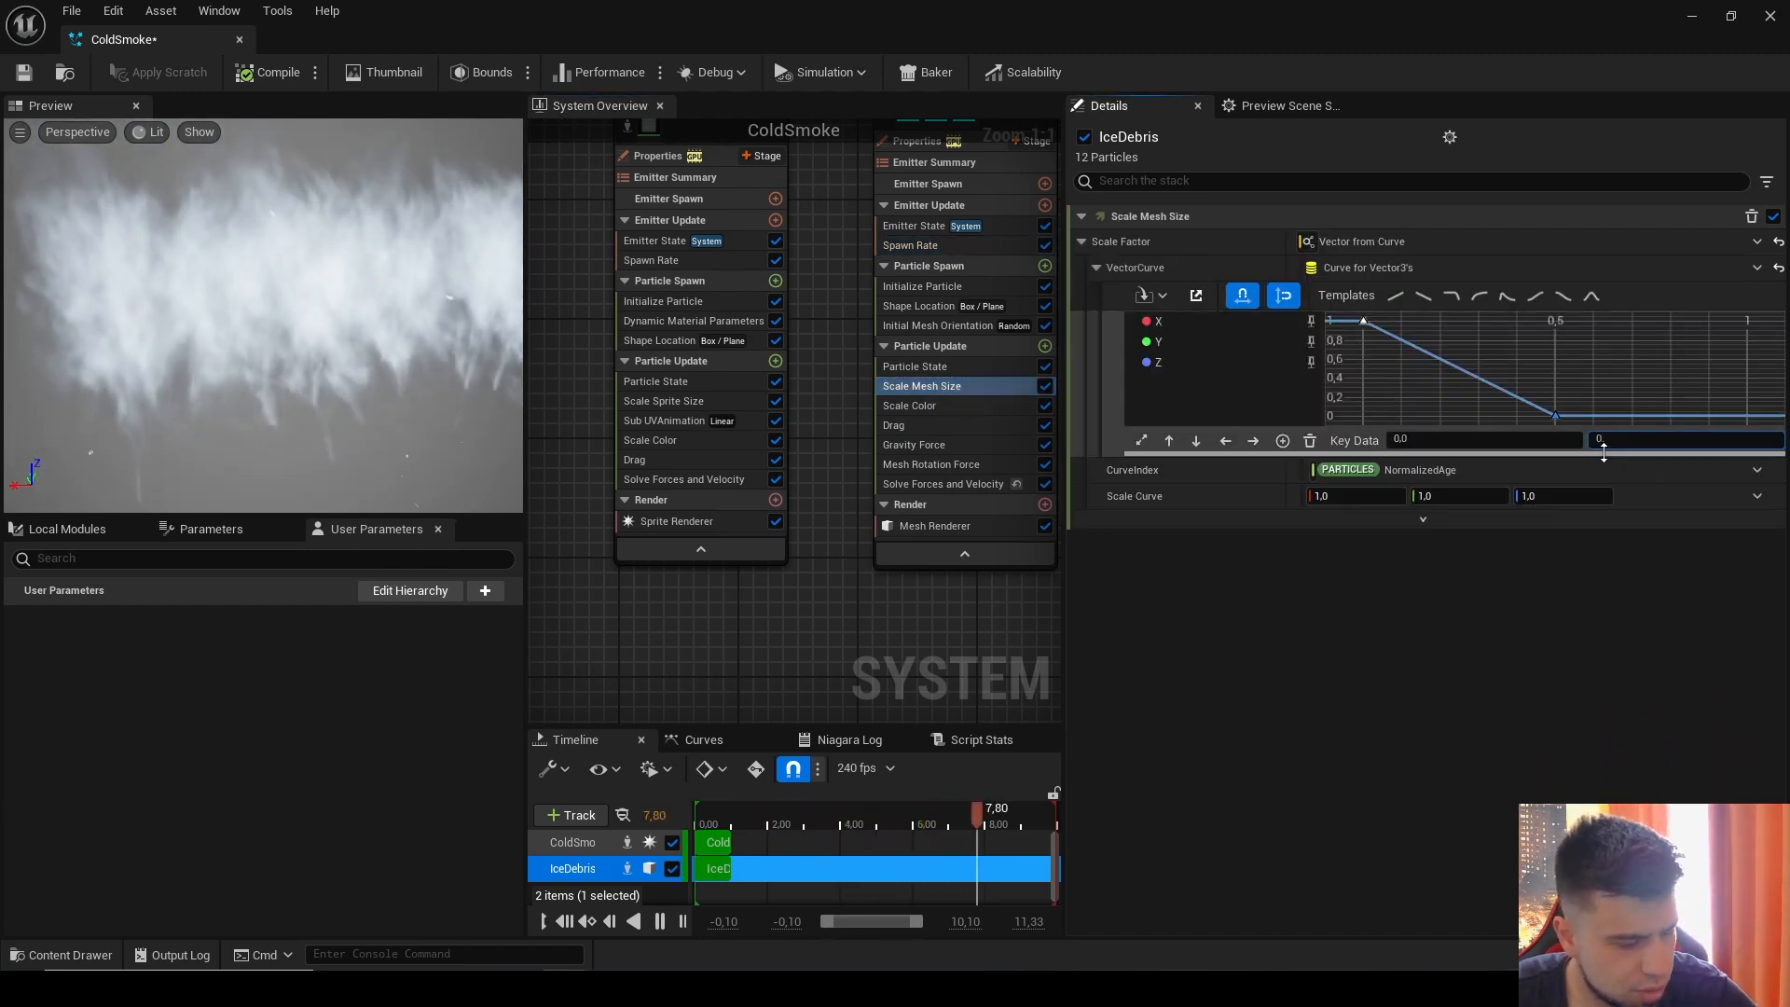
text(,7)
key(Return)
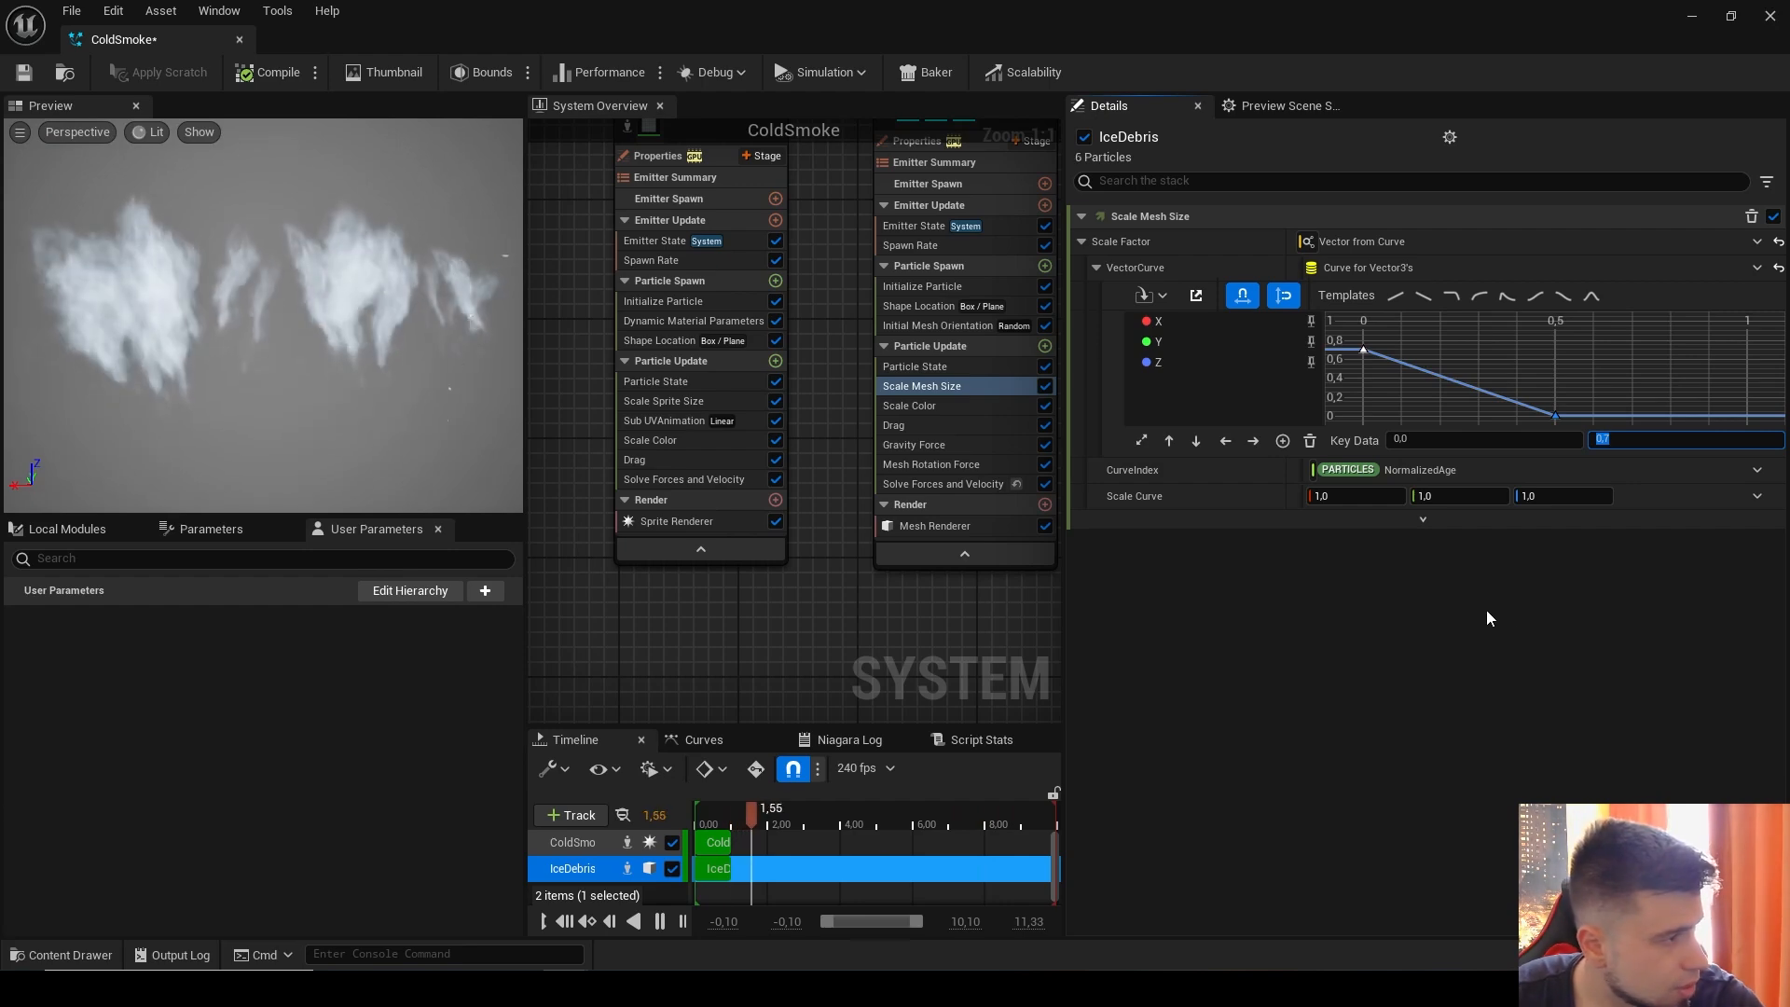
click(24, 74)
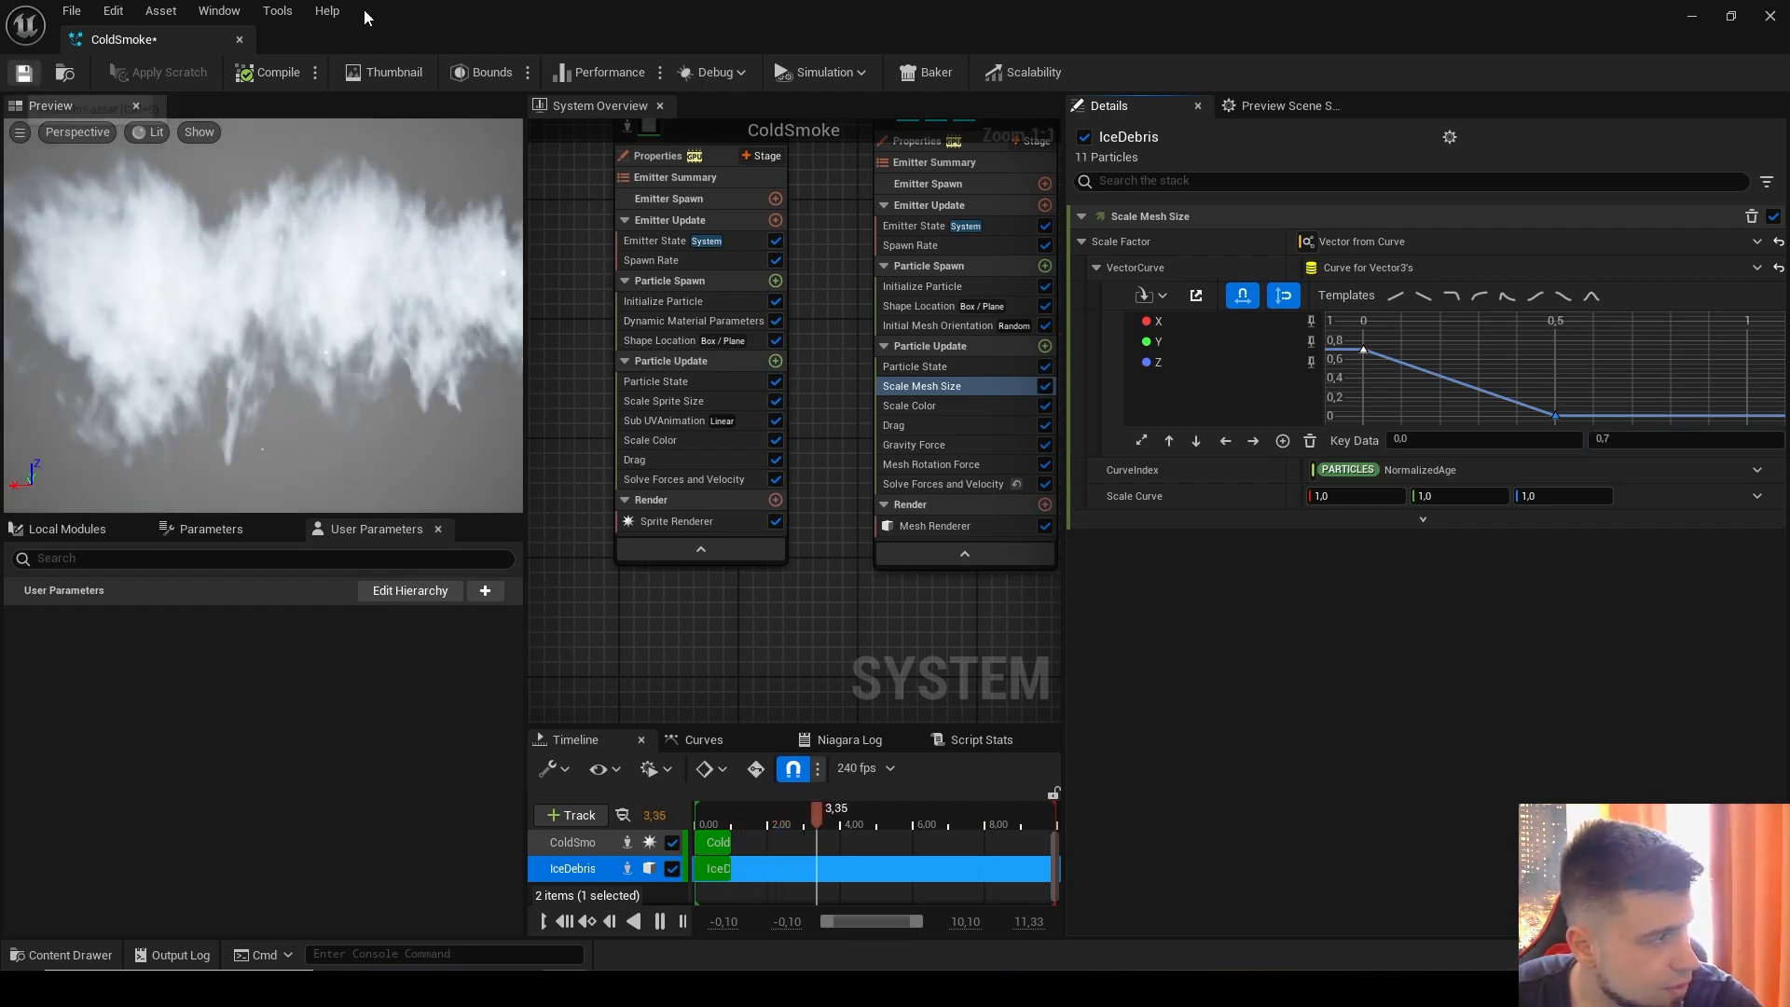
Step: Float the ColdSmoke editor as a smaller window over the level and open the ColdSmoke emitter's Shape Location module
drag(429, 17, 1262, 142)
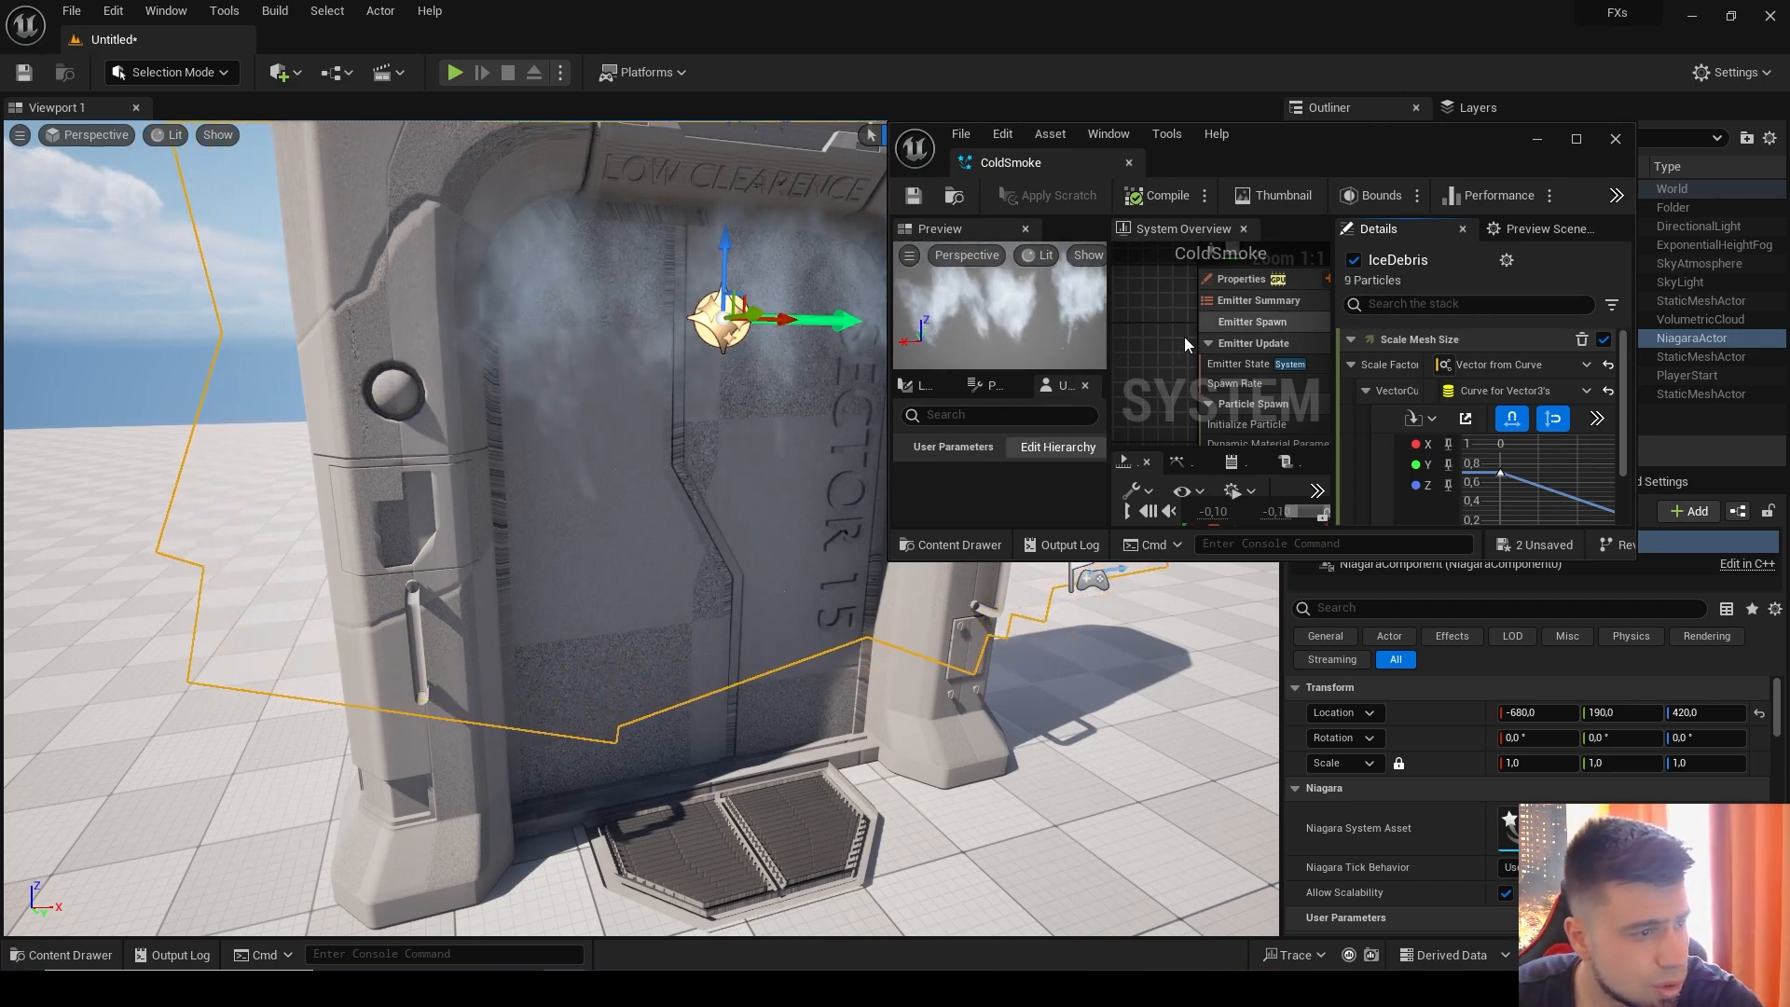
scroll(1301, 366, down, 2)
right_drag(1293, 340, 1290, 266)
scroll(1213, 341, up, 2)
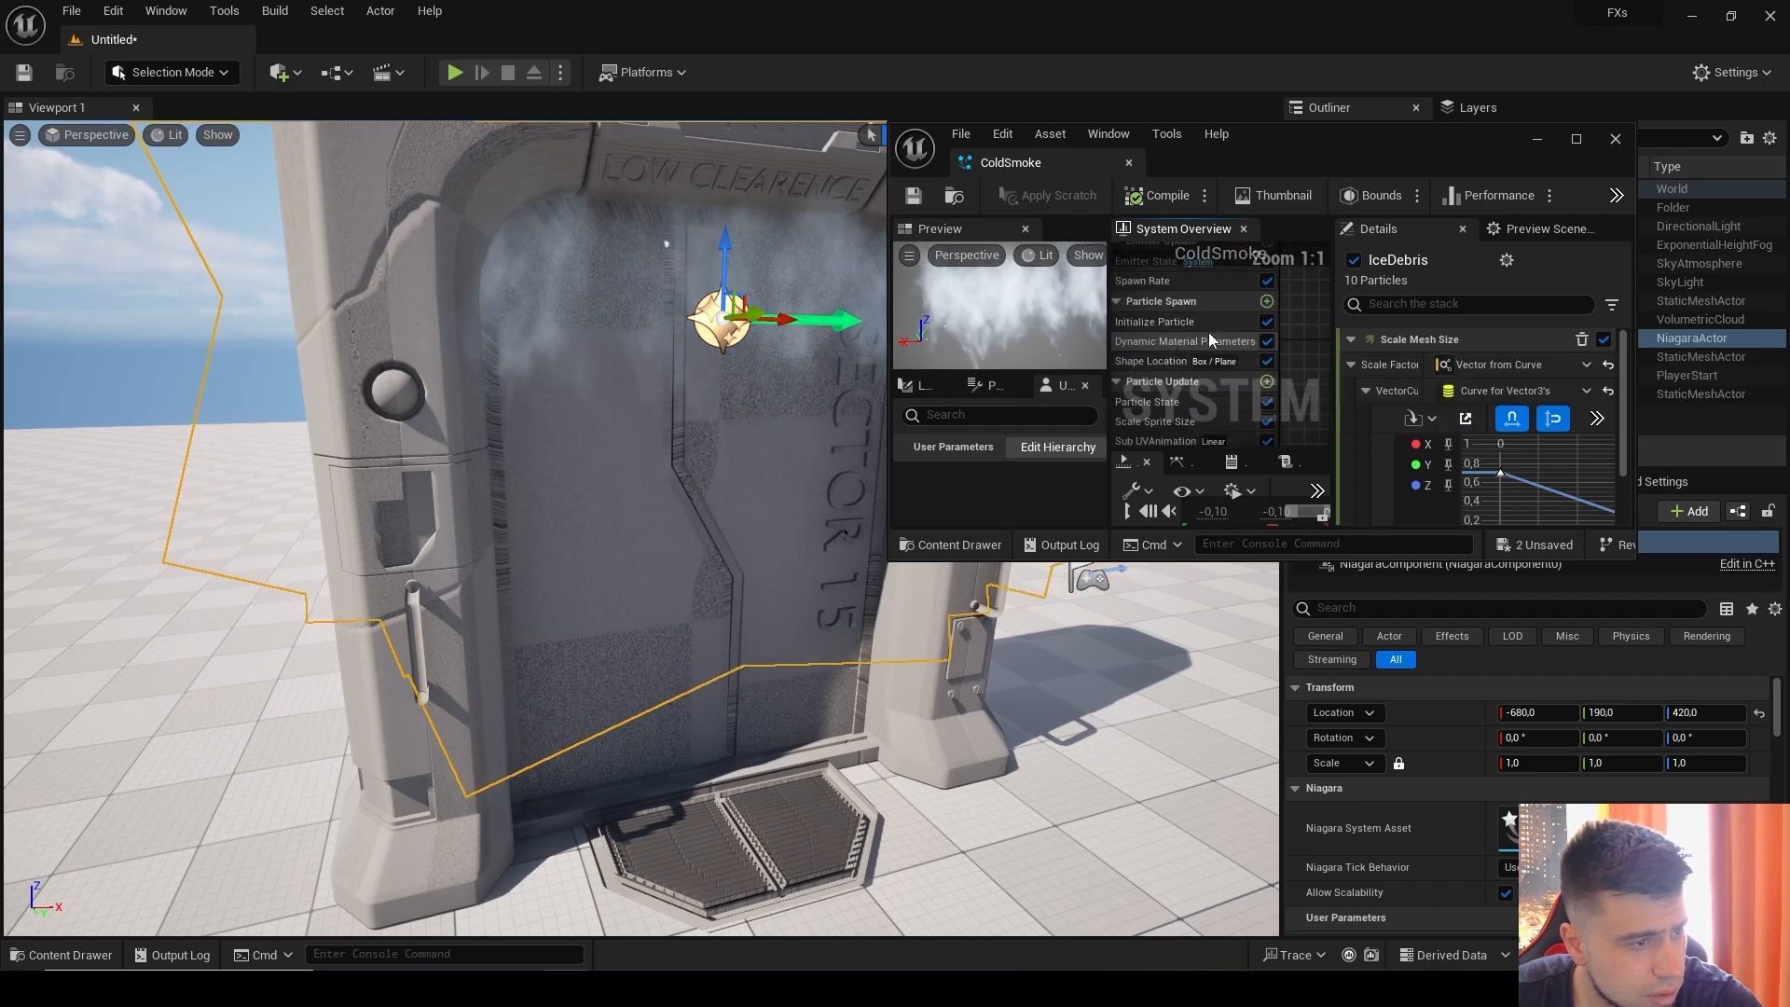
click(1169, 358)
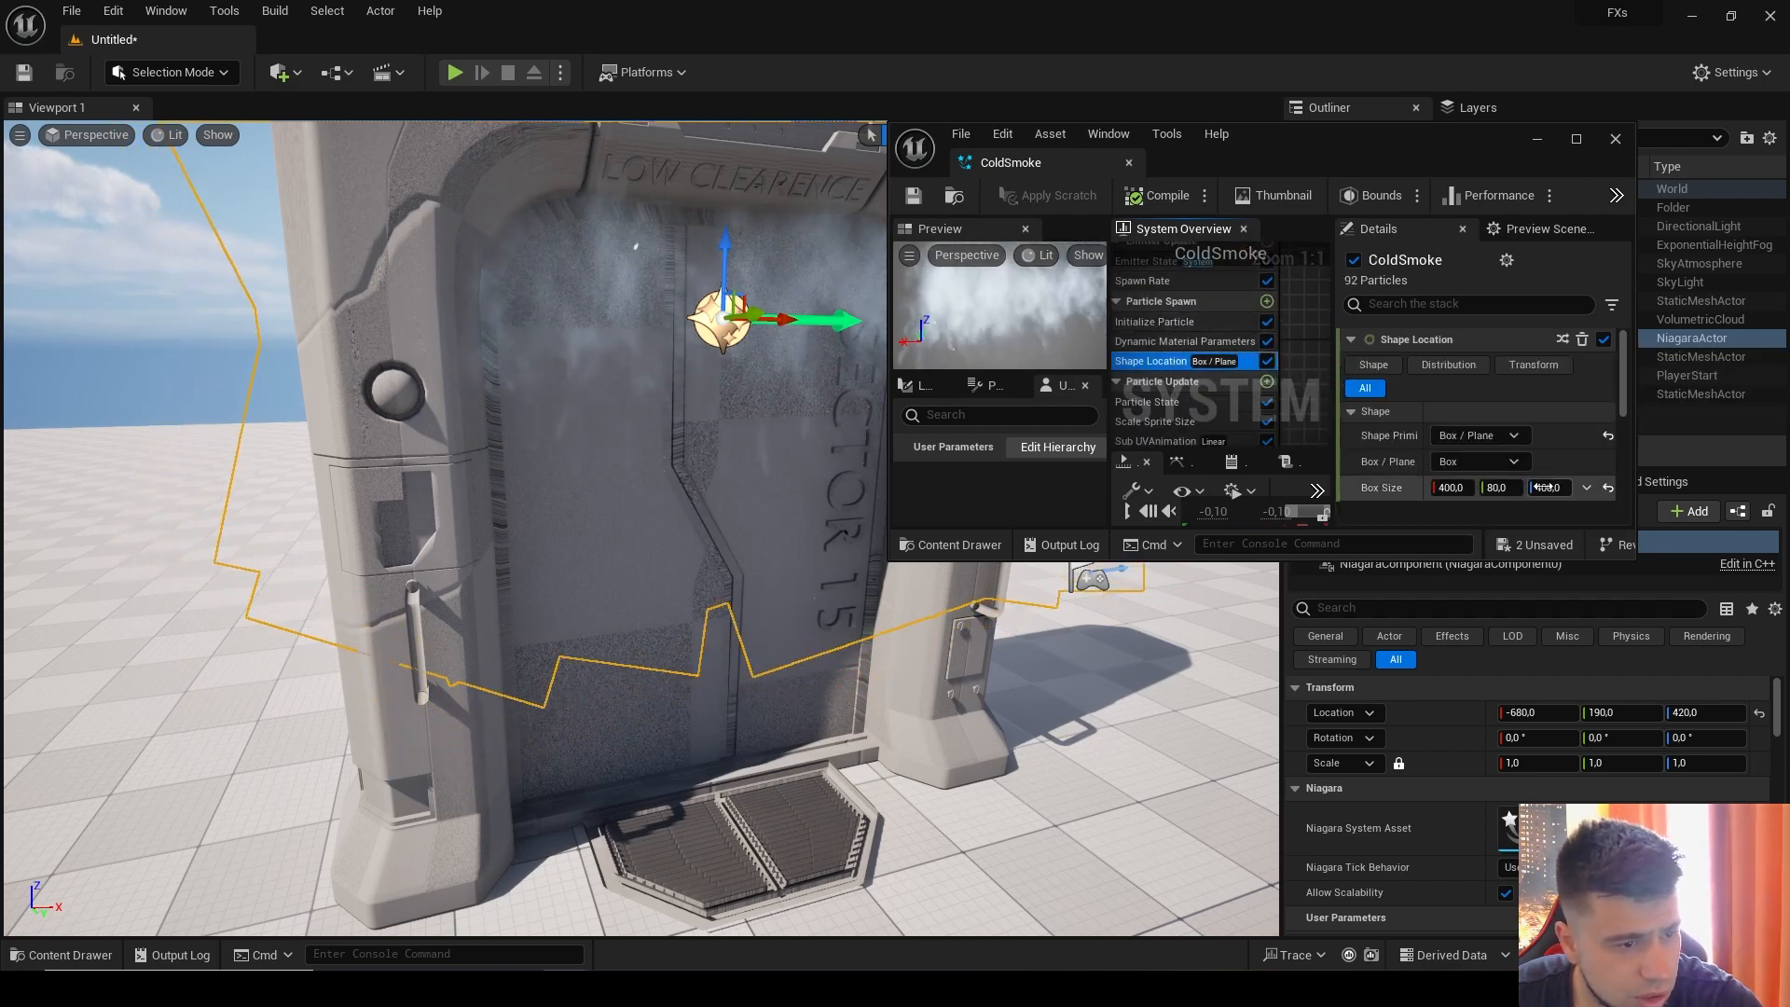
Step: Try larger Box Size Z values of about 894 and 2253 in Shape Location while viewing the whole gate
drag(1547, 487, 1585, 488)
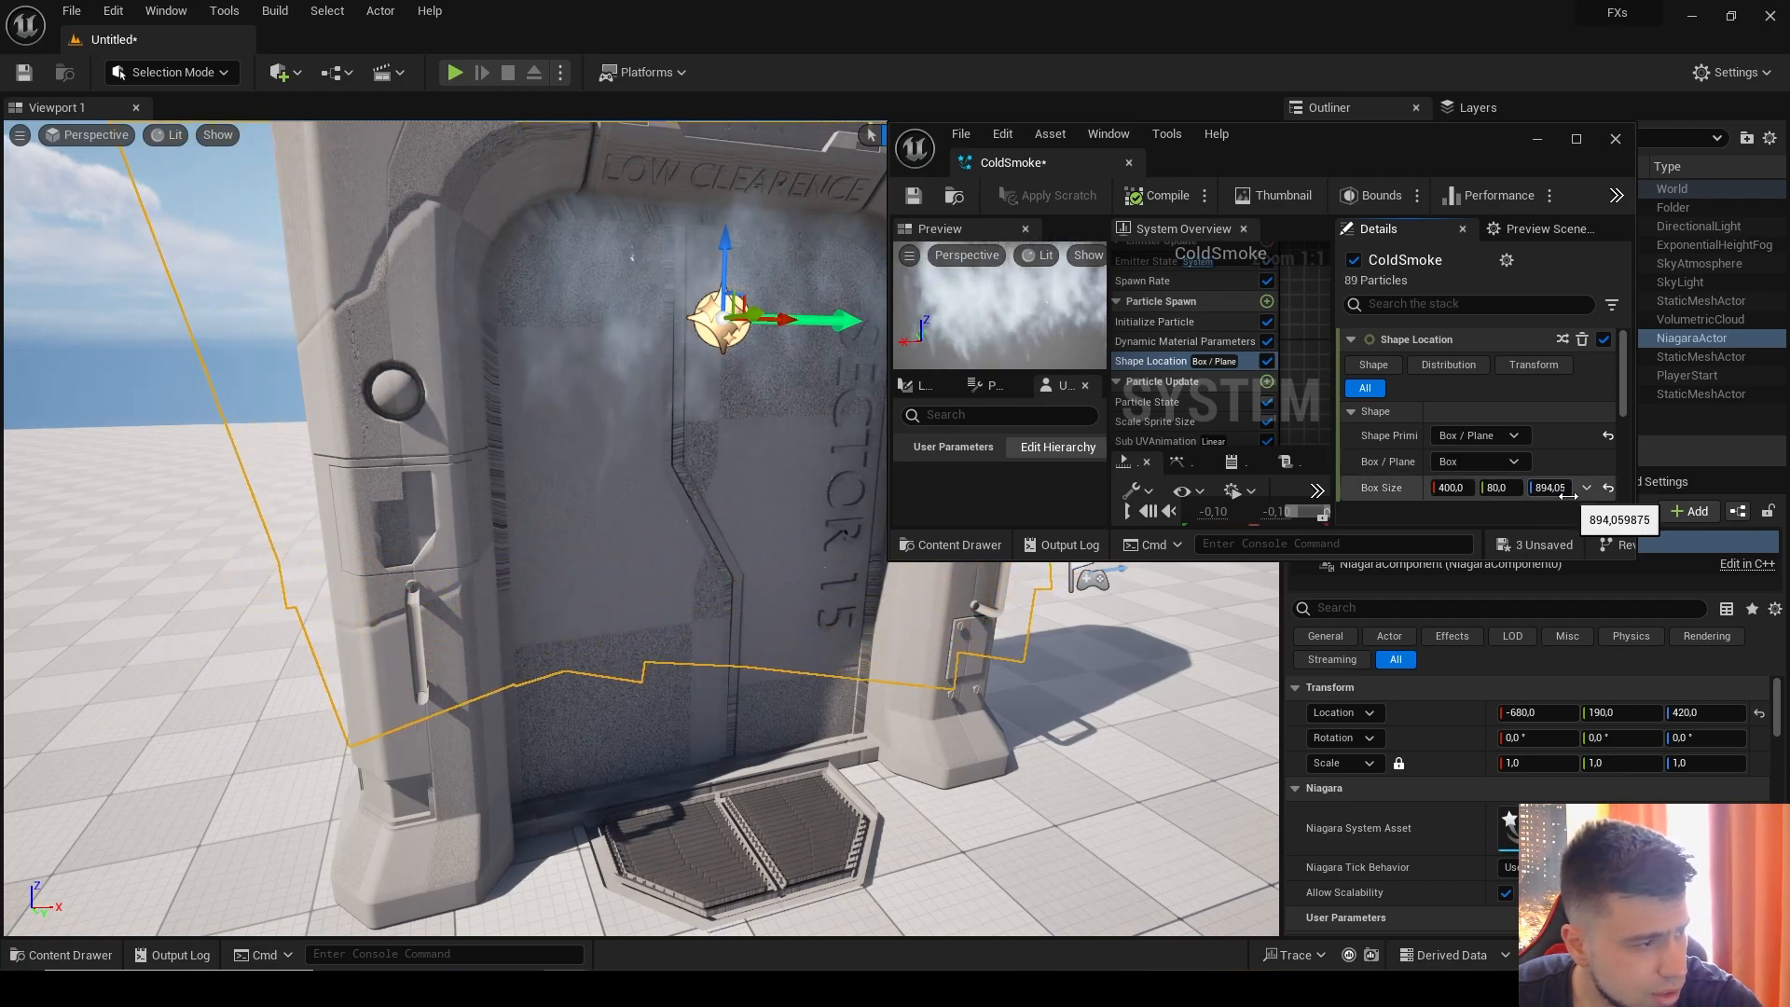
scroll(690, 495, down, 2)
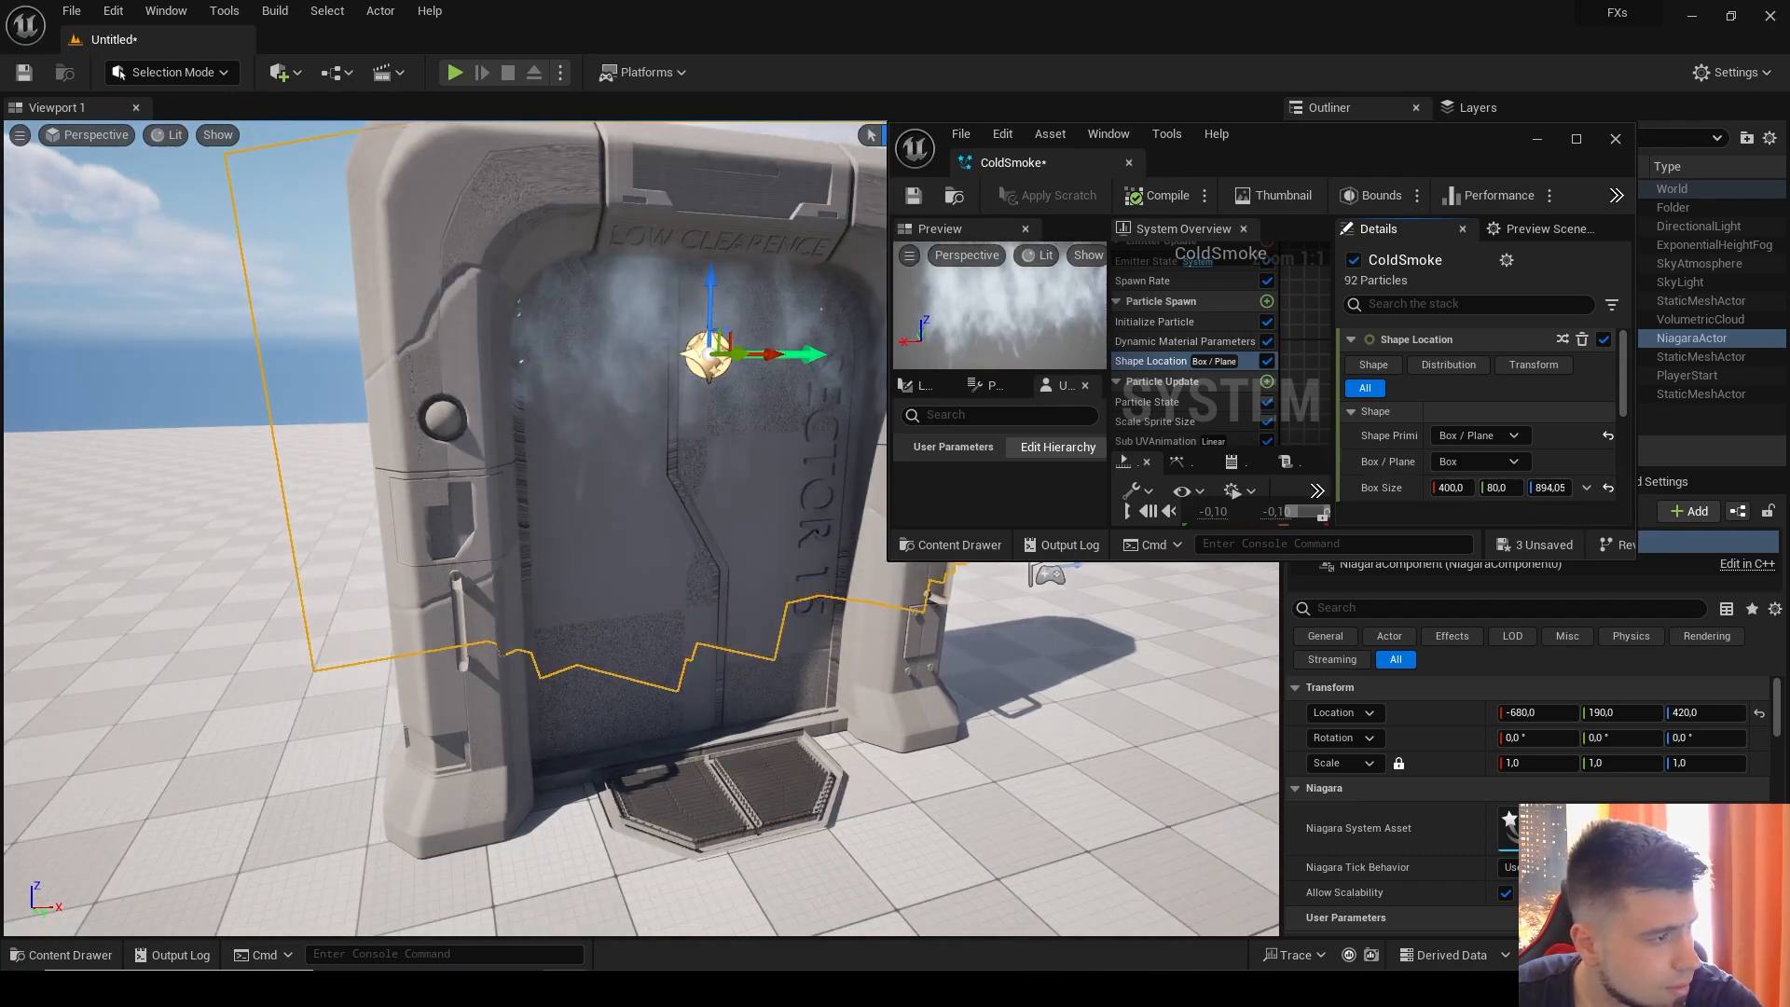
mouse_move(640, 440)
right_down()
mouse_move(732, 554)
mouse_move(797, 368)
mouse_move(641, 440)
right_up()
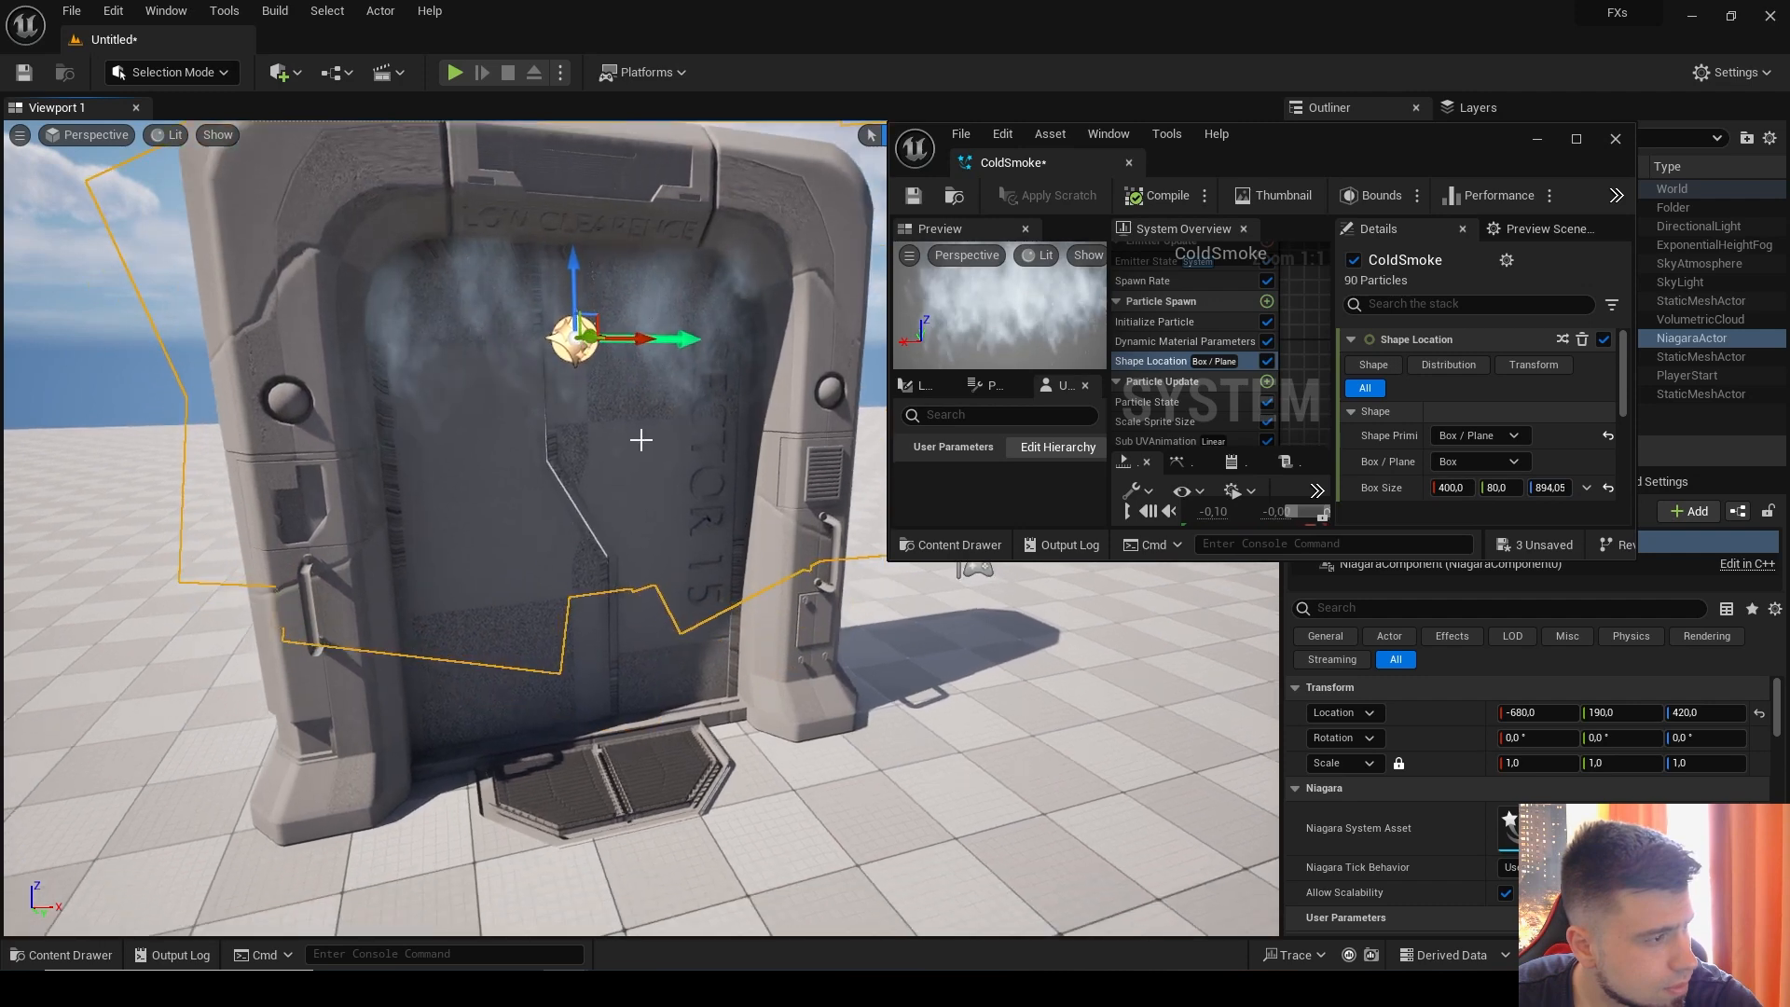
scroll(640, 440, down, 2)
drag(1550, 488, 1618, 487)
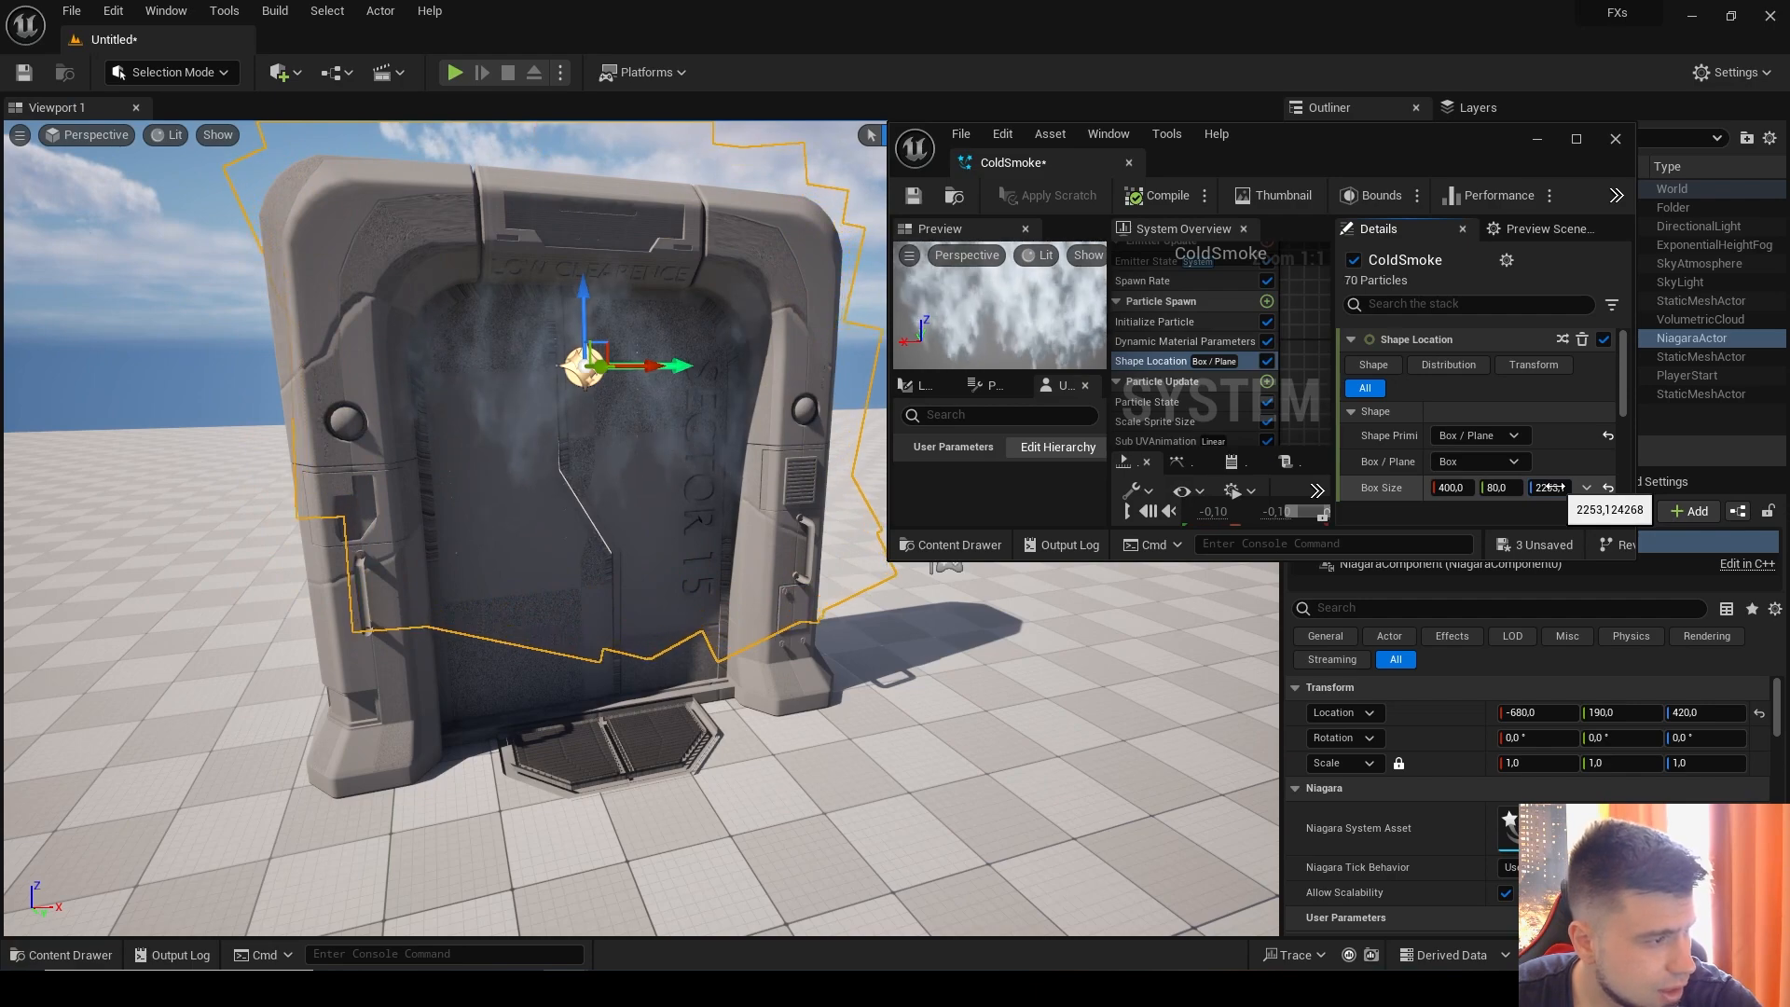
Step: Set the Z value of the ColdSmoke Shape Location Box Size to 500
click(1551, 487)
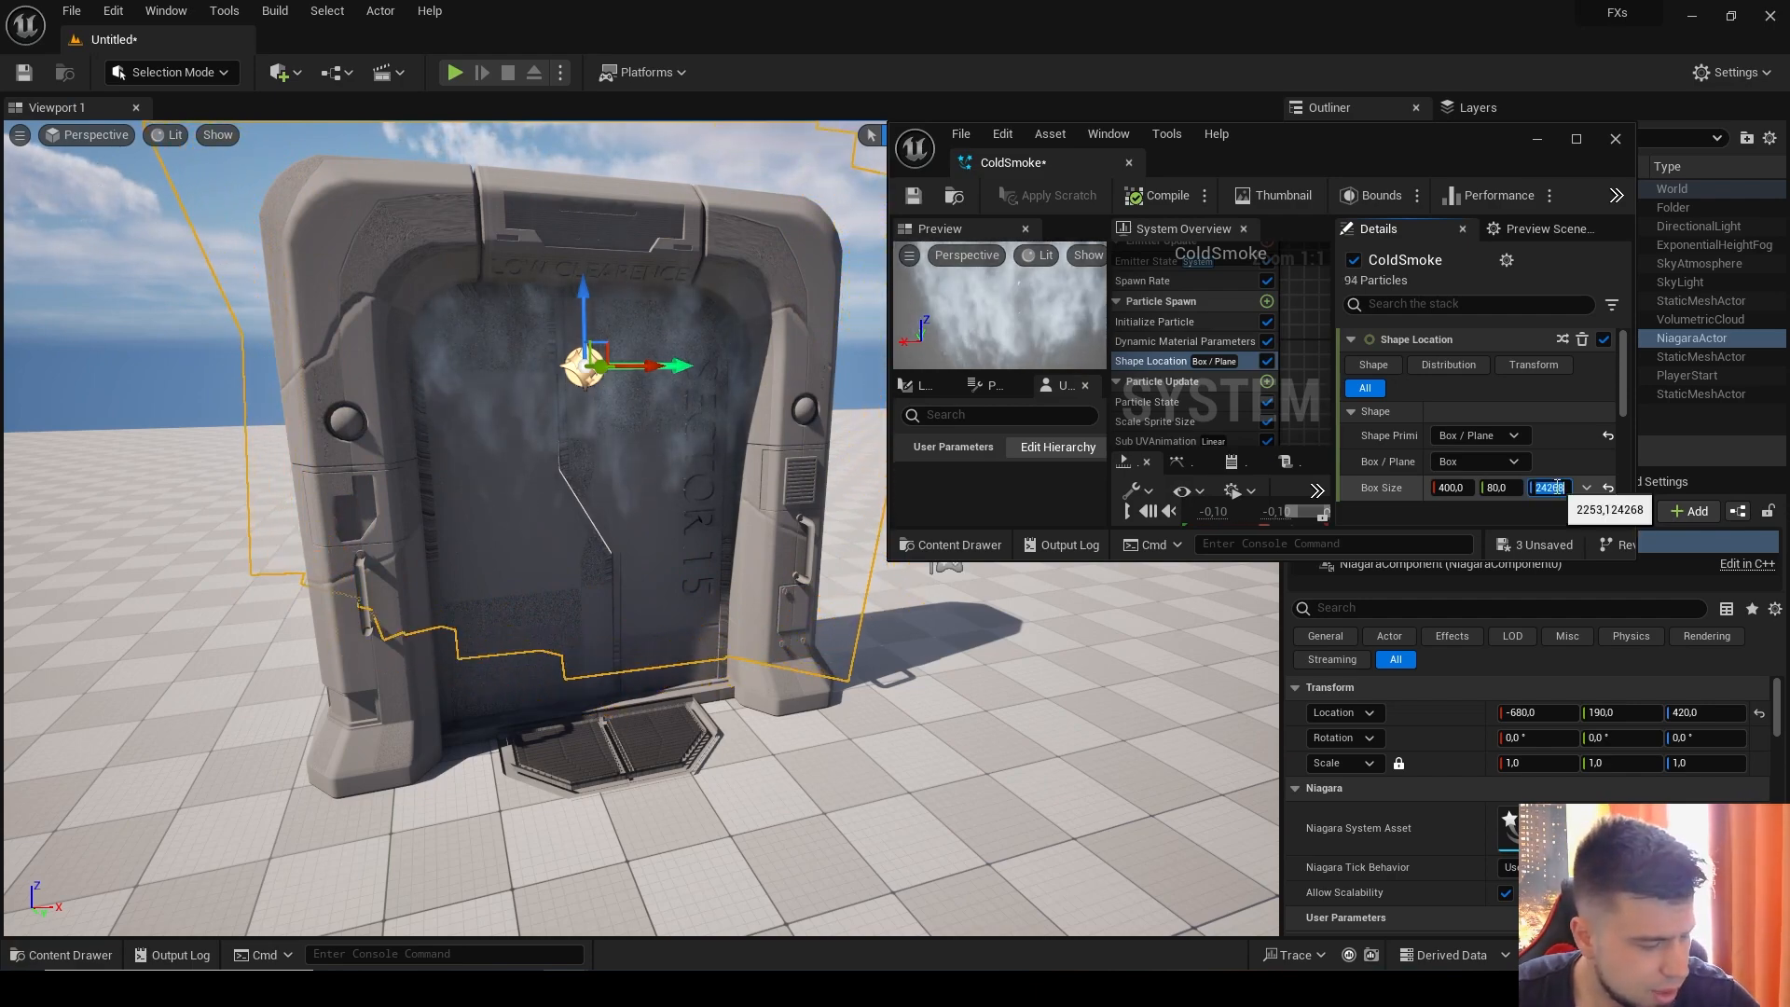
text(500)
key(Return)
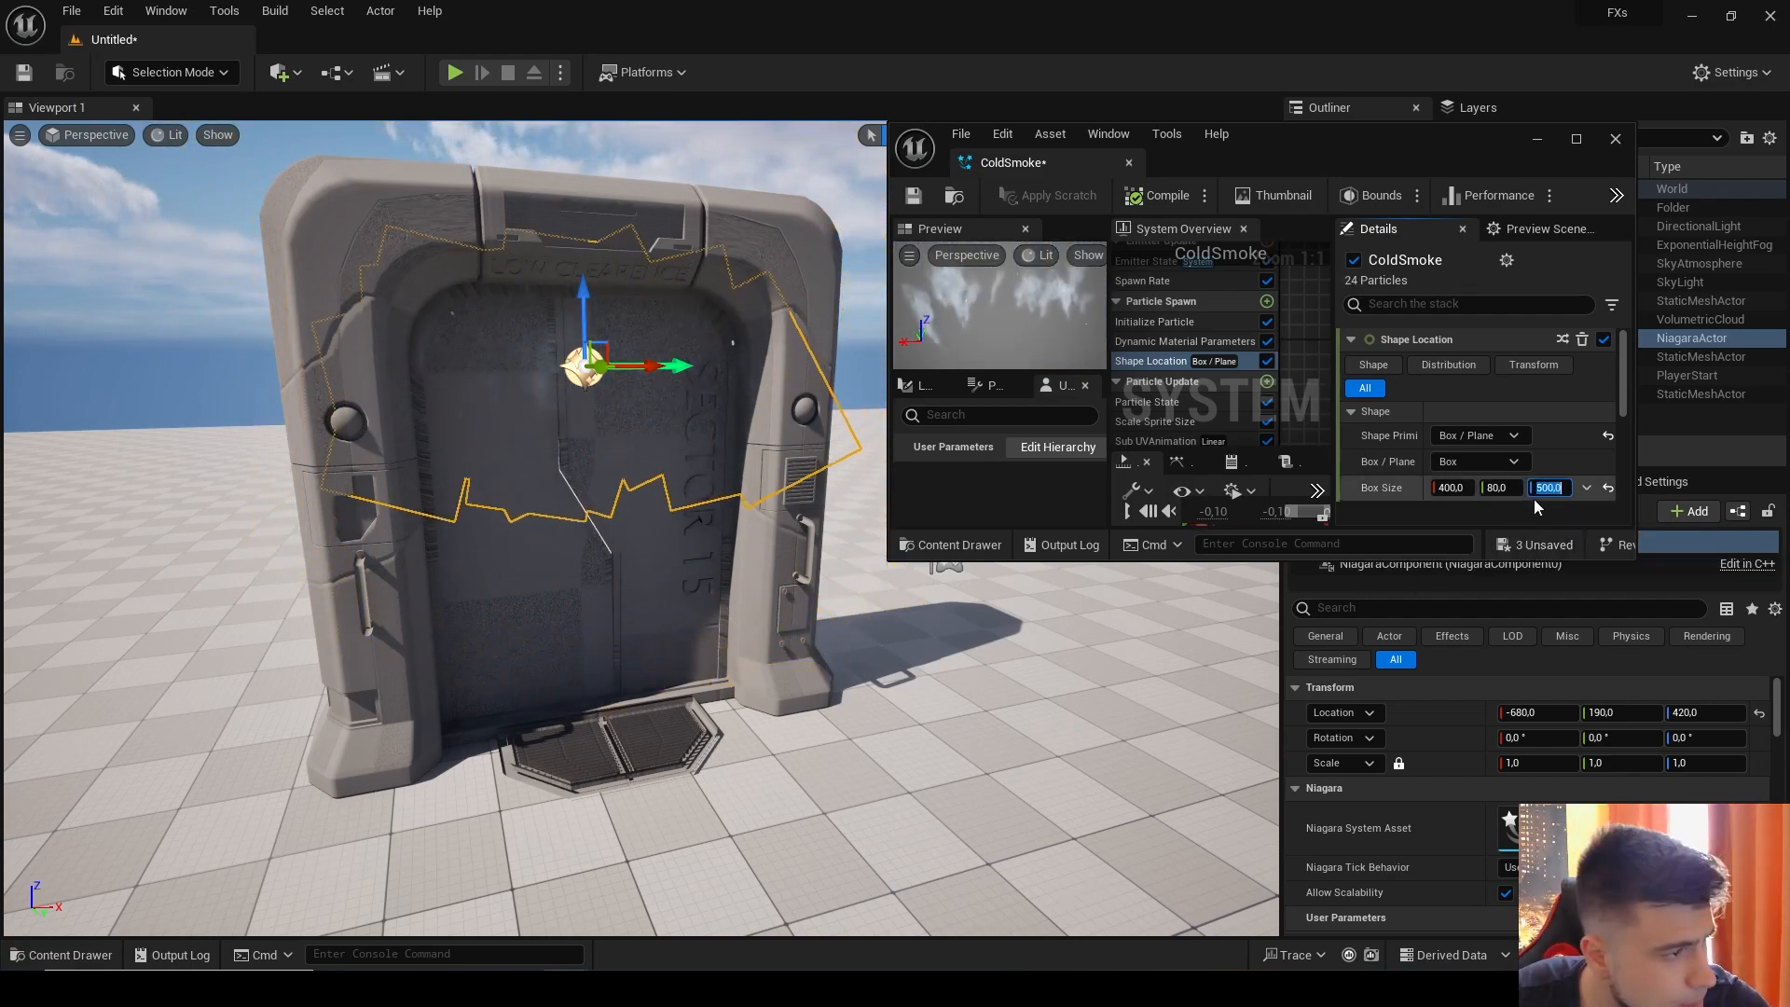
Step: Review both emitters' module stacks at full size, and float the ColdSmoke editor over the level to inspect the gate up close
click(1575, 139)
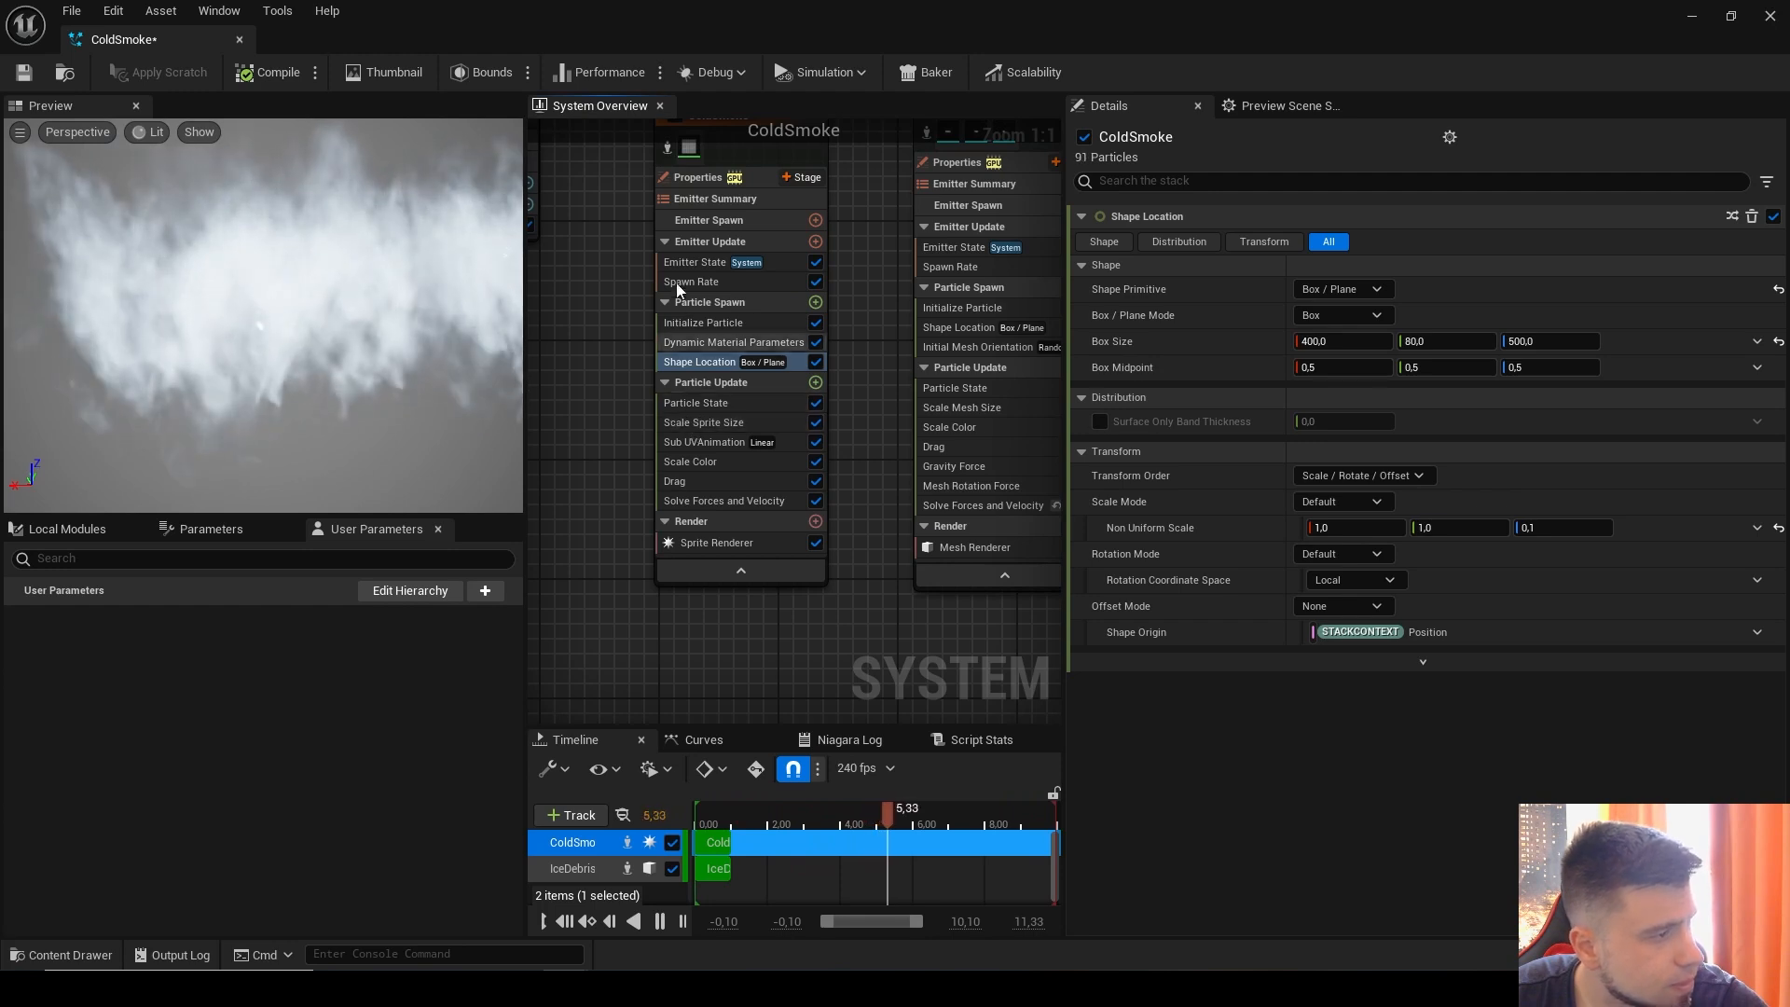
right_drag(589, 273, 553, 331)
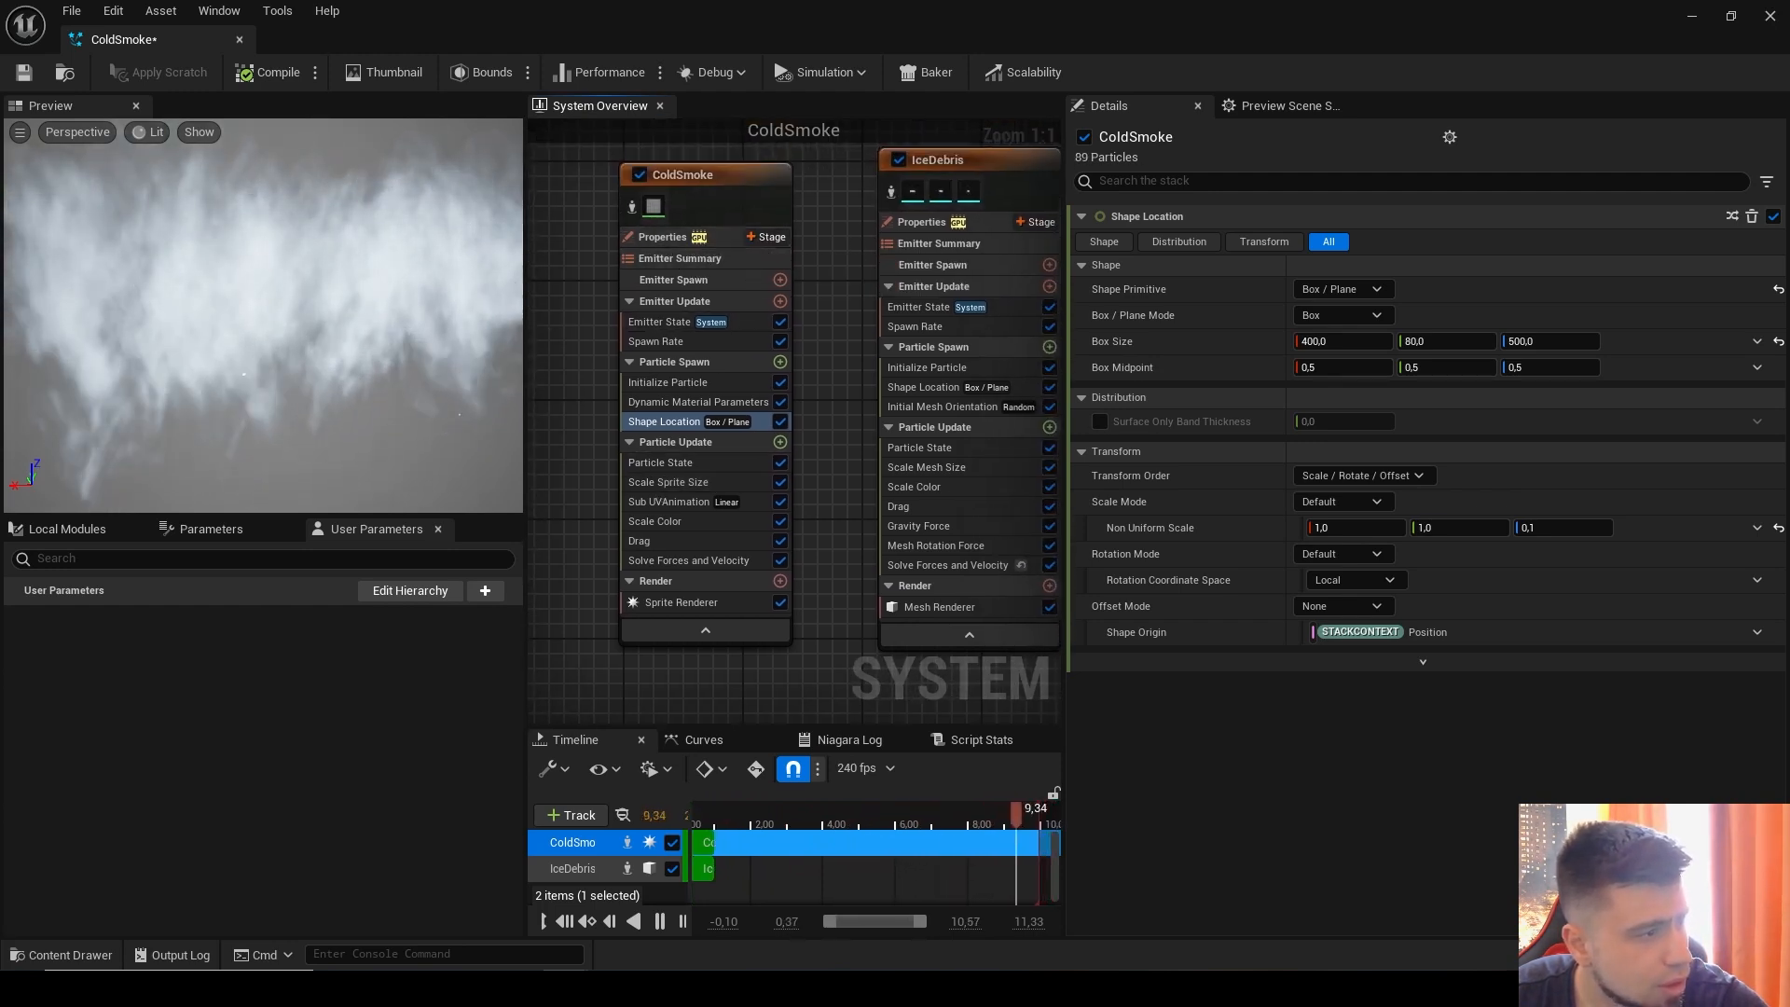
mouse_move(838, 234)
right_down()
mouse_move(799, 255)
mouse_move(808, 235)
right_up()
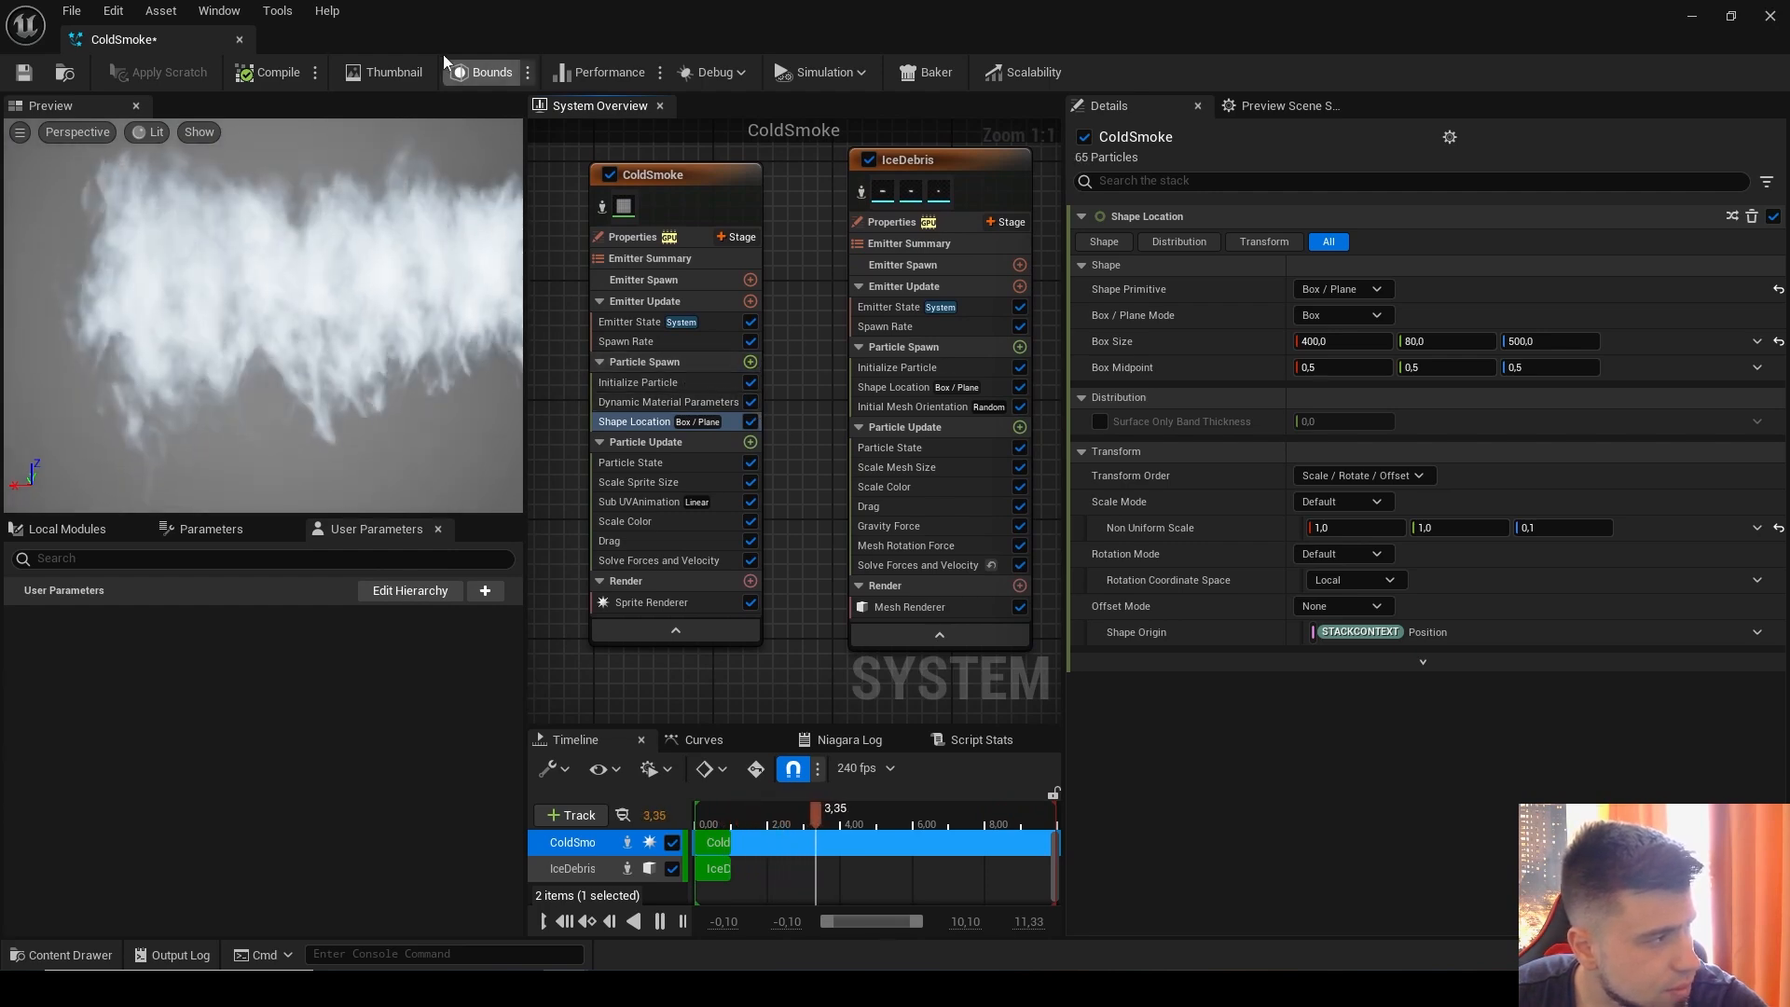
drag(443, 41, 1141, 99)
scroll(690, 435, up, 3)
mouse_move(671, 448)
right_down()
mouse_move(699, 391)
mouse_move(687, 467)
right_up()
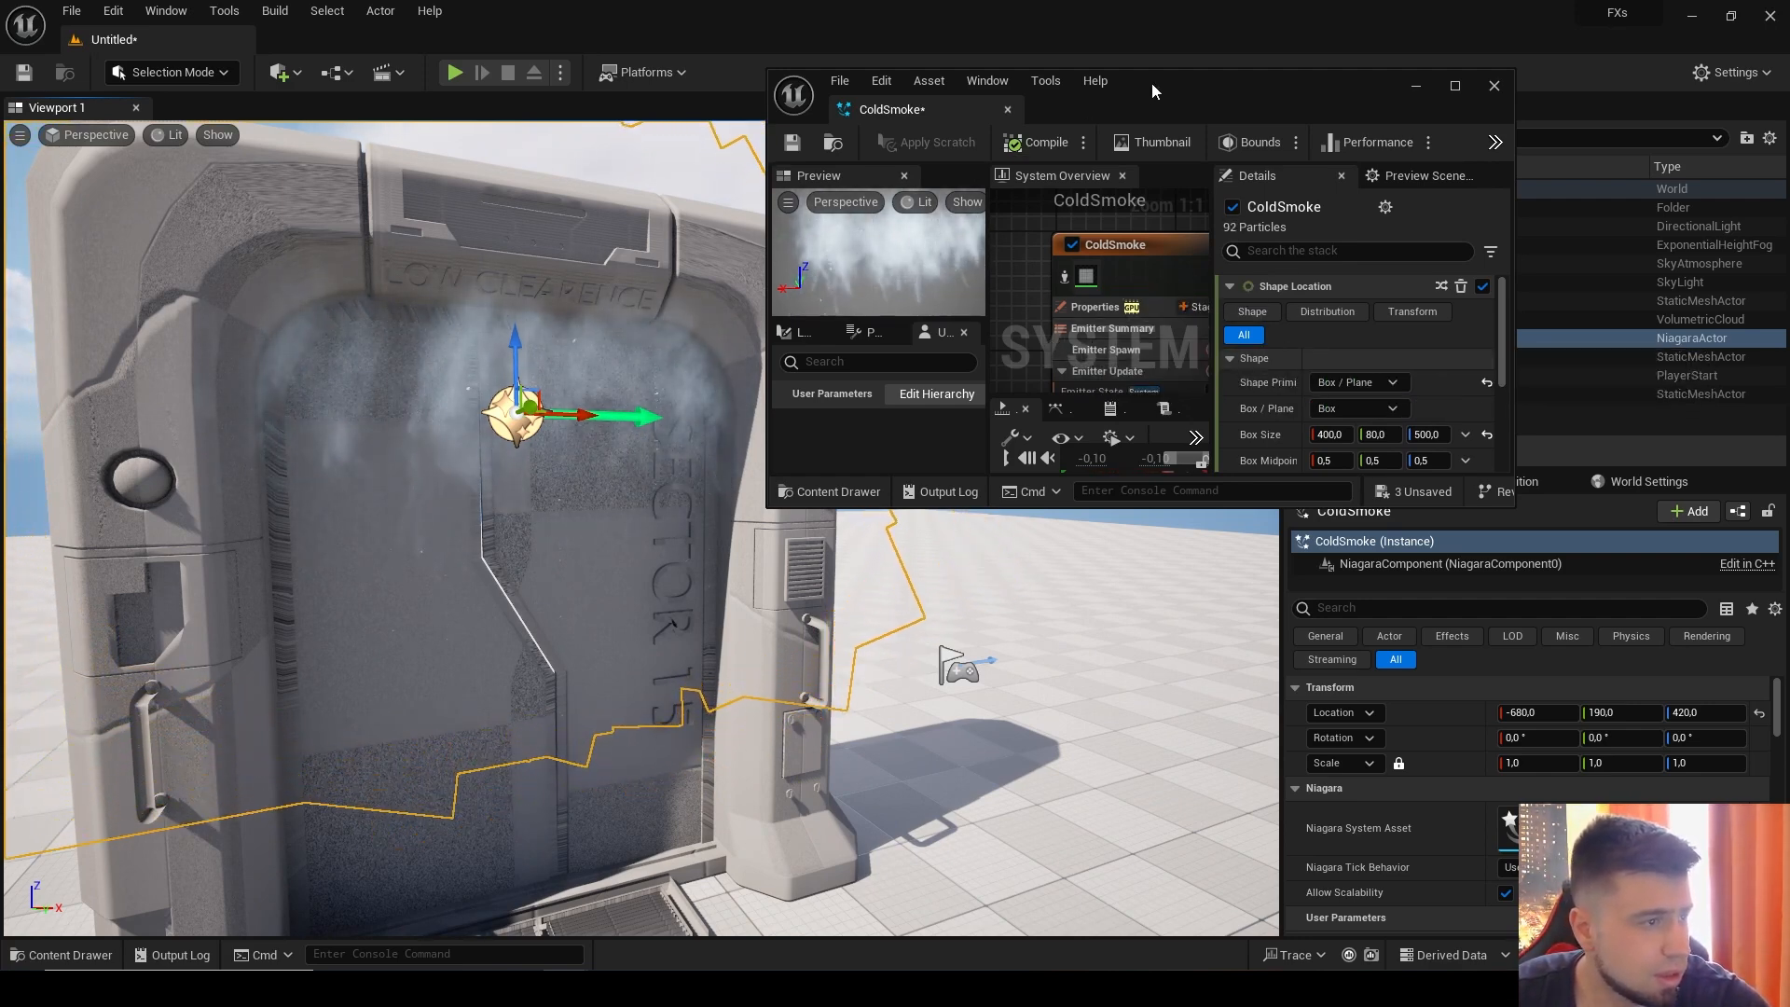
drag(1153, 82, 1205, 102)
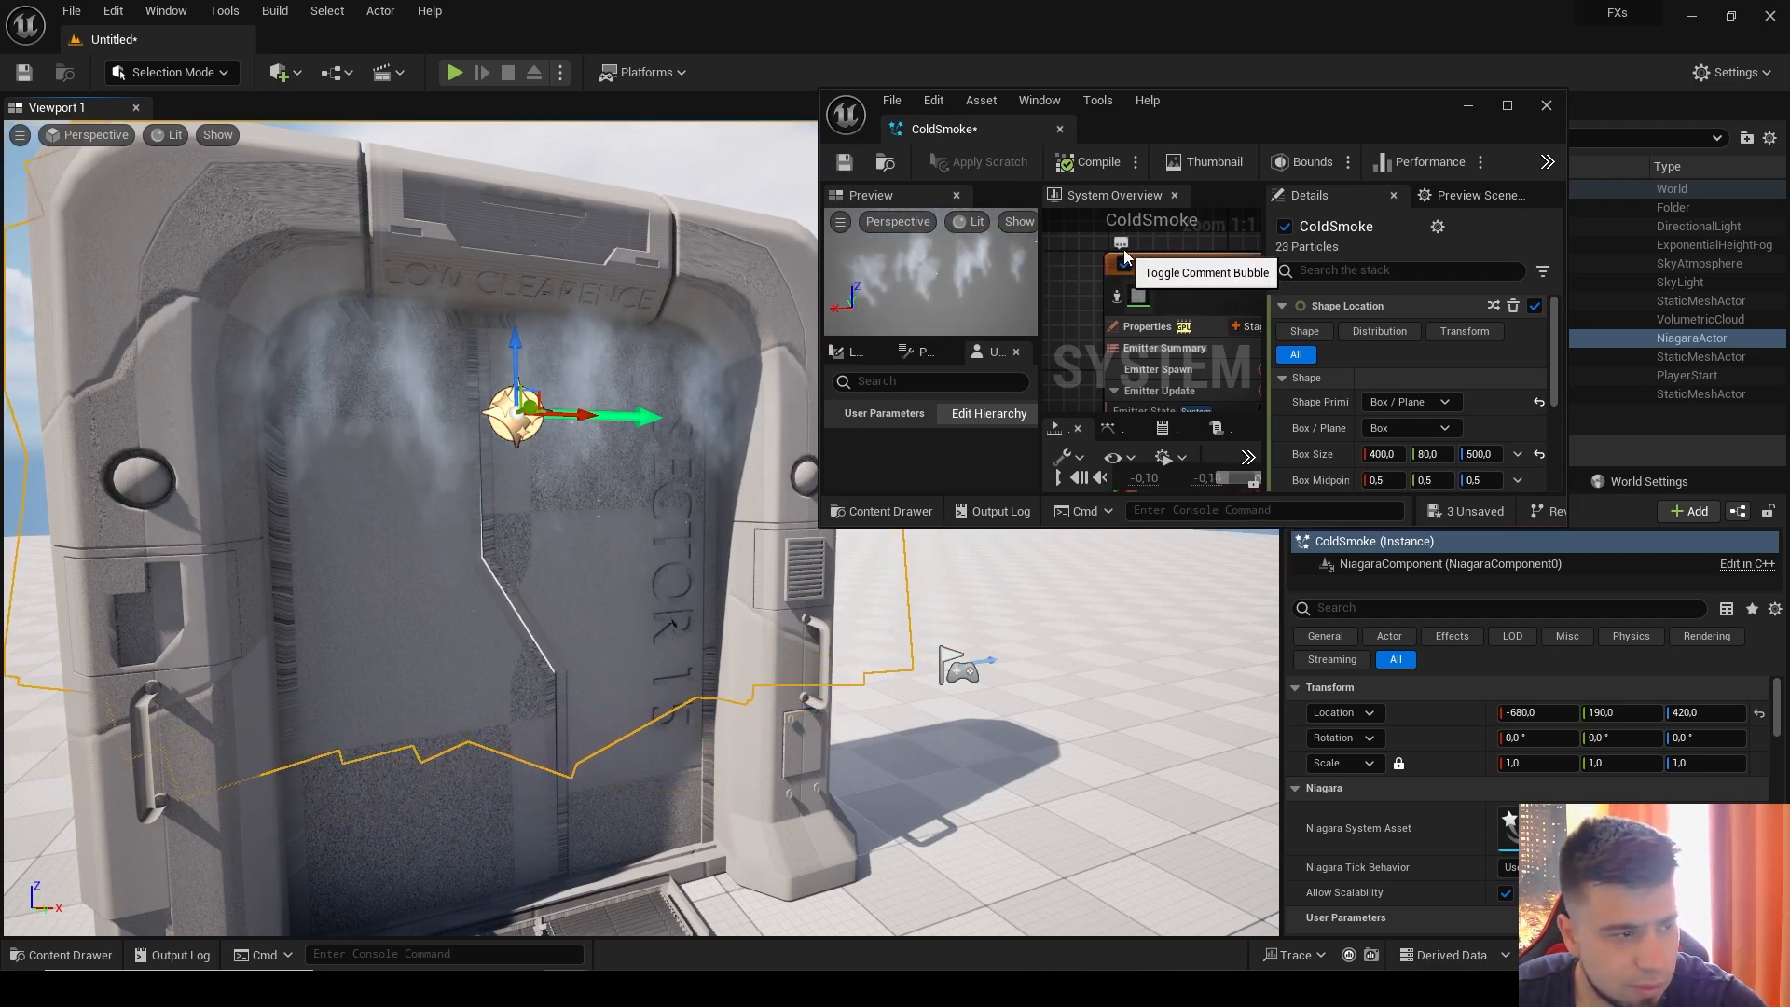